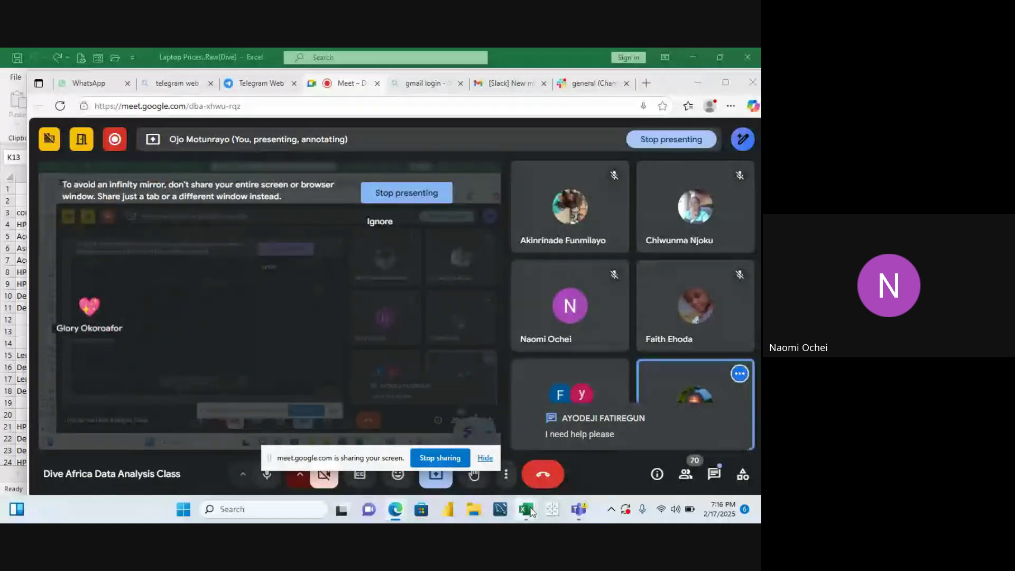
Switch from Google Meet to the Laptop Prices Raw(Dive) Excel window using its taskbar preview
mouse_move(530, 509)
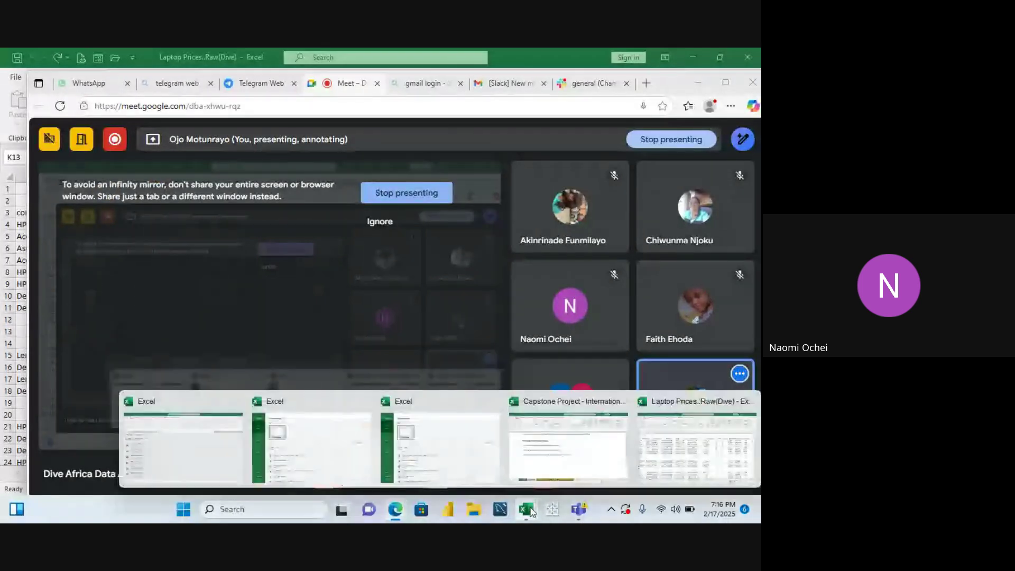
click(694, 468)
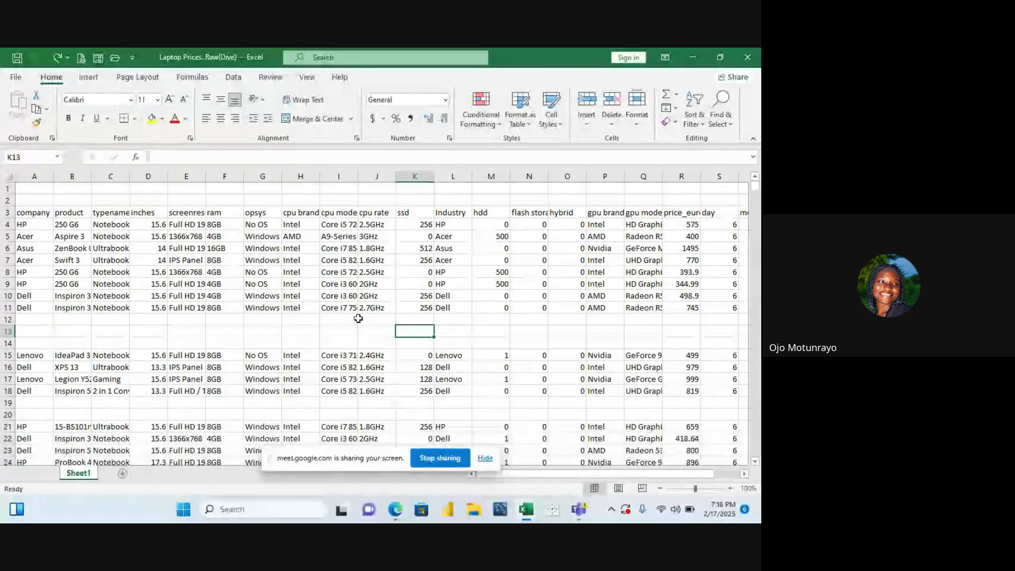
click(137, 197)
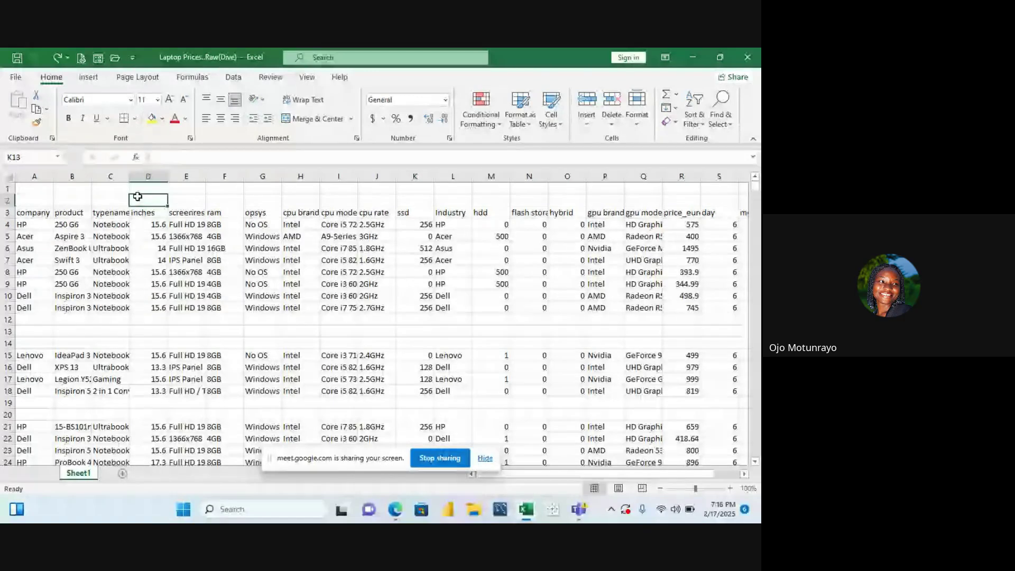
key(Left)
key(Left)
key(Left)
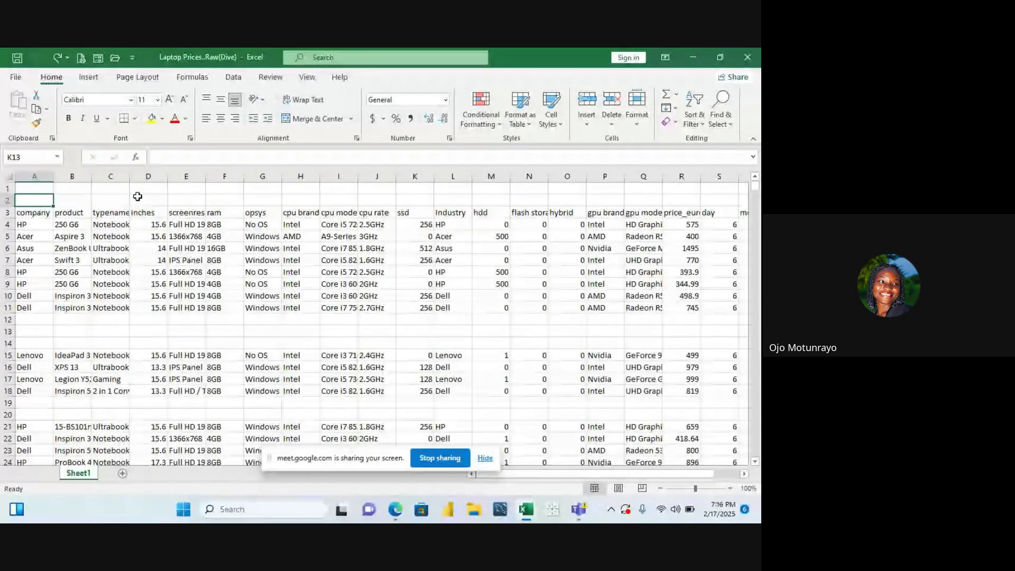
key(Down)
key(Down)
key(Up)
key(Down)
key(Up)
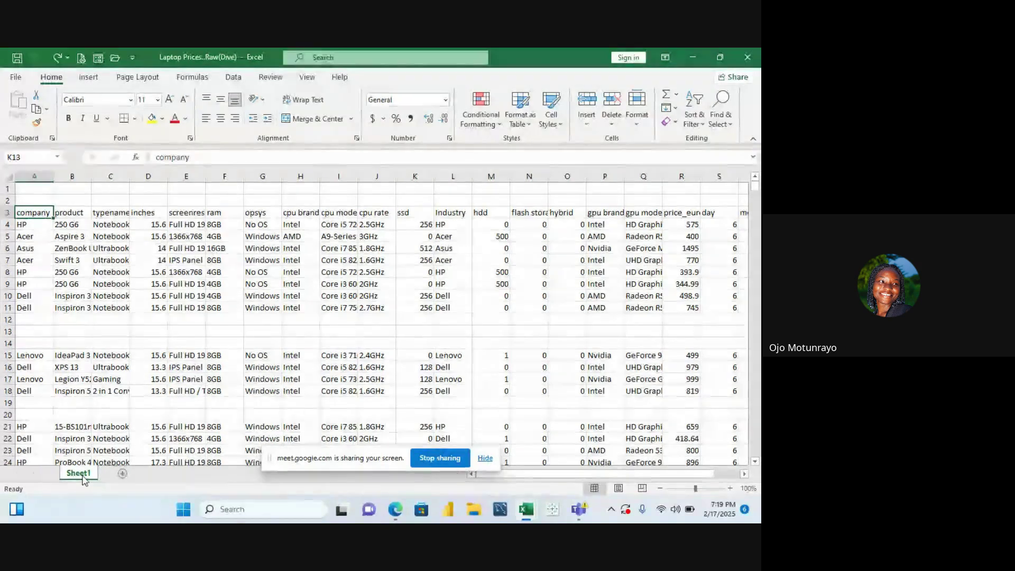
Rename the Sheet1 tab to Raw
double_click(82, 473)
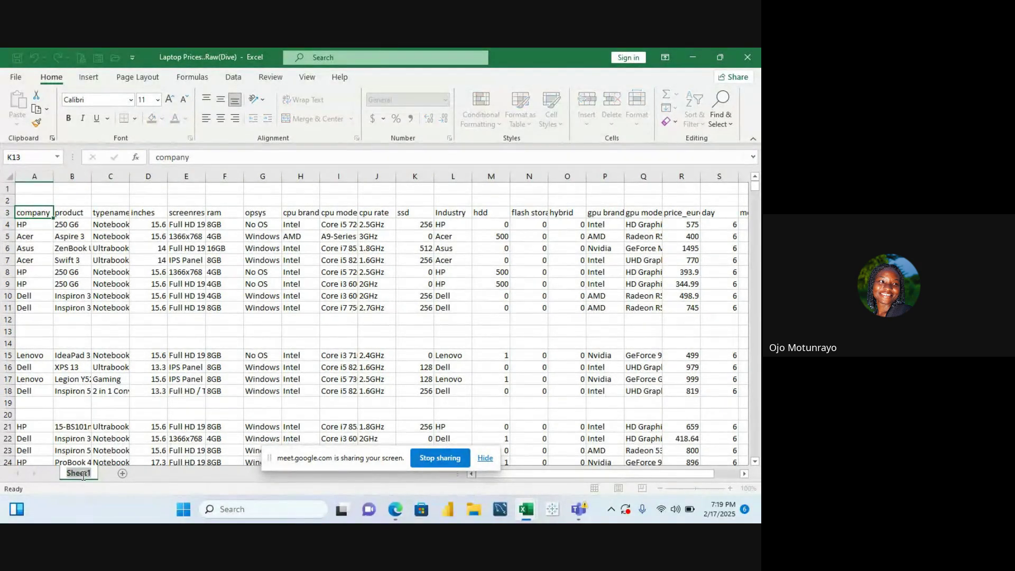
text(Raw)
key(Return)
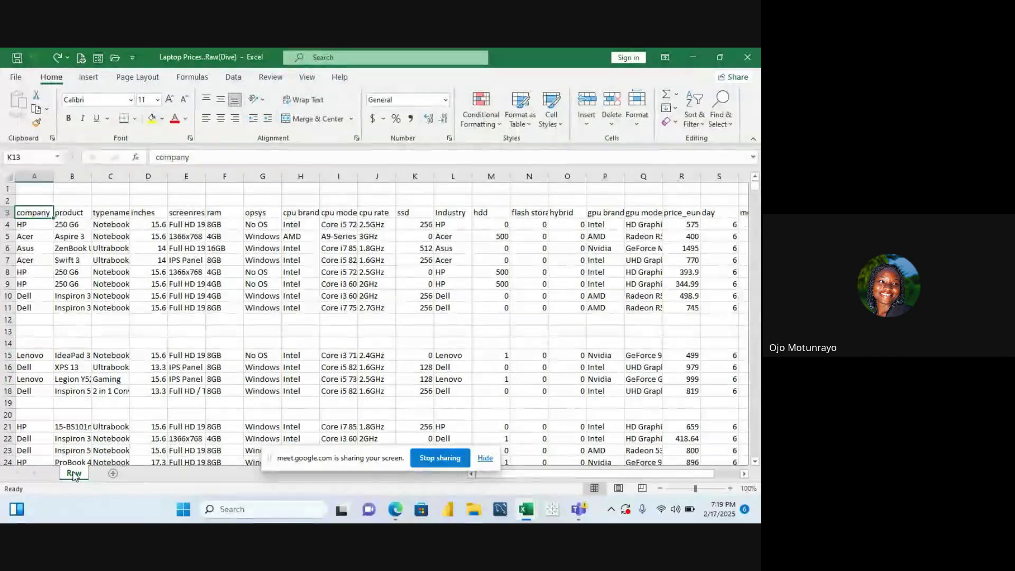
Duplicate the Raw sheet as Raw (2) using Move or Copy with Create a copy
right_click(74, 474)
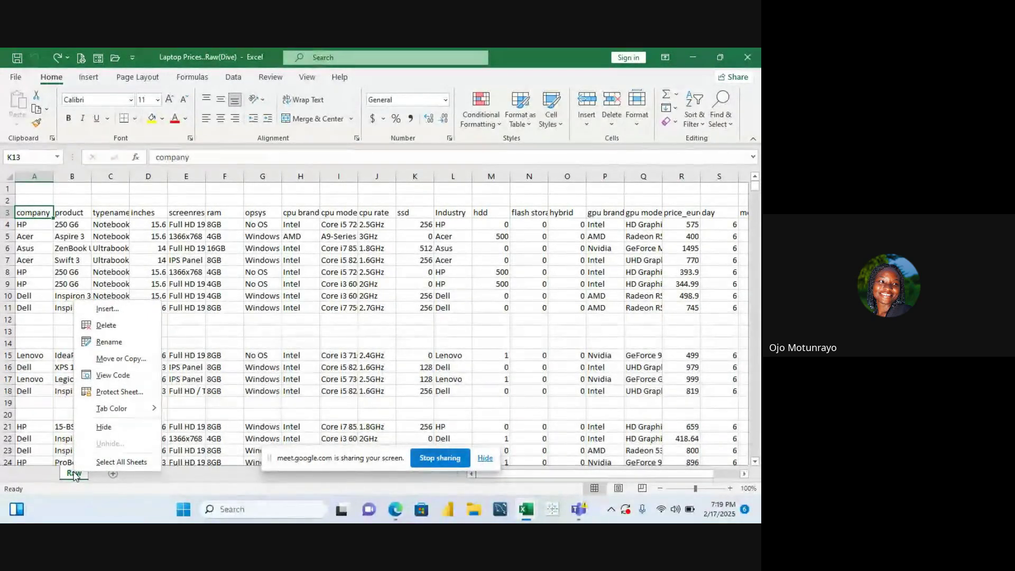
click(131, 359)
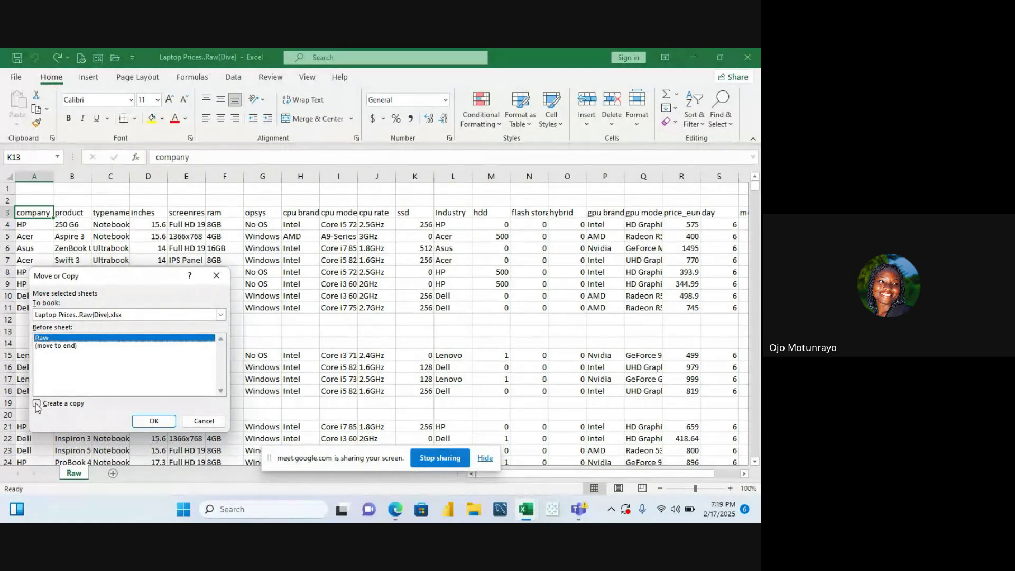
click(37, 403)
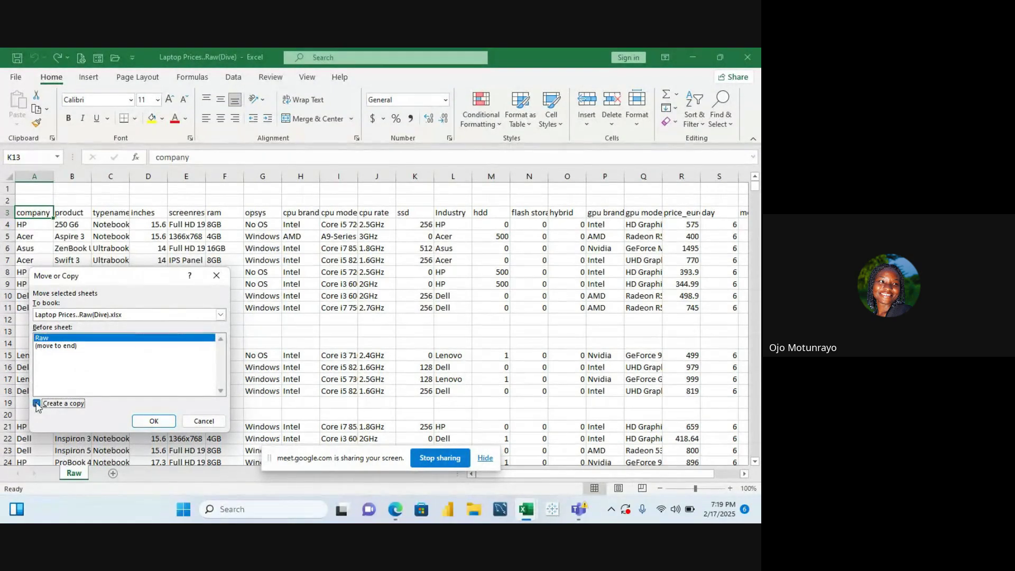
click(154, 422)
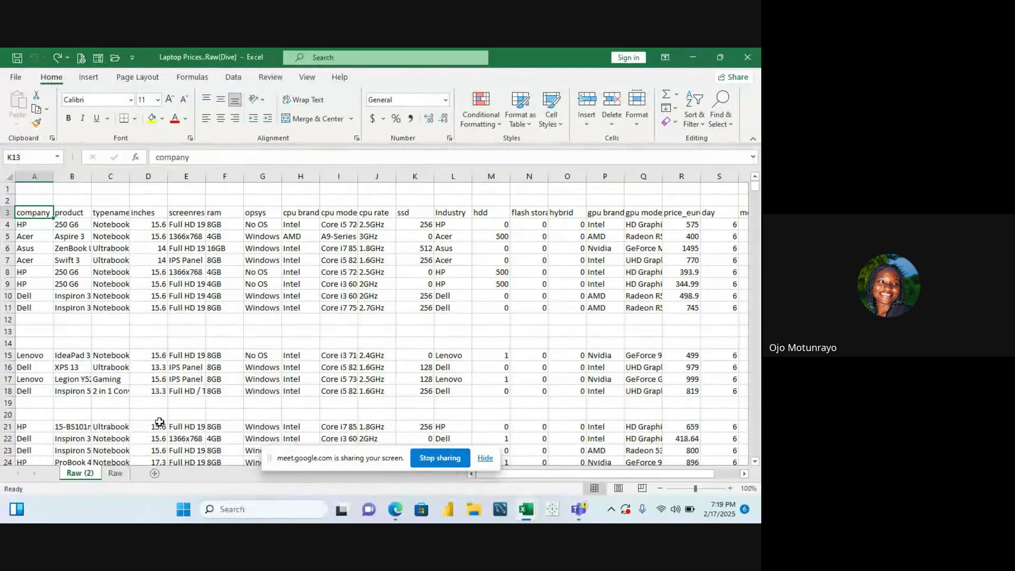
scroll(153, 423, down, 1)
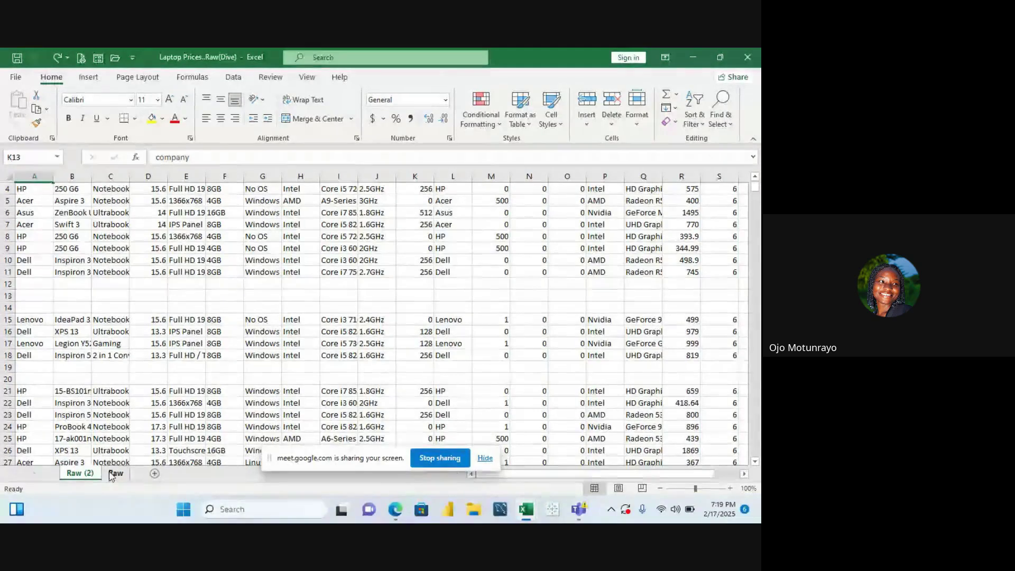
Drag the Raw tab ahead of Raw (2) and rename Raw (2) to Clean
click(112, 473)
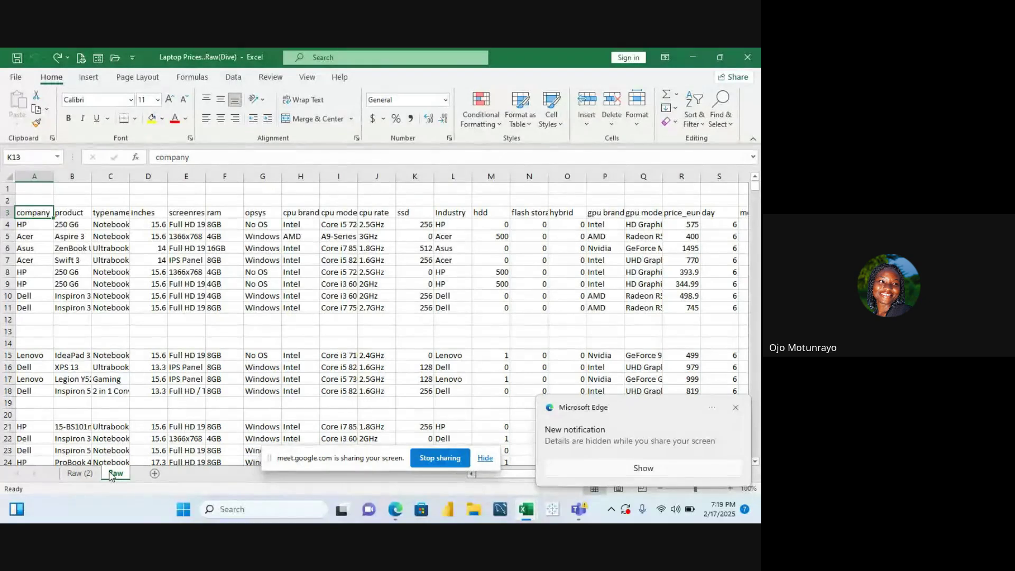
drag(90, 491, 80, 472)
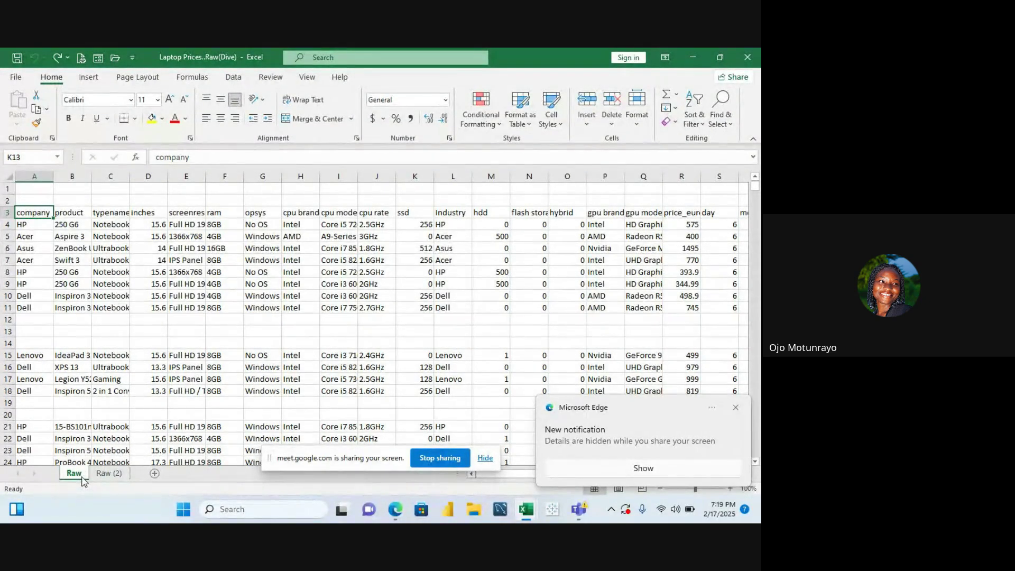
double_click(108, 474)
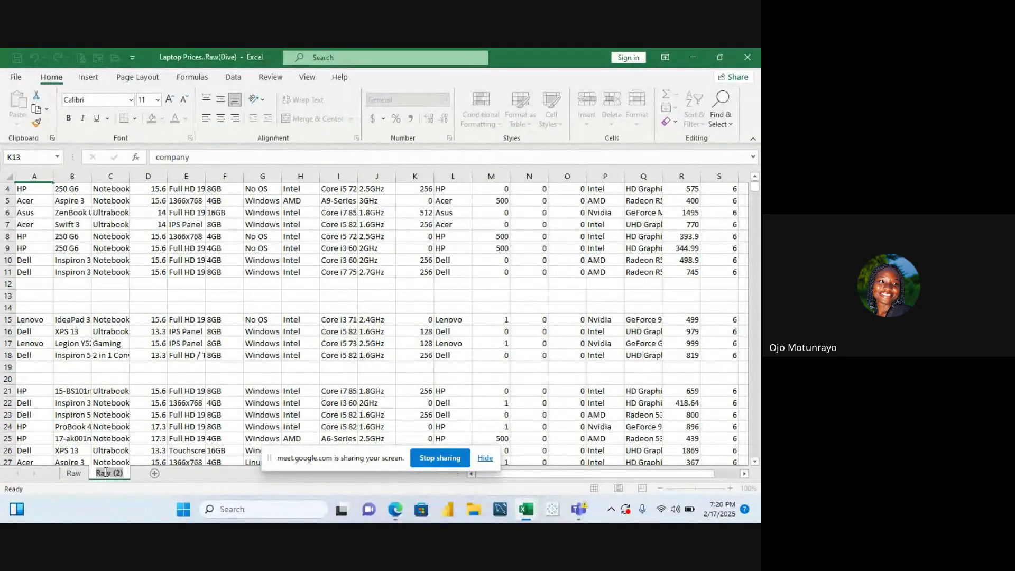
text(Cle)
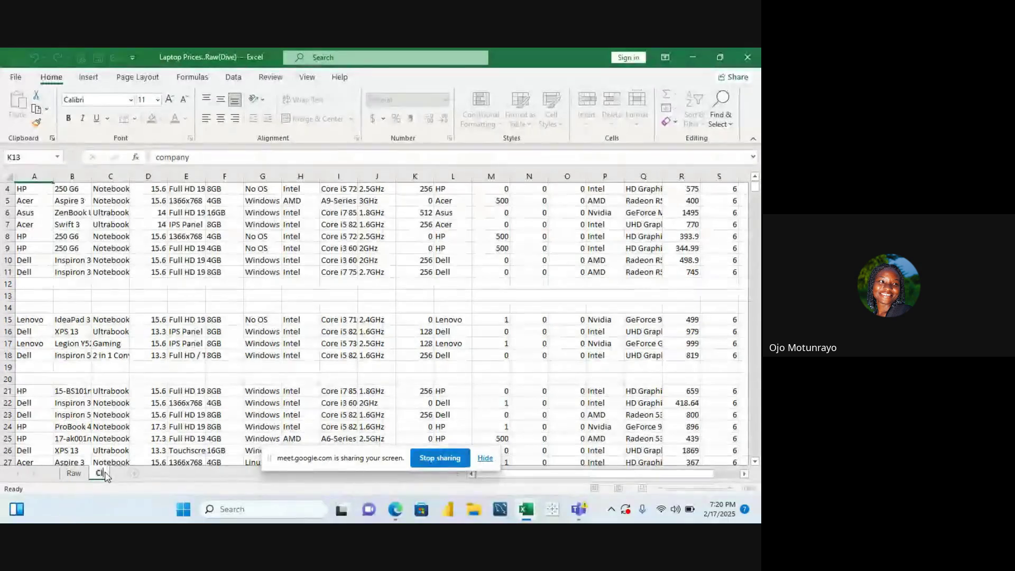
text(an)
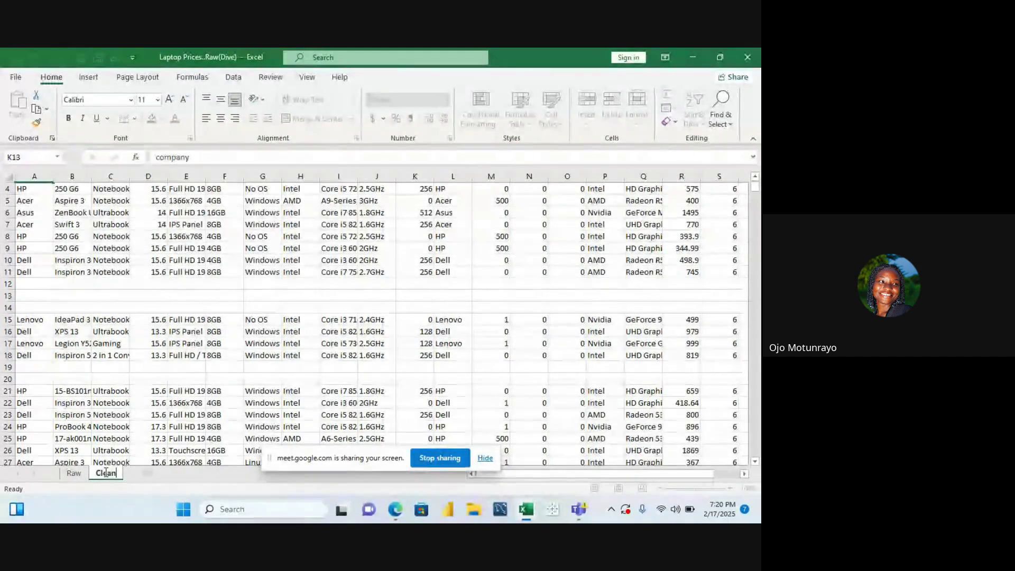
key(Return)
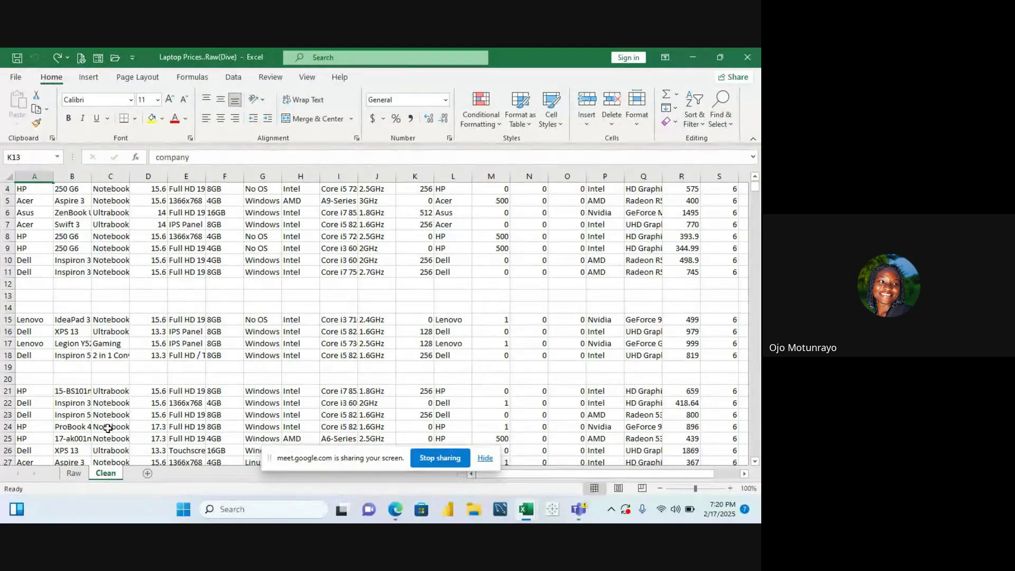
click(79, 274)
key(Up)
key(Up)
key(Up)
key(Up)
key(Up)
key(Up)
key(Up)
key(Up)
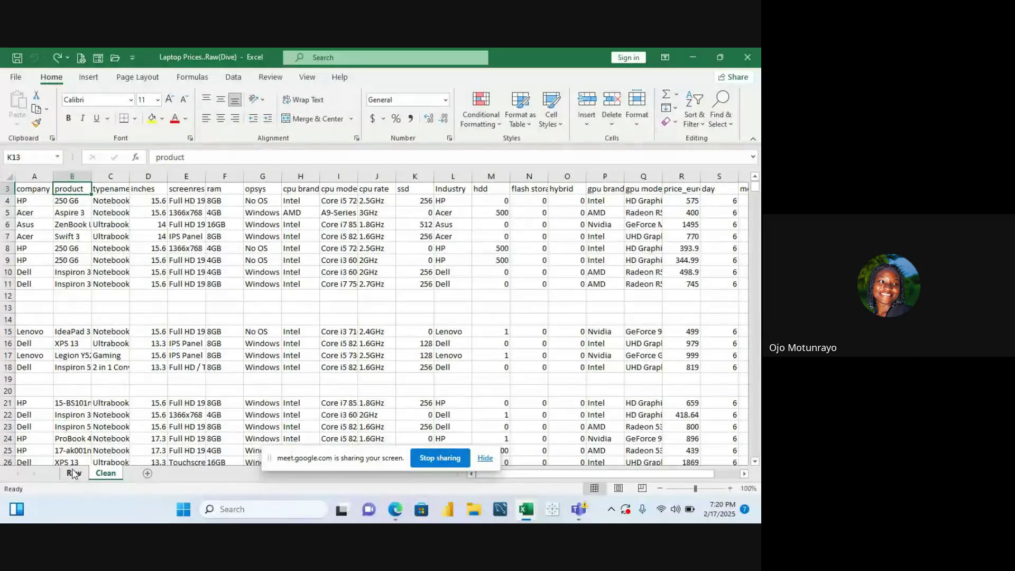
click(73, 473)
click(105, 474)
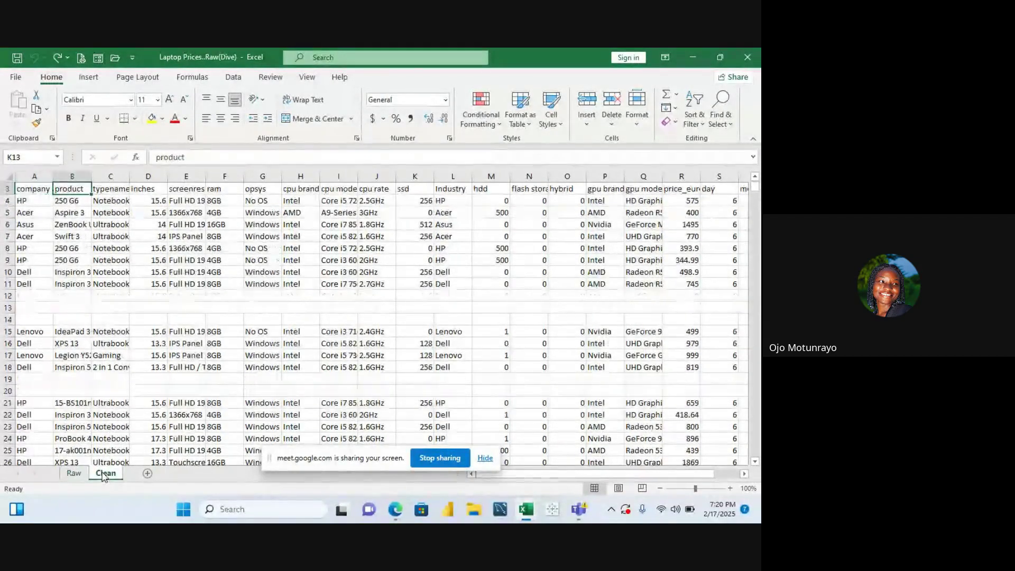
click(74, 474)
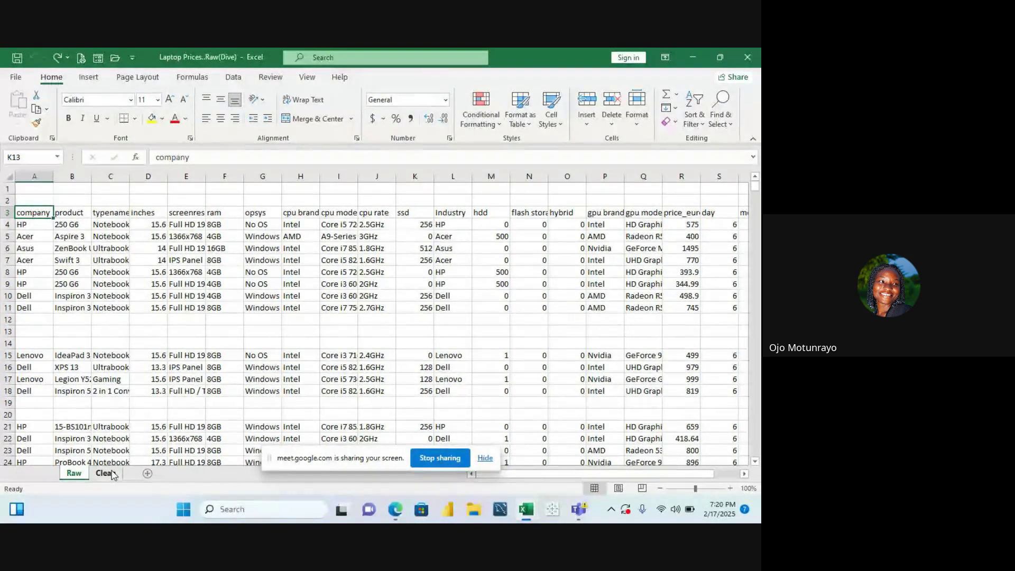
click(109, 473)
click(111, 248)
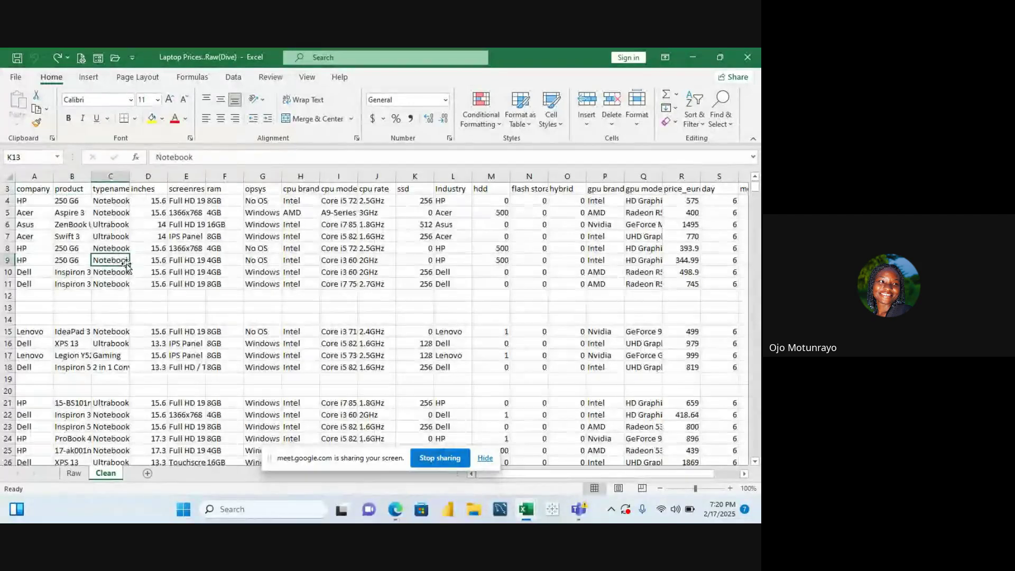
key(ctrl+Up)
key(ctrl+Up)
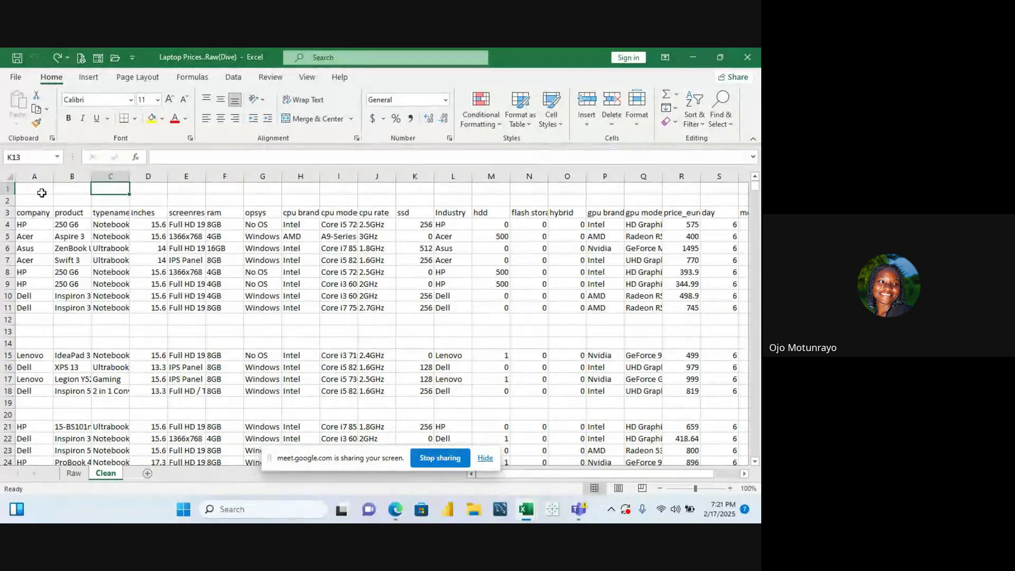
Select every cell of the Clean sheet with Ctrl+A, then bring up Home > Find & Select
click(34, 225)
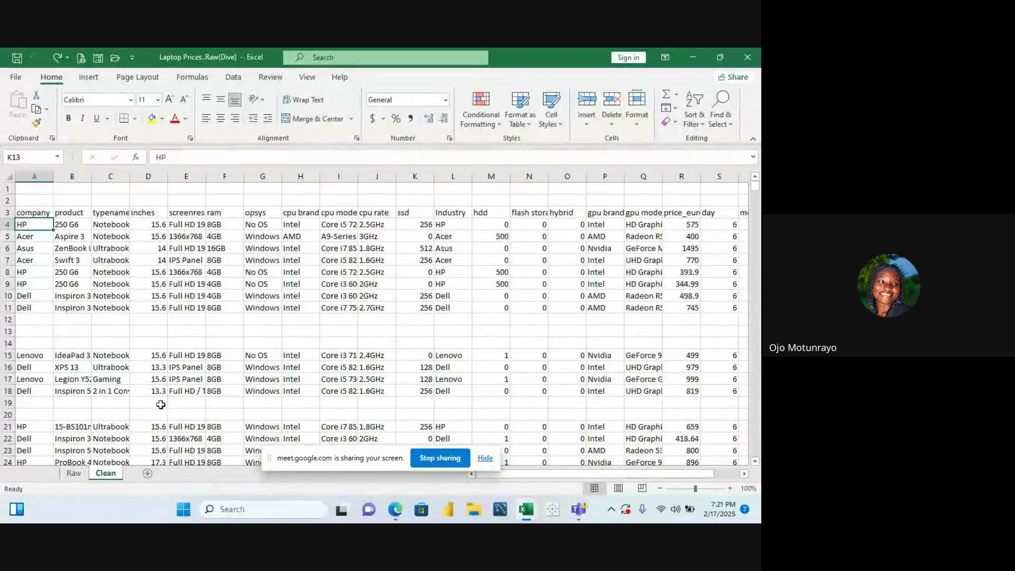
mouse_move(396, 511)
click(45, 189)
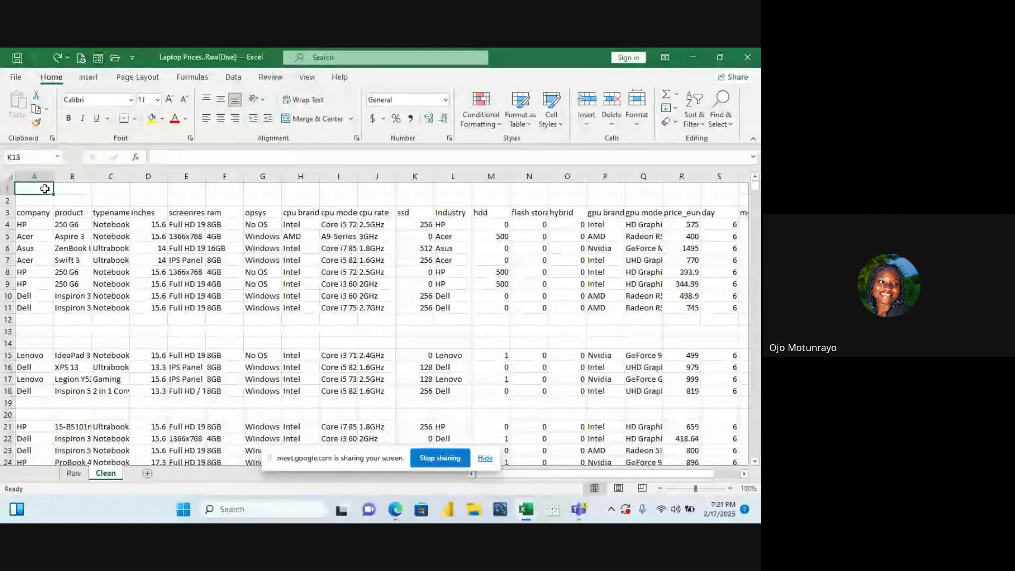
click(198, 211)
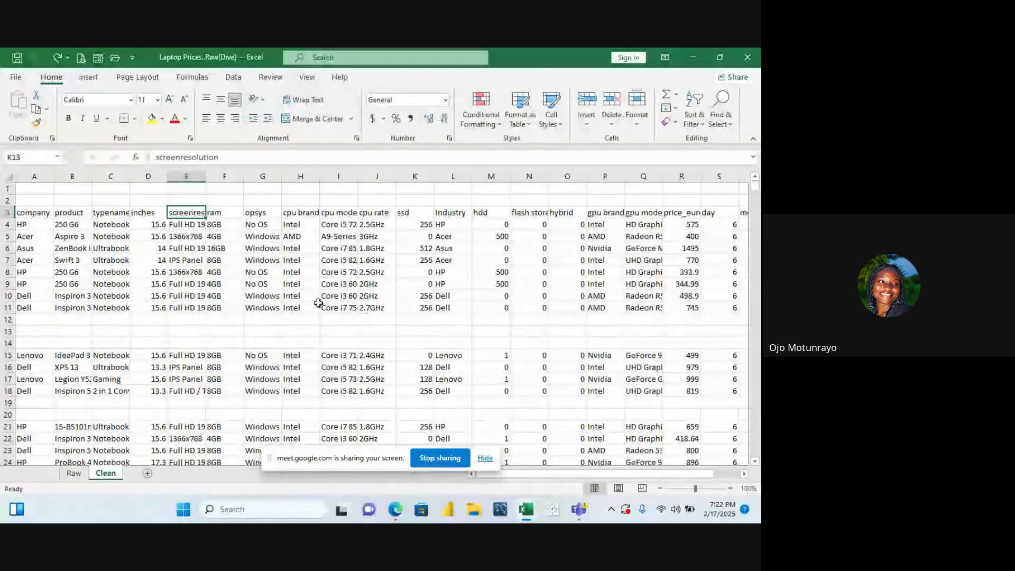
click(346, 328)
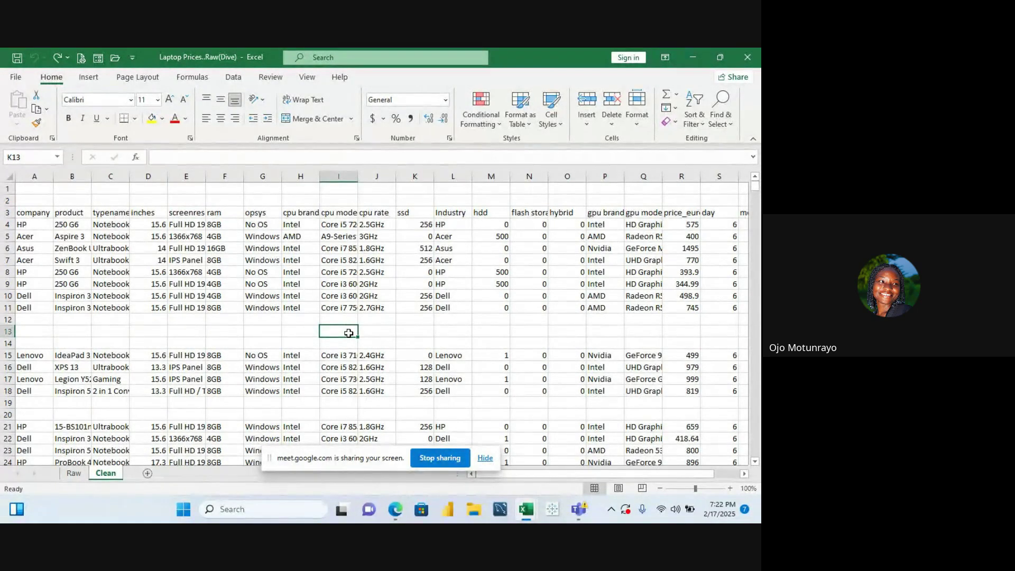
key(ctrl+a)
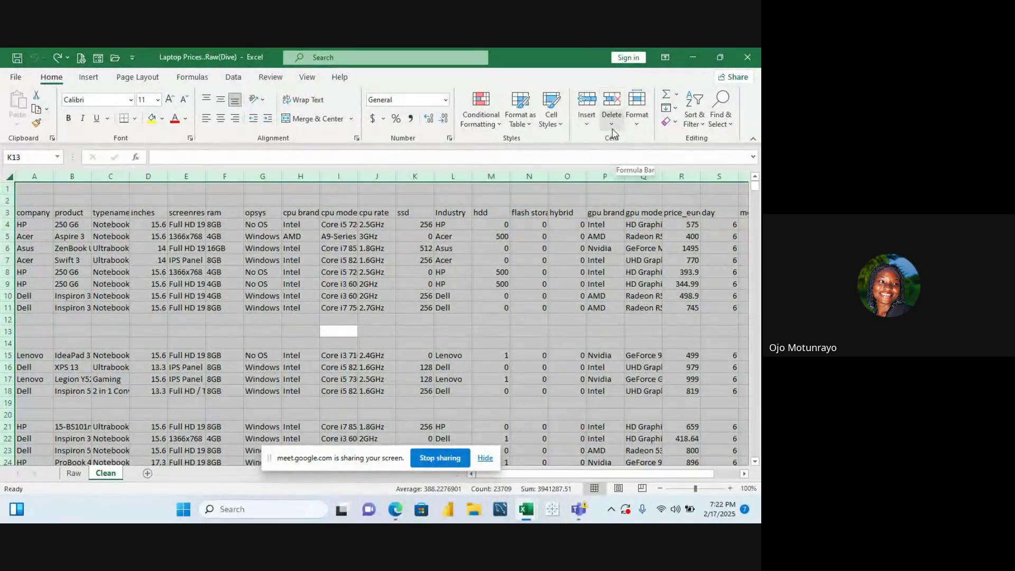
click(729, 117)
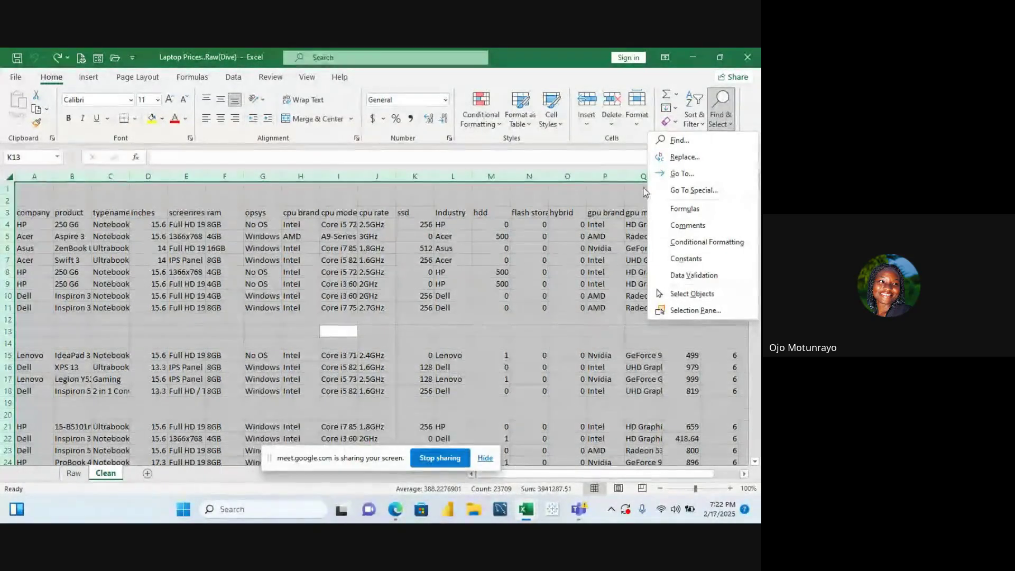
click(687, 190)
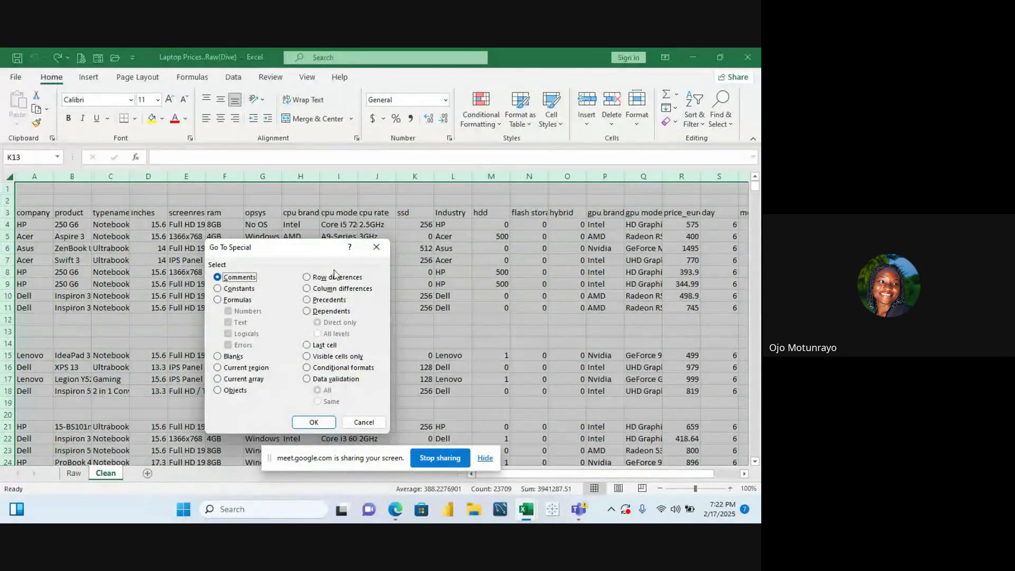
click(231, 357)
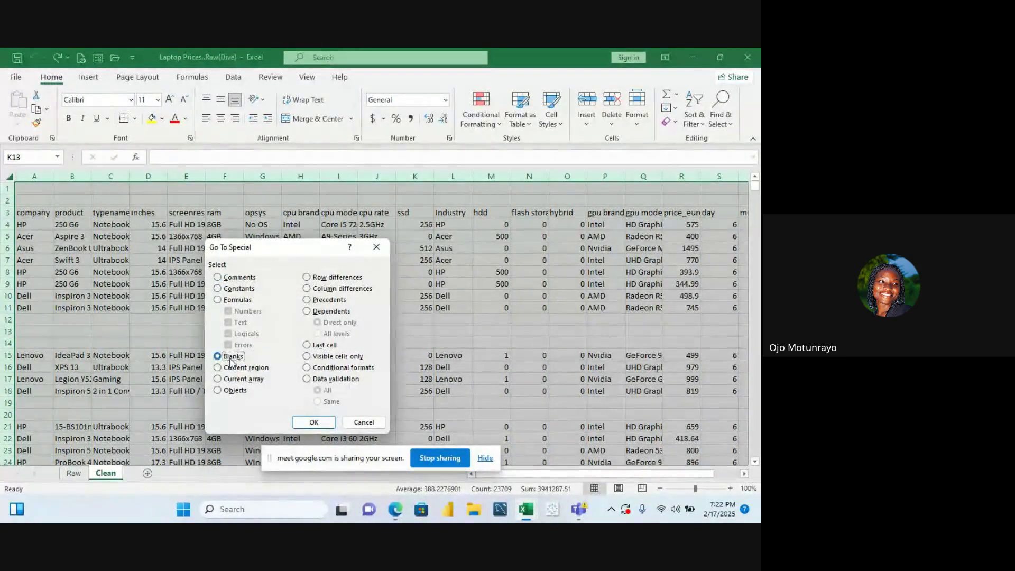
click(314, 422)
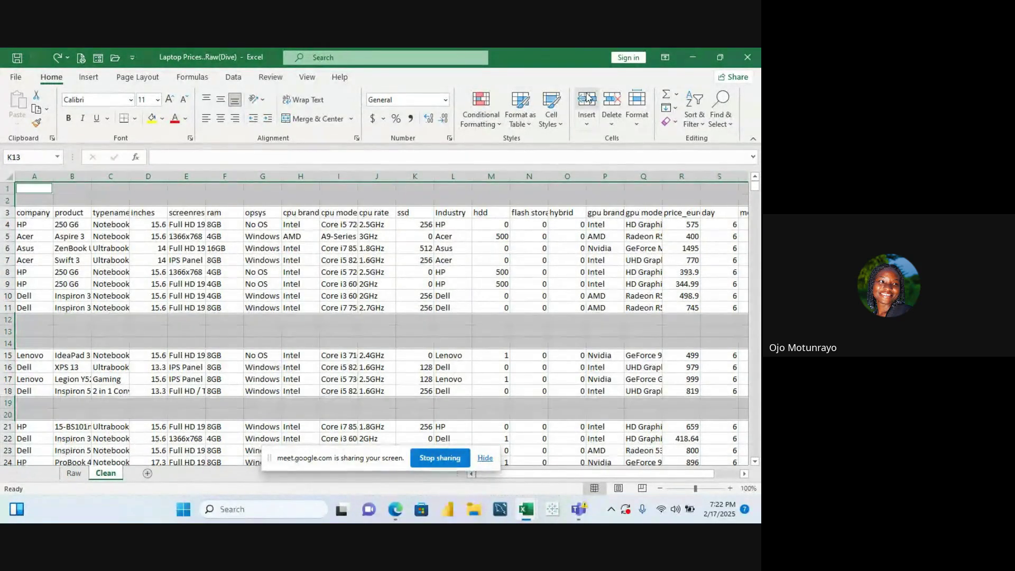
click(612, 117)
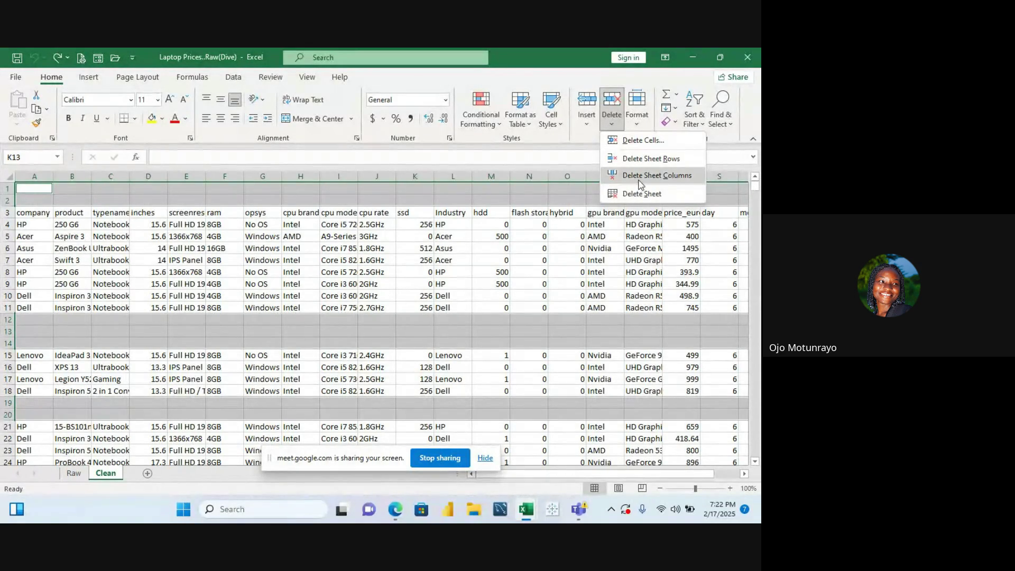
click(642, 158)
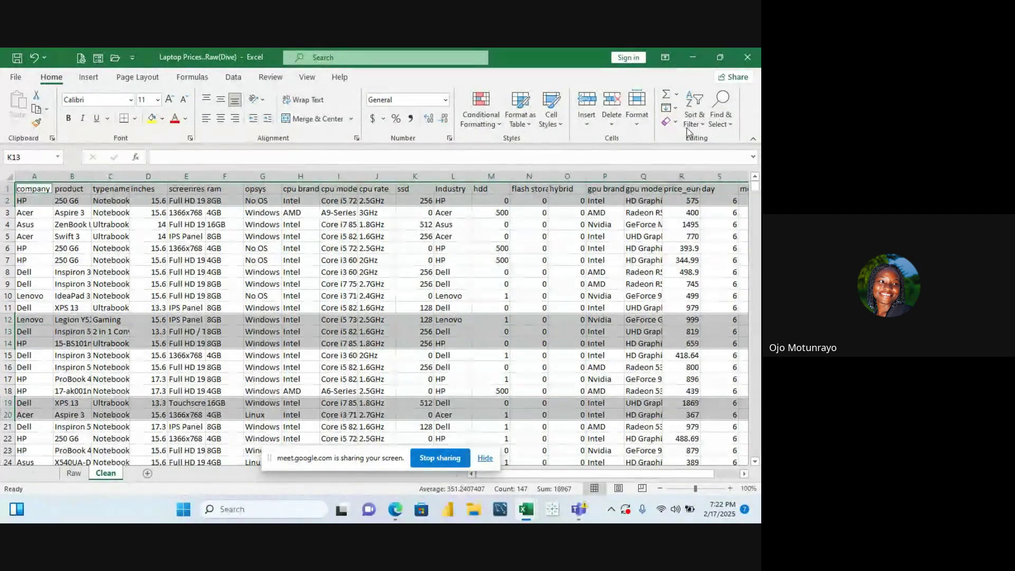
key(ctrl+z)
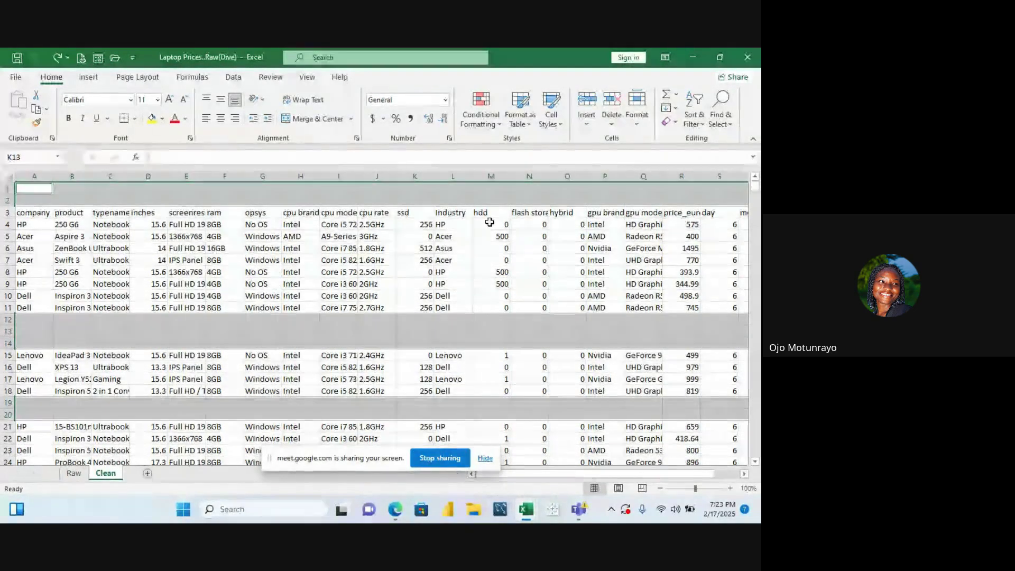
Select all blank cells in the sheet via Go To Special > Blanks
click(484, 222)
click(421, 329)
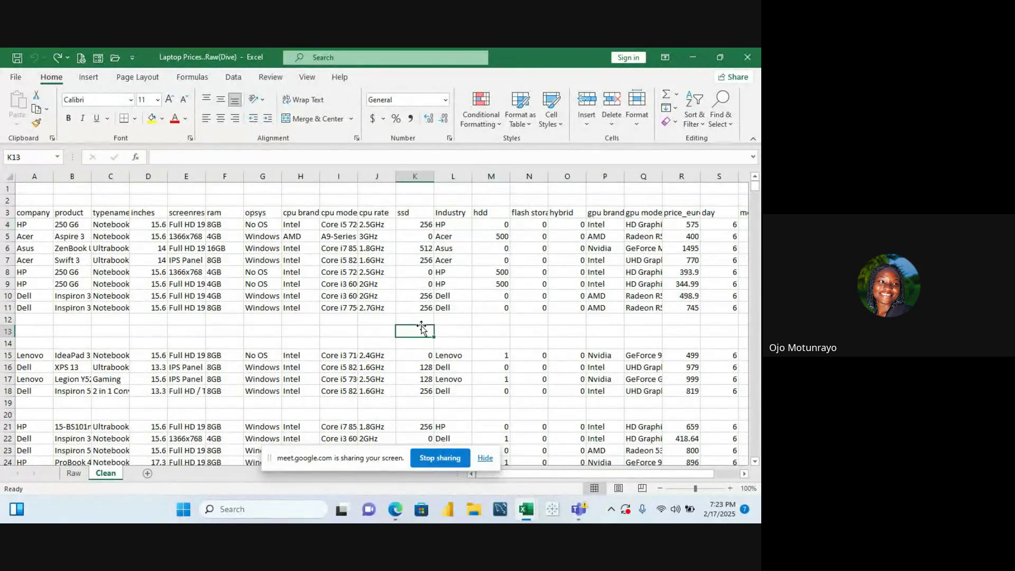
key(ctrl+a)
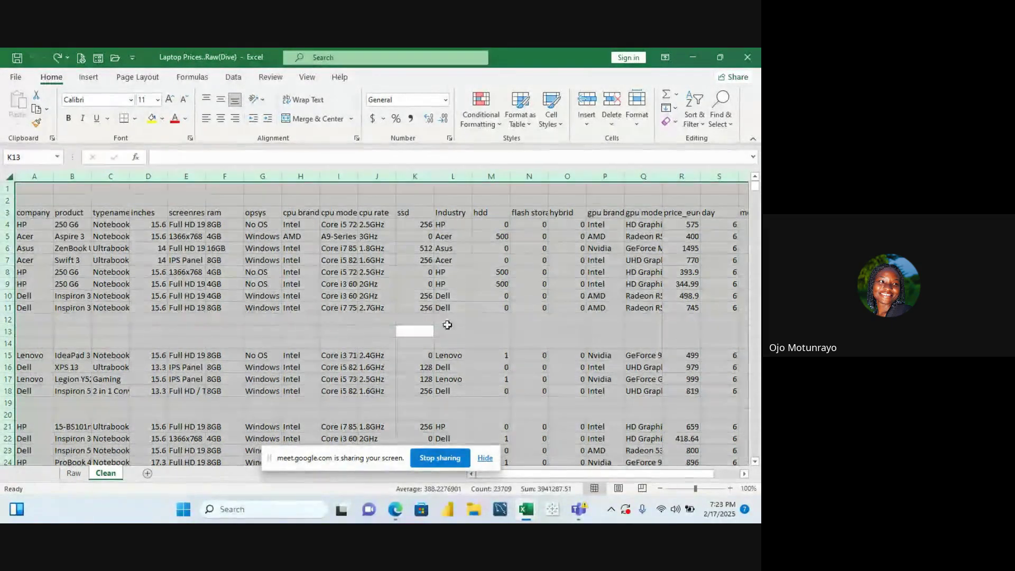
click(733, 124)
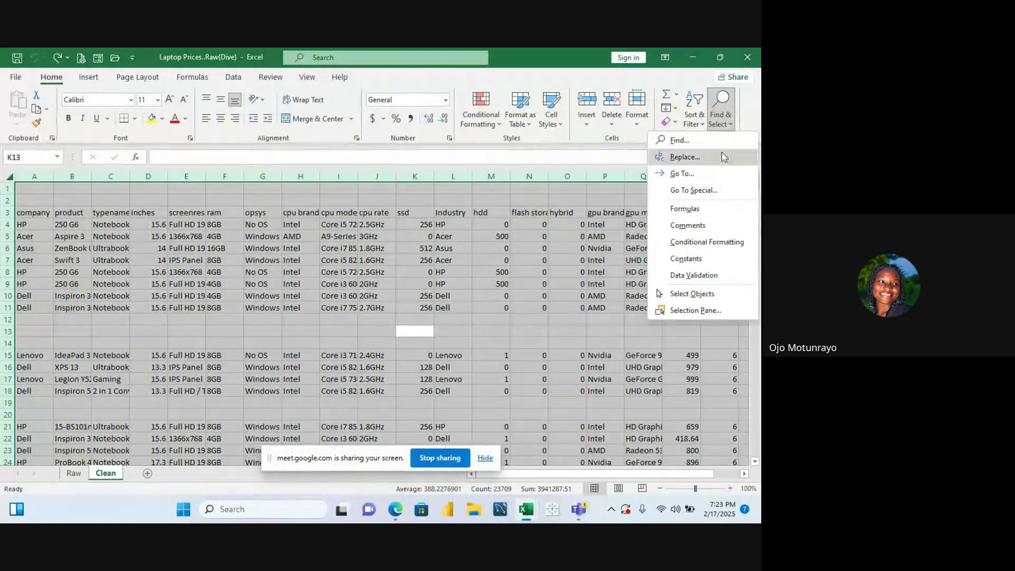
click(709, 191)
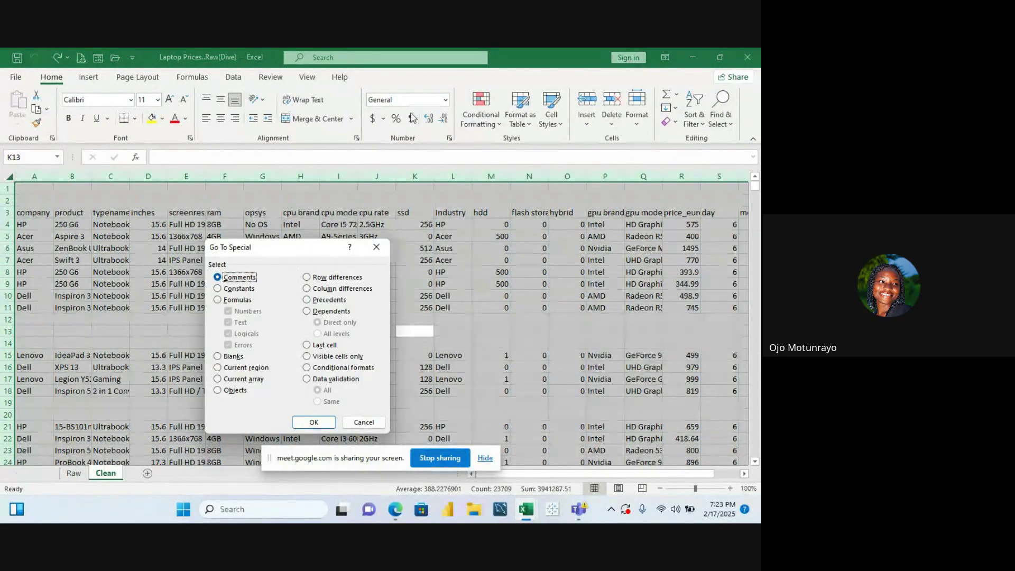
click(228, 358)
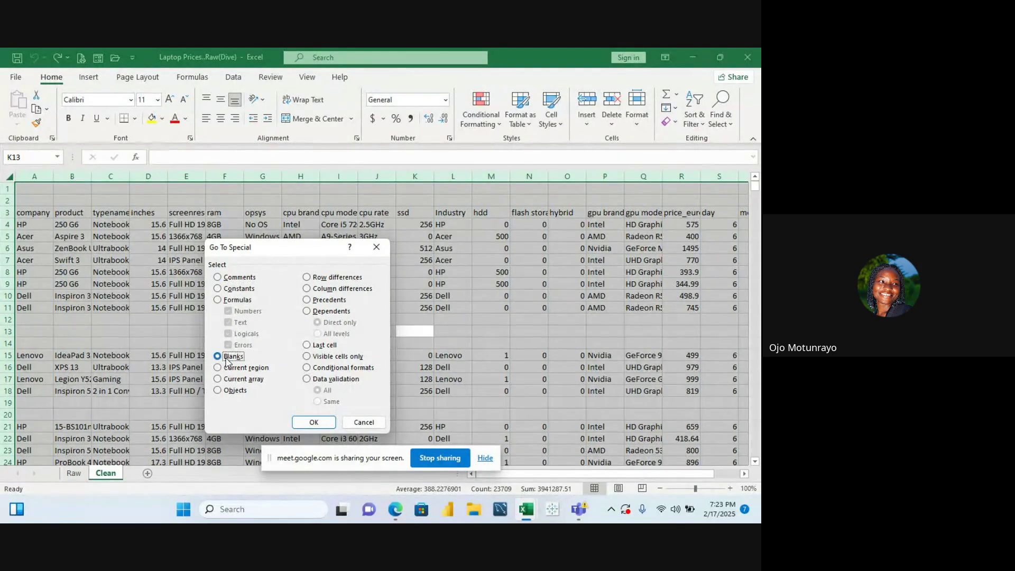
click(313, 421)
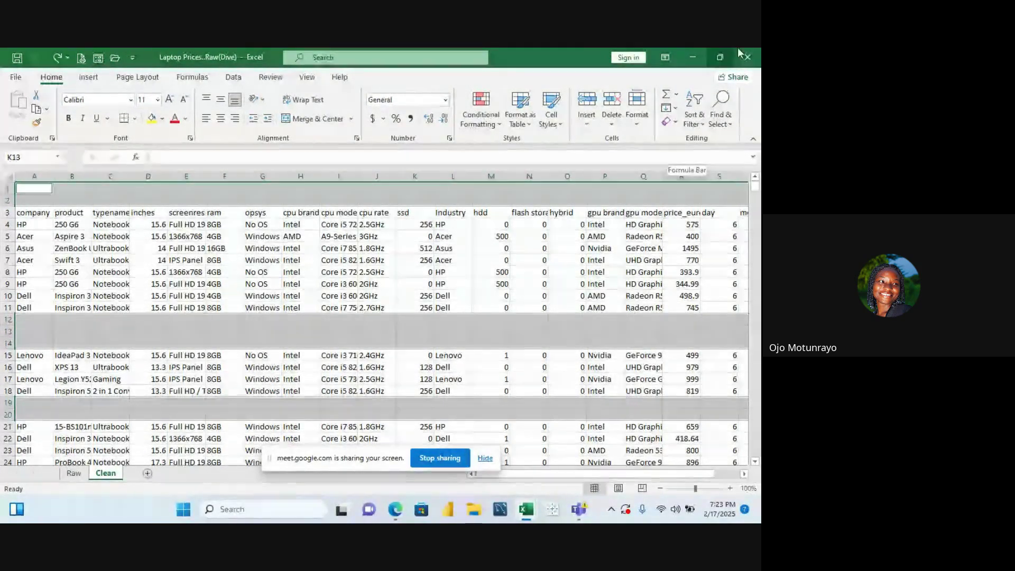
Delete the sheet rows containing those blank cells
click(612, 127)
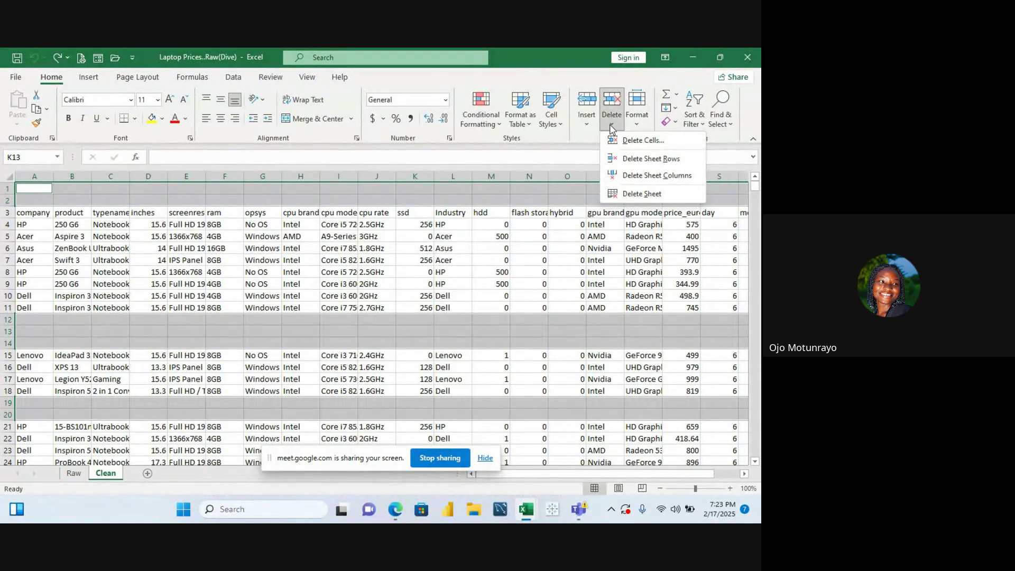
click(647, 159)
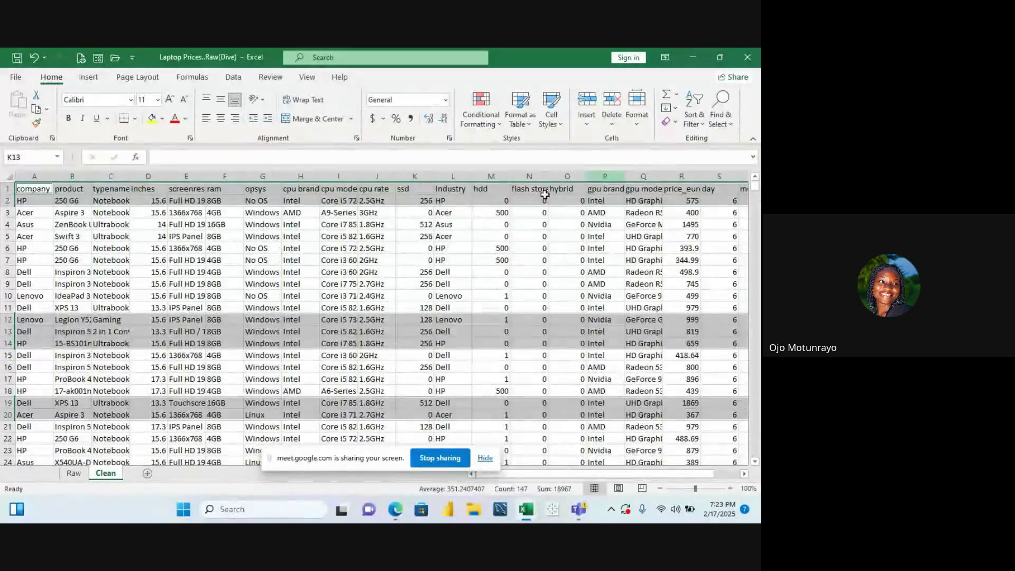
click(436, 260)
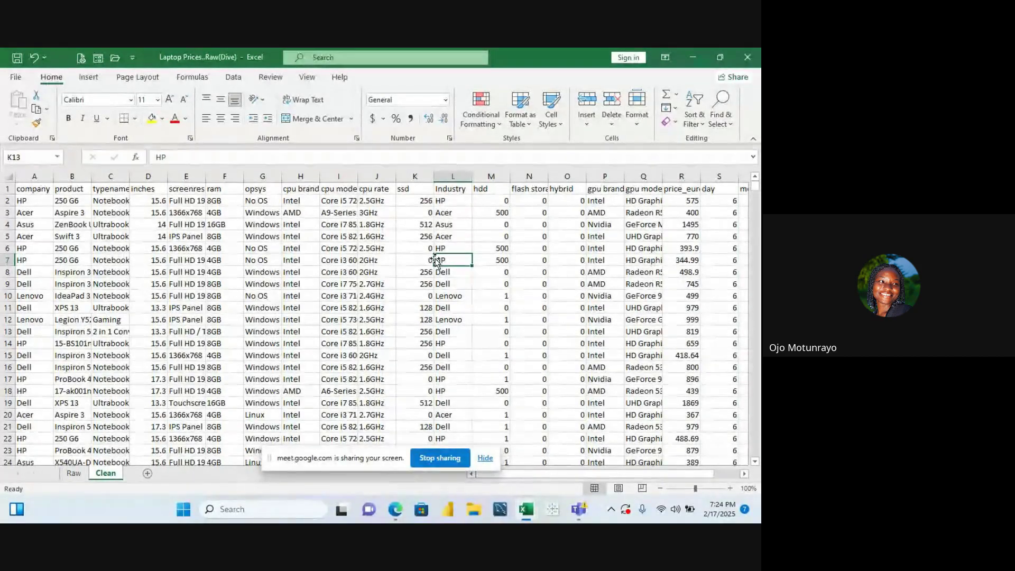
click(152, 213)
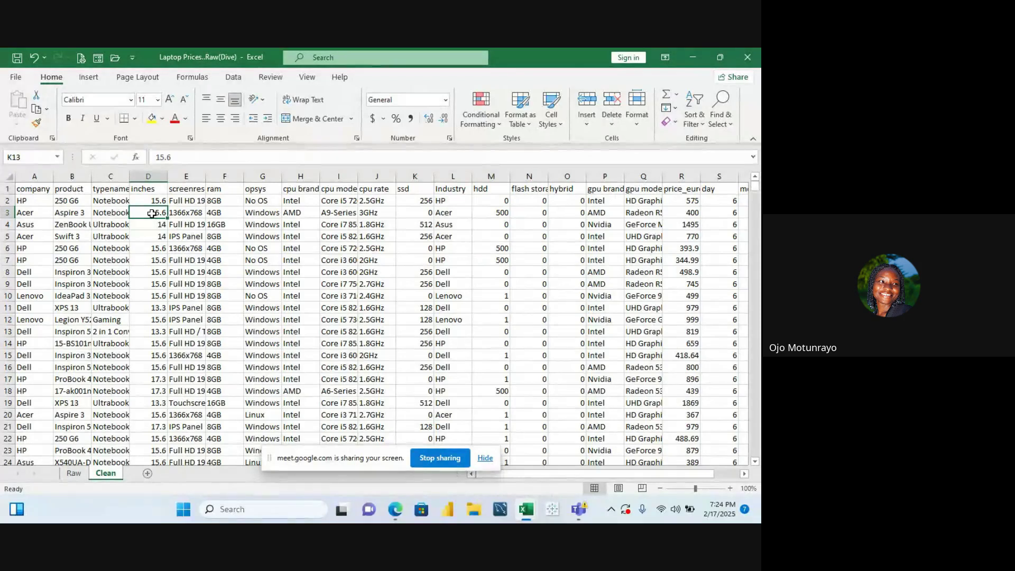
click(291, 238)
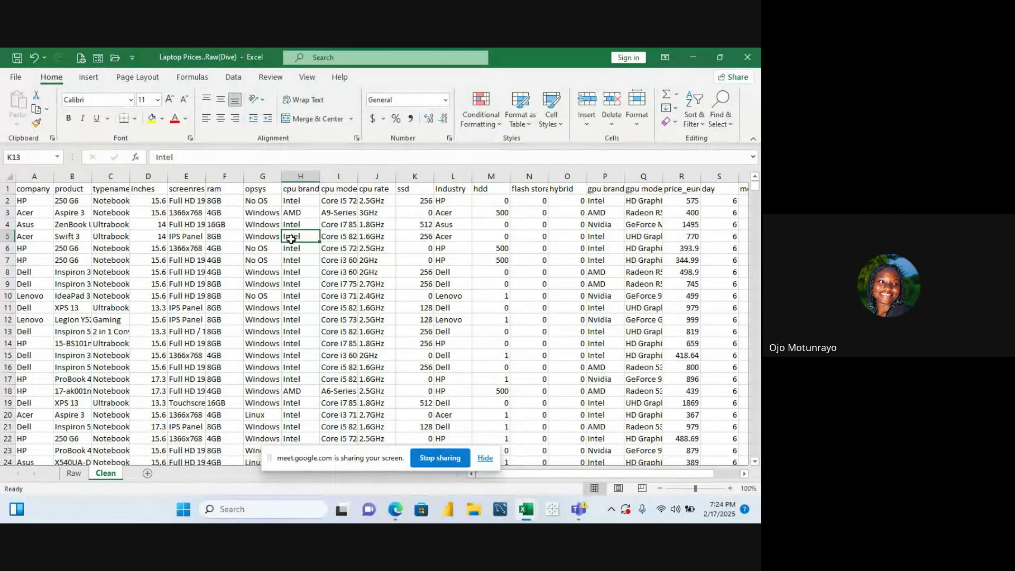
key(ctrl+a)
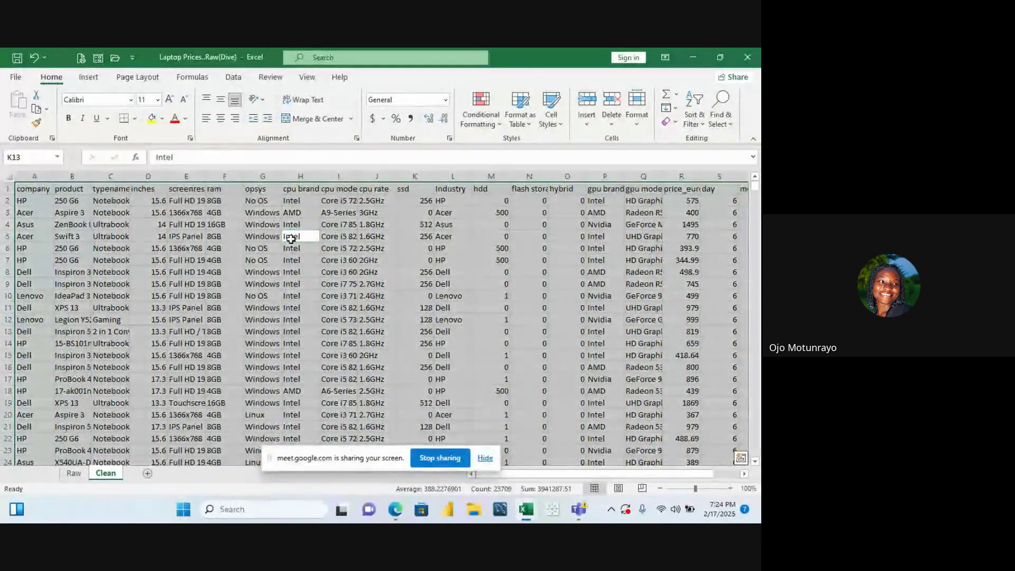
Apply Home > Format > AutoFit Column Width to the laptop table columns
click(637, 113)
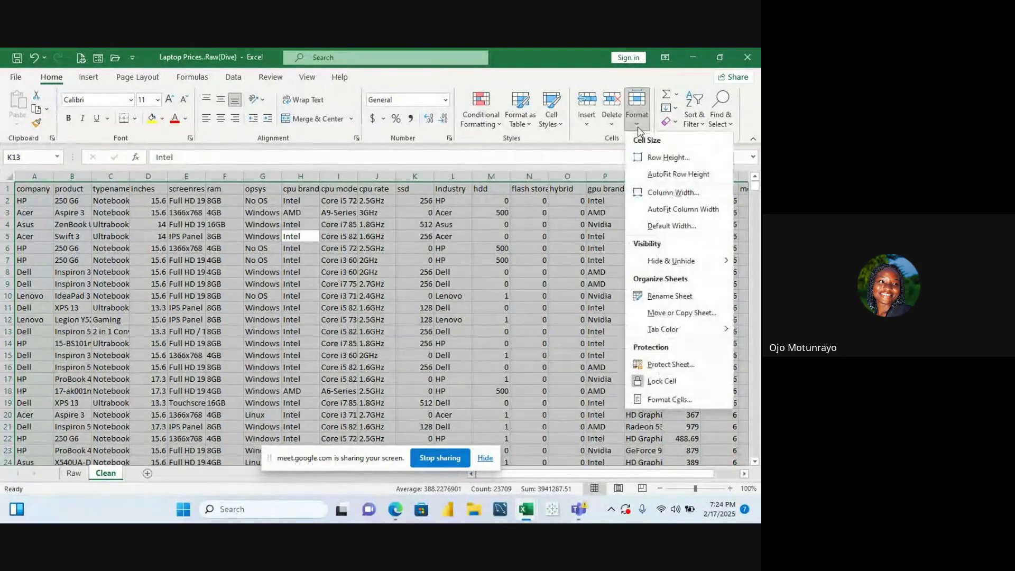
click(638, 127)
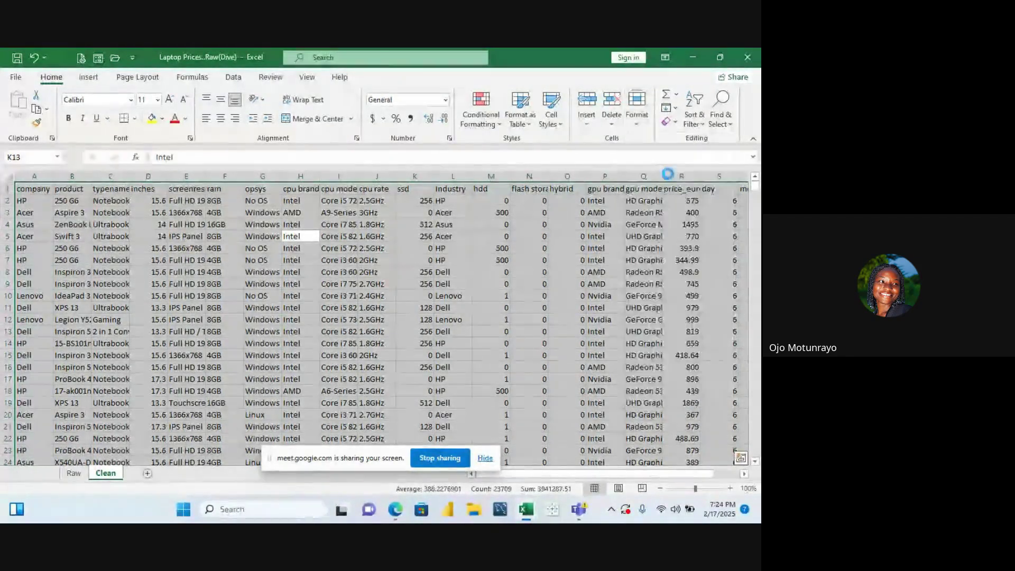
click(638, 127)
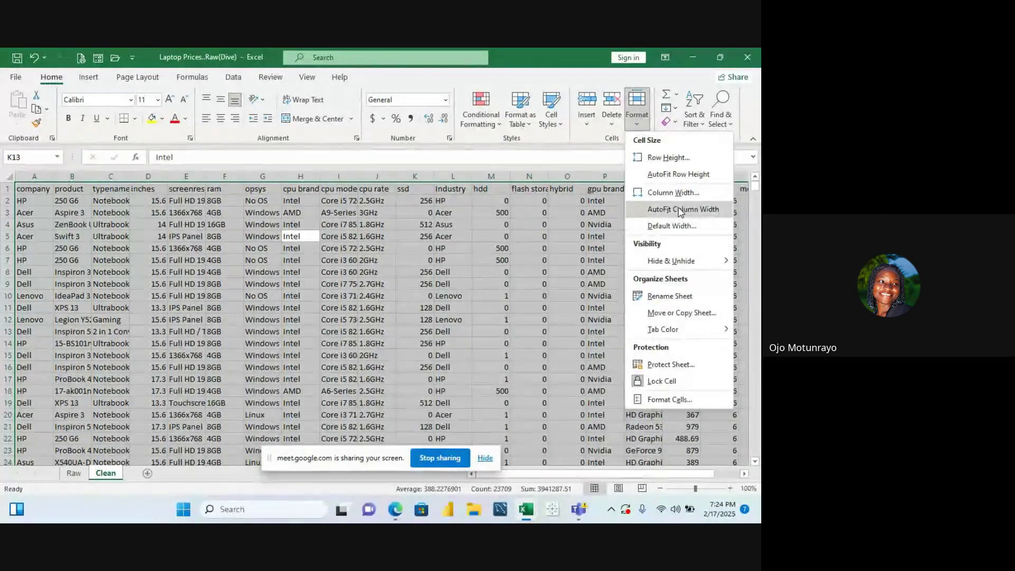
click(679, 207)
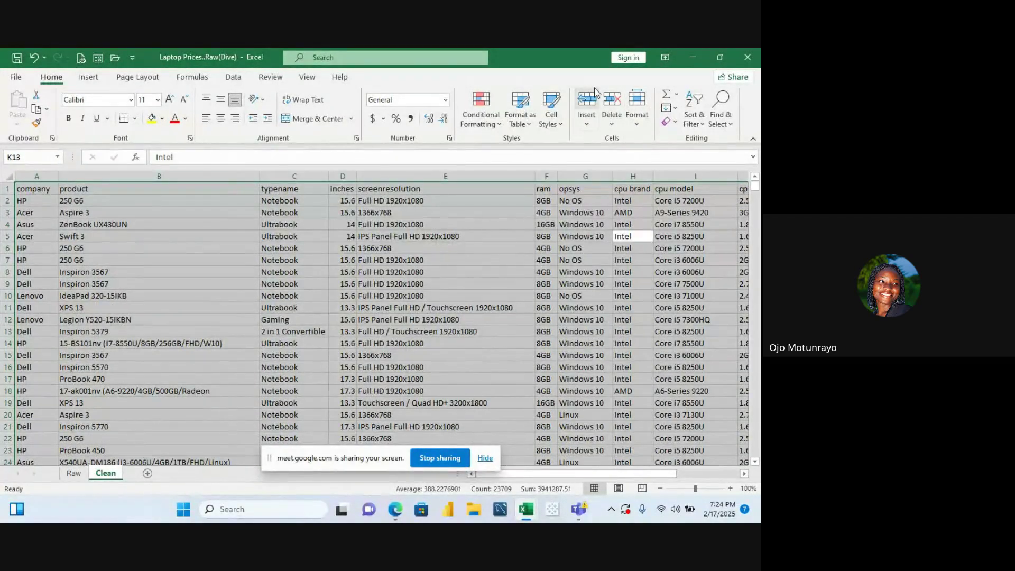
click(402, 284)
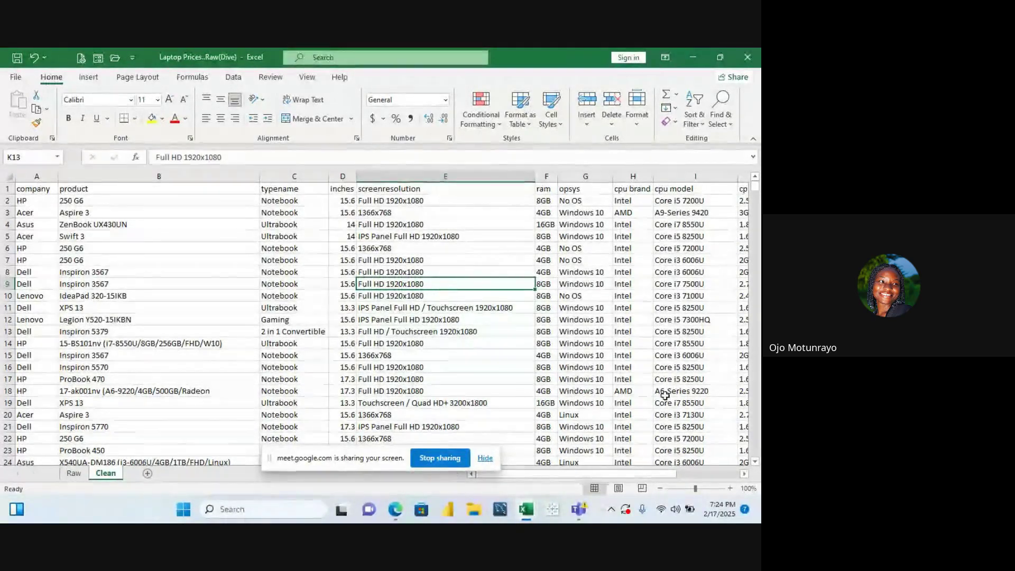
drag(587, 481, 423, 500)
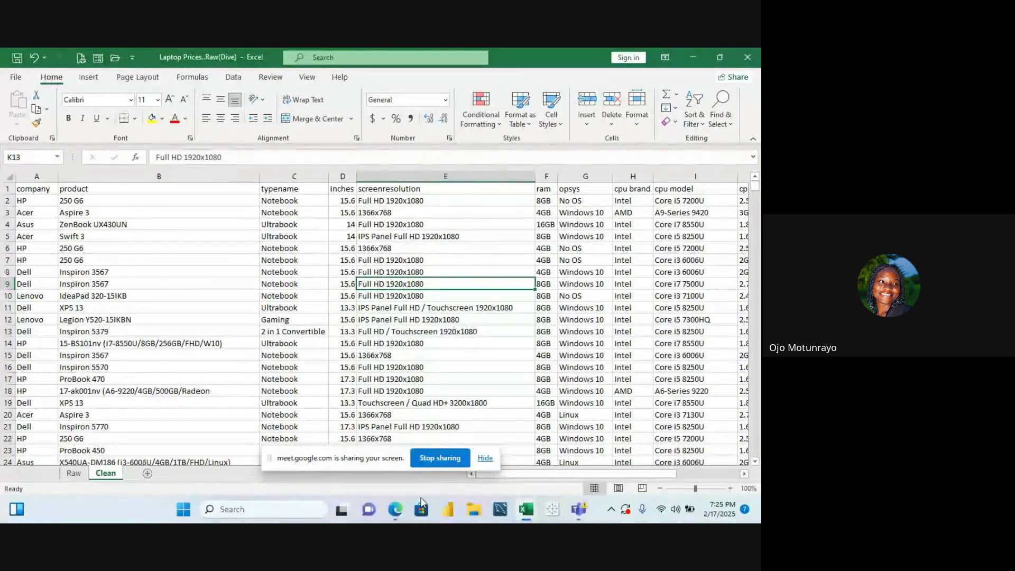
click(152, 256)
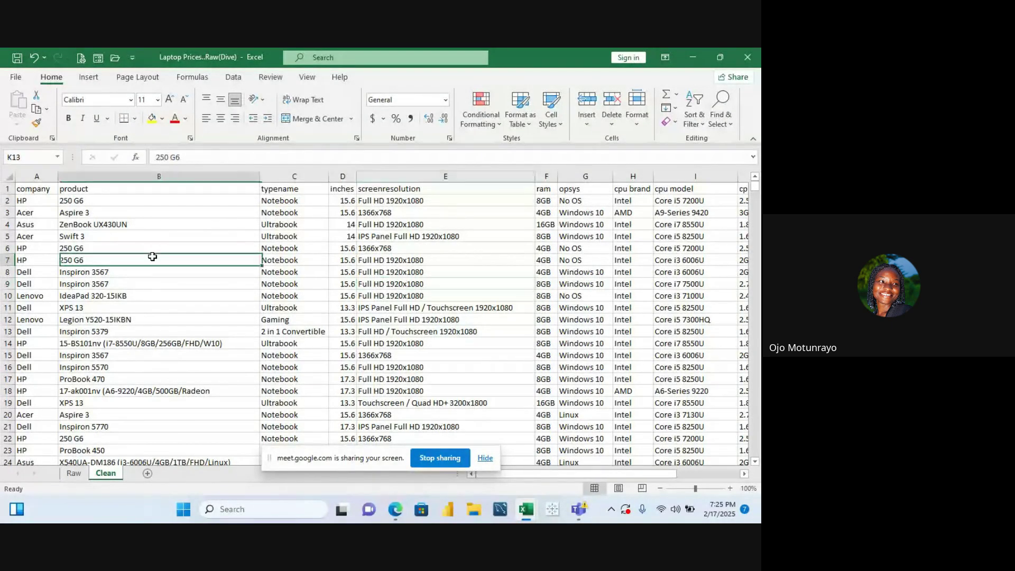
click(37, 191)
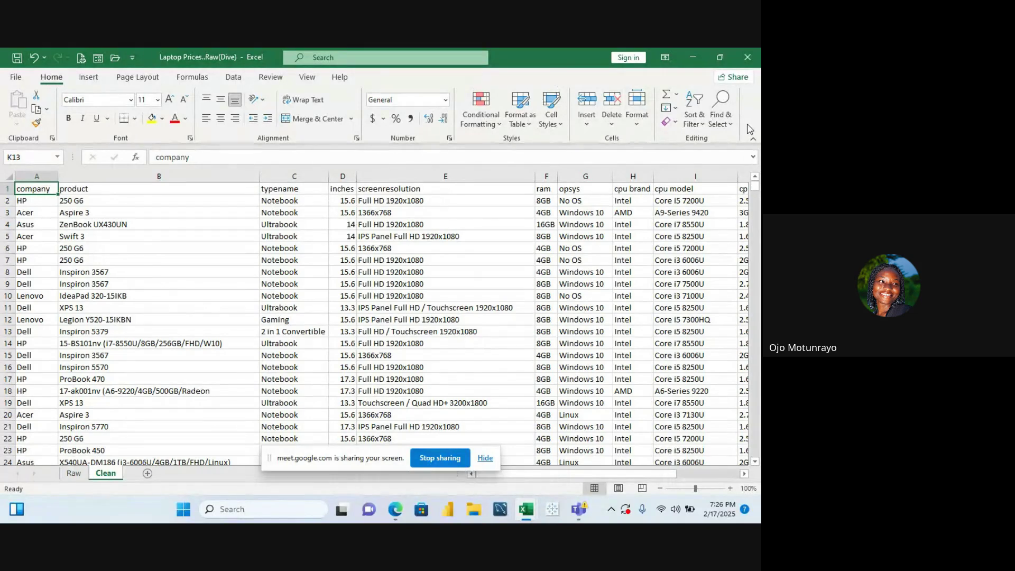
Close the Go To Special dialog and the Delete dropdown without applying any changes
click(721, 111)
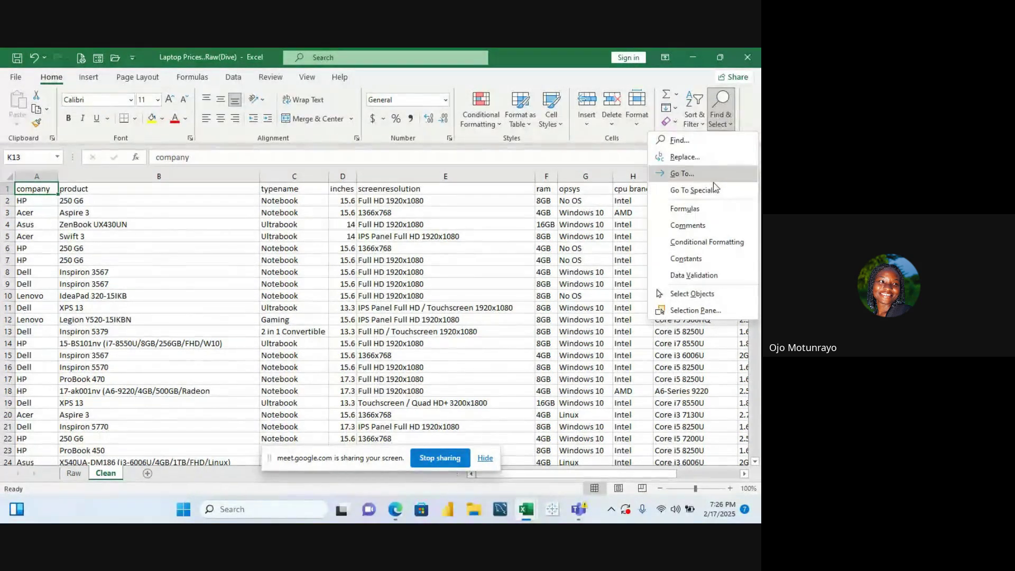
click(685, 191)
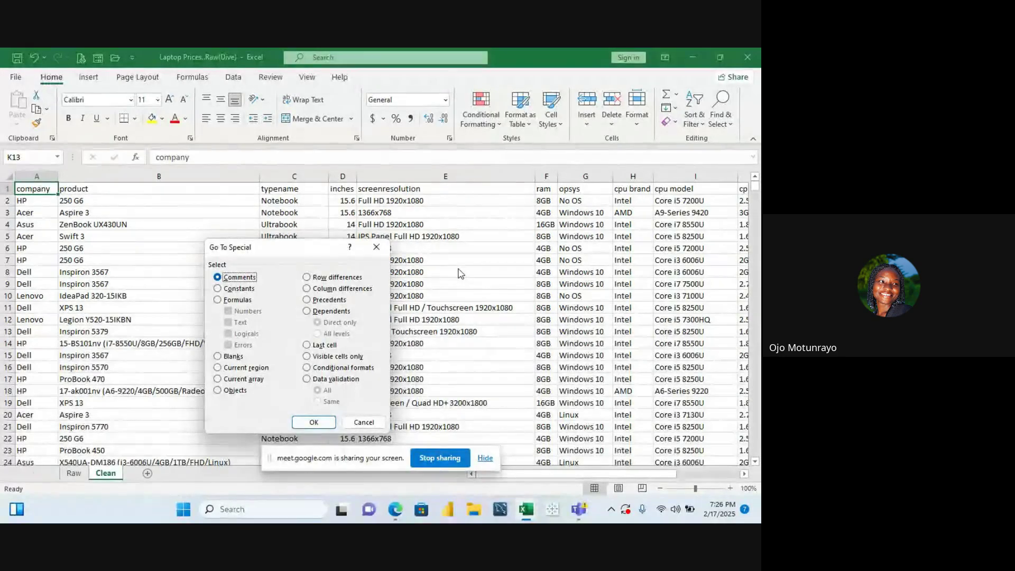
click(376, 248)
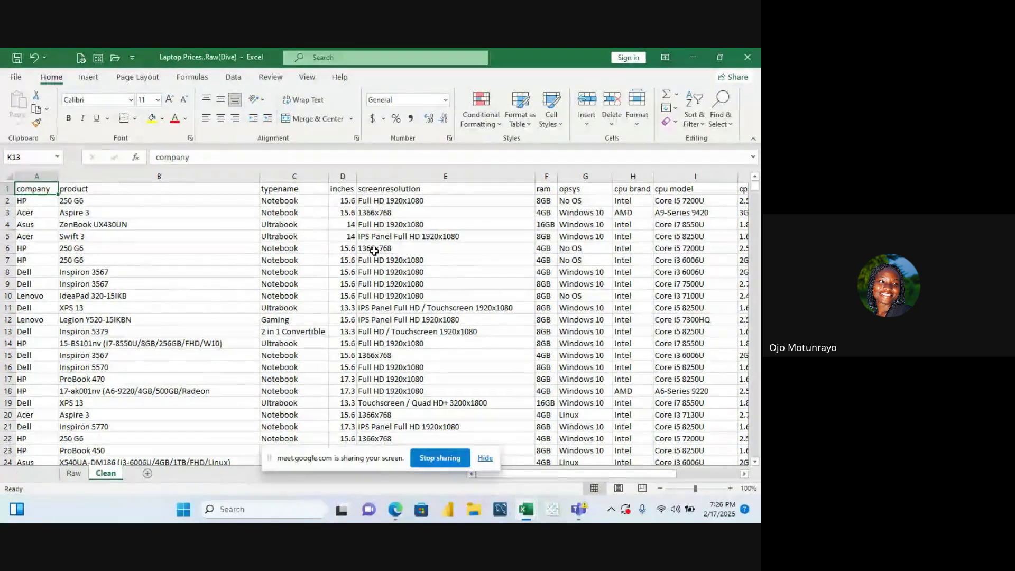
click(616, 124)
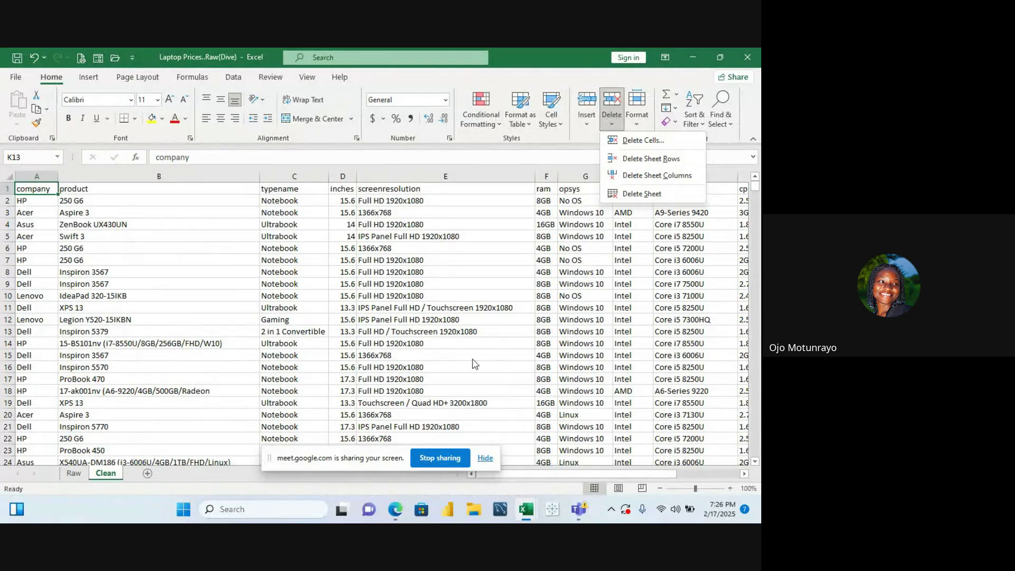
key(Escape)
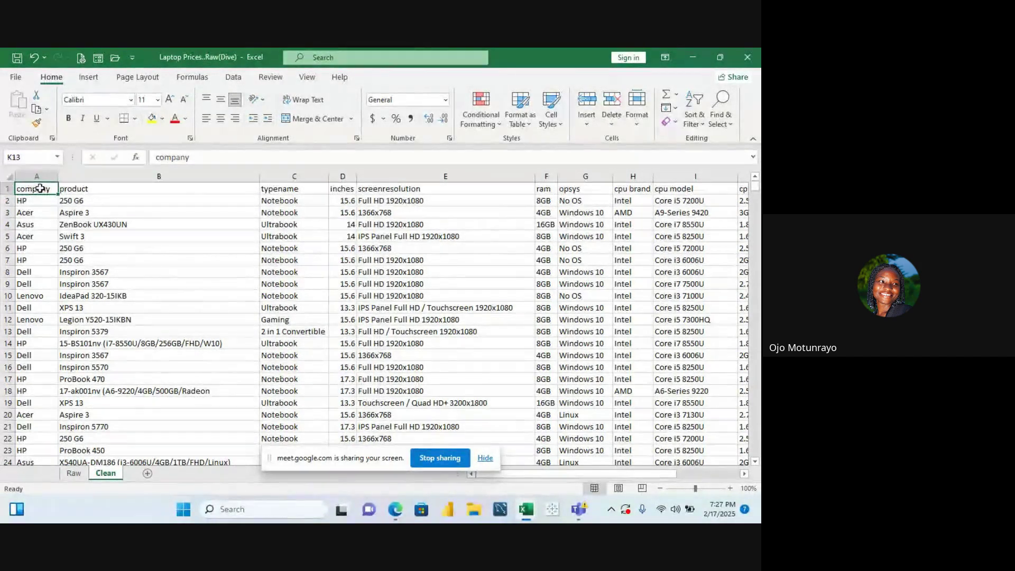
Select row 1 and insert a blank row above it with Ctrl+Shift+=
click(5, 188)
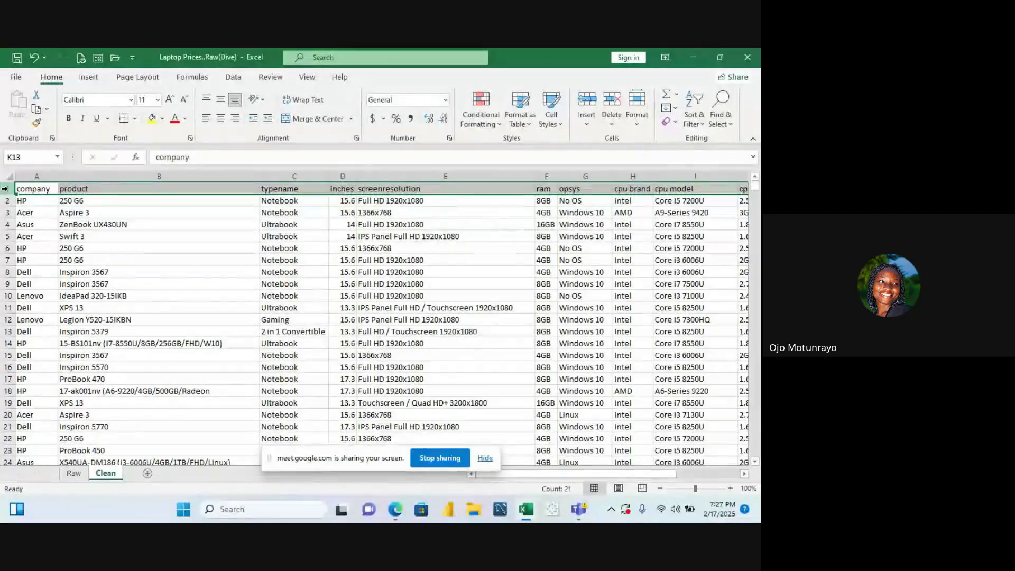
key(ctrl+shift+plus)
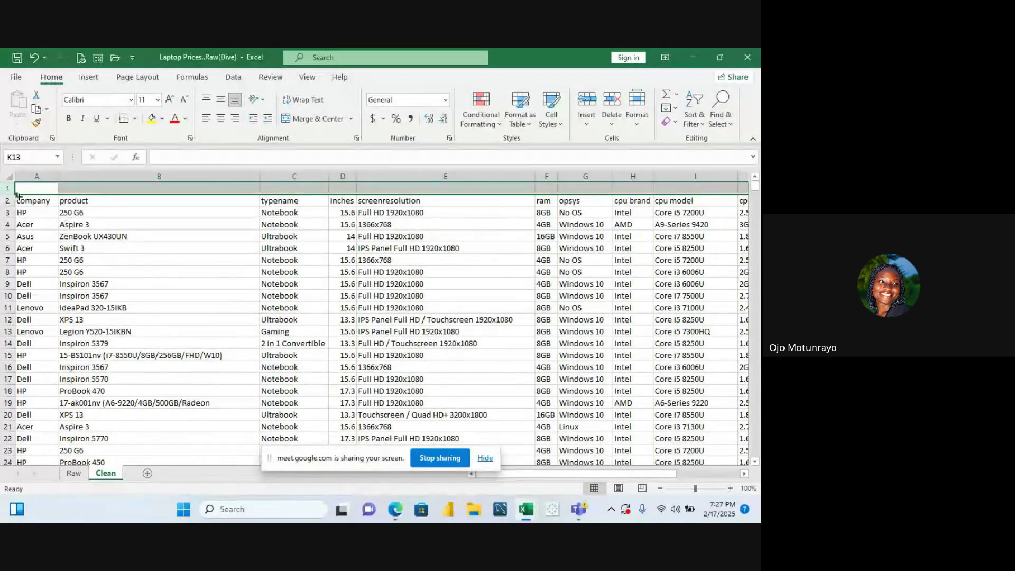
Enter =PROPER(A2) in cell A1 so it displays Company
click(30, 184)
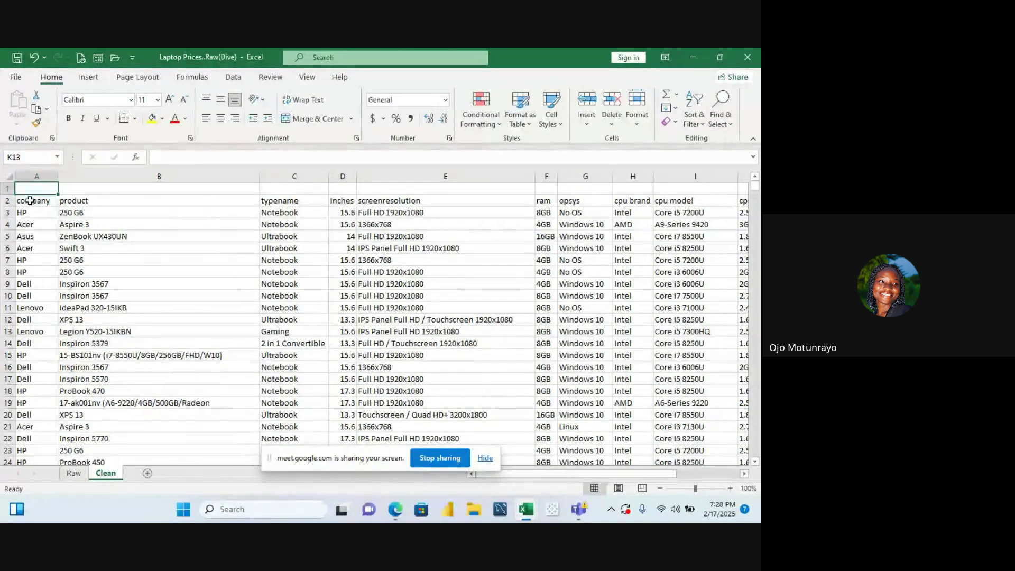
click(30, 202)
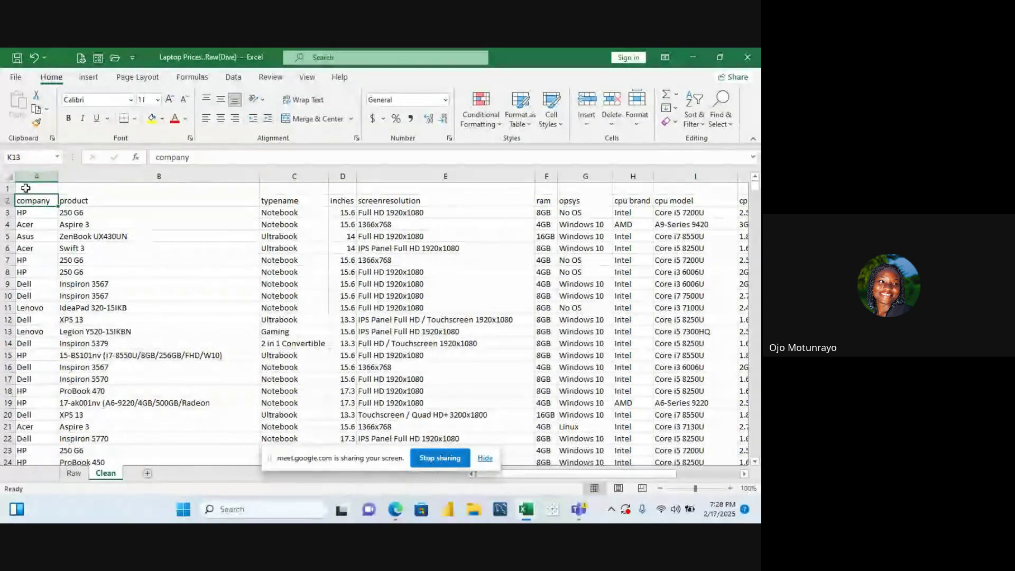
click(26, 189)
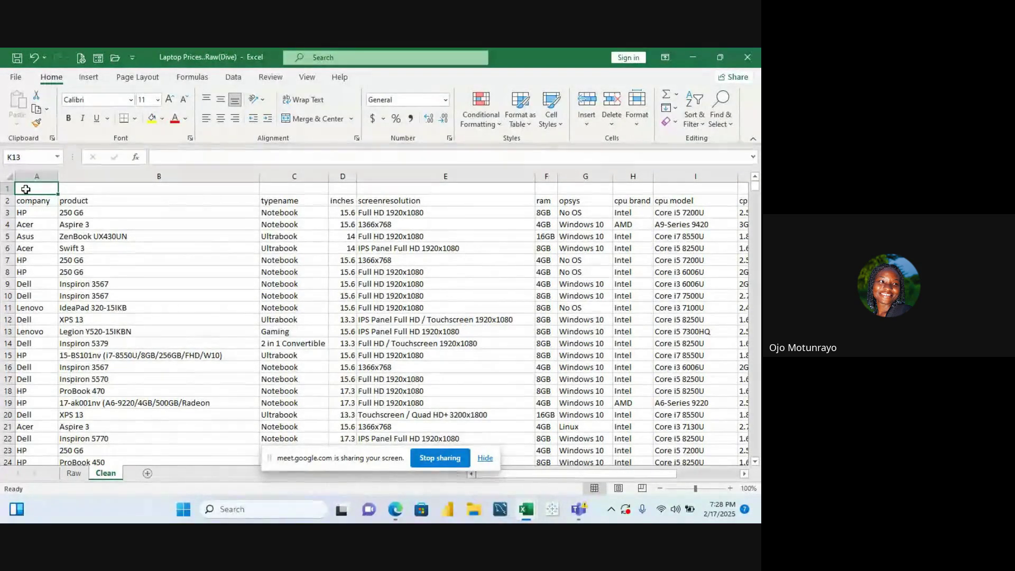
text(=)
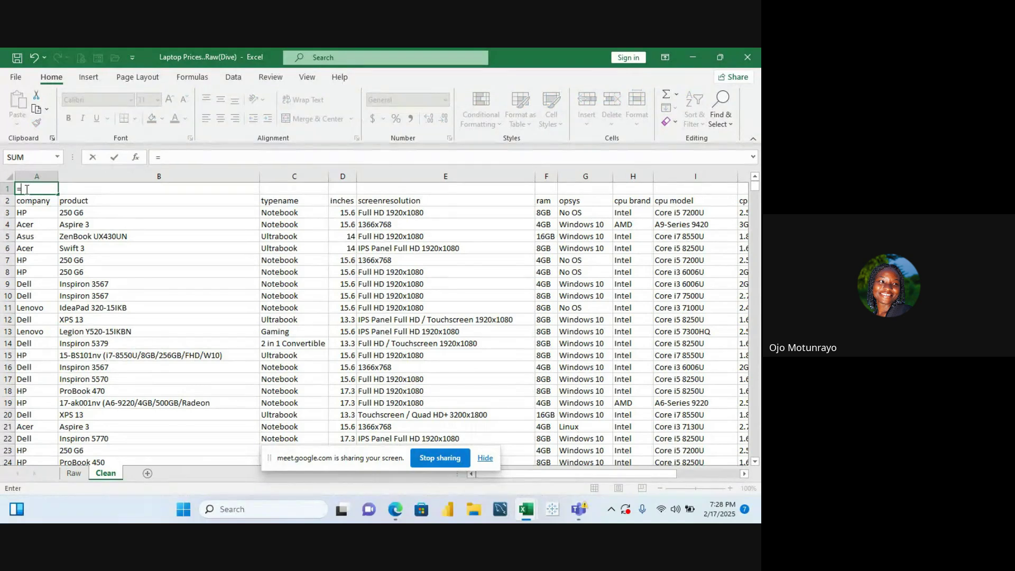
text(proper)
double_click(46, 202)
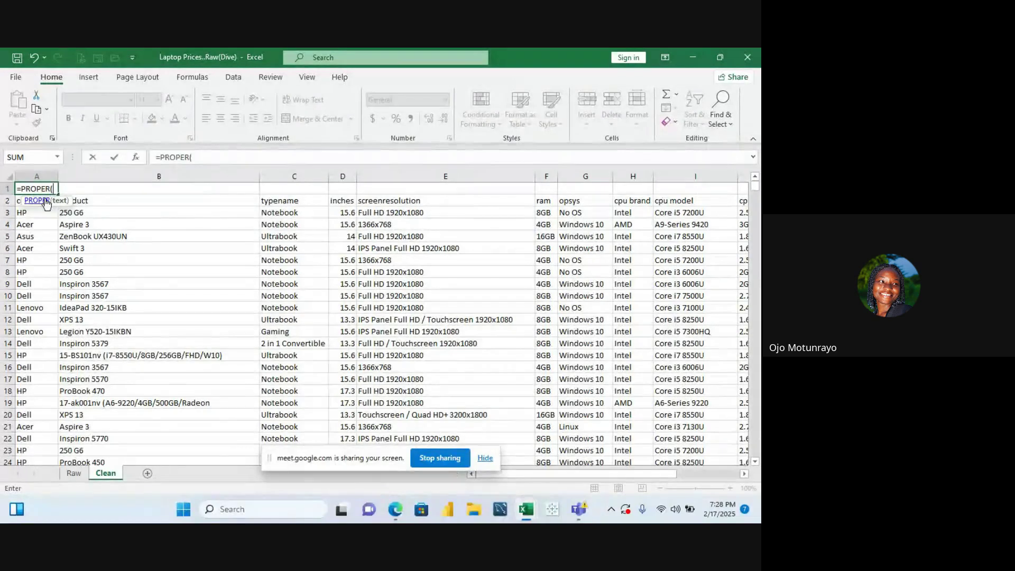
click(19, 201)
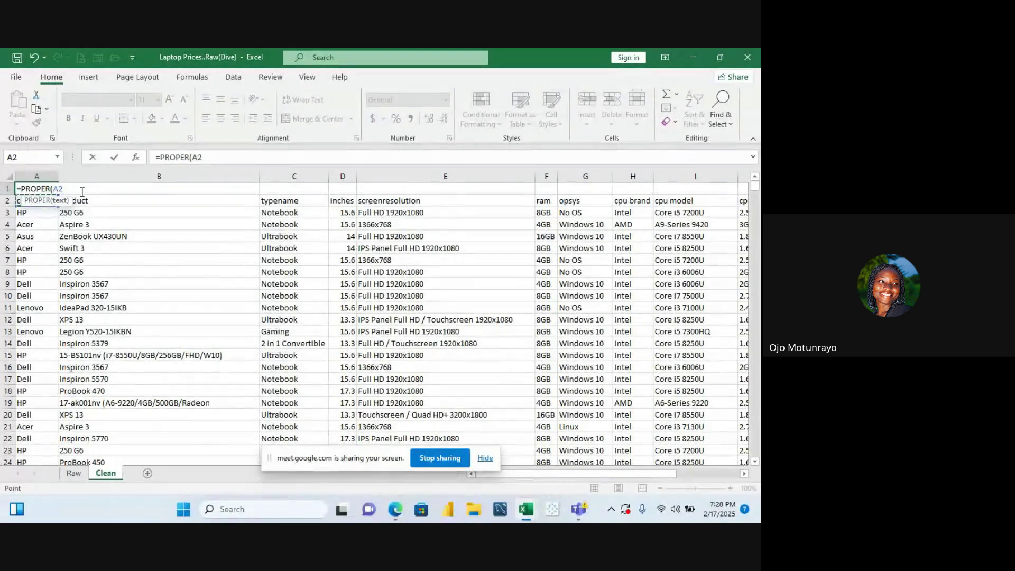
text())
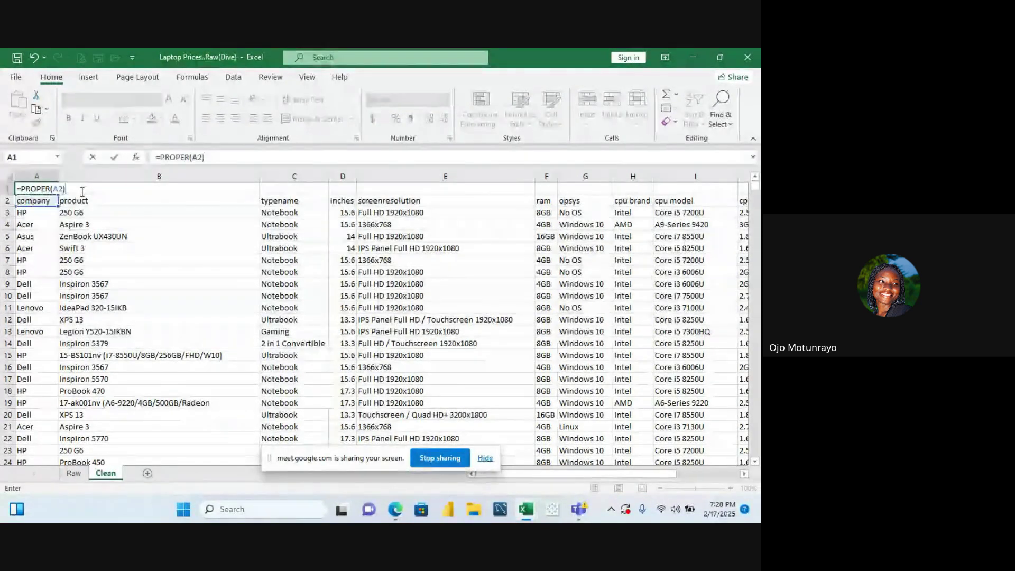
key(Return)
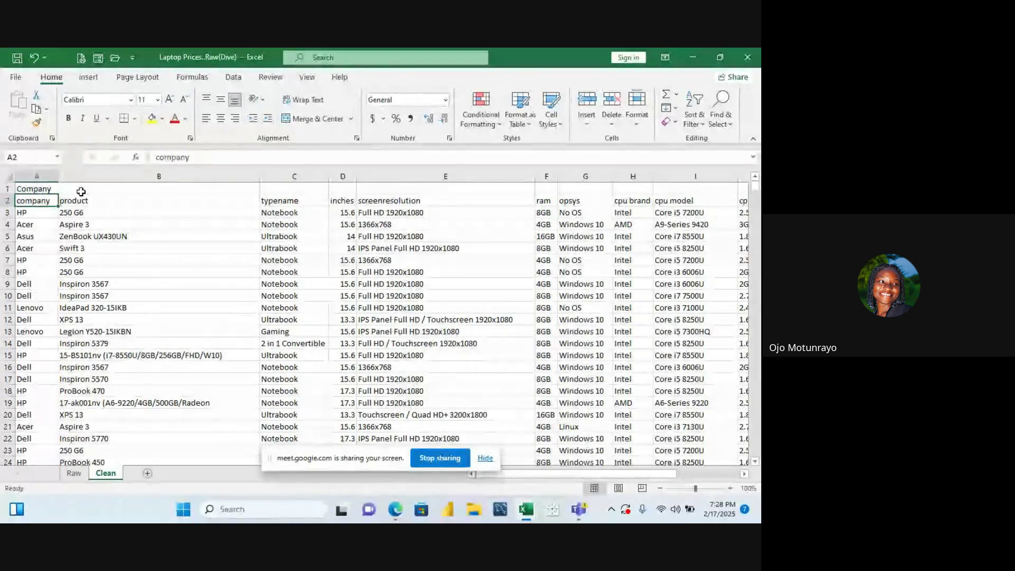
Fill the A1 PROPER formula right through column U, giving capitalised headers Company to Year
click(45, 189)
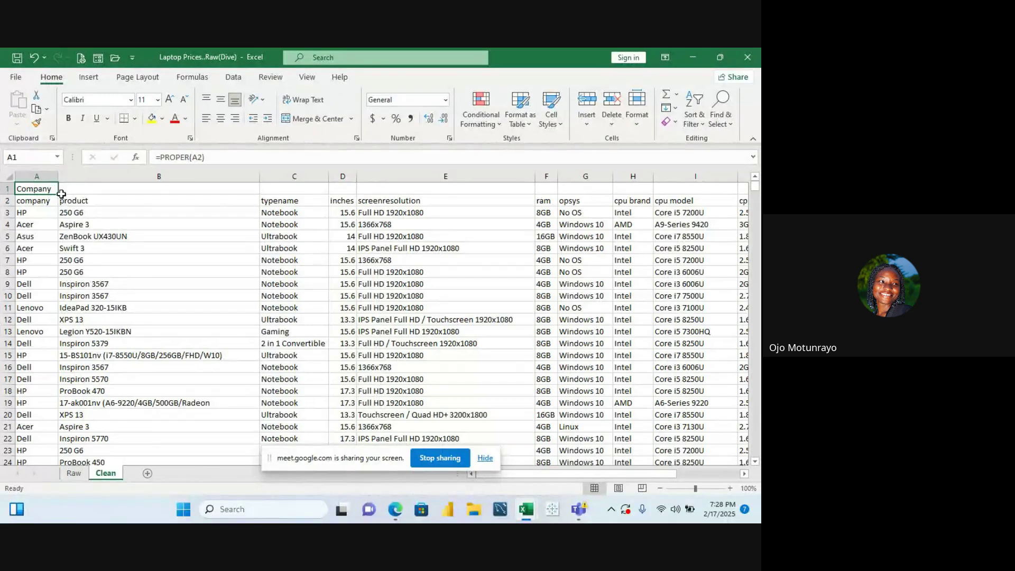
drag(59, 197, 714, 236)
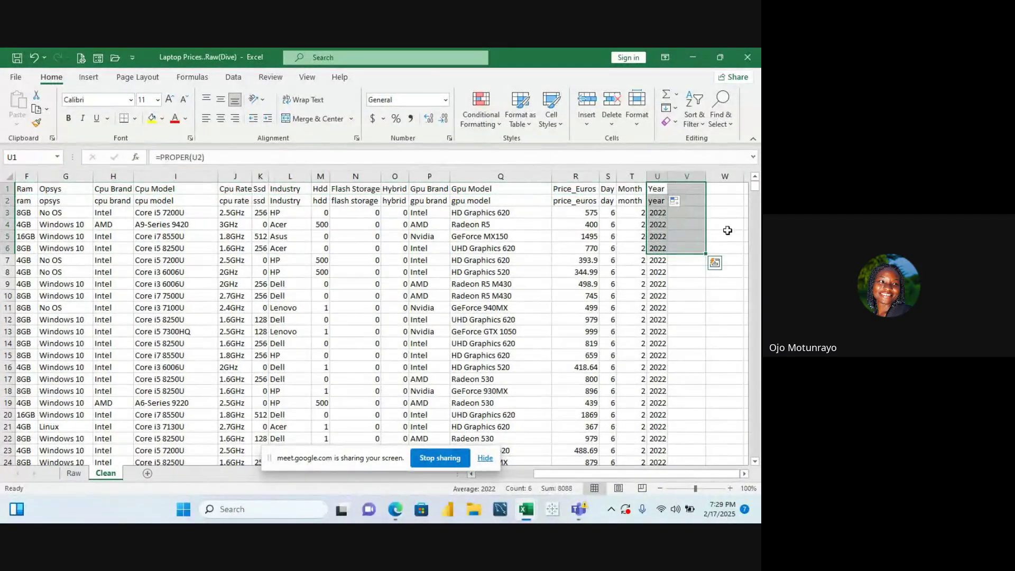
click(736, 217)
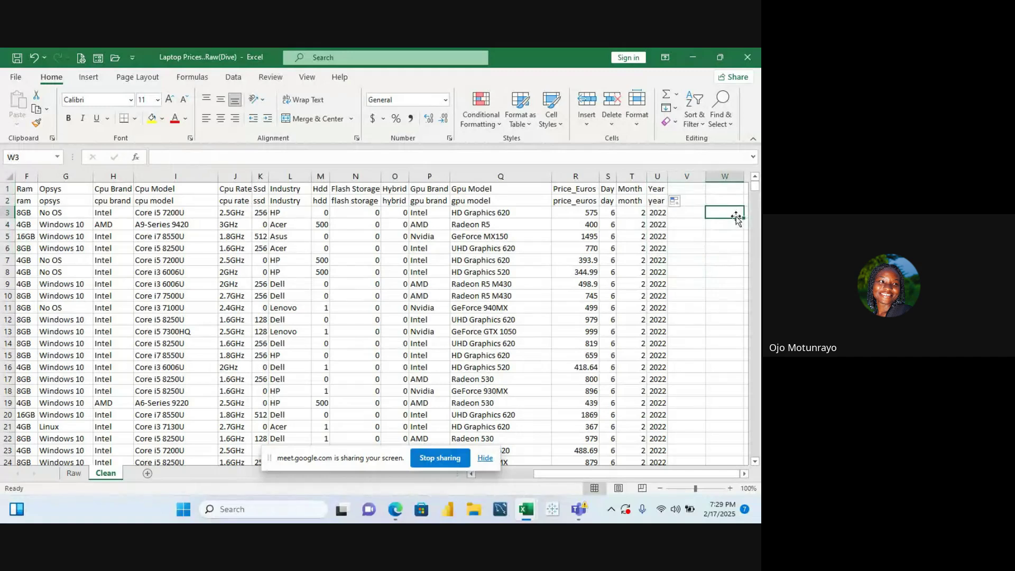
click(390, 201)
key(Left)
key(Left)
key(Left)
key(Left)
key(Left)
key(Left)
key(Left)
key(Left)
key(Left)
key(Left)
key(Left)
key(Left)
key(Left)
key(Left)
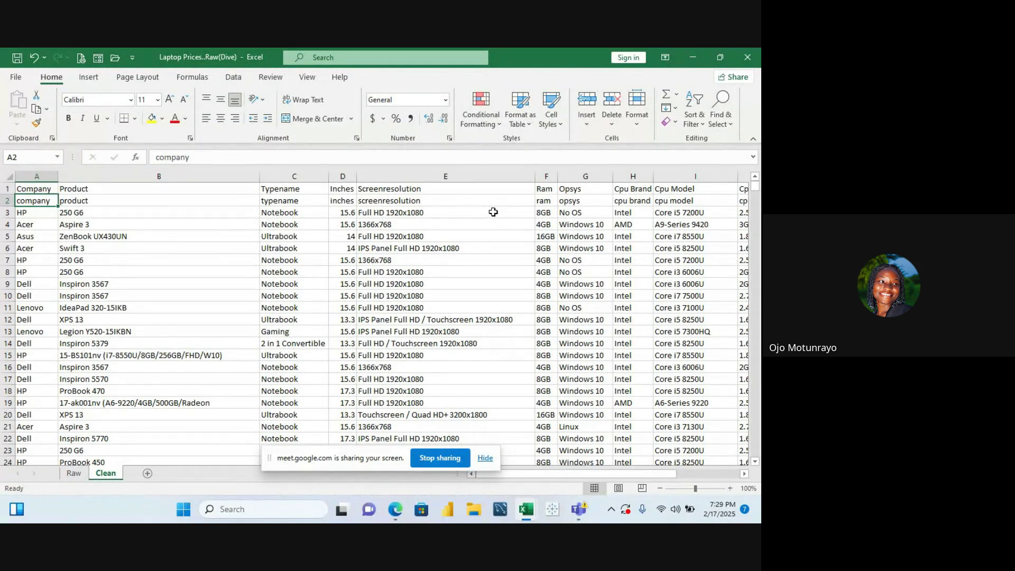
click(167, 189)
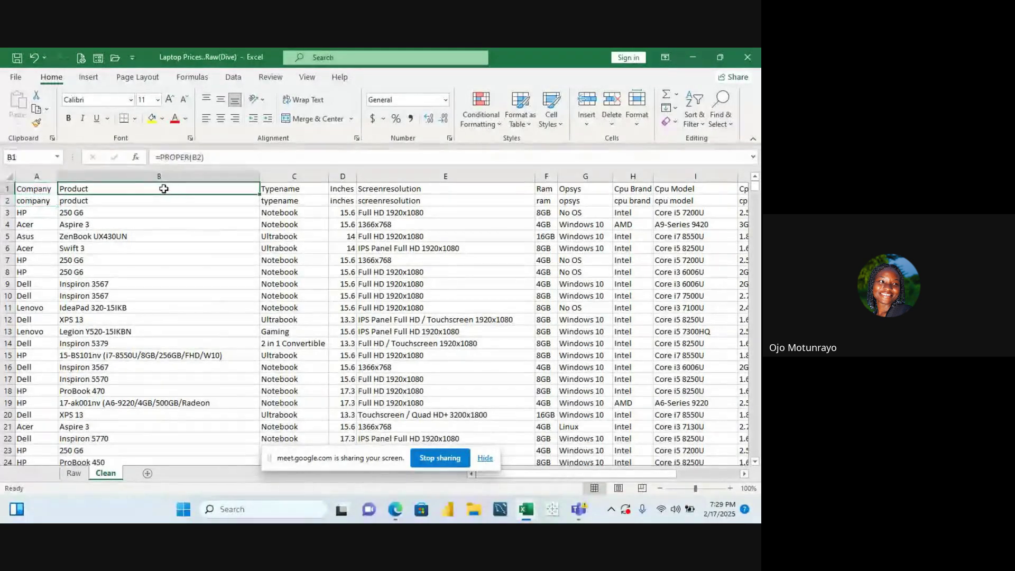
click(29, 189)
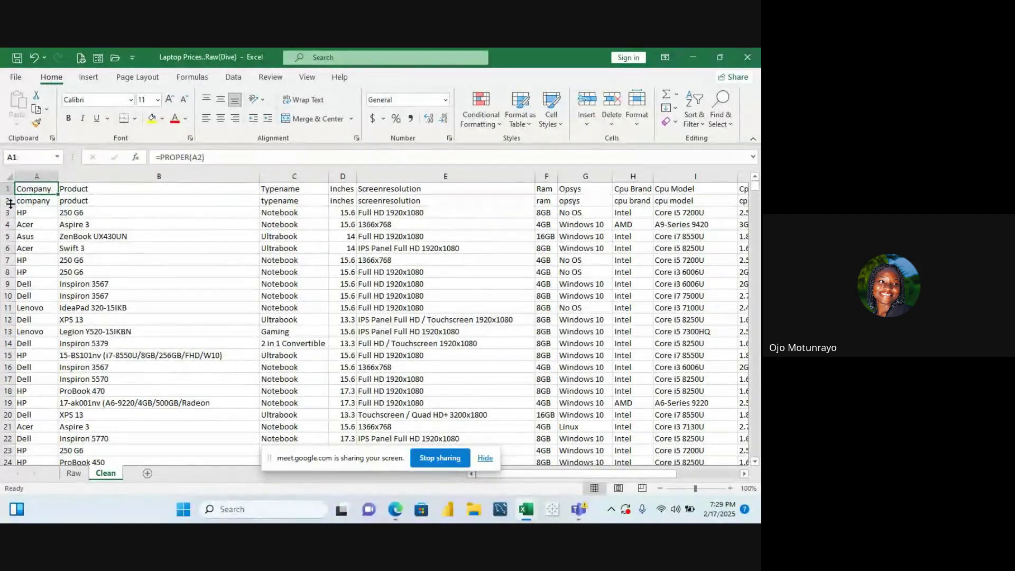
click(5, 201)
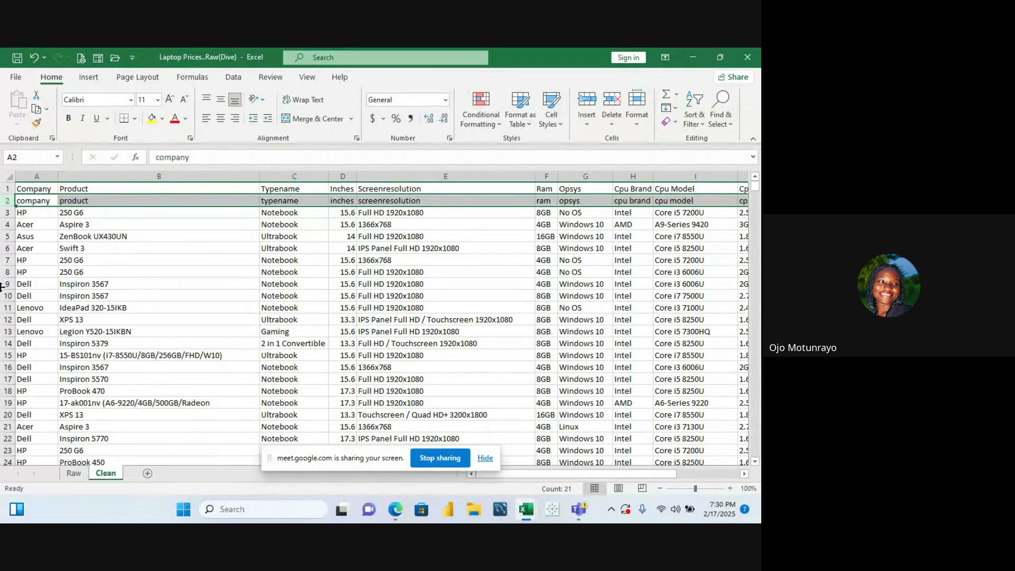
click(44, 192)
text(=PROPER(A2))
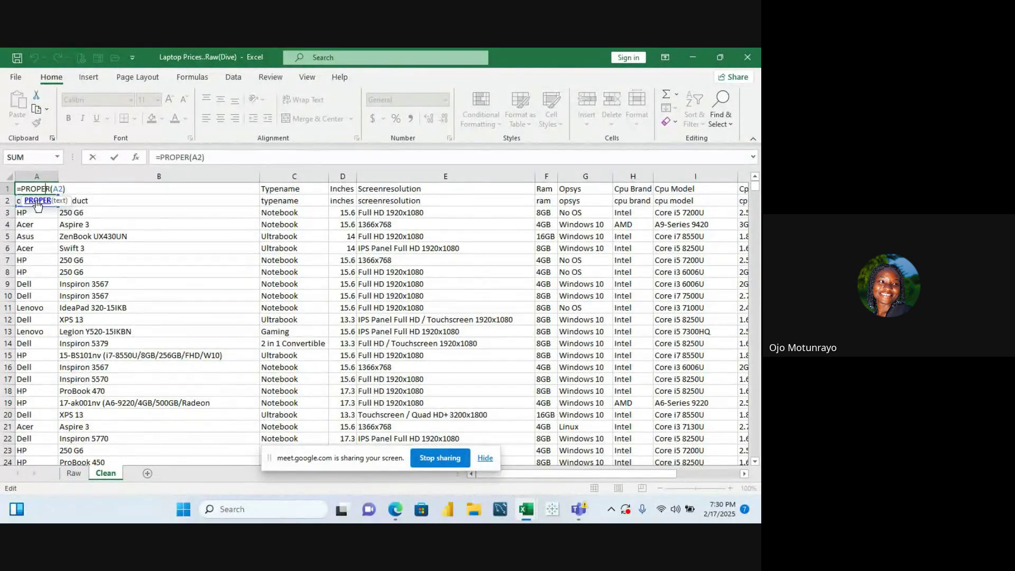
text())
key(Return)
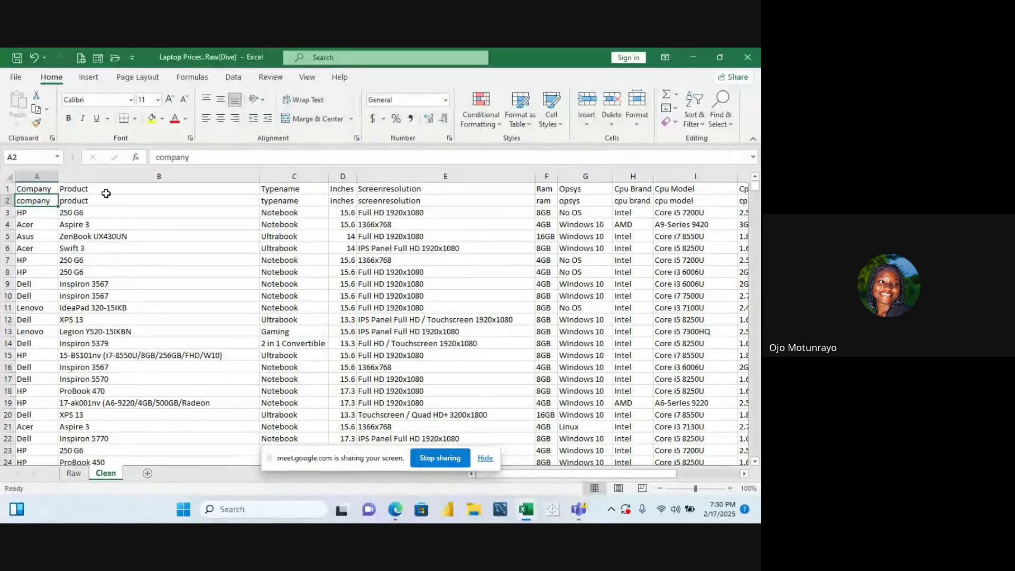
click(52, 190)
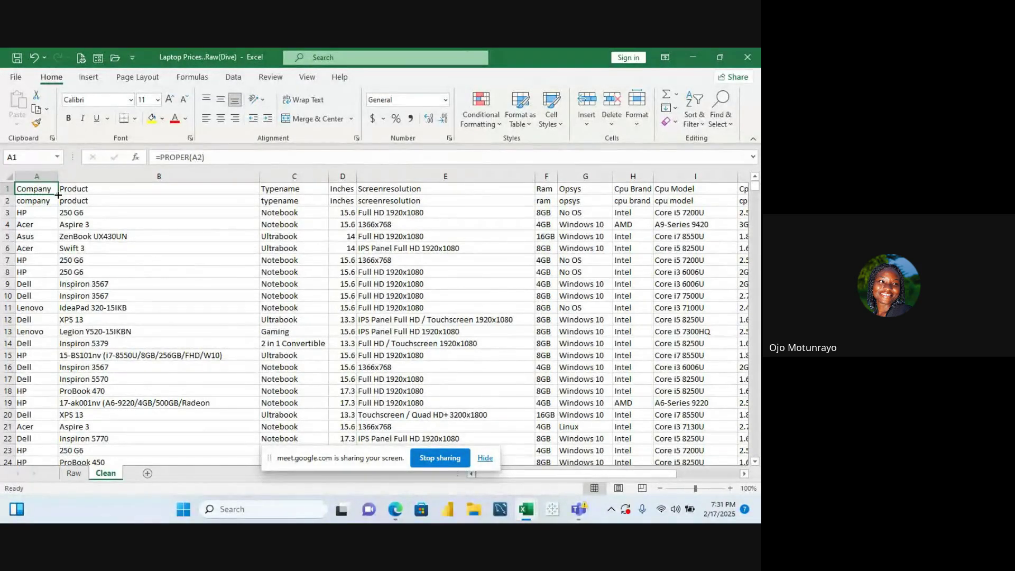
click(4, 201)
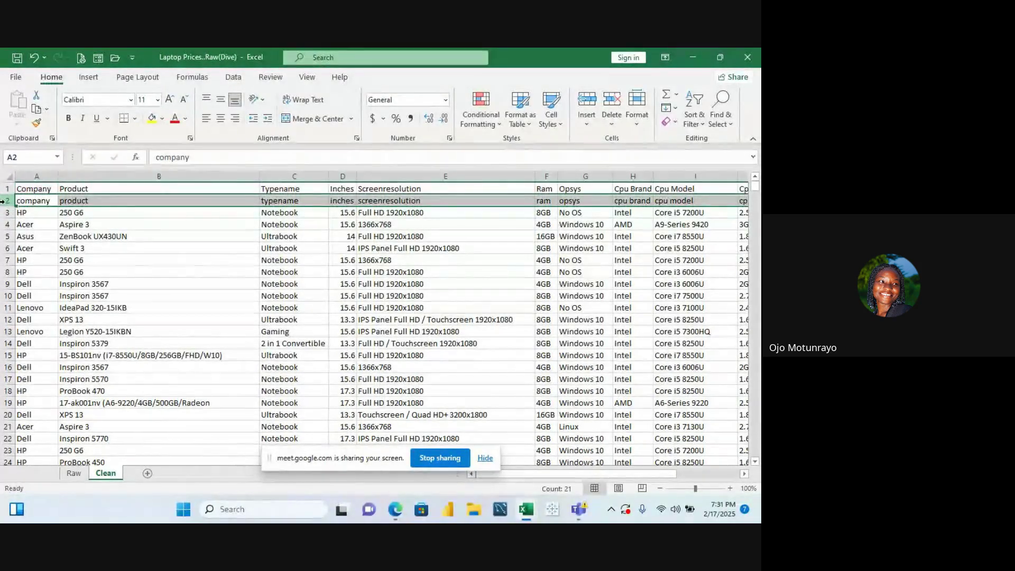
right_click(4, 201)
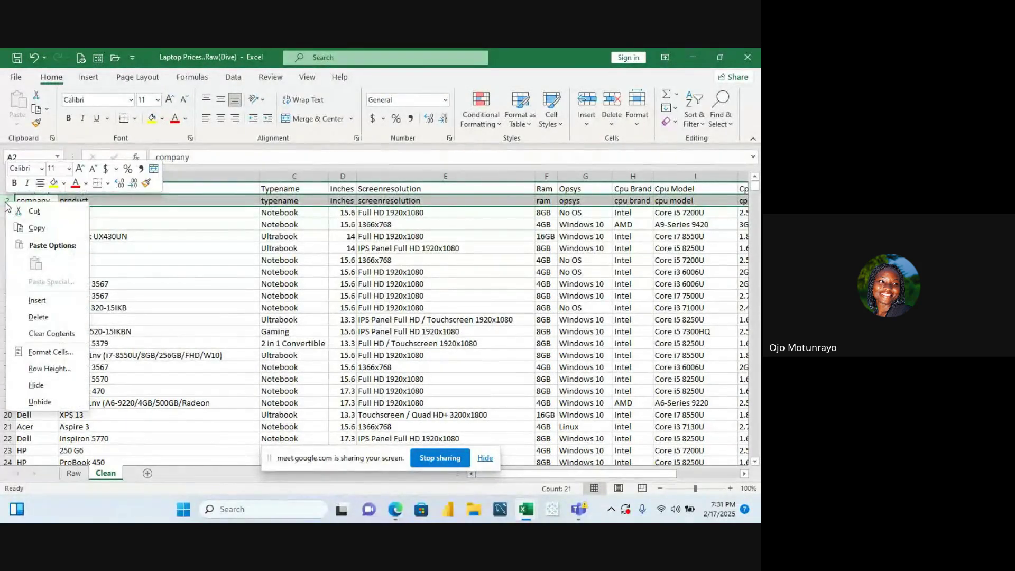
click(46, 318)
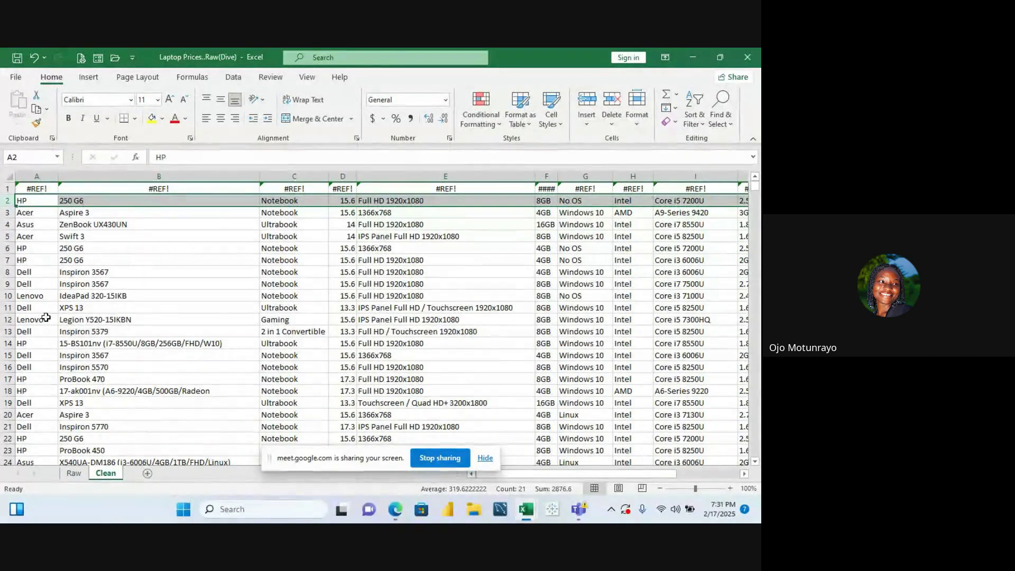
key(ctrl+z)
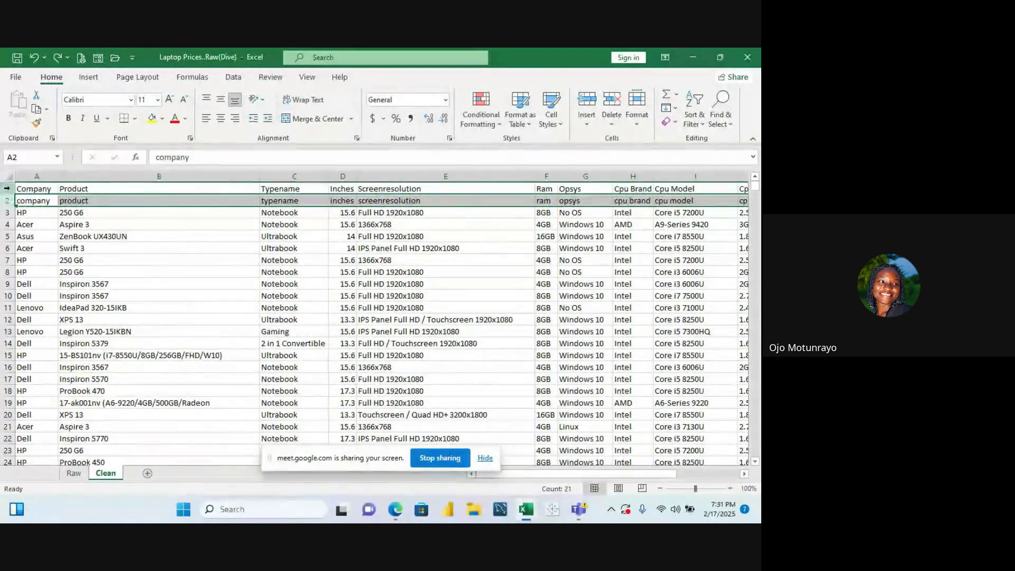
Paste row 1's proper-case headers over themselves as Values & Number Formatting, then exit copy mode
click(6, 187)
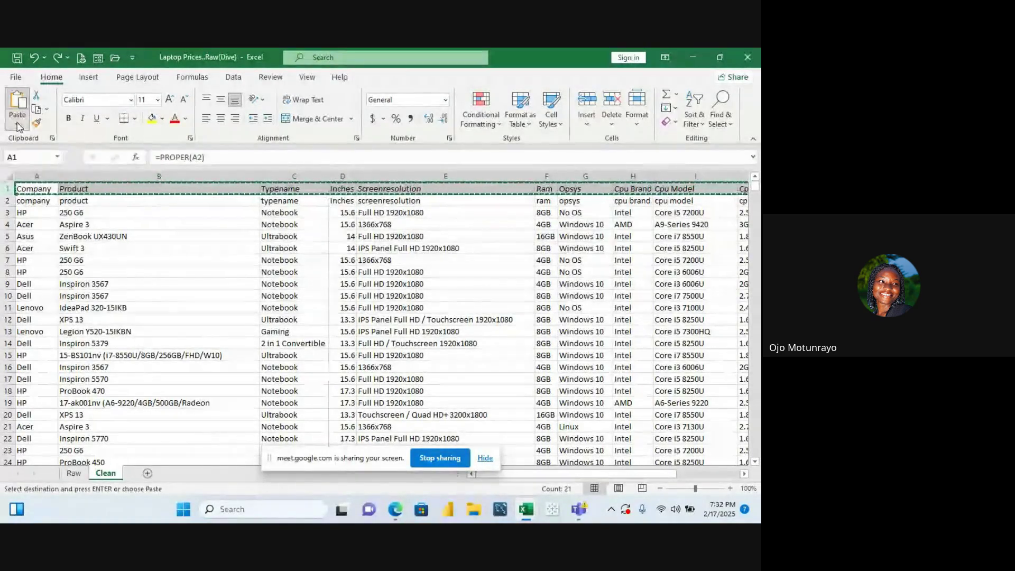
click(18, 126)
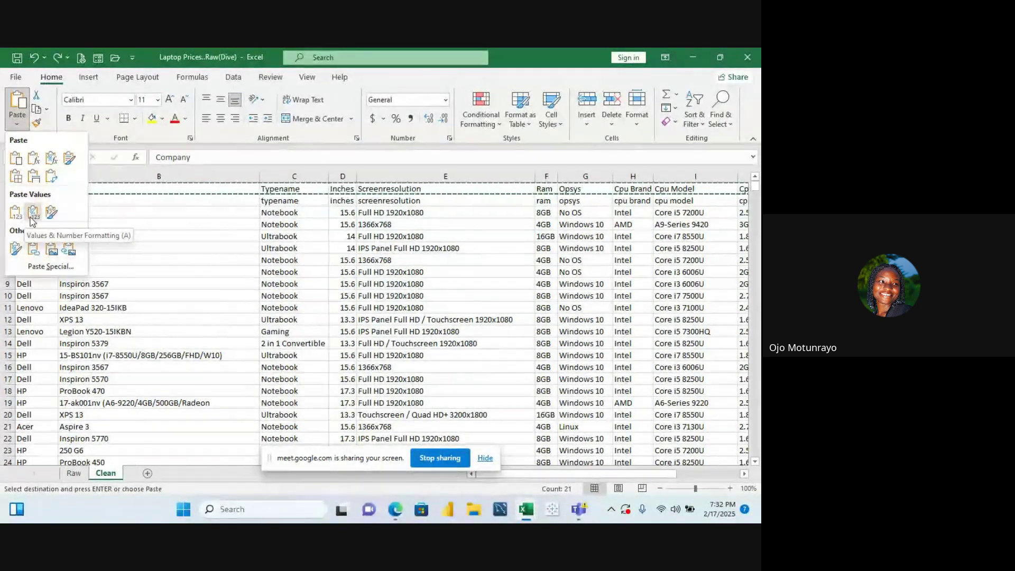
click(31, 214)
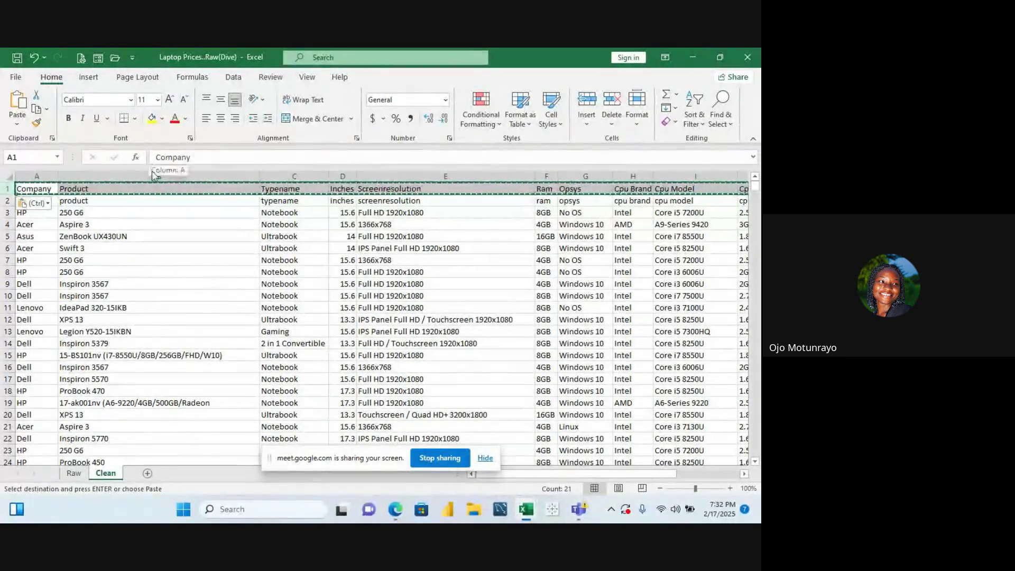
key(Escape)
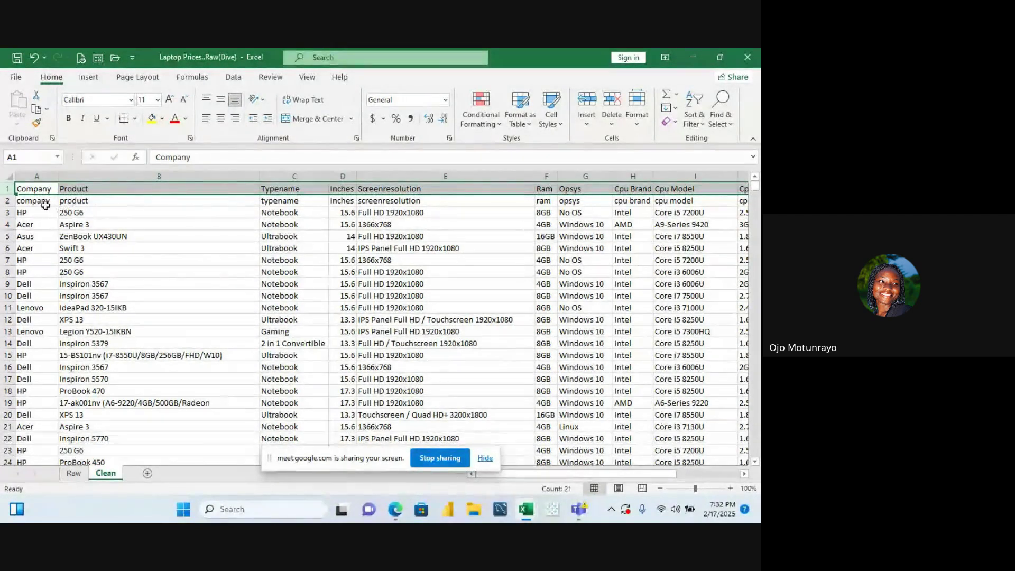
Delete the lowercase header row 2 and return to the Company header in A1
click(4, 201)
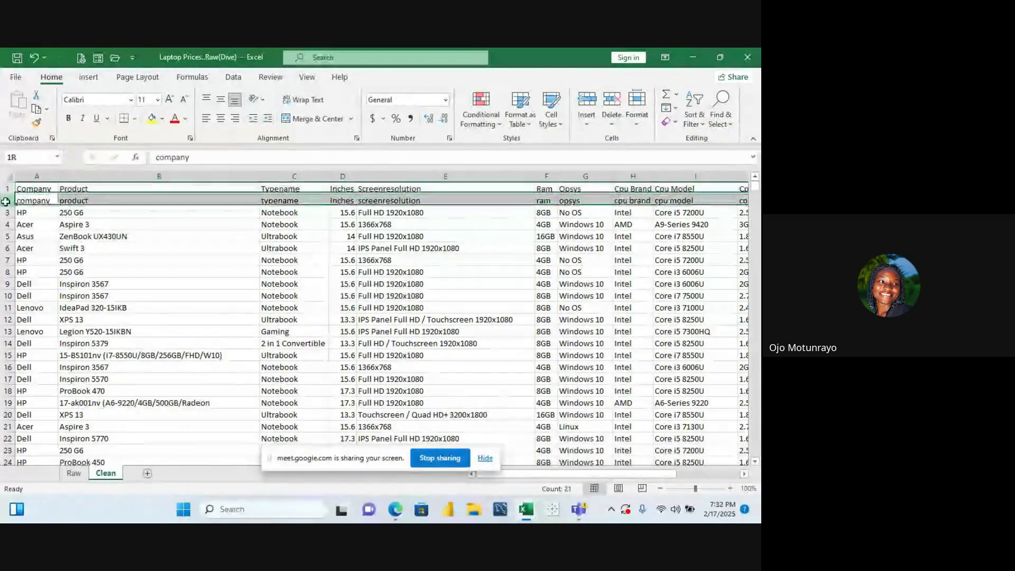
right_click(5, 201)
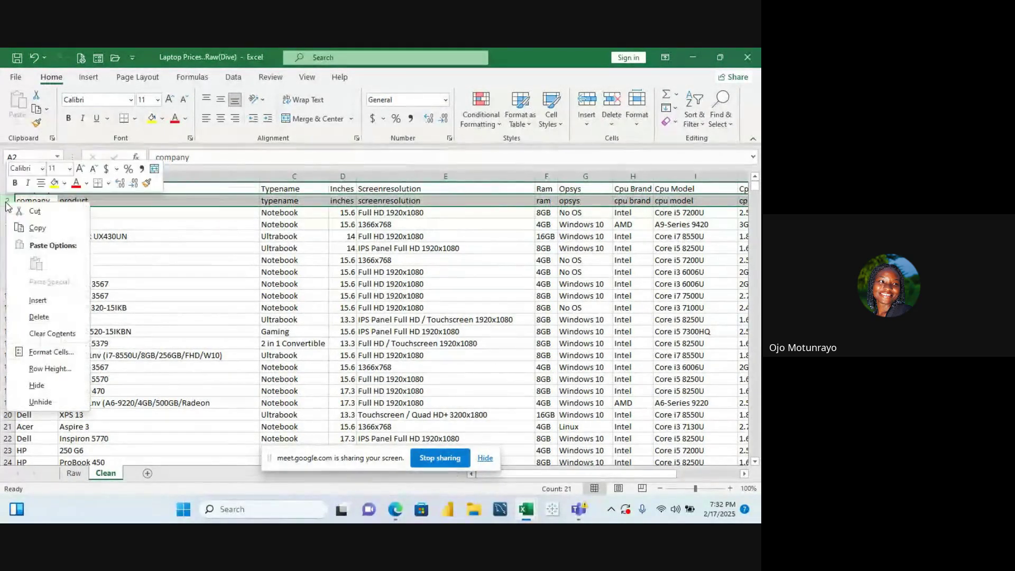
click(55, 317)
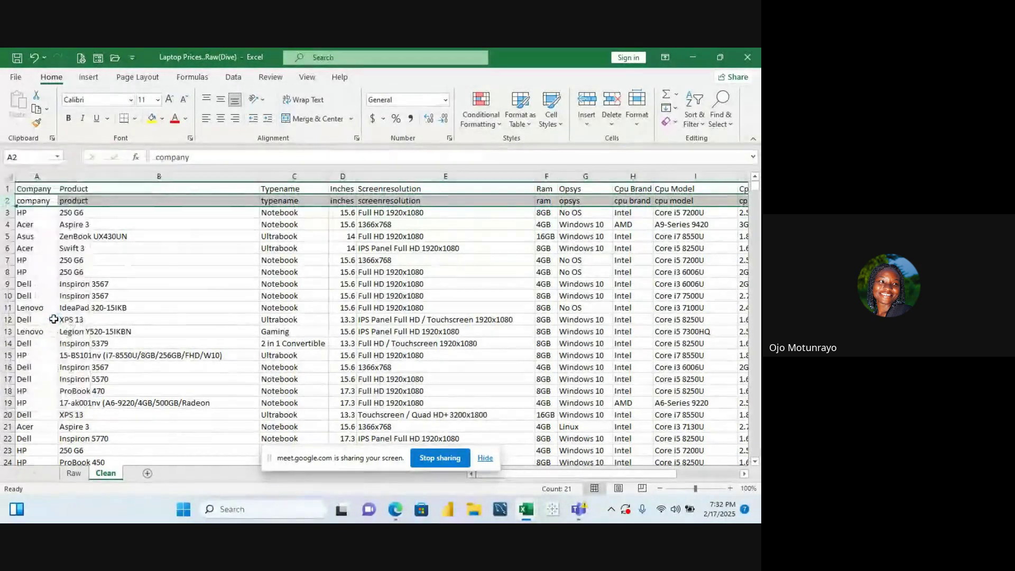
click(127, 223)
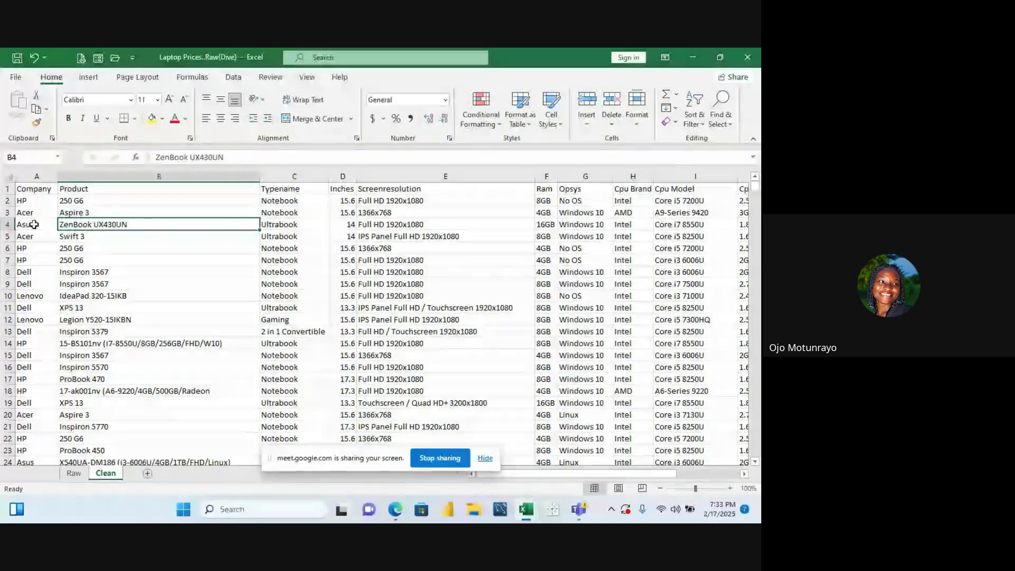
click(25, 188)
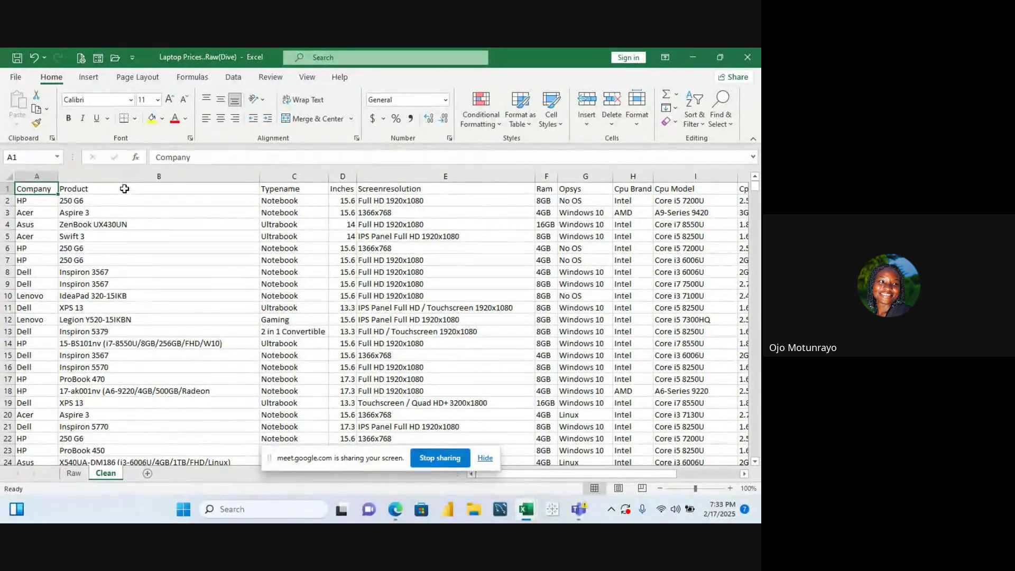
Format the header row as bold 12-point white text on a dark blue fill
drag(37, 189, 659, 174)
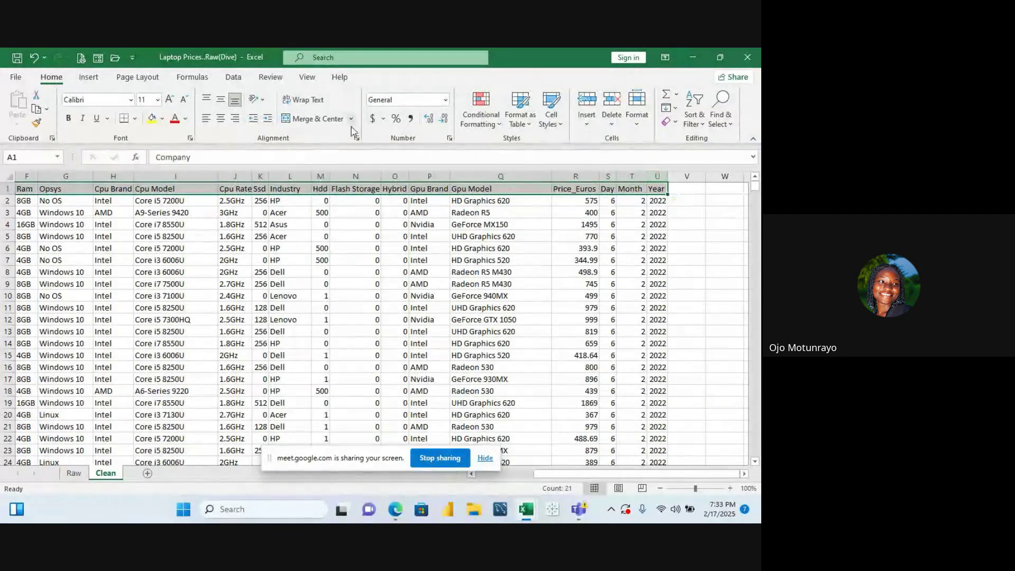
click(157, 101)
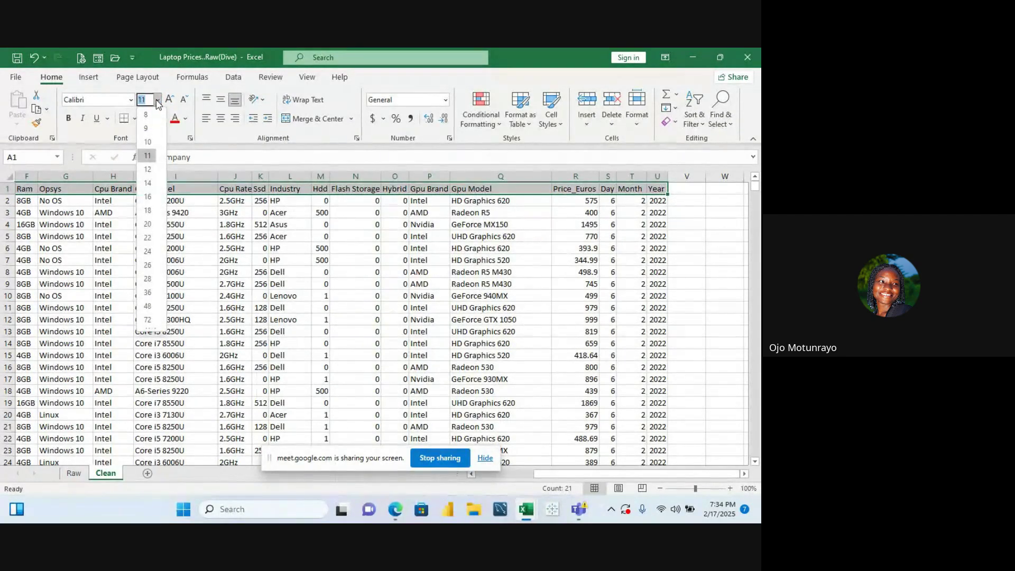
click(149, 169)
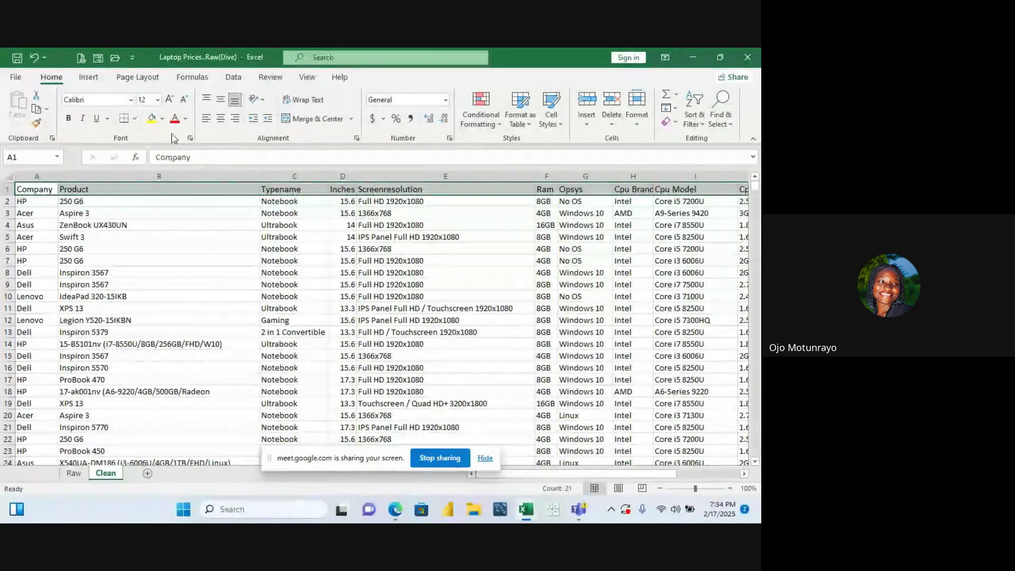
click(69, 121)
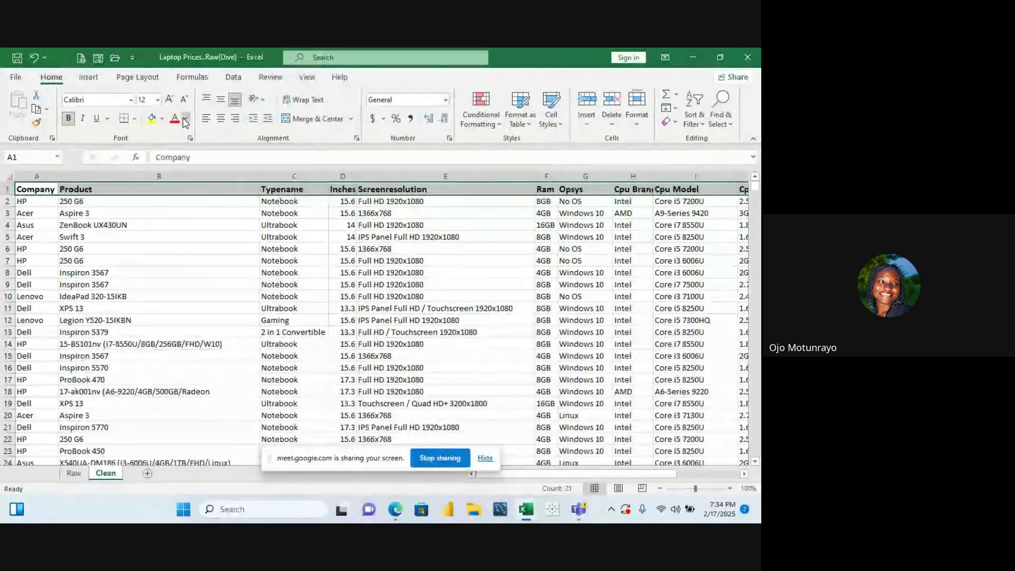
click(185, 120)
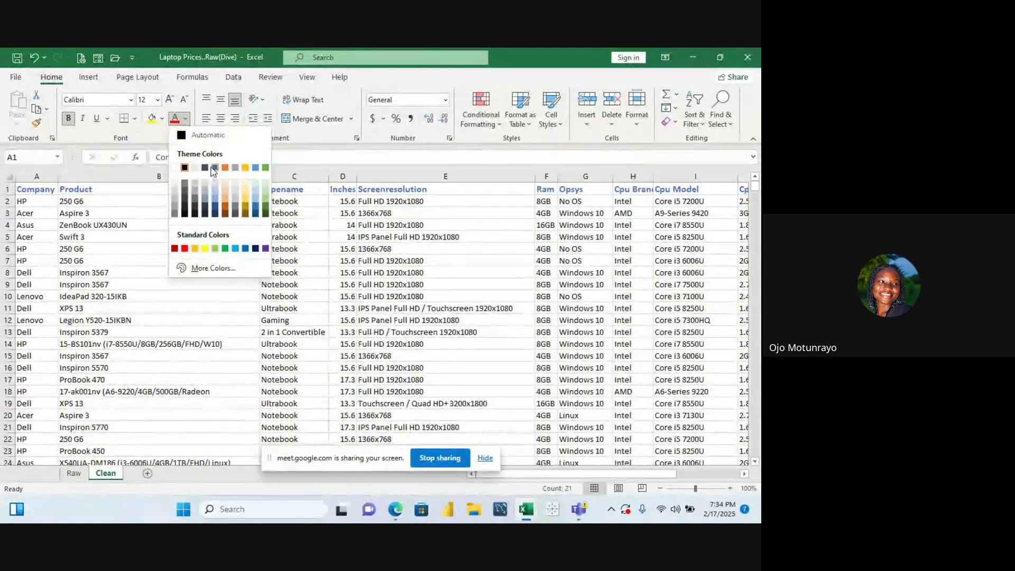
click(162, 118)
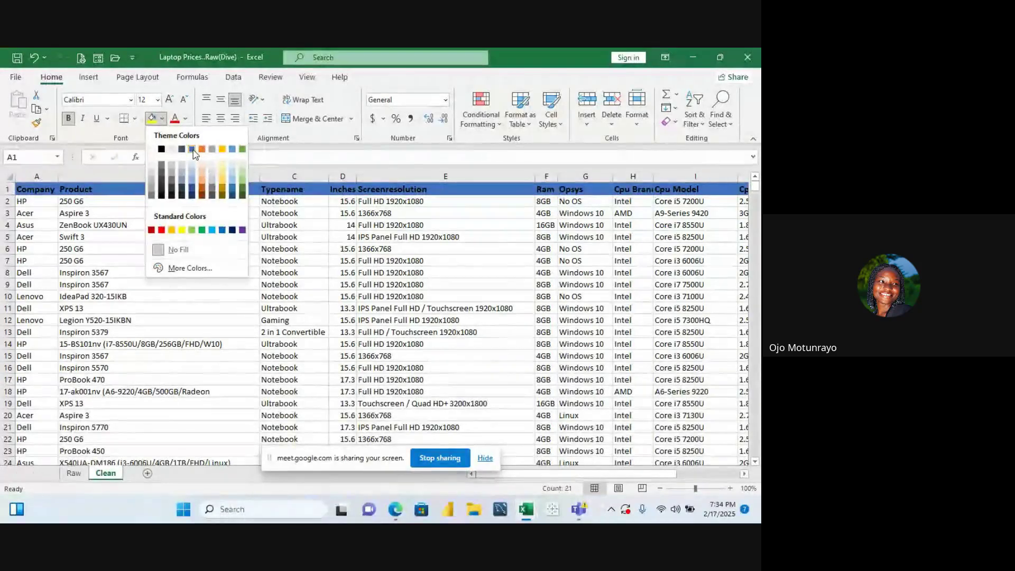
click(192, 185)
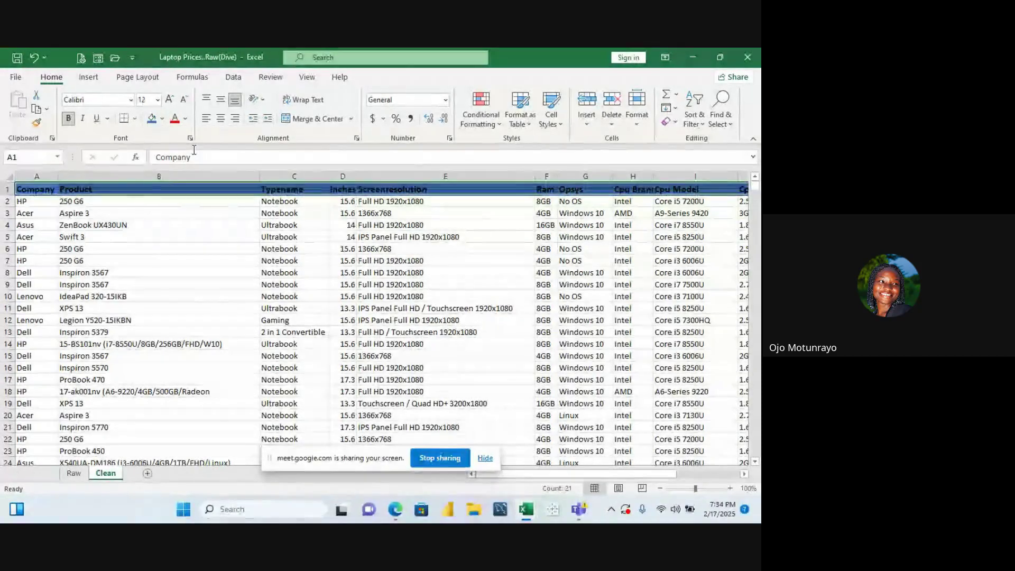
click(185, 118)
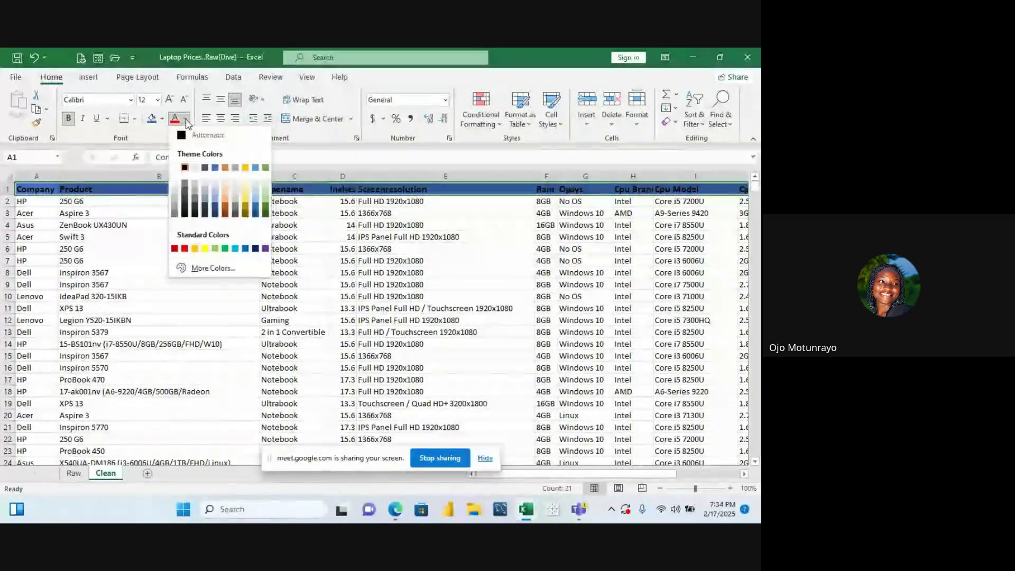
click(174, 168)
Review a data cell and the Company header's formatting, then select column A
click(136, 236)
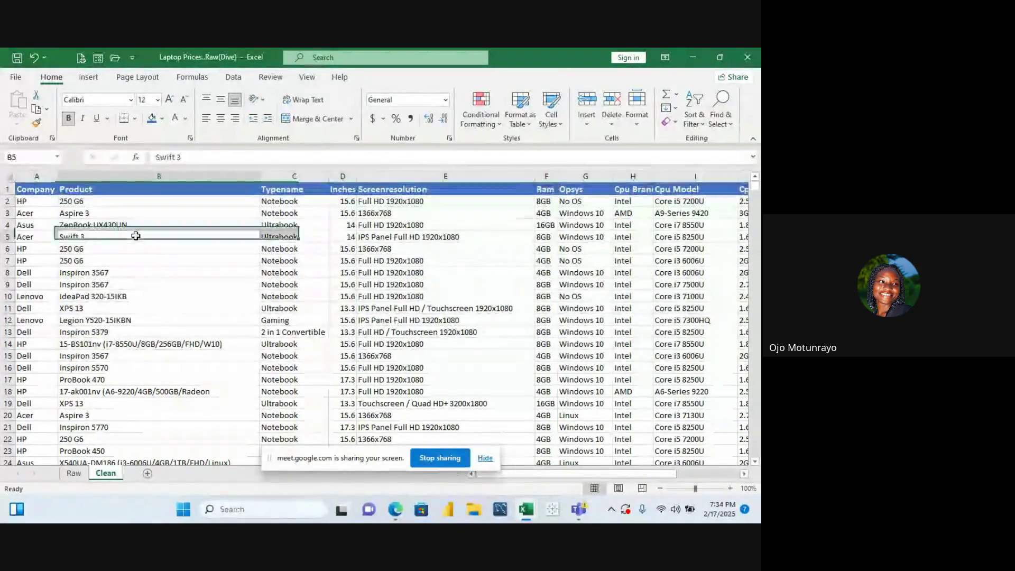
click(170, 204)
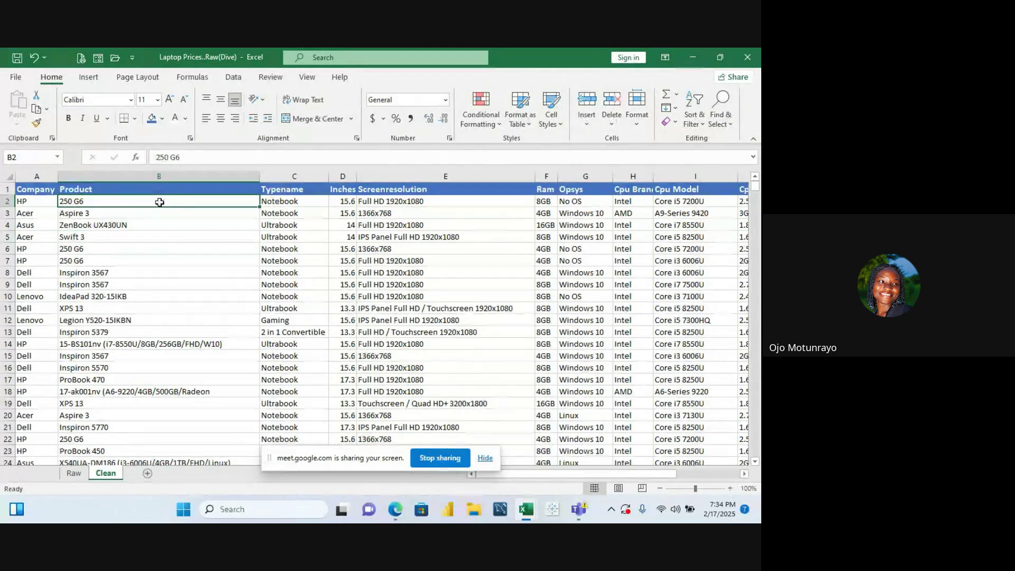
click(44, 187)
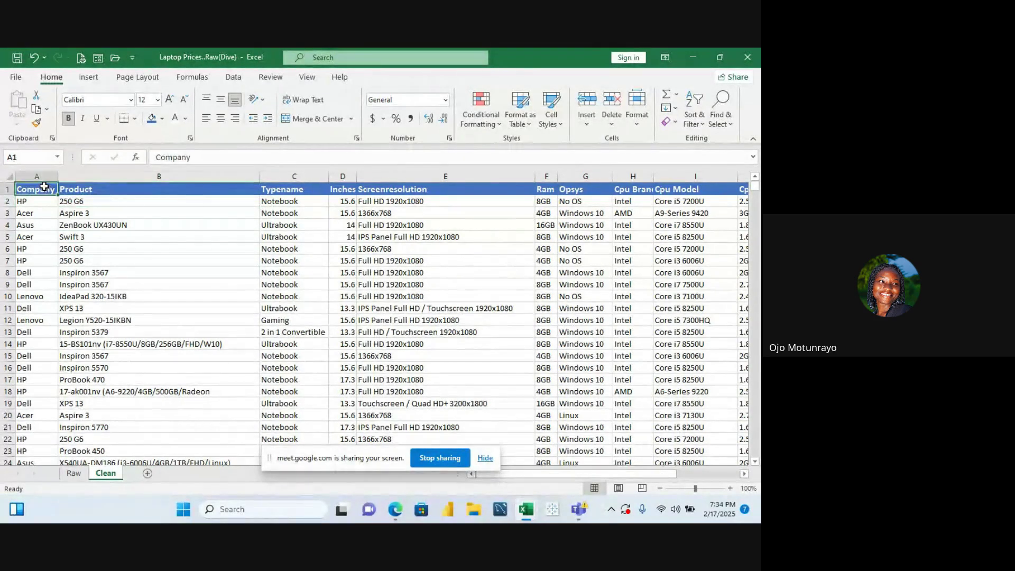
click(44, 178)
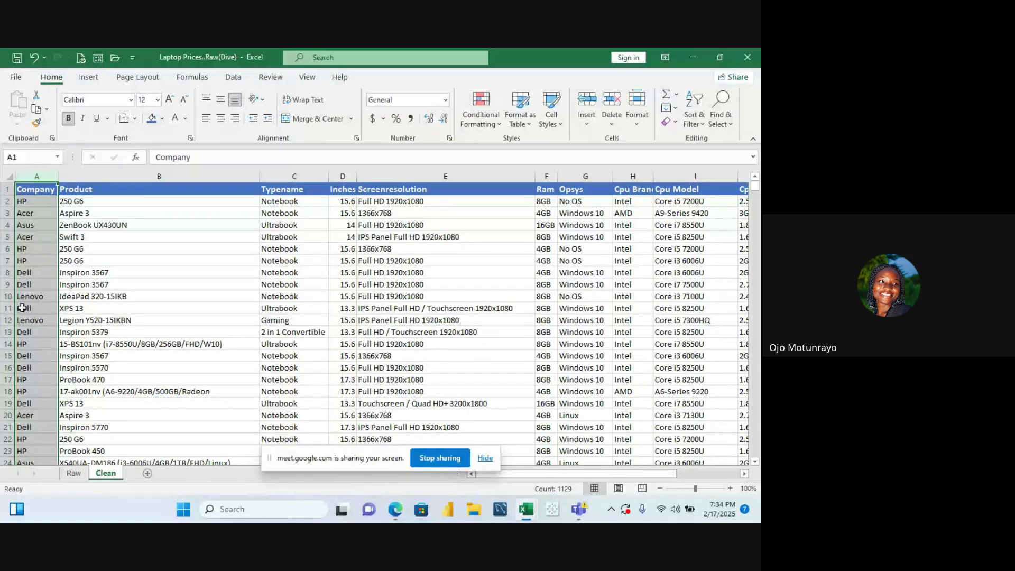
Inspect the Product through Cpu Brand columns one after another
click(85, 186)
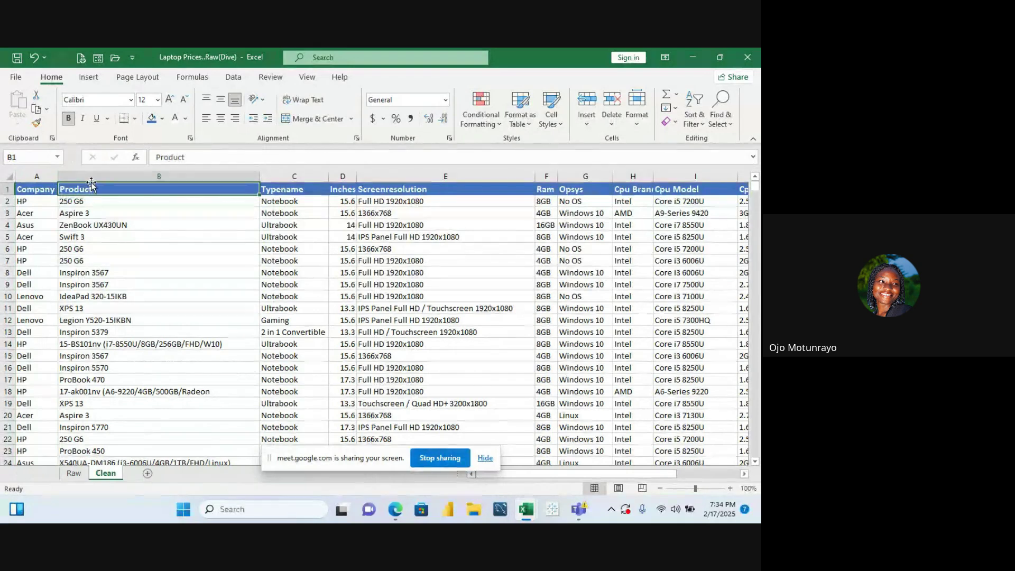
click(91, 177)
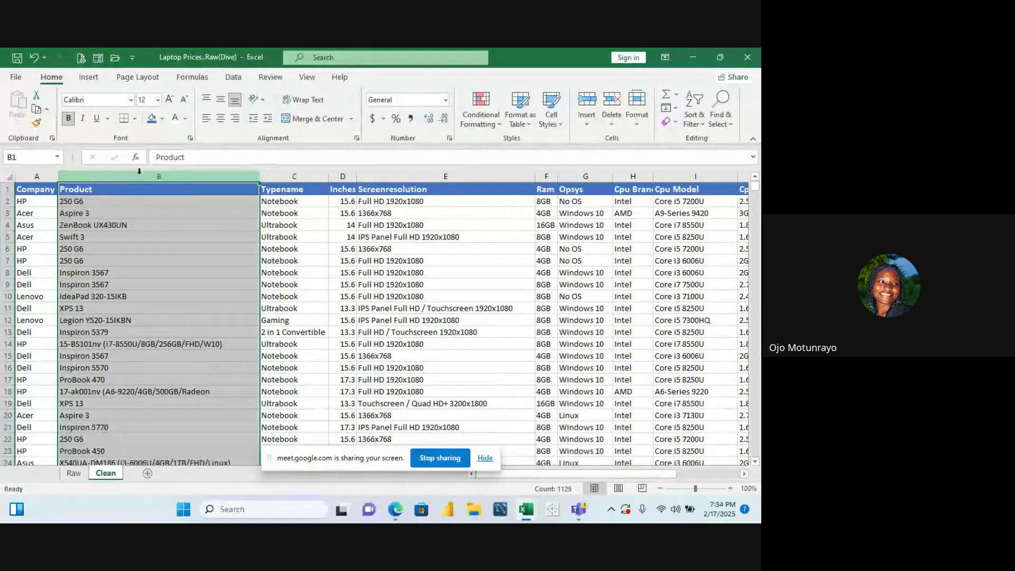
click(297, 172)
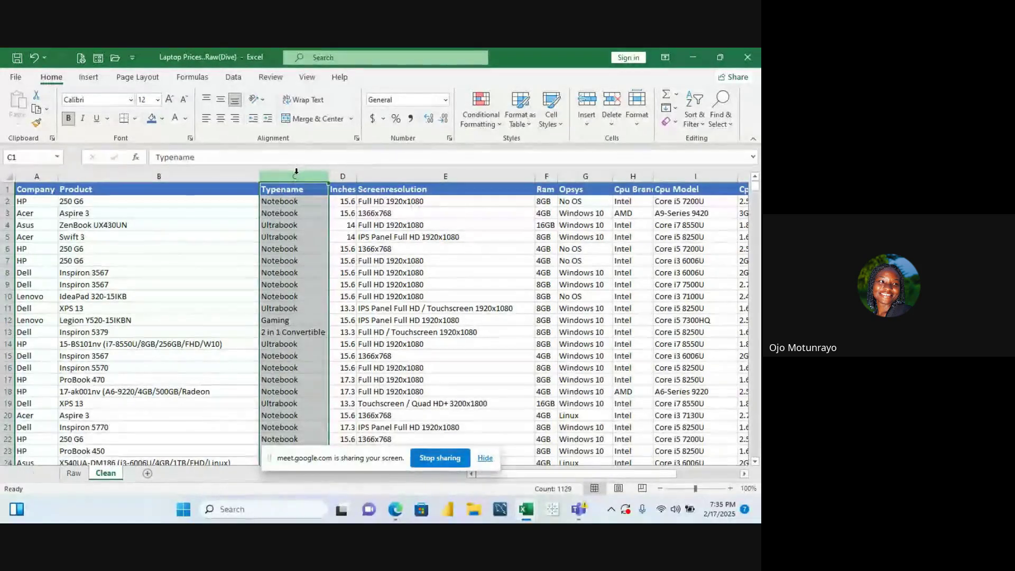
click(348, 175)
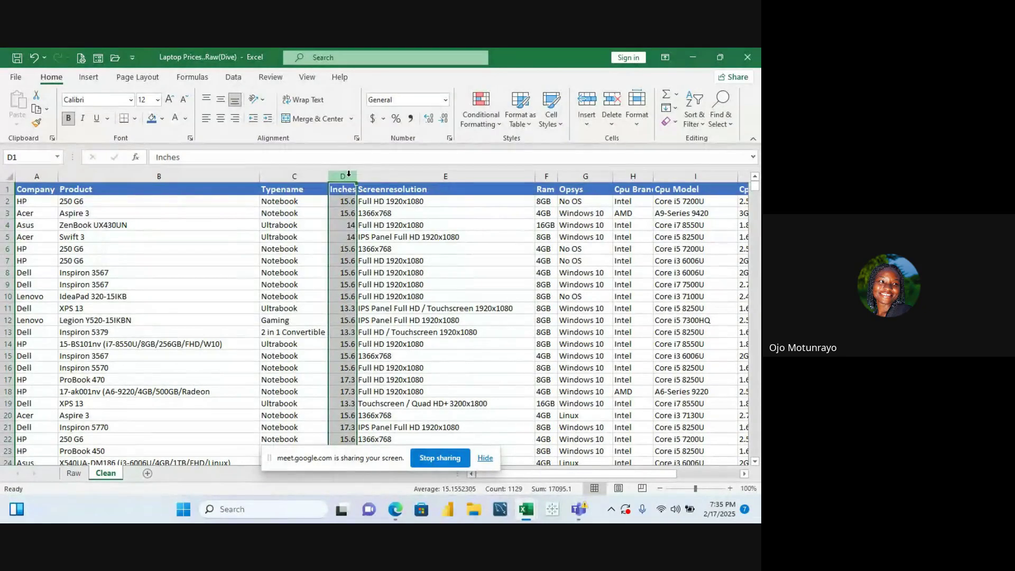
click(392, 179)
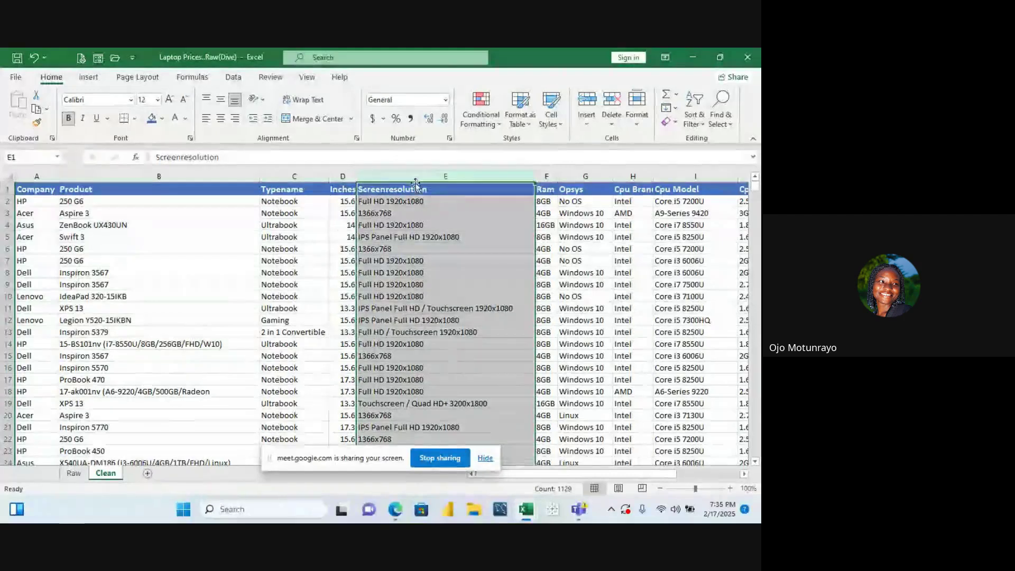
click(544, 176)
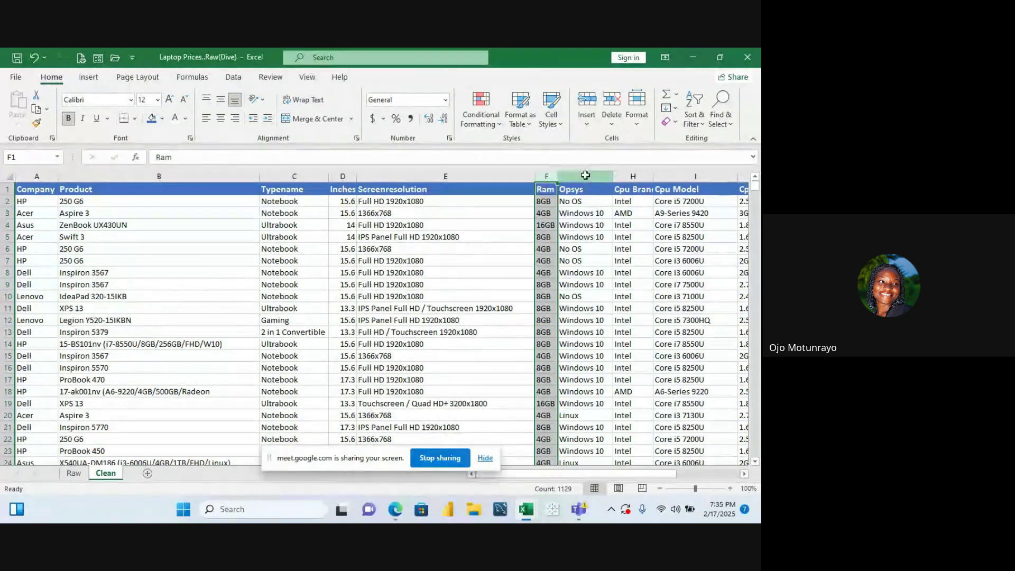
click(586, 173)
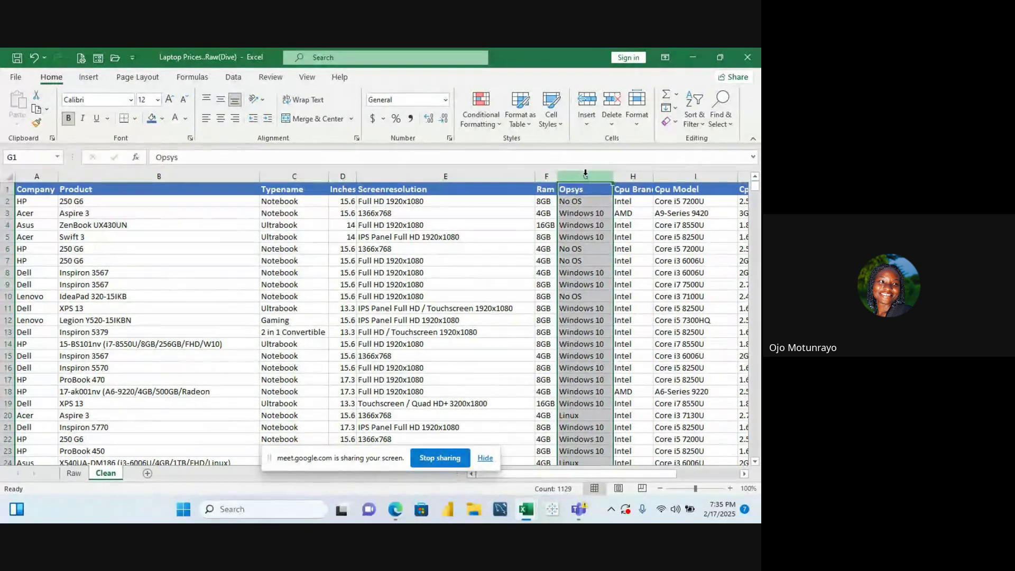
click(630, 176)
drag(566, 476, 597, 477)
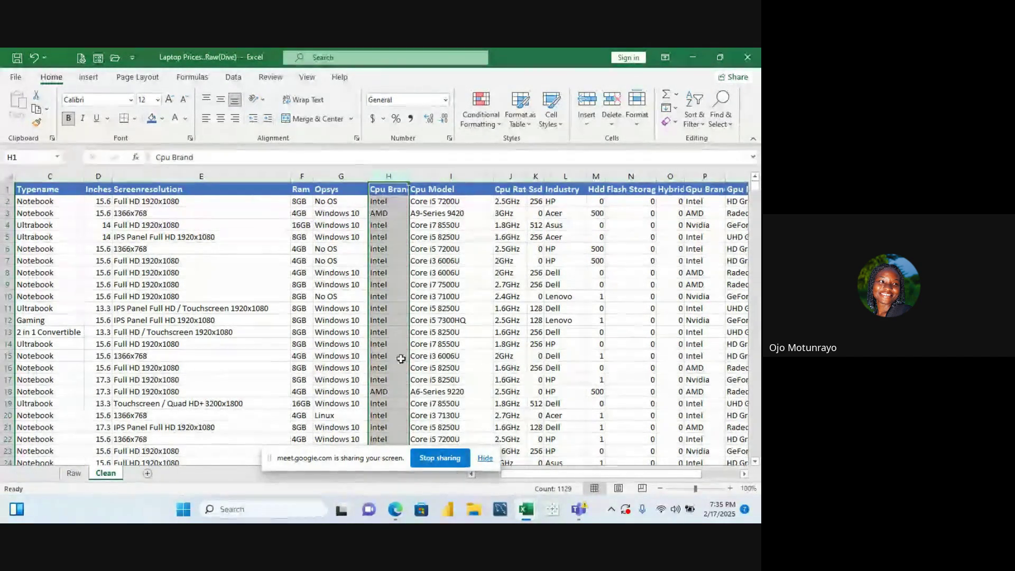
Check the Cpu Model and Cpu Rate columns and widen the Ssd column so its values fit
click(438, 176)
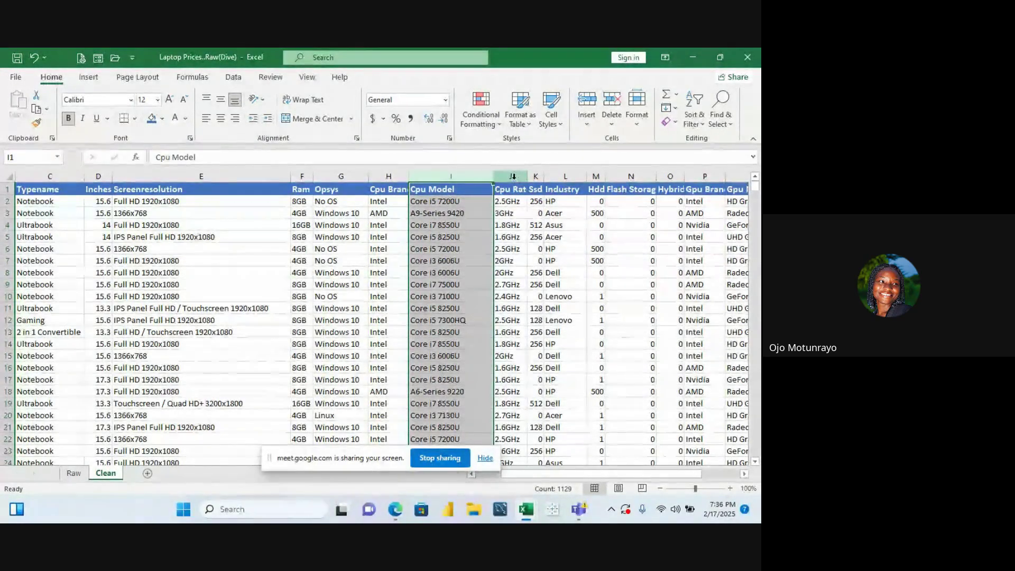
click(513, 176)
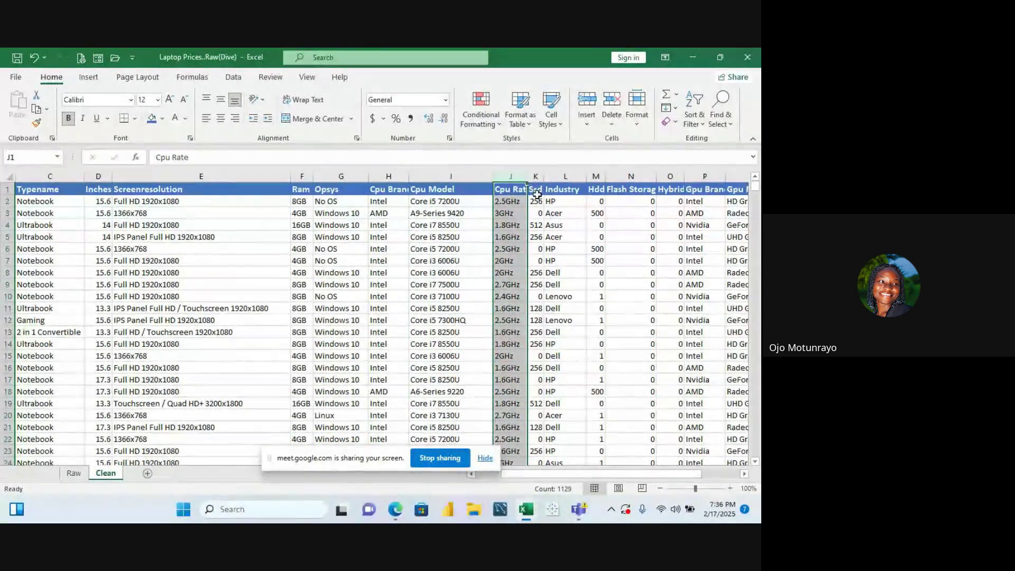
click(537, 176)
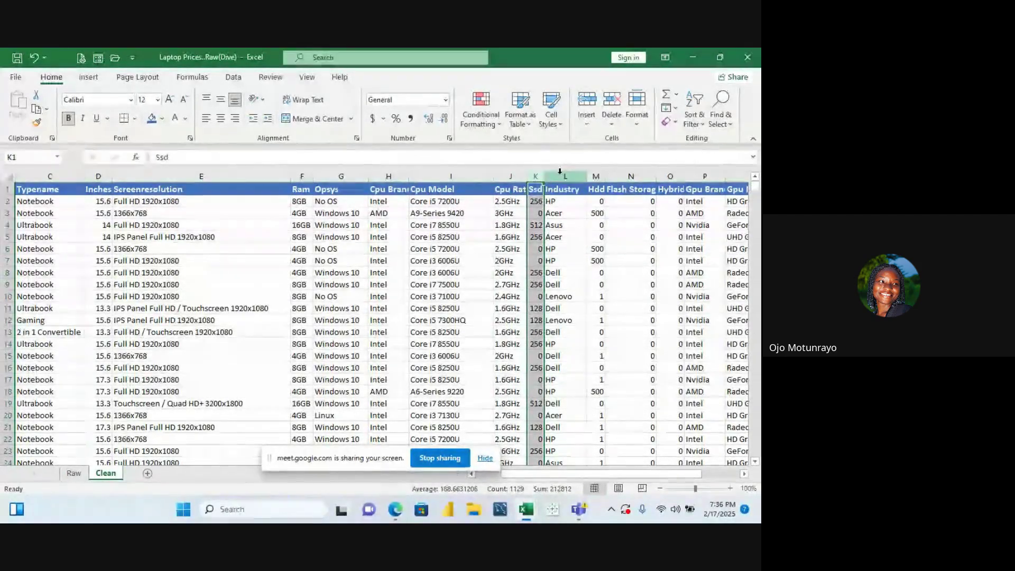
drag(548, 180, 551, 180)
click(571, 176)
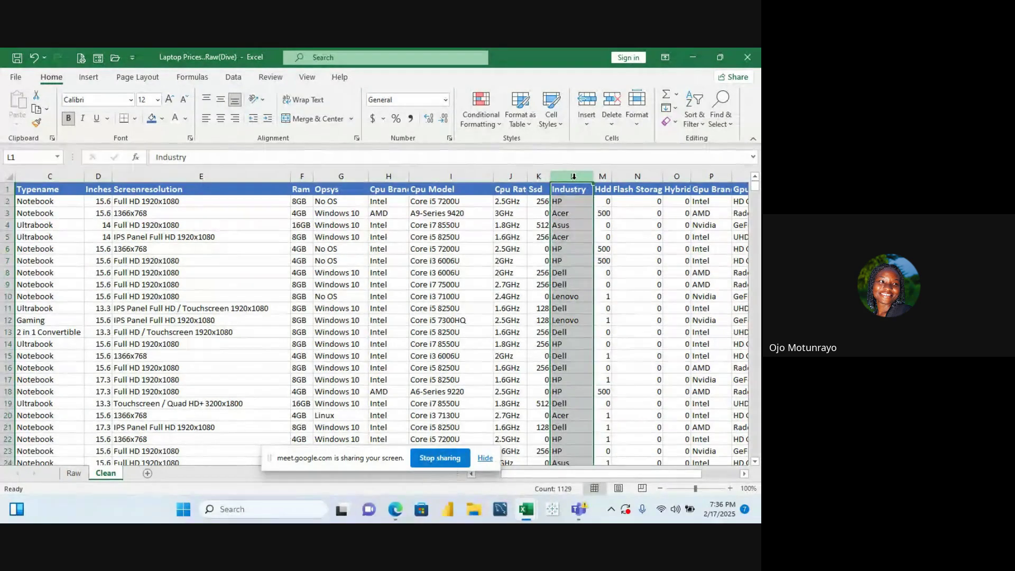
key(Left)
key(Left)
key(Left)
key(Left)
key(Left)
key(Left)
key(Left)
key(Left)
key(Left)
key(Left)
key(Left)
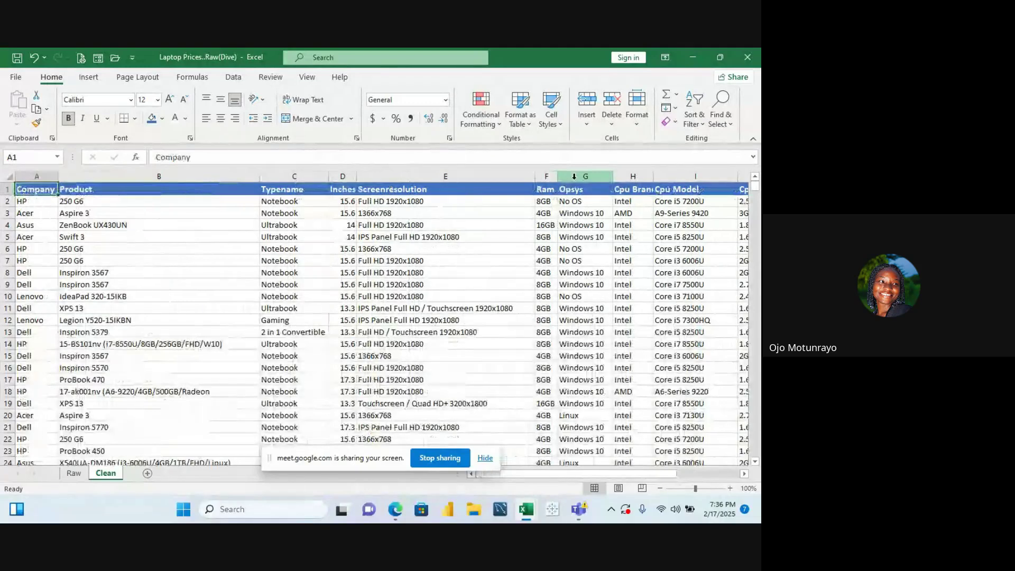
key(Right)
key(Right)
key(Right)
key(Right)
key(Right)
key(Right)
key(Right)
key(Right)
key(Right)
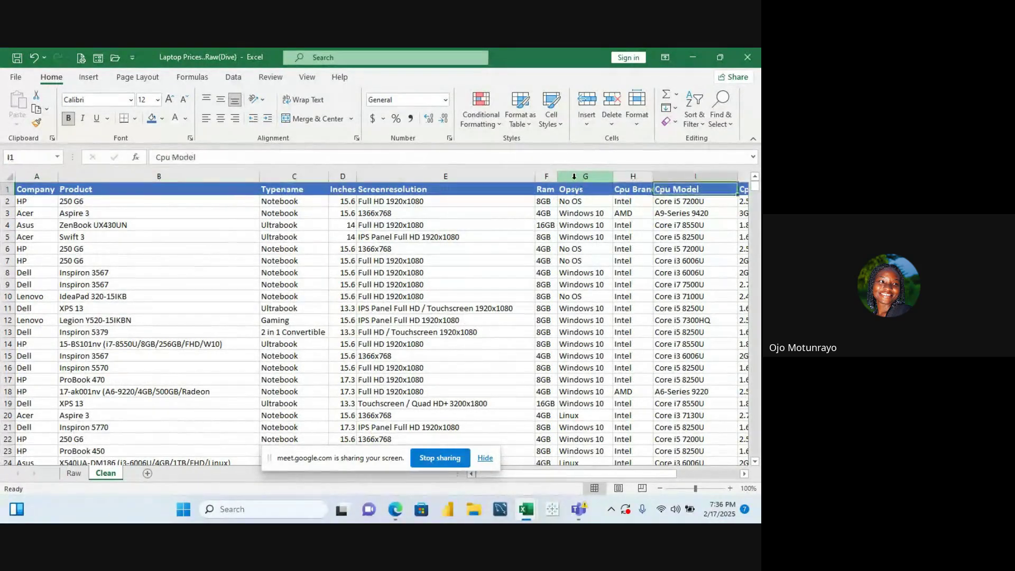
key(Right)
key(Right)
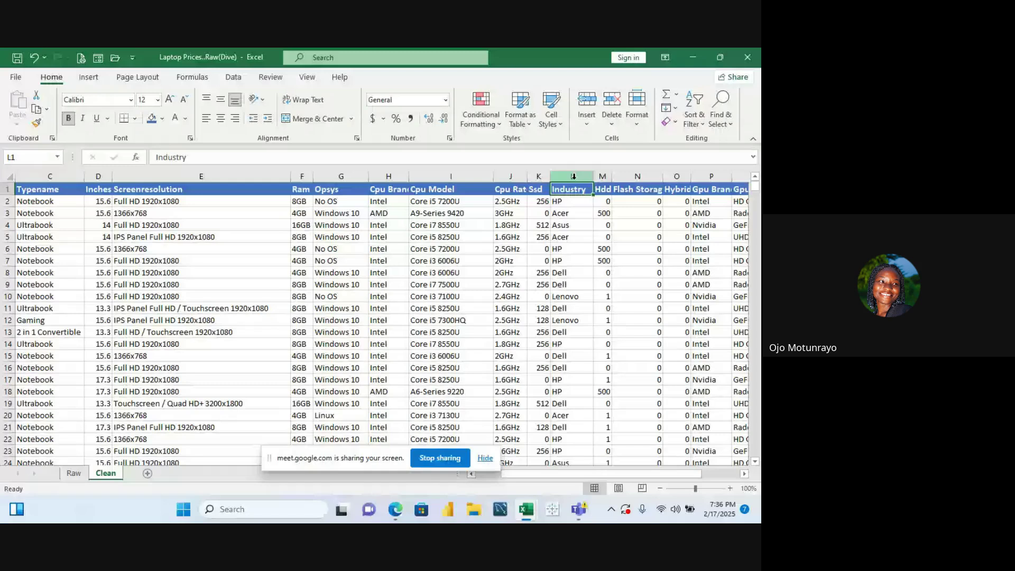
key(Left)
key(Left)
key(Left)
key(Left)
key(Left)
key(Left)
key(Left)
key(Left)
key(Left)
key(Left)
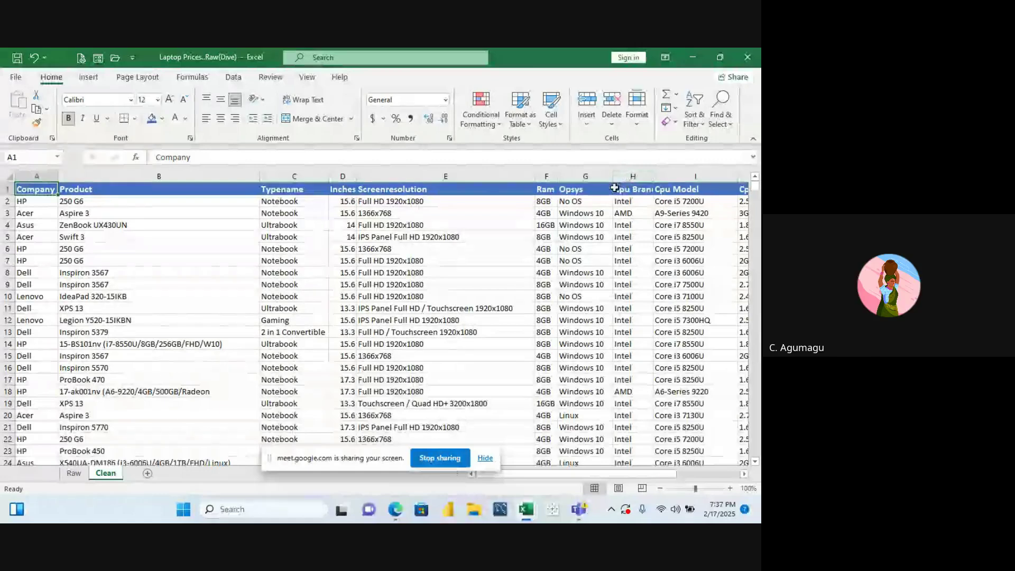
click(312, 169)
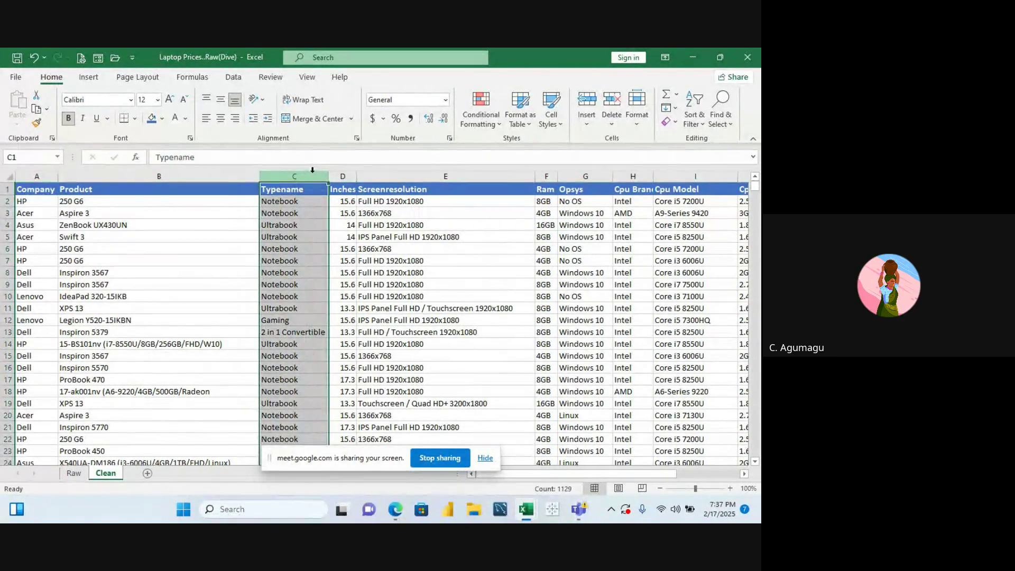
click(408, 178)
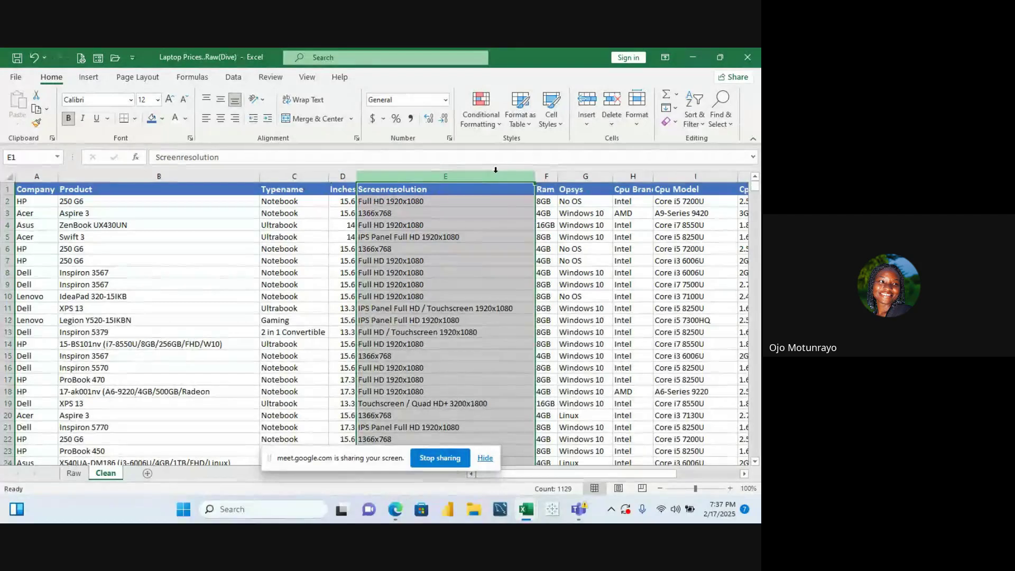
key(Right)
key(Right)
key(Right)
key(Right)
key(Right)
key(Right)
key(Right)
key(Right)
key(Right)
key(Right)
key(Right)
key(Right)
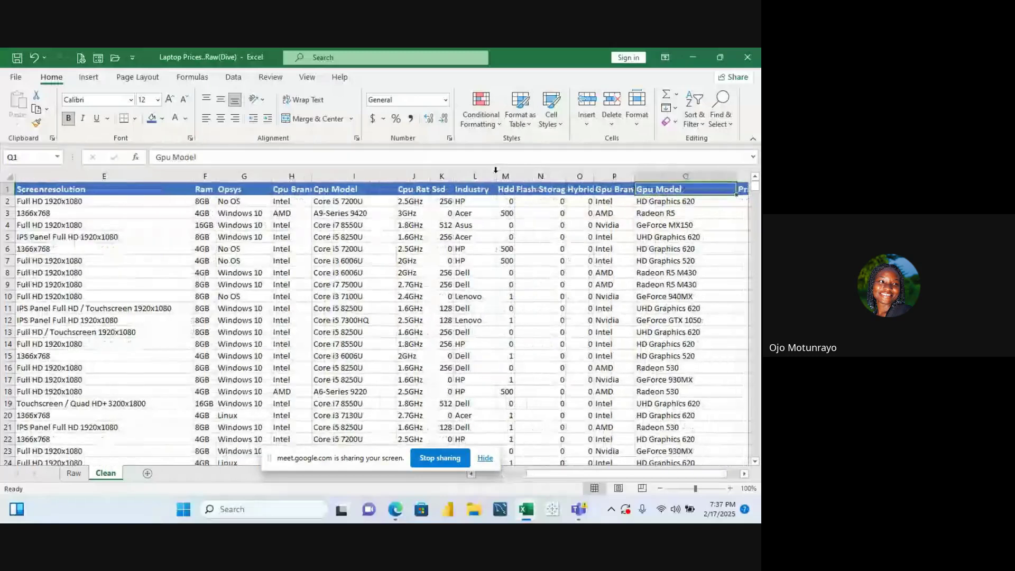
key(Right)
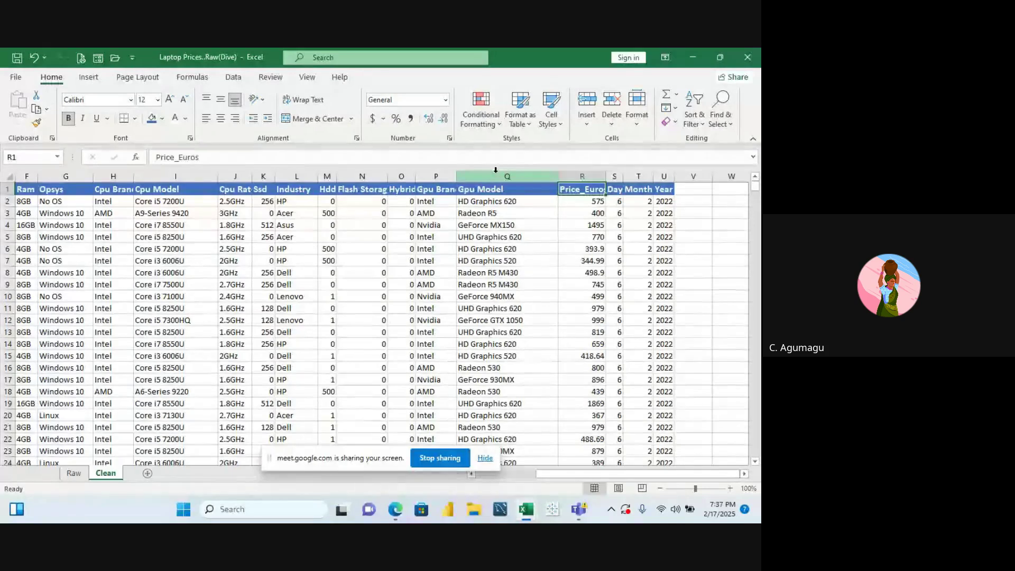
key(Left)
key(Left)
key(Left)
key(Left)
key(Left)
key(Left)
key(Left)
key(Left)
key(Left)
key(Left)
key(Left)
key(Left)
key(Left)
key(Left)
key(Left)
key(Left)
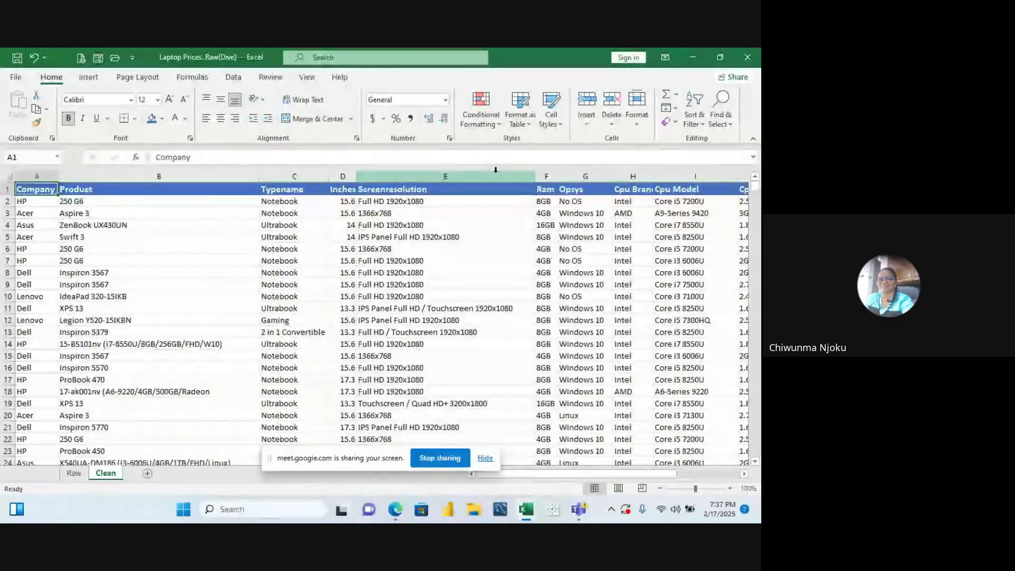
key(Right)
key(Right)
key(Right)
key(Right)
key(Right)
key(Right)
key(Right)
key(Right)
key(Right)
key(Right)
key(Right)
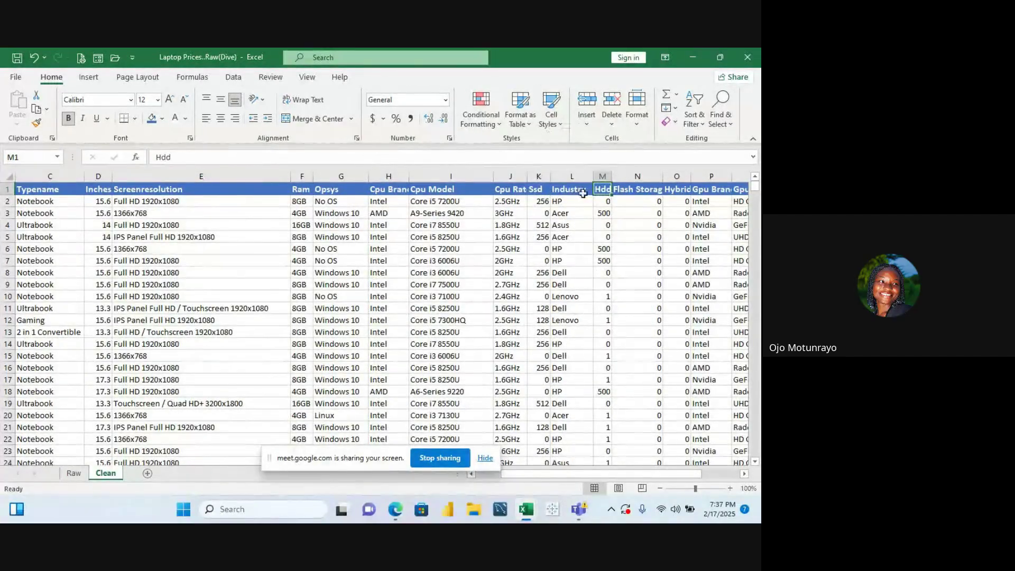
click(575, 176)
right_click(577, 176)
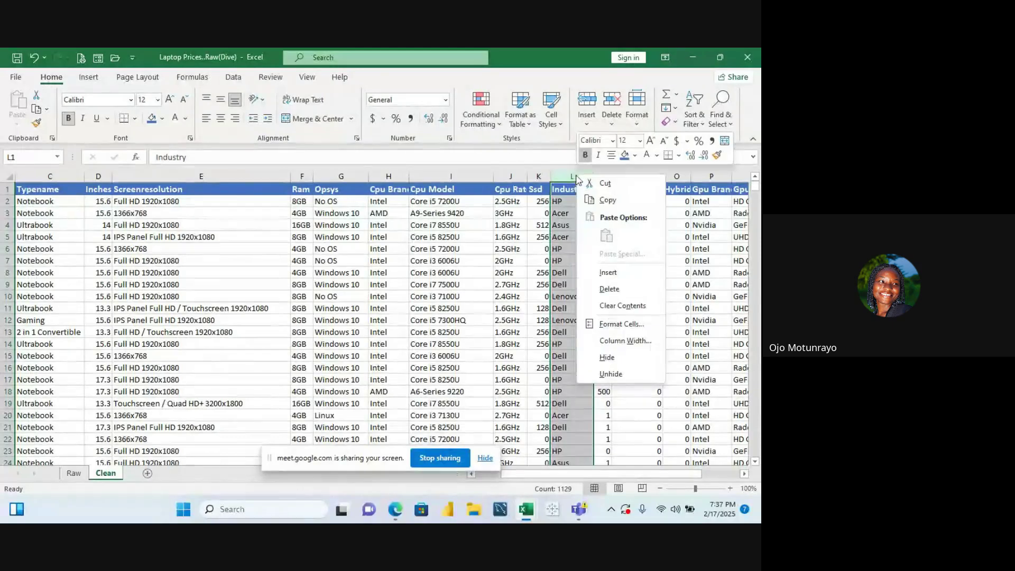
click(609, 288)
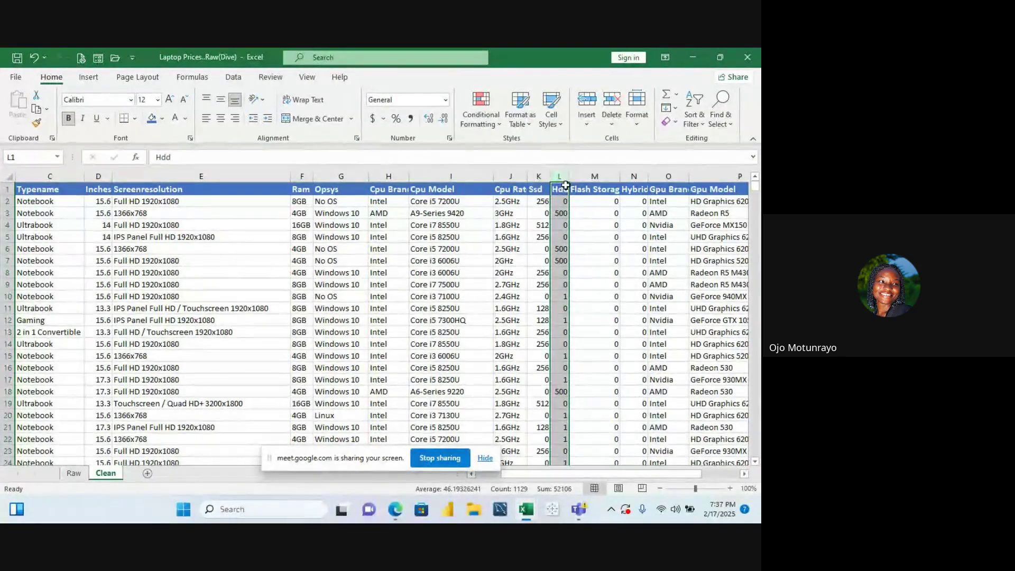
drag(568, 183, 574, 184)
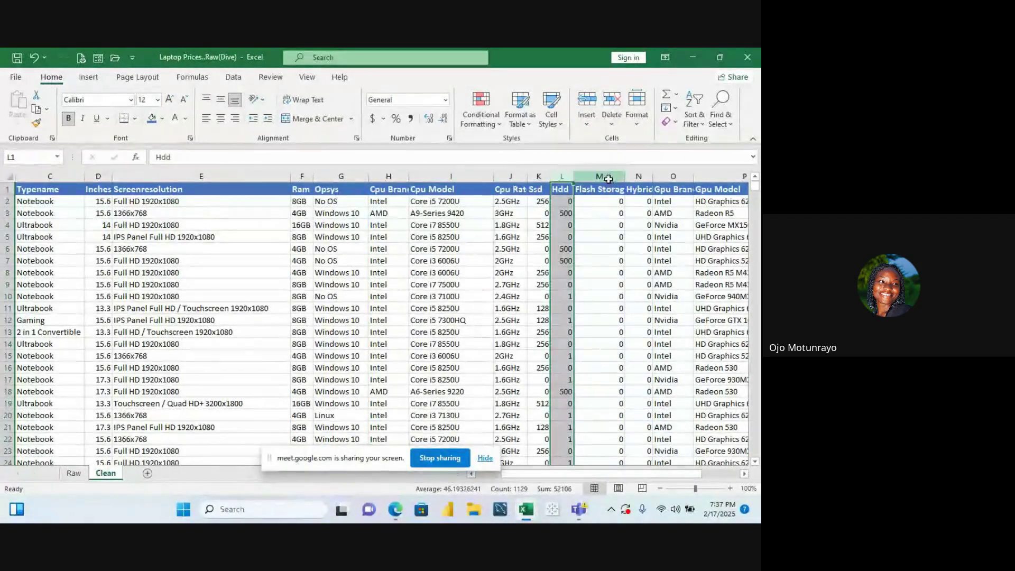
click(603, 177)
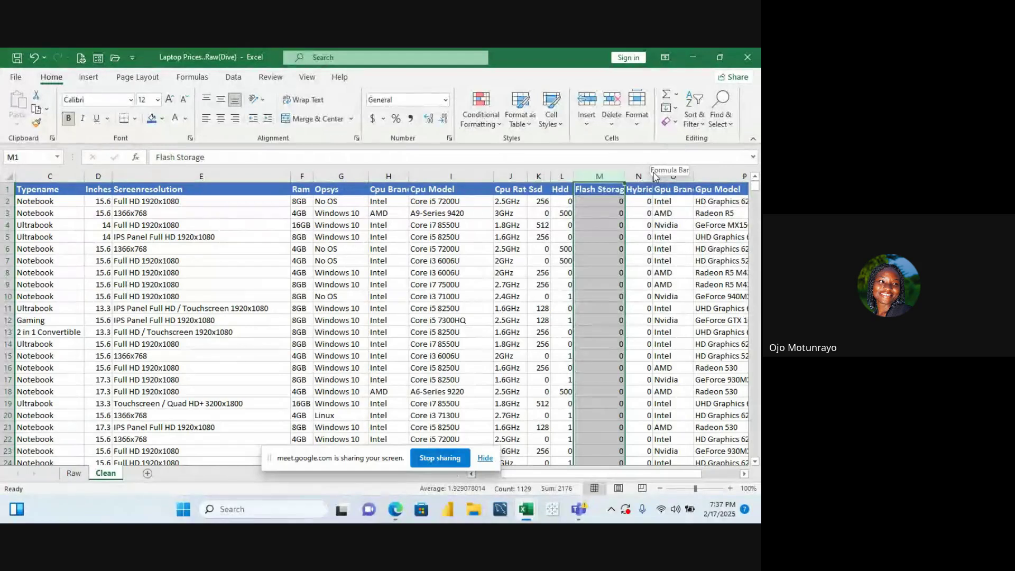
key(Right)
key(Right)
key(Right)
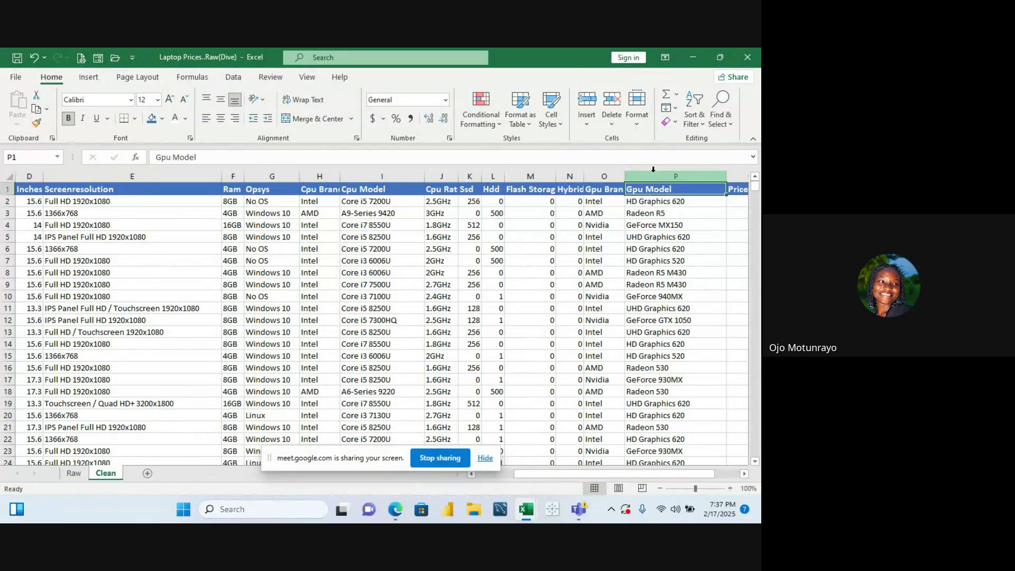
click(548, 205)
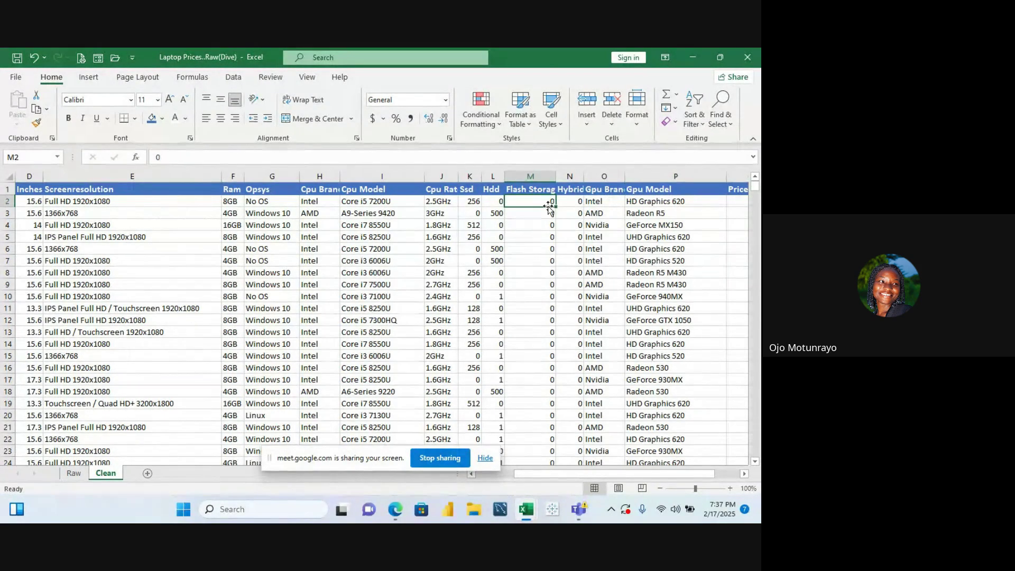
click(539, 177)
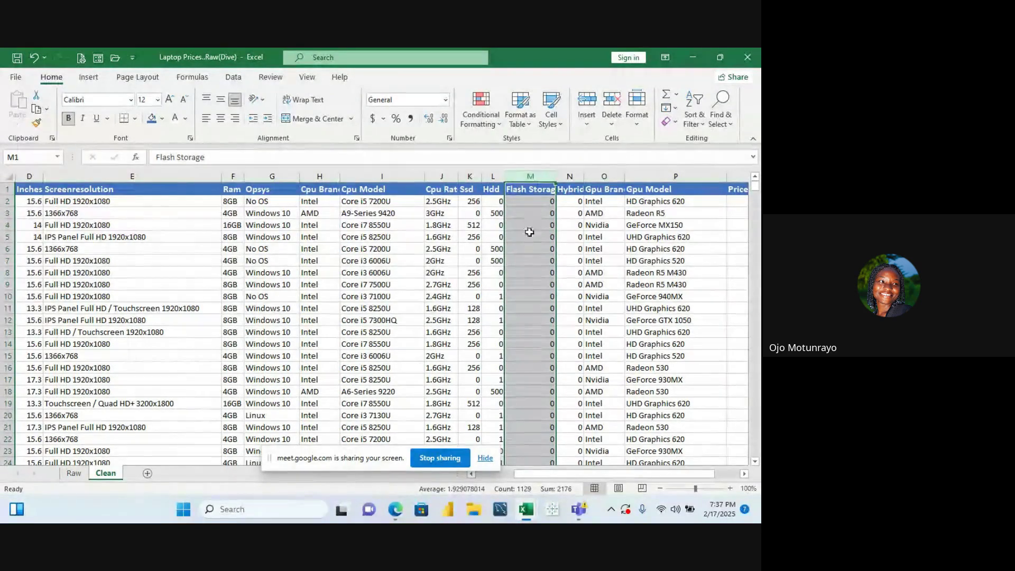
click(528, 201)
key(ctrl+shift+Down)
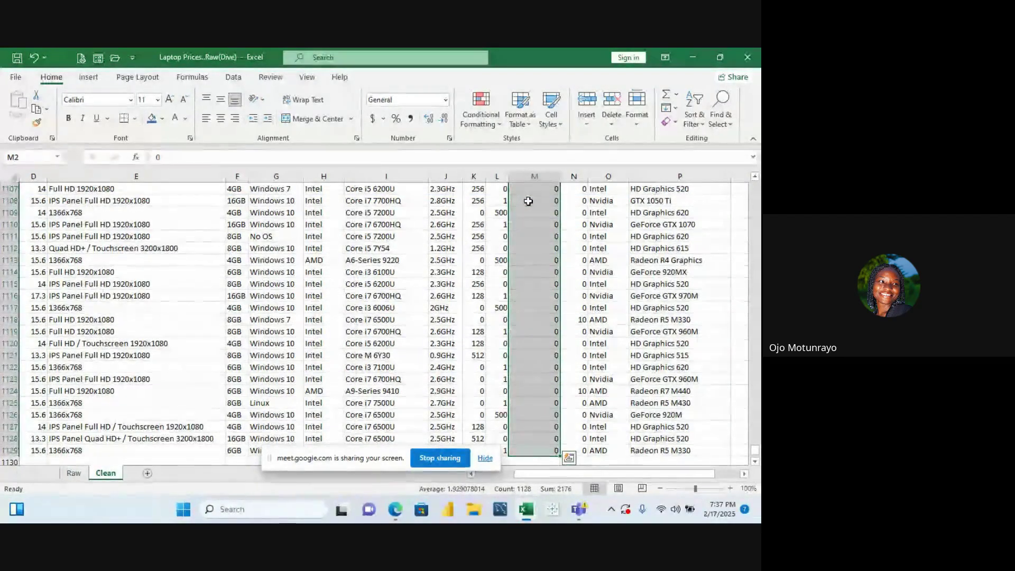
key(ctrl+shift+Up)
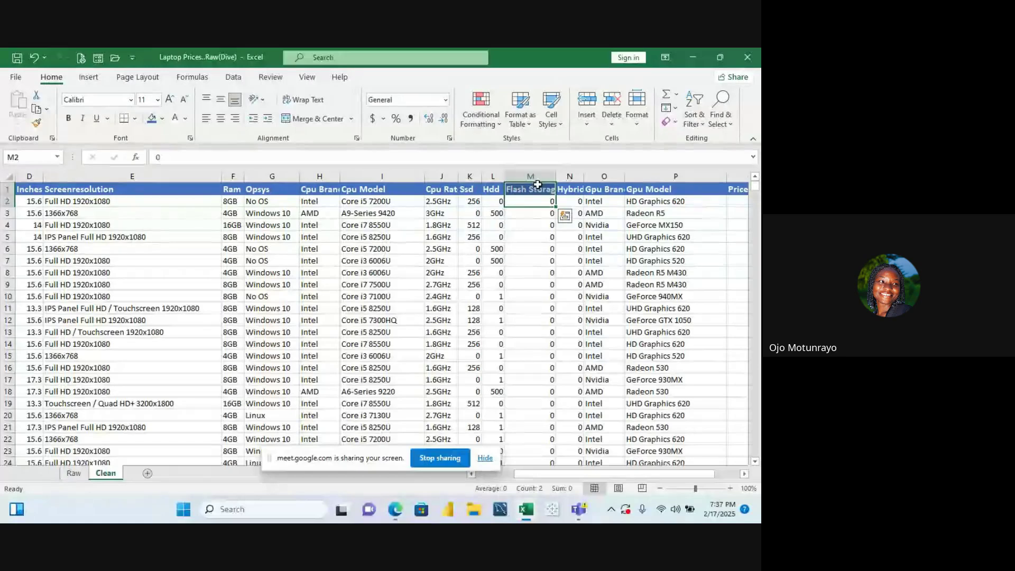
click(574, 201)
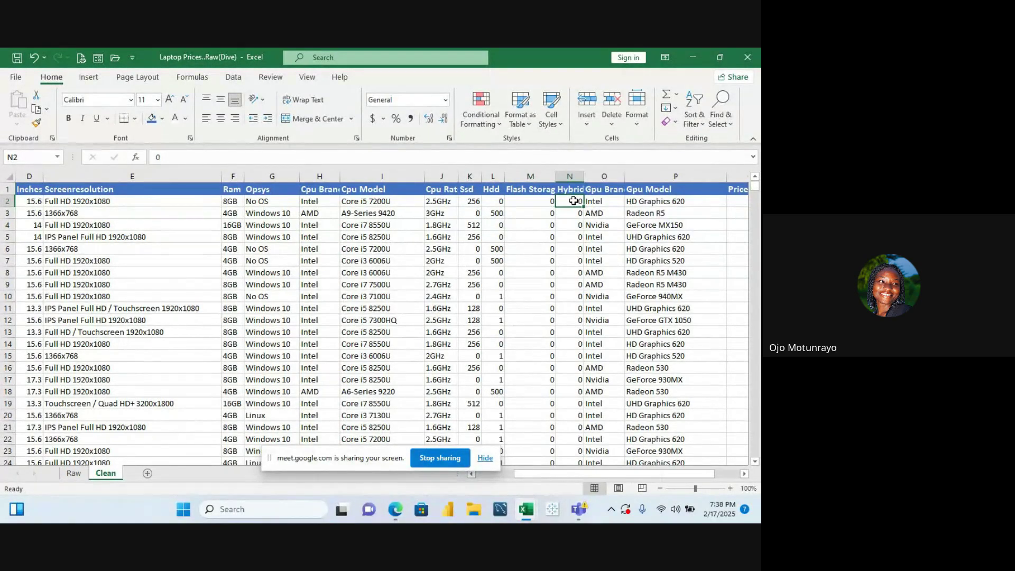
key(ctrl+shift+Down)
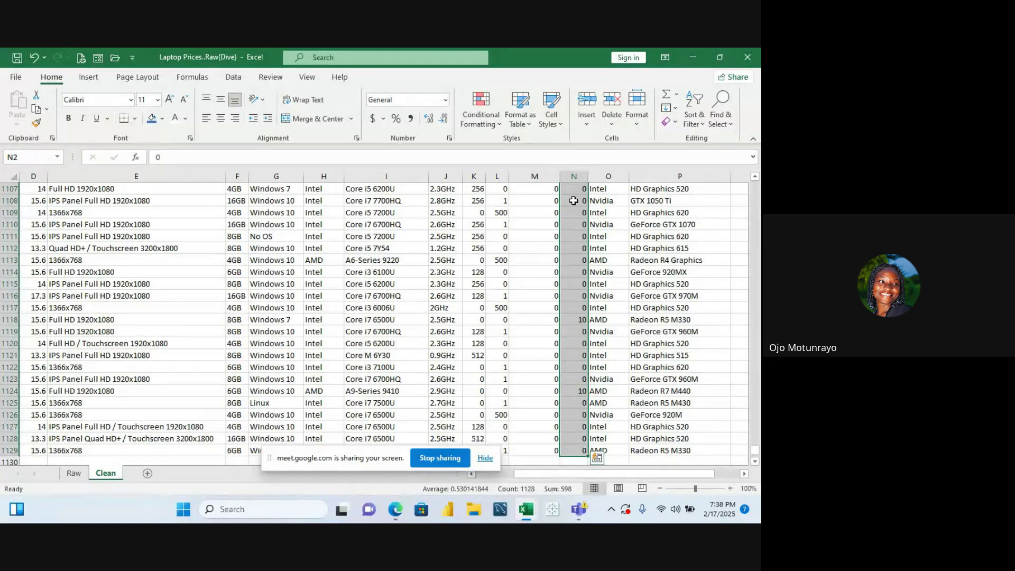
key(ctrl+shift+Up)
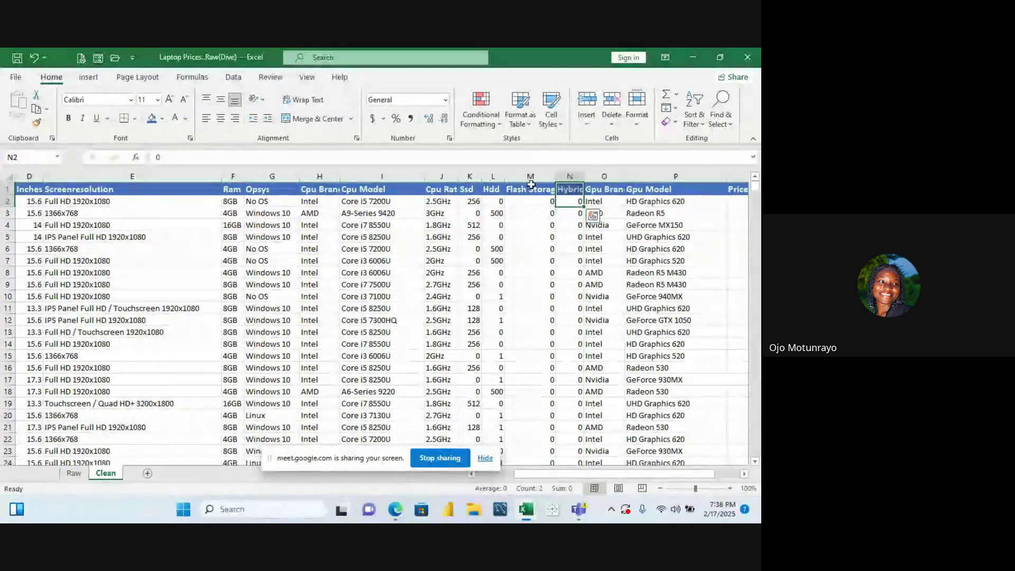
click(532, 176)
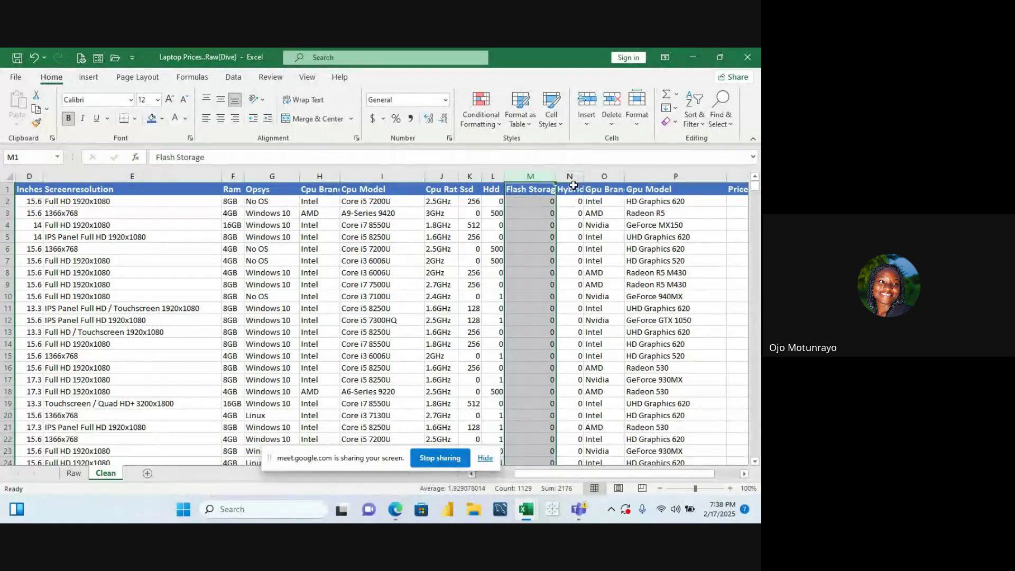
click(572, 175)
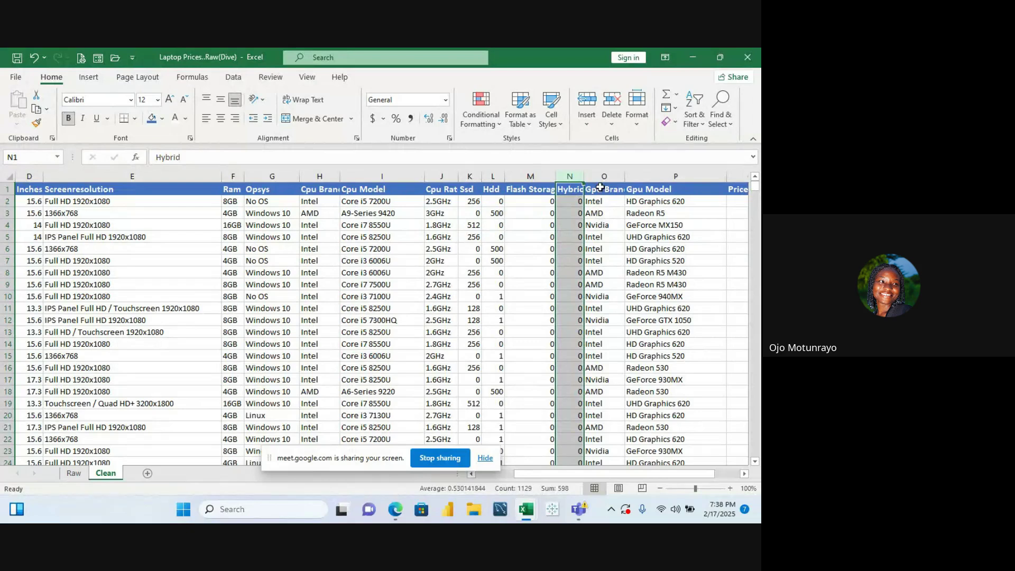
Widen the Gpu Brand column so its header reads in full
drag(625, 176, 654, 178)
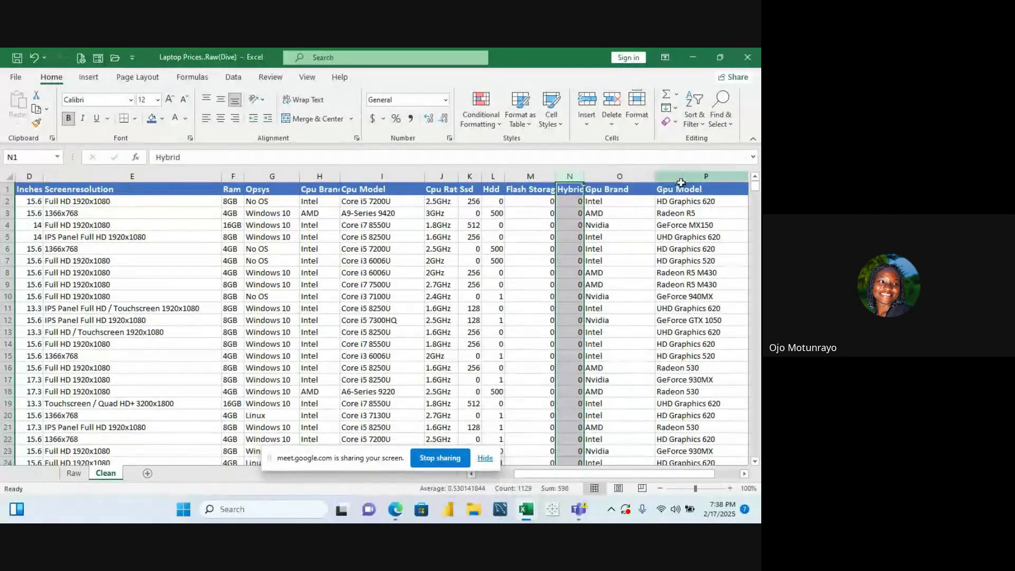
click(681, 178)
key(Right)
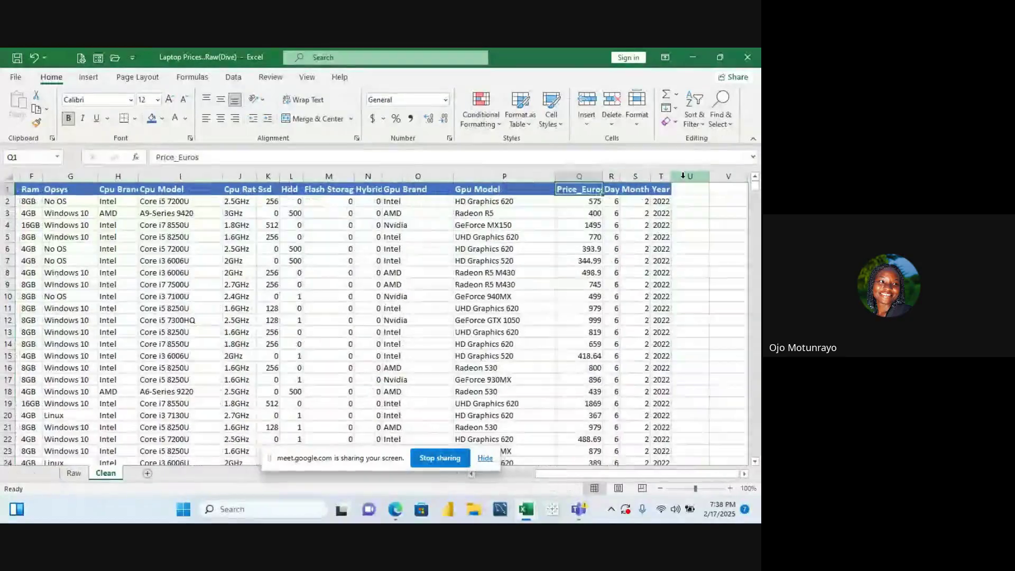
click(580, 179)
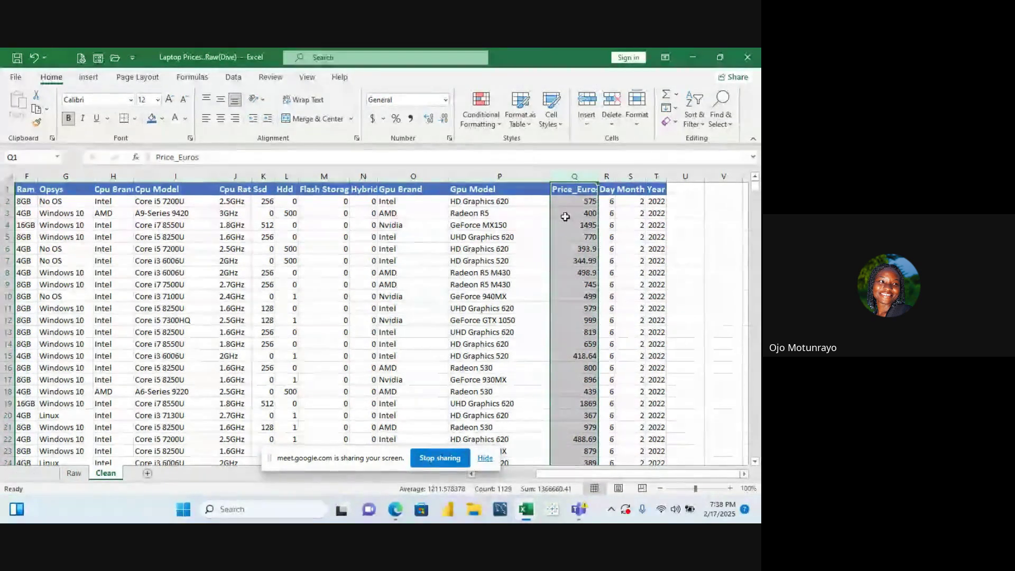
Select the Price_Euros values Q2:Q1129 and bring the sheet top back into view
click(577, 202)
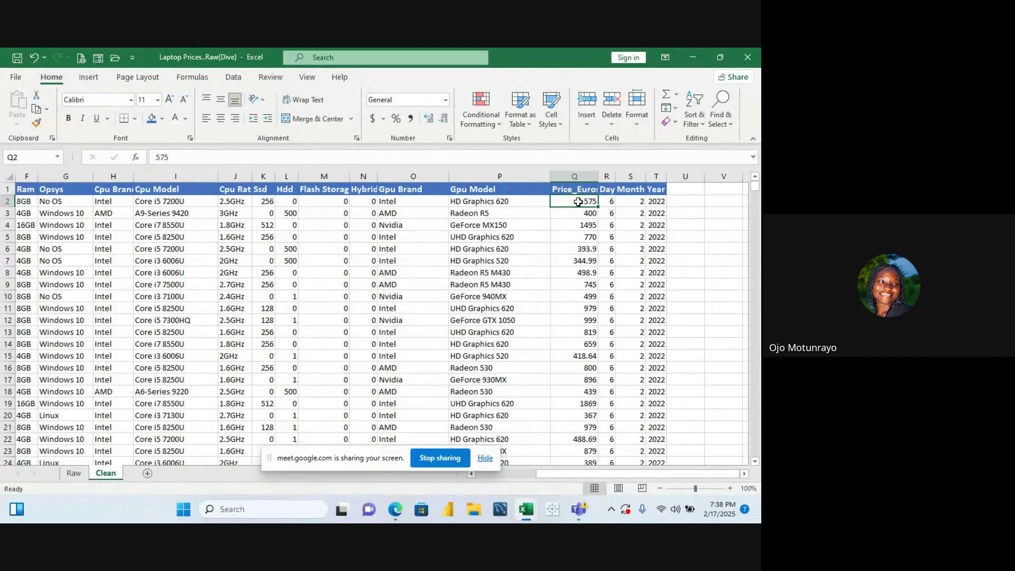
key(ctrl+shift+Down)
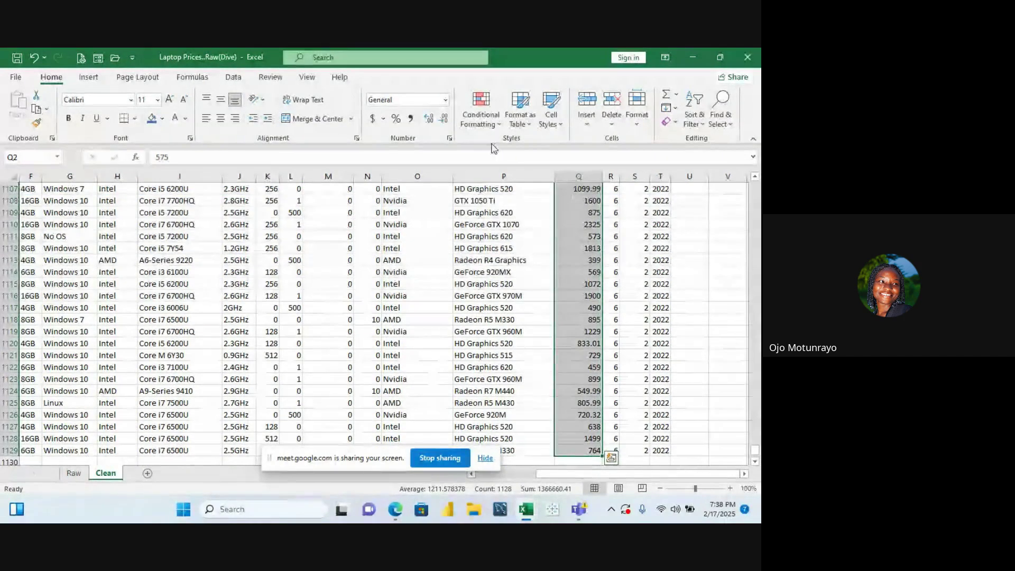
key(ctrl+BackSpace)
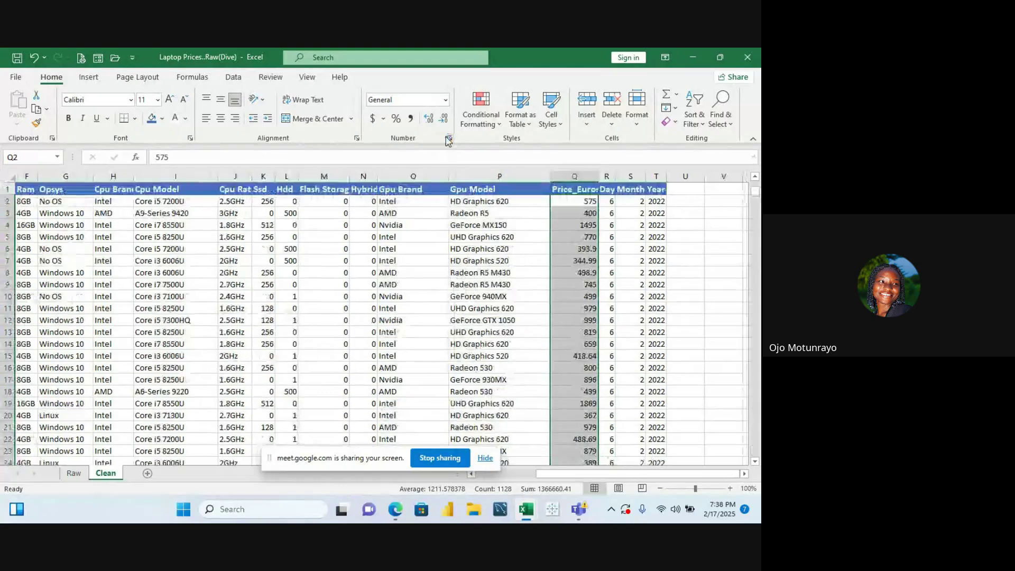
Format the Price_Euros values as Currency with the £ English (United Kingdom) symbol, 2 decimals
click(449, 139)
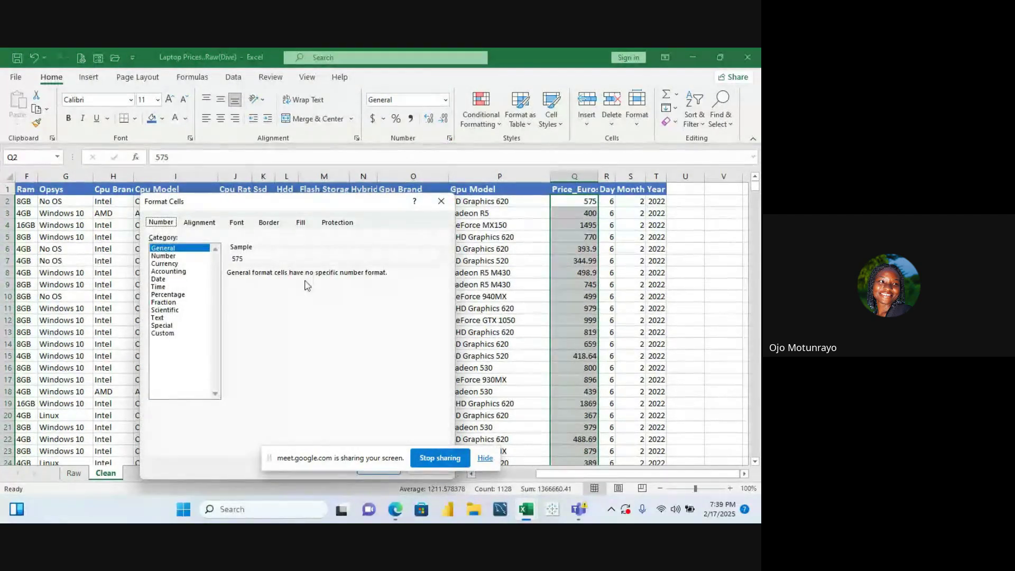
click(175, 264)
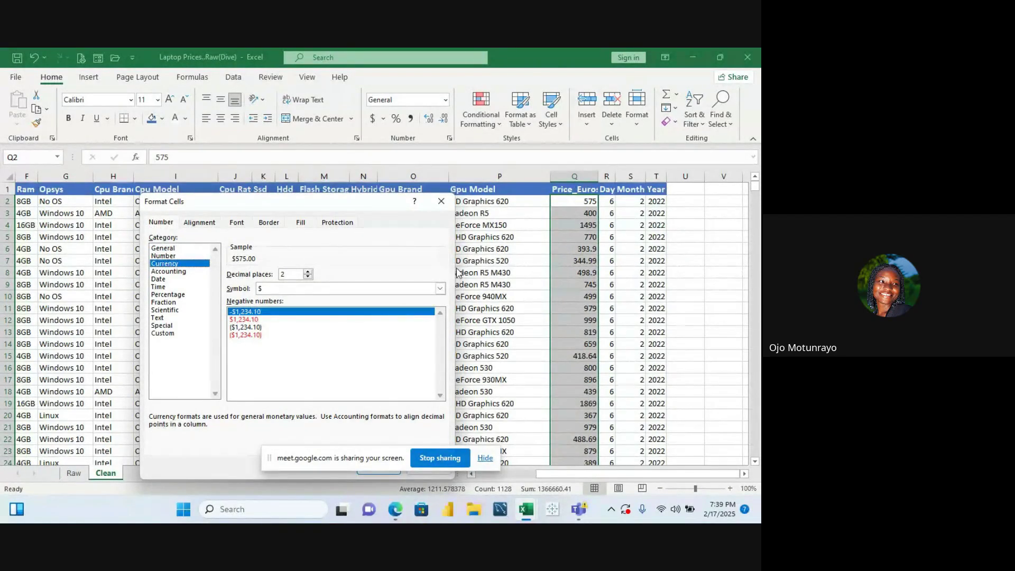
click(440, 288)
scroll(423, 313, down, 2)
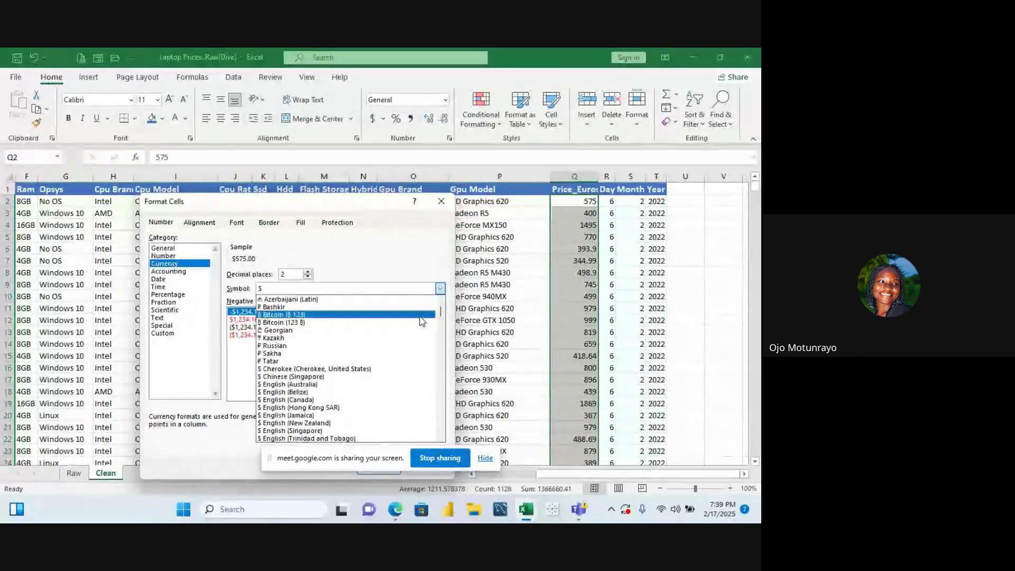
drag(440, 312, 441, 323)
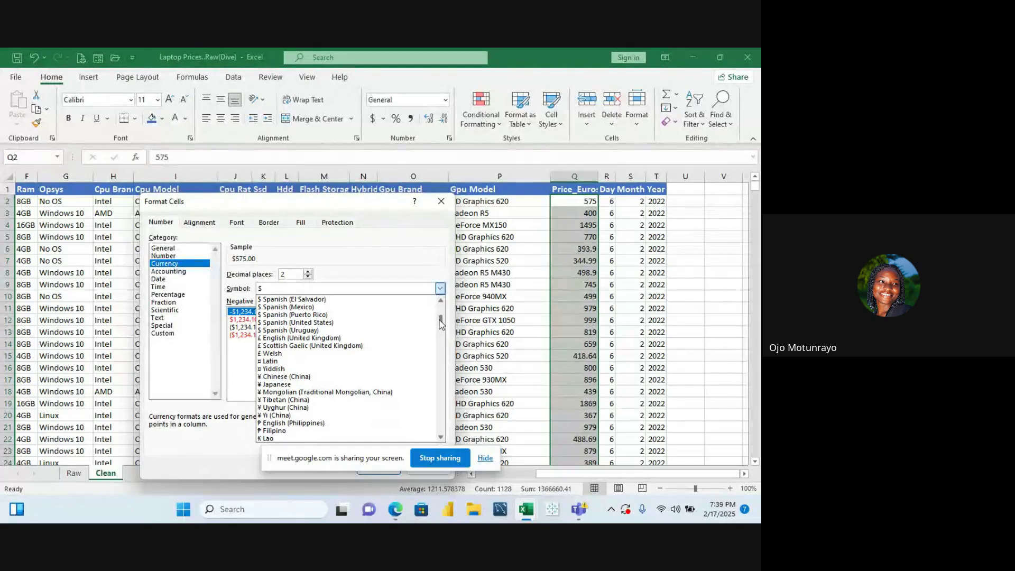
click(323, 340)
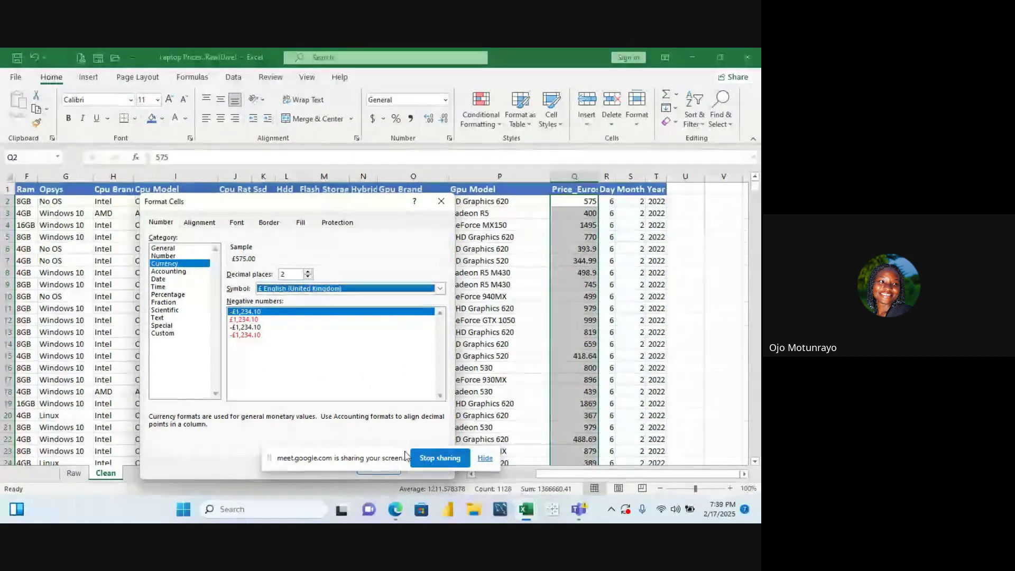
click(484, 461)
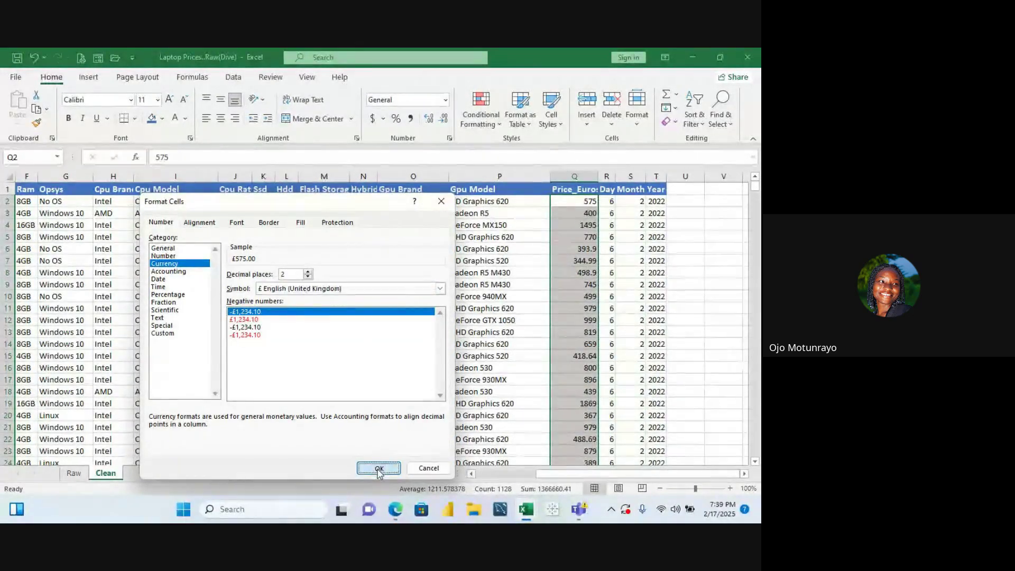
click(378, 468)
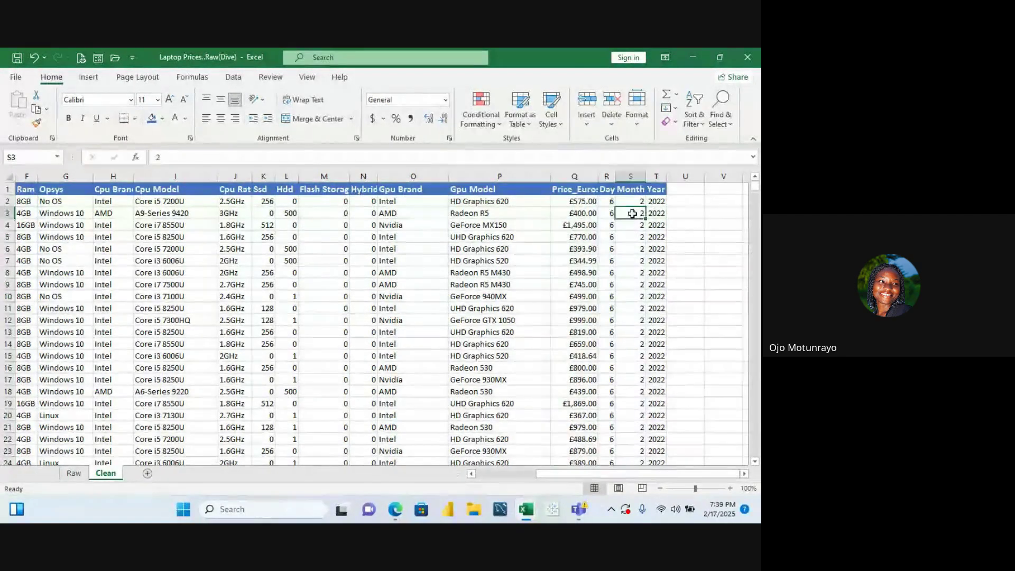
click(582, 177)
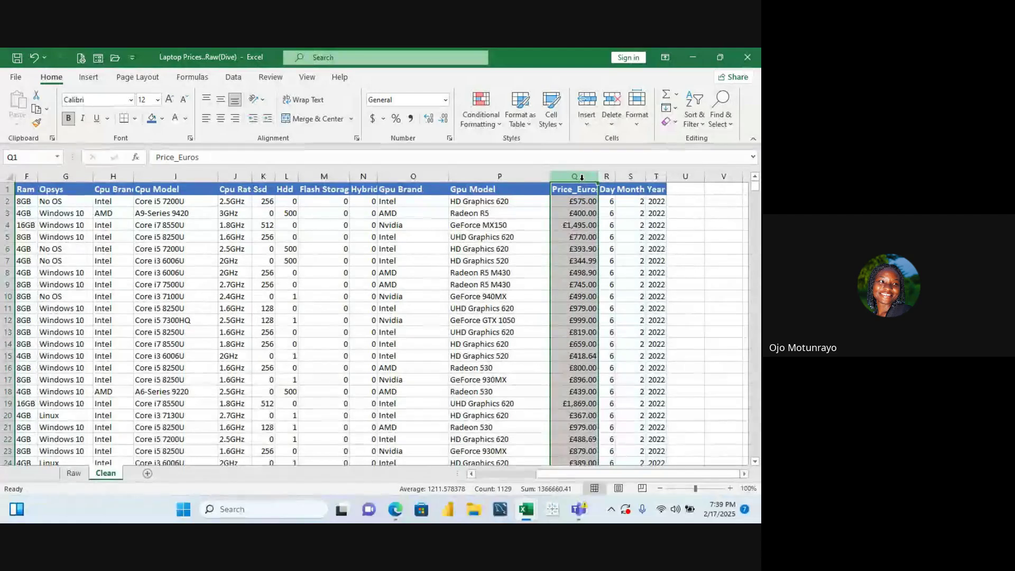
key(Down)
key(Down)
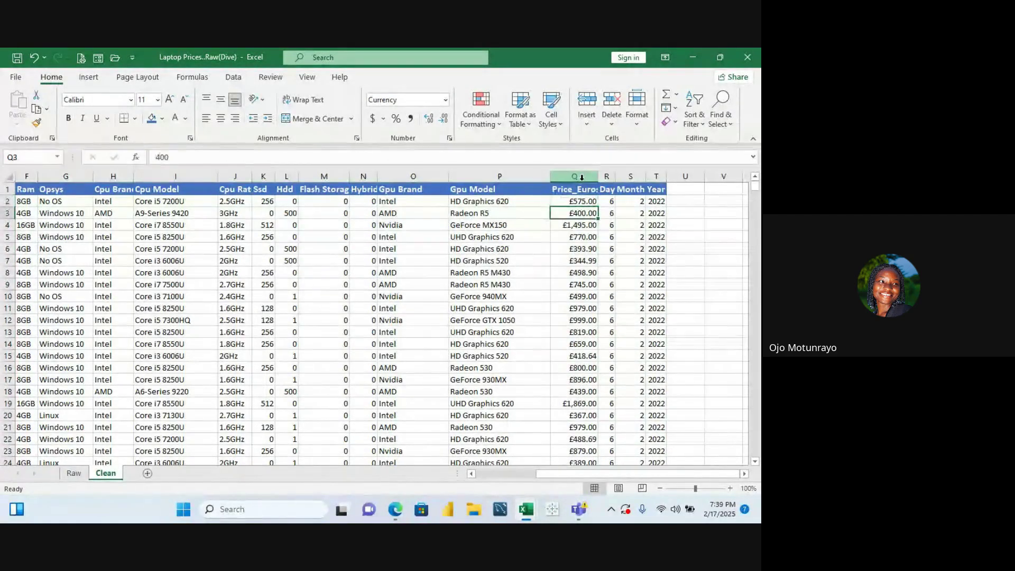
key(Down)
key(Down)
key(Down)
key(Down)
key(Down)
key(Down)
key(Down)
key(Down)
key(Down)
key(Down)
key(Down)
key(Down)
key(Down)
key(Down)
key(Down)
key(Down)
key(Down)
key(Down)
key(Down)
key(Down)
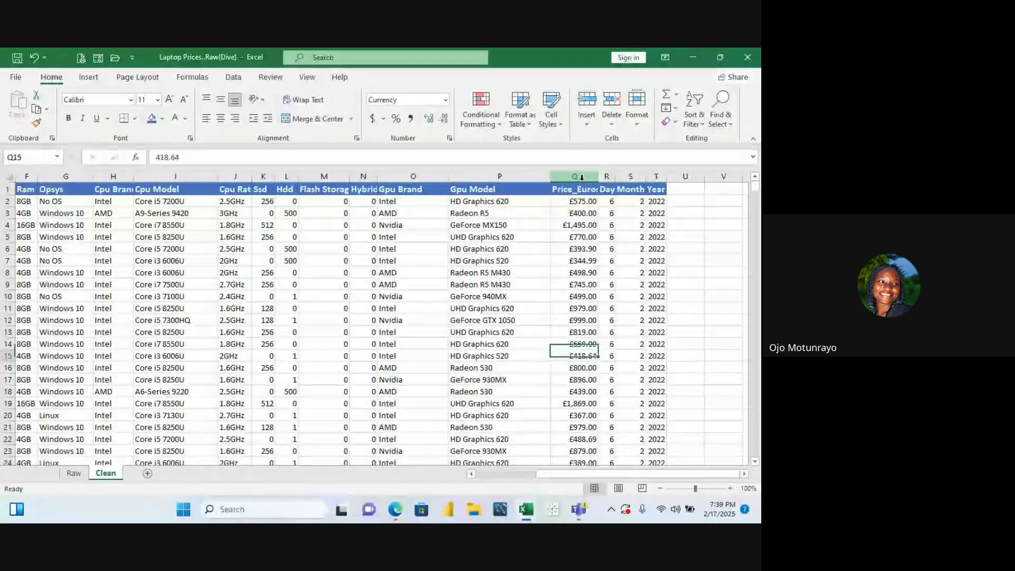
key(Down)
key(Down)
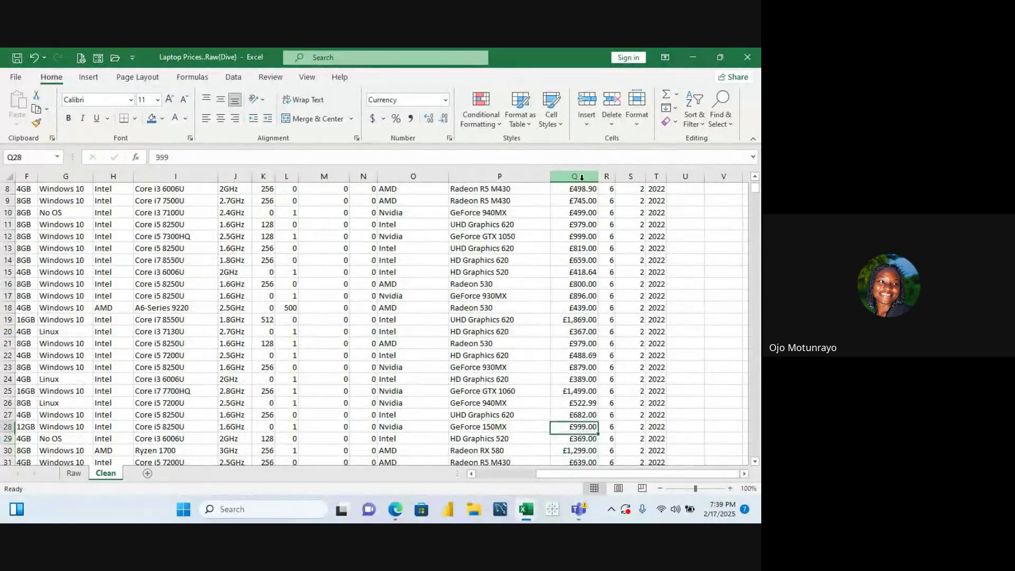
key(Up)
key(Up)
key(Up)
key(Up)
key(Up)
key(Up)
key(Up)
key(Up)
key(Up)
key(Up)
key(Up)
key(Up)
key(Up)
key(Up)
key(Up)
key(Up)
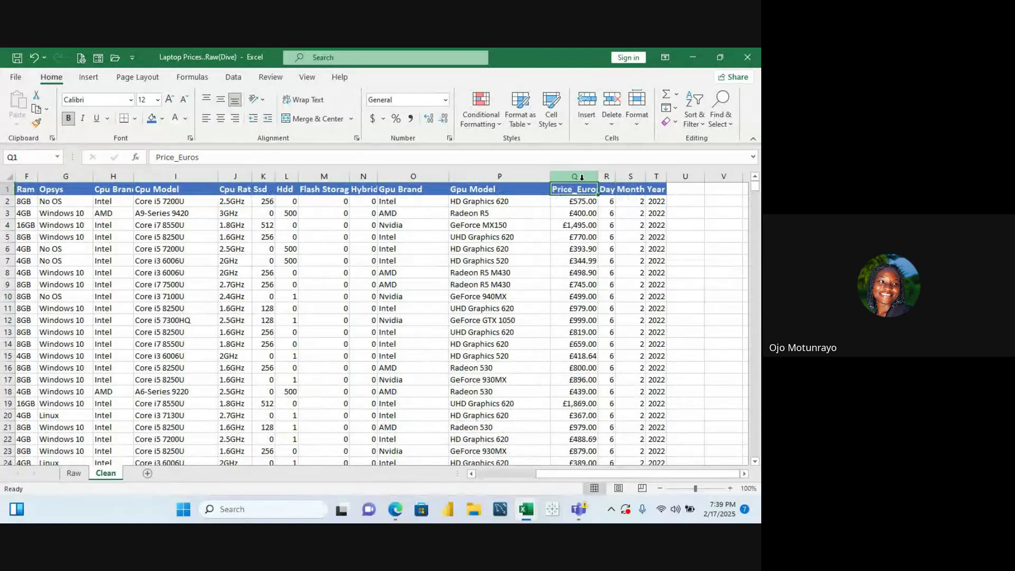
key(Down)
key(Down)
key(Down)
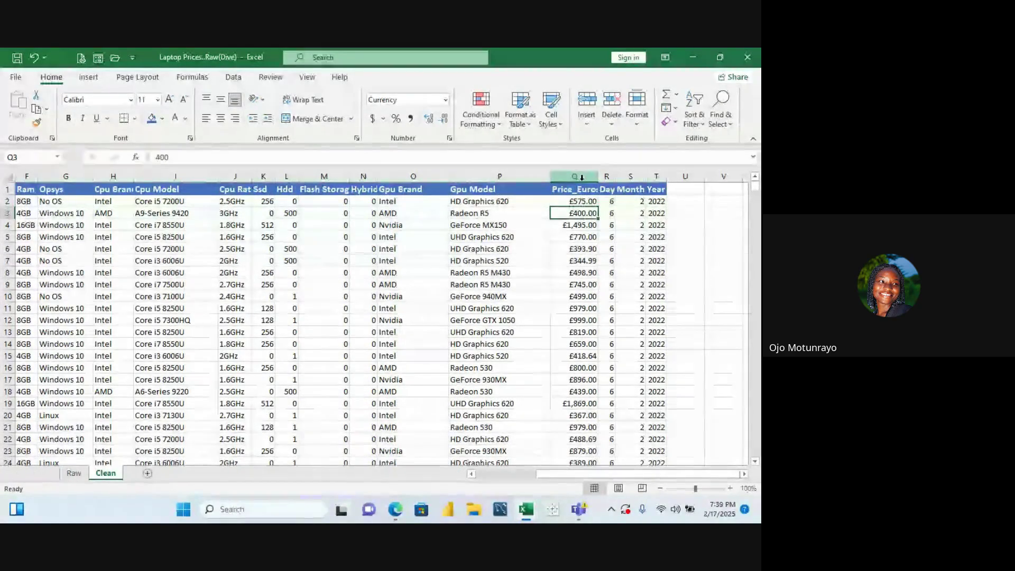
key(Down)
key(Down)
key(Down)
key(Down)
key(Down)
key(Down)
key(Down)
key(Down)
key(Down)
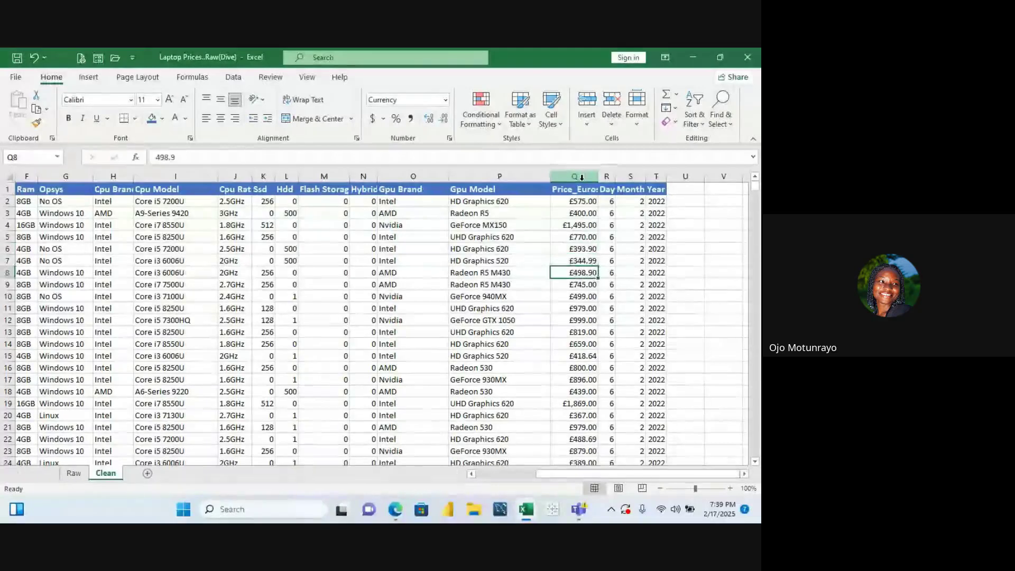
key(Down)
key(Down)
key(Up)
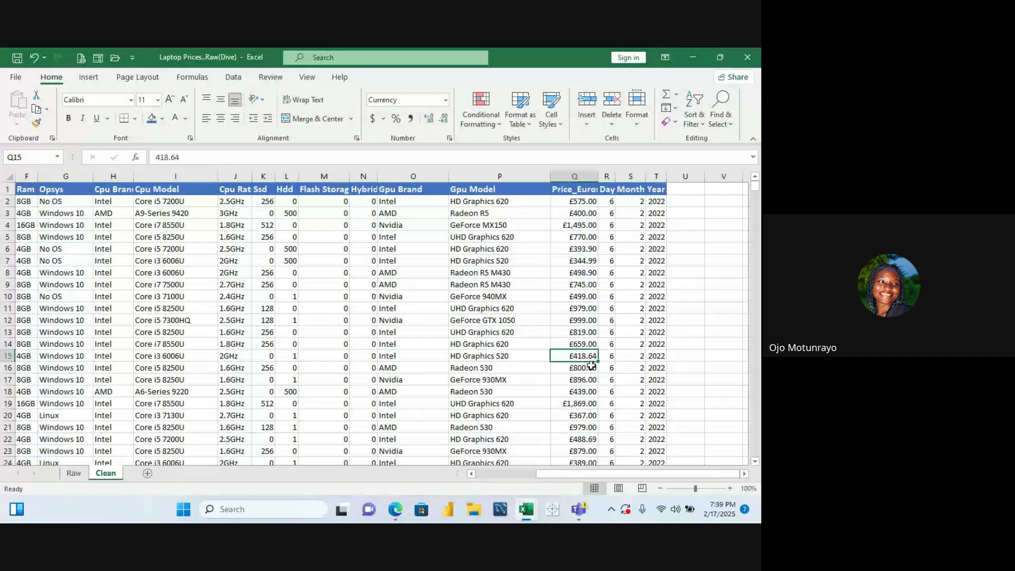
click(608, 175)
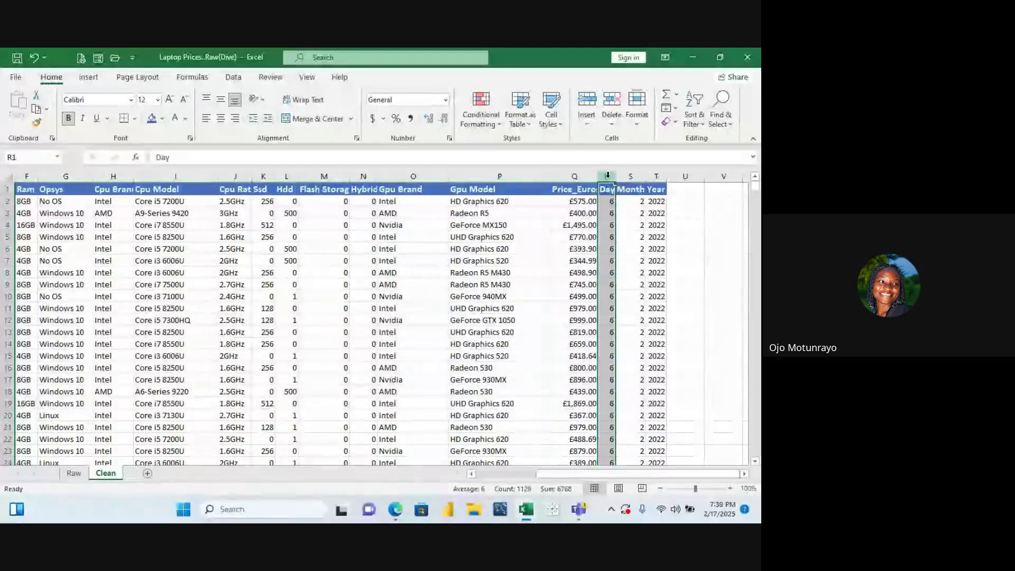
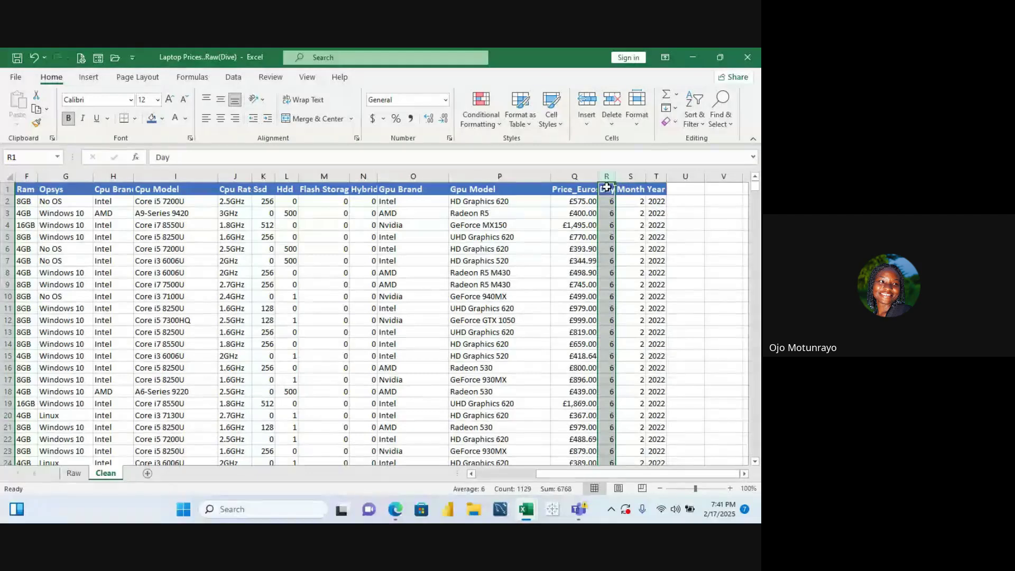
Select the Price_Euros values and review their number format without changing it
click(580, 175)
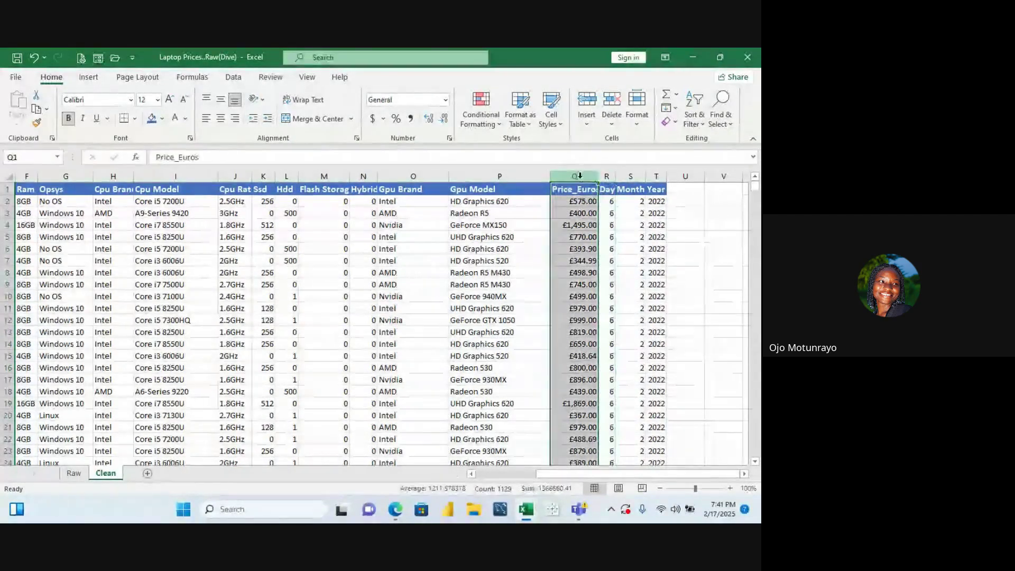
click(580, 200)
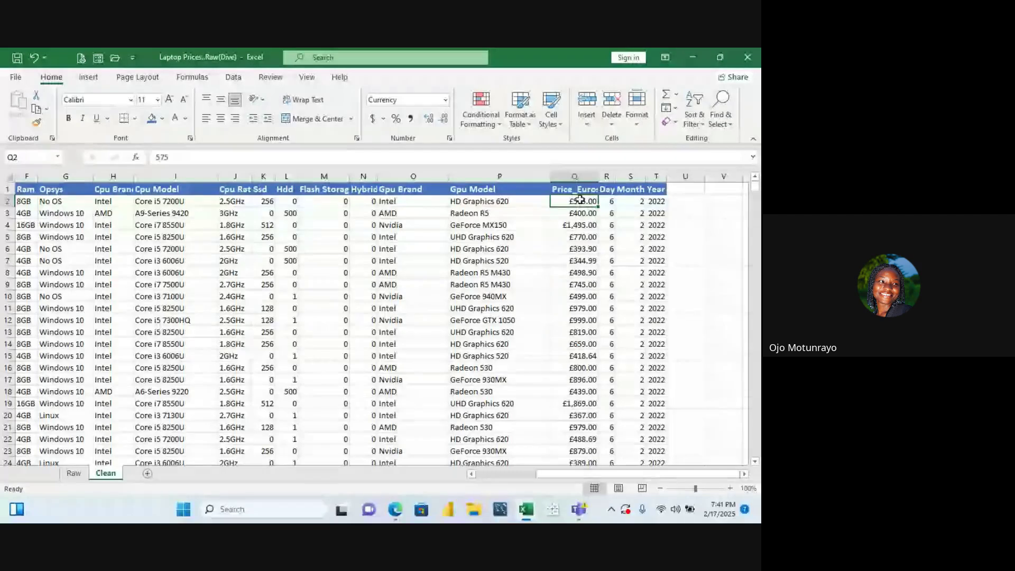
key(ctrl+shift+Down)
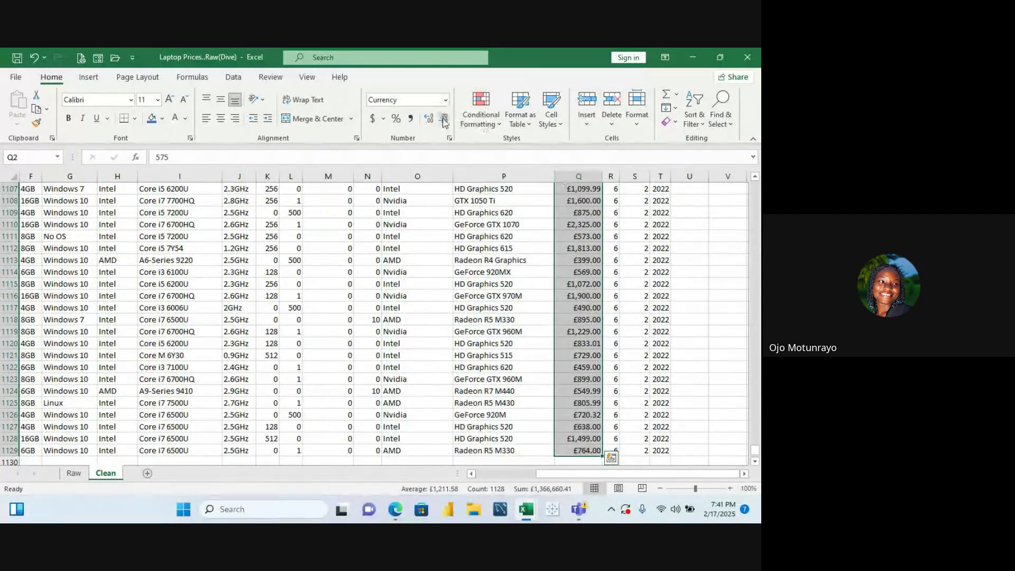
click(448, 138)
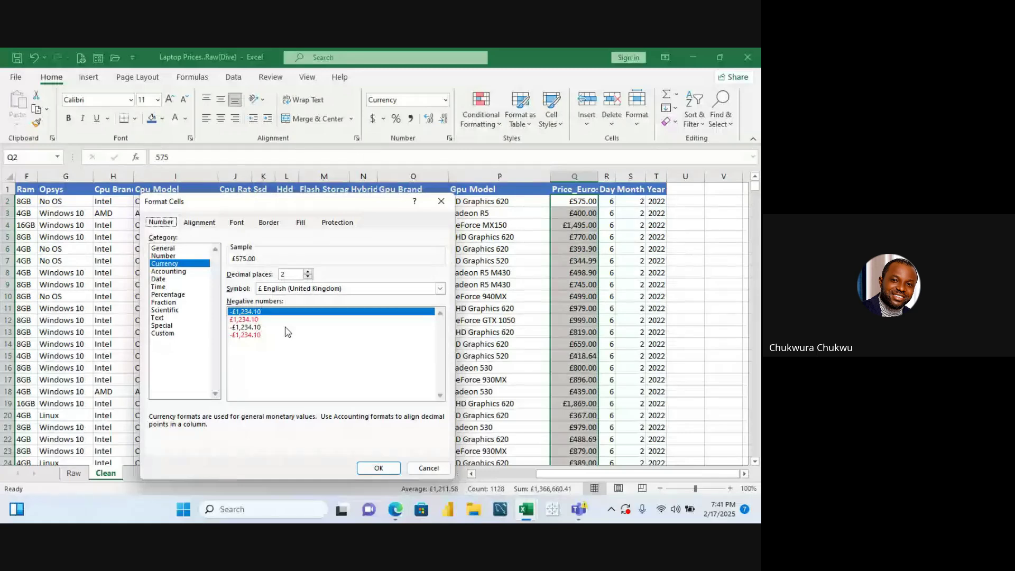
click(379, 468)
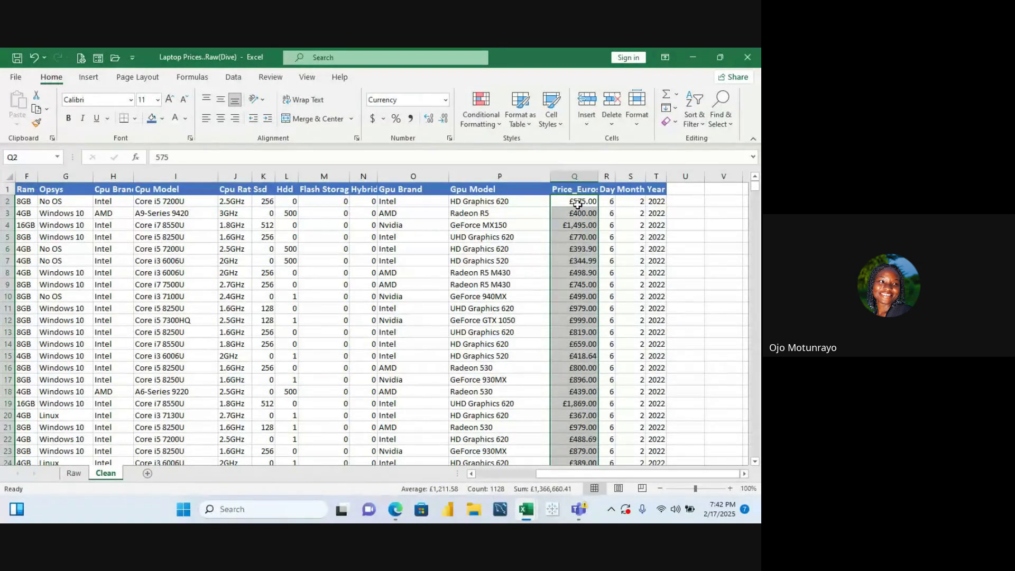
Reselect all Price_Euros values from Q2 down to the last row
click(579, 206)
drag(579, 206, 578, 210)
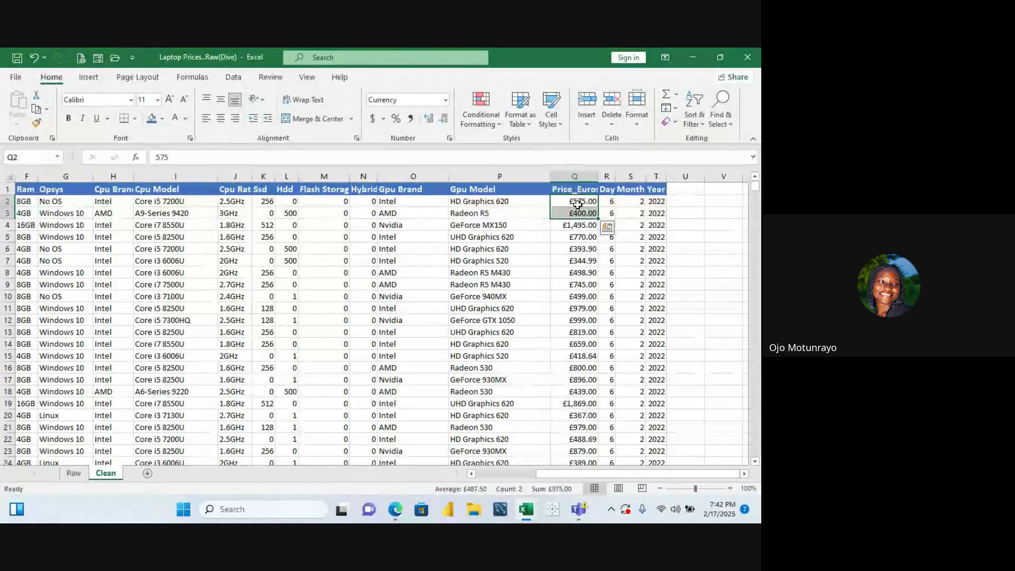
click(587, 260)
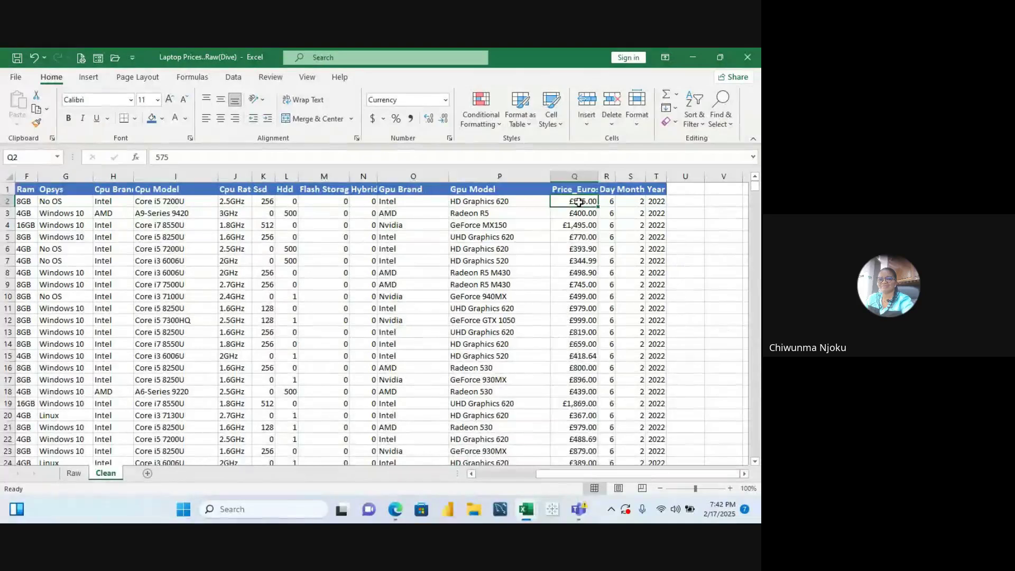
key(ctrl+shift+Down)
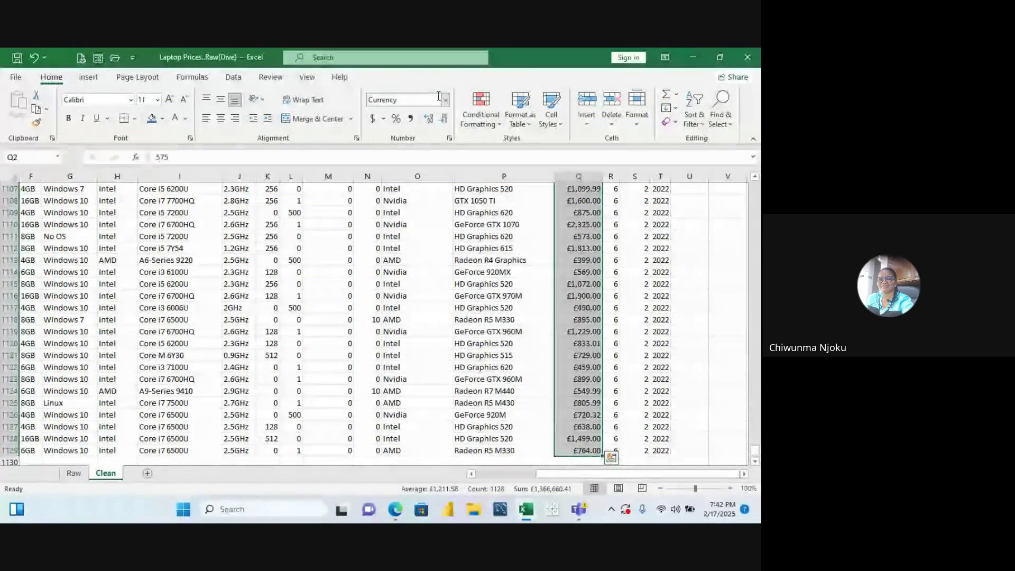
Change the prices' Currency symbol to € Euro (€ 123), giving € 575.00
click(450, 138)
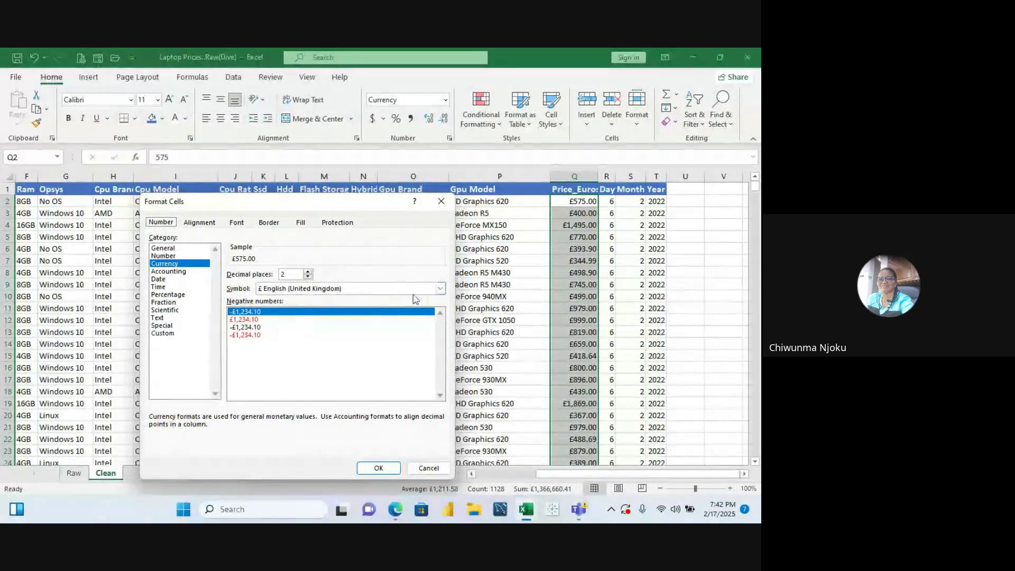
click(439, 289)
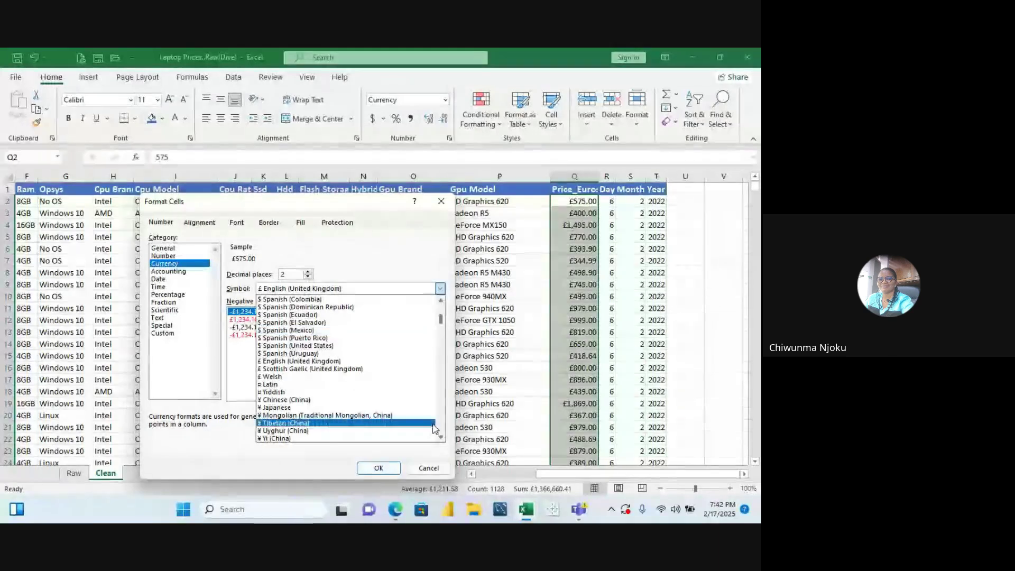
click(441, 438)
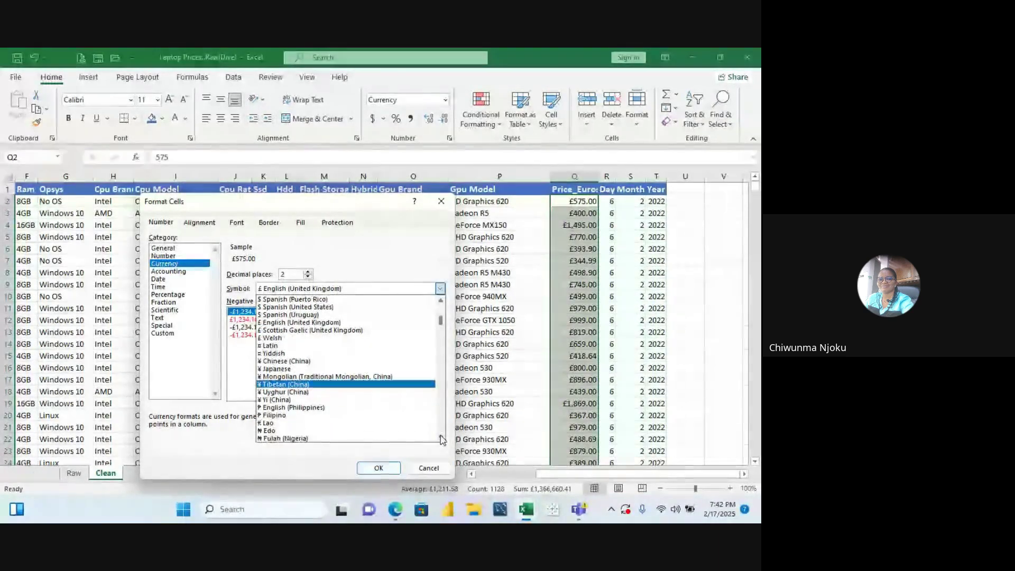
click(441, 438)
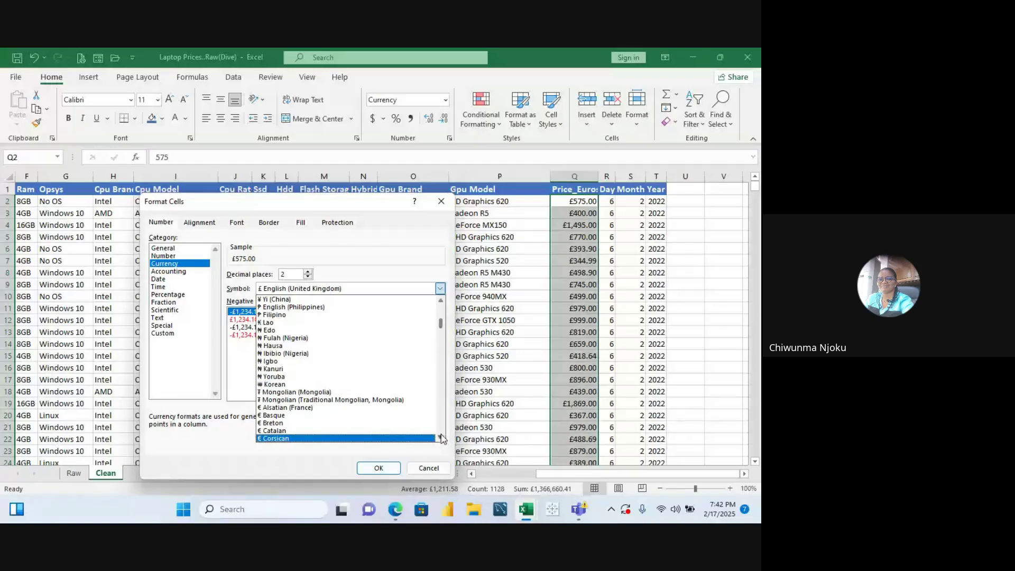
scroll(442, 438, down, 6)
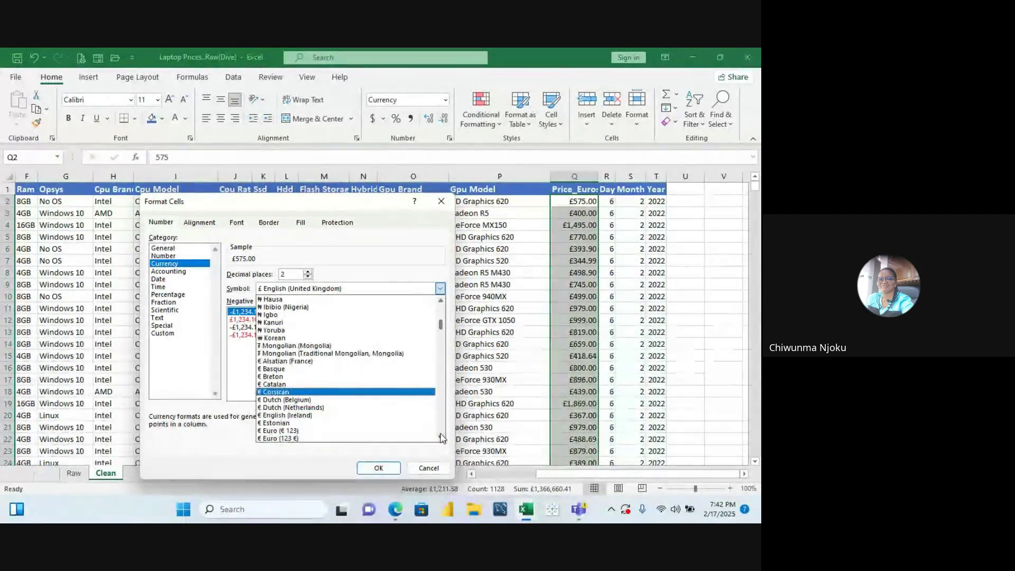
click(440, 438)
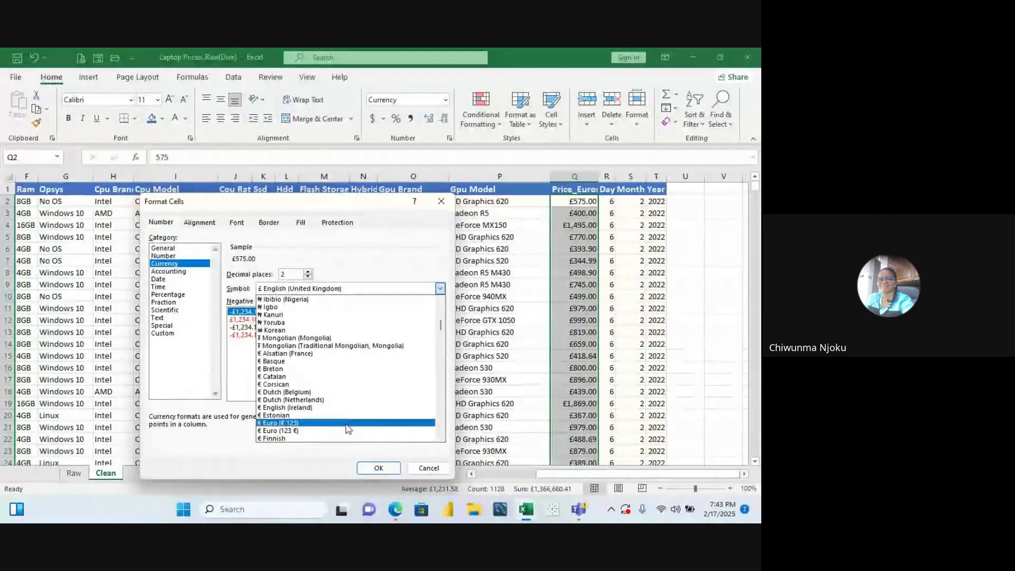
click(348, 424)
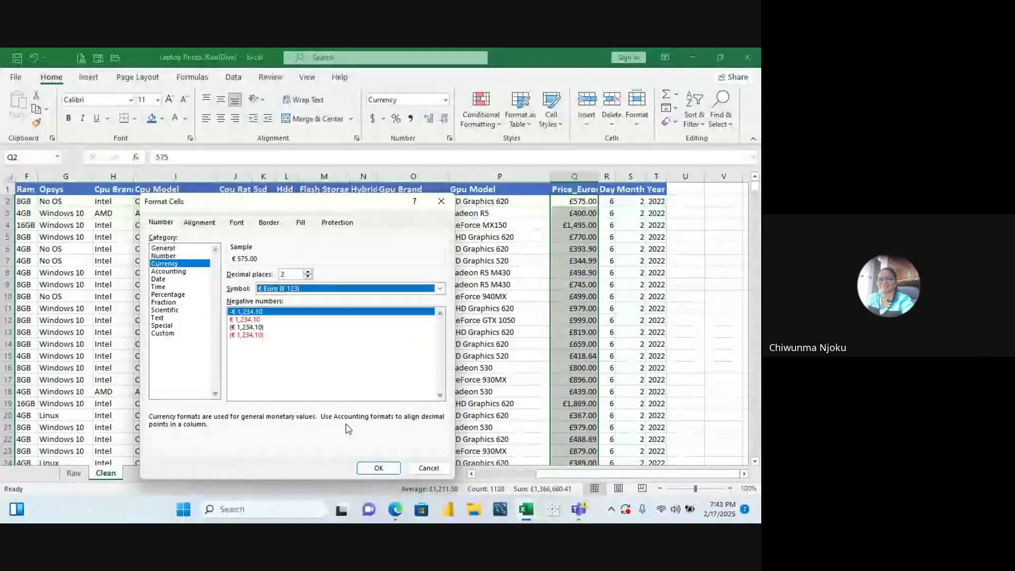
click(381, 469)
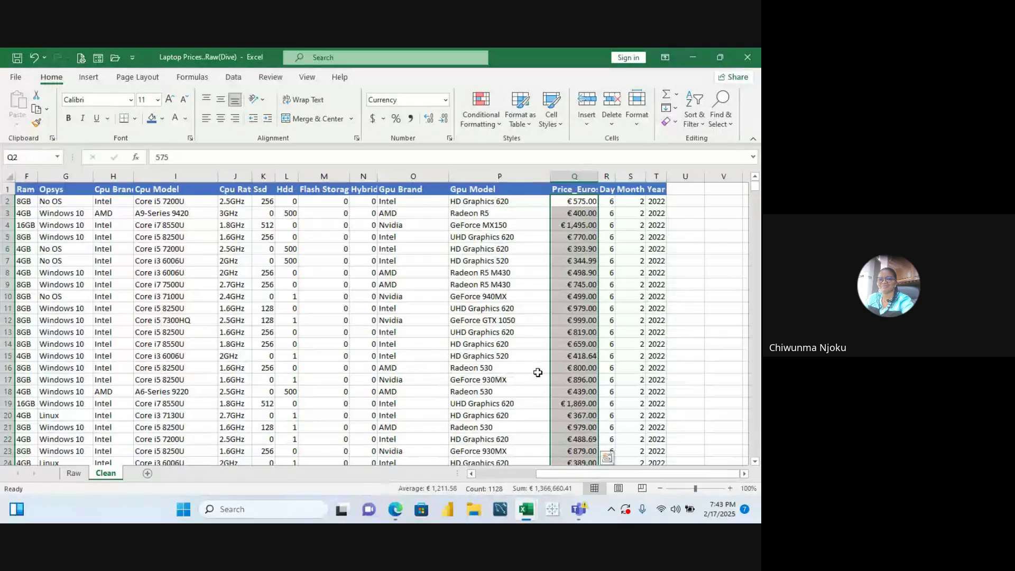
click(602, 200)
scroll(595, 201, down, 1)
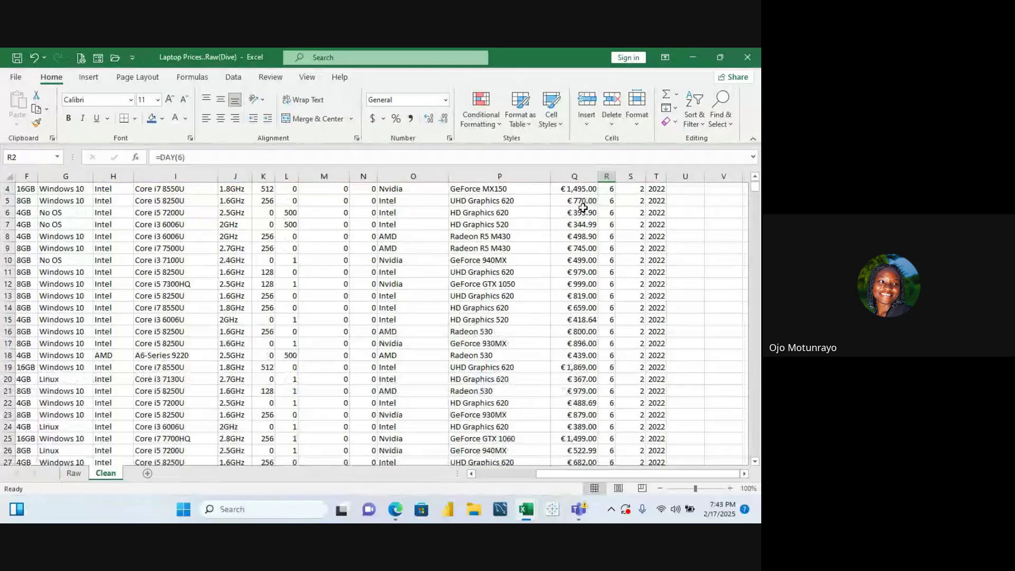
click(579, 204)
key(Up)
key(Up)
key(Up)
key(Up)
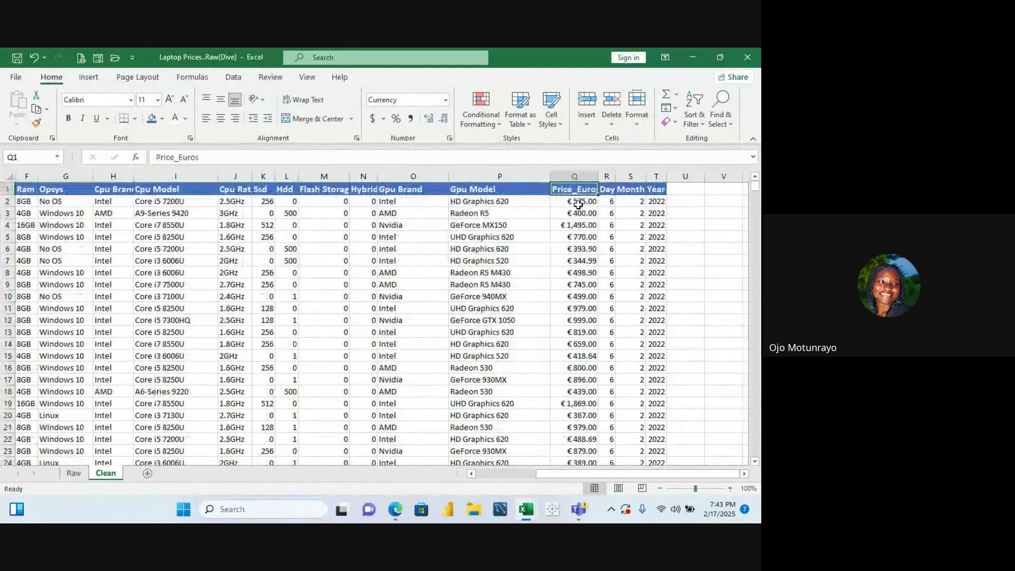
click(581, 204)
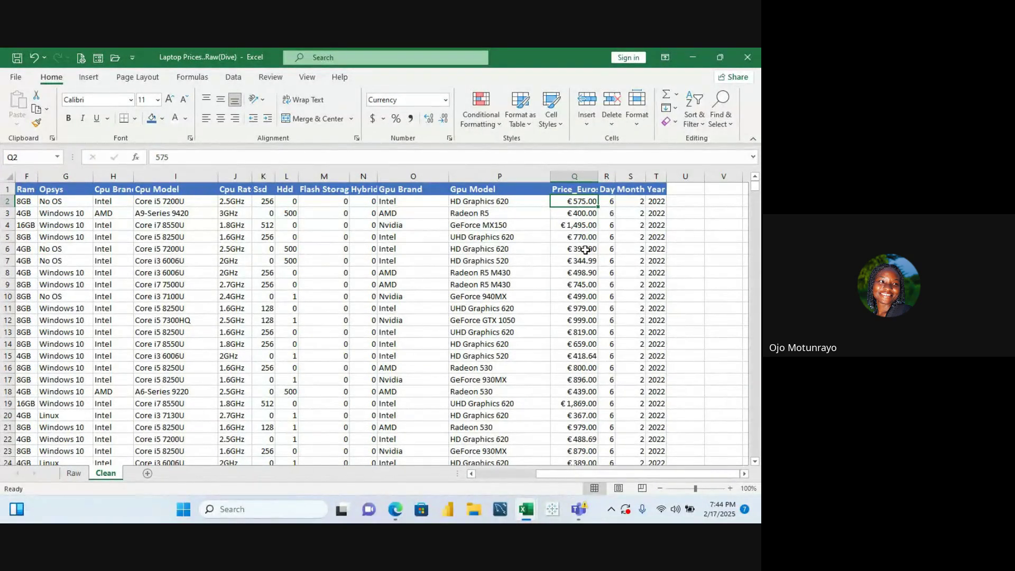
click(684, 189)
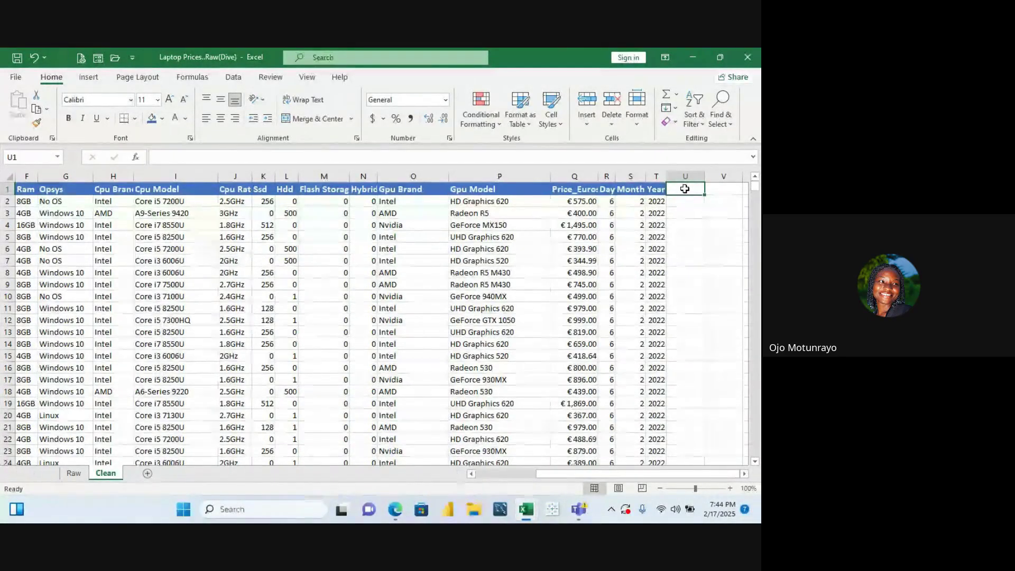
Enter =DATE(T2,S2,R2) in U2 to combine Year, Month and Day into 2/6/2022
click(687, 202)
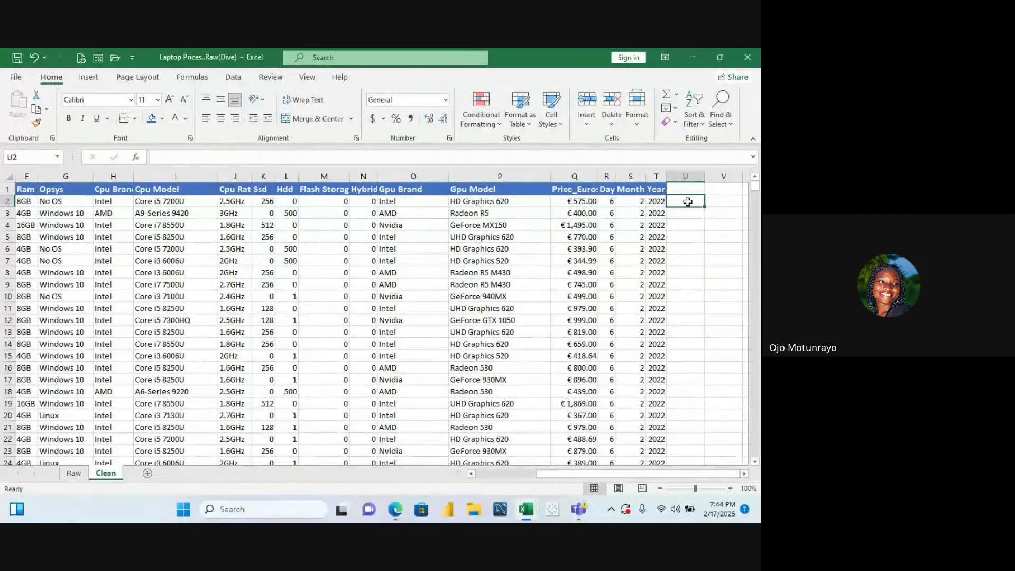
text(=d)
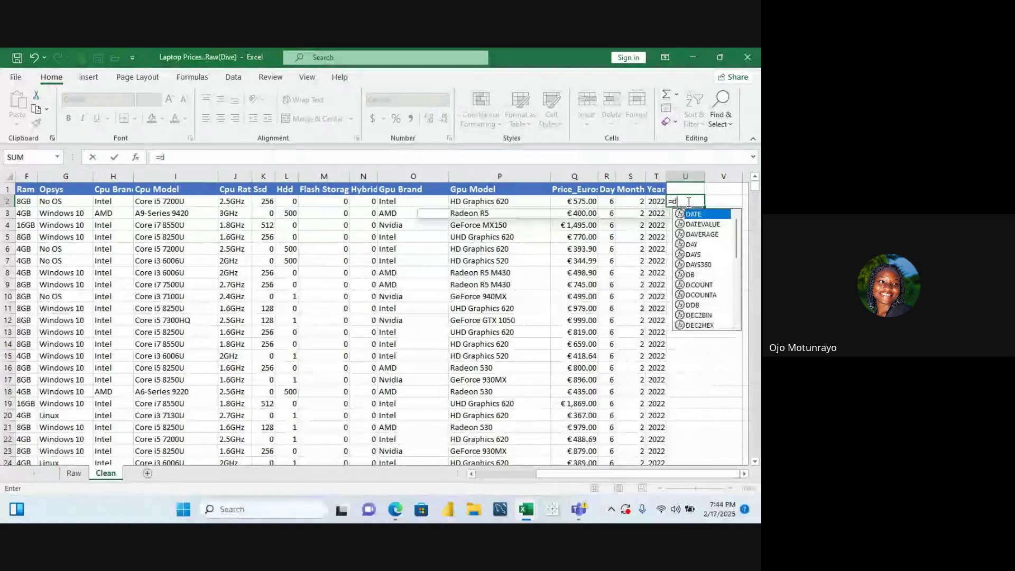
text(a)
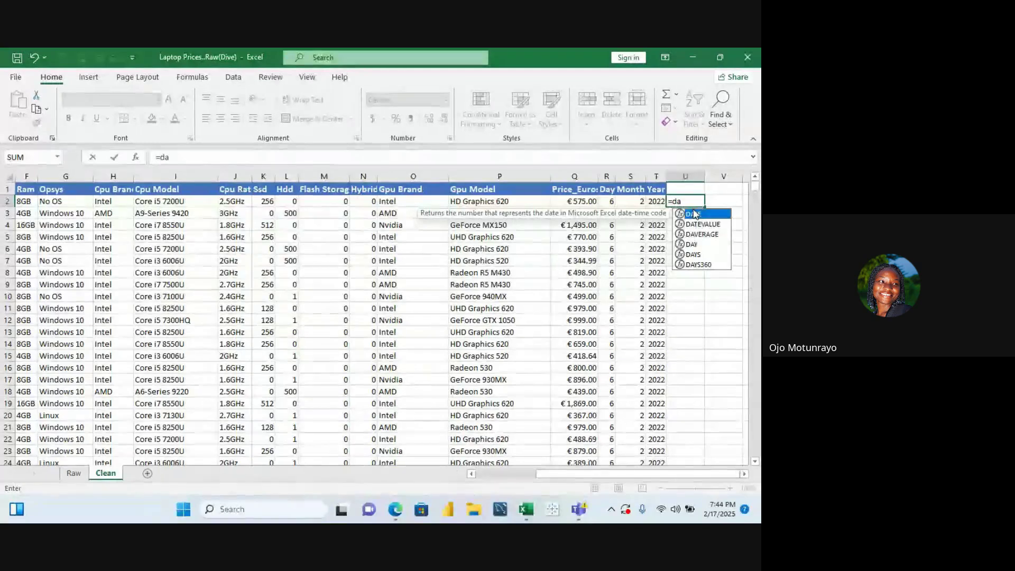
double_click(695, 214)
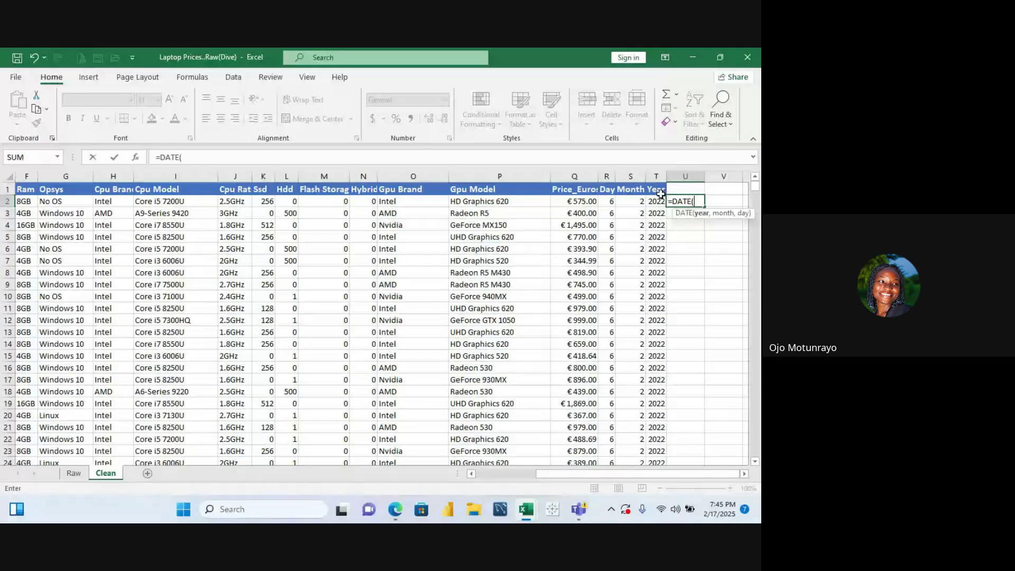
text(,)
click(633, 203)
text(,)
click(609, 201)
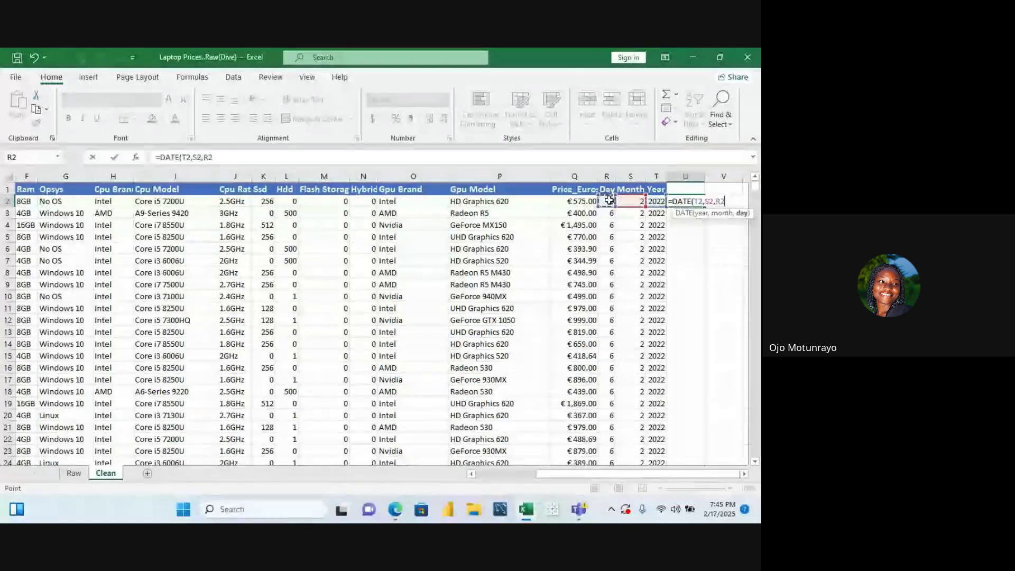
key(Return)
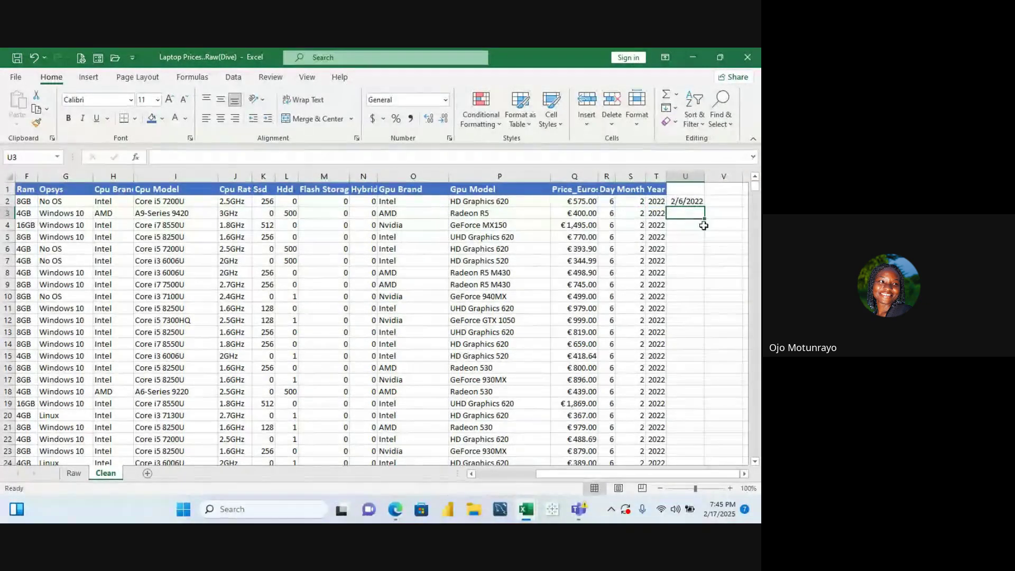
Fill the U2 DATE formula down column U and title U1 'Date'
click(688, 201)
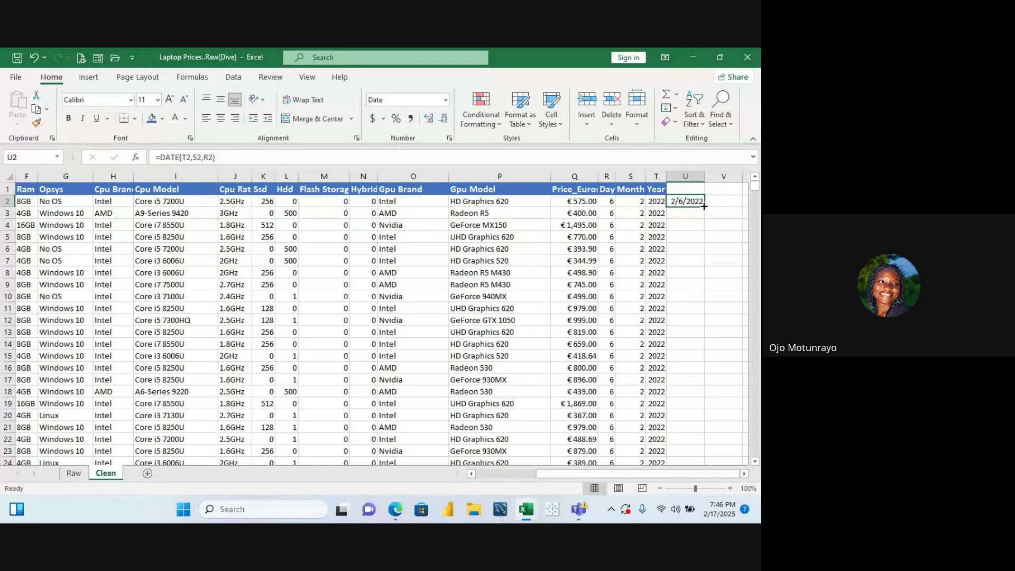
double_click(704, 206)
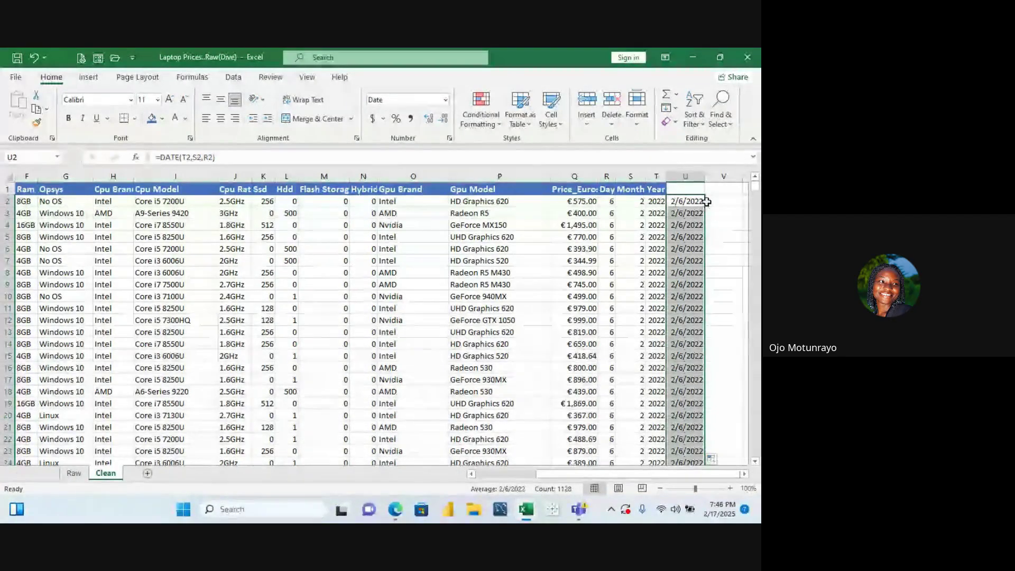
click(686, 189)
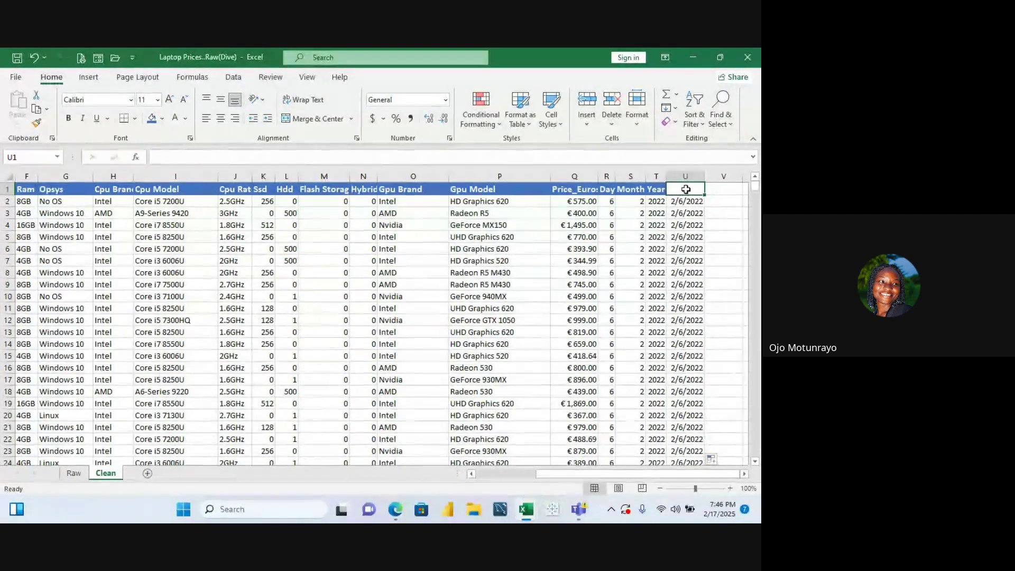
text(Date)
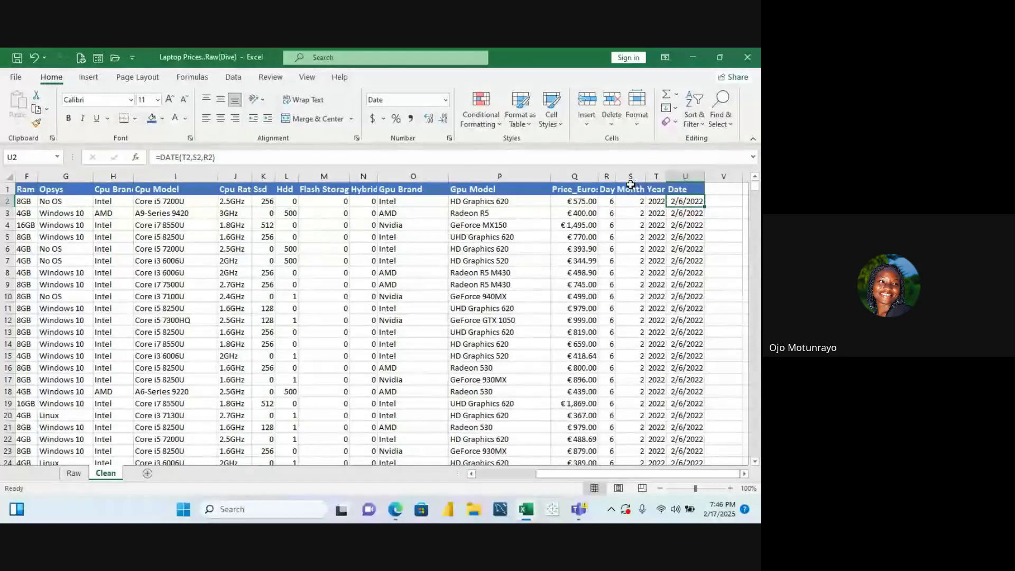
Copy column U and paste it back onto itself as plain values
click(608, 174)
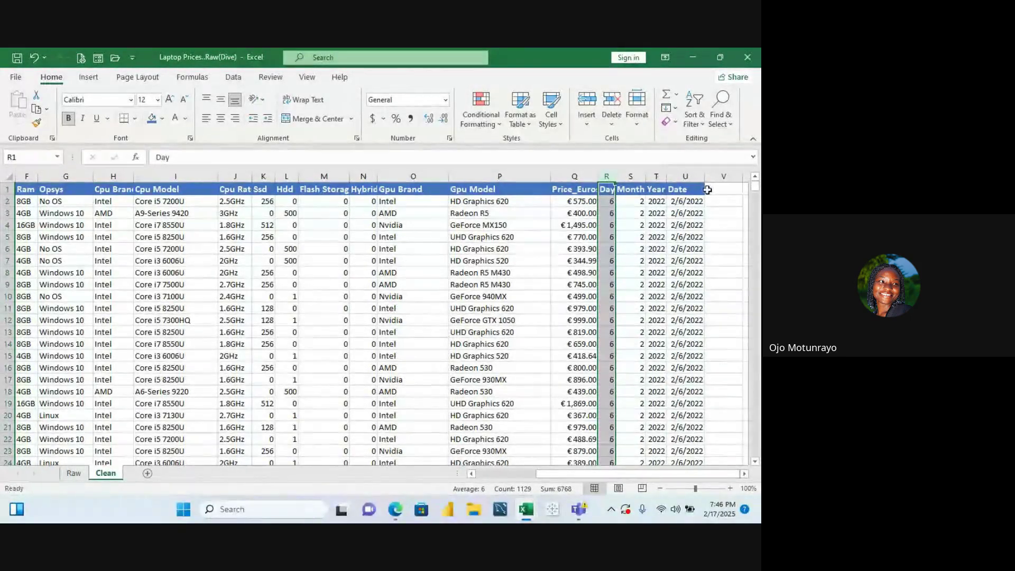
click(686, 177)
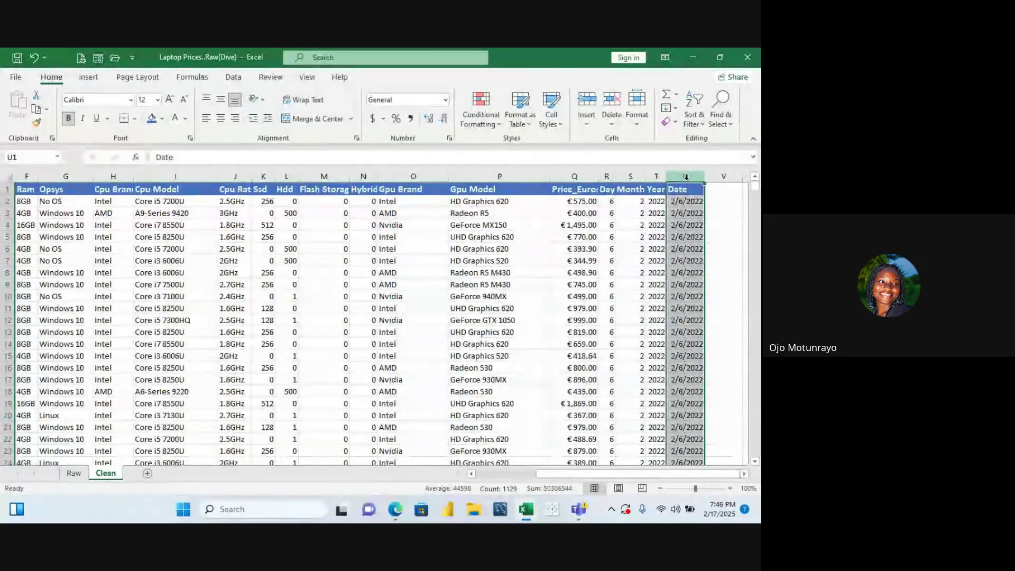
key(ctrl+c)
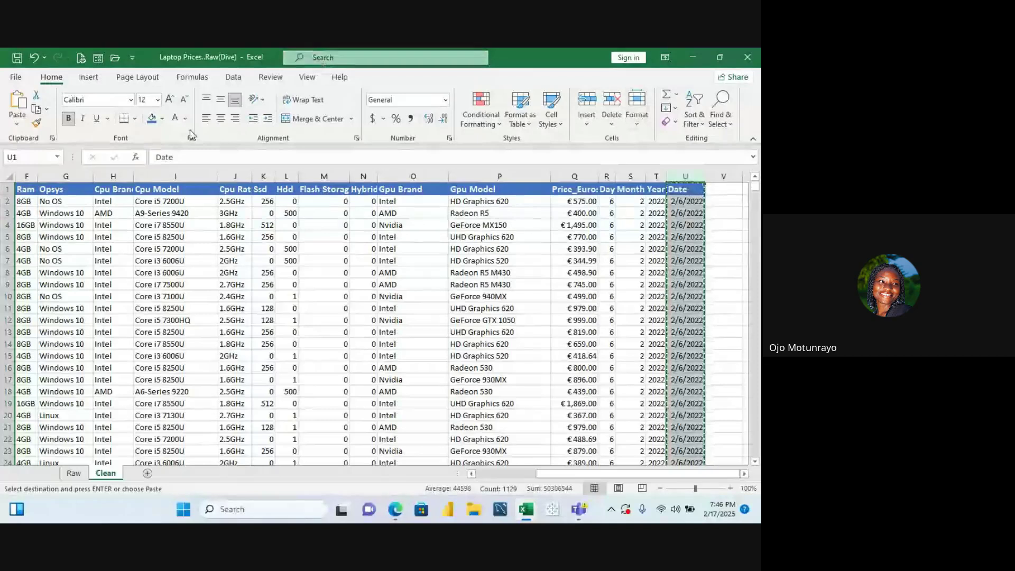
click(19, 124)
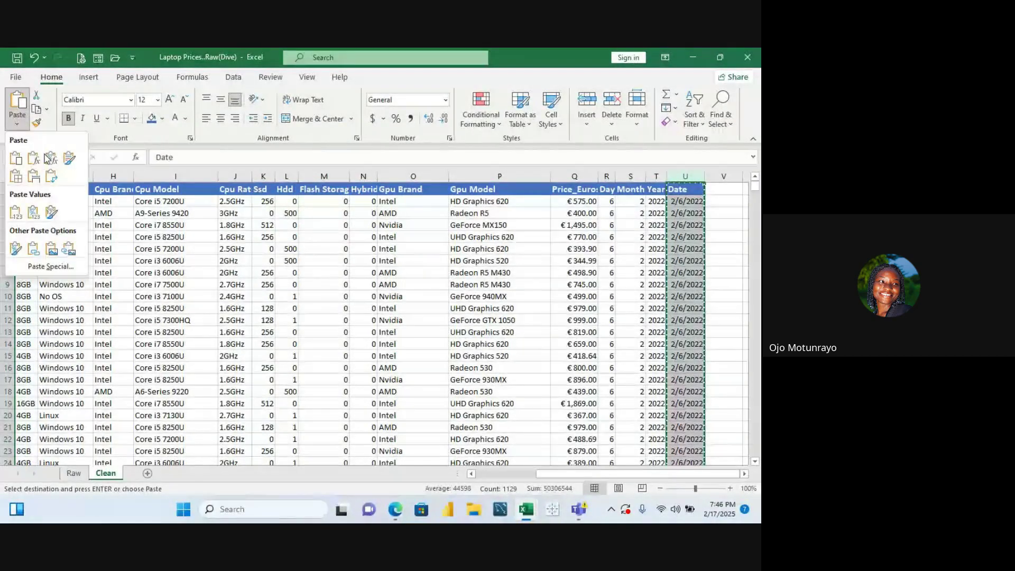
click(33, 214)
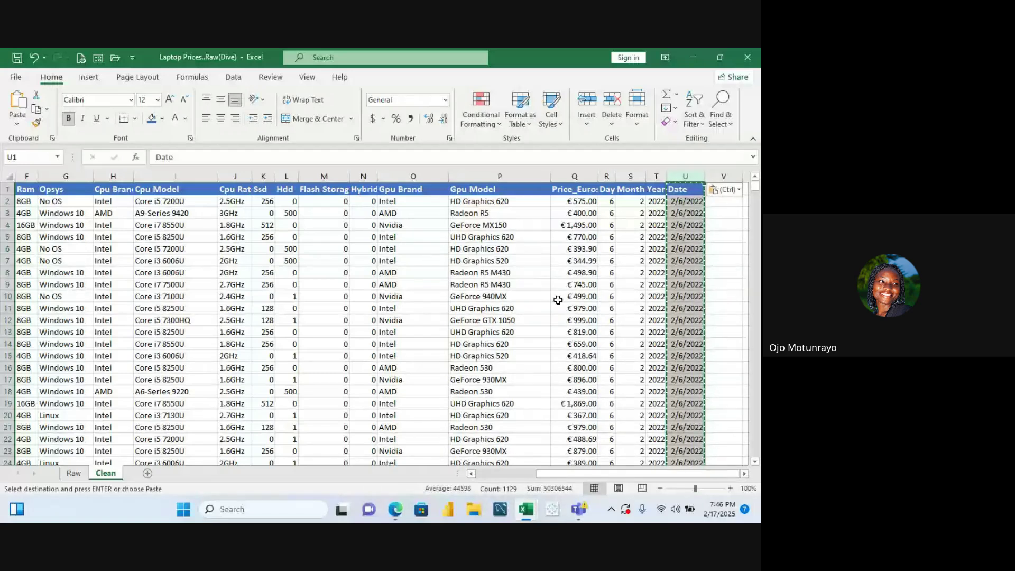
key(Escape)
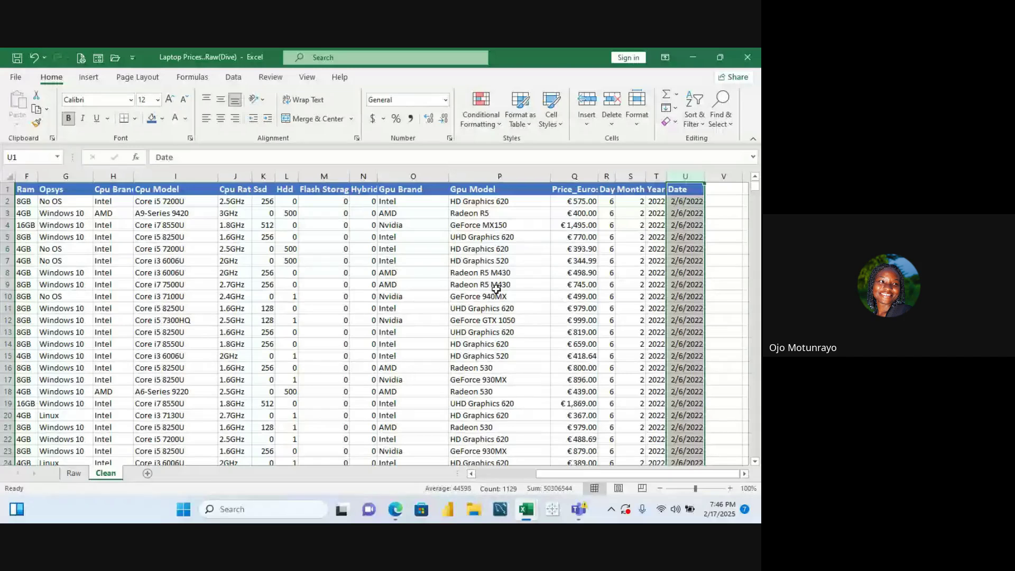
click(607, 176)
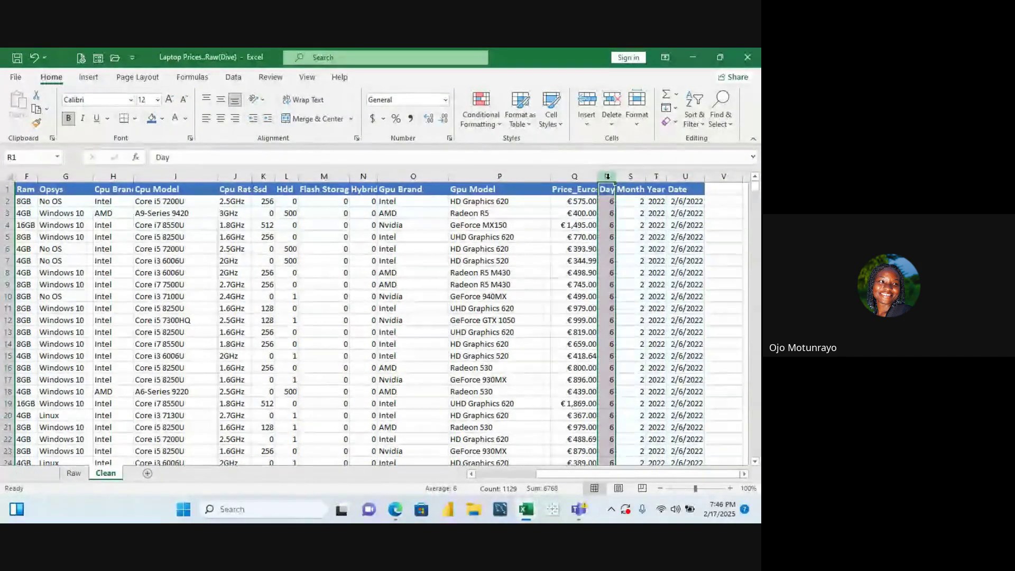
Delete the Day, Month and Year columns so Date sits in column R
right_click(607, 176)
click(664, 293)
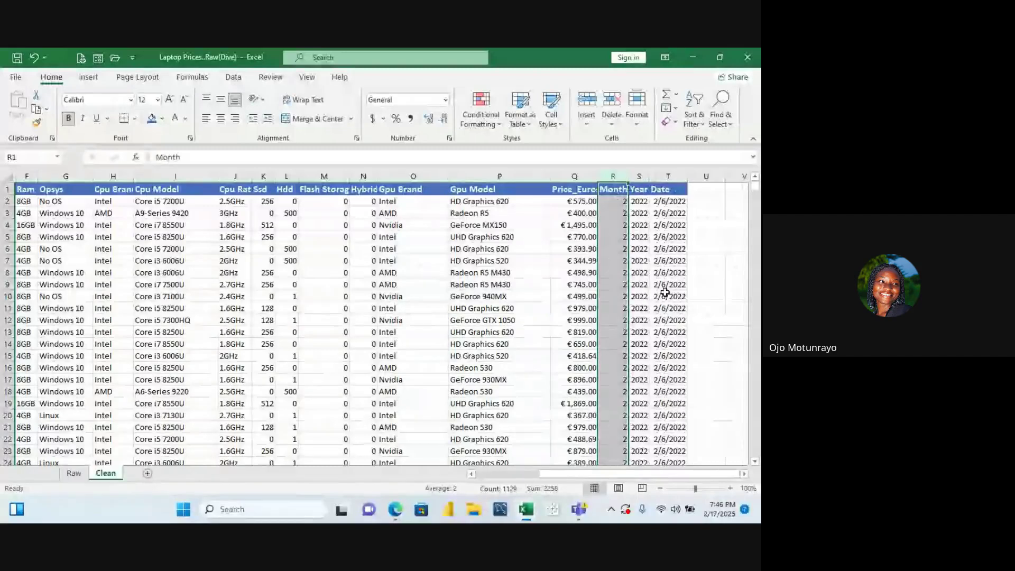
right_click(610, 175)
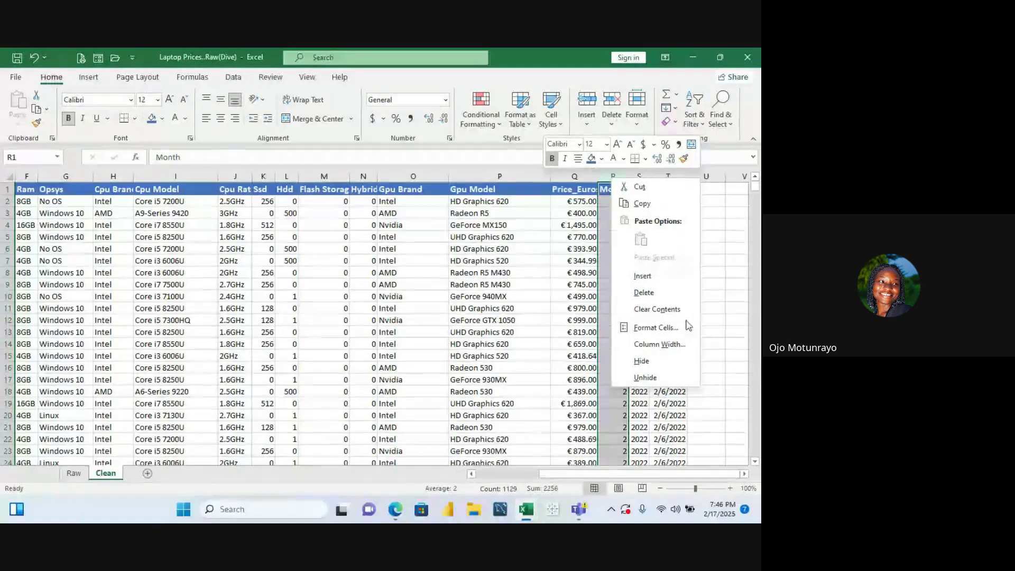
click(677, 289)
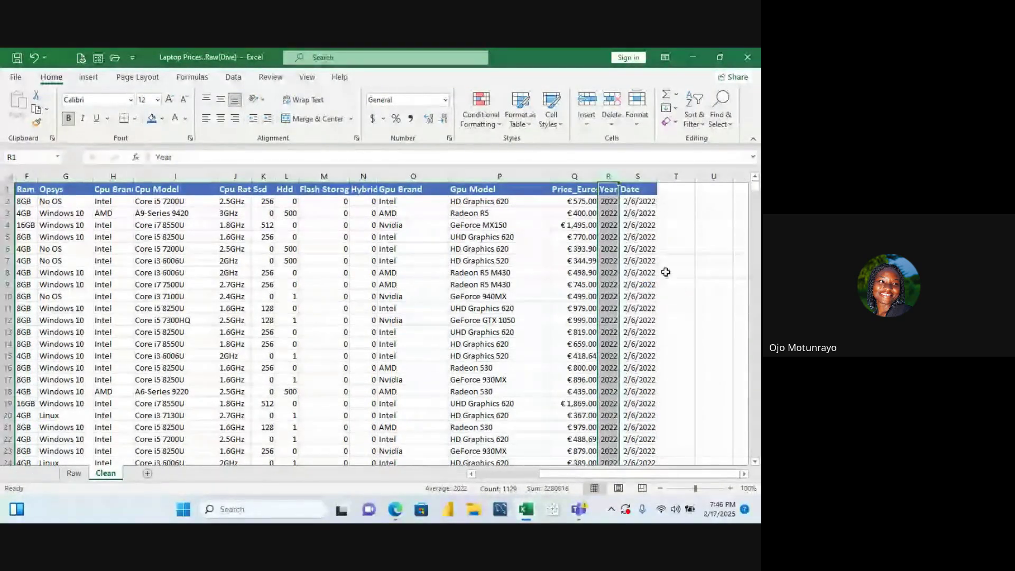
right_click(610, 178)
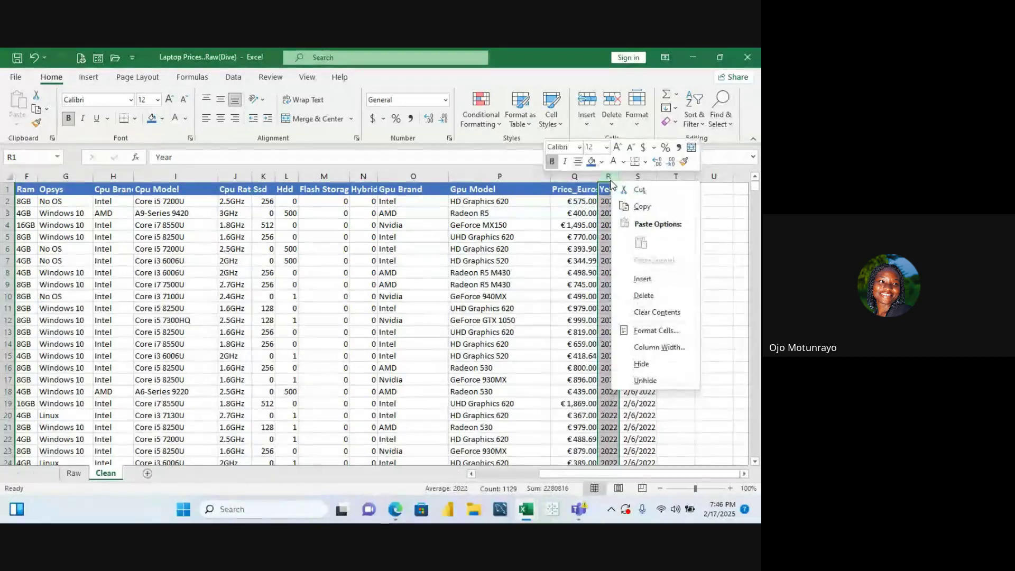
click(656, 294)
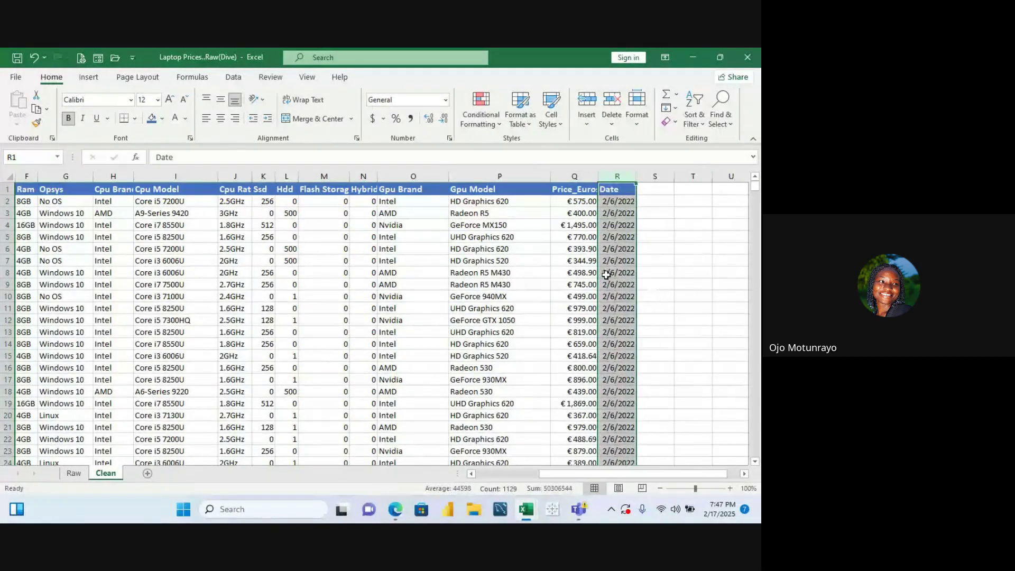
click(166, 215)
Move across row 3 and the header row to review the remaining columns
key(Left)
key(ctrl+Left)
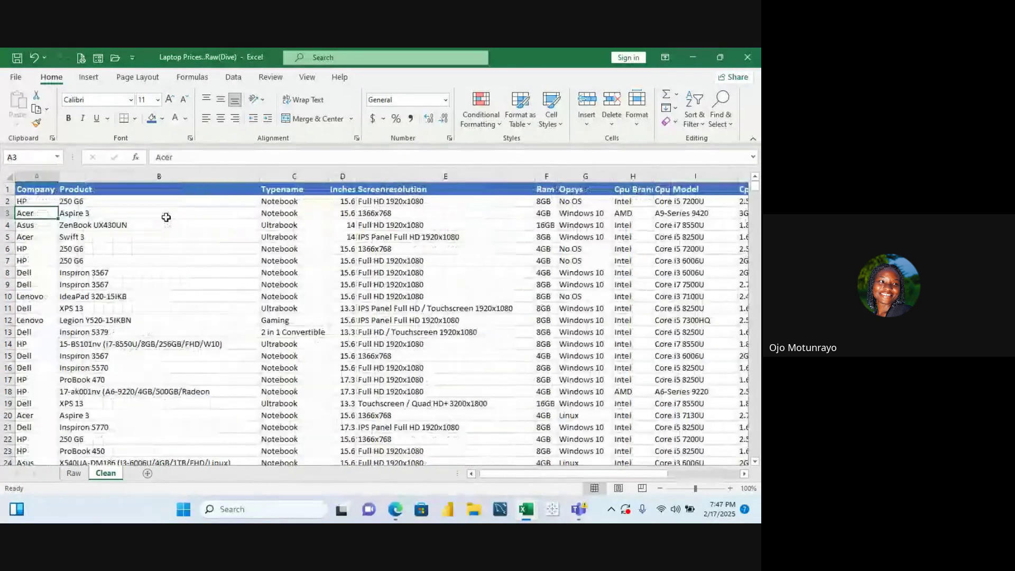
key(Right)
key(Right)
key(Right)
key(Right)
key(Right)
key(Right)
key(Right)
key(Right)
key(Right)
key(Right)
key(Right)
key(Right)
key(Right)
key(Right)
key(Right)
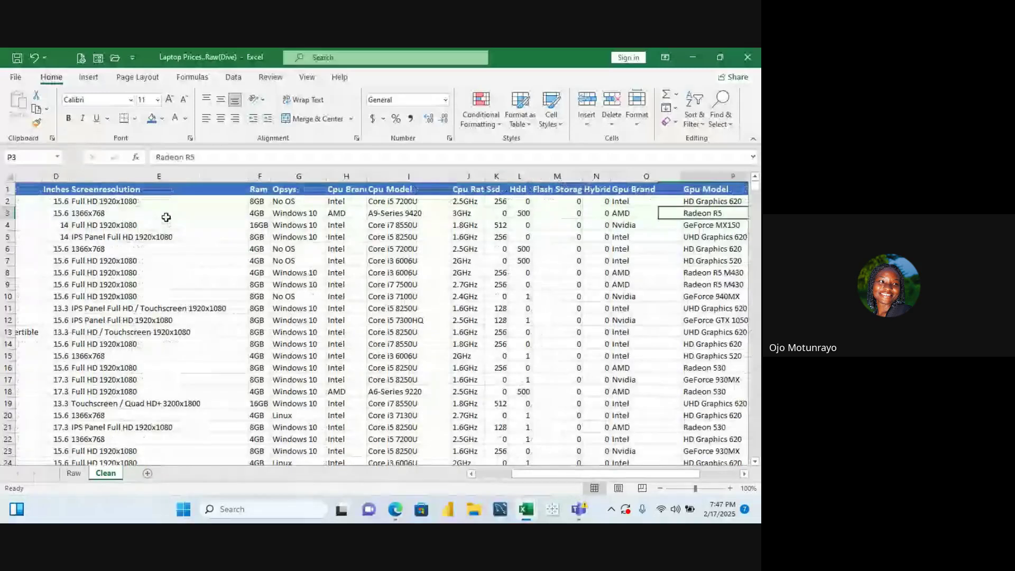
key(Right)
key(Right)
key(Left)
key(Left)
key(Left)
key(Left)
key(Left)
key(Left)
key(Left)
key(Left)
key(Left)
key(Left)
key(Left)
key(Left)
key(Left)
key(Left)
key(Left)
key(Left)
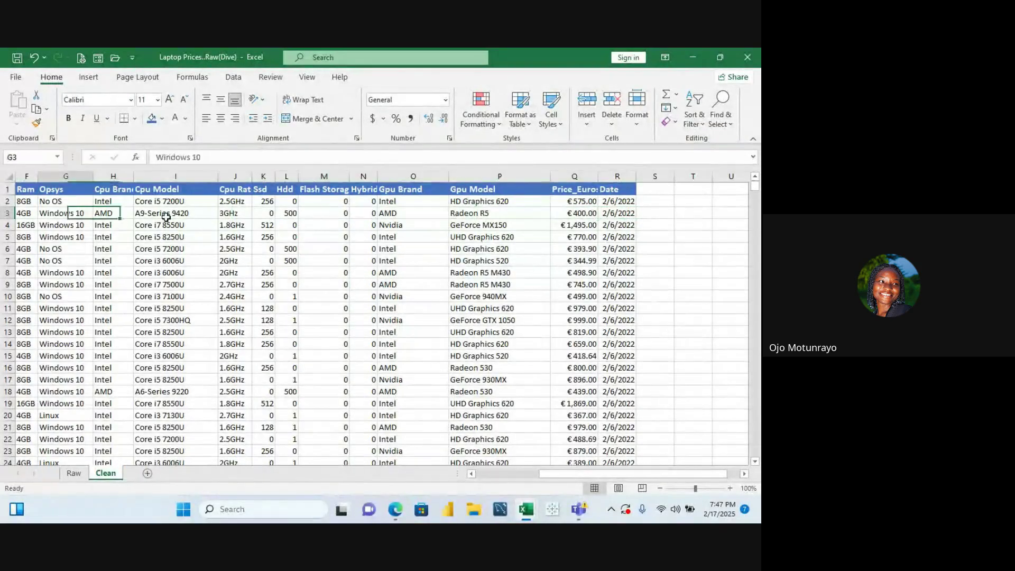
key(Right)
key(Right)
key(Right)
key(Right)
key(Right)
key(Right)
key(Right)
key(Right)
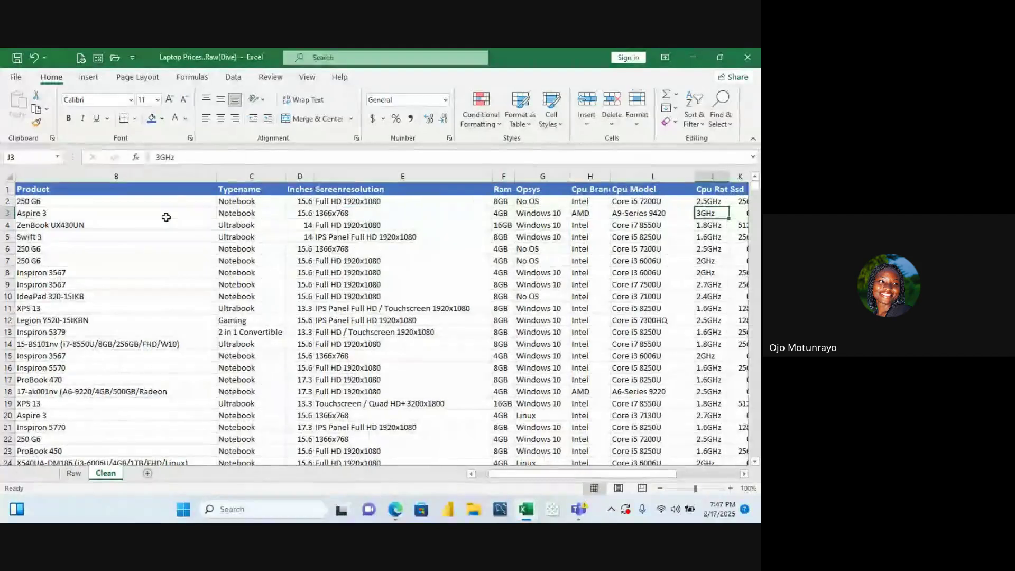
click(115, 194)
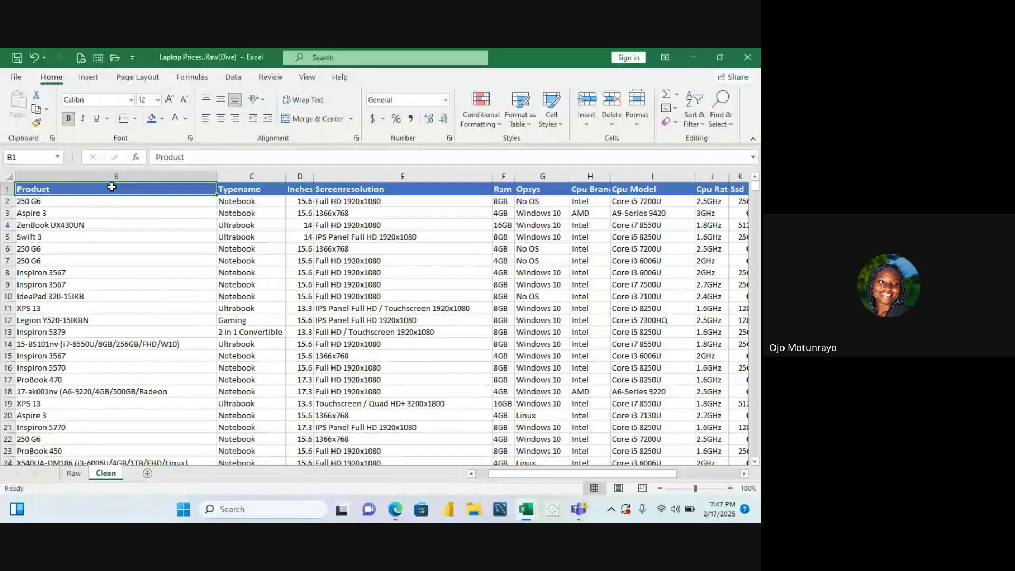
key(Right)
key(Right)
key(Right)
key(Right)
key(Right)
key(Right)
key(Right)
key(Right)
key(Right)
key(Right)
key(Right)
key(Right)
key(Right)
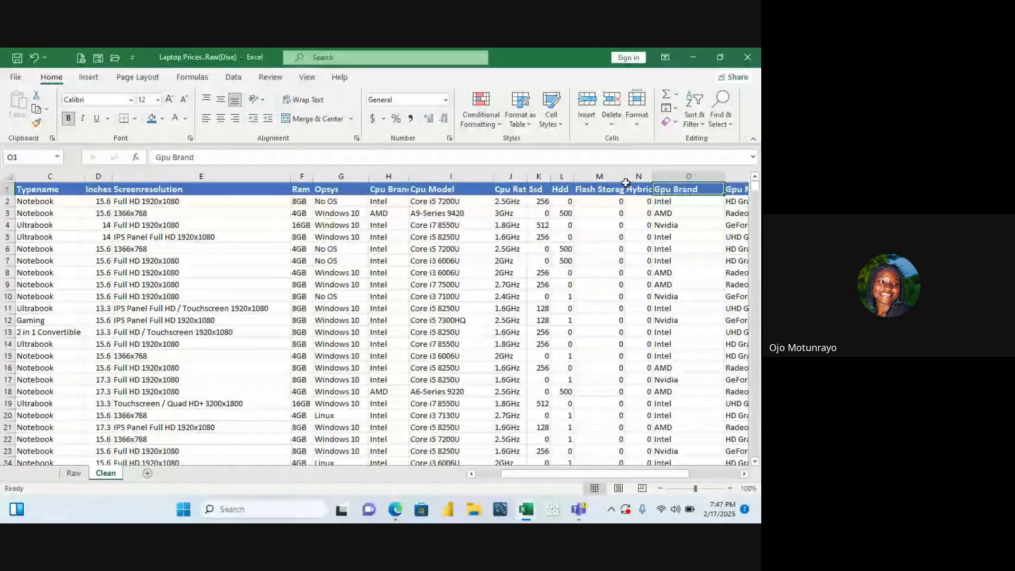
Widen the Flash Storage and Hybrid columns to fit their headers
drag(626, 180, 657, 180)
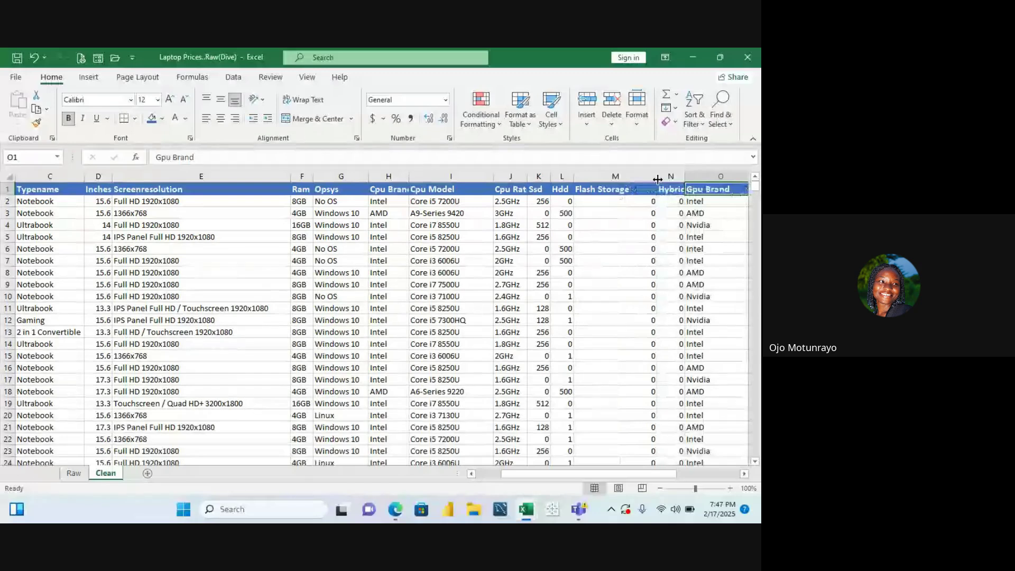
drag(685, 181, 694, 179)
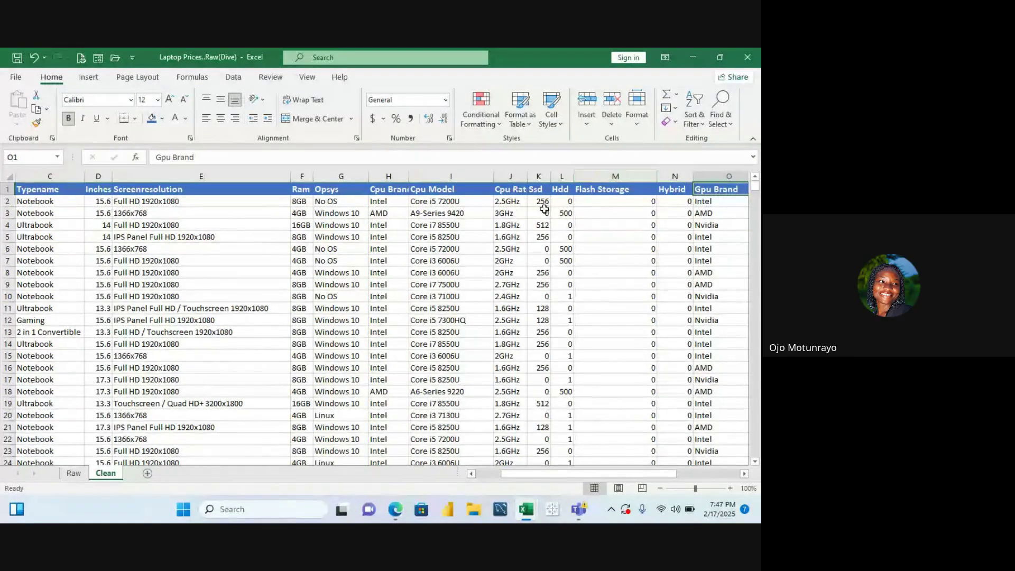
click(37, 192)
key(Left)
key(Left)
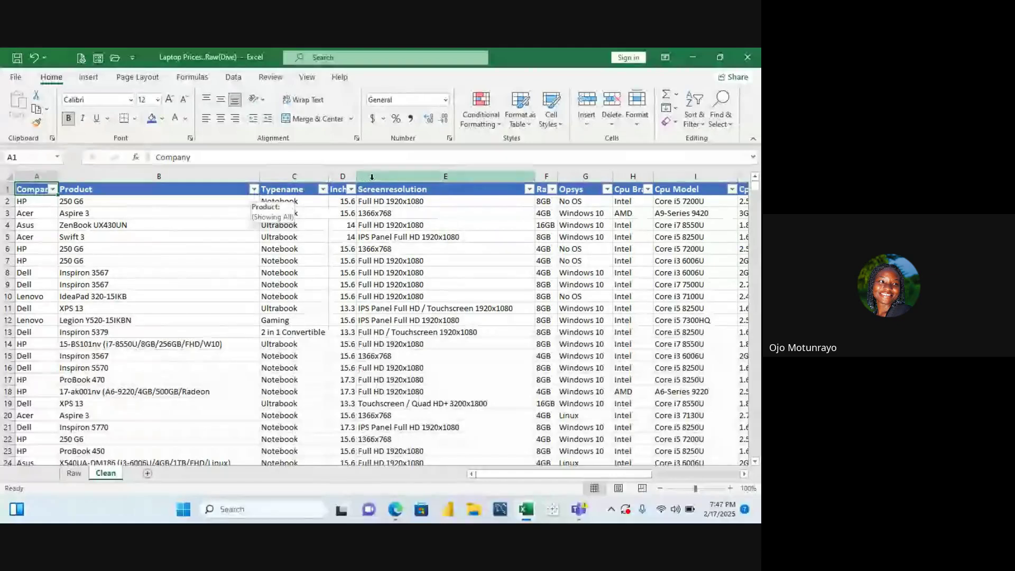
Inspect the Flash Storage and Hybrid filter drop-downs, closing them without changes
key(Down)
key(Right)
key(Right)
key(Right)
key(Right)
key(Right)
key(Right)
key(Right)
key(Right)
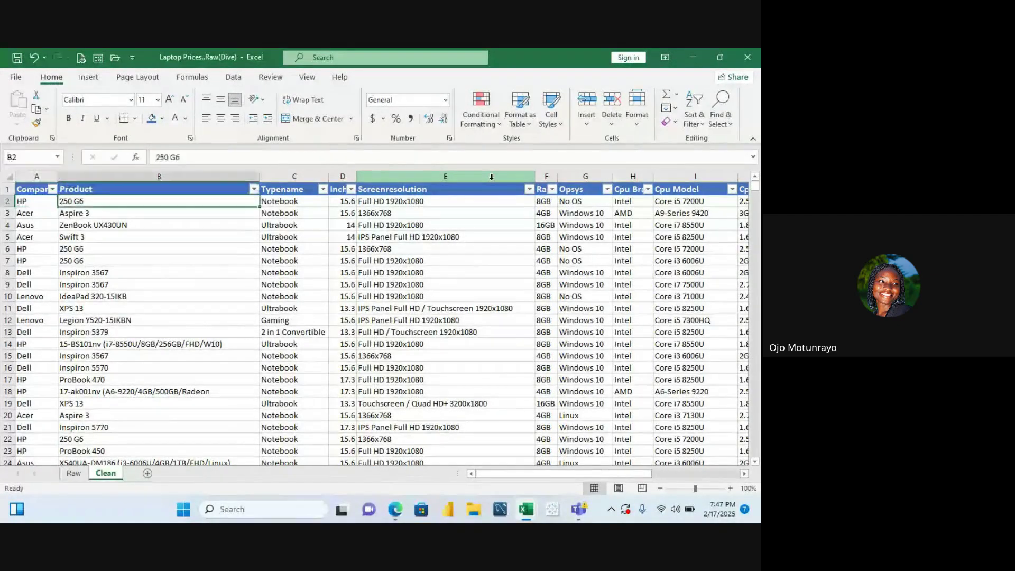
key(Right)
key(Right)
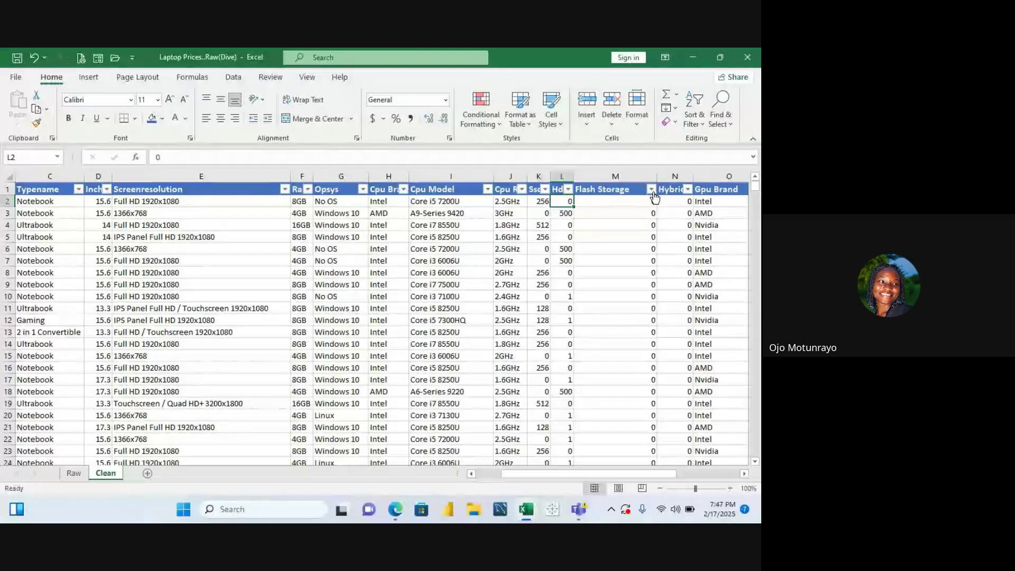
click(653, 190)
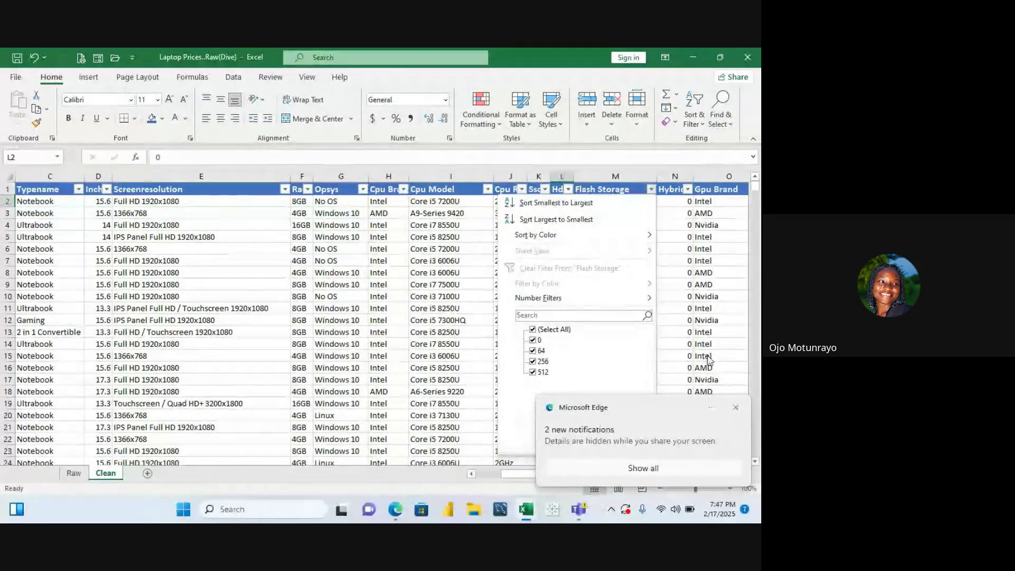
click(736, 408)
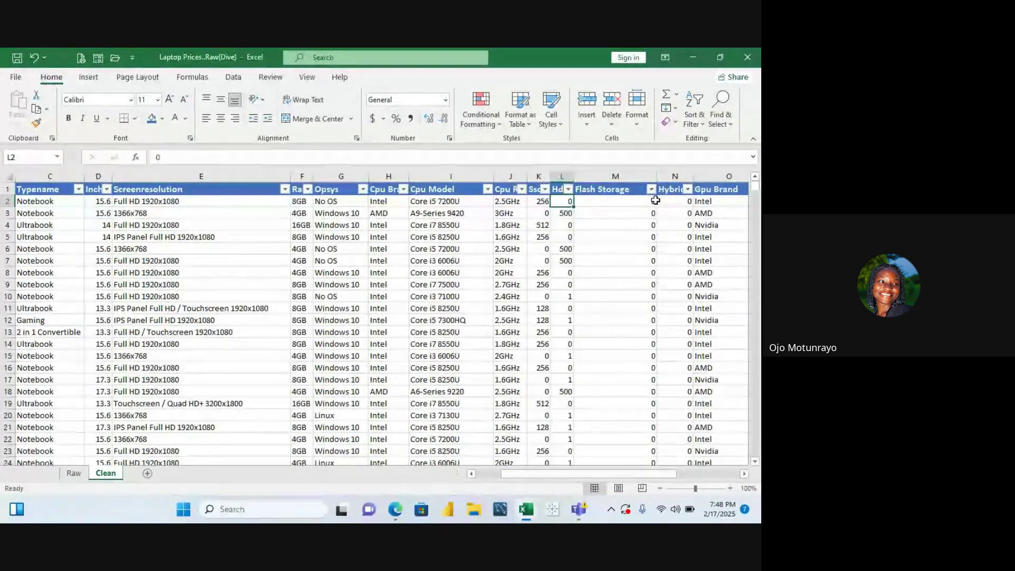
click(652, 189)
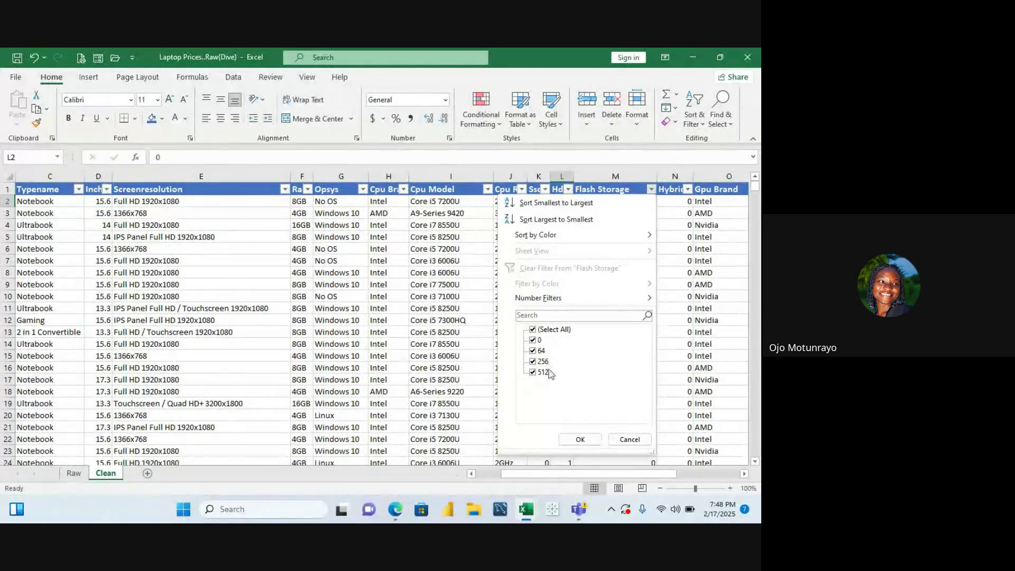
click(580, 439)
click(687, 189)
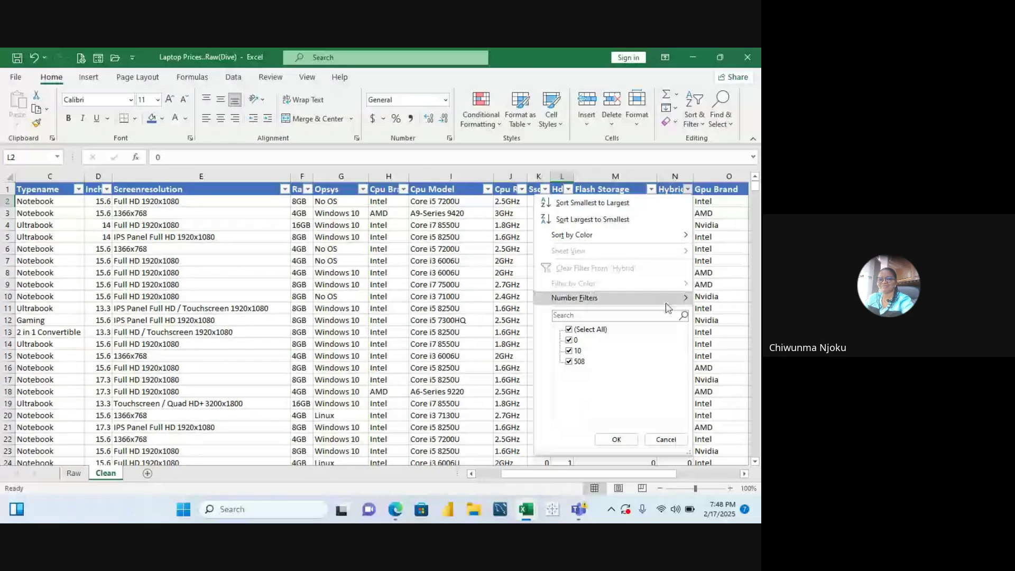
click(626, 438)
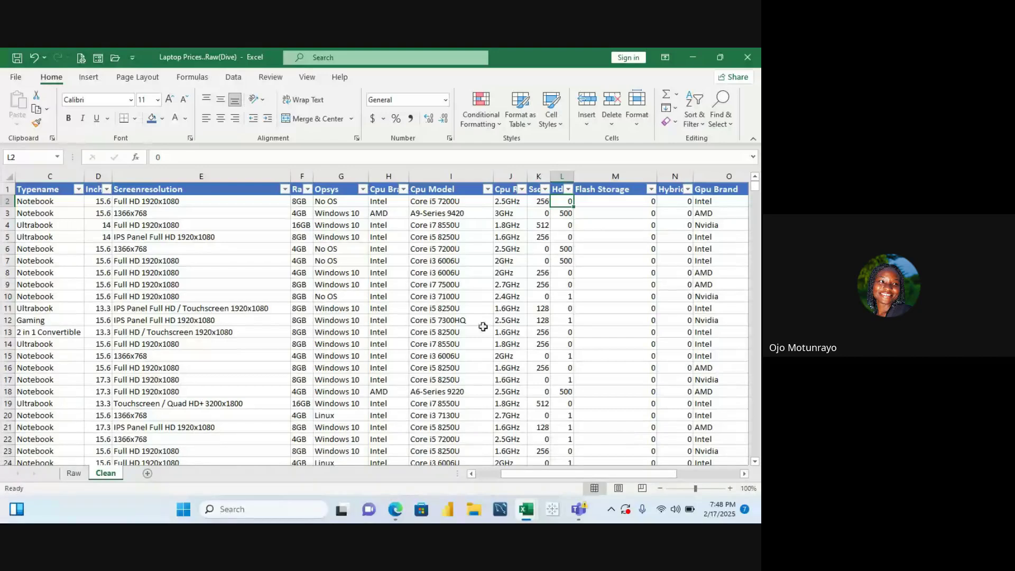
Turn off AutoFilter with Ctrl+Shift+L to remove the header filter buttons
click(140, 286)
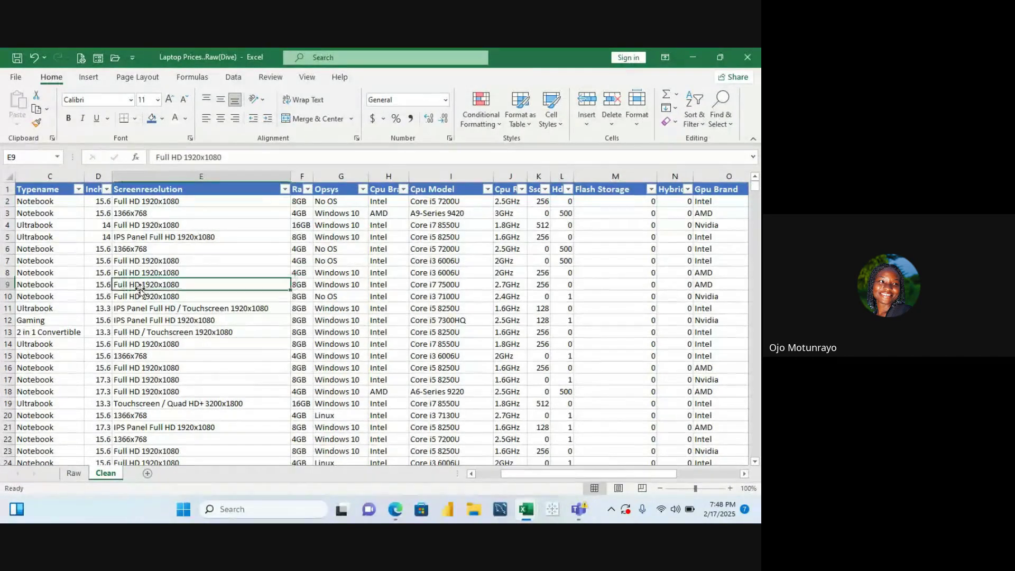
key(Left)
key(Left)
key(Left)
key(Left)
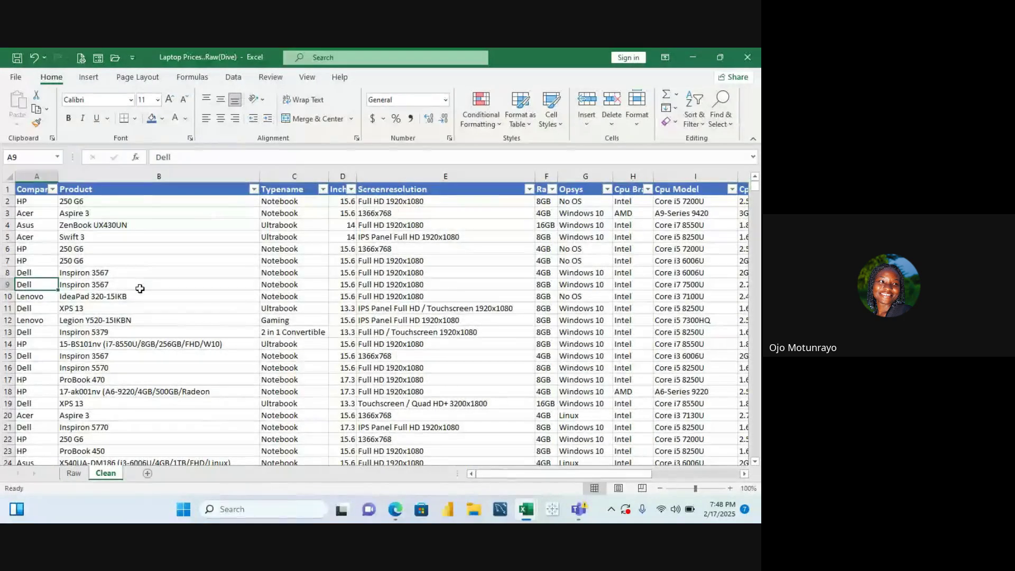
key(Up)
key(Up)
key(Up)
key(Up)
key(Up)
key(Up)
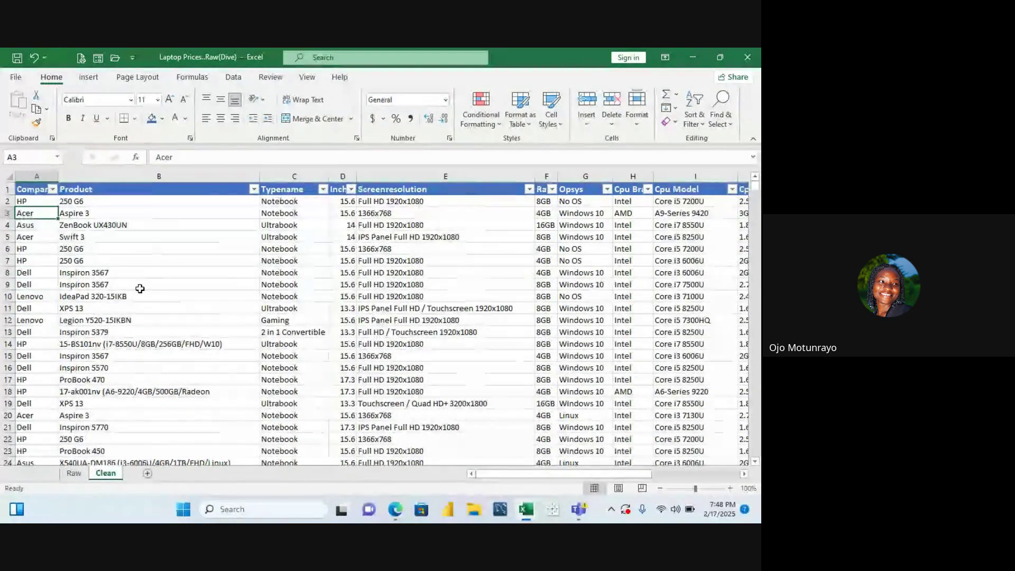
key(ctrl+shift+l)
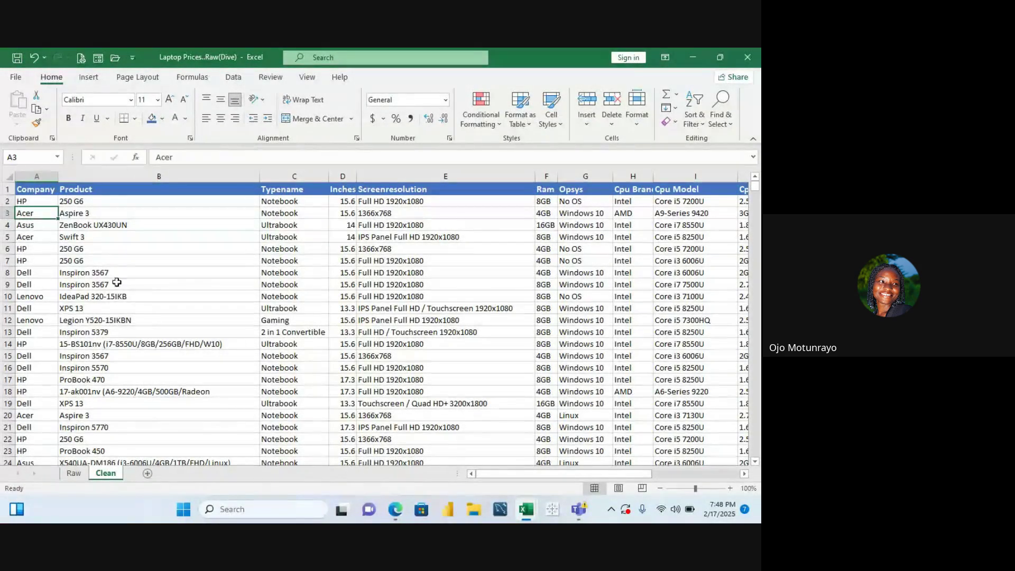
Select the whole table and hide the sheet gridlines
click(41, 190)
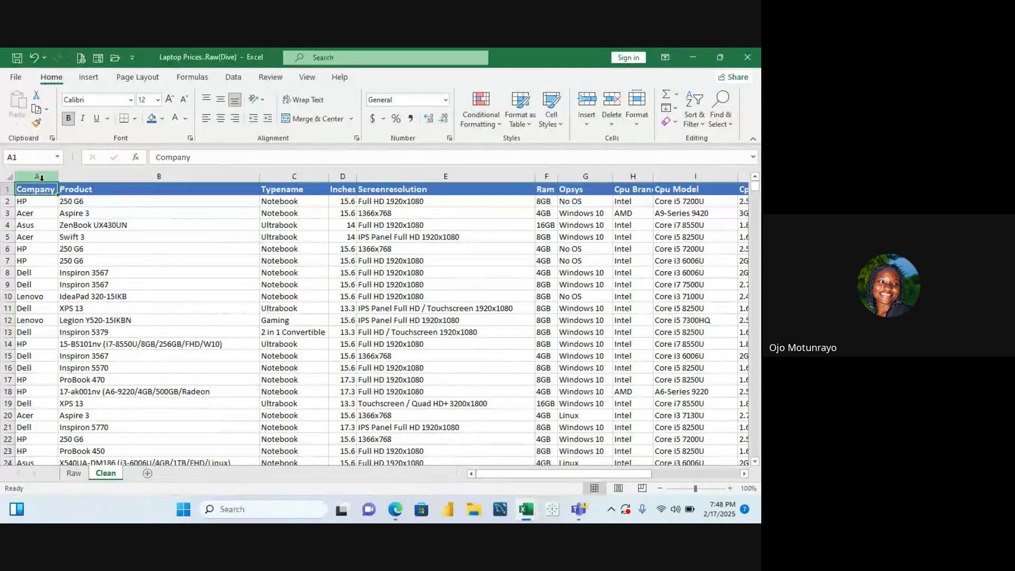
click(41, 177)
key(Right)
key(Right)
key(Right)
key(Right)
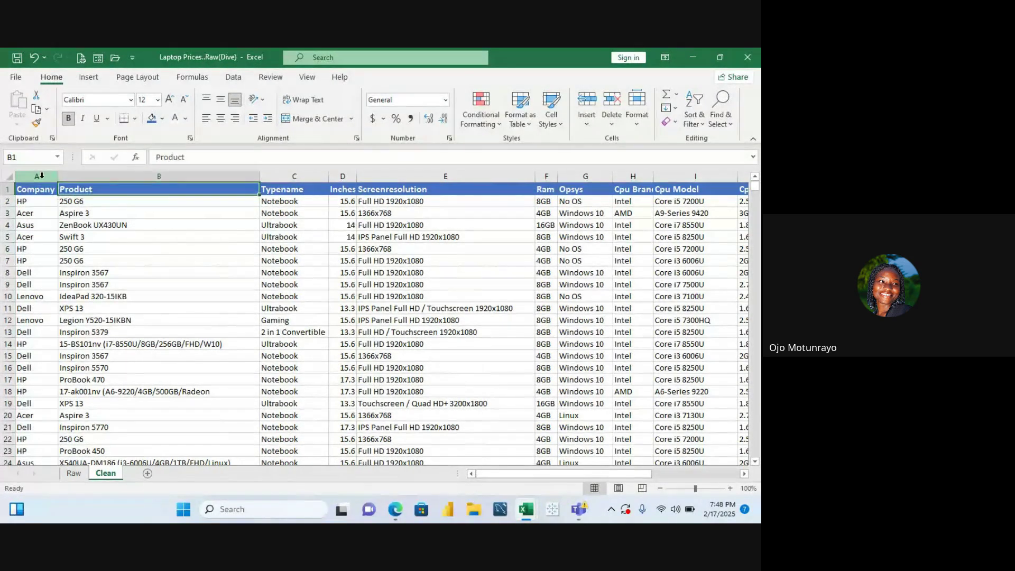
click(196, 203)
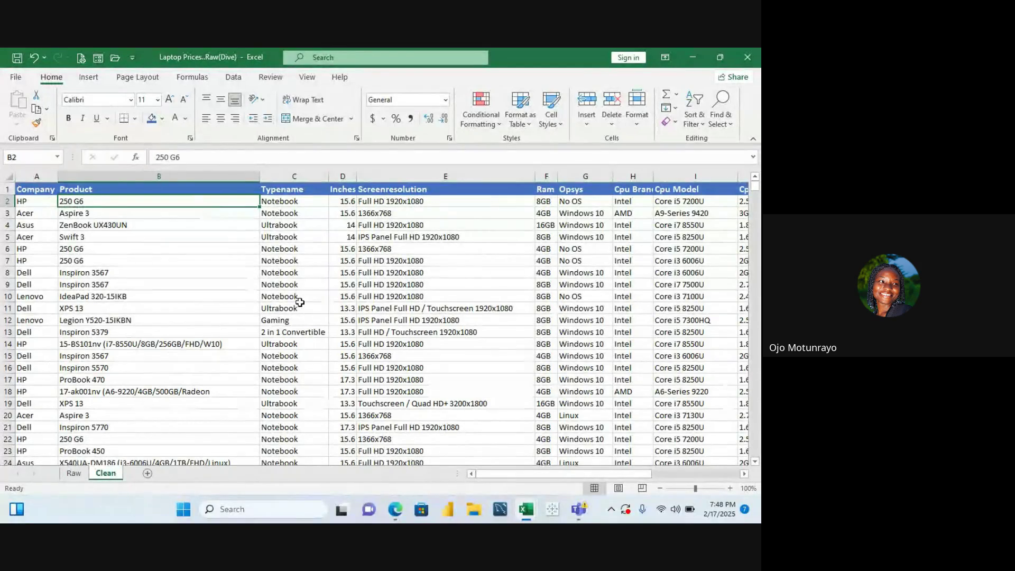
click(336, 236)
click(438, 248)
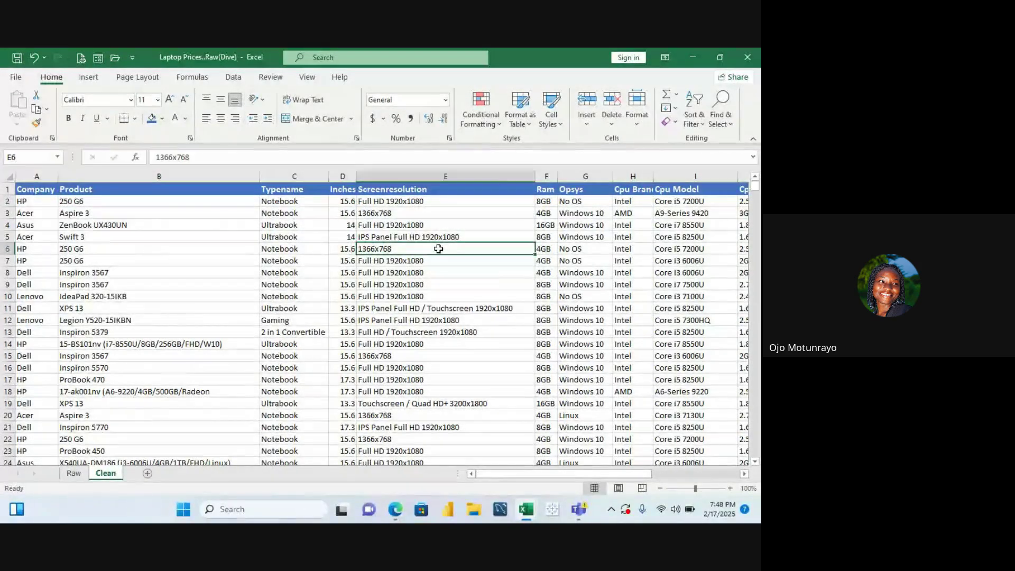
key(ctrl+a)
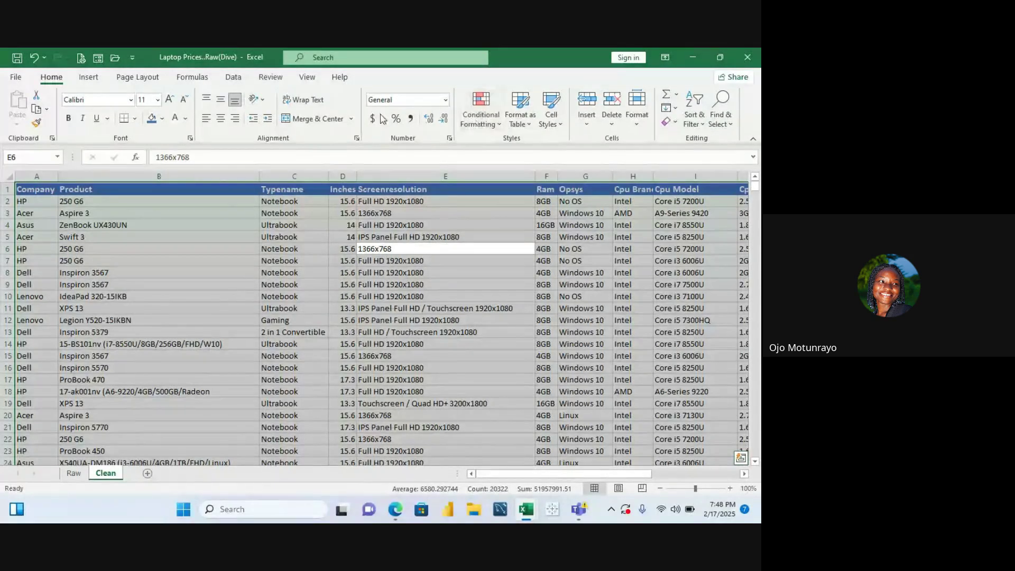
click(307, 78)
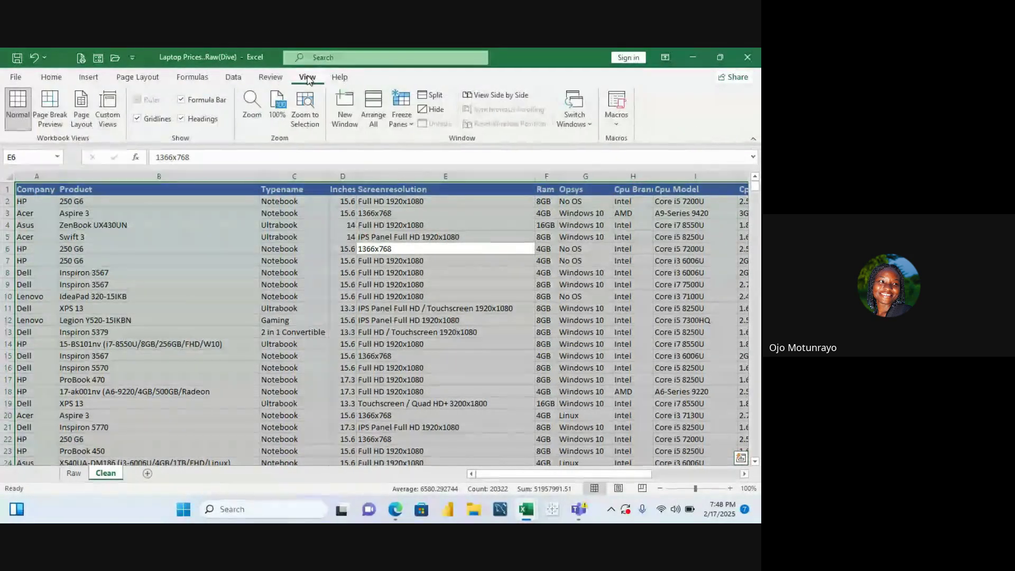
click(157, 120)
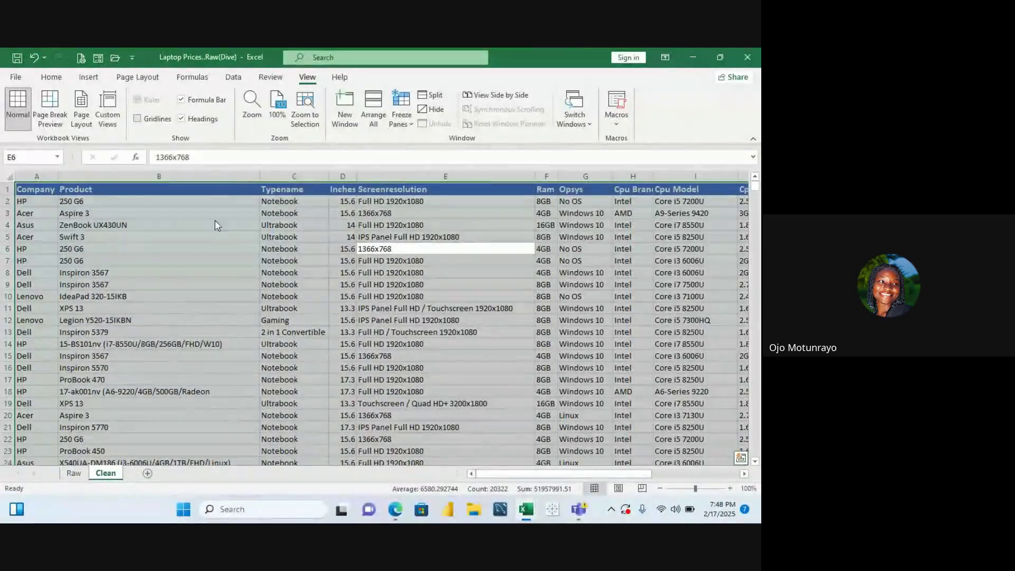
Widen the Inches column, then switch the gridlines back on
click(246, 342)
click(497, 264)
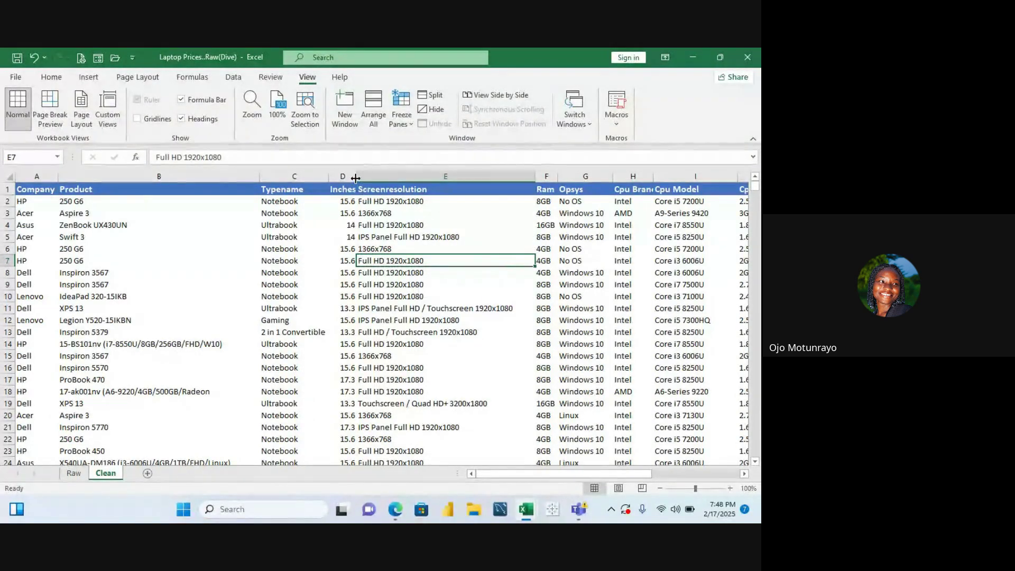
drag(356, 178, 370, 178)
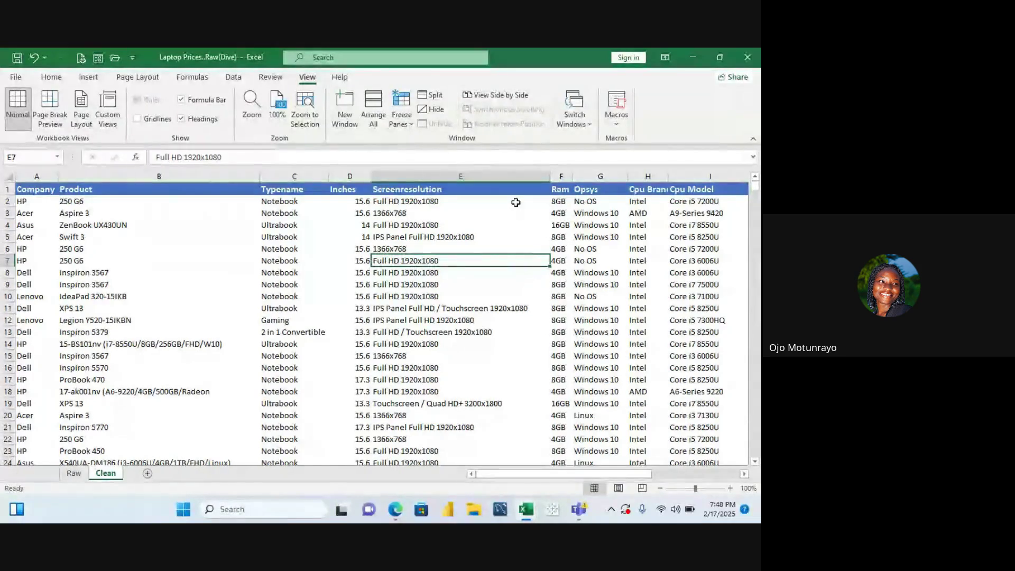
click(402, 199)
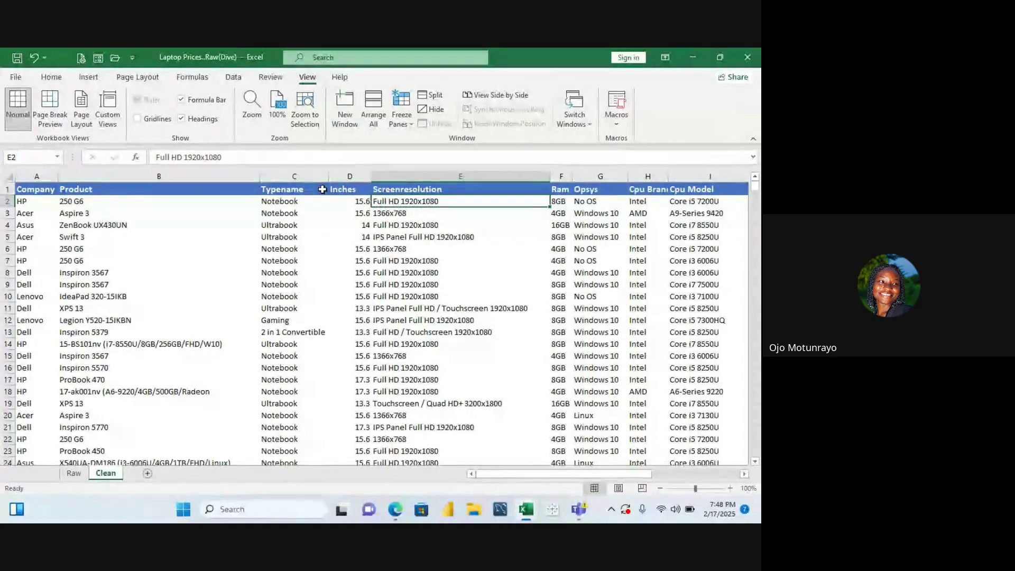
click(137, 118)
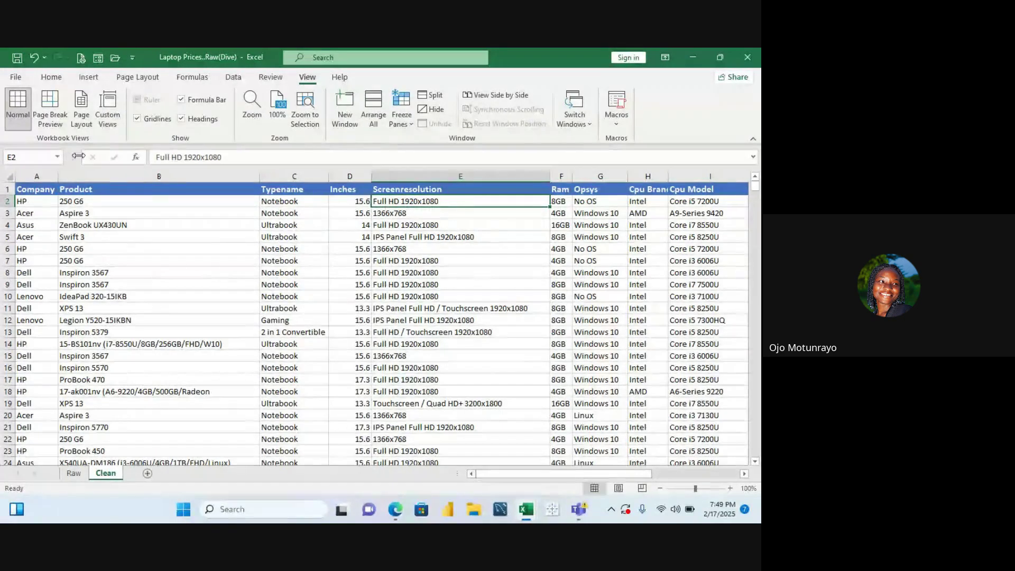
click(38, 215)
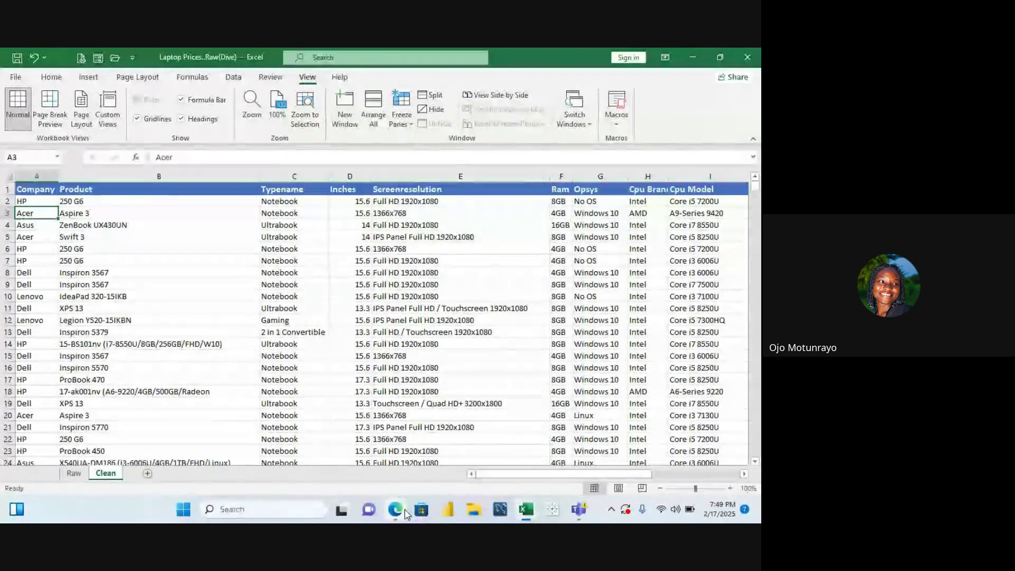
mouse_move(407, 514)
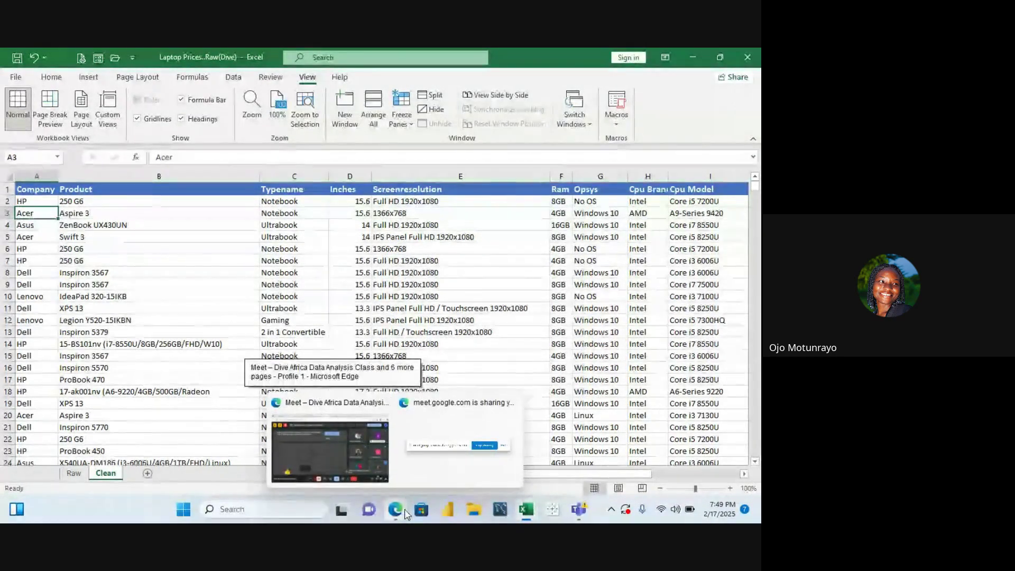
click(361, 470)
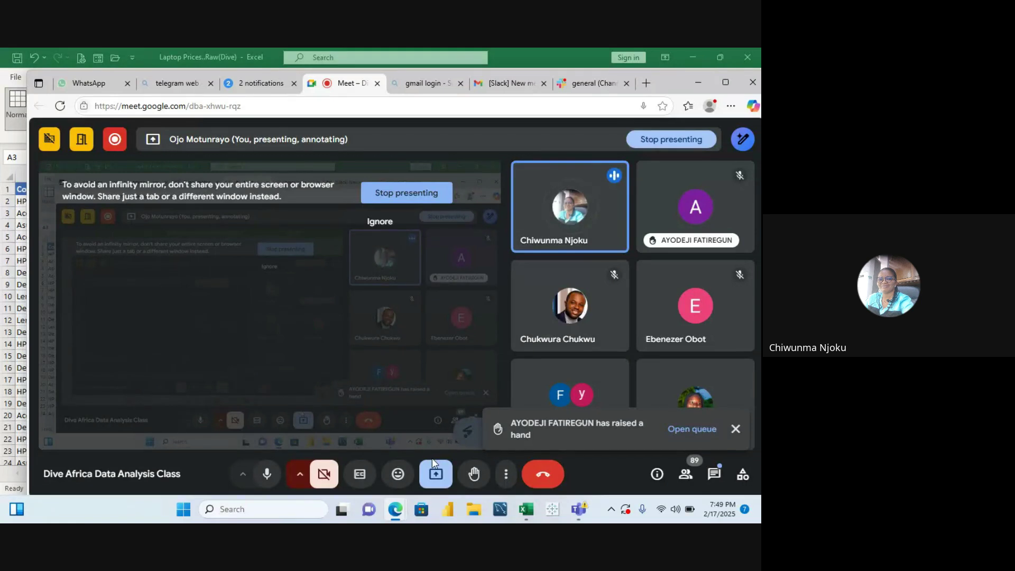
mouse_move(526, 511)
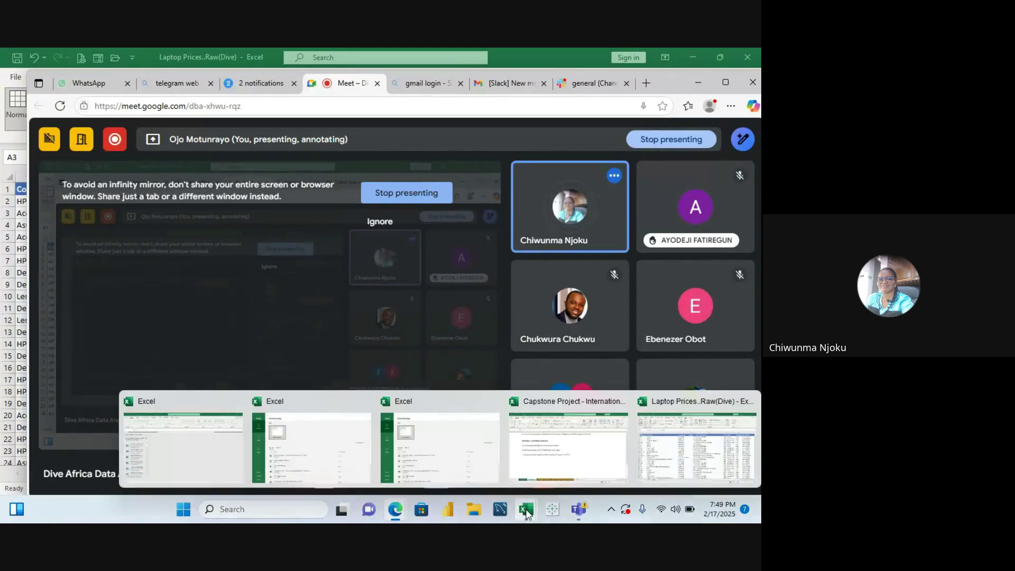
click(672, 434)
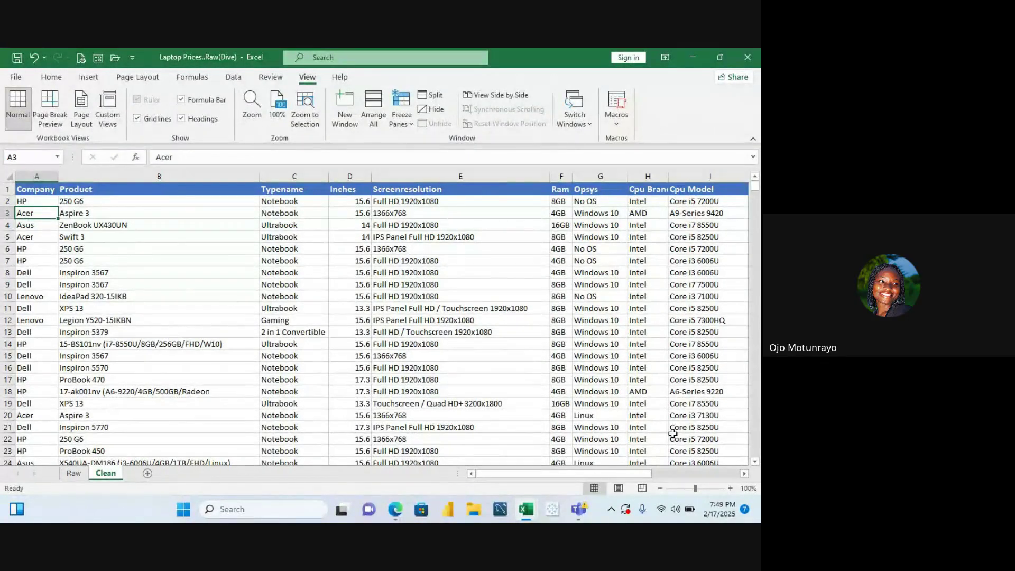
Select all of row 1, the column headers from Company onward
mouse_move(579, 510)
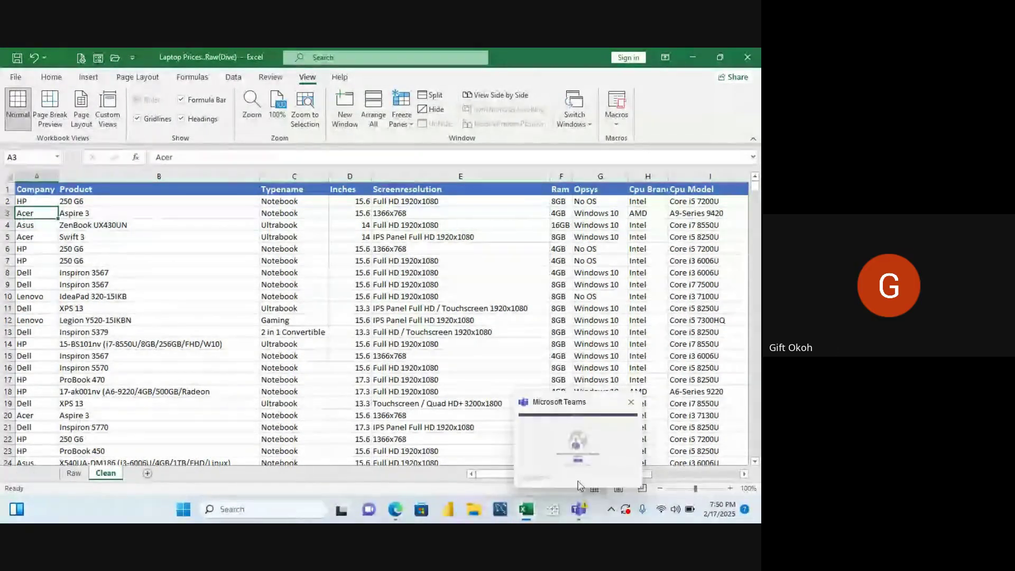
mouse_move(526, 510)
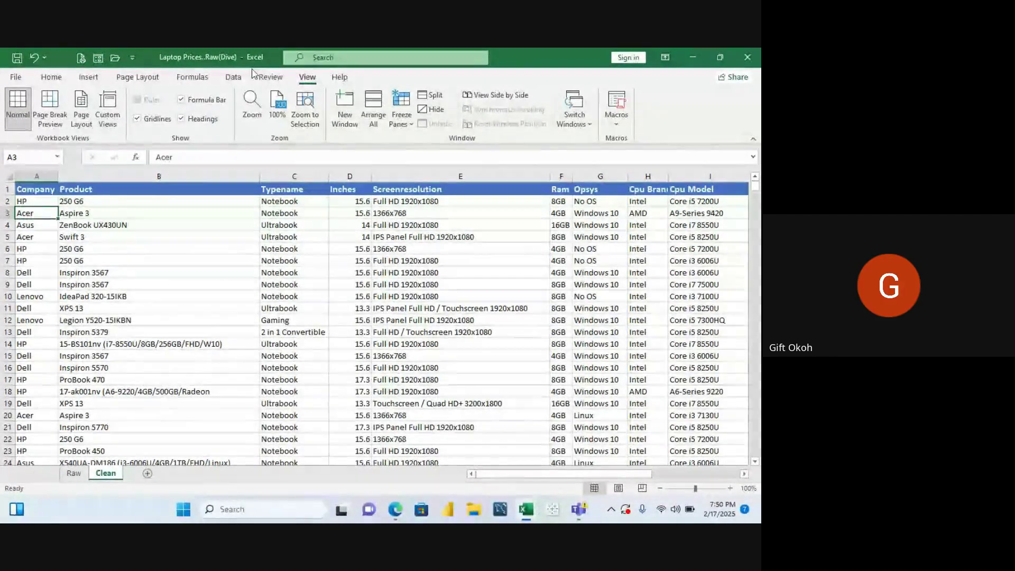
click(5, 189)
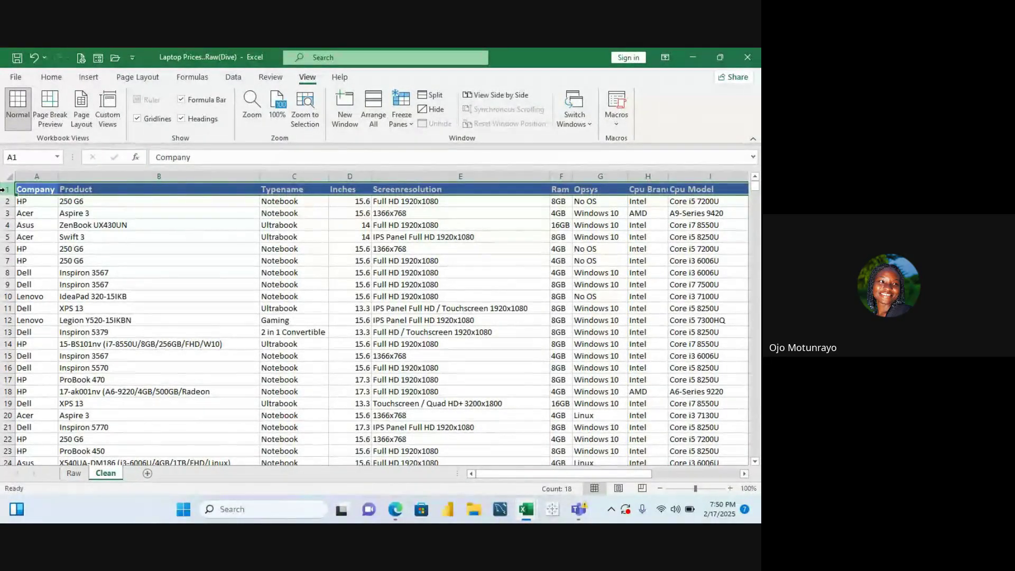
click(51, 78)
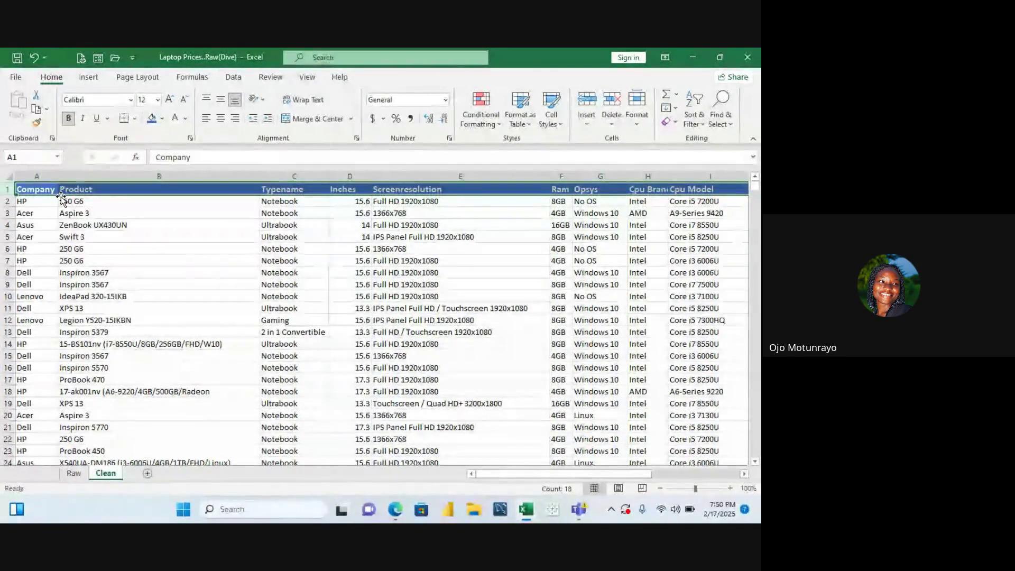
key(ctrl+c)
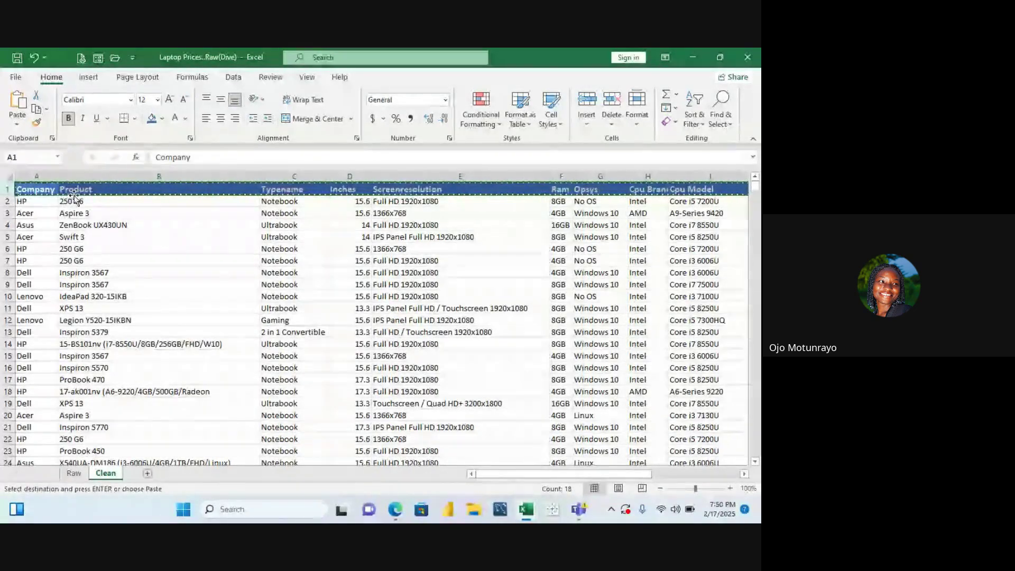
click(17, 126)
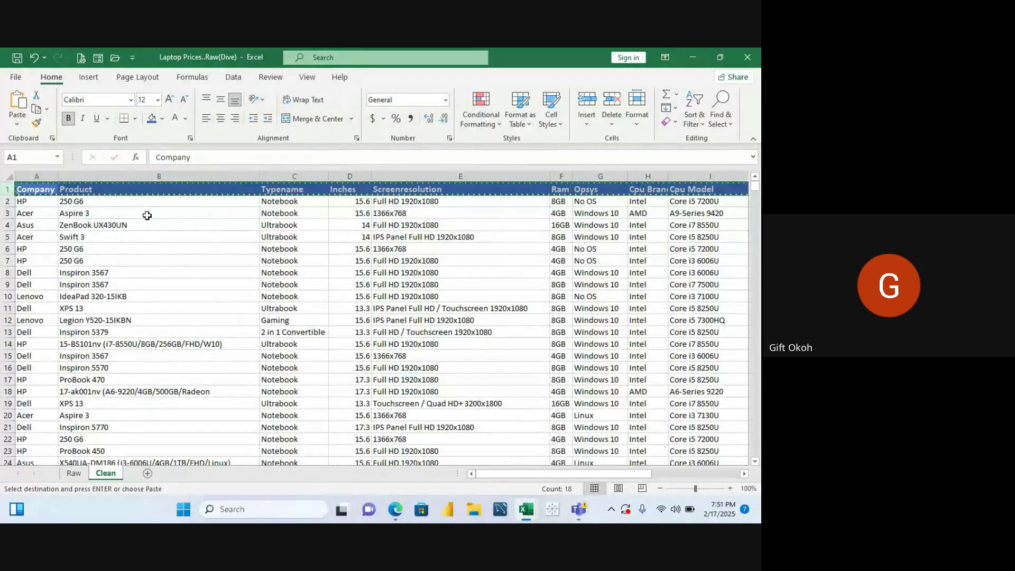
click(18, 125)
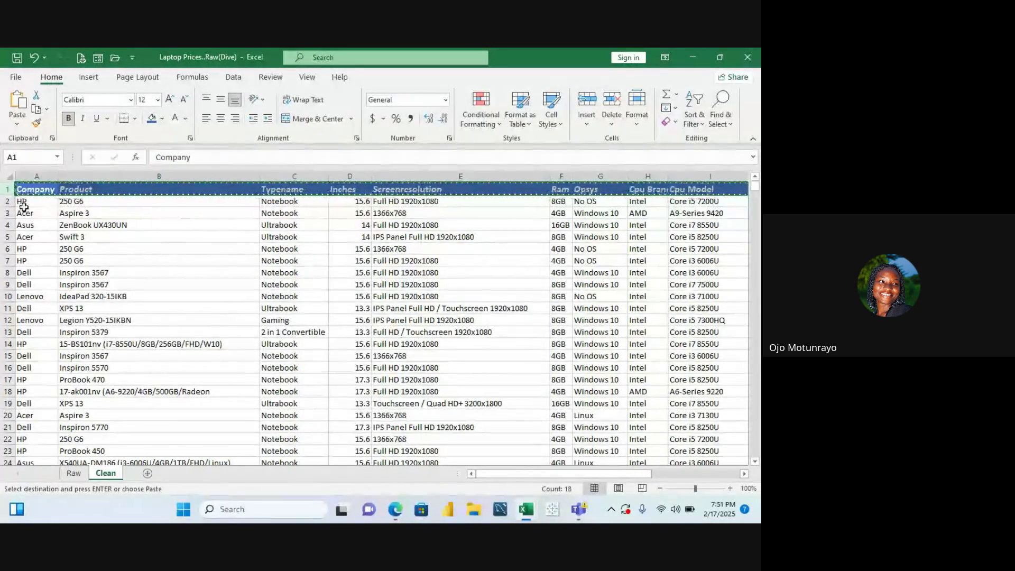
key(ctrl+i)
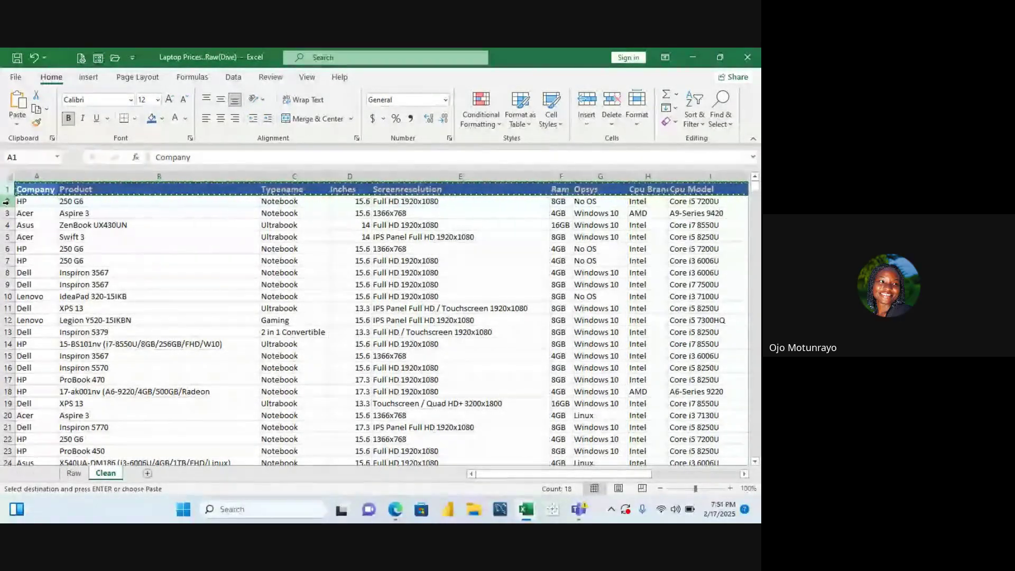
key(Escape)
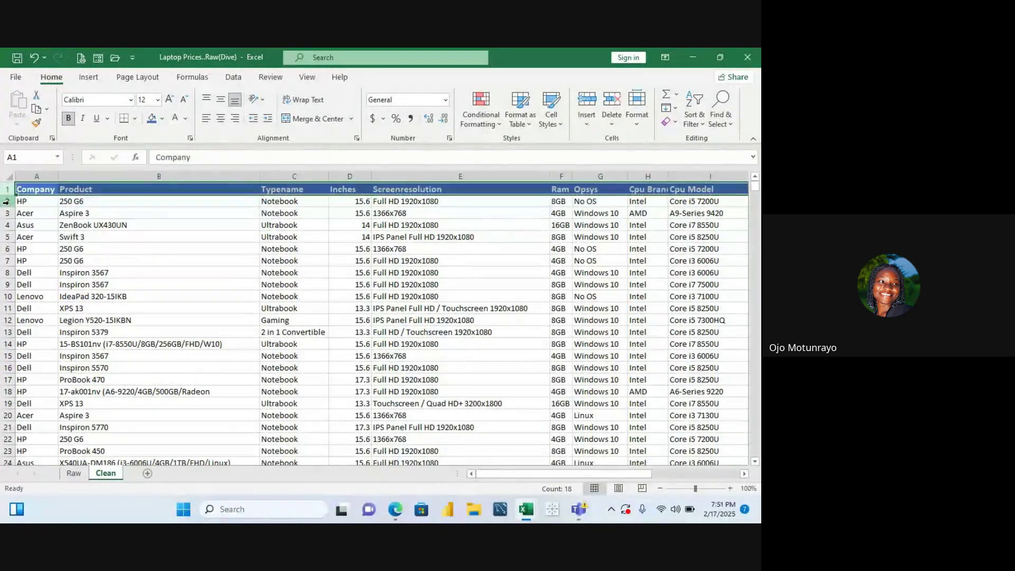
click(76, 212)
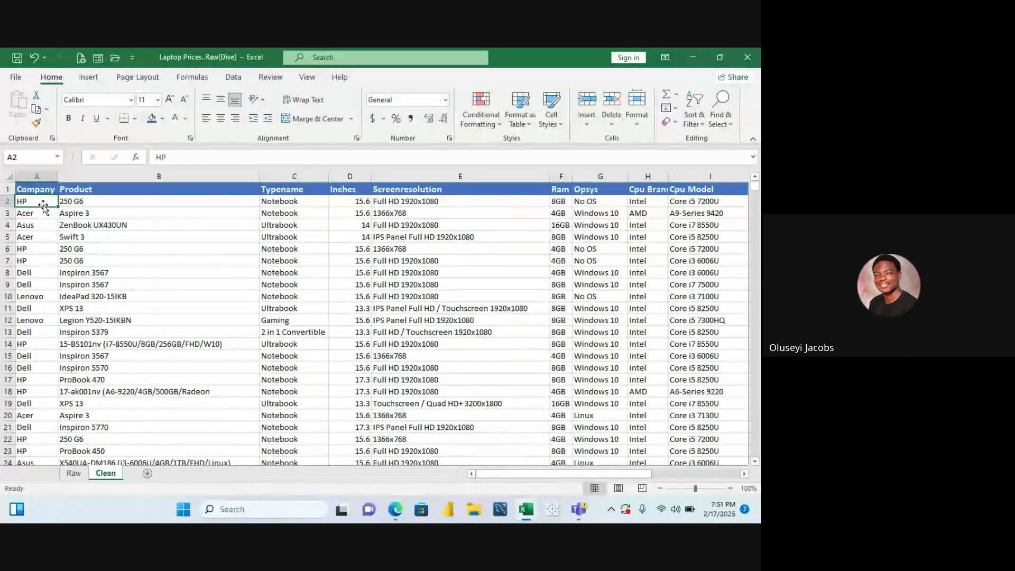
Move right along row 3 past the Date column and select empty cell U3
click(606, 212)
key(Right)
key(Right)
key(Right)
key(Right)
key(Right)
key(Right)
key(Right)
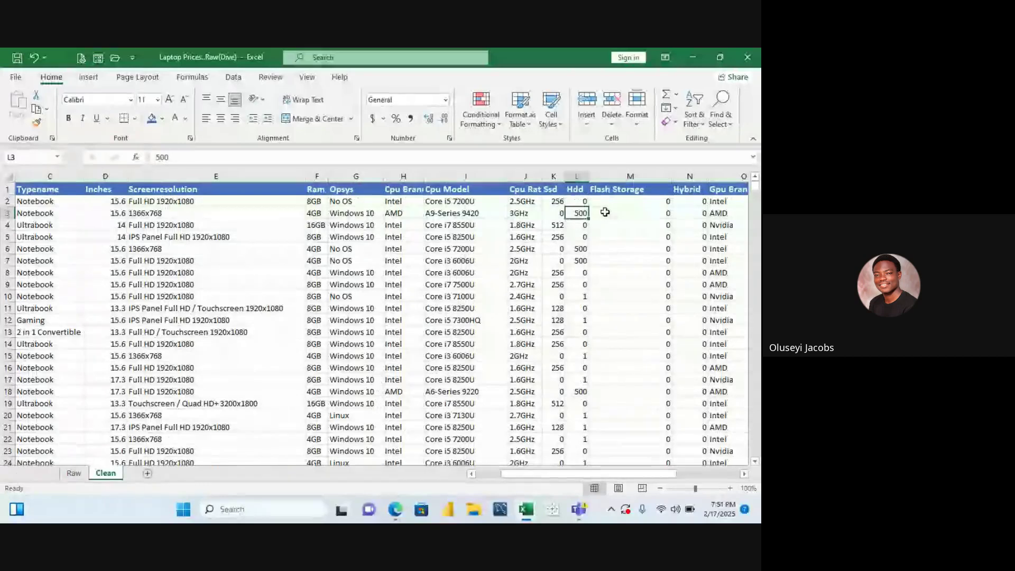
key(Right)
key(Right)
key(Right)
key(Right)
key(Right)
key(Right)
key(Right)
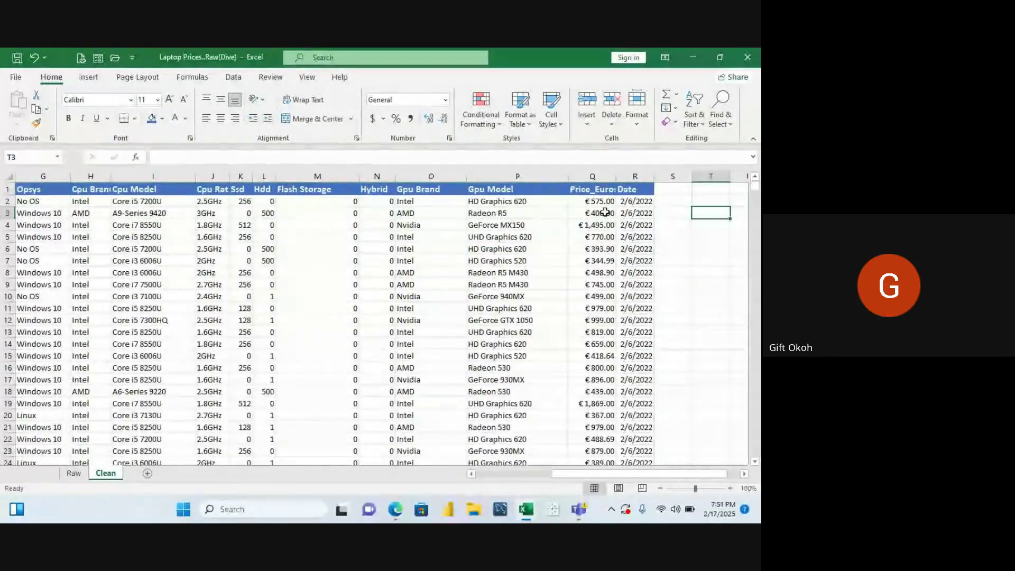
key(Right)
key(Right)
key(Right)
key(Right)
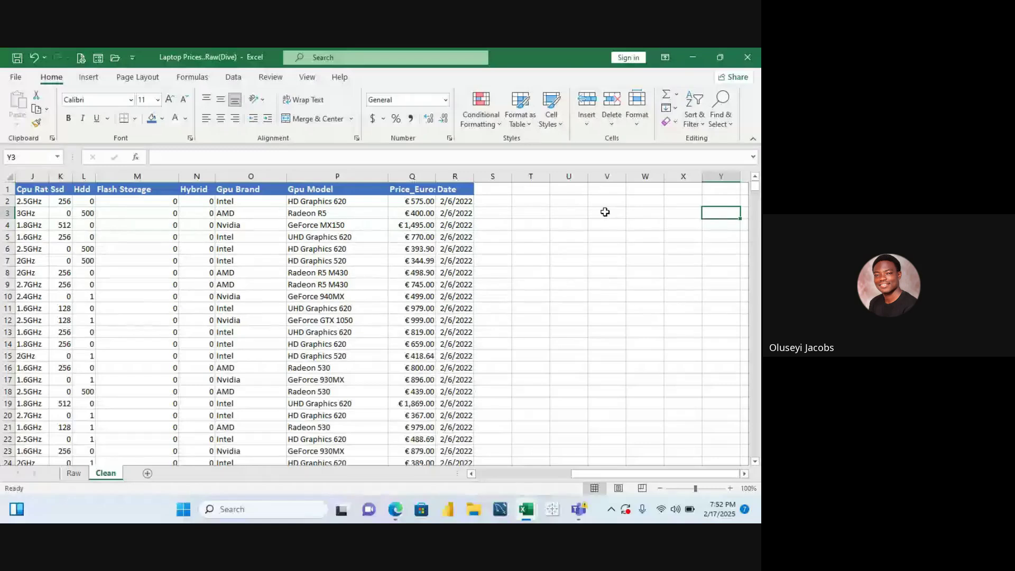
click(553, 213)
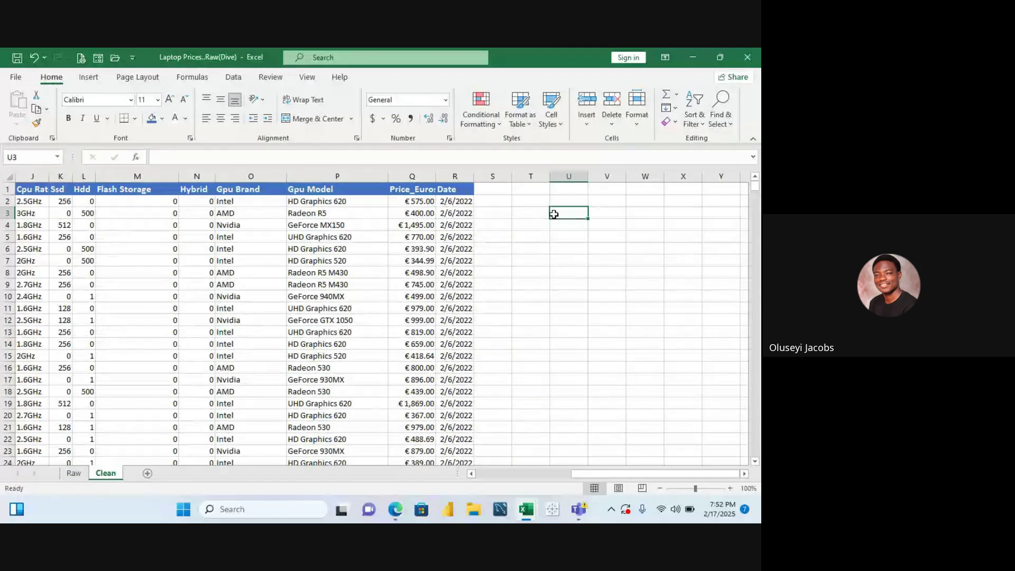
text(2/9/)
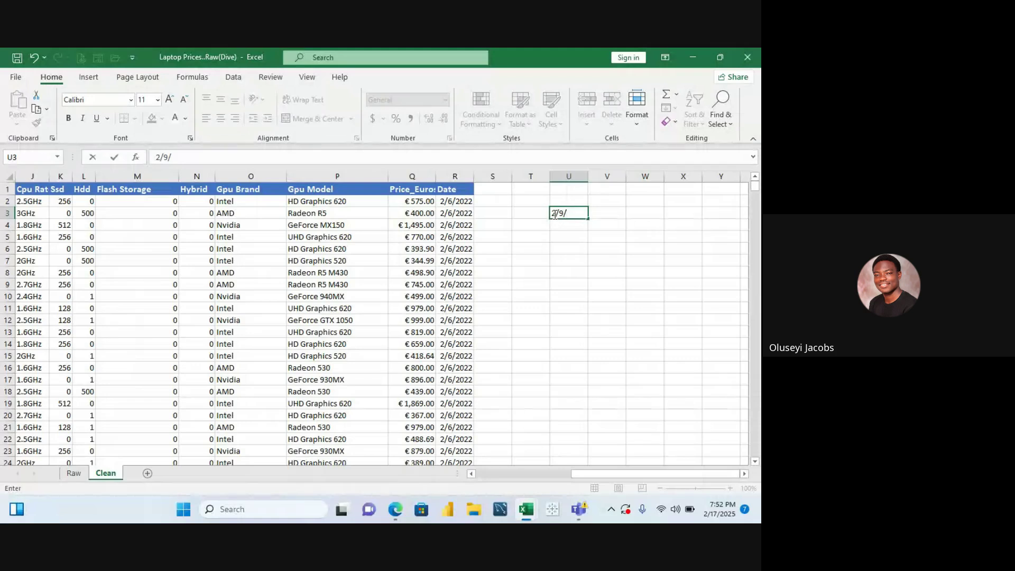
text(1979)
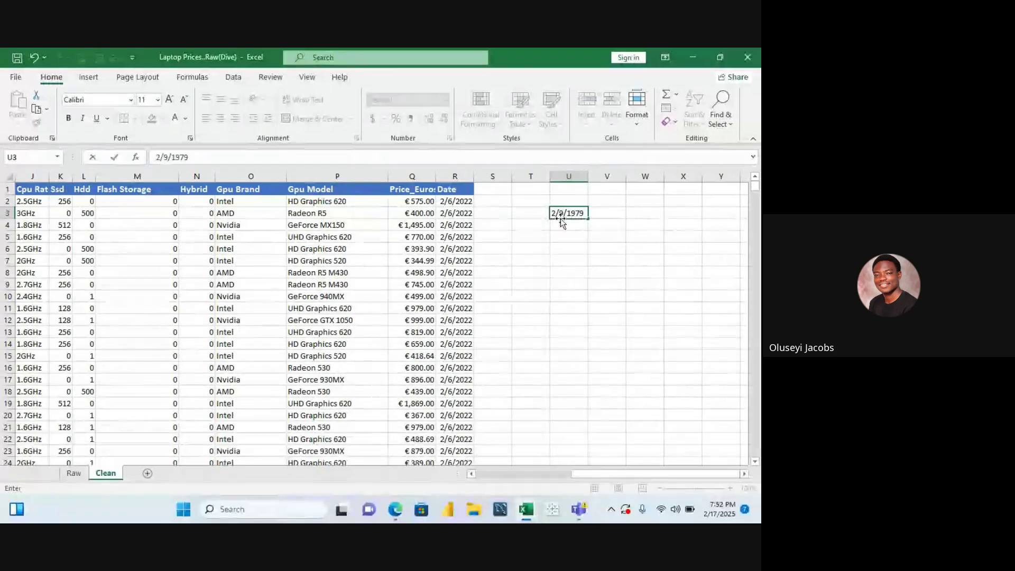
click(561, 226)
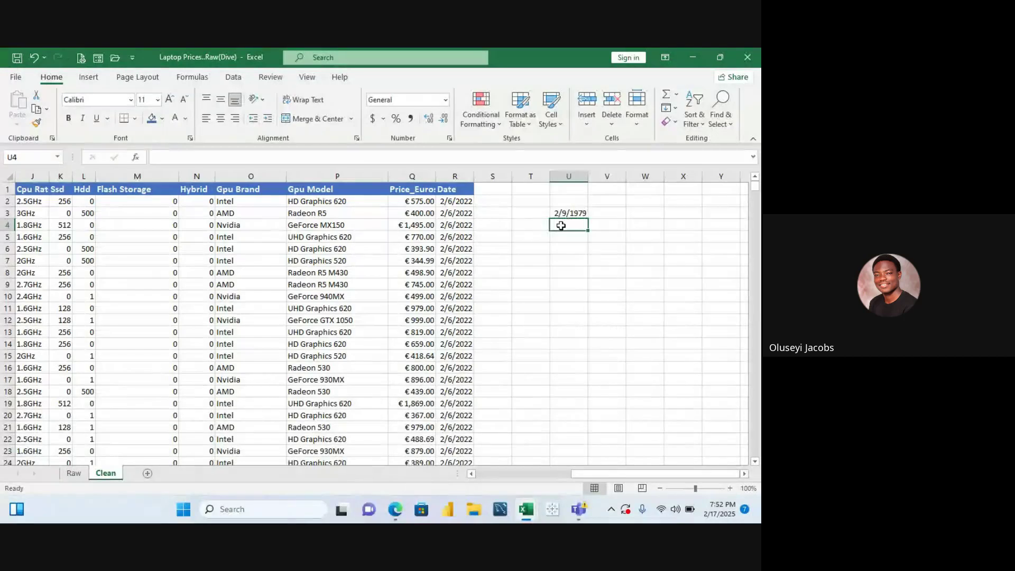
text(2)
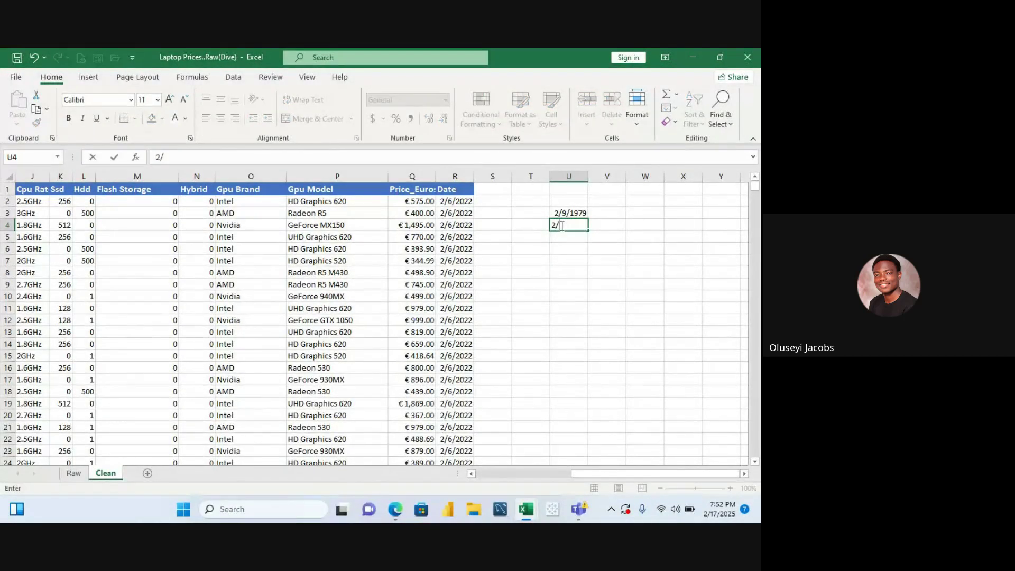
key(BackSpace)
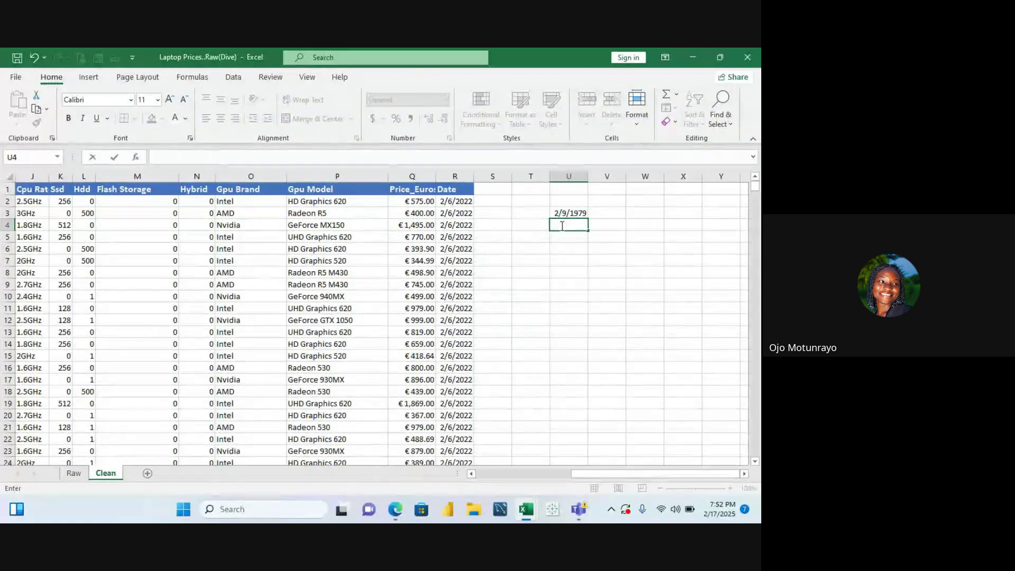
text(6/5/1956)
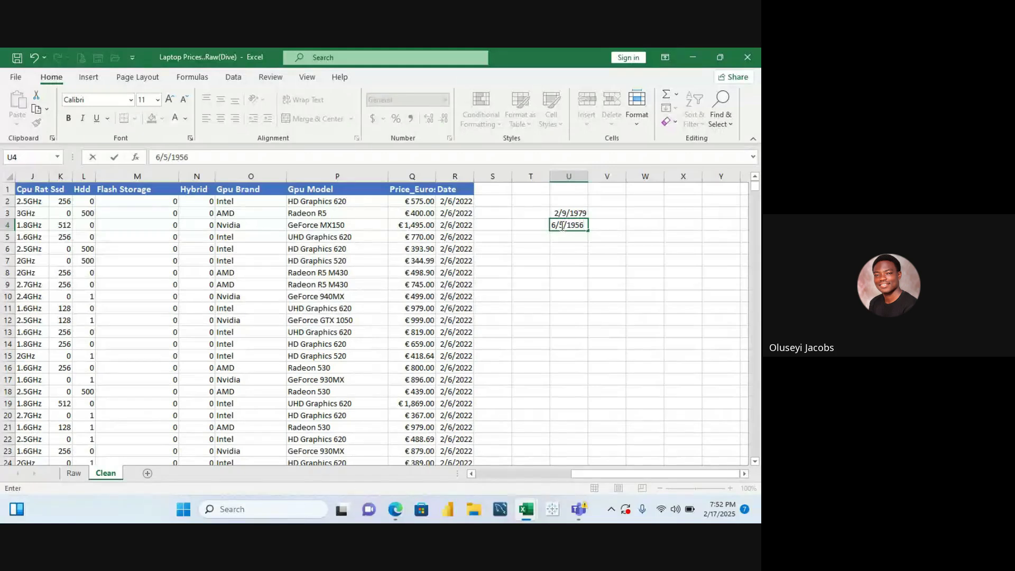
key(BackSpace)
key(BackSpace)
key(BackSpace)
key(BackSpace)
key(BackSpace)
key(BackSpace)
key(BackSpace)
key(BackSpace)
click(580, 211)
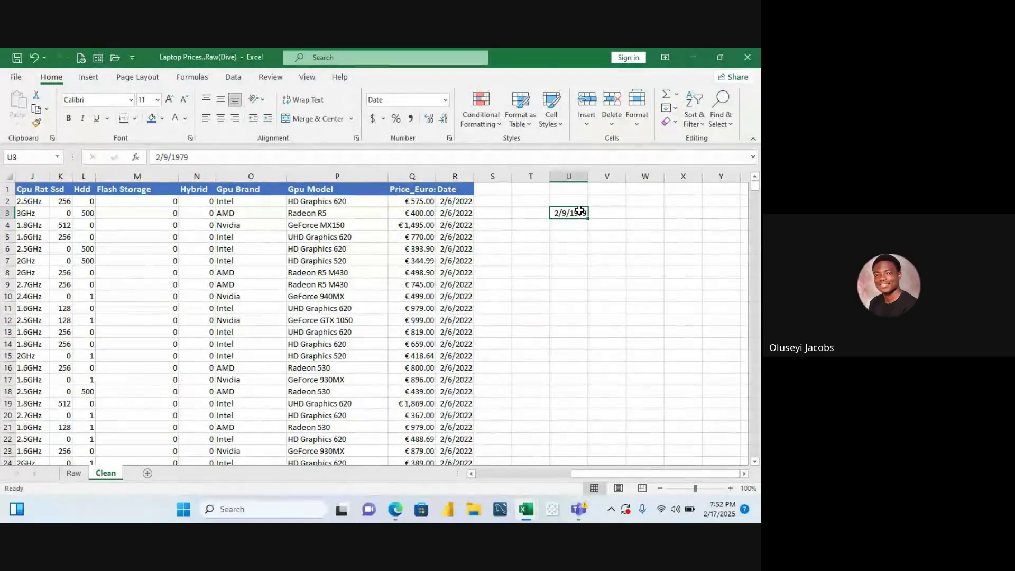
key(BackSpace)
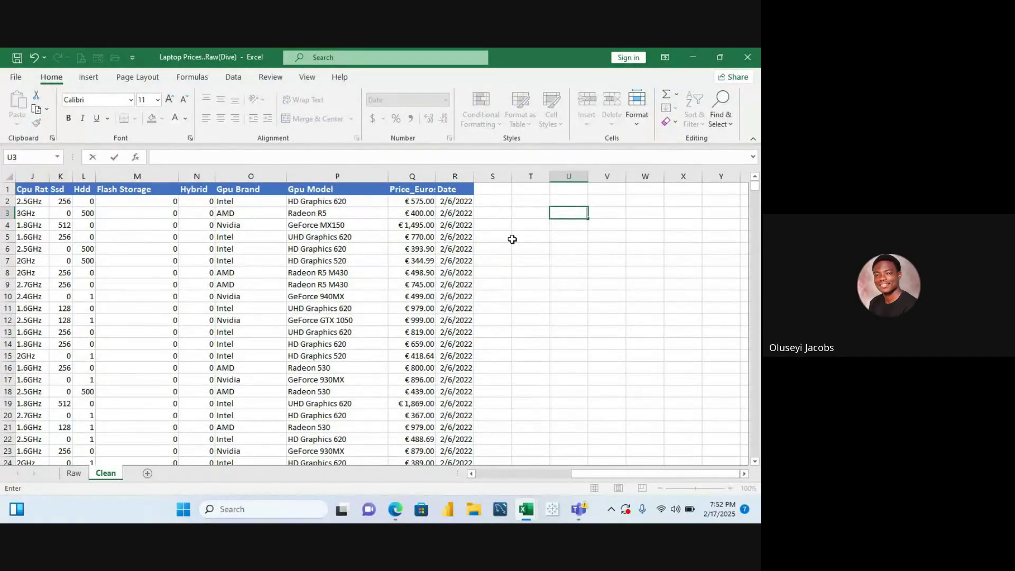
Bring the Google Meet window to the front and leave the class call
mouse_move(528, 509)
mouse_move(398, 521)
click(352, 426)
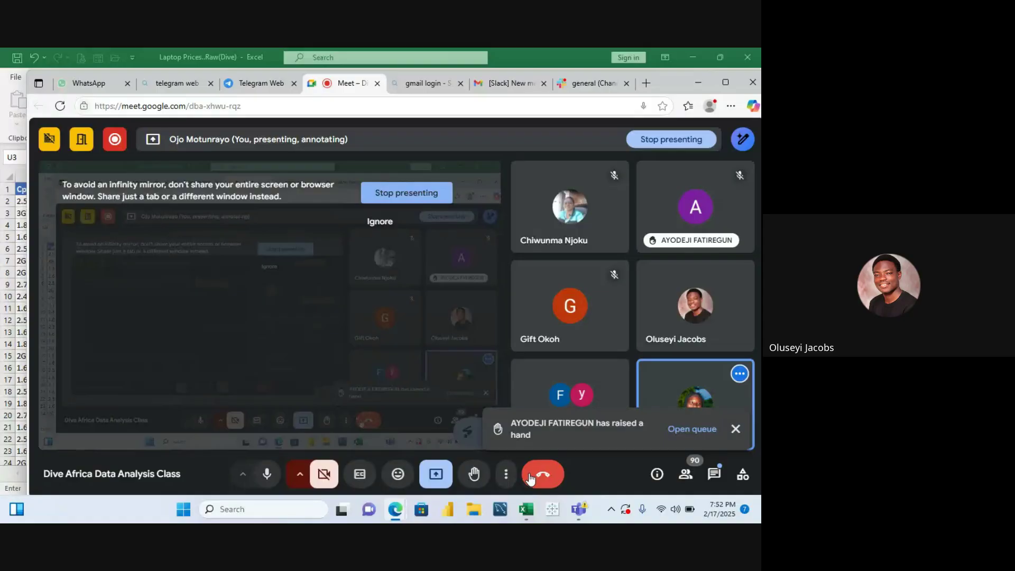
click(531, 477)
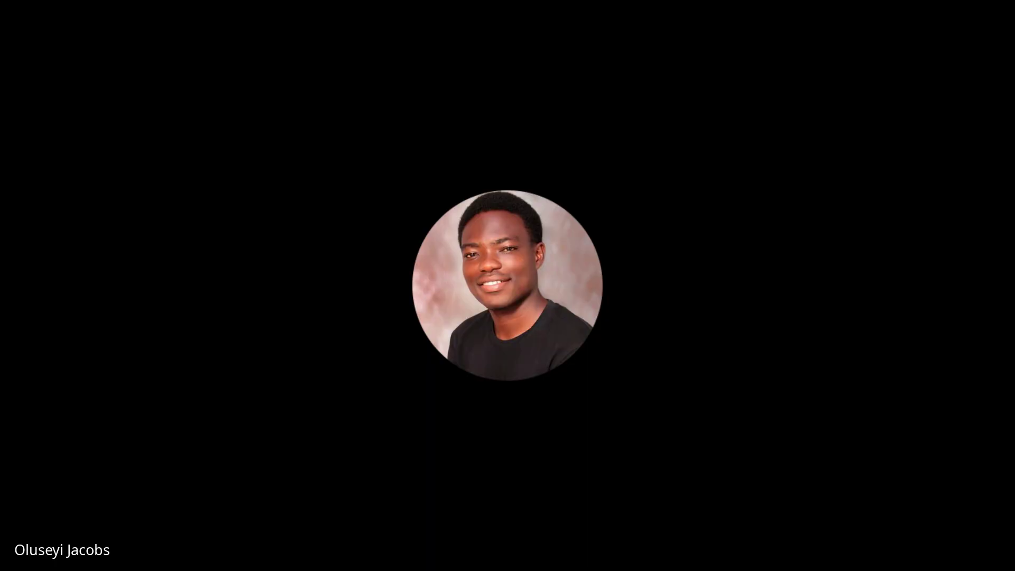
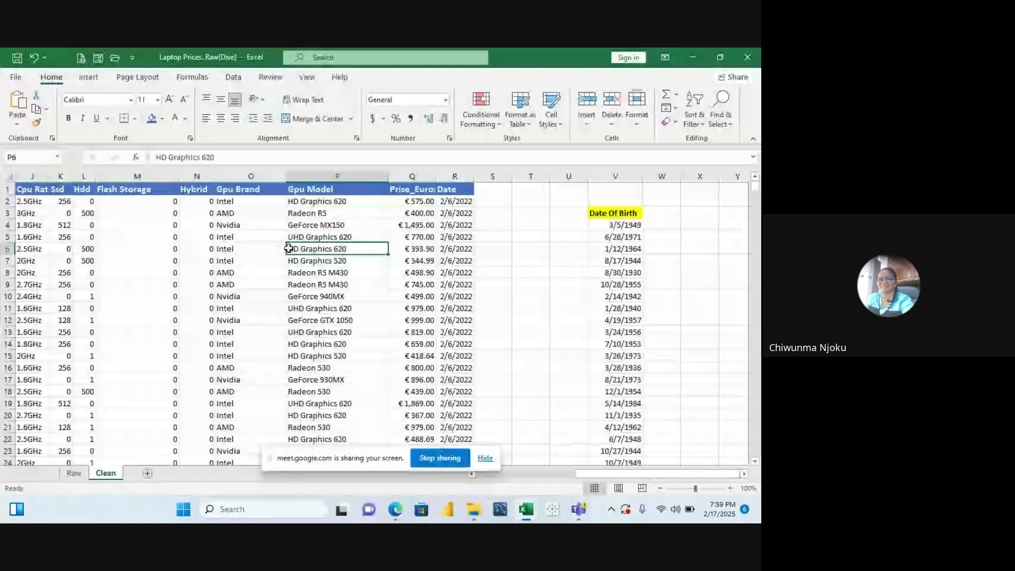
Move along row 6 and row 2 to check the Company, Product and Notebook entries
key(Left)
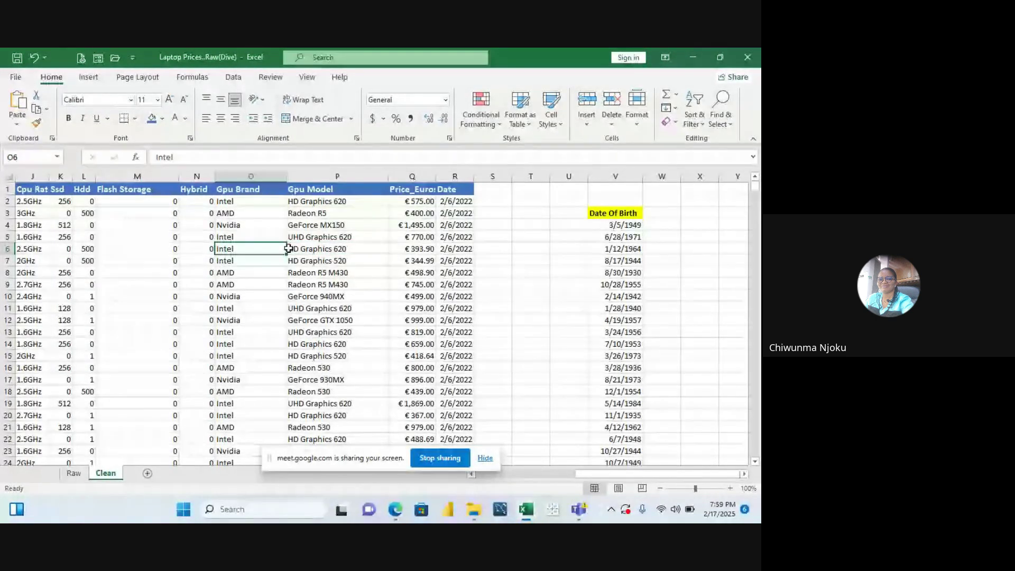
key(Home)
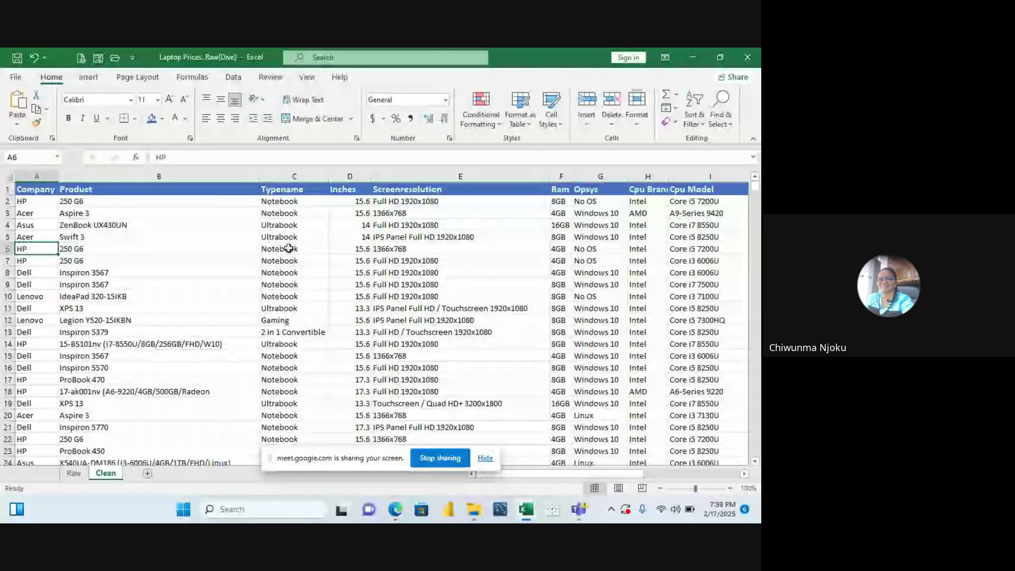
key(Right)
key(Right)
key(Right)
key(Right)
key(Right)
key(Right)
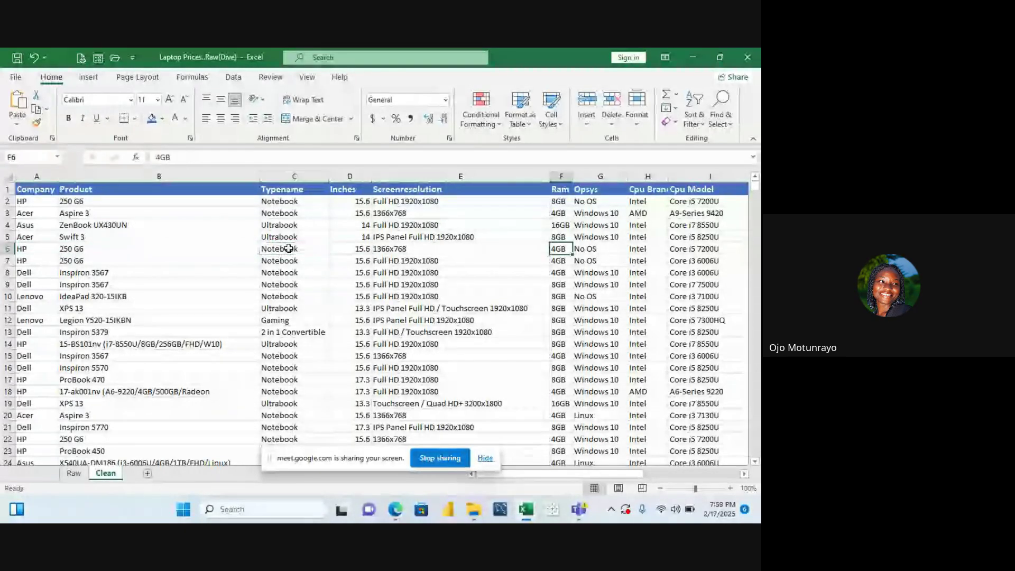
key(Right)
key(Left)
key(Left)
key(Home)
key(Up)
key(Up)
key(Up)
key(Up)
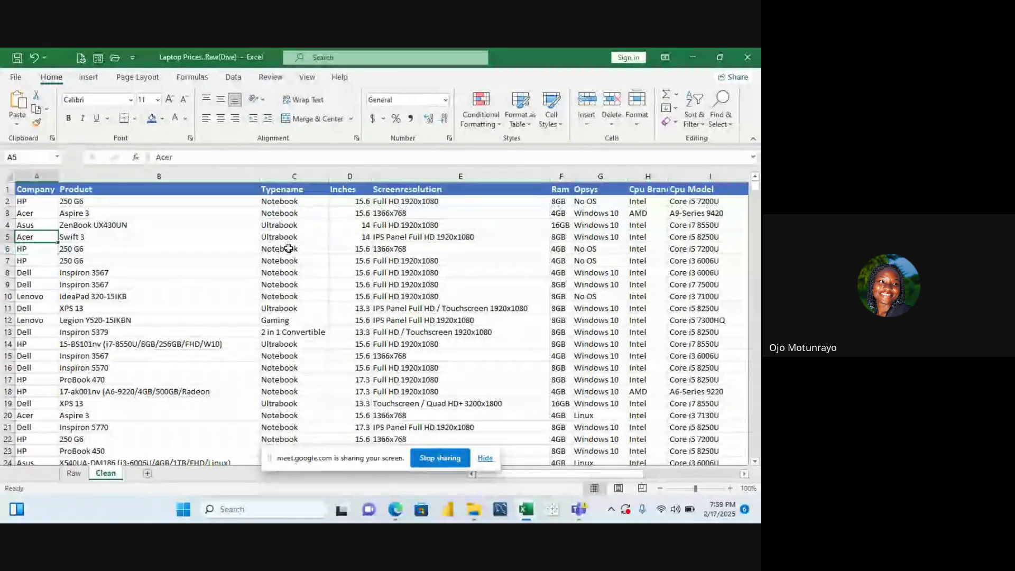
key(Up)
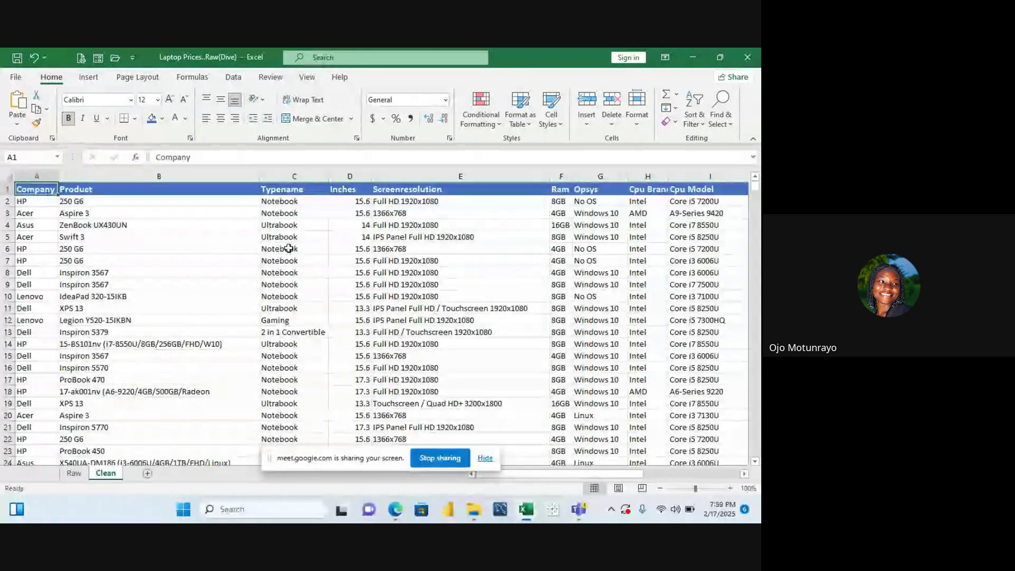
key(Down)
key(Right)
key(Left)
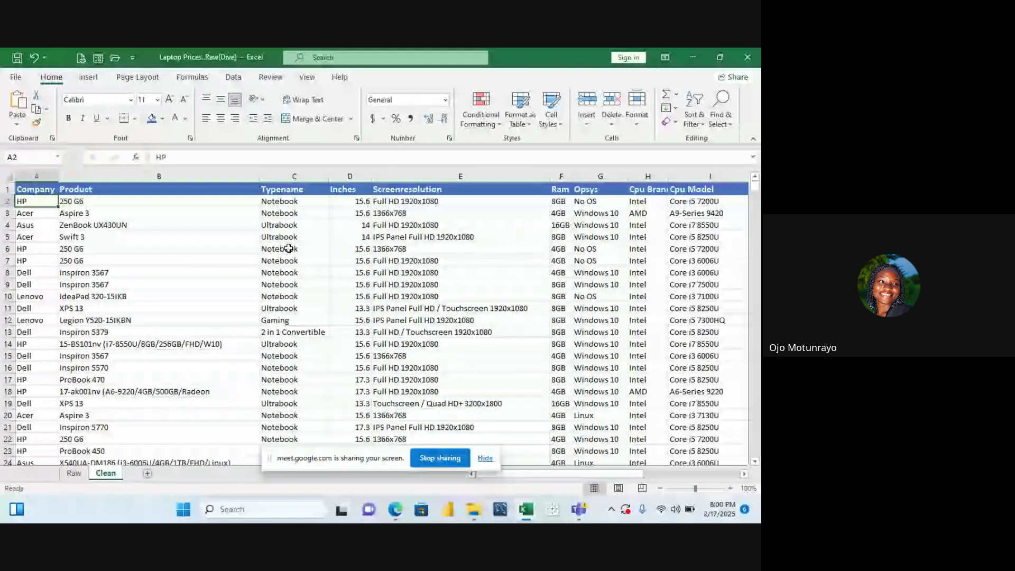
key(Right)
key(Right)
key(Right)
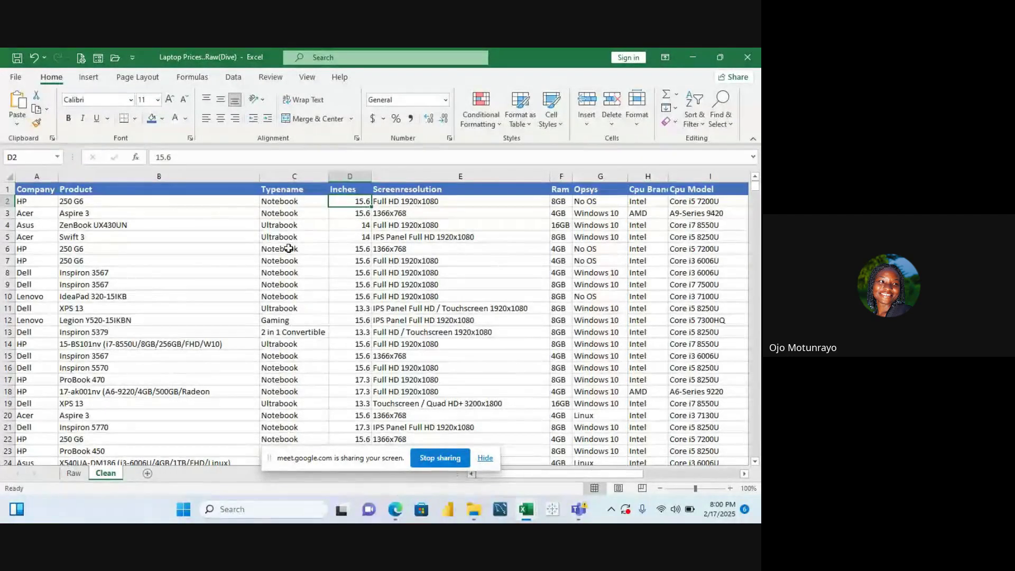
key(Left)
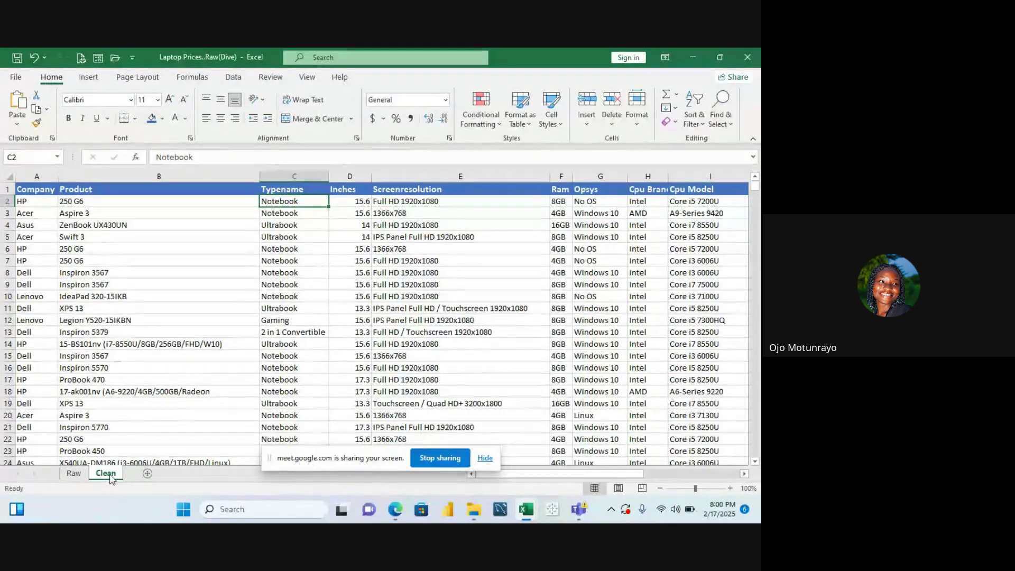
Go from the 15.6 screen size in D12 to the Date Of Birth column and browse its dates
click(365, 317)
key(Right)
key(Right)
key(Right)
key(Right)
key(Right)
key(Right)
key(Right)
key(Right)
key(Right)
key(Right)
key(Right)
key(Right)
key(Right)
key(Right)
key(Right)
key(Right)
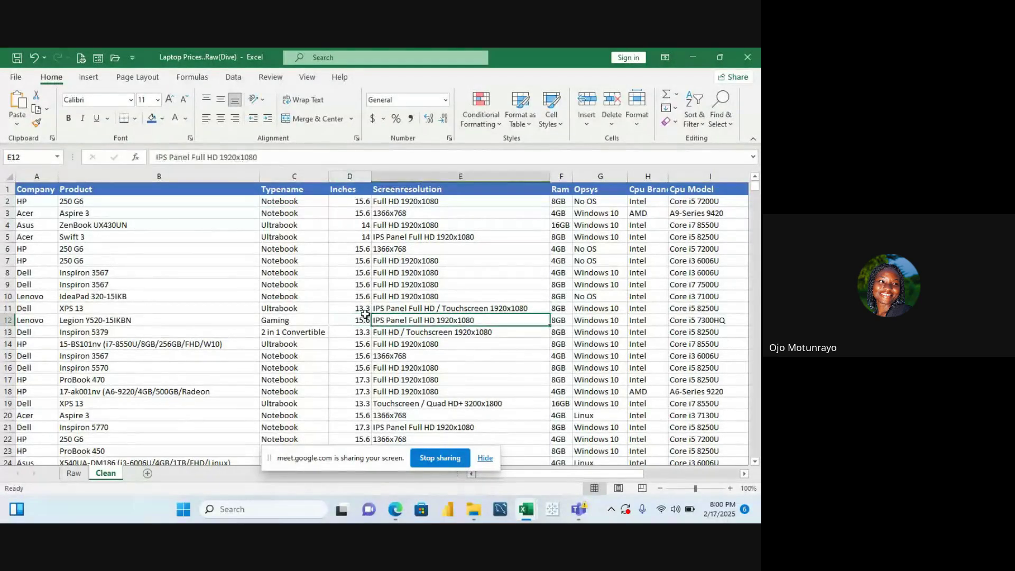
key(Right)
key(Right)
key(Right)
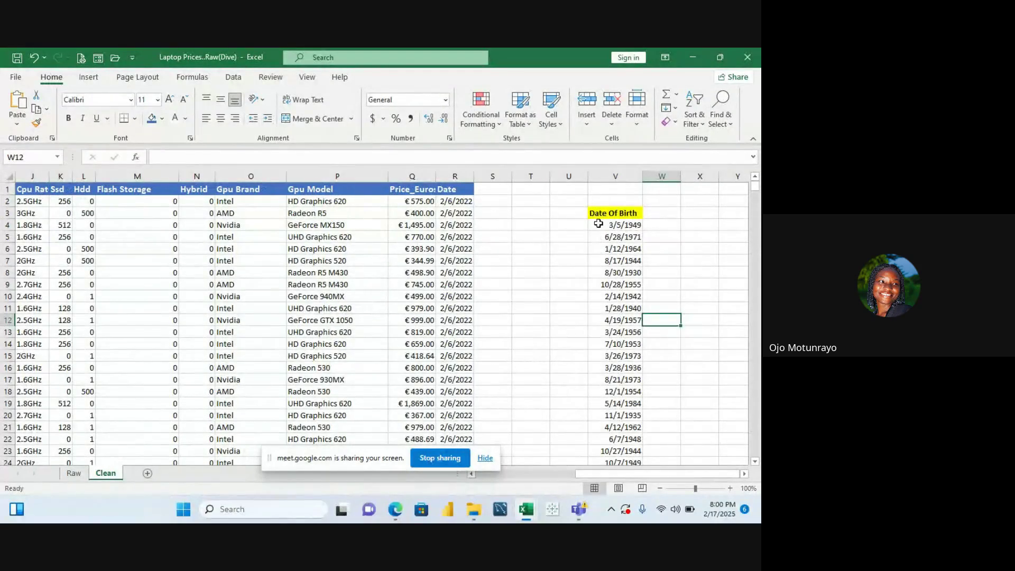
click(609, 213)
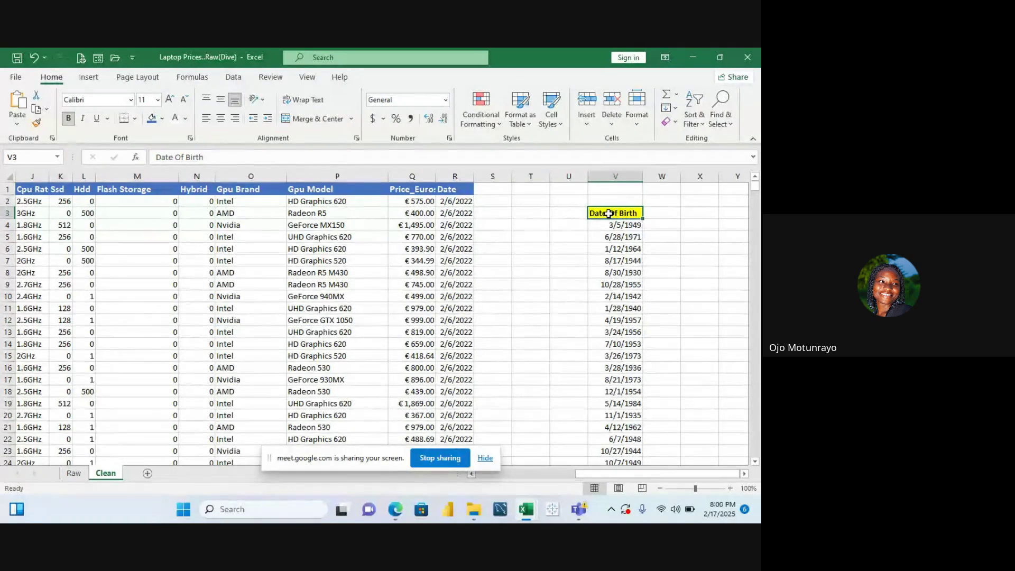
key(Down)
key(Down)
key(Down)
key(Up)
key(Up)
key(Up)
key(Down)
key(Down)
key(Down)
key(Down)
key(Down)
key(Down)
key(Down)
key(Down)
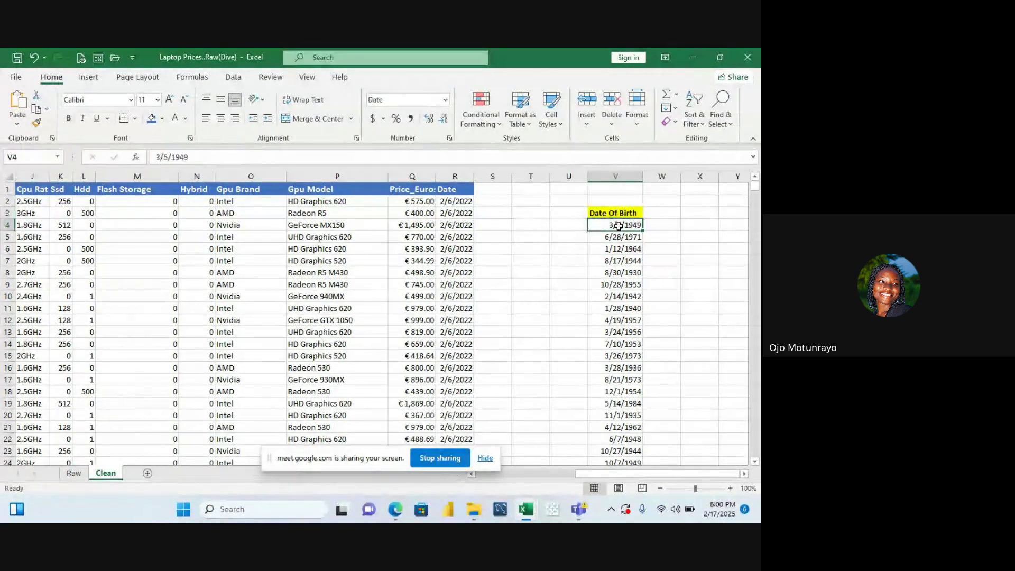
key(Up)
key(Up)
key(Up)
key(Up)
key(Up)
key(Up)
key(Up)
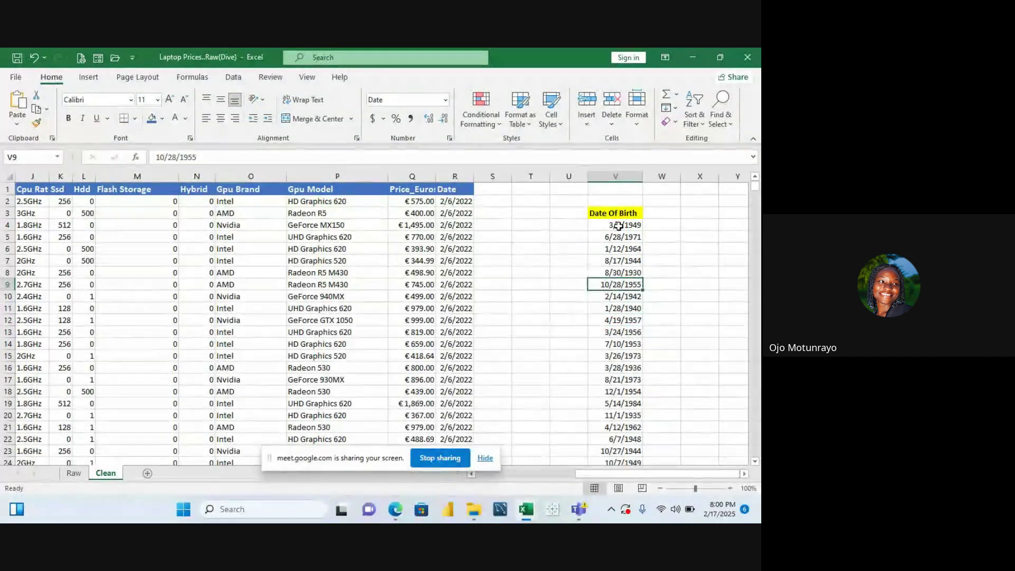
key(Up)
key(Down)
key(Down)
key(Up)
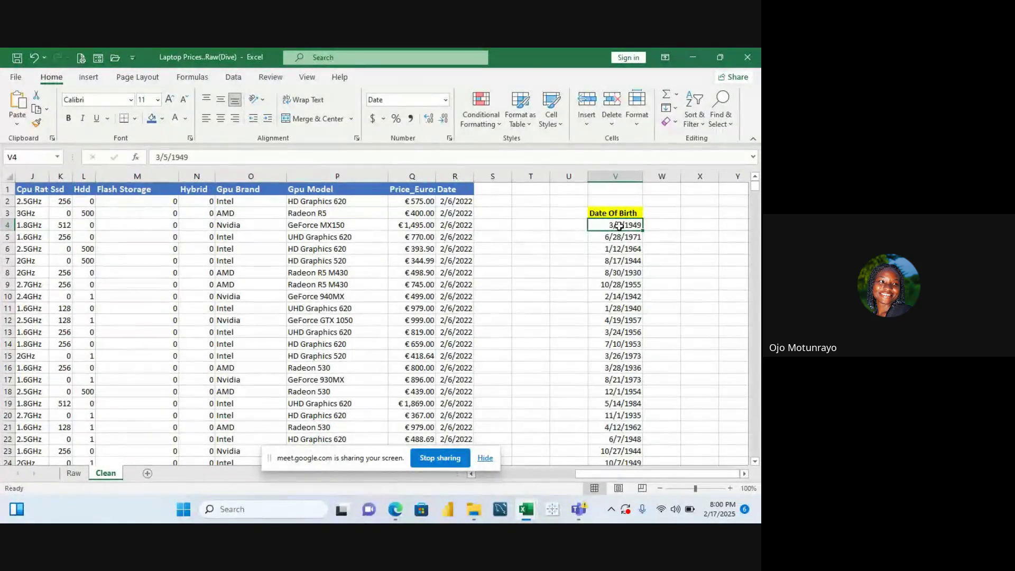
Browse the Date Of Birth dates down to V23 and back to the first date, 3/5/1949
click(633, 214)
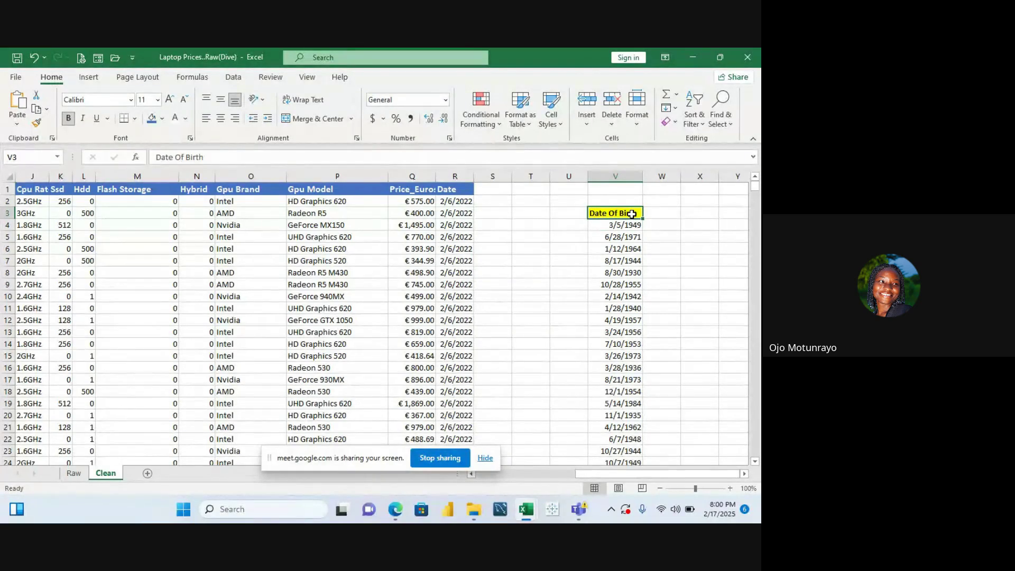
key(Down)
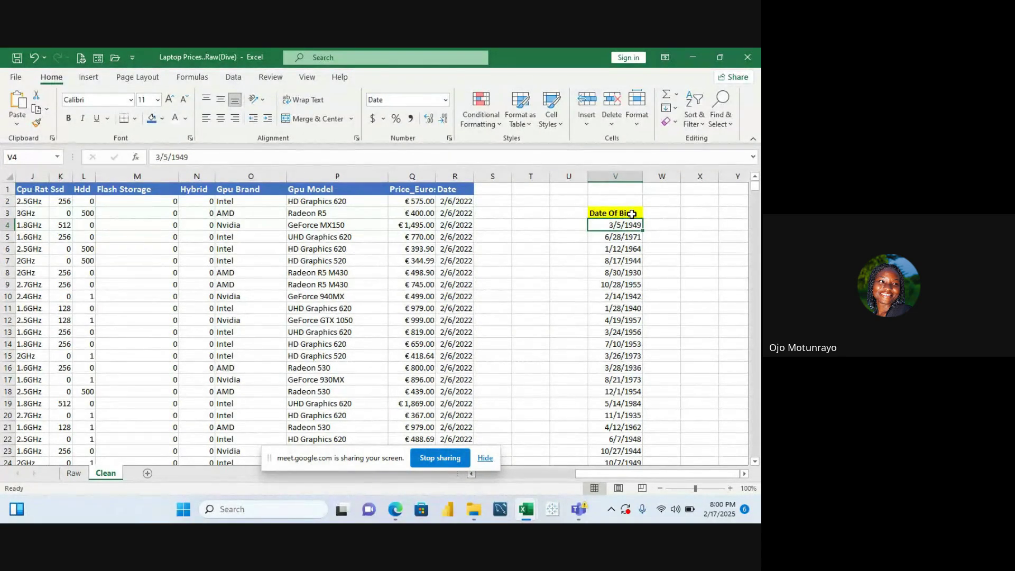
key(Down)
key(Down)
key(Down)
key(Down)
key(Down)
key(Down)
key(Down)
key(Down)
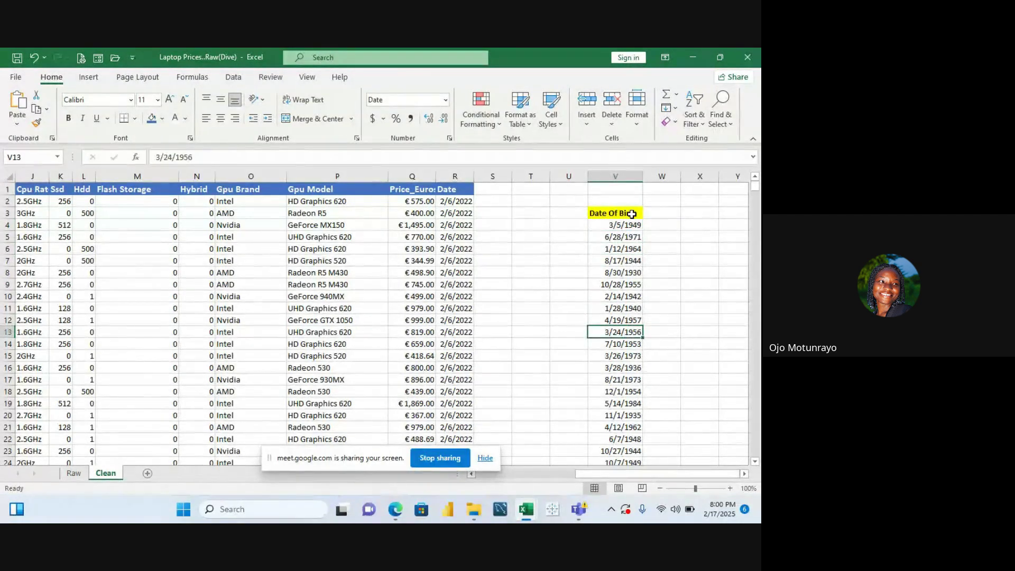
key(Up)
key(Up)
key(Up)
key(Up)
key(Up)
key(Up)
key(Up)
key(Up)
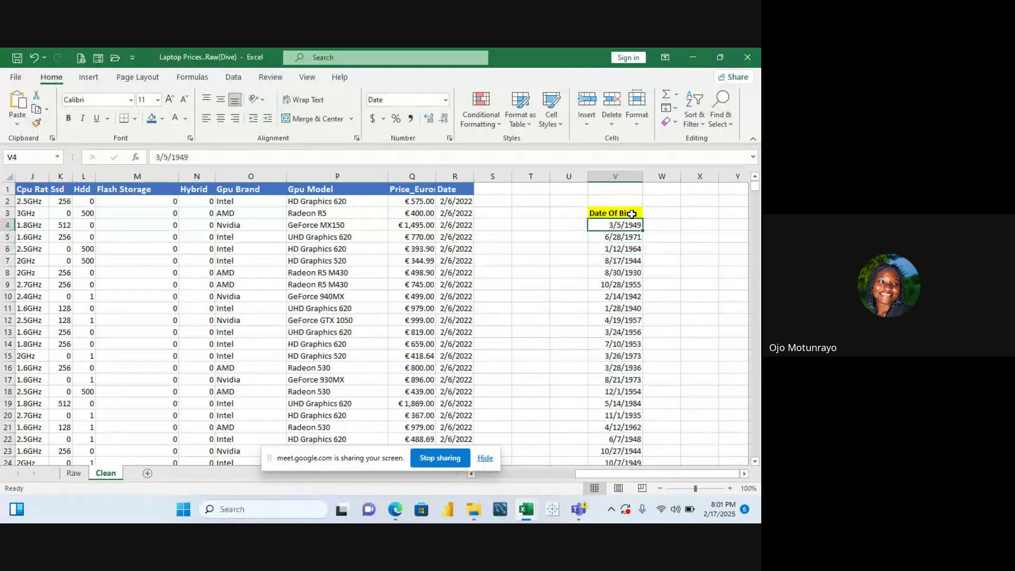
key(Down)
key(Down)
key(Down)
key(Down)
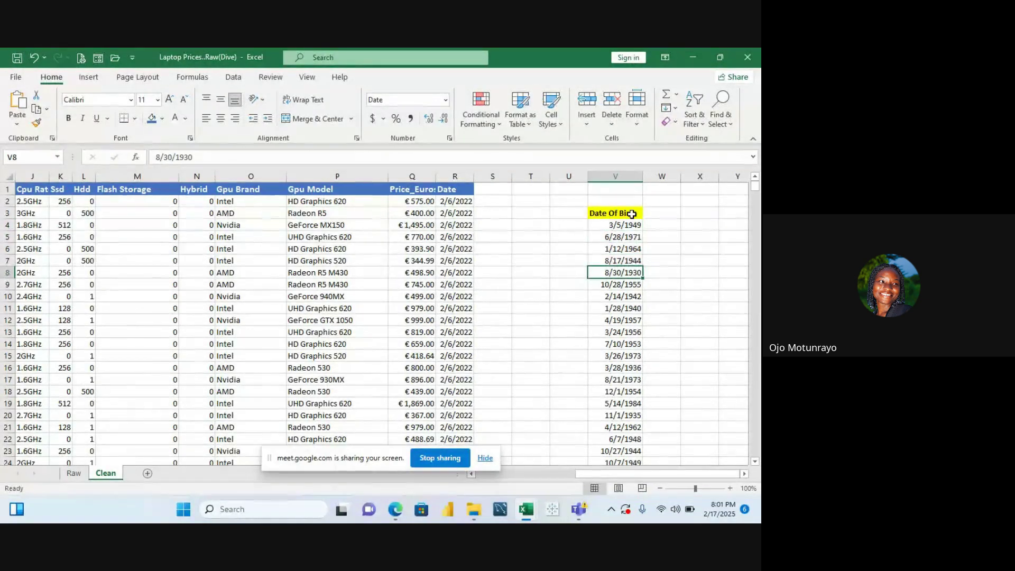
key(Down)
key(Up)
key(Up)
key(Up)
key(Up)
key(Up)
key(Up)
key(Down)
key(Down)
key(Down)
key(Down)
key(Down)
key(Down)
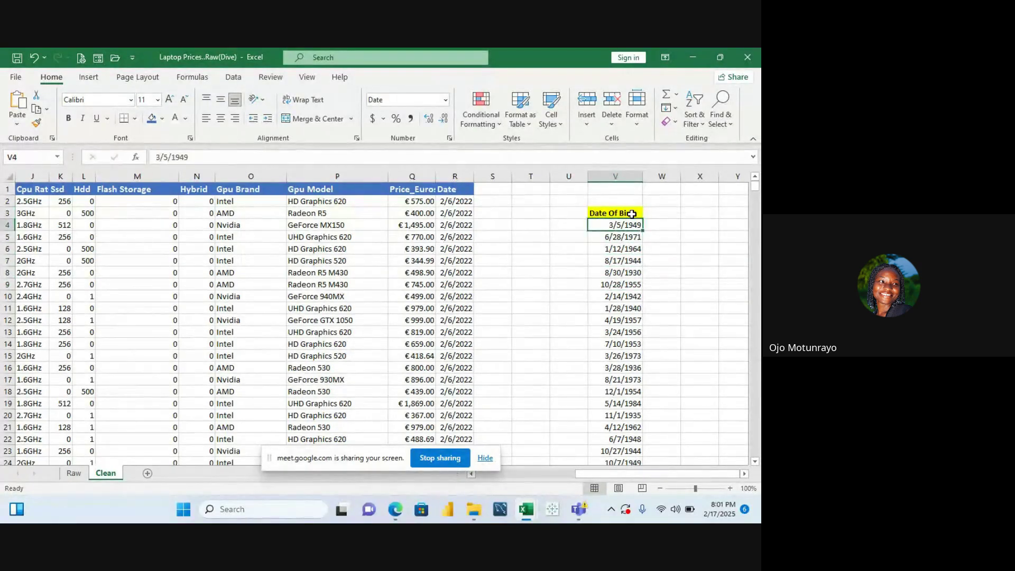
key(Down)
key(Down)
key(Down)
key(Down)
key(Down)
key(Down)
key(Down)
key(Down)
key(Down)
key(Down)
key(Down)
key(Down)
key(Down)
key(Down)
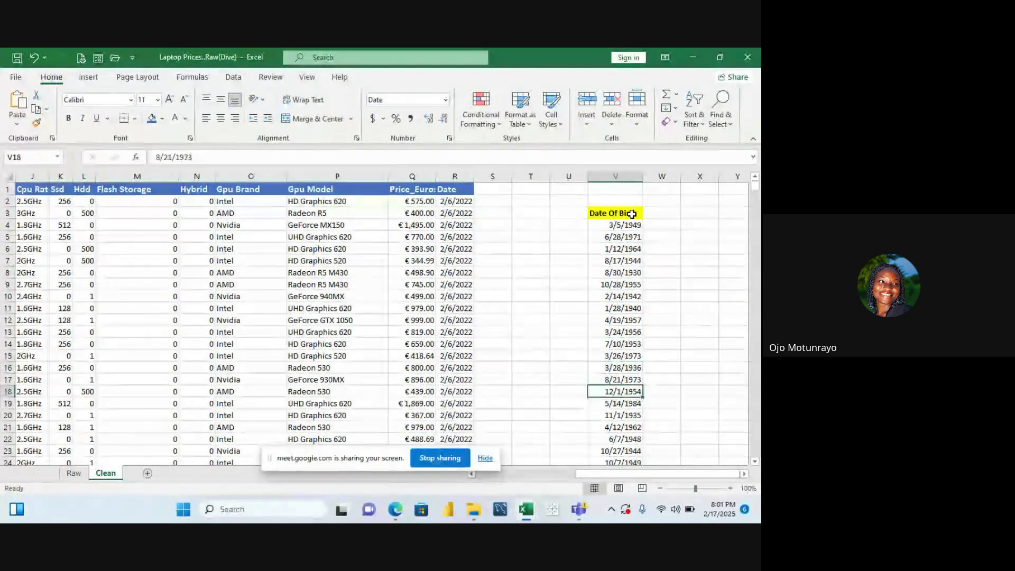
key(Up)
key(Up)
key(Up)
key(Up)
key(Up)
key(Up)
key(Up)
key(Up)
key(Up)
key(Up)
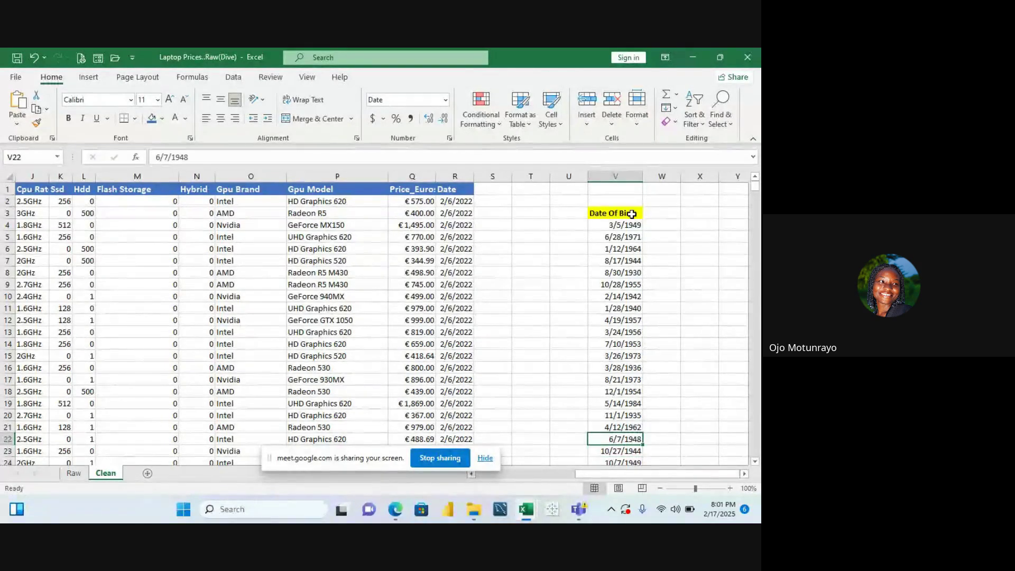
key(Up)
key(Up)
key(Up)
key(Right)
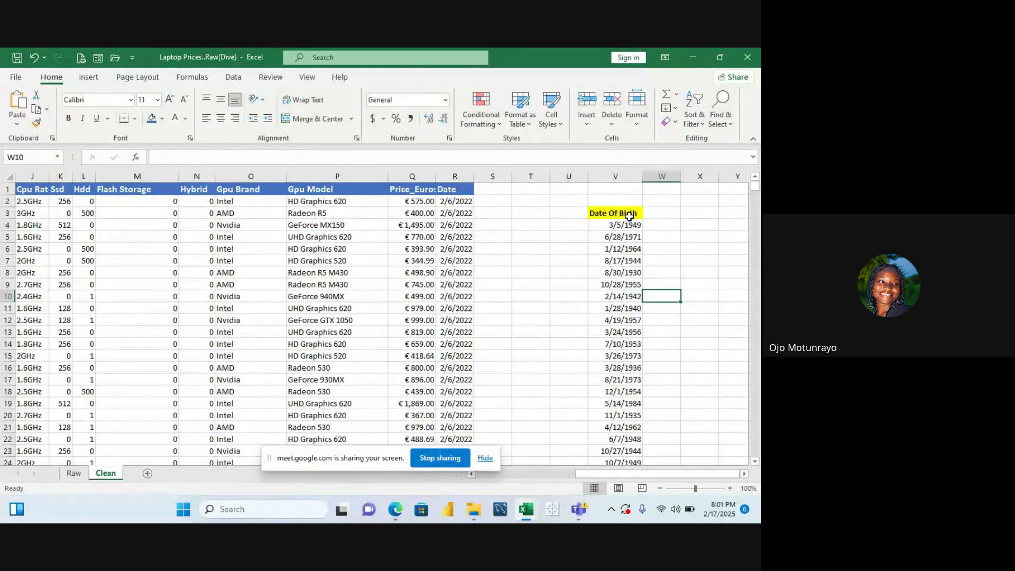
click(630, 216)
scroll(630, 216, down, 2)
scroll(630, 216, down, 7)
scroll(629, 217, up, 9)
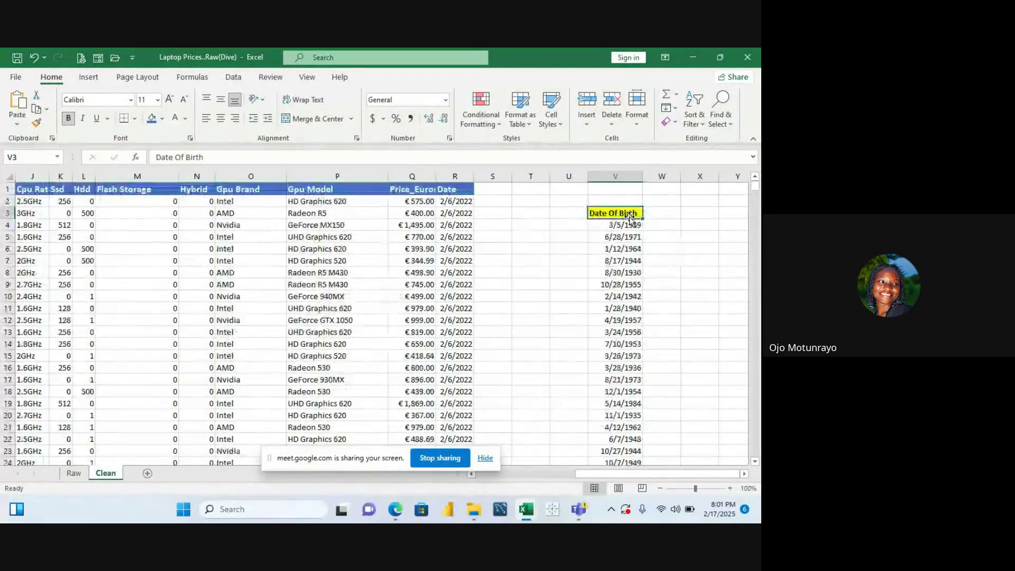
scroll(630, 218, down, 2)
scroll(628, 220, up, 2)
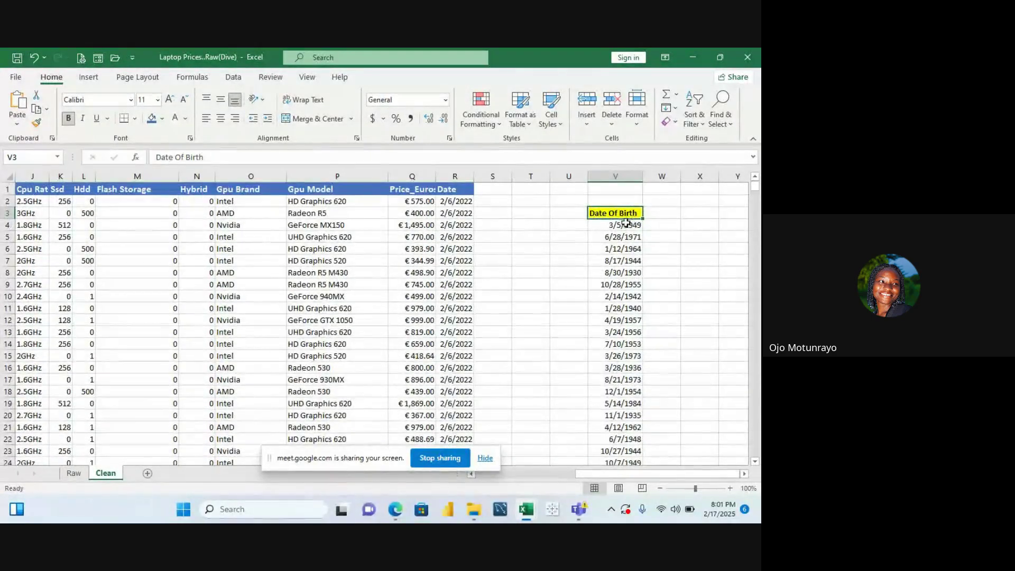
click(627, 228)
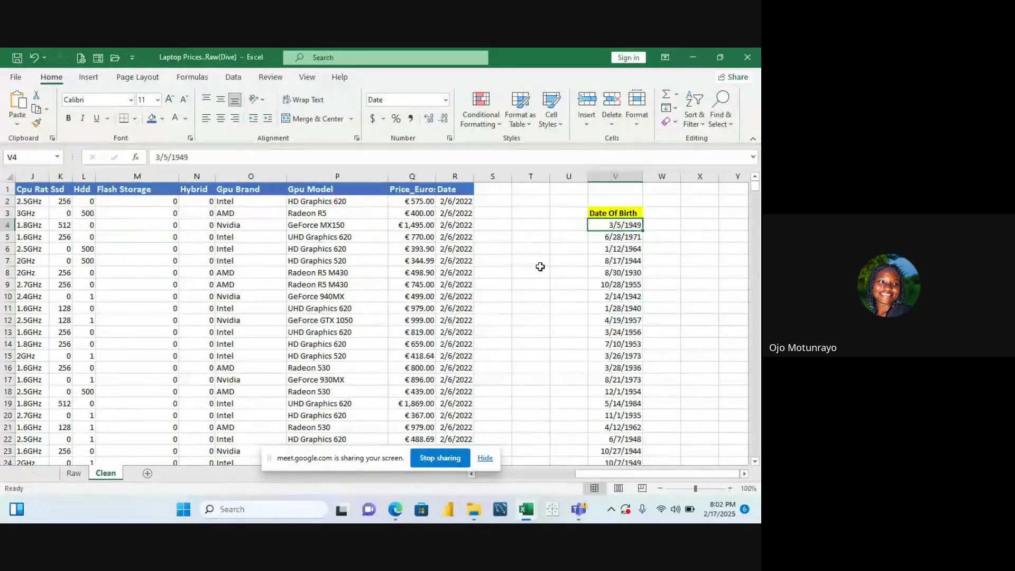
Enter 0 and 1 in T1:T2 and fill the series down to T5
click(524, 190)
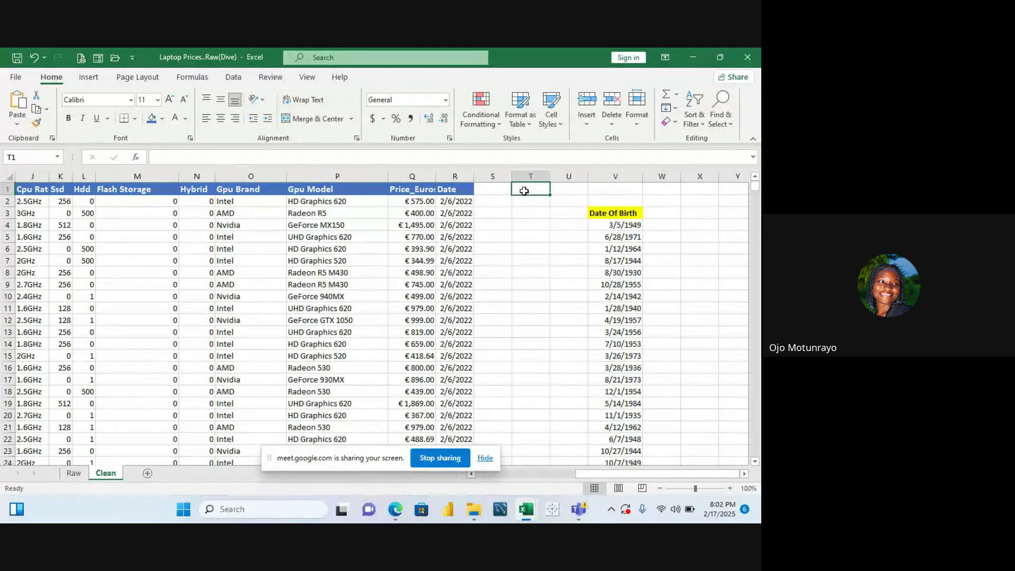
text(0)
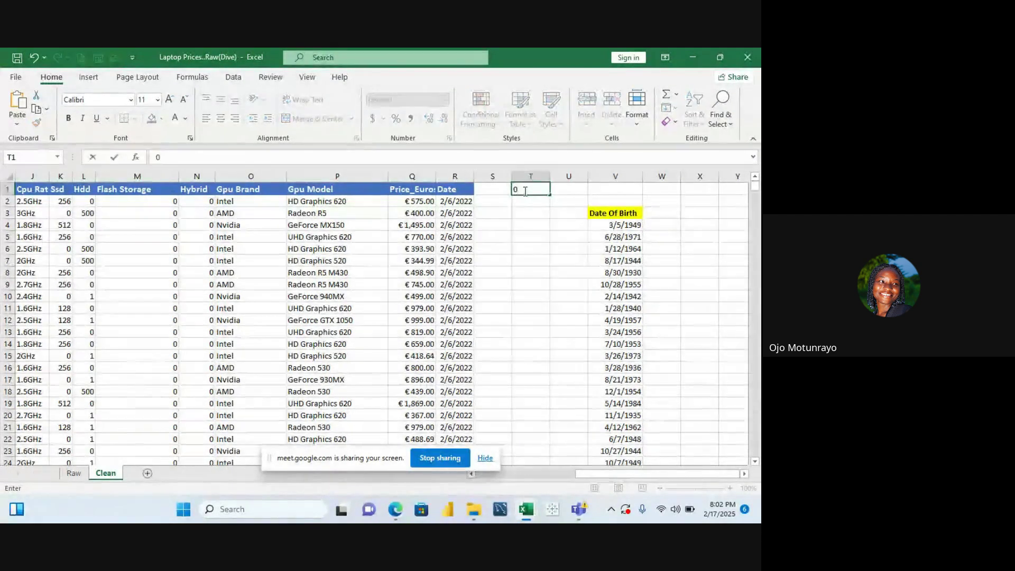
key(Return)
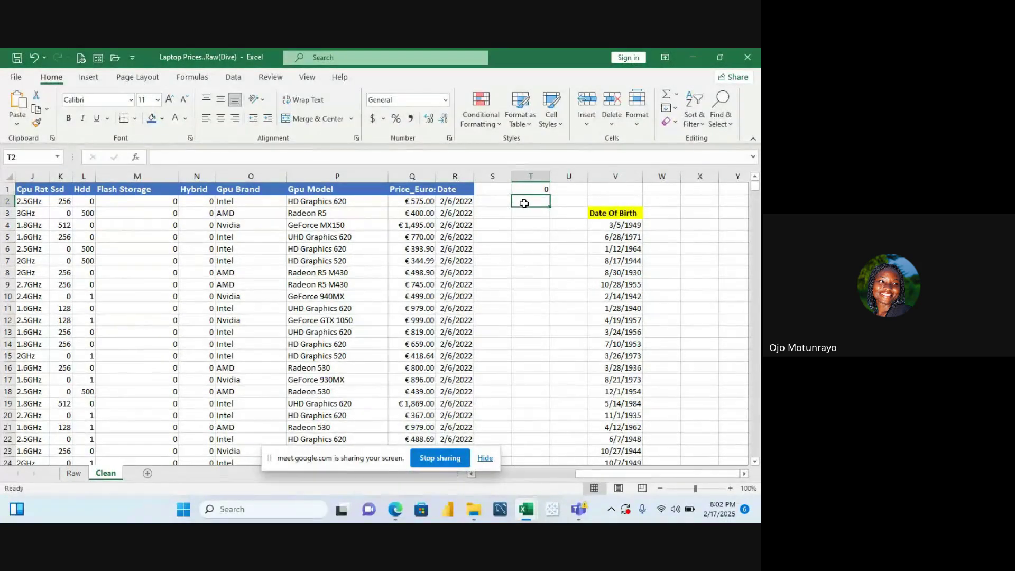
text(1)
key(Return)
key(Return)
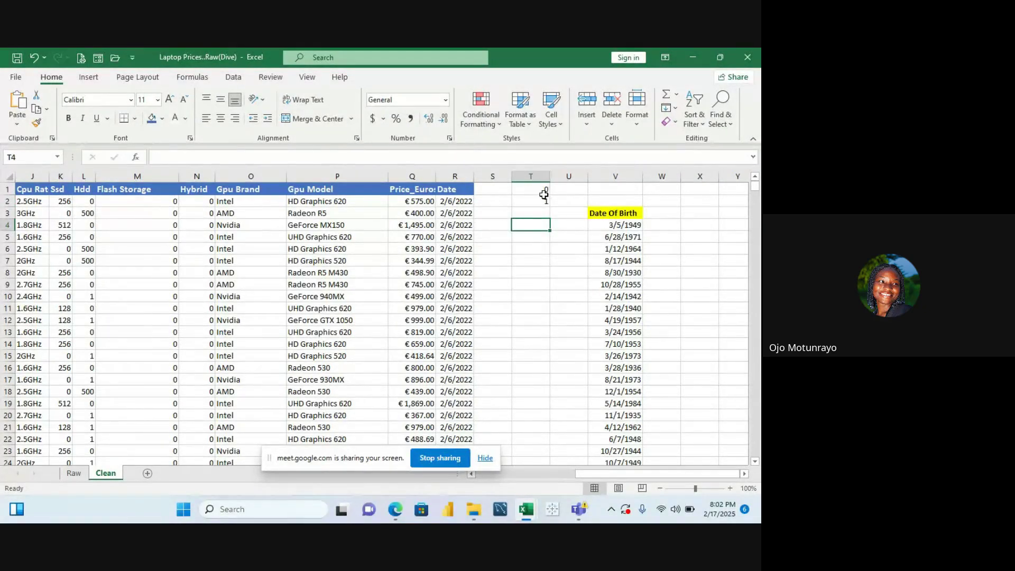
click(543, 191)
drag(543, 191, 547, 199)
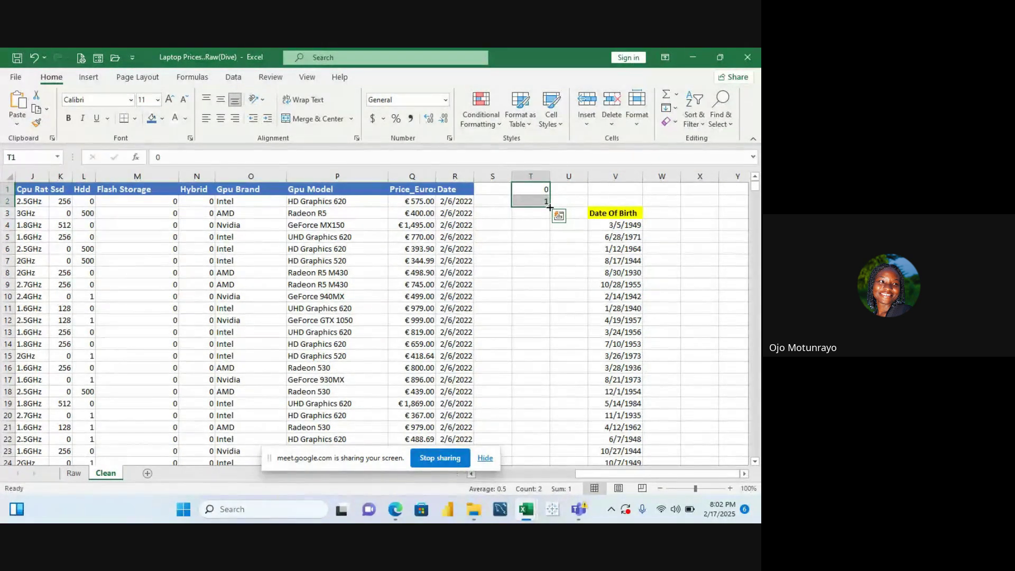
drag(550, 207, 553, 245)
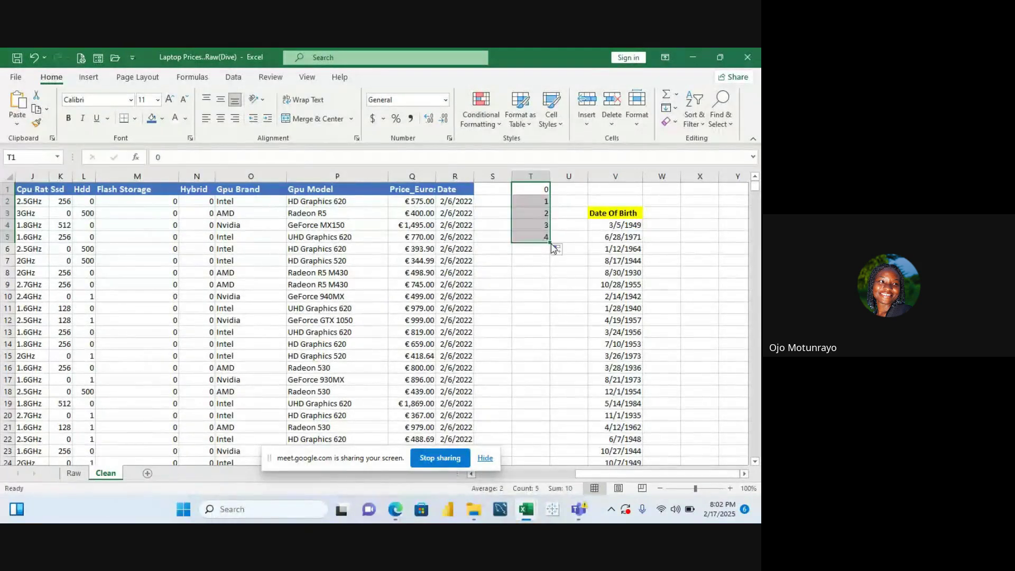
click(562, 192)
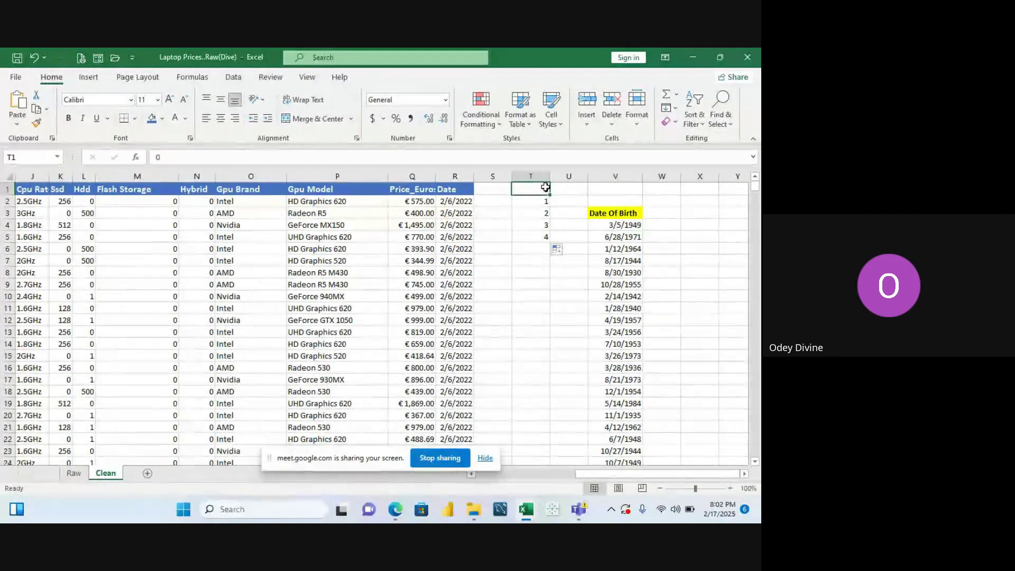
Clear T1 and enter a ten-digit phone number in T12
drag(547, 190, 547, 243)
key(BackSpace)
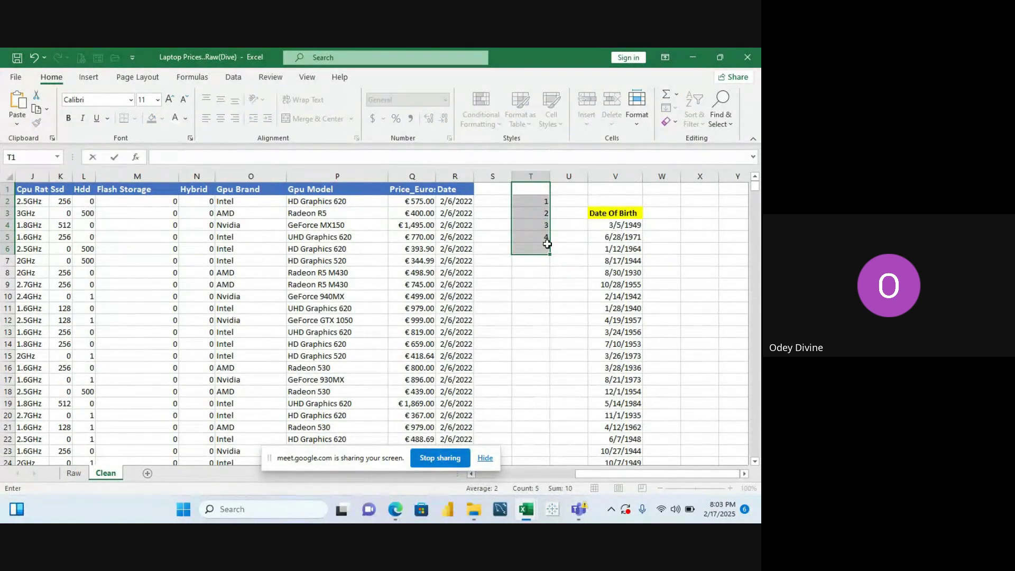
click(524, 320)
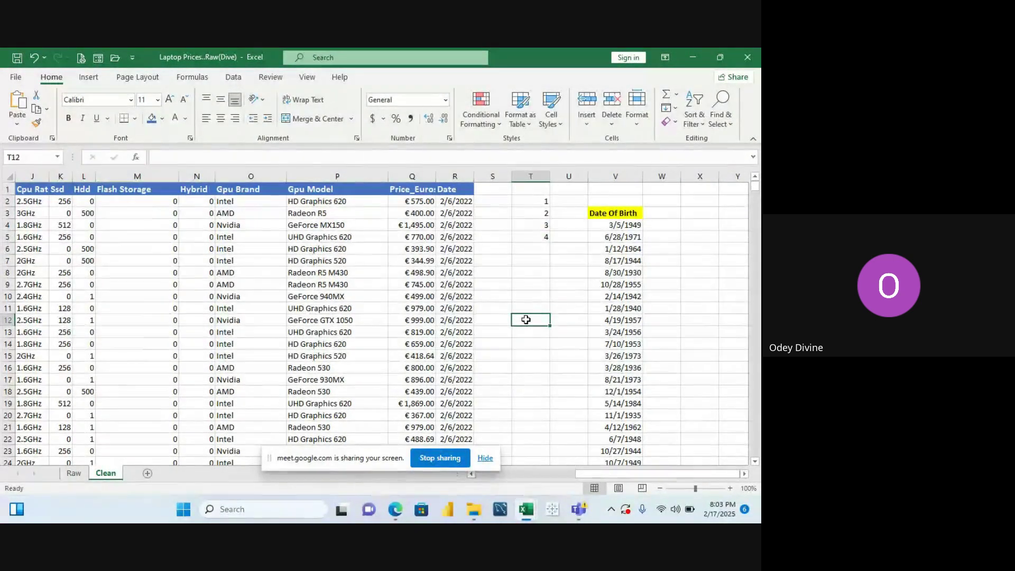
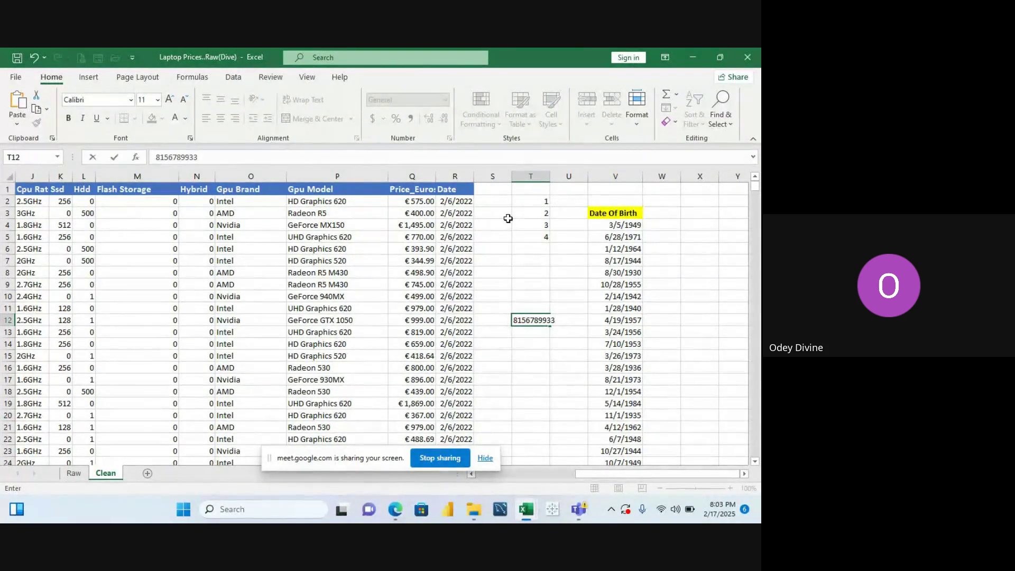
click(544, 199)
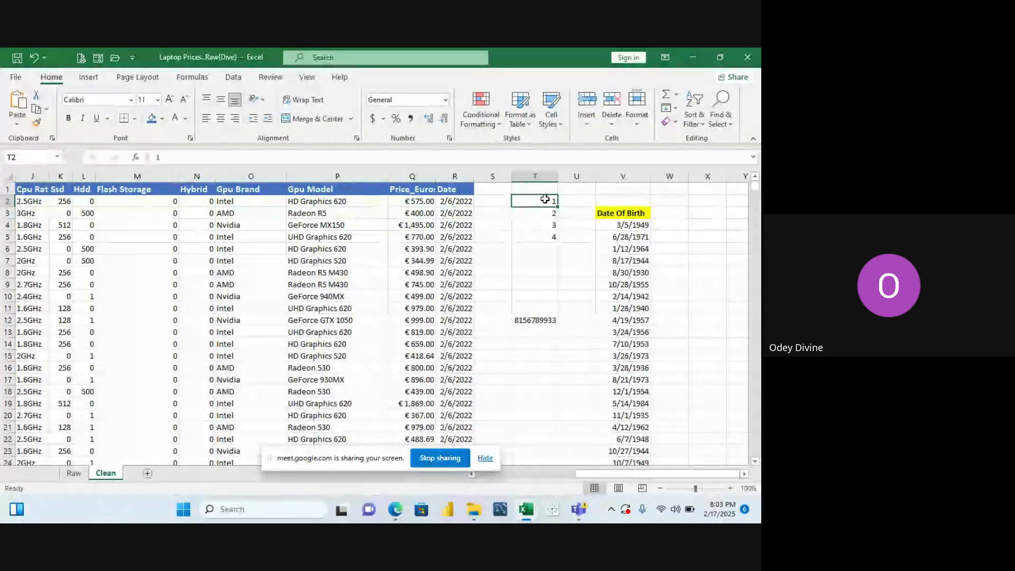
Clear the remaining series values 1 to 4 from T2:T5, then return to T12
key(BackSpace)
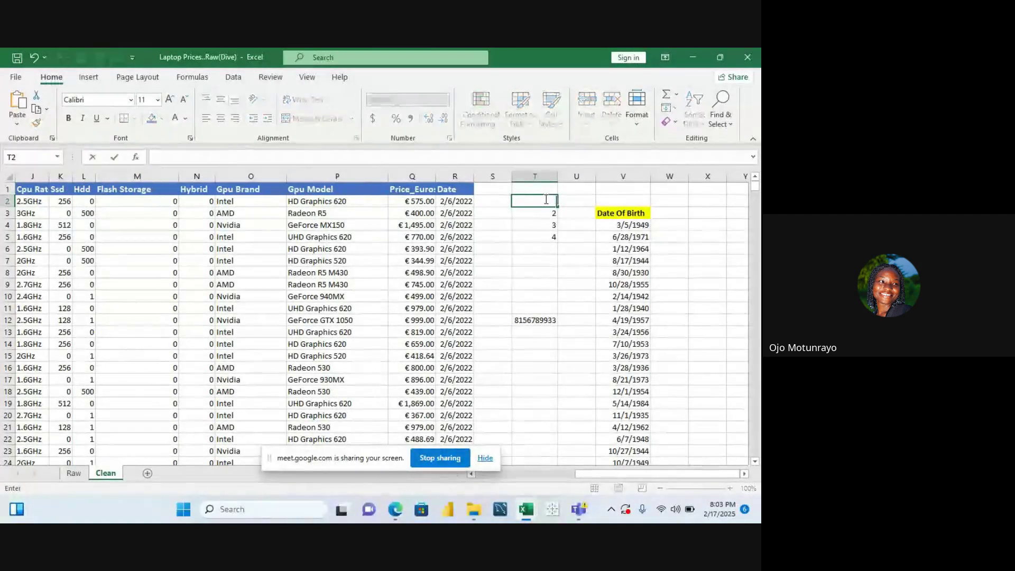
key(Return)
key(BackSpace)
key(Return)
key(BackSpace)
key(Return)
key(BackSpace)
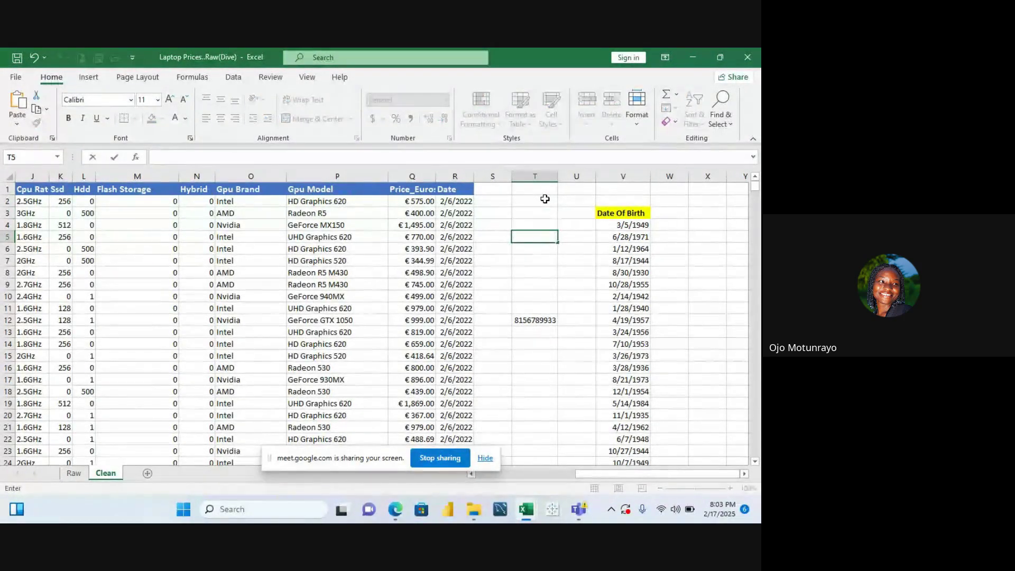
click(535, 319)
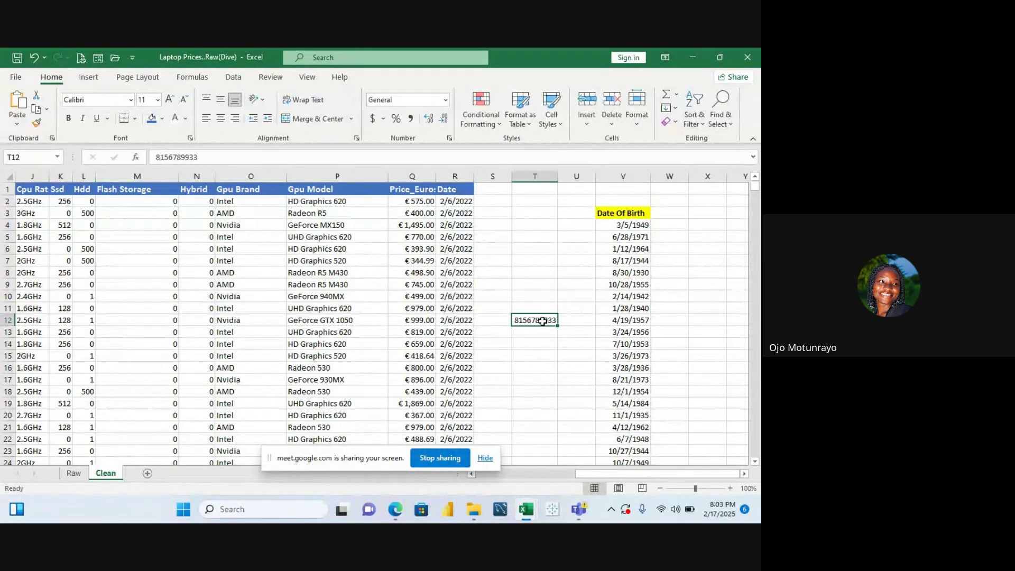
click(449, 138)
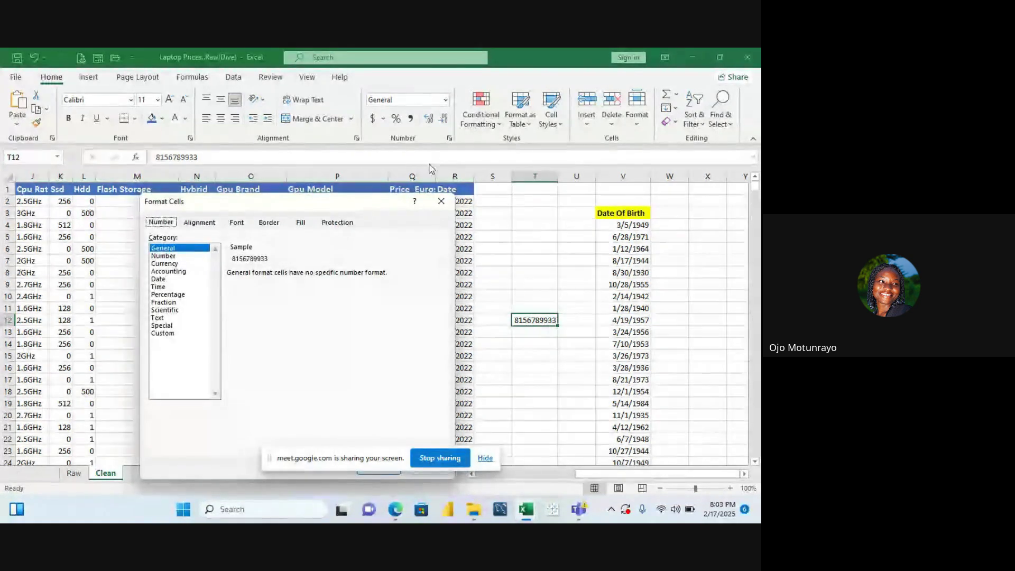
click(177, 333)
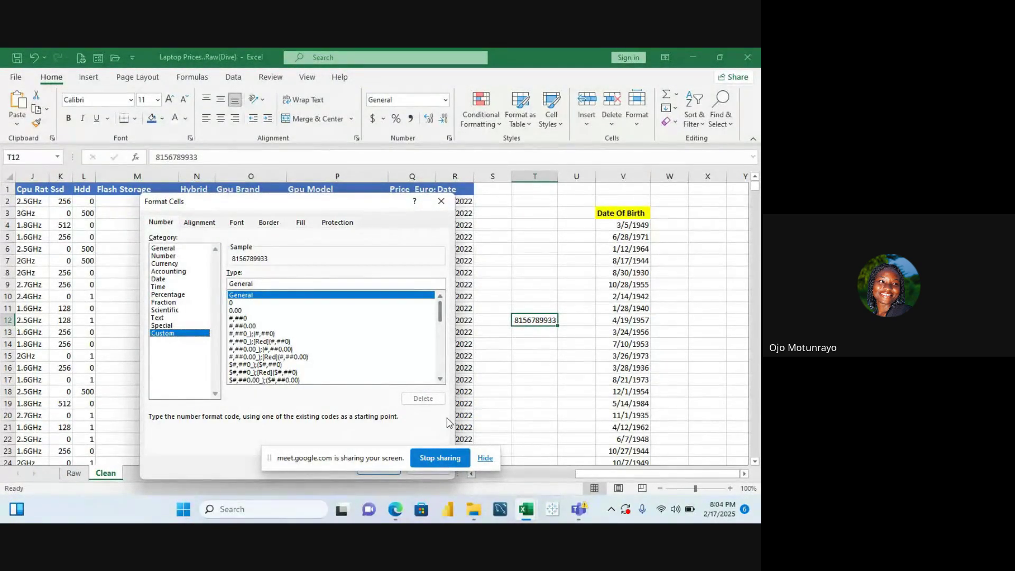
scroll(442, 381, down, 4)
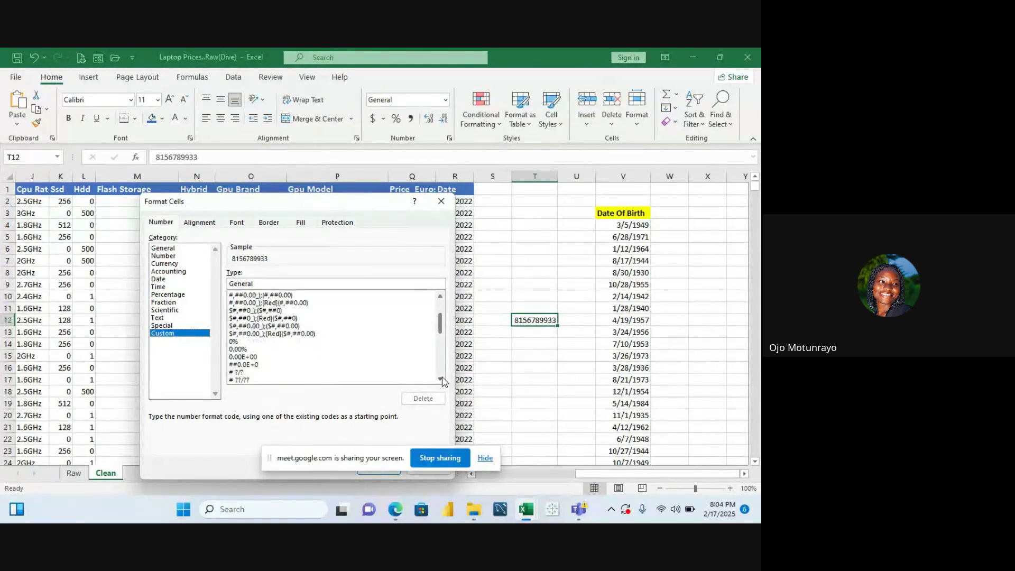
scroll(443, 380, down, 5)
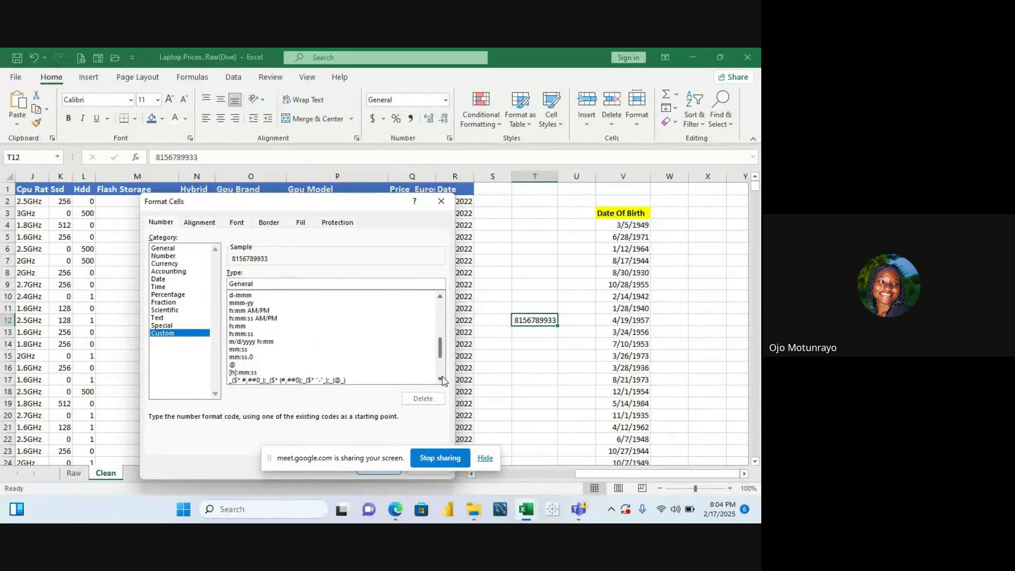
scroll(443, 381, down, 1)
click(369, 356)
double_click(367, 356)
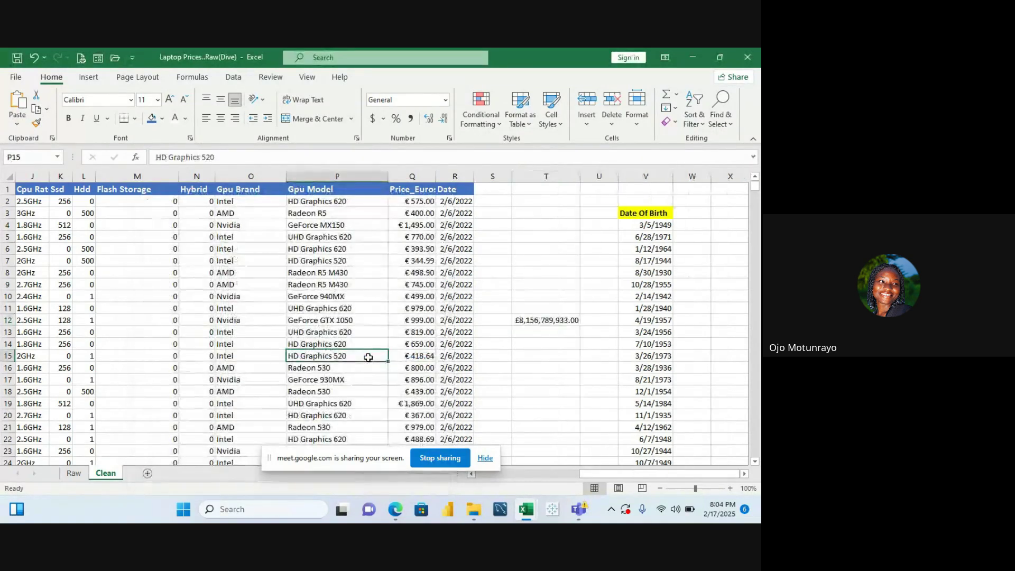
click(529, 321)
key(ctrl+z)
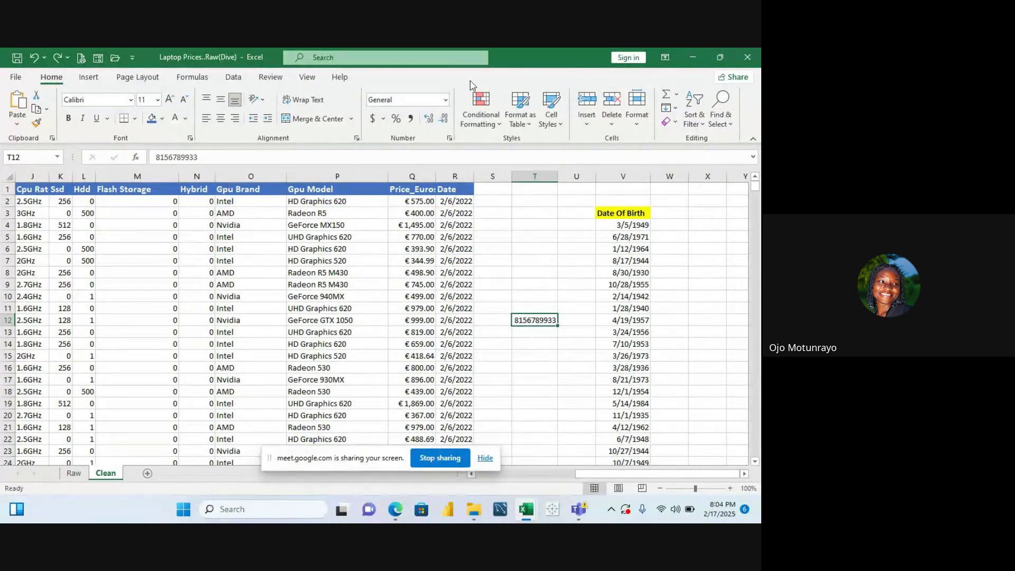
click(449, 139)
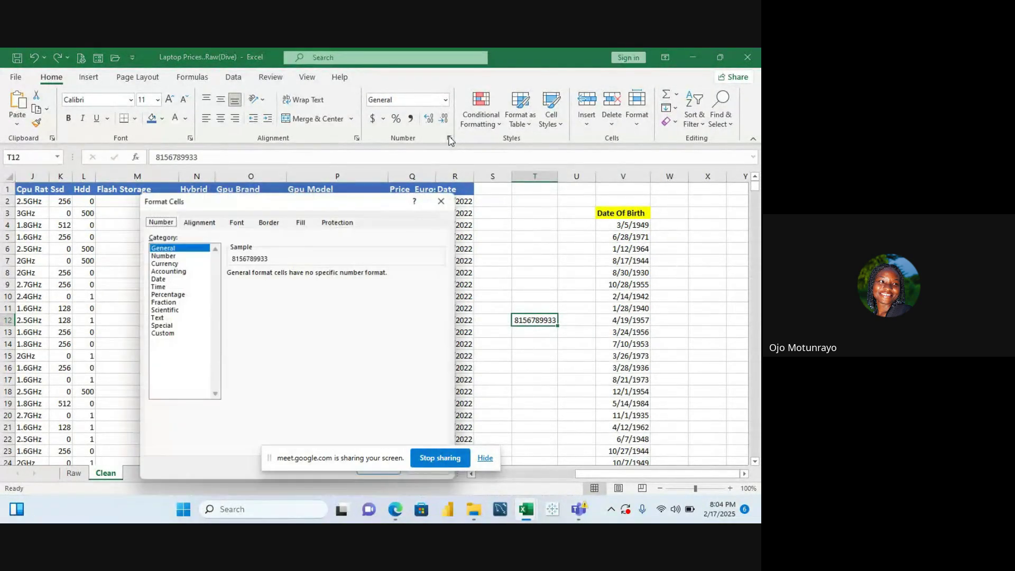
click(178, 334)
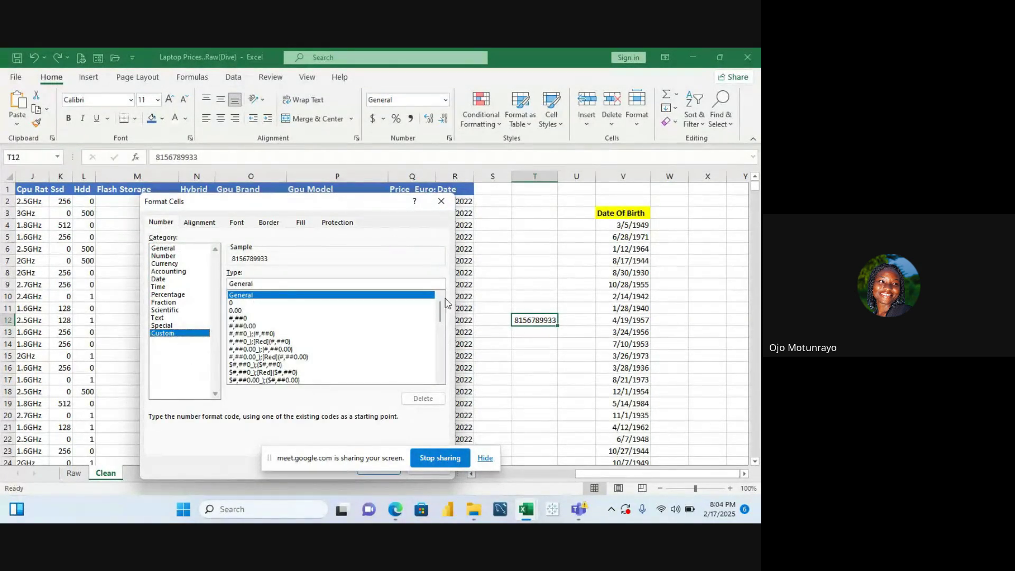
drag(440, 310, 443, 423)
drag(441, 382, 440, 381)
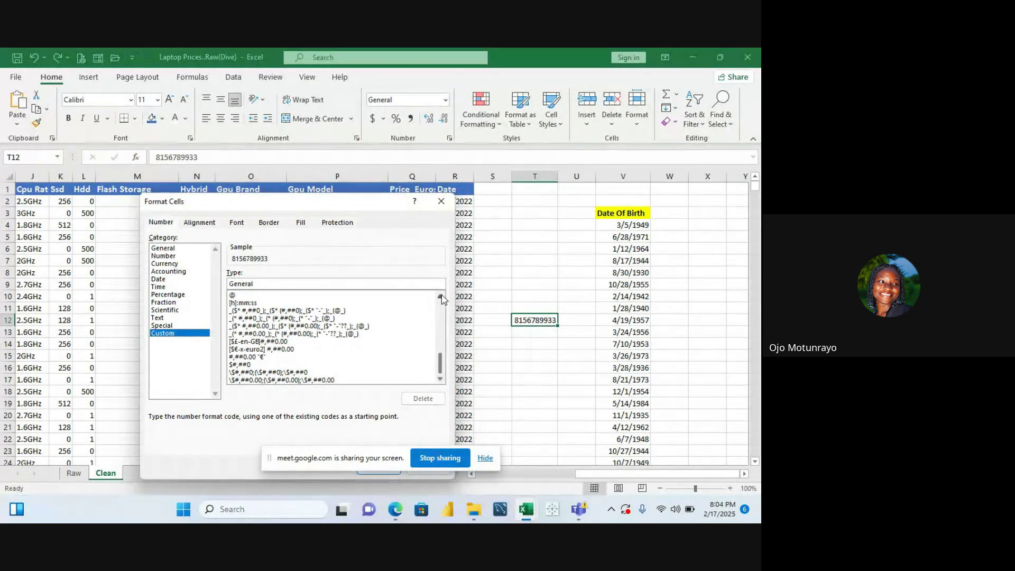
drag(440, 298, 441, 299)
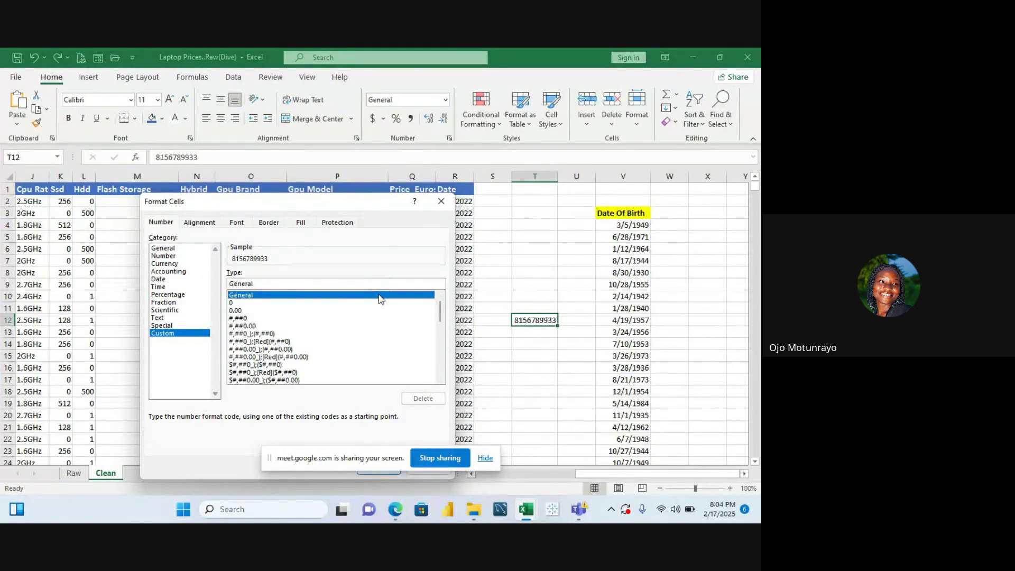
click(296, 303)
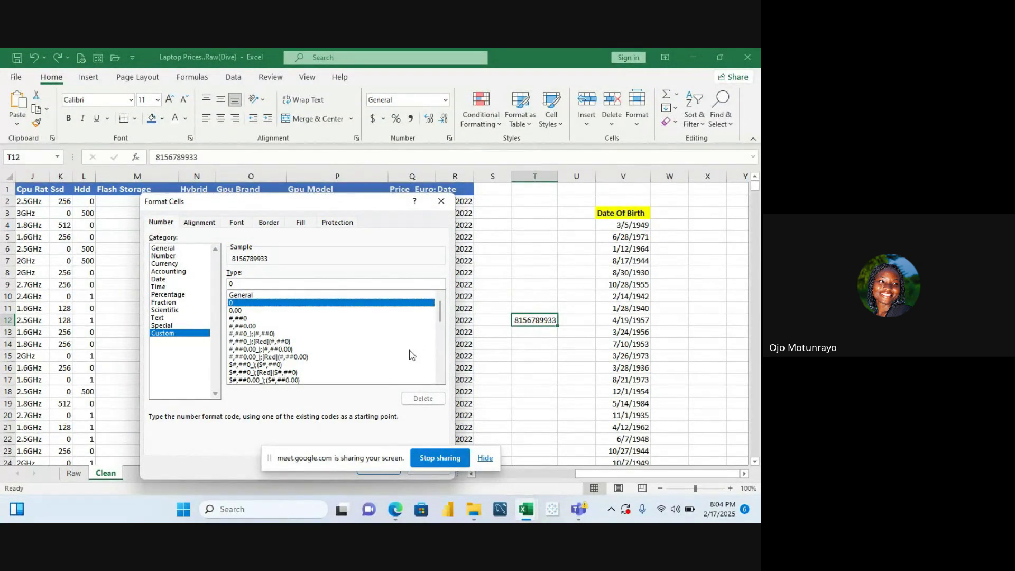
drag(442, 322, 497, 350)
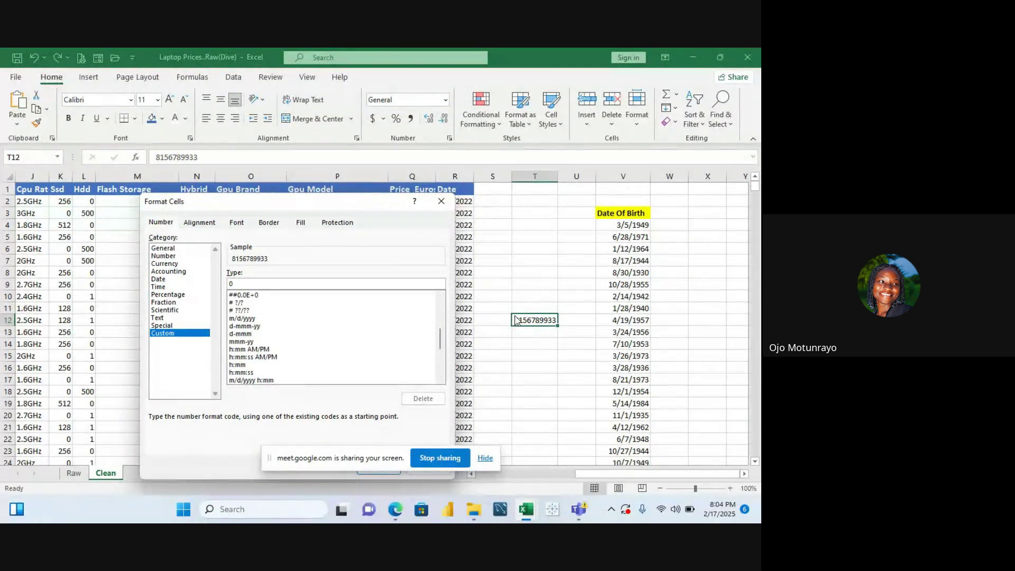
click(442, 203)
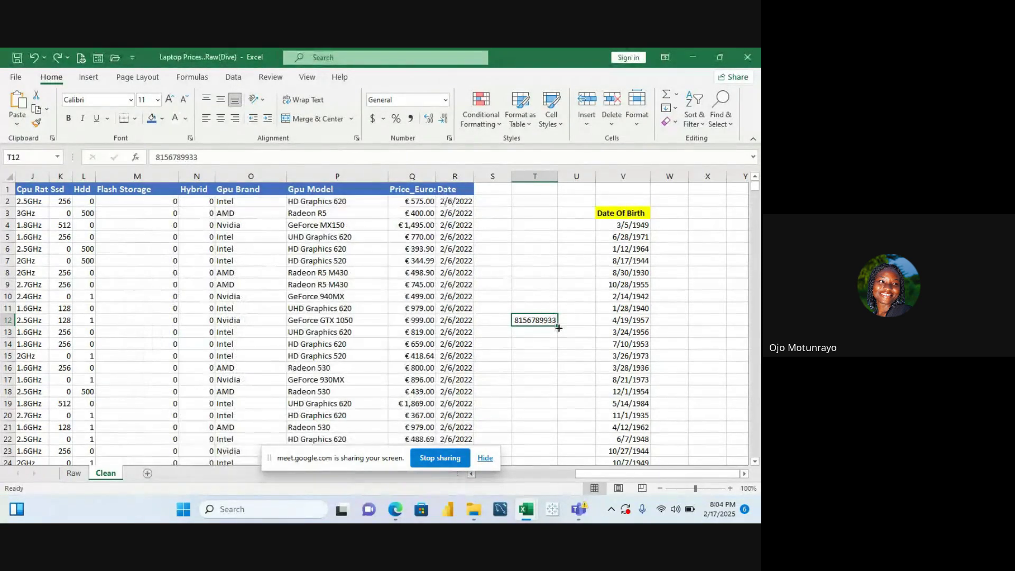
Open the Format Cells Custom category for T12 and browse its format codes
click(526, 331)
click(526, 321)
click(449, 140)
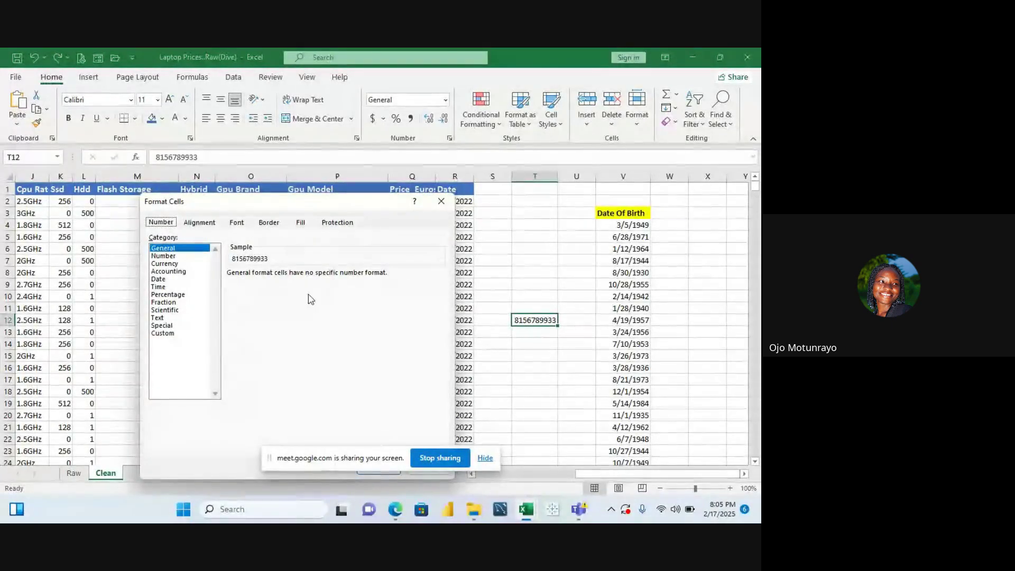
click(163, 333)
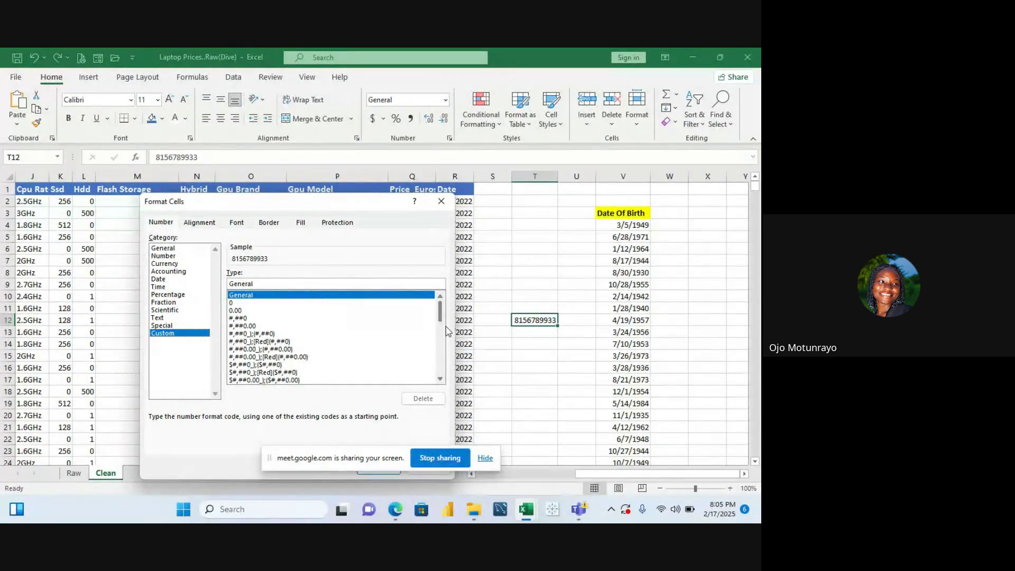
drag(442, 318, 441, 353)
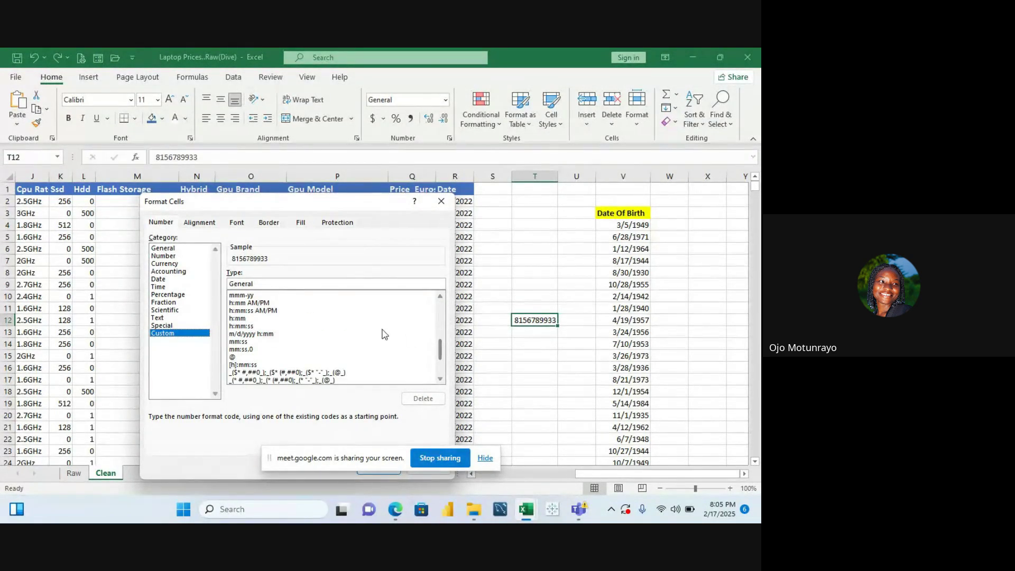
drag(440, 353, 438, 407)
drag(444, 353, 442, 302)
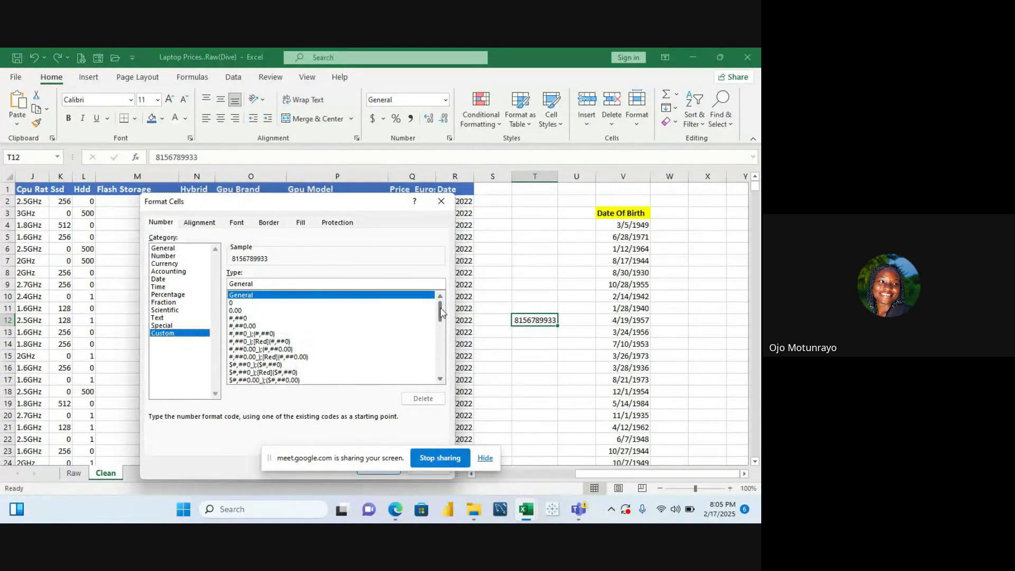
Try the comma two-decimal, #0 and plain 0 codes, then close without applying
click(253, 326)
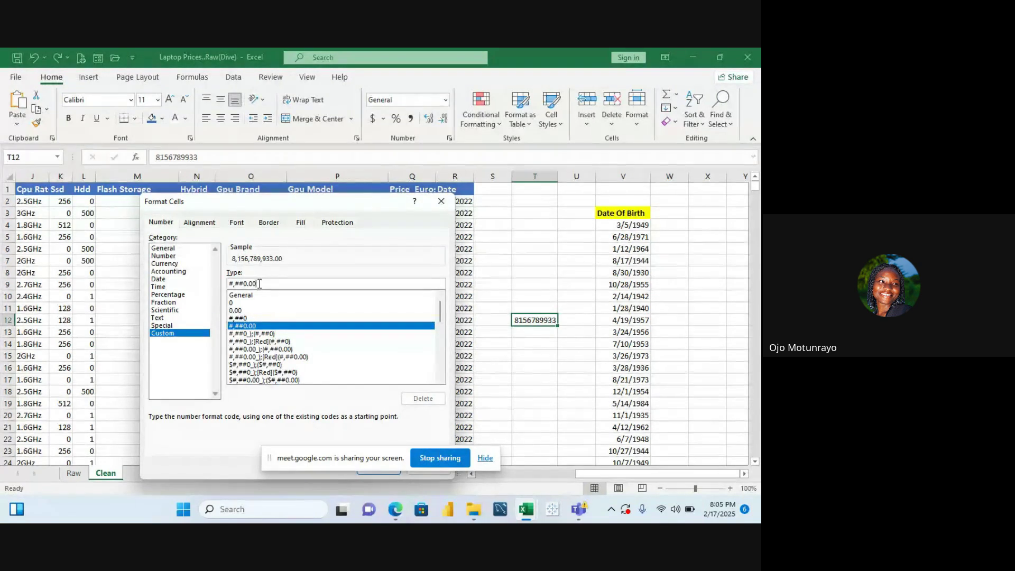
key(BackSpace)
key(BackSpace)
key(BackSpace)
key(BackSpace)
key(BackSpace)
key(BackSpace)
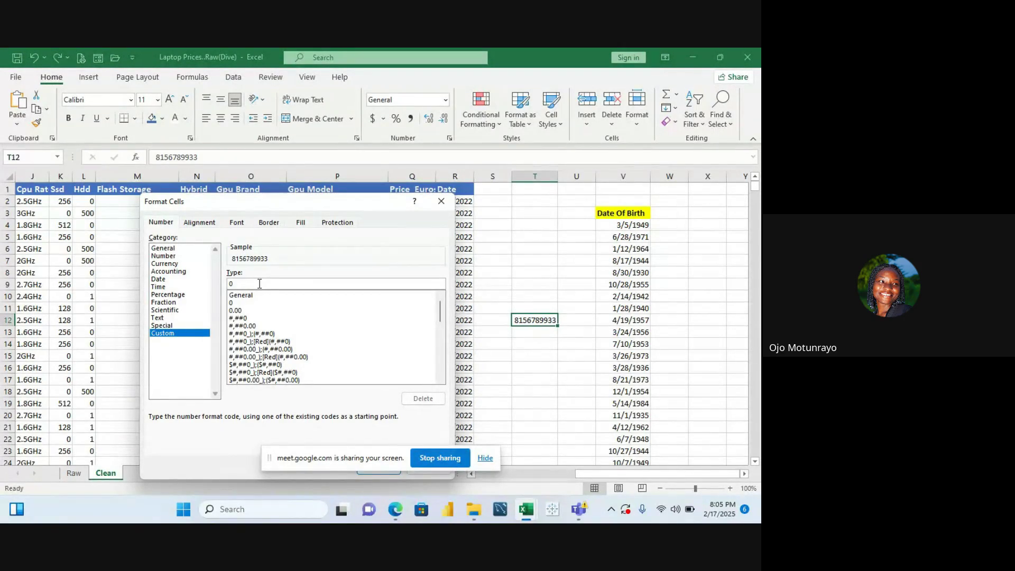
text(#0)
key(BackSpace)
key(BackSpace)
mouse_move(443, 316)
mouse_down()
mouse_move(446, 390)
mouse_move(442, 304)
mouse_up()
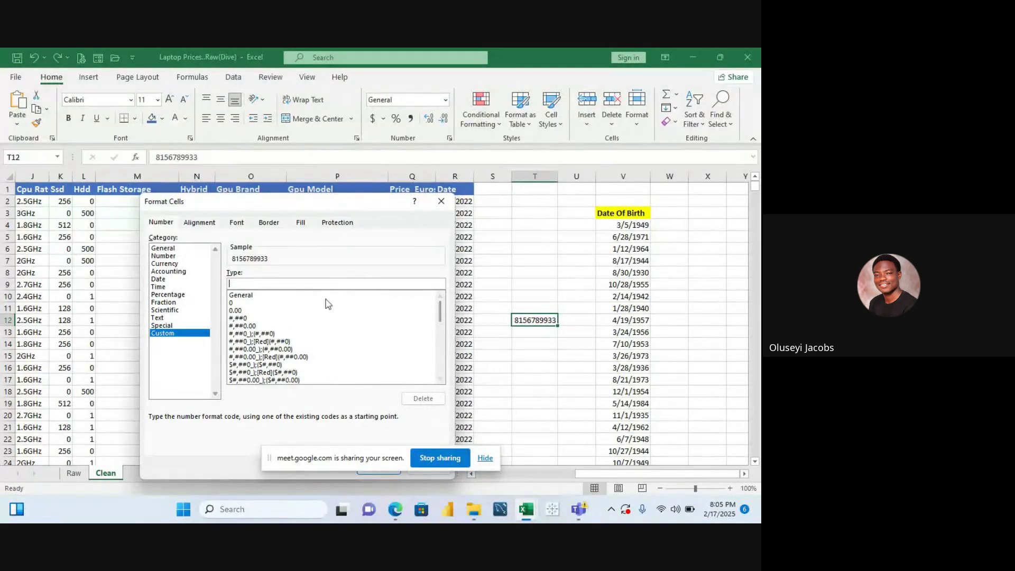
click(232, 303)
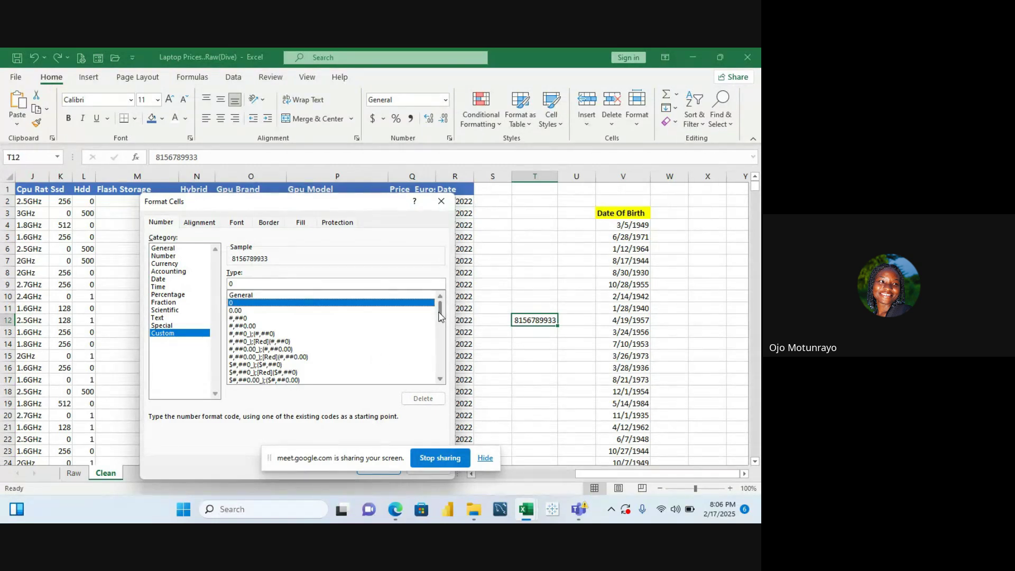
scroll(443, 413, down, 10)
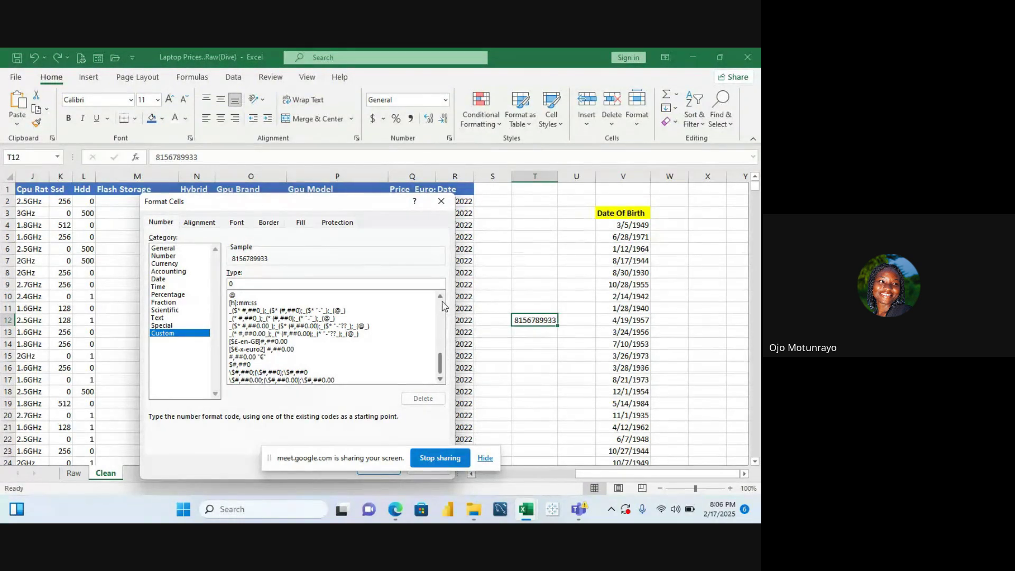
scroll(443, 304, up, 8)
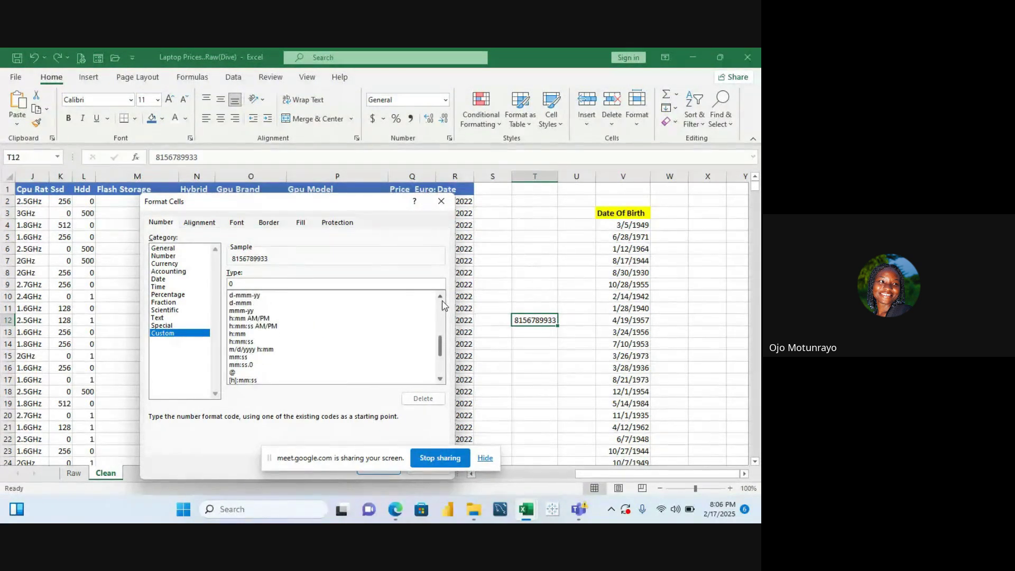
scroll(442, 304, up, 5)
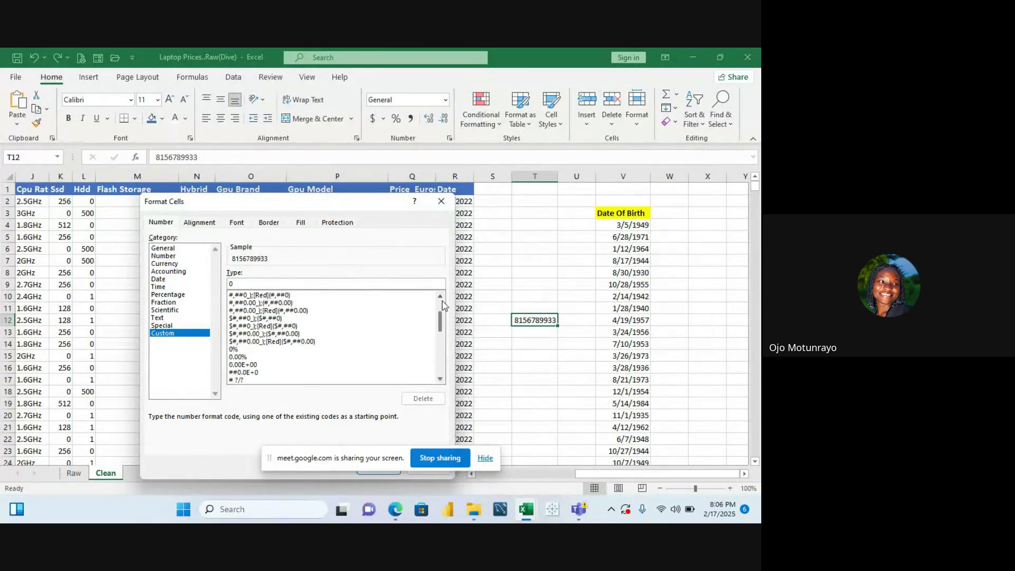
scroll(442, 304, up, 2)
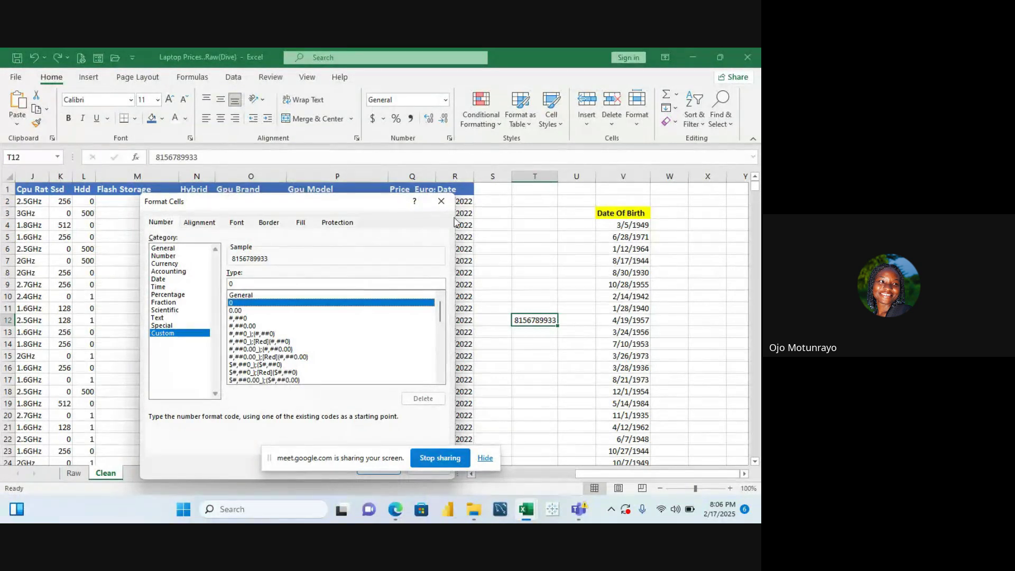
click(441, 201)
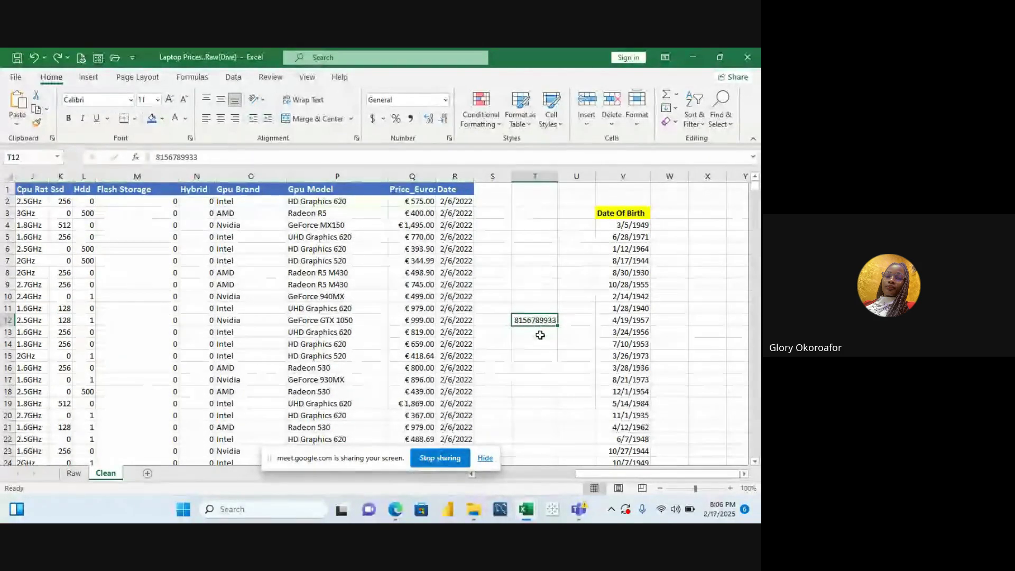
click(533, 332)
click(530, 320)
click(526, 328)
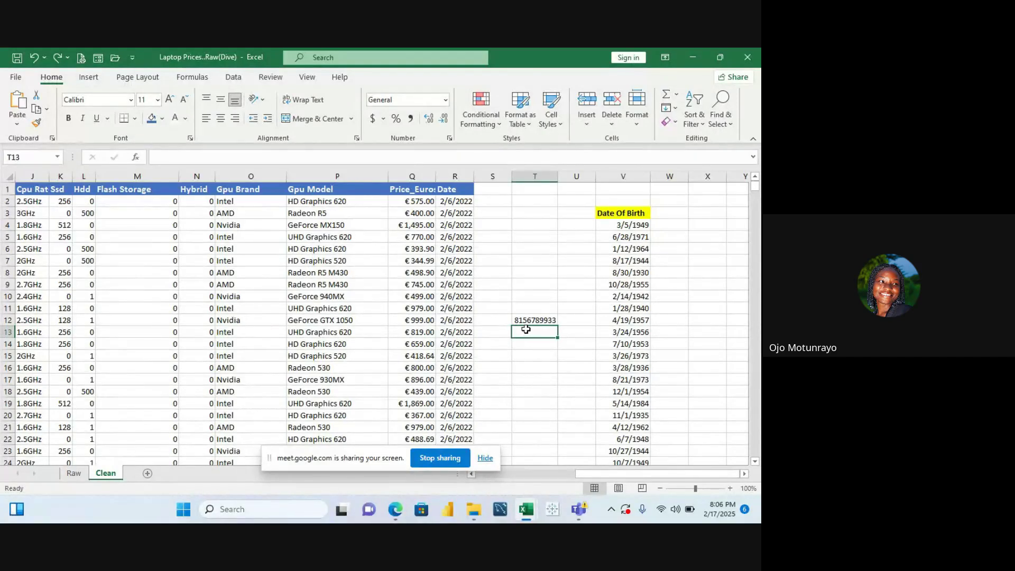
click(536, 319)
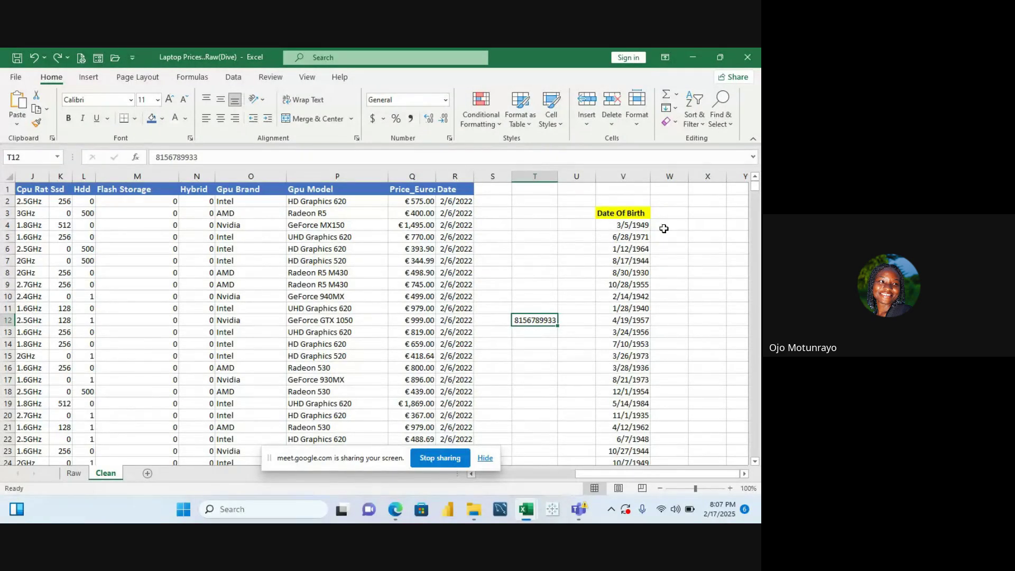
Apply the custom number format 0########## to T12
click(450, 138)
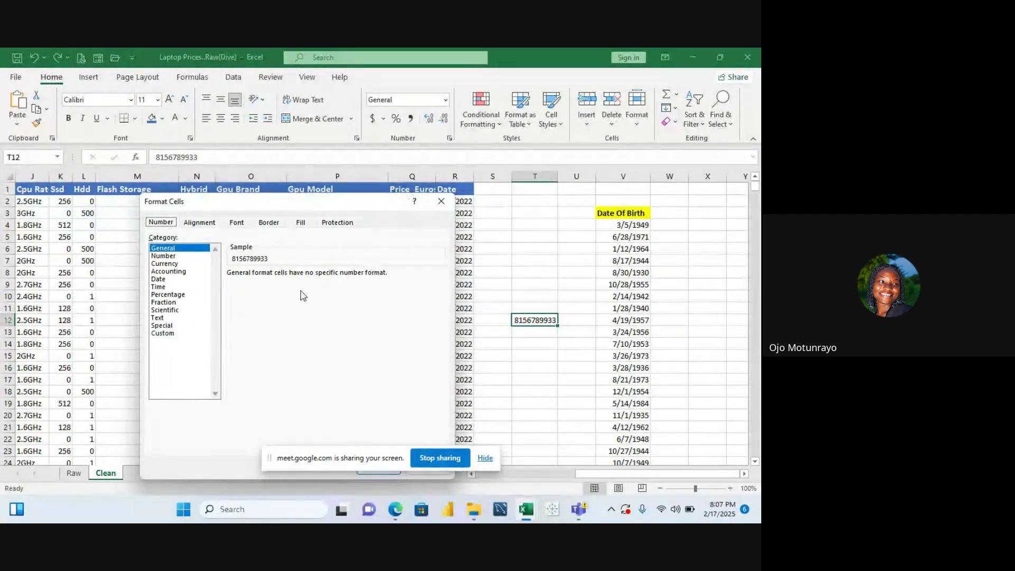
click(170, 326)
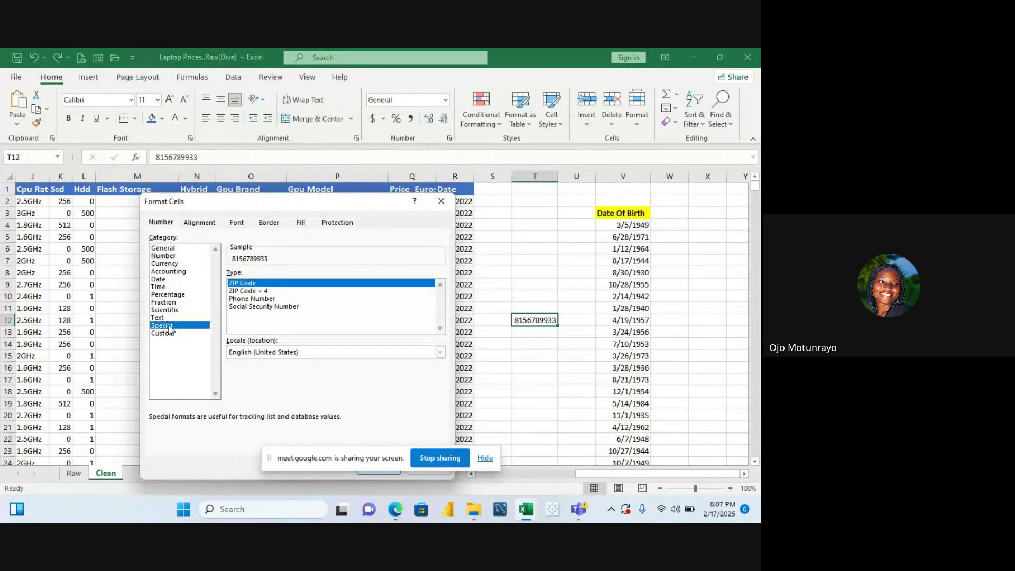
click(179, 333)
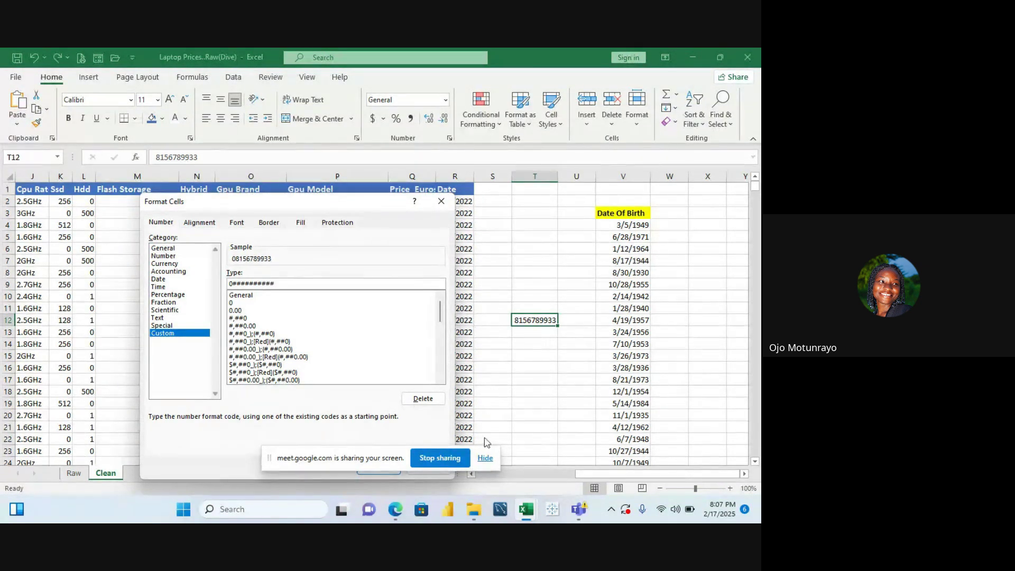
click(485, 458)
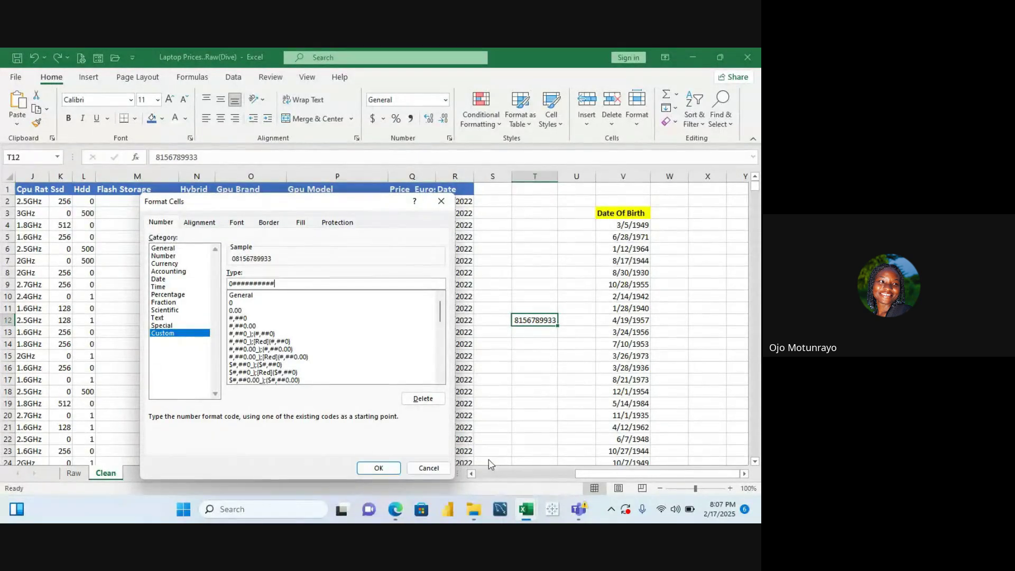
click(381, 472)
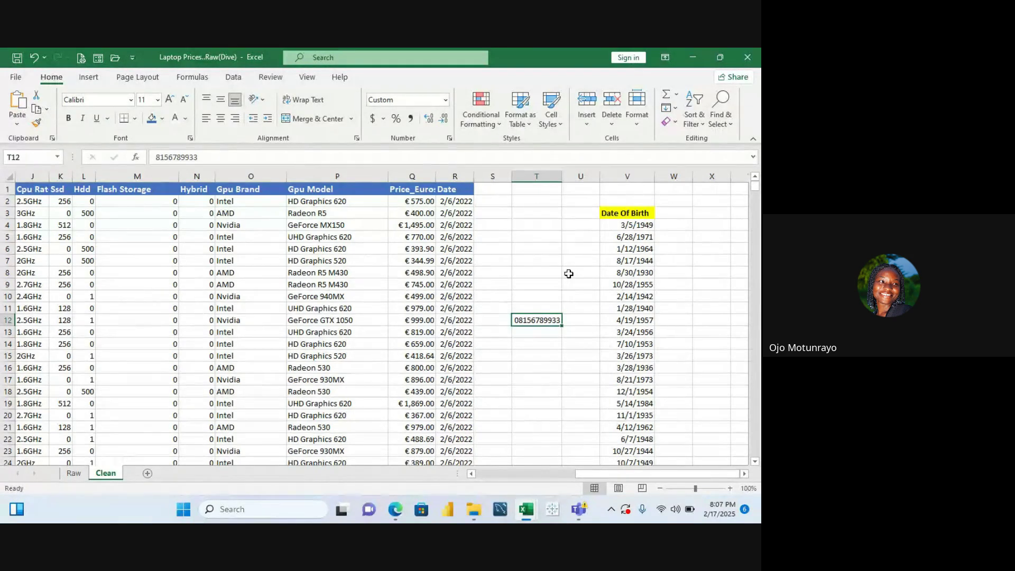
Reopen Format Cells on T12 to verify the 0########## code and confirm with OK
drag(547, 319, 451, 114)
click(542, 360)
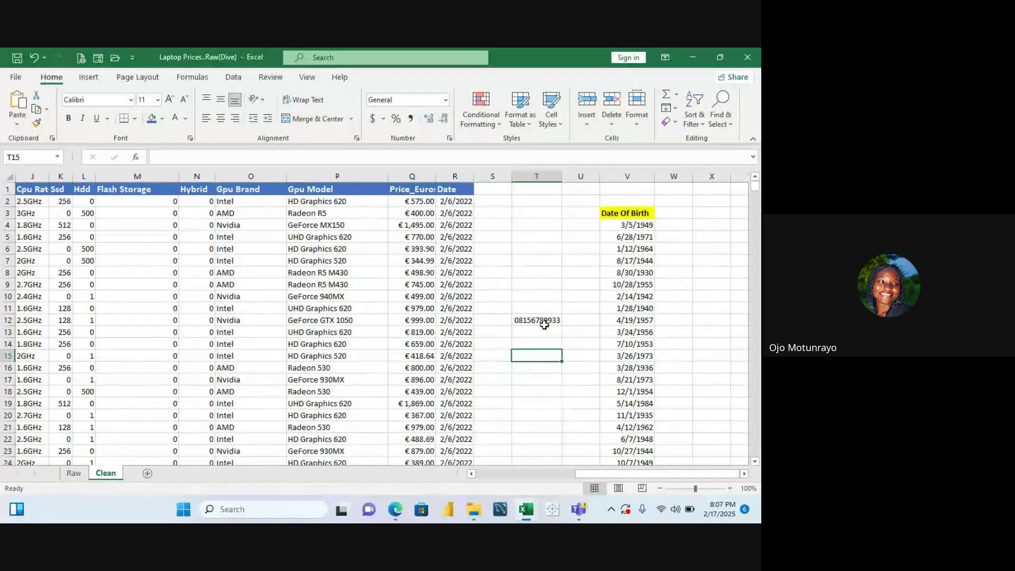
click(543, 320)
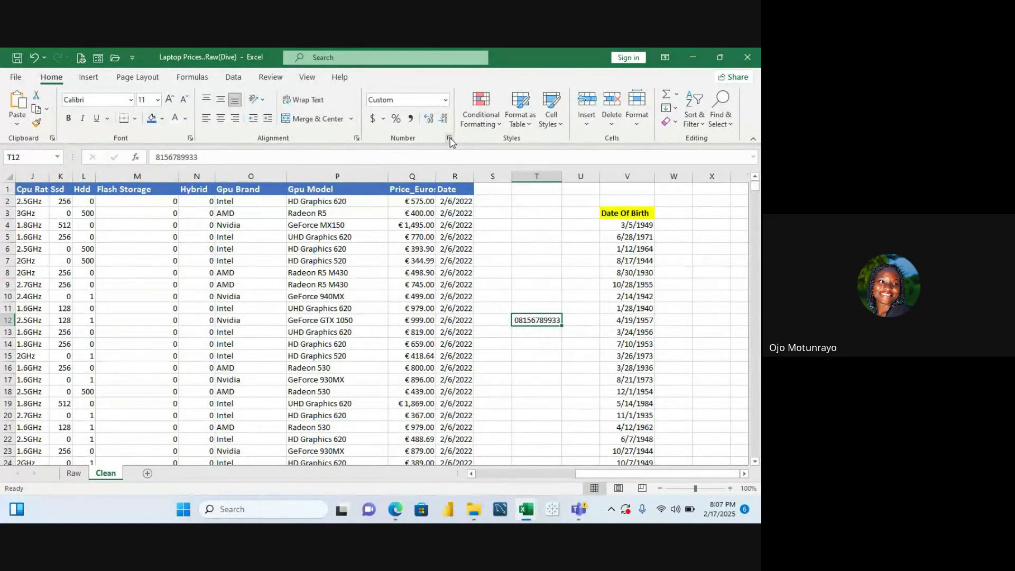
click(449, 138)
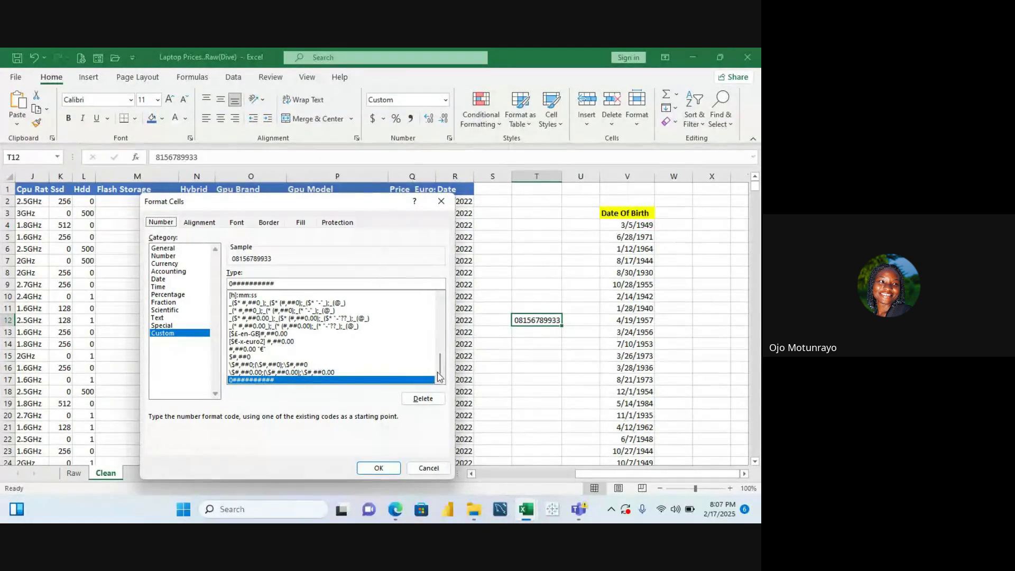
drag(440, 368, 440, 357)
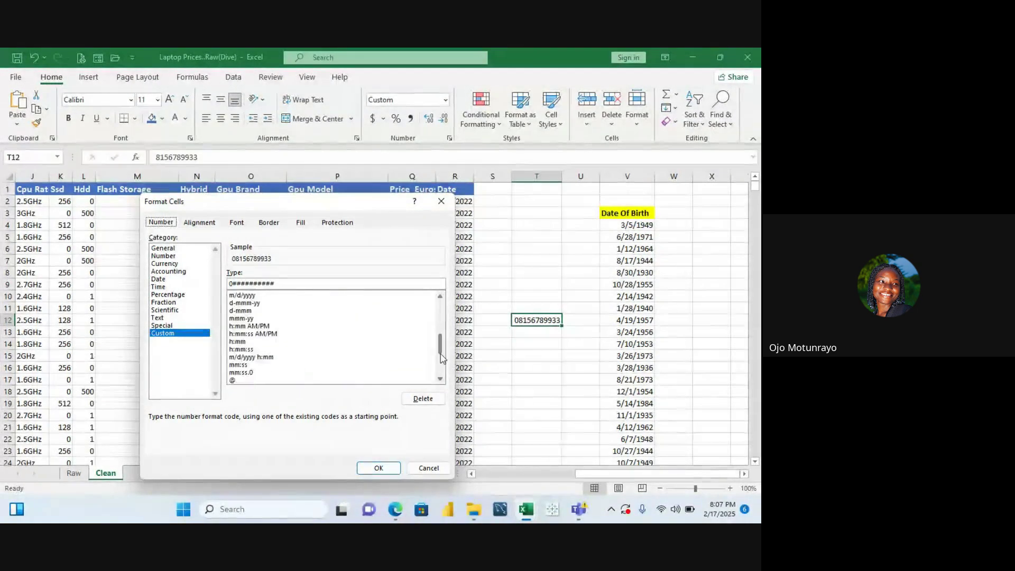
scroll(247, 354, down, 2)
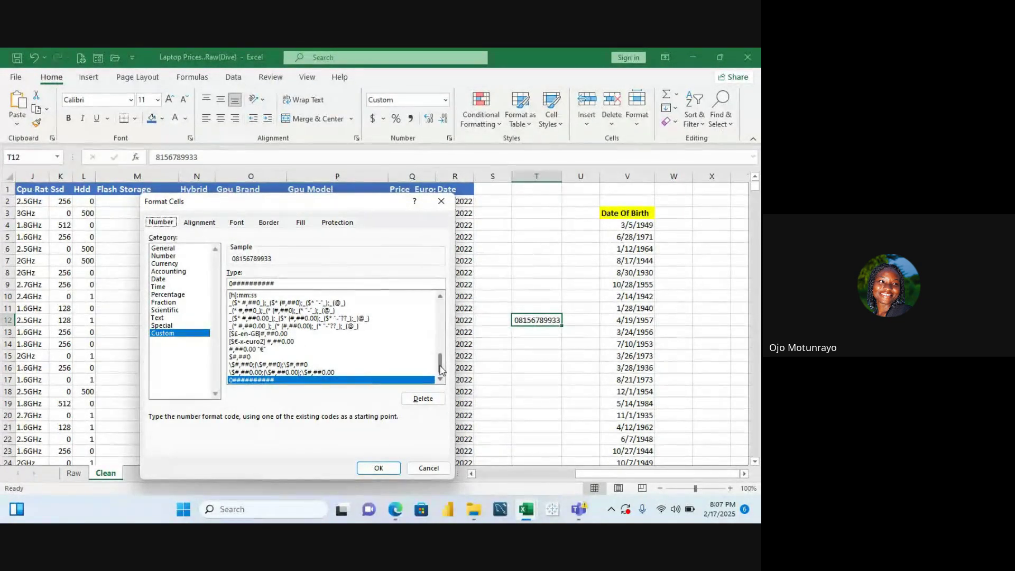
mouse_move(440, 366)
mouse_down()
mouse_move(440, 326)
mouse_move(441, 375)
mouse_up()
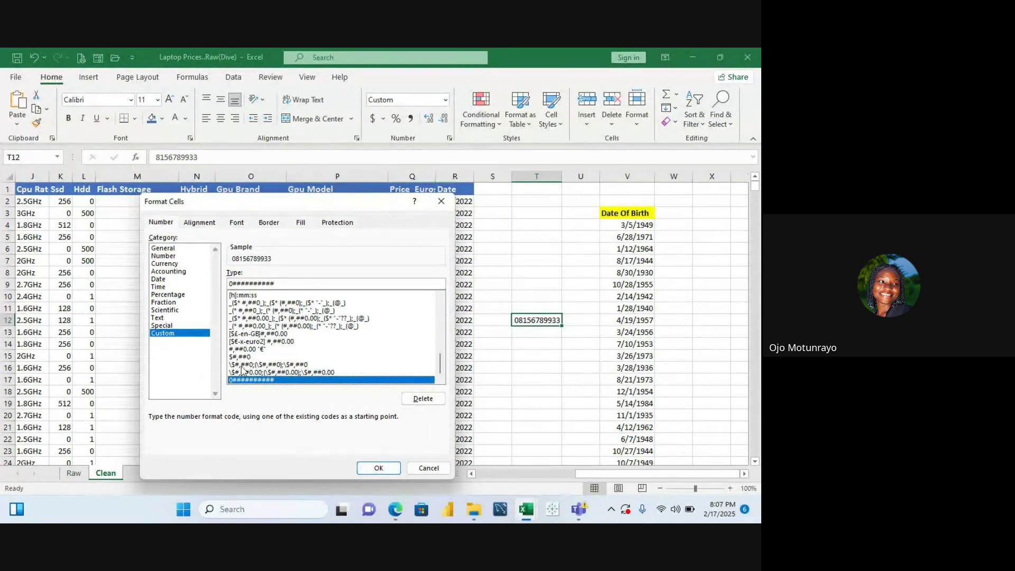
click(376, 470)
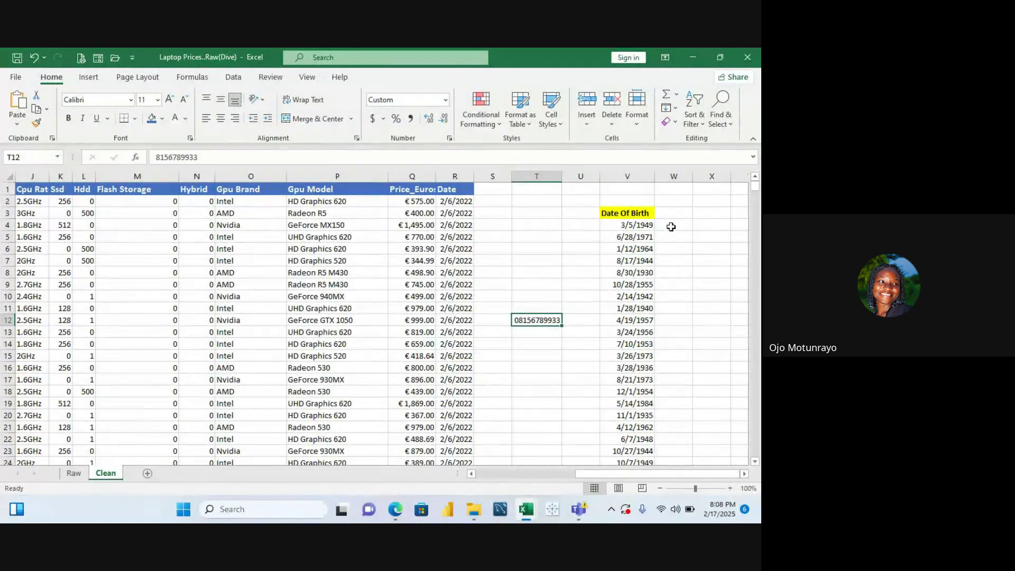
click(671, 227)
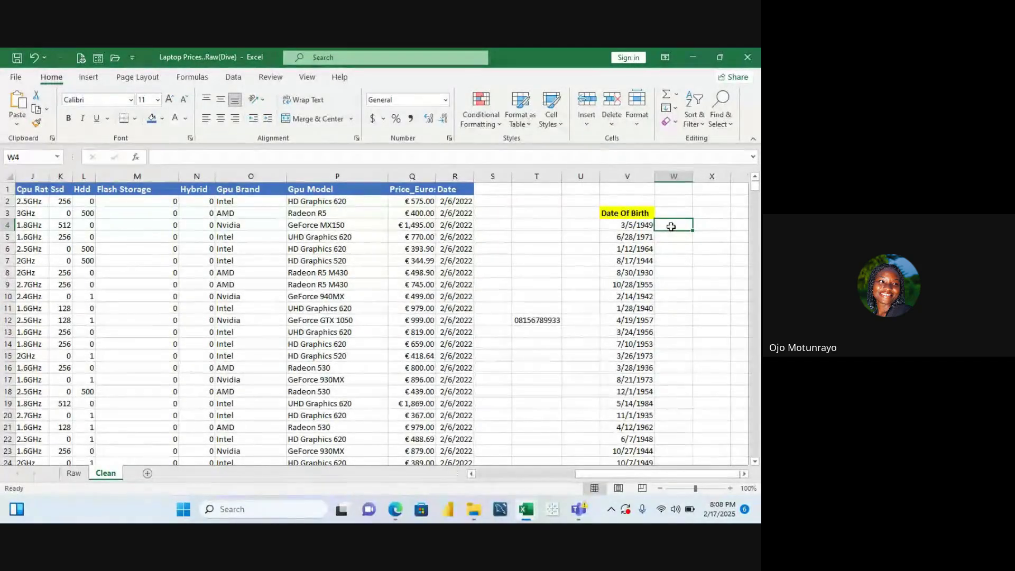
text(=)
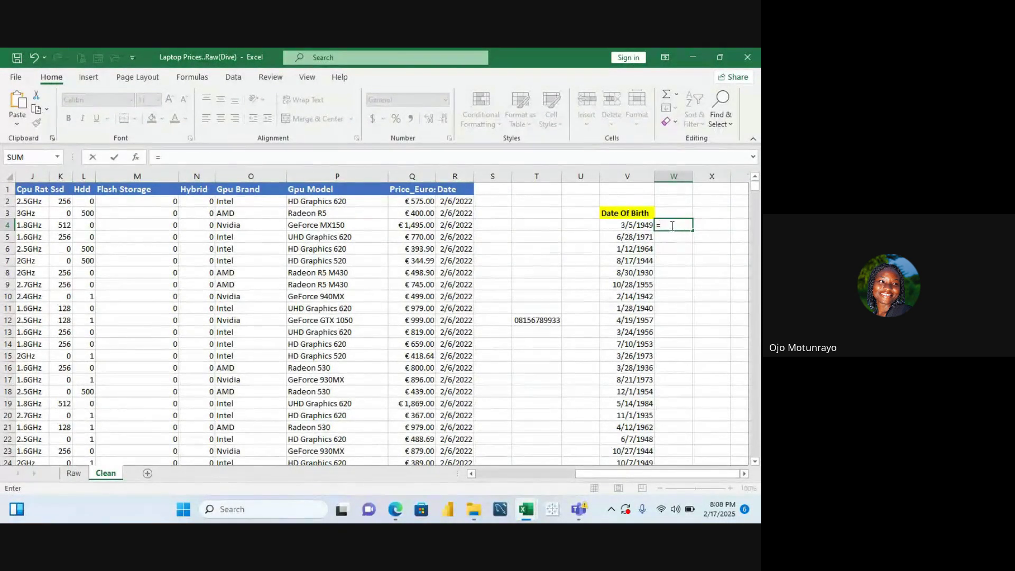
text(yea)
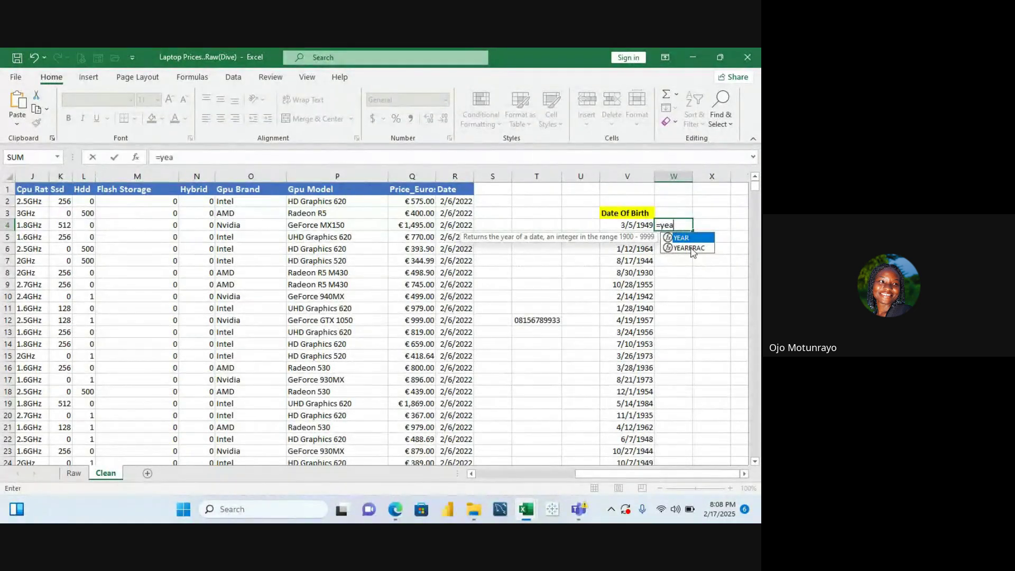
double_click(690, 248)
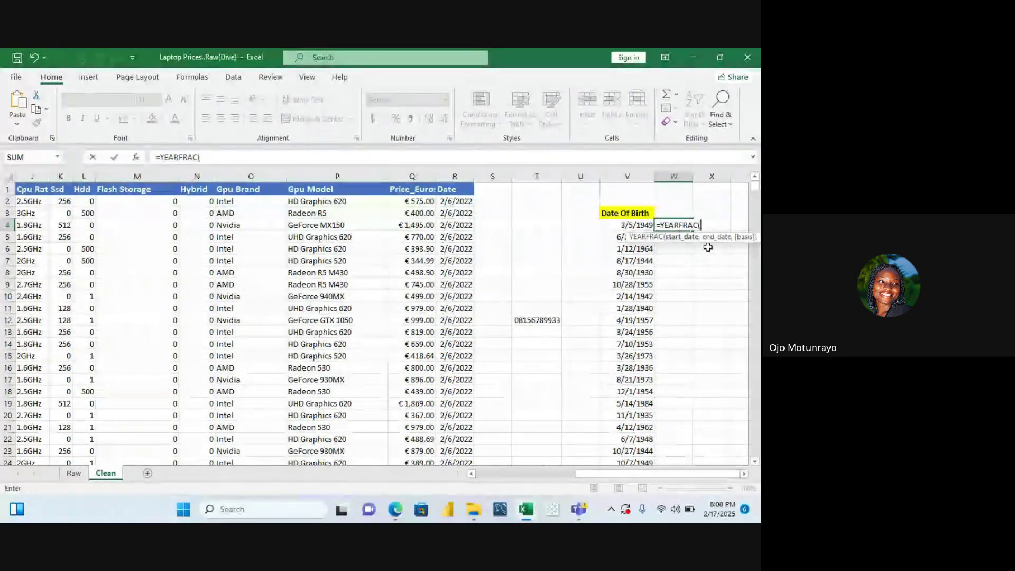
key(BackSpace)
key(BackSpace)
key(BackSpace)
key(BackSpace)
key(BackSpace)
key(BackSpace)
key(BackSpace)
key(BackSpace)
key(BackSpace)
key(BackSpace)
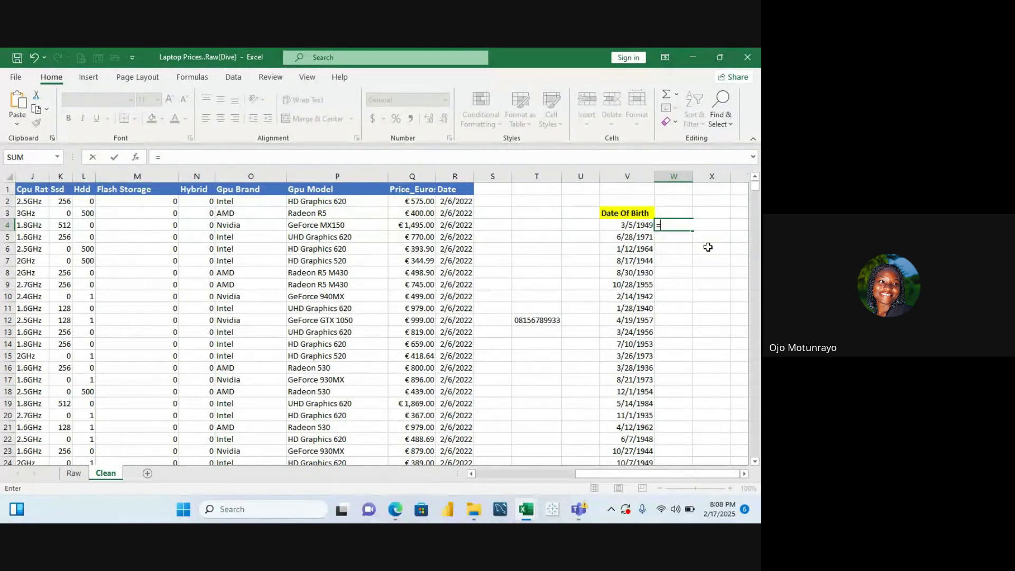
click(679, 213)
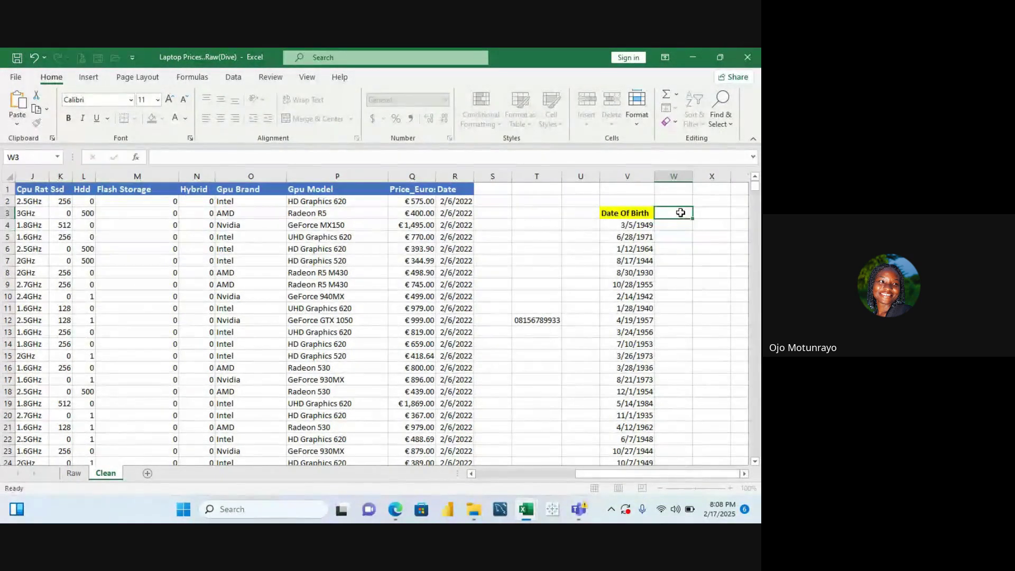
click(674, 225)
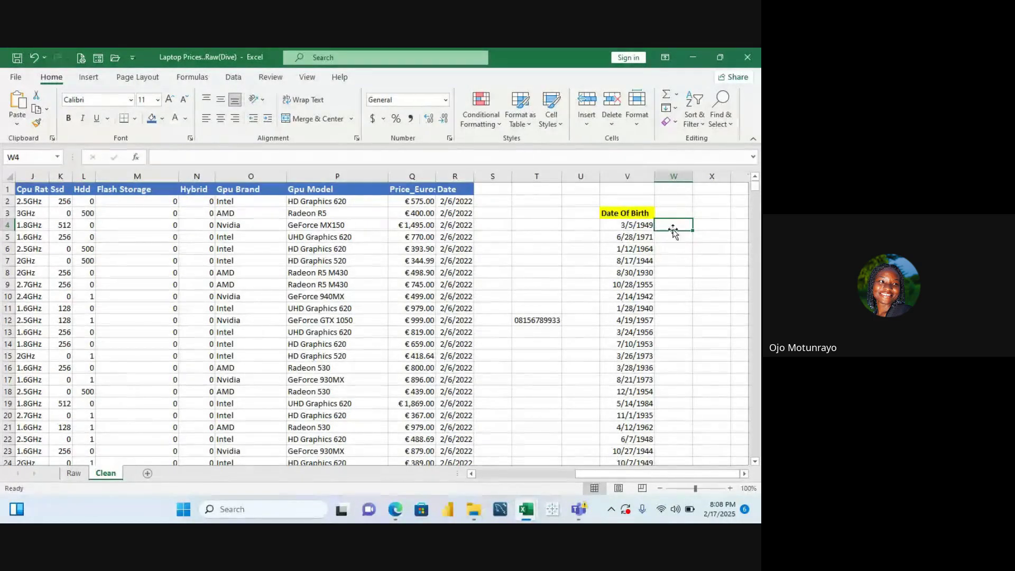
click(644, 226)
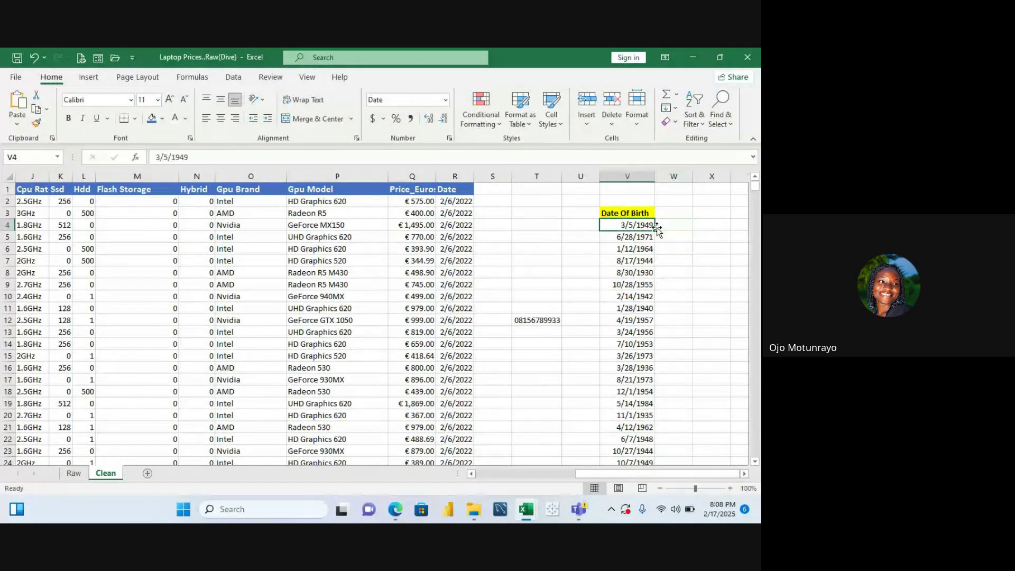
click(662, 229)
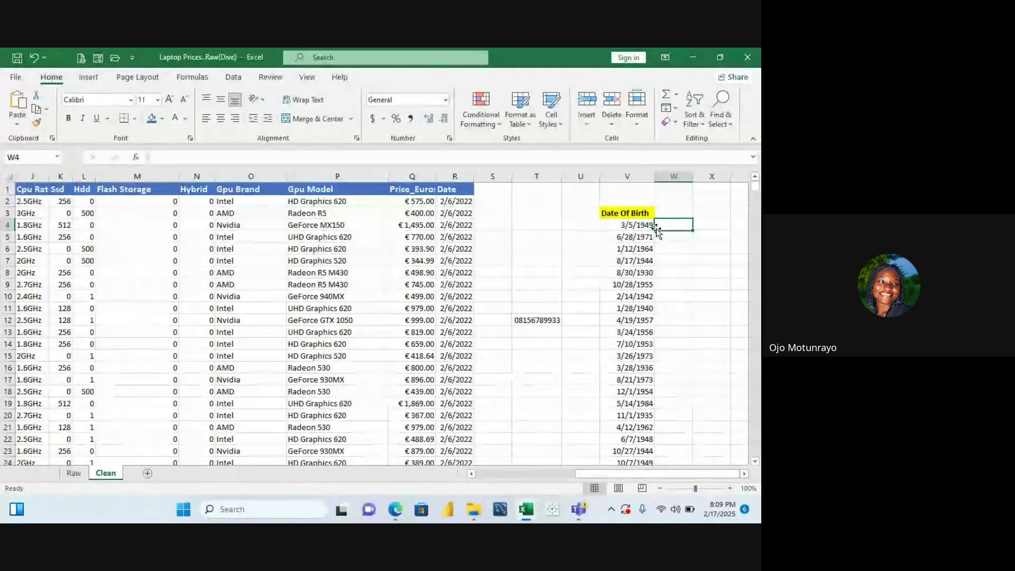
text(=)
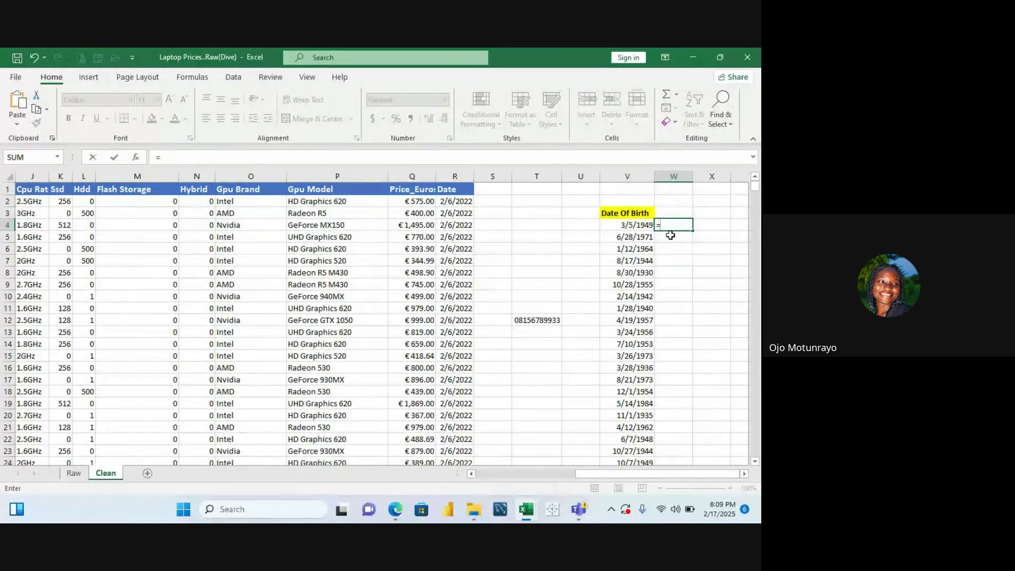
key(Escape)
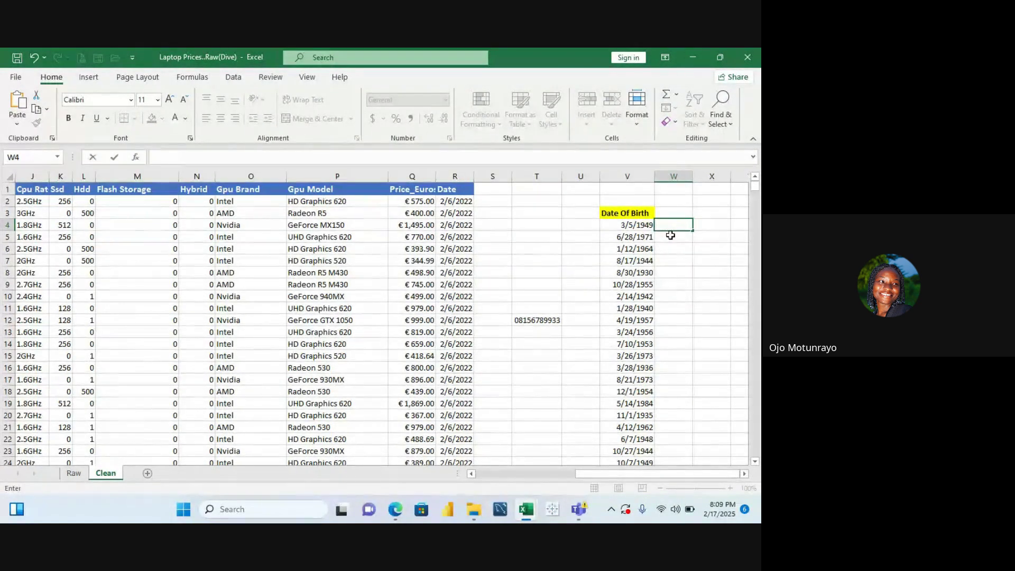
Enter =TODAY() in W4 and fill it down column W beside the birth dates
text(=t)
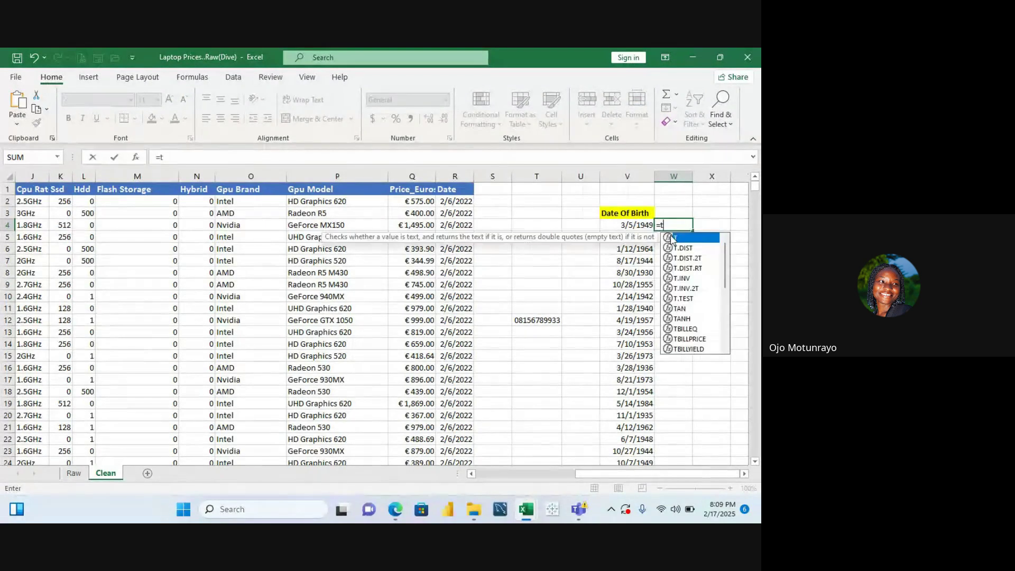
text(oda)
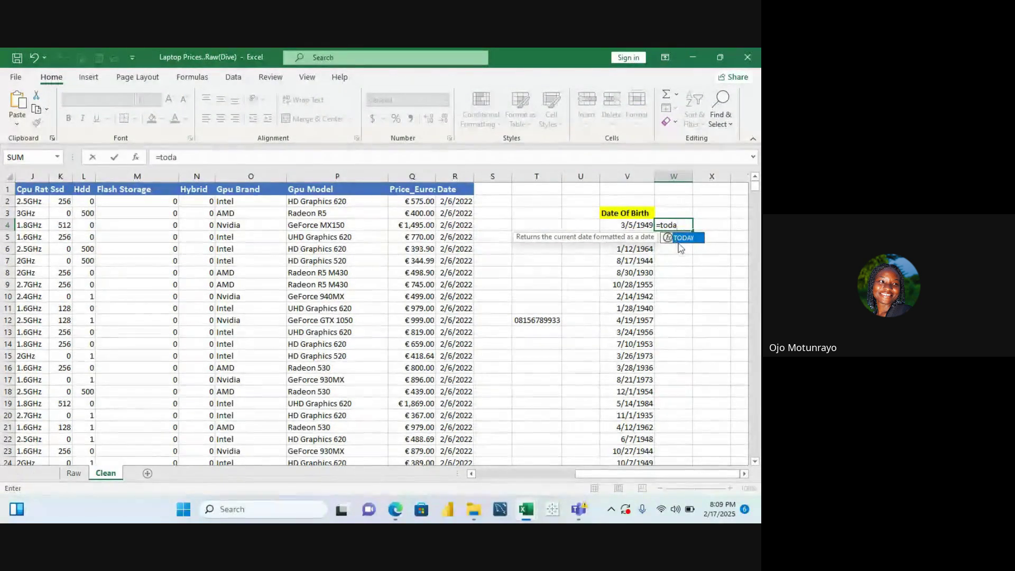
double_click(692, 237)
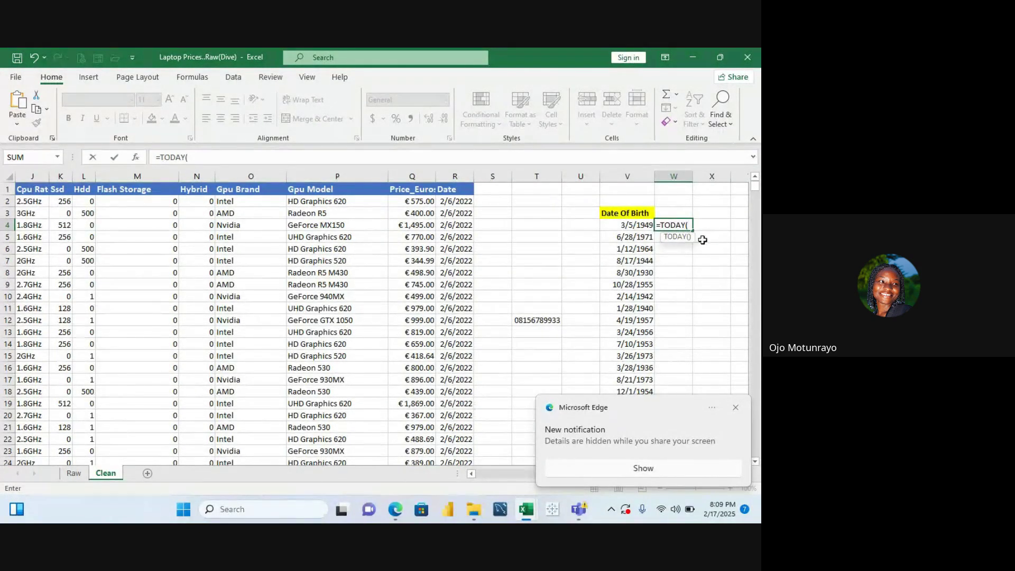
text())
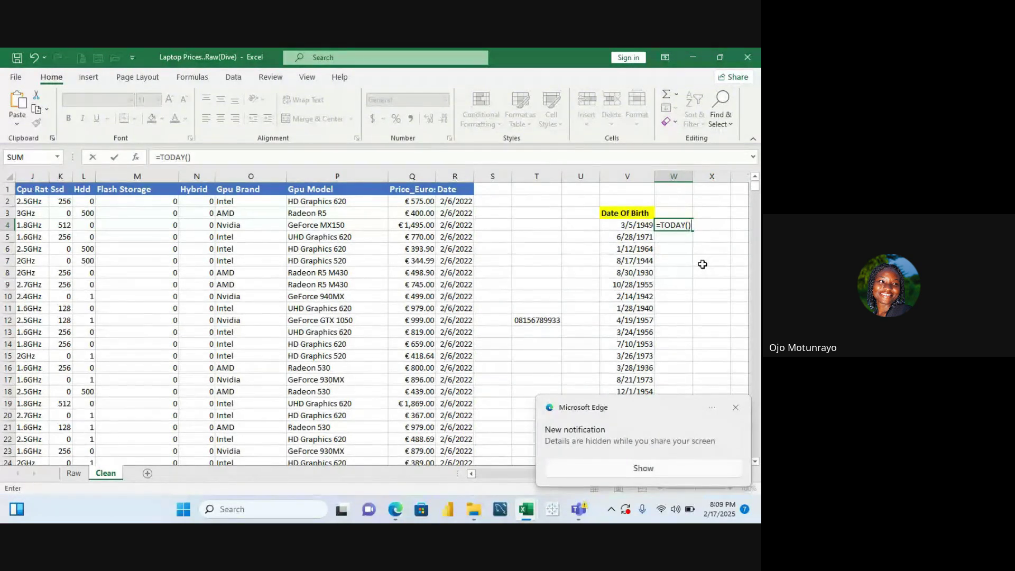
key(Return)
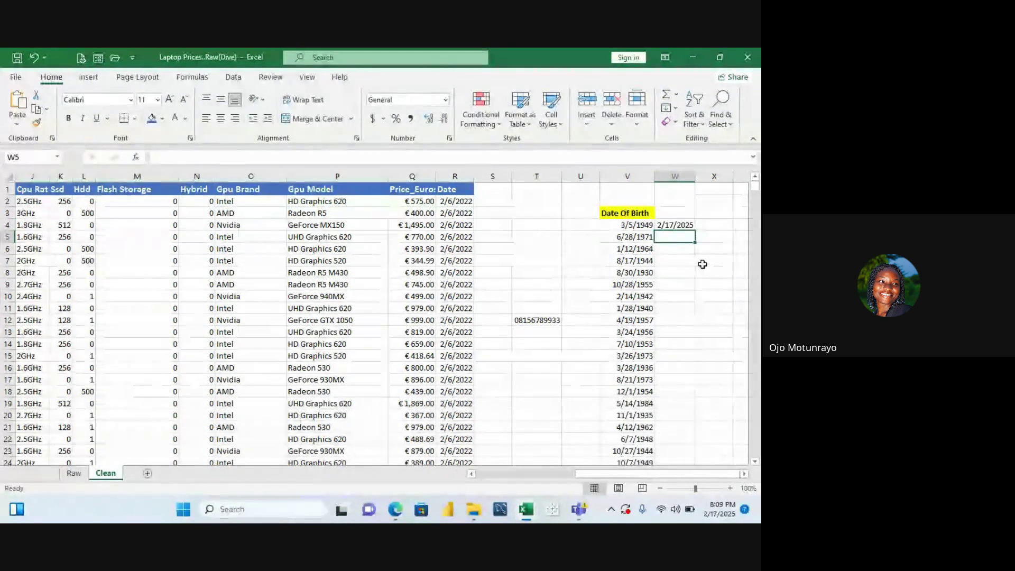
click(690, 226)
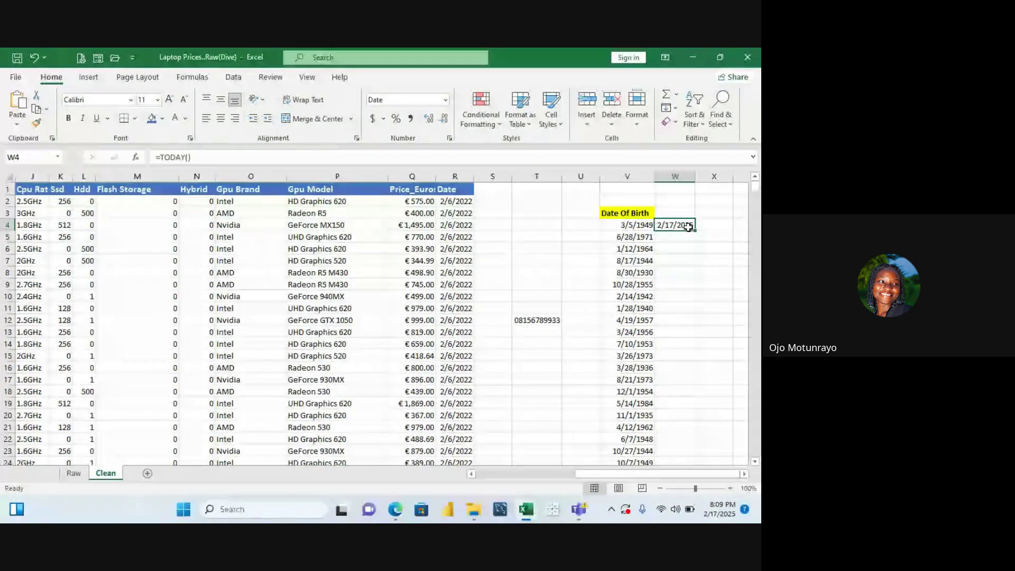
double_click(696, 231)
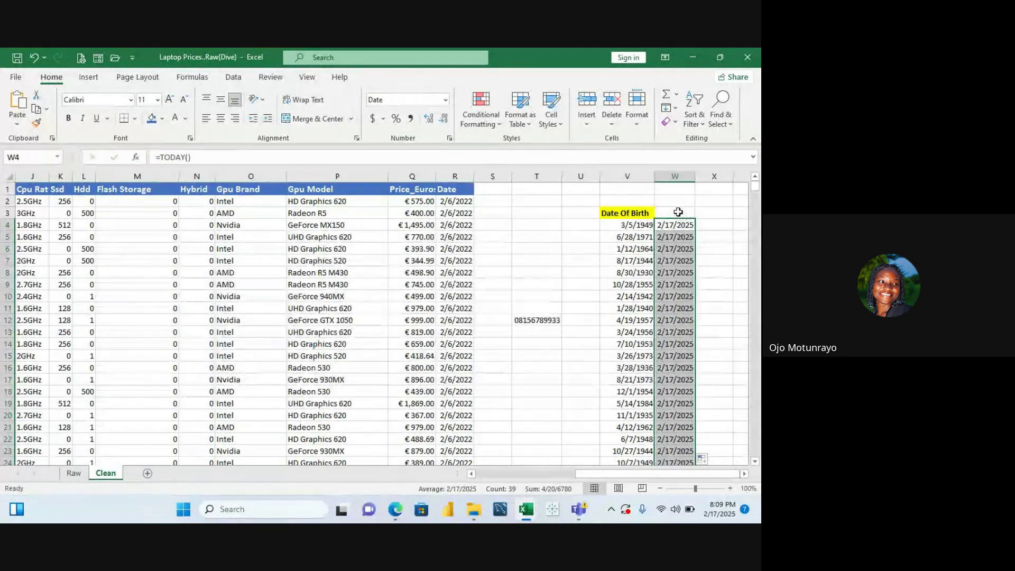
click(679, 212)
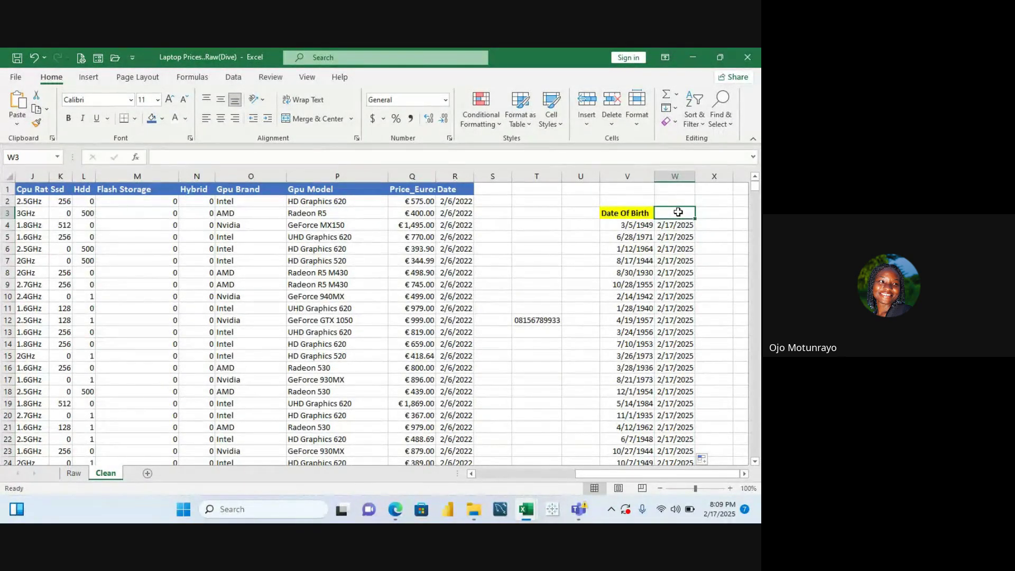
Head column W 'Current Date' in W3 and widen the column so the dates fit
text(Curre)
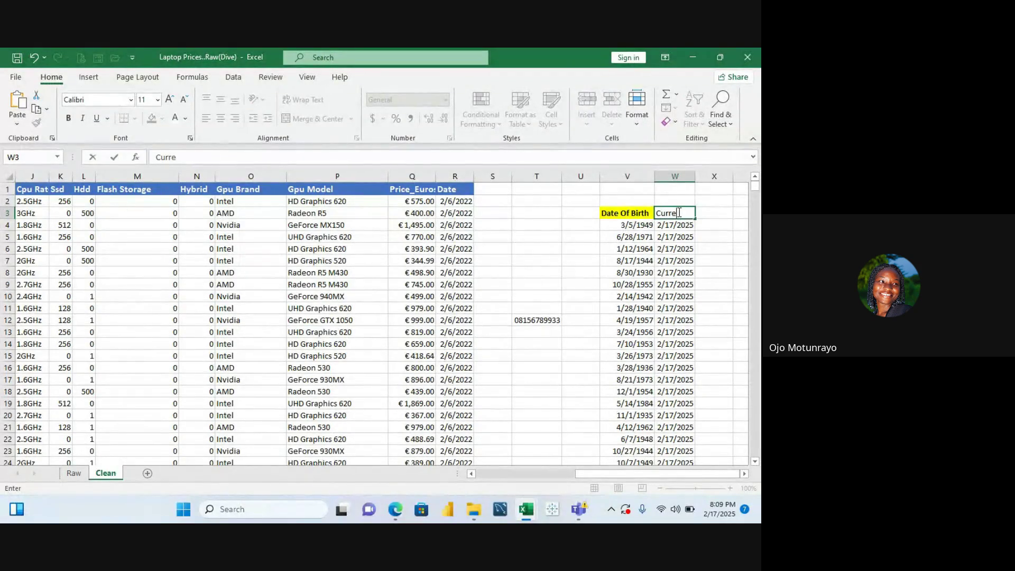
text(Dar)
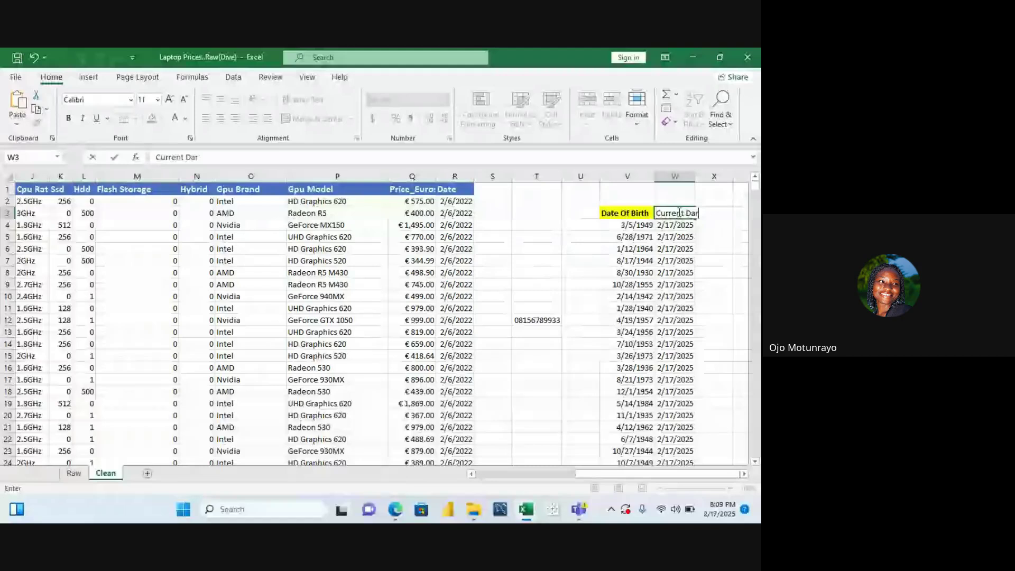
scroll(678, 212, down, 1)
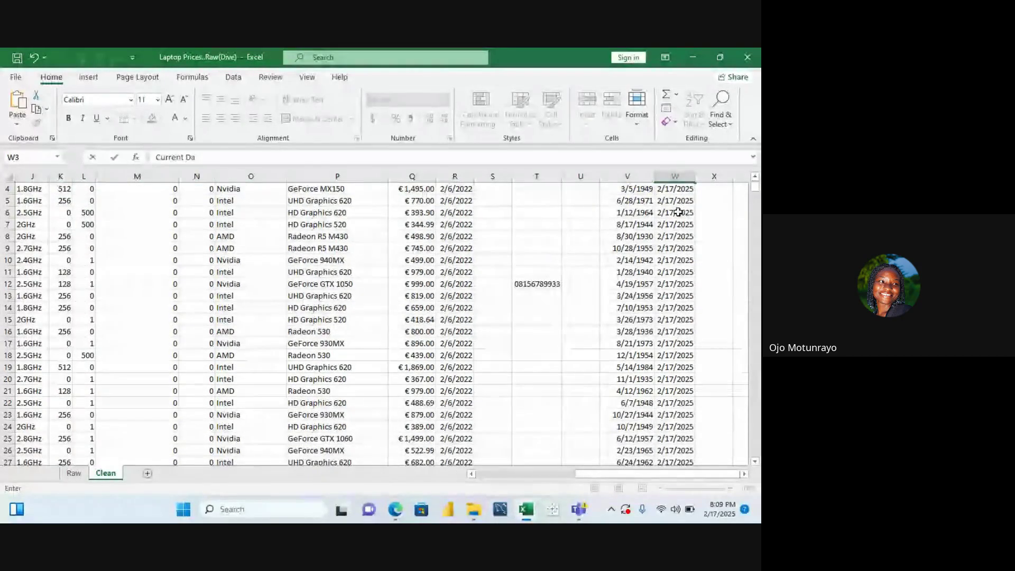
key(BackSpace)
key(ctrl+Return)
scroll(678, 212, up, 1)
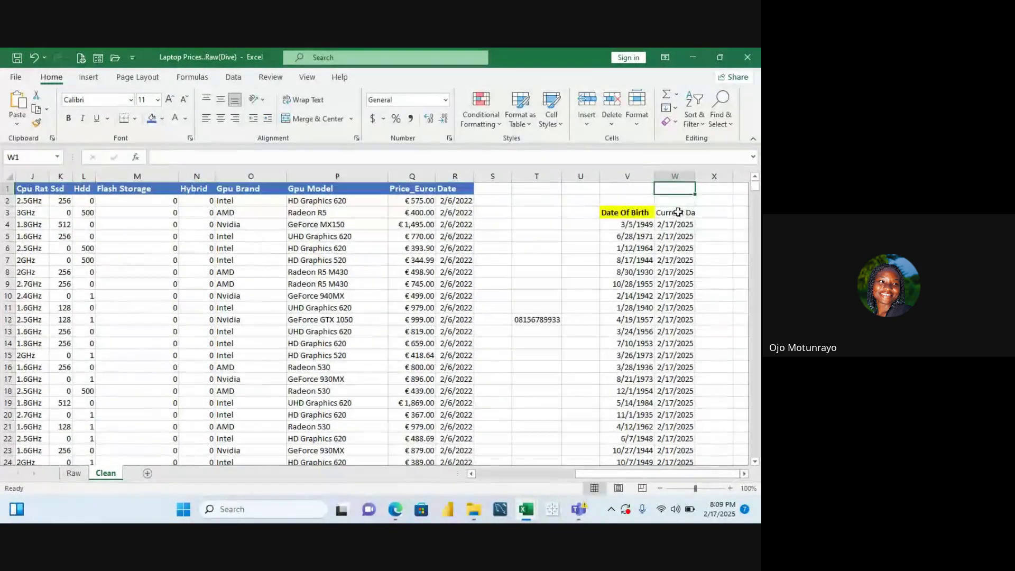
double_click(683, 213)
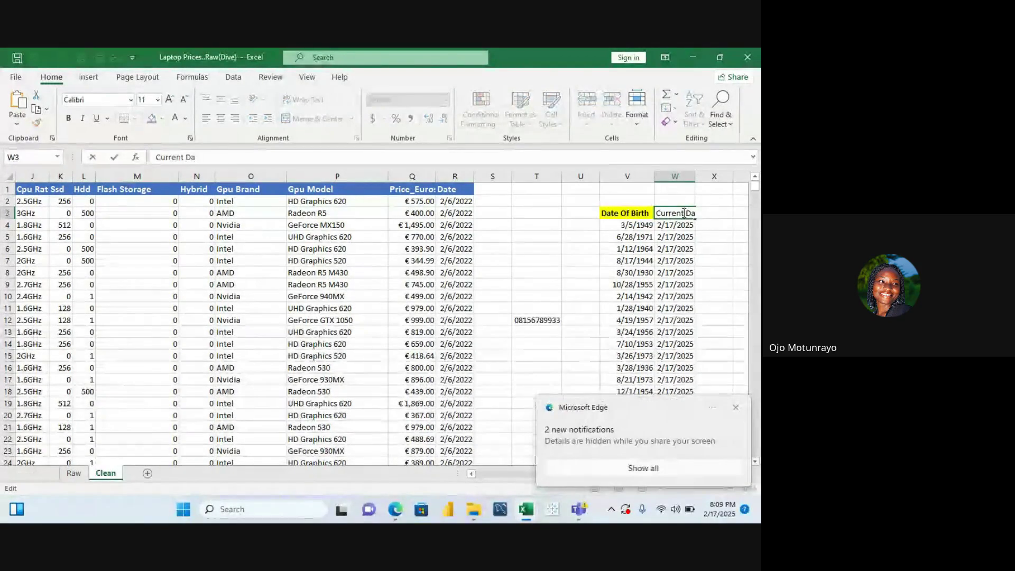
text(t)
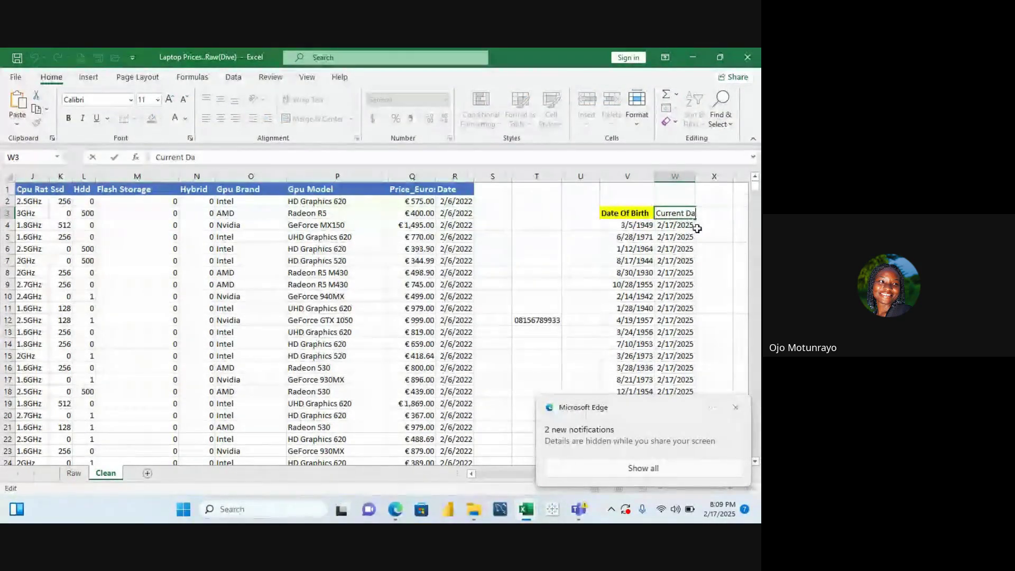
text(e)
key(Return)
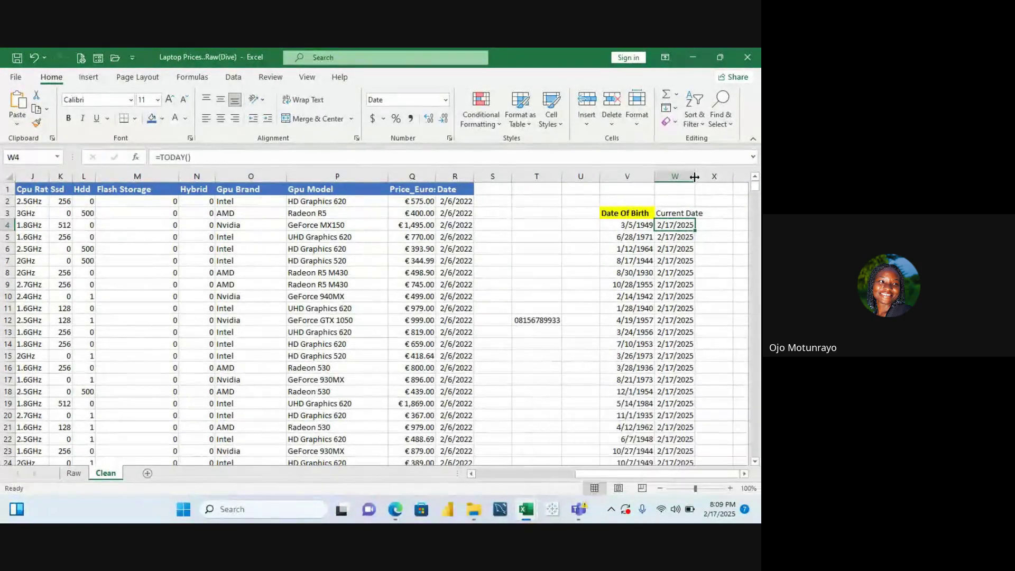
drag(696, 180, 707, 189)
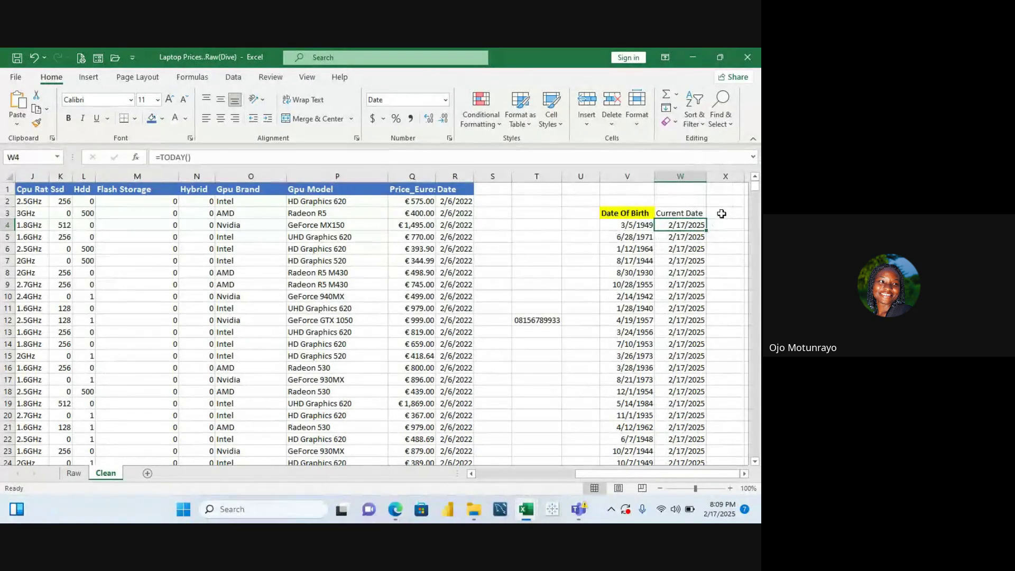
click(721, 213)
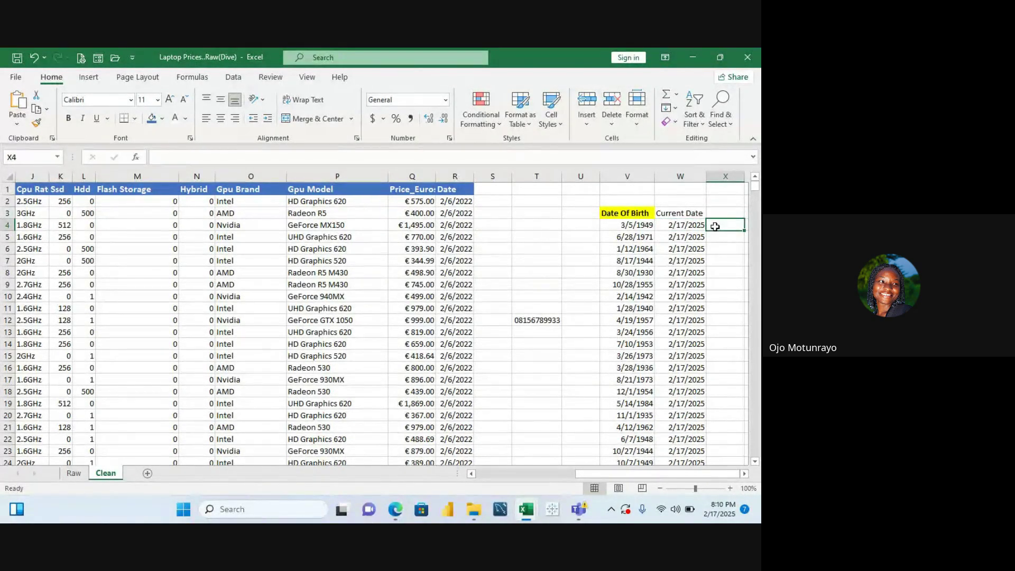
Enter =YEARFRAC(V4,W4,1) in X4, returning the first age of 75.95687
text(=ye)
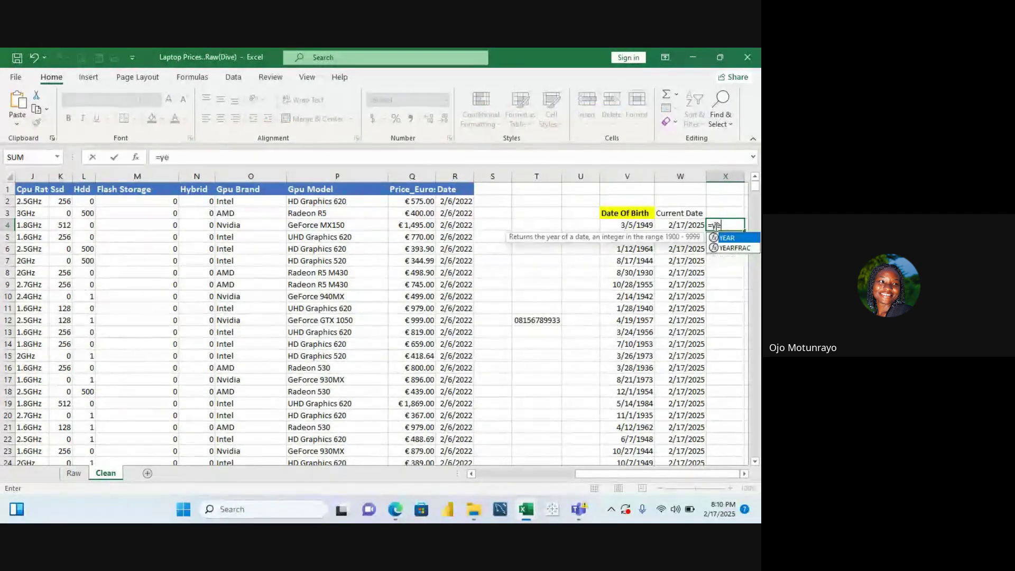
text(arf)
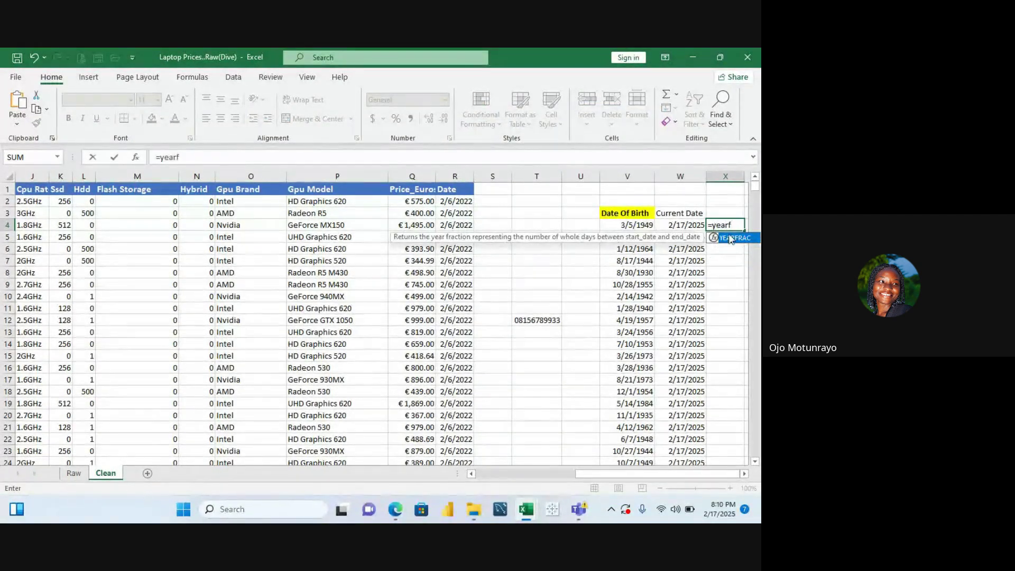
double_click(739, 237)
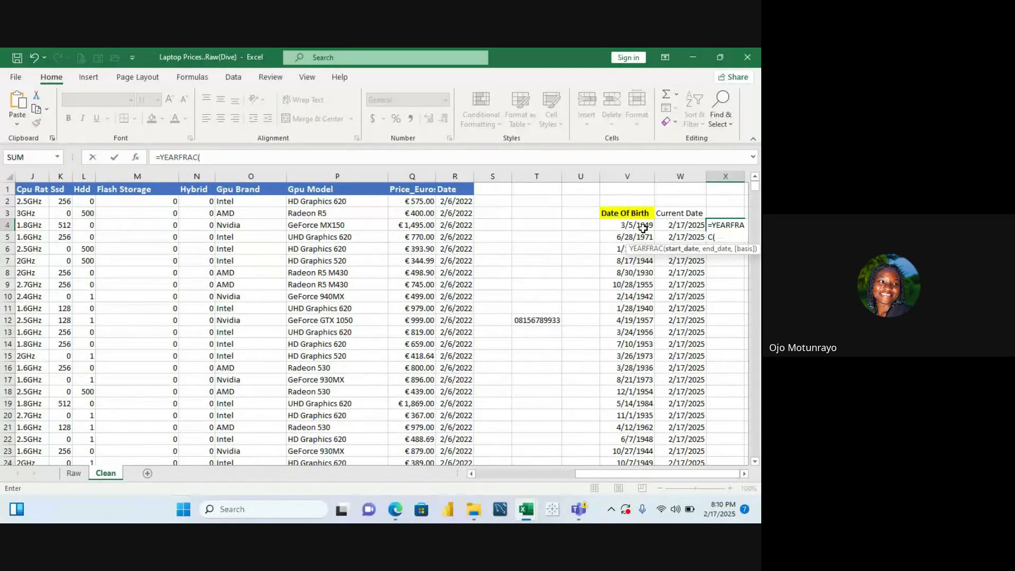
click(643, 227)
text(,)
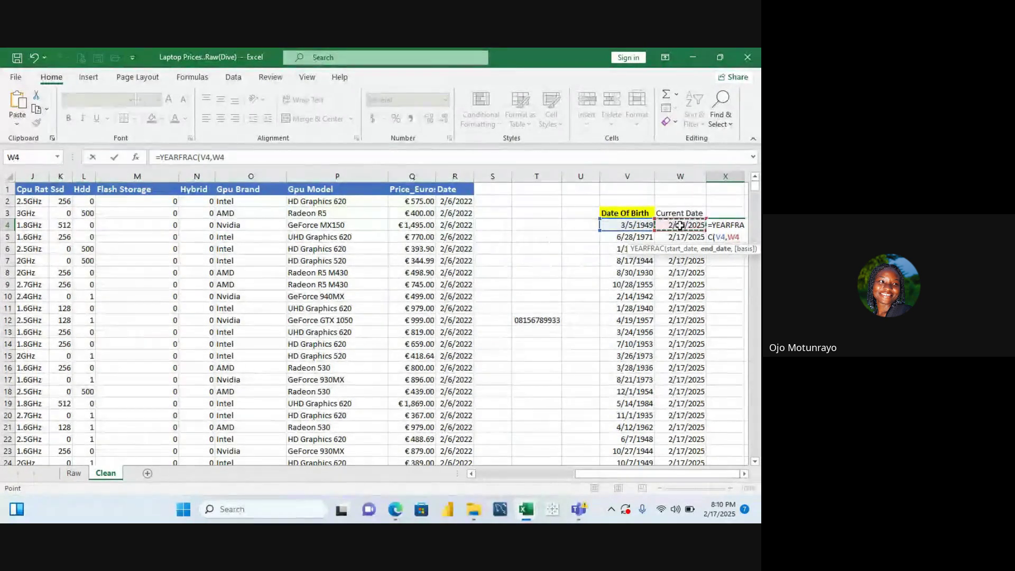
text(,)
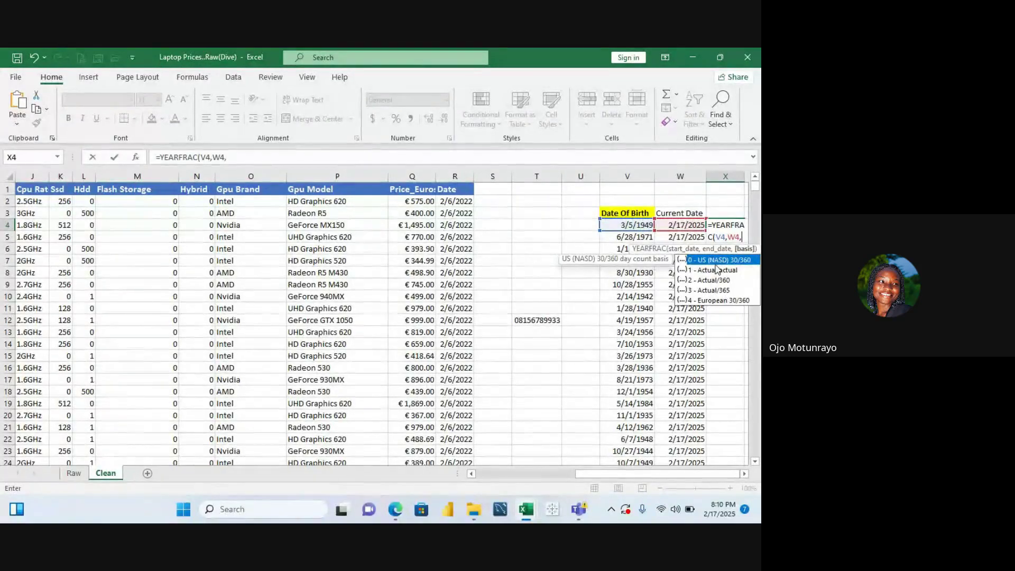
click(716, 269)
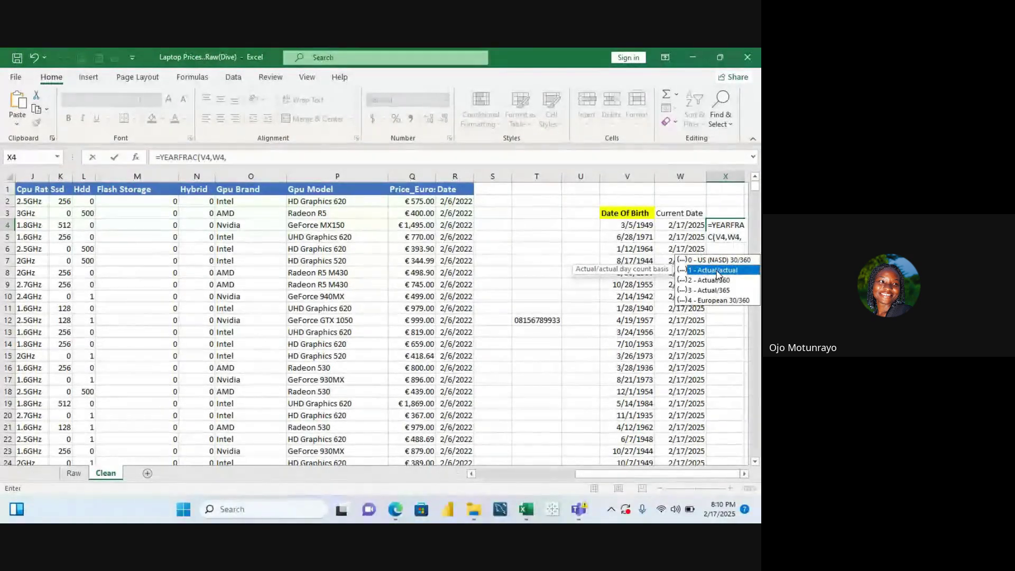
double_click(717, 271)
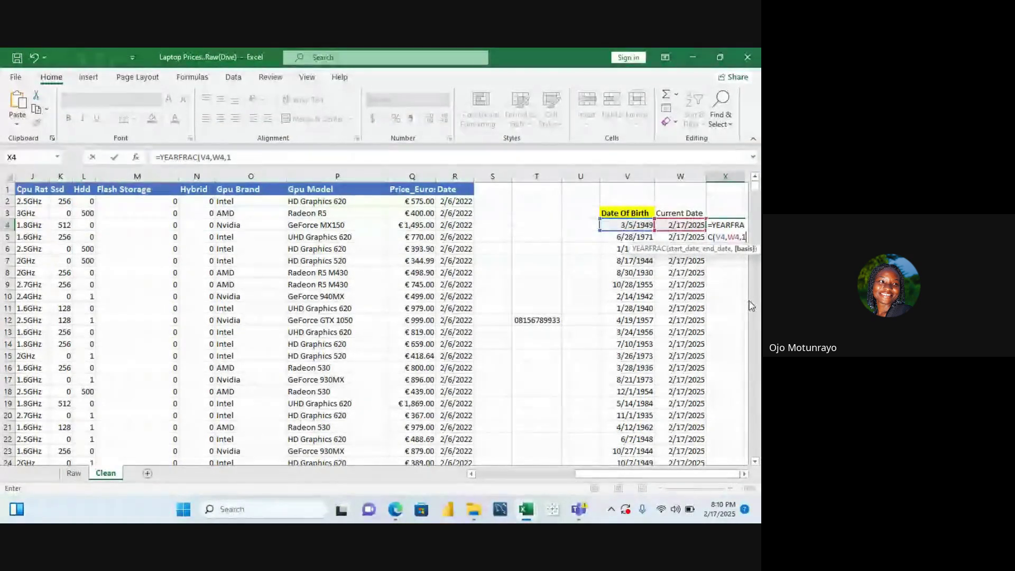
text())
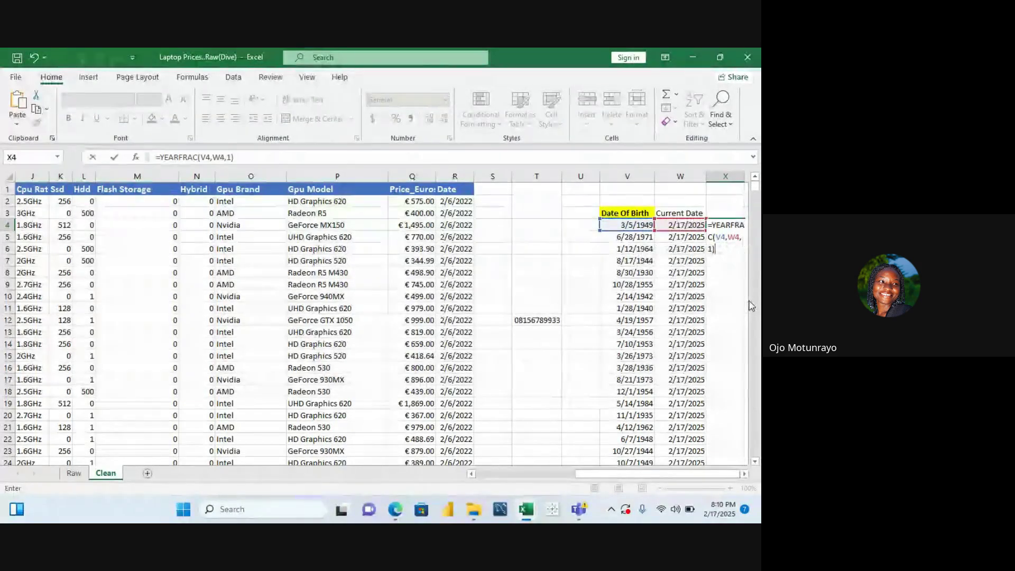
key(Return)
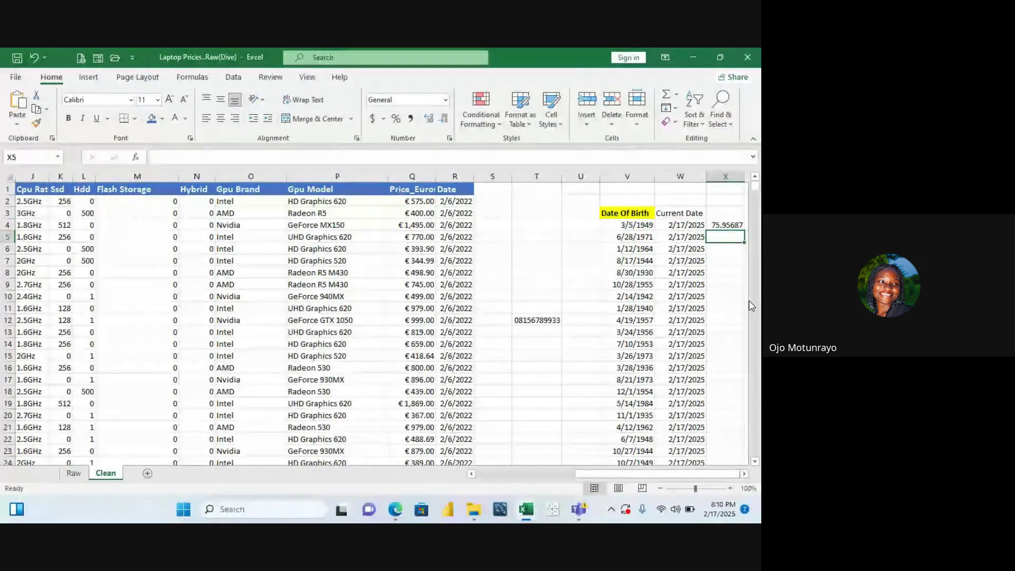
Fill the age formula down column X and reduce the ages to whole numbers
click(729, 225)
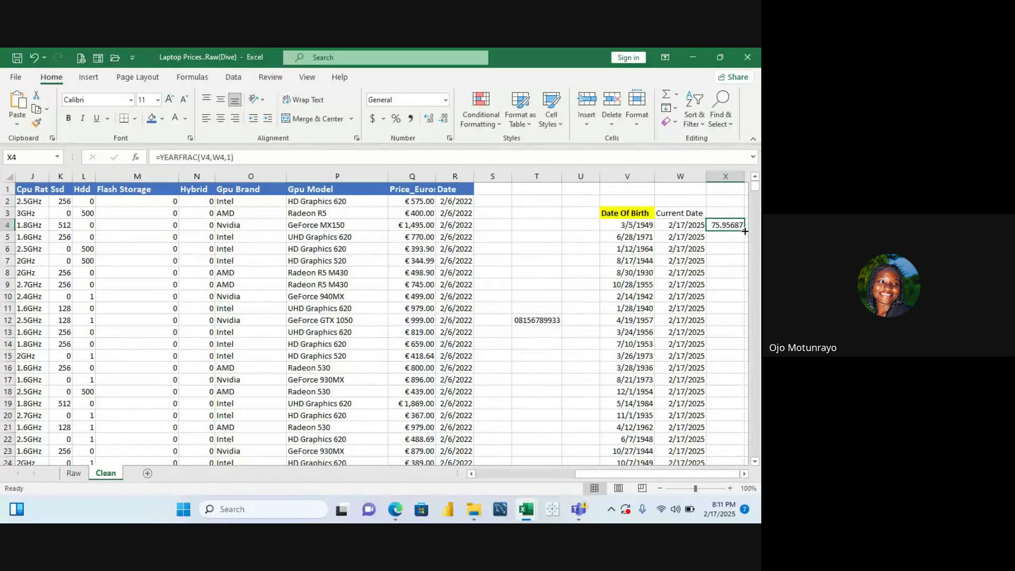
double_click(744, 232)
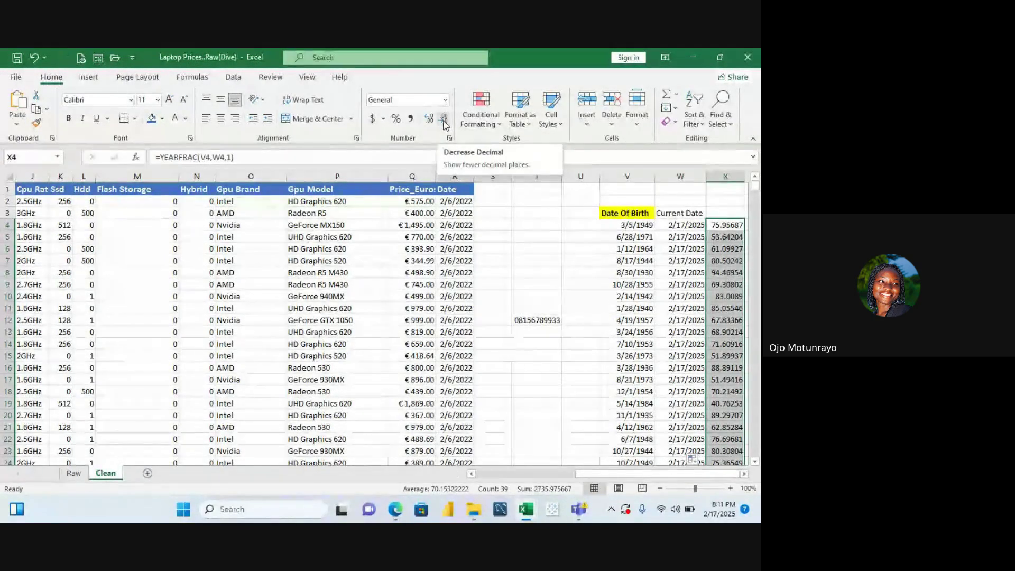
click(444, 122)
click(444, 123)
click(444, 123)
click(444, 122)
click(444, 122)
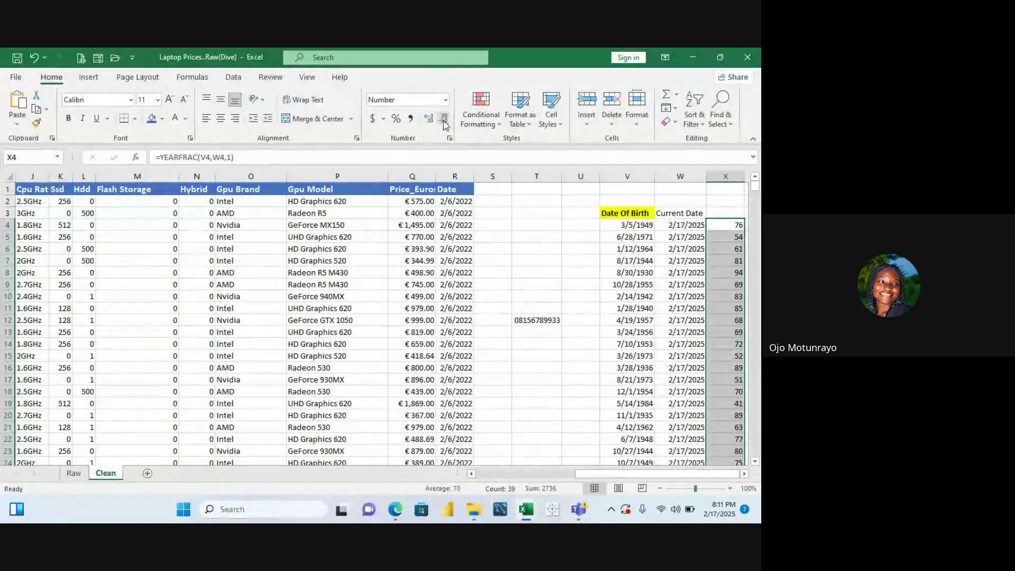
Enter the heading Age in X3
click(723, 212)
text(Age)
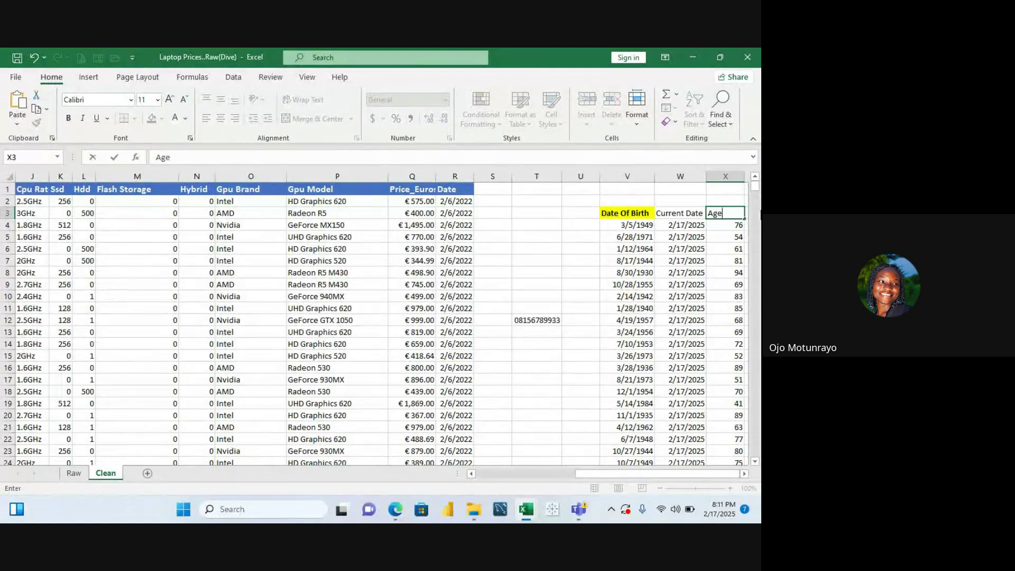
key(Return)
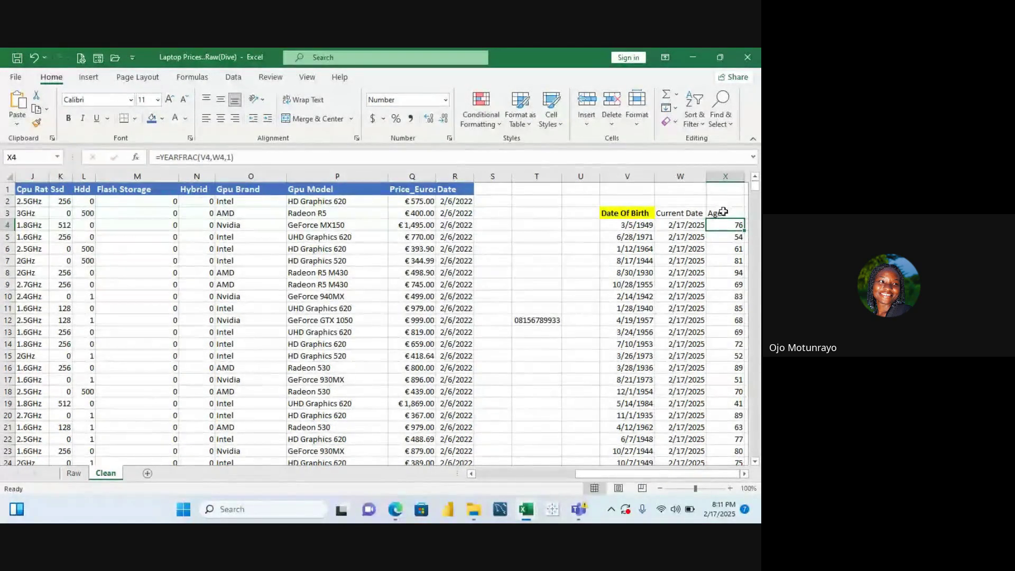
Test whether the ages depend on the date columns by clearing Age and deleting Date Of Birth, undoing both
click(725, 177)
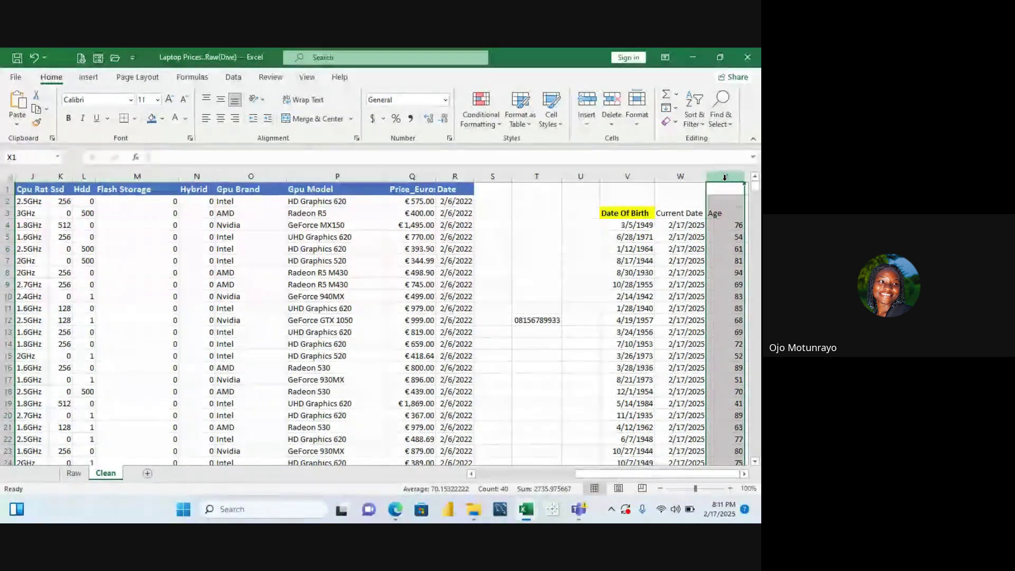
key(Delete)
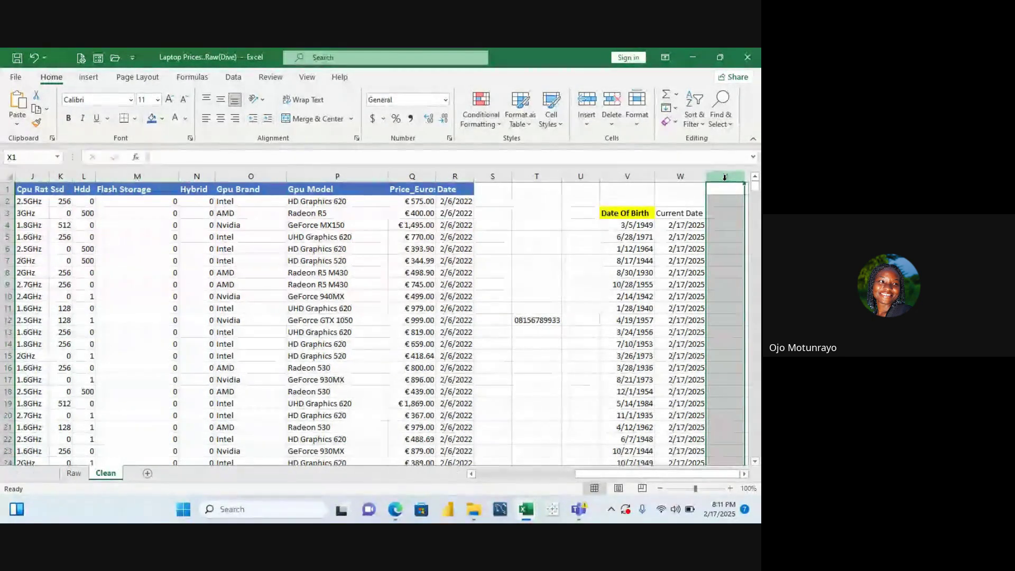
key(ctrl+z)
click(626, 177)
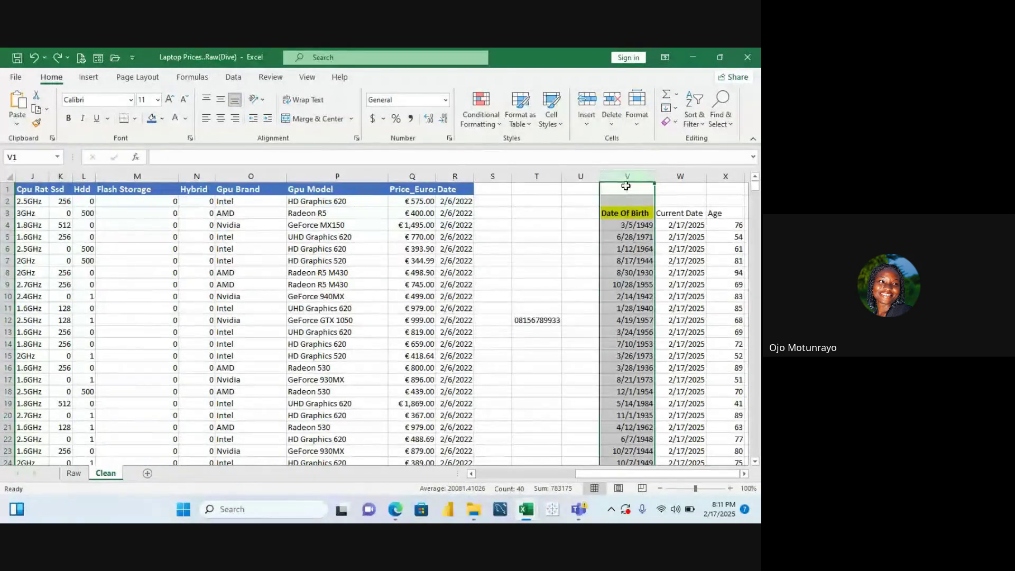
right_click(626, 177)
click(661, 300)
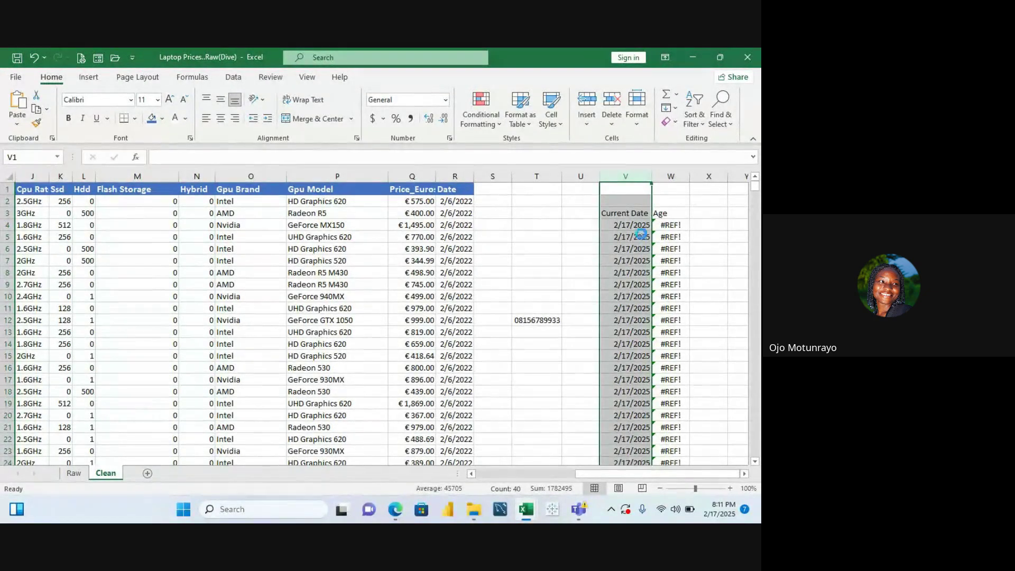
key(ctrl+z)
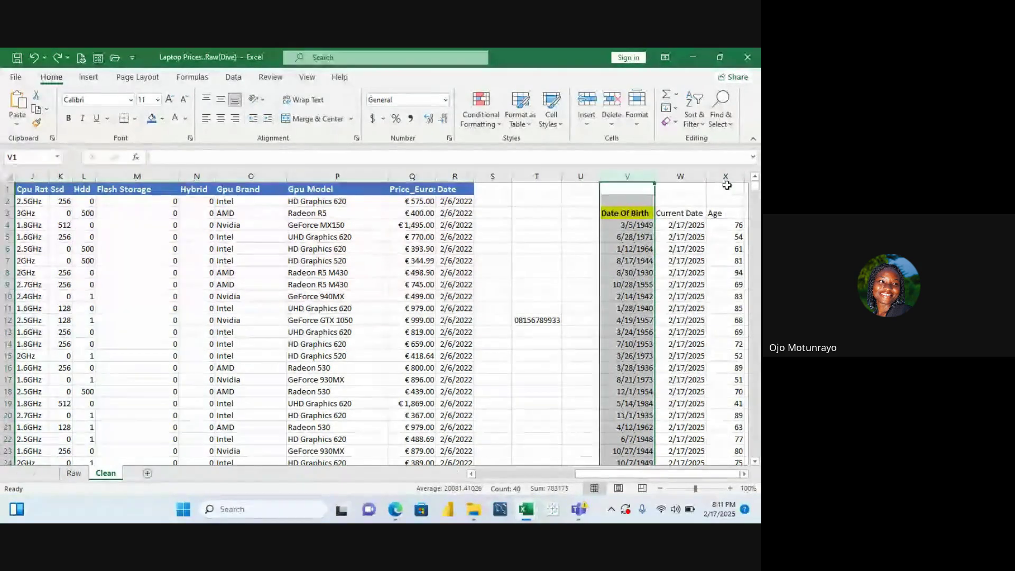
Copy the whole Age column X and paste it back in place as plain values
click(726, 178)
key(Return)
key(Return)
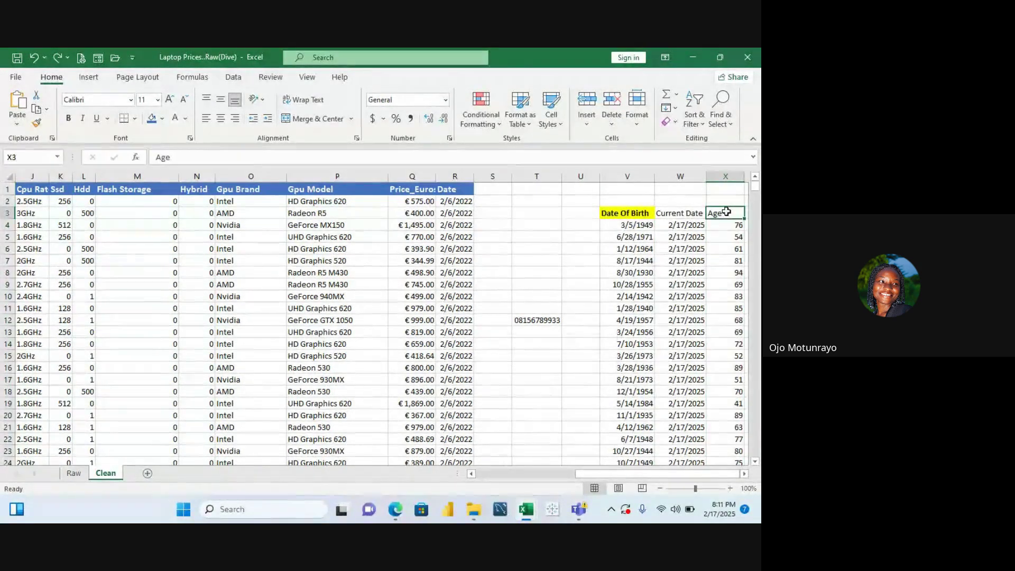
scroll(726, 212, down, 6)
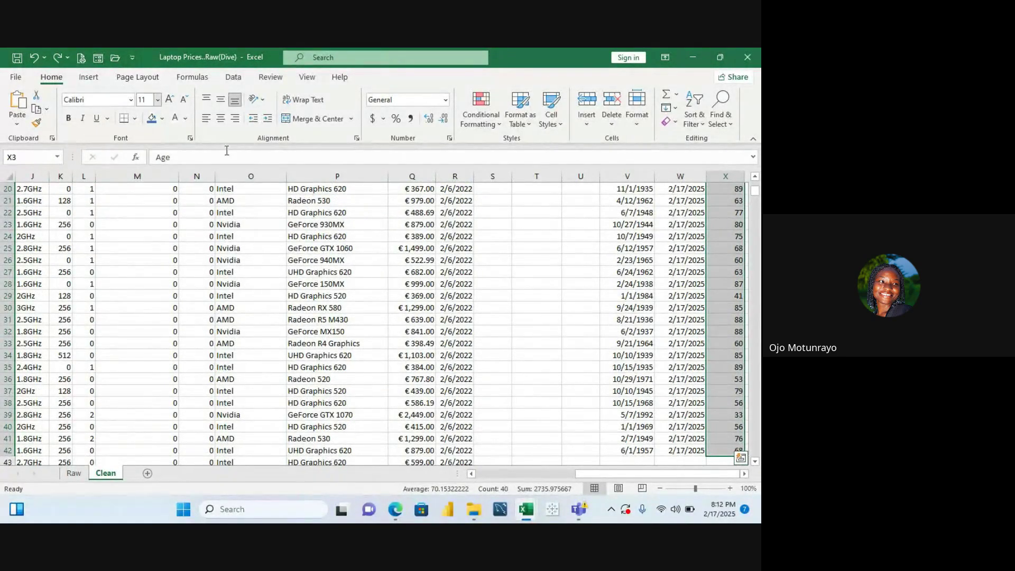
key(ctrl+c)
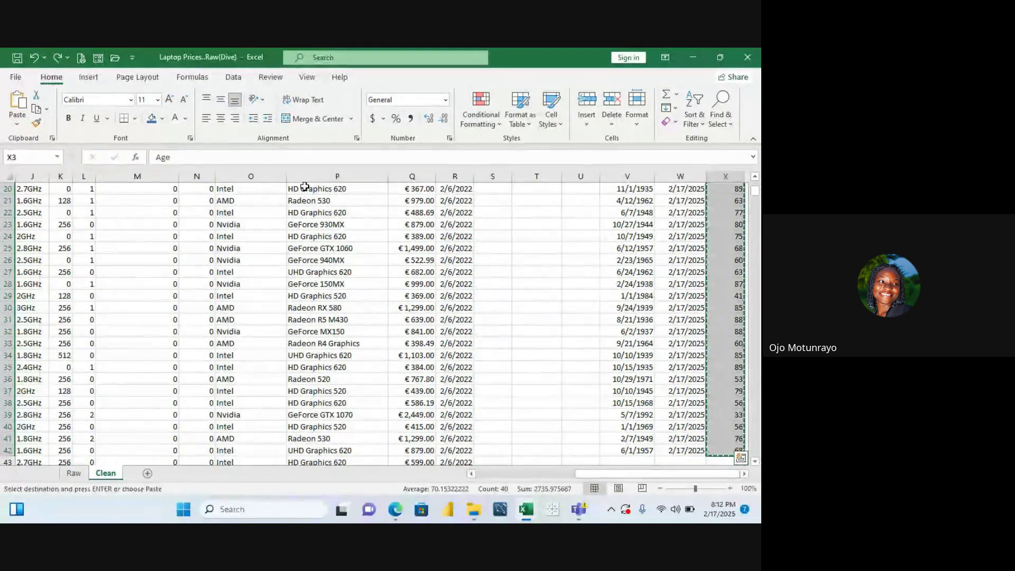
scroll(304, 187, up, 2)
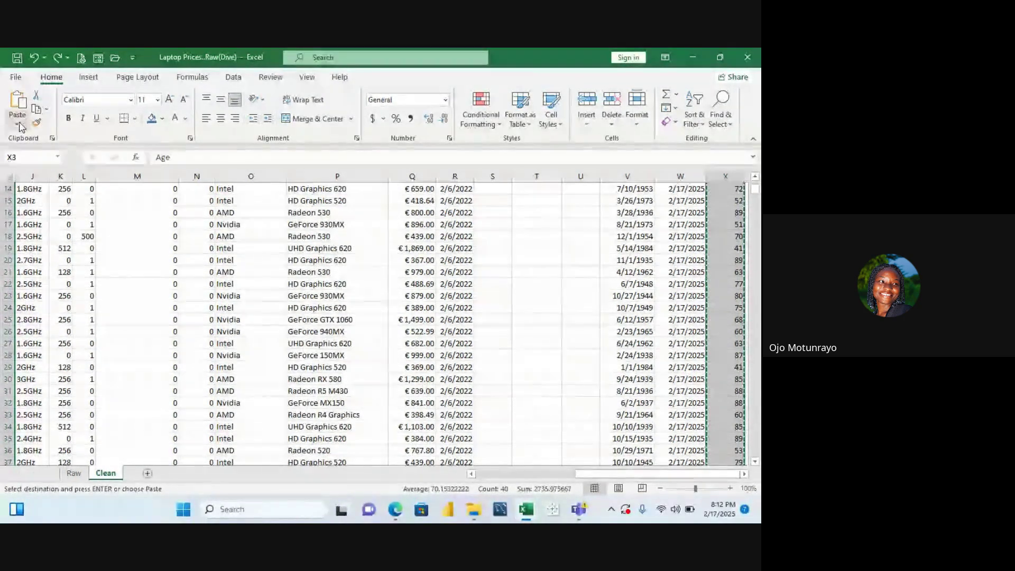
click(22, 127)
click(34, 212)
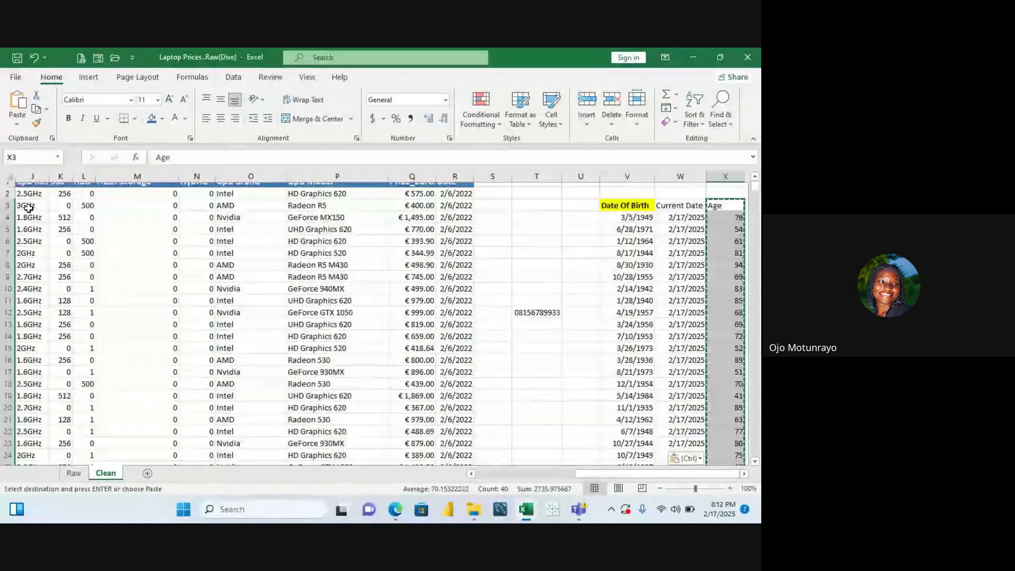
key(Escape)
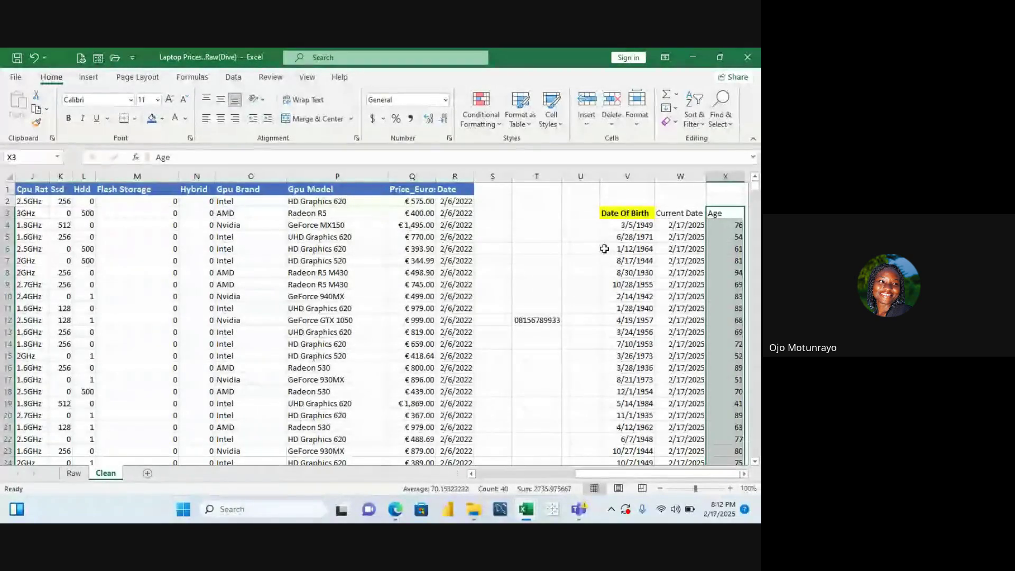
Delete the Date Of Birth and Current Date columns with Ctrl+minus, shifting Age into column V
click(640, 177)
right_click(640, 178)
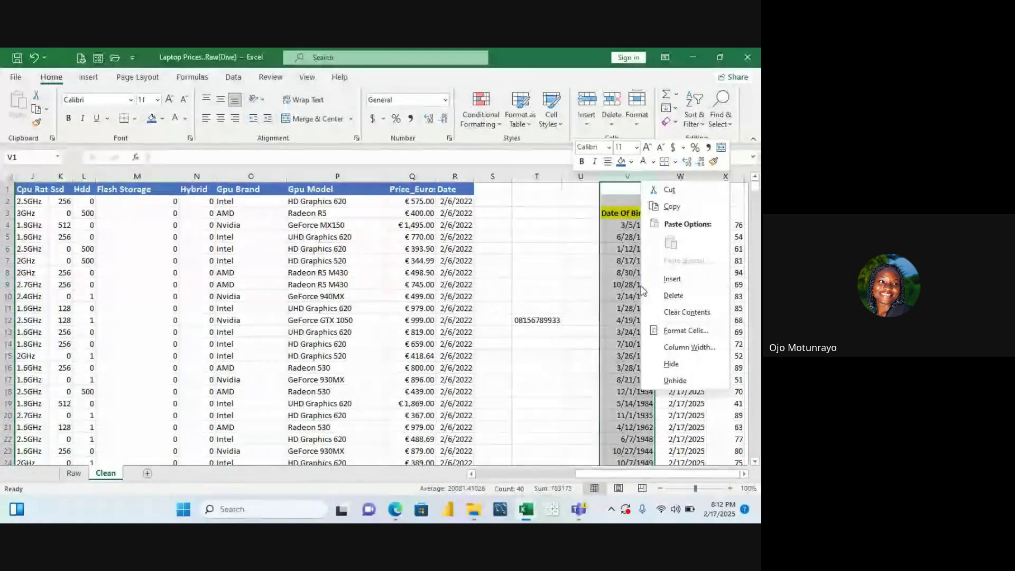
key(Escape)
key(ctrl+minus)
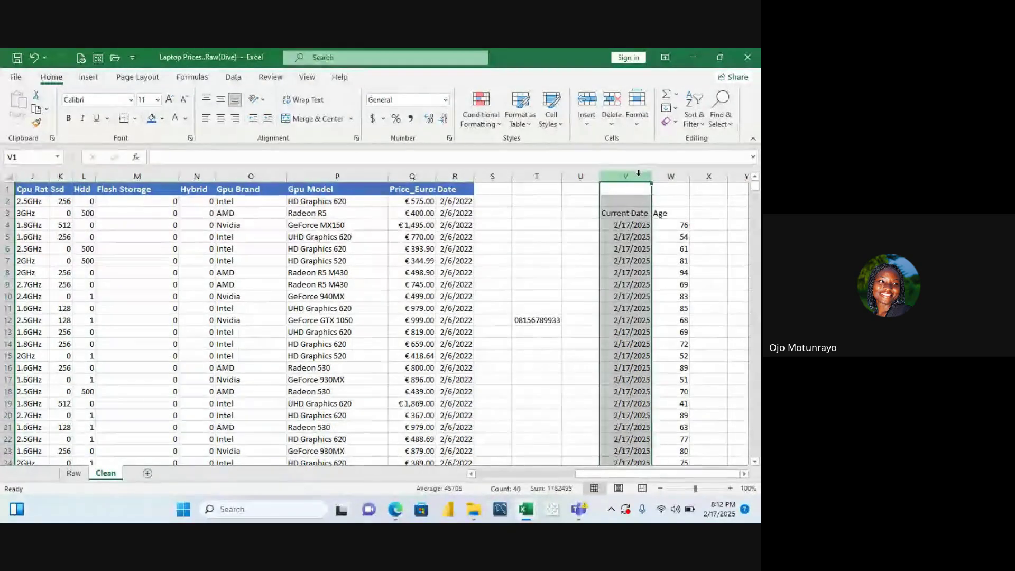
right_click(639, 174)
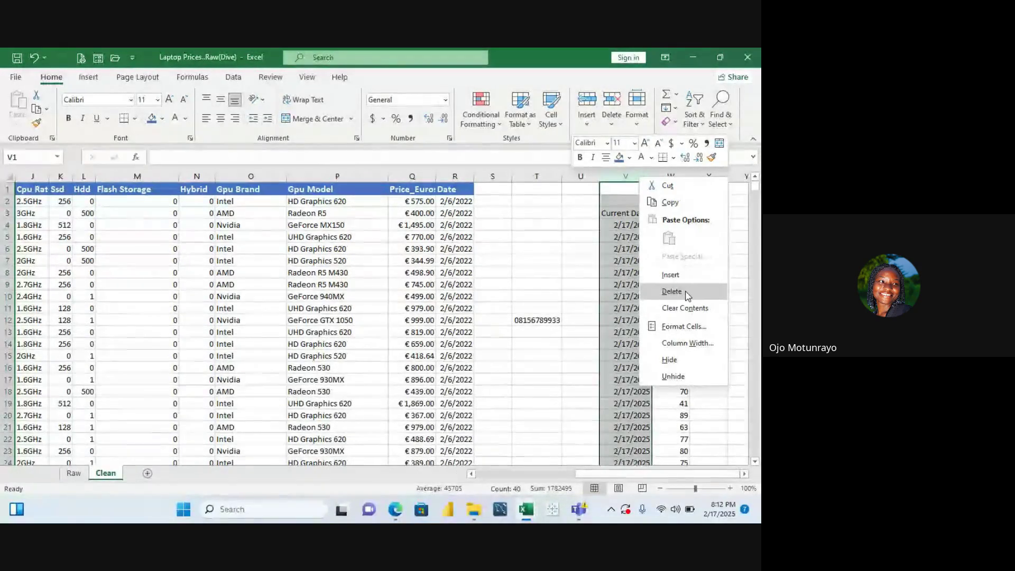
key(Escape)
key(ctrl+minus)
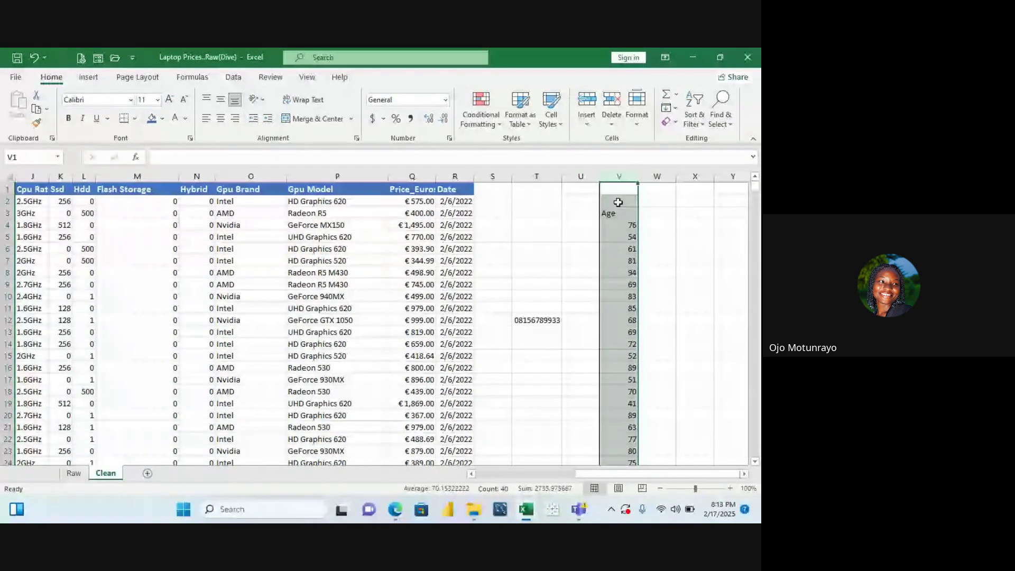
click(618, 202)
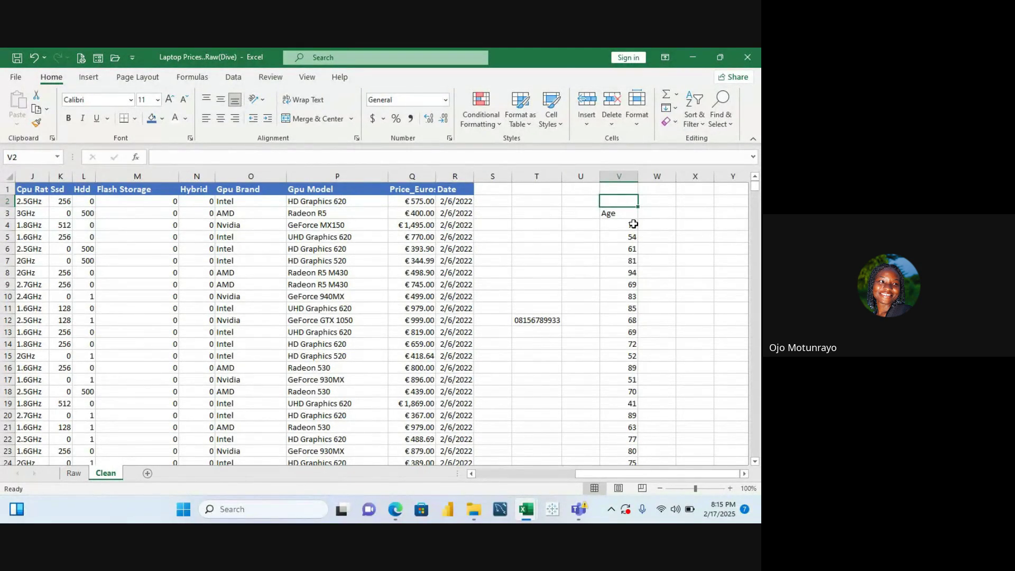
Inspect the age in V4, undo to restore the date columns, and confirm X4 holds a plain value
double_click(634, 224)
key(ctrl+v)
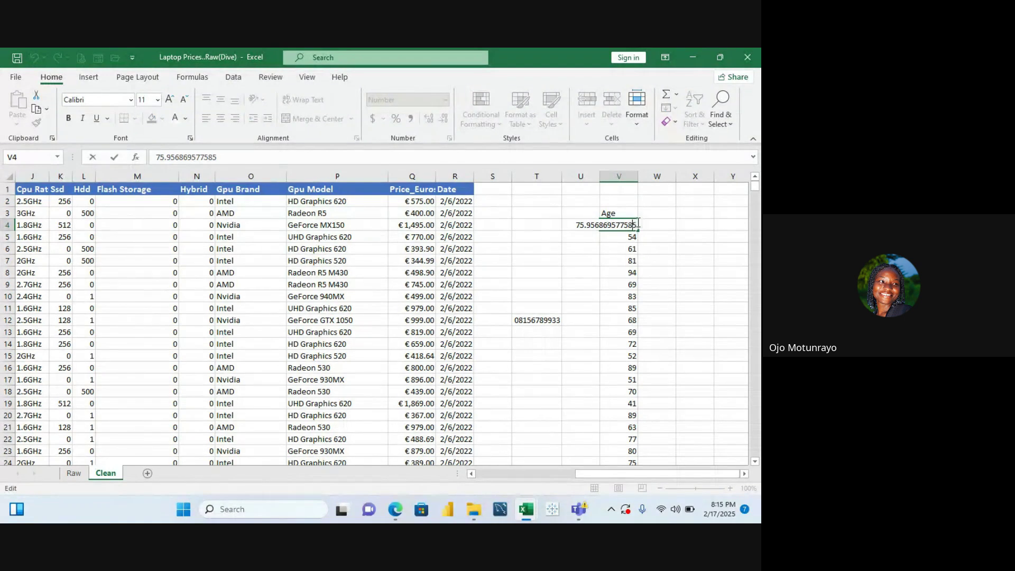
click(666, 224)
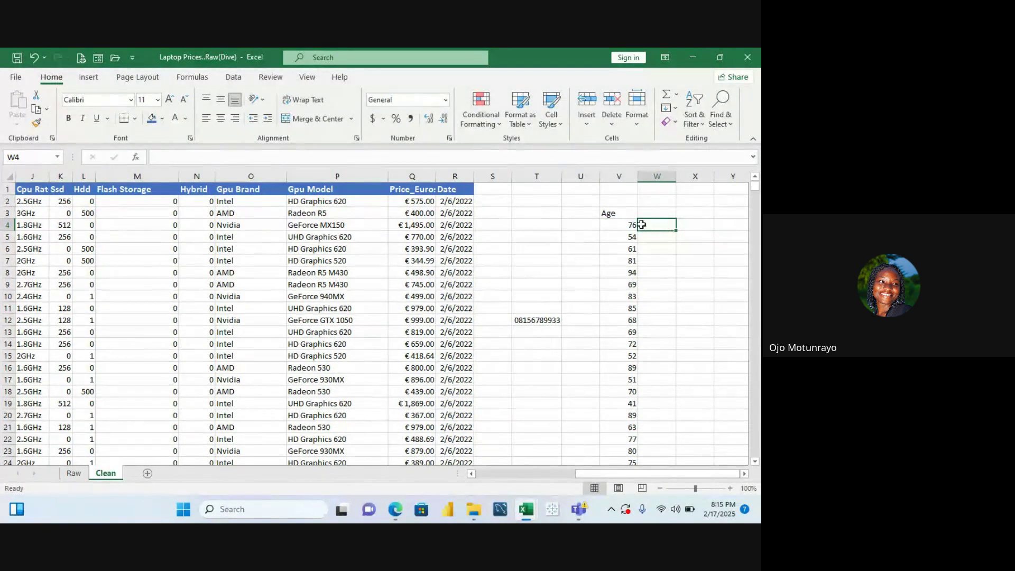
click(590, 224)
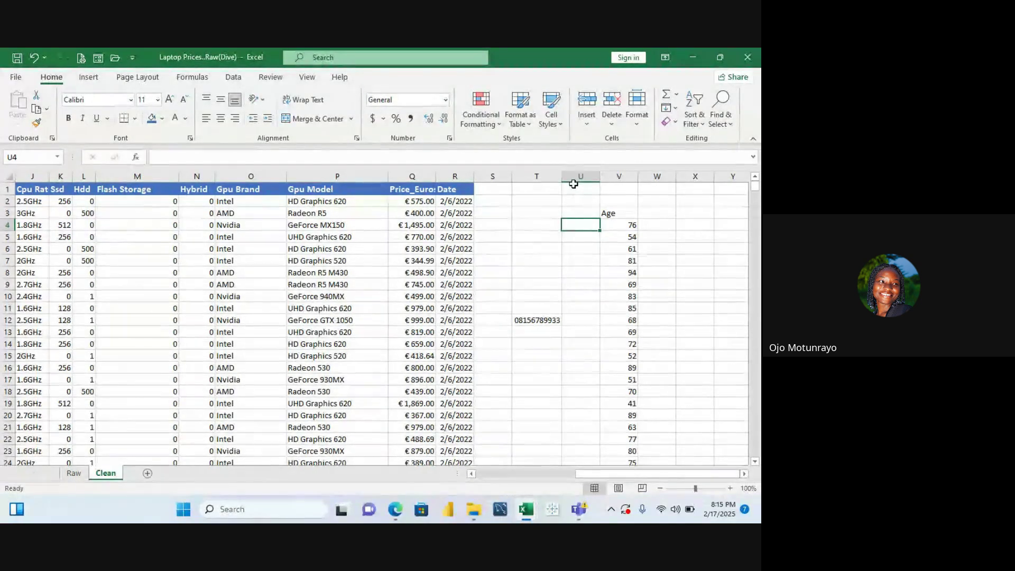
key(ctrl+z)
key(ctrl+z)
key(ctrl+z)
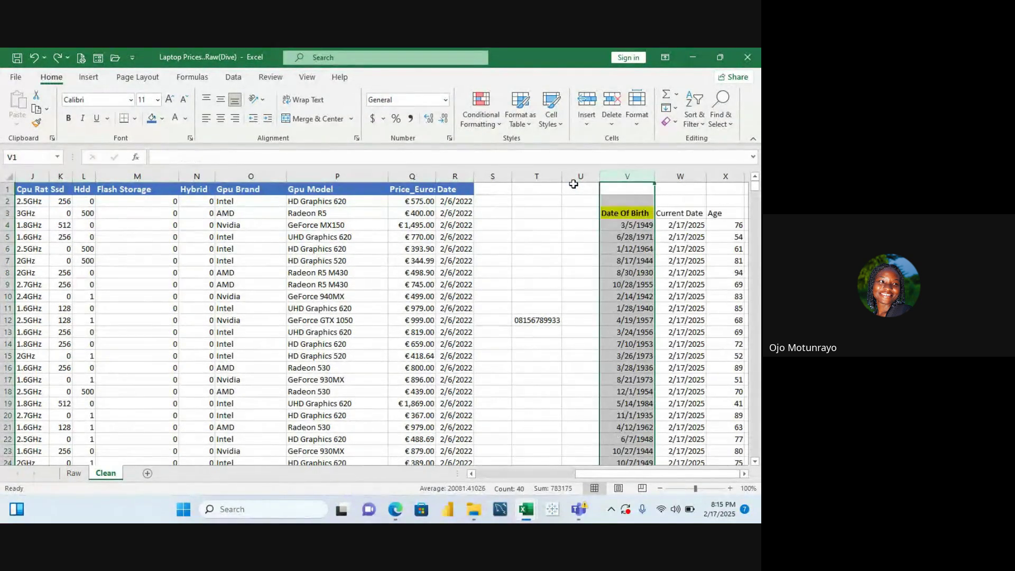
double_click(734, 228)
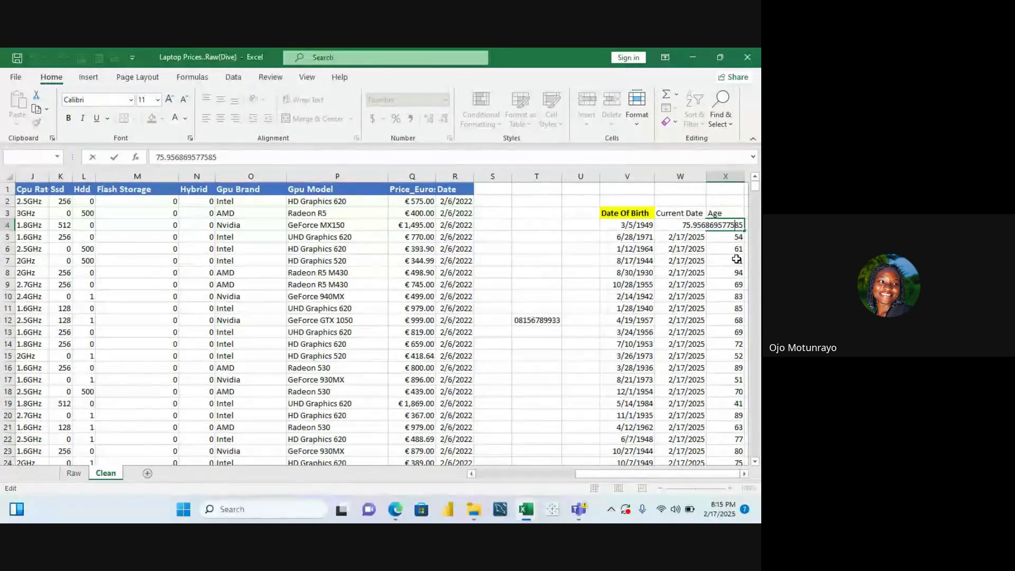
click(730, 212)
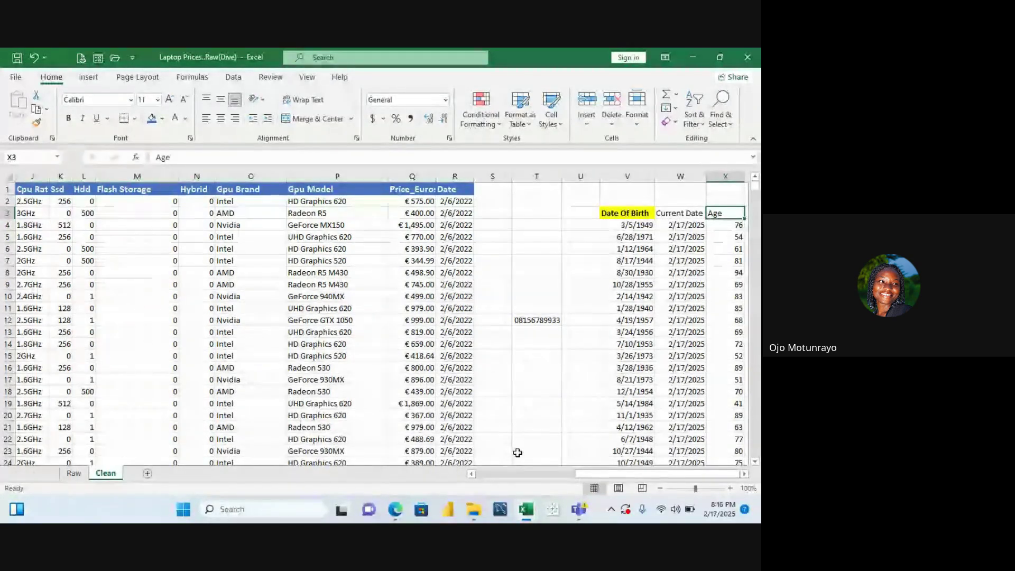
In the Forbes Billionaires workbook, select the Gender column up to its header
mouse_move(526, 501)
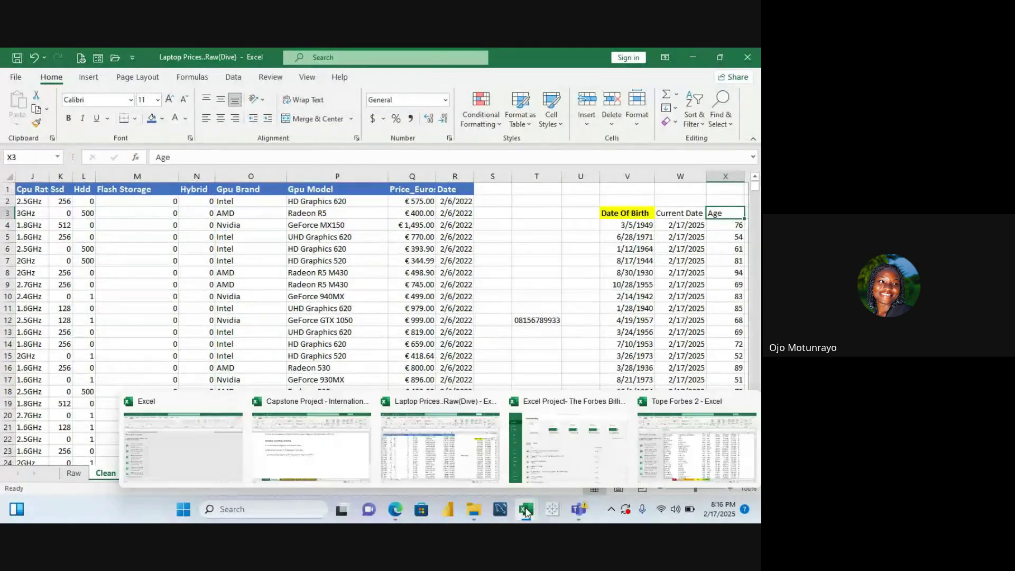
click(544, 458)
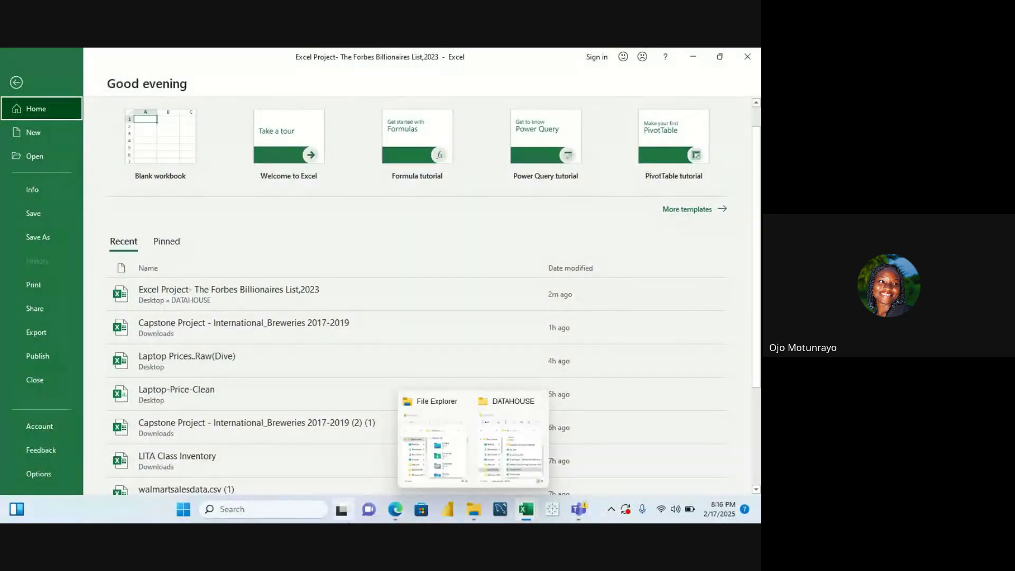
click(178, 492)
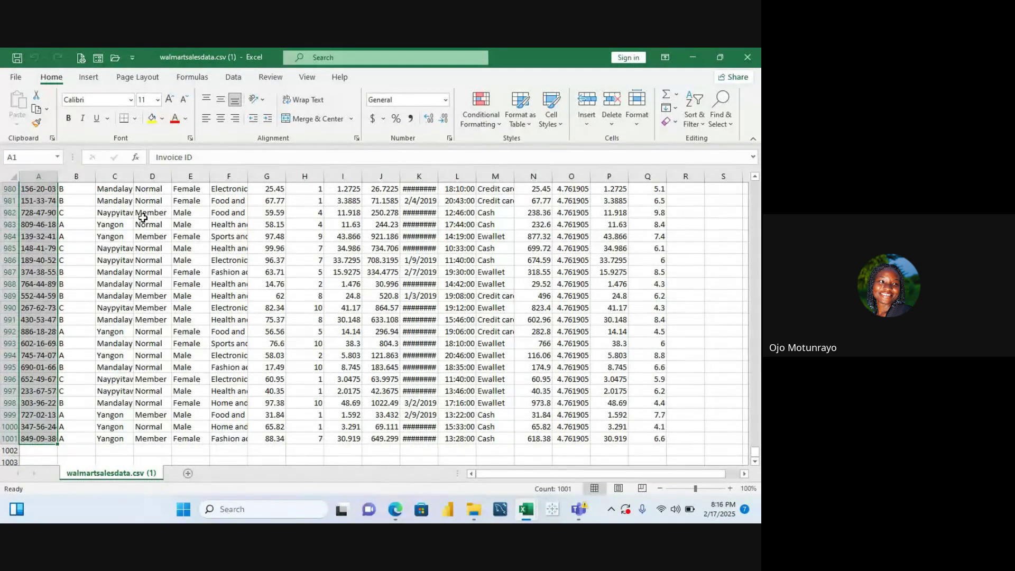
click(208, 323)
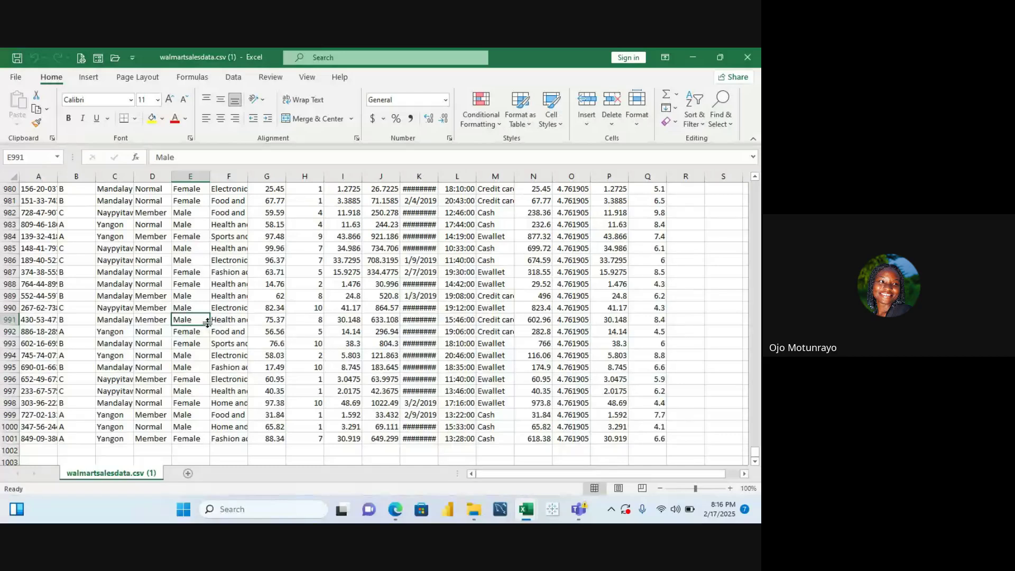
key(ctrl+shift+Up)
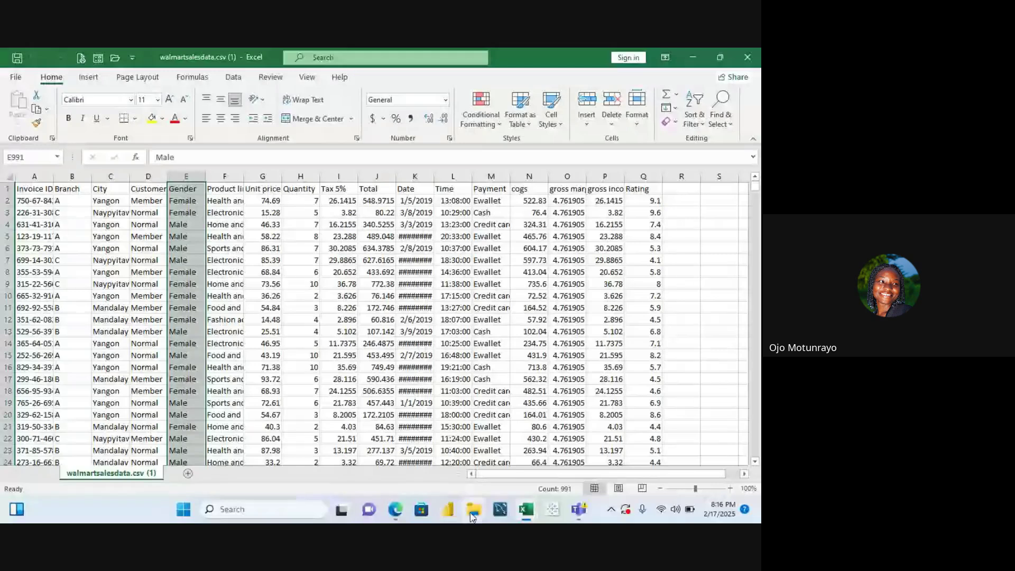
Switch back to the Laptop Prices workbook from the taskbar
mouse_move(525, 509)
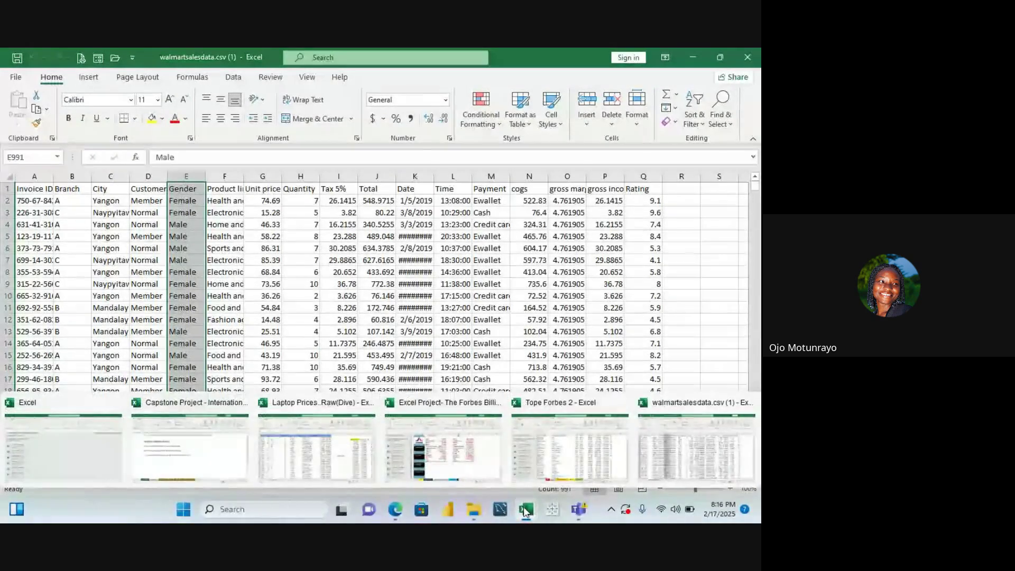
mouse_move(550, 489)
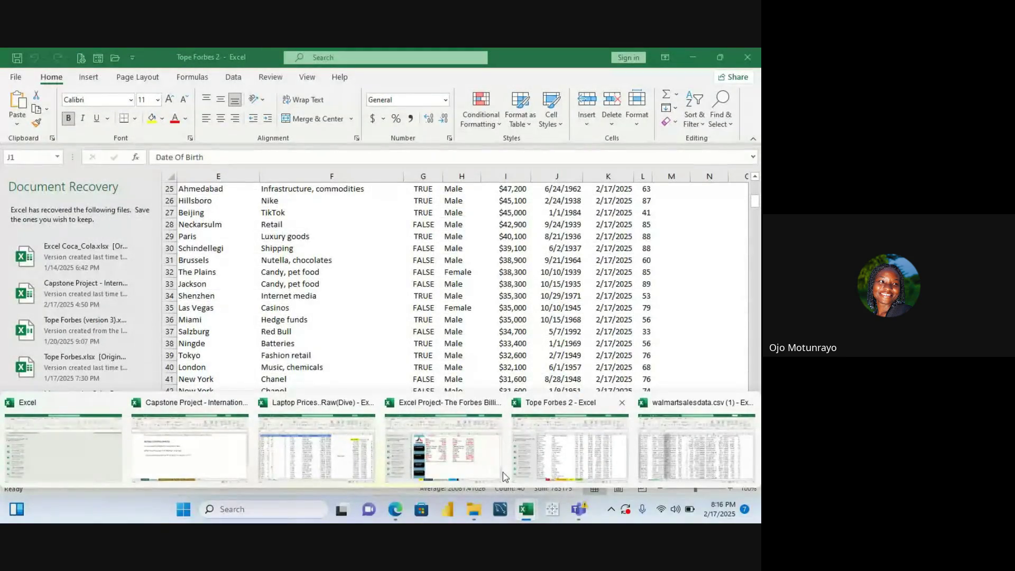
click(317, 450)
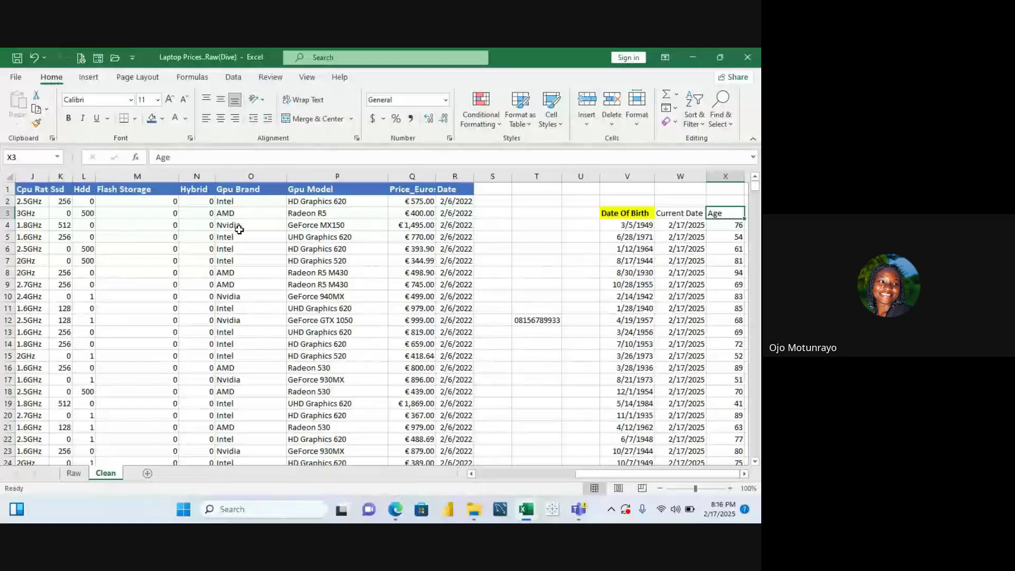
Select the laptop table from header row A1:R1 down to the last data row 1129
click(204, 214)
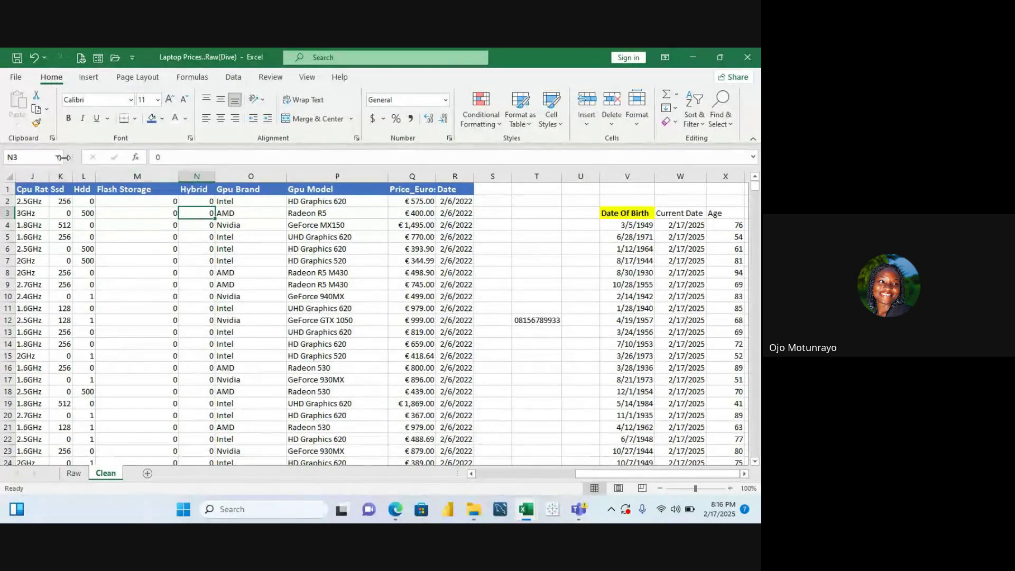
click(26, 194)
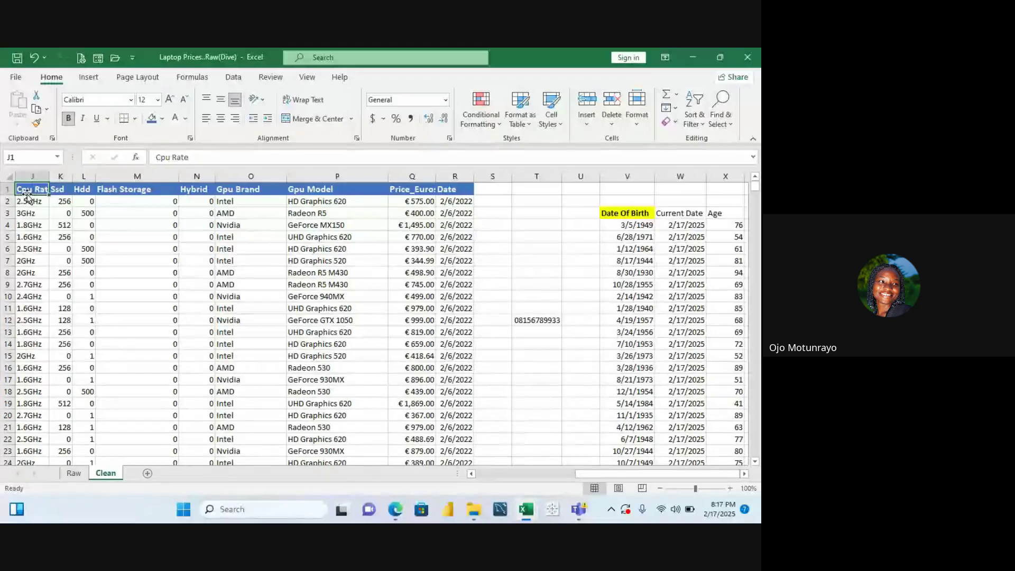
key(Left)
key(Left)
key(Left)
key(Left)
key(Left)
key(Left)
key(Left)
key(Left)
key(Left)
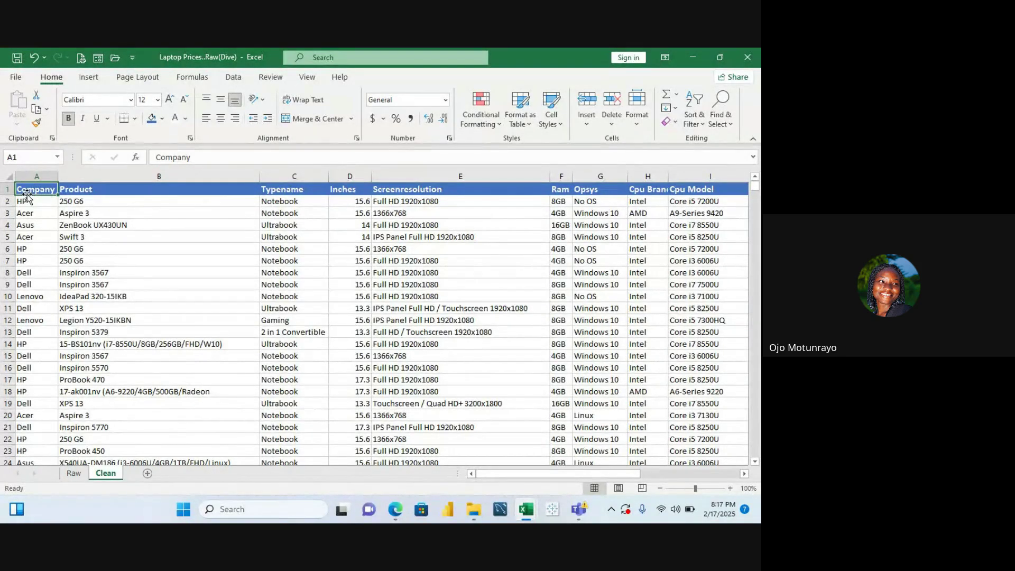
key(Right)
key(Right)
key(Right)
key(Right)
key(Right)
key(Right)
key(Right)
key(Right)
key(Right)
key(Right)
key(Right)
key(Right)
key(Right)
key(Right)
key(Right)
key(Right)
key(Right)
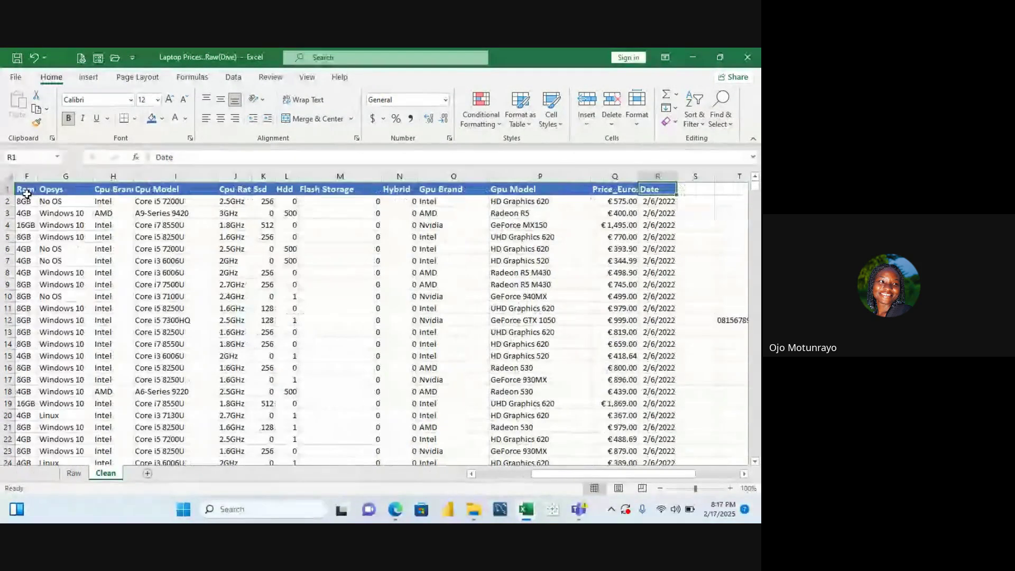
click(34, 221)
key(Home)
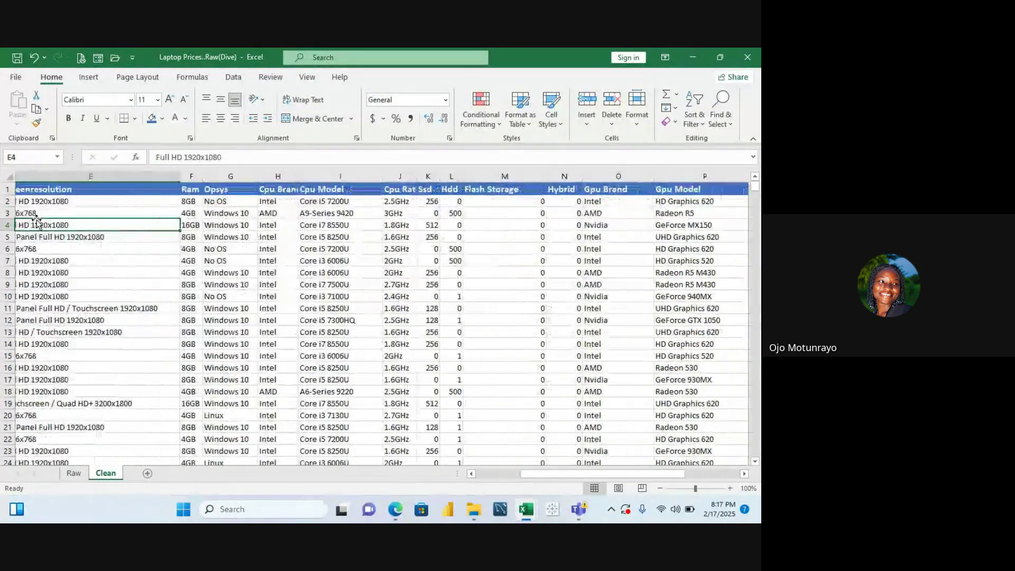
key(Up)
key(Up)
key(Up)
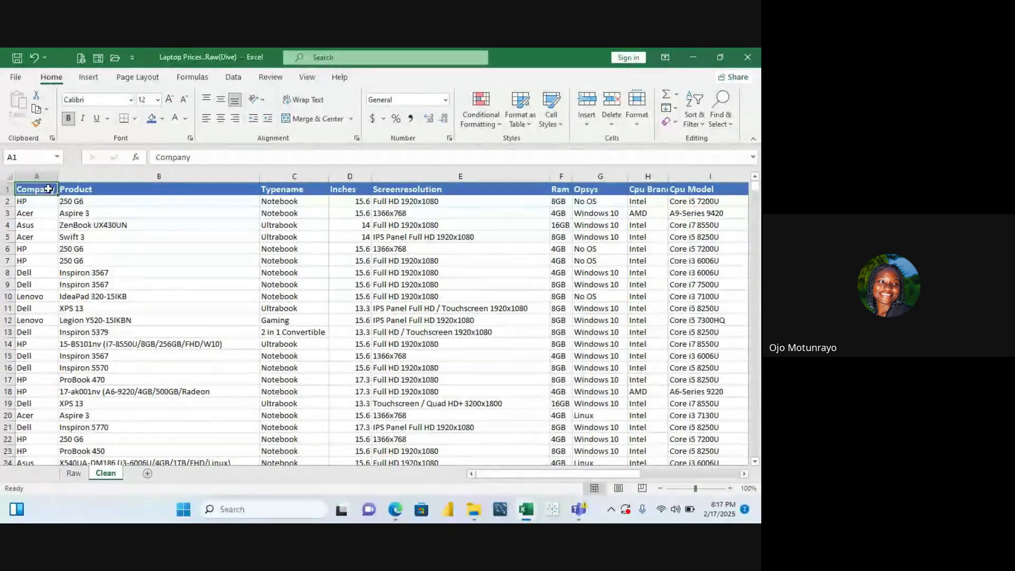
key(ctrl+Right)
key(ctrl+Left)
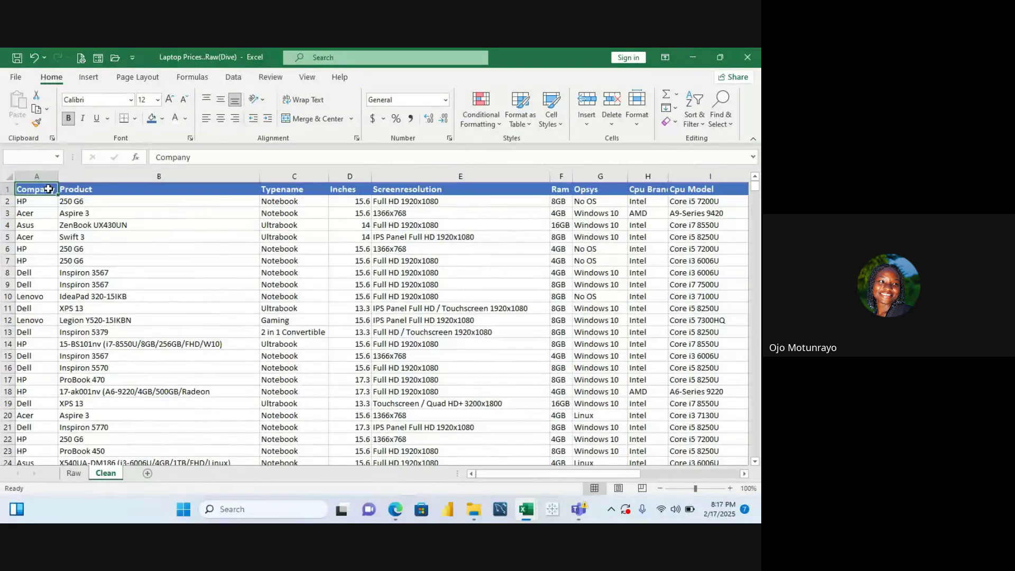
key(ctrl+shift+Right)
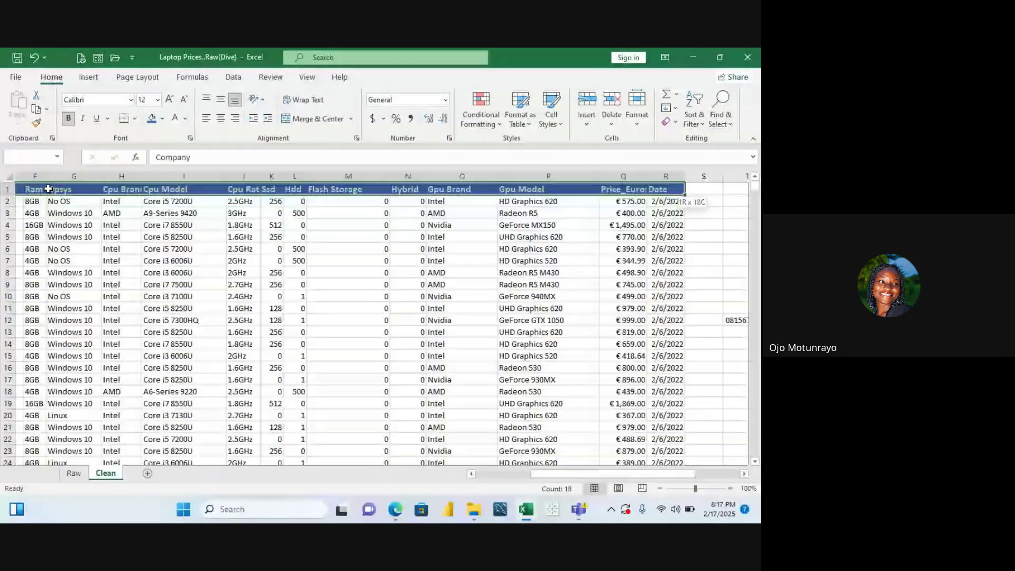
key(ctrl+shift+Down)
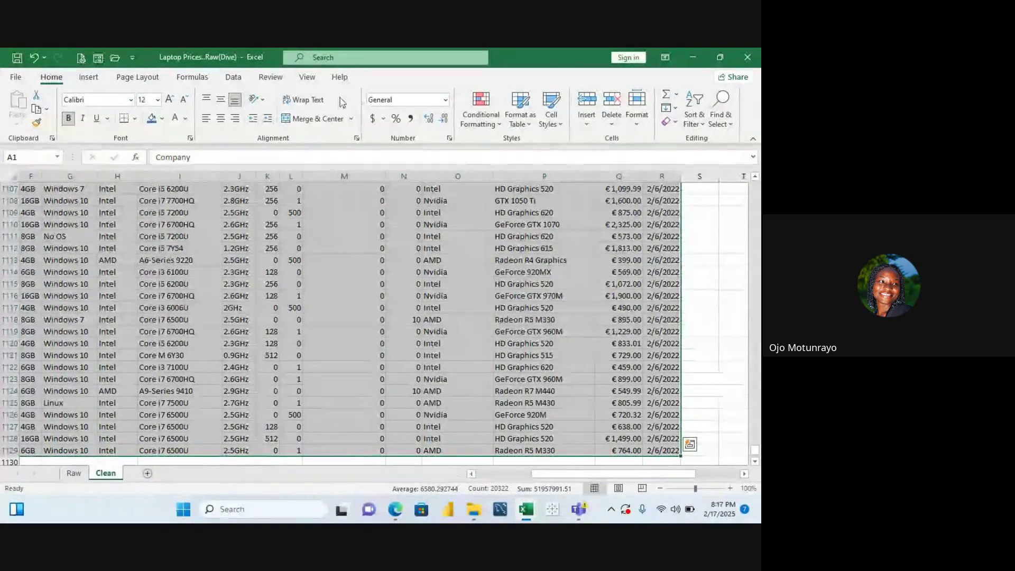
Run Remove Duplicates on all columns of the laptop table; Excel reports none found
click(235, 79)
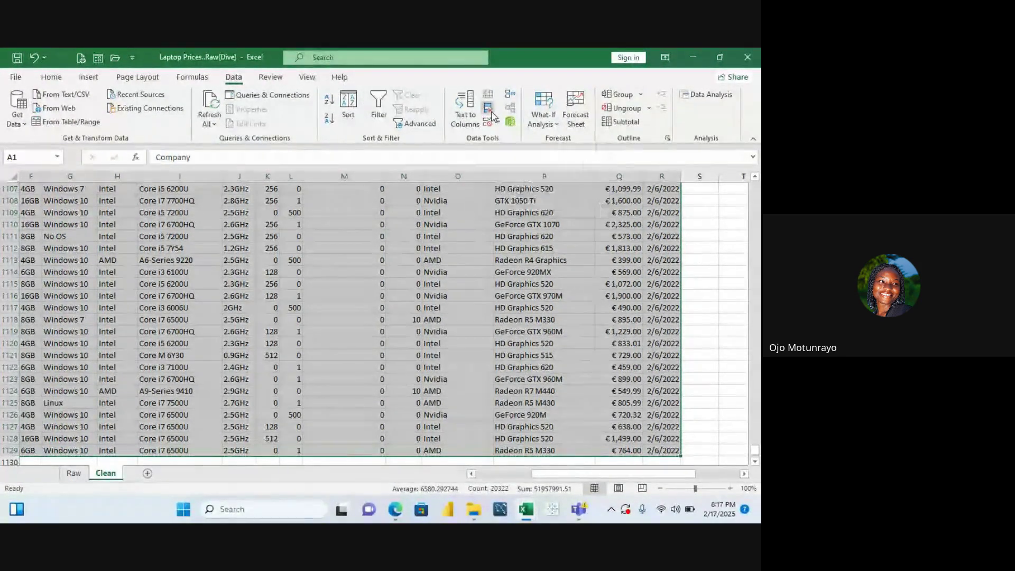
click(491, 112)
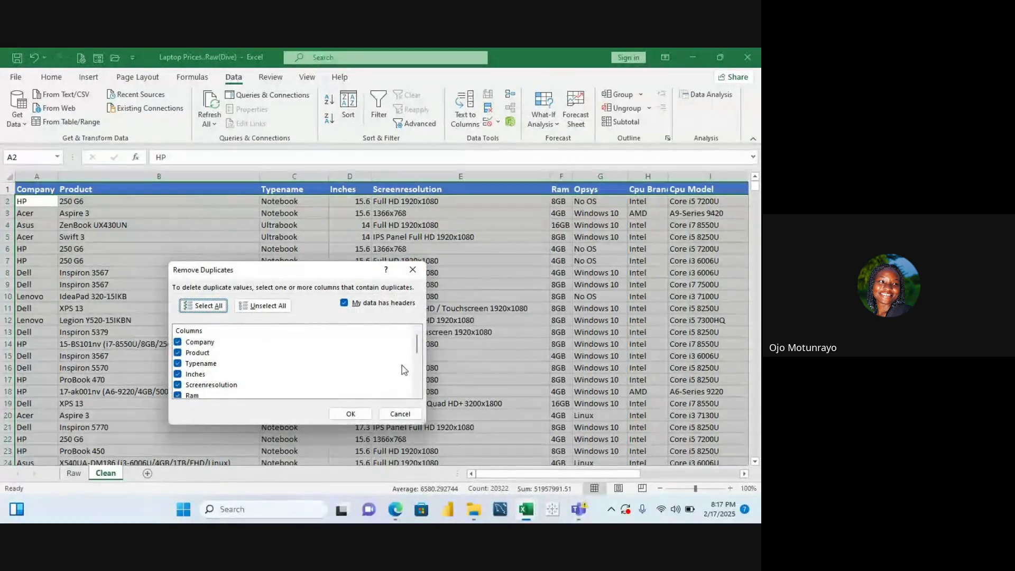
click(357, 415)
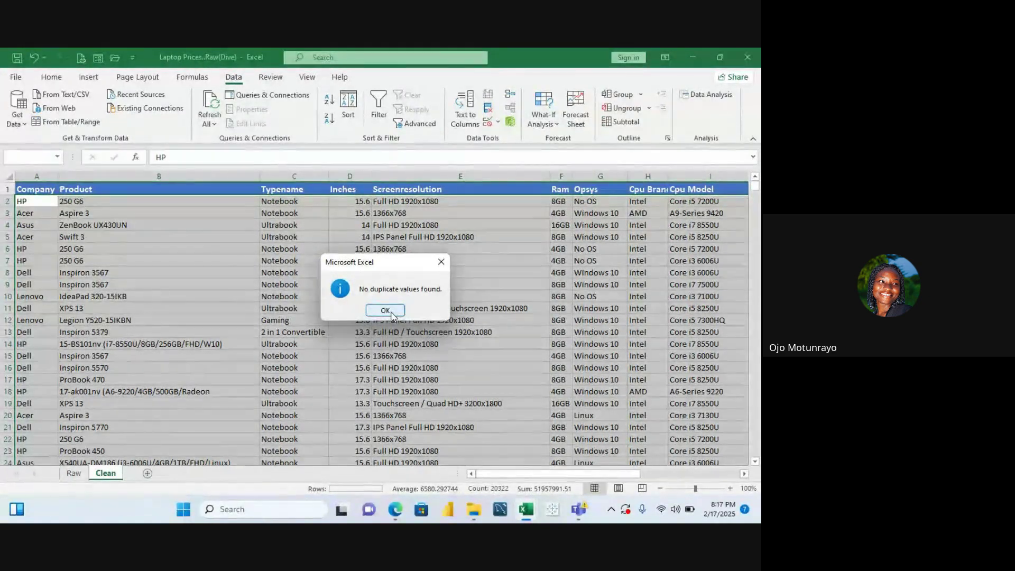
click(386, 310)
click(391, 311)
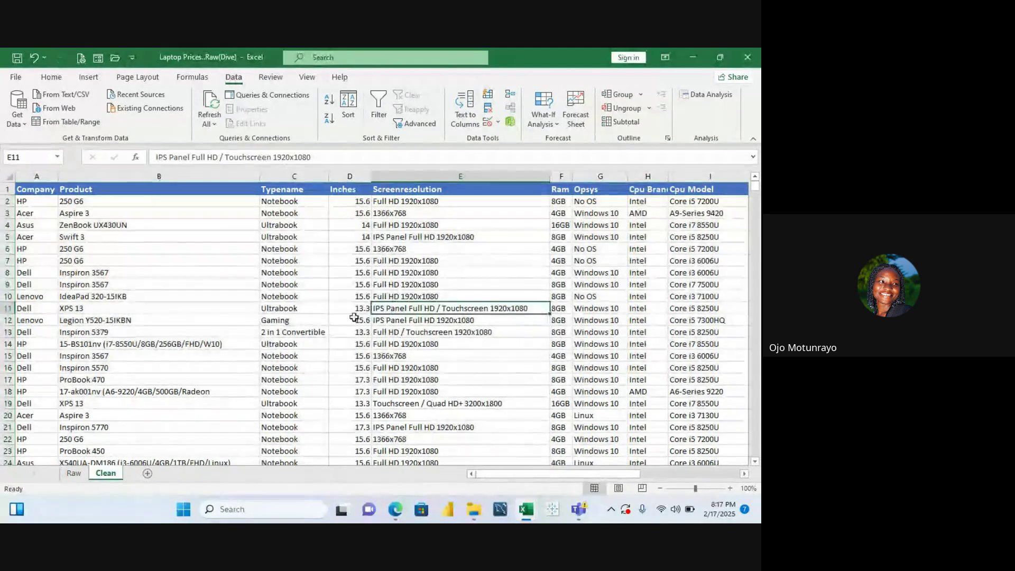
On the Raw sheet, check the No OS cell and blank row 13, then select the whole worksheet
click(74, 473)
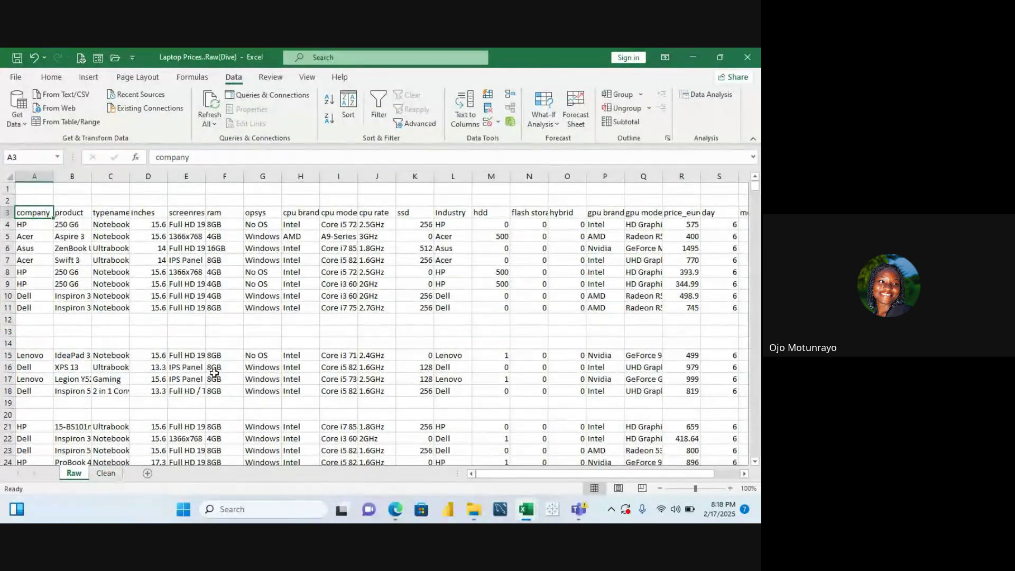
click(277, 273)
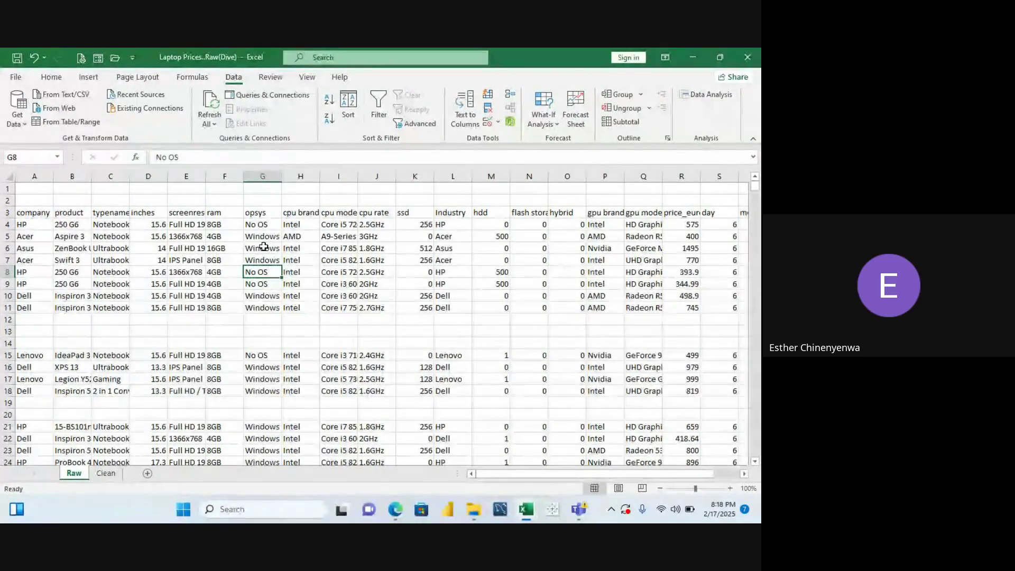
click(353, 334)
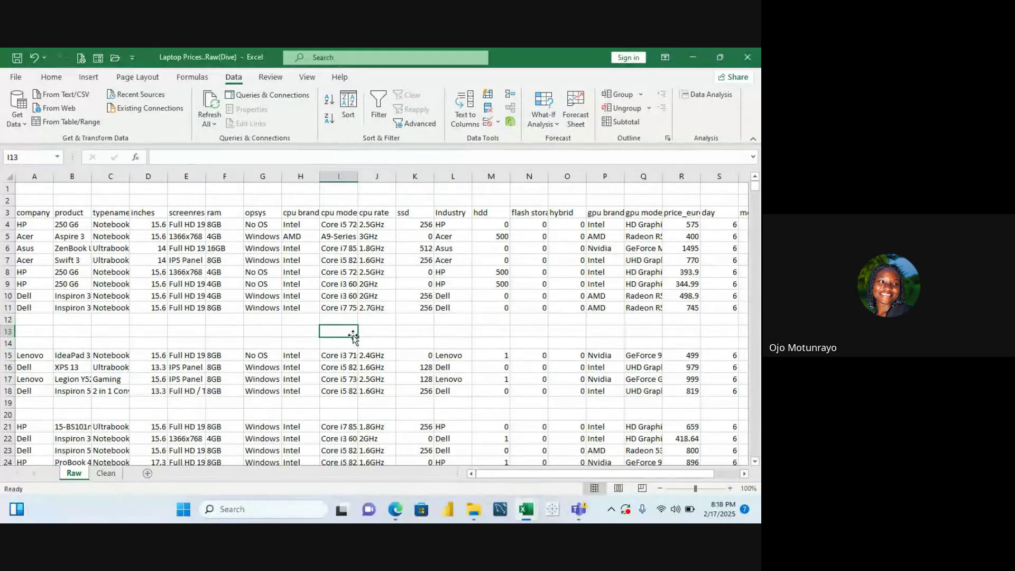
key(ctrl+a)
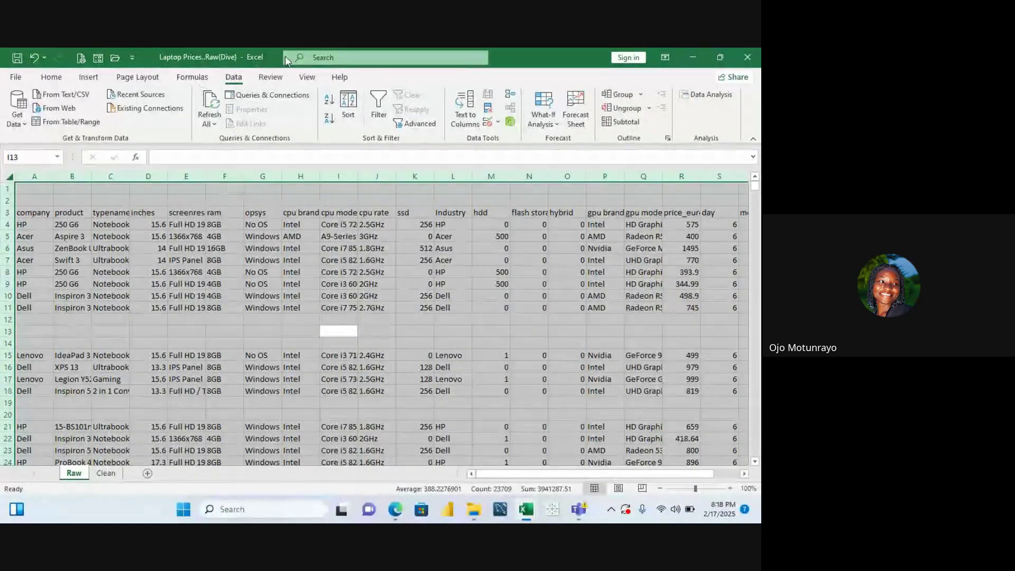
Remove duplicates across all columns on the Raw sheet, then undo it to restore the blank rows
click(489, 110)
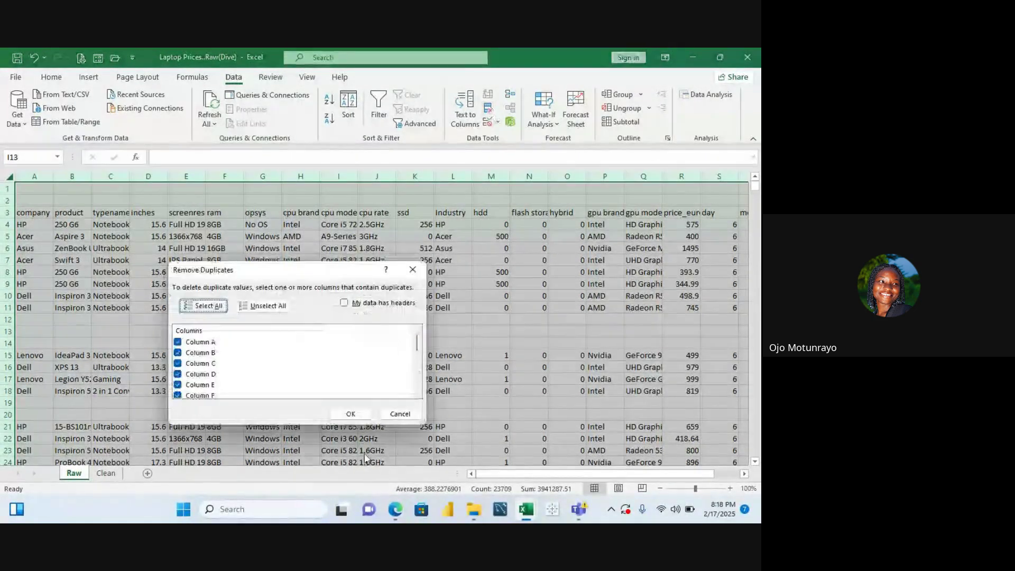
click(350, 414)
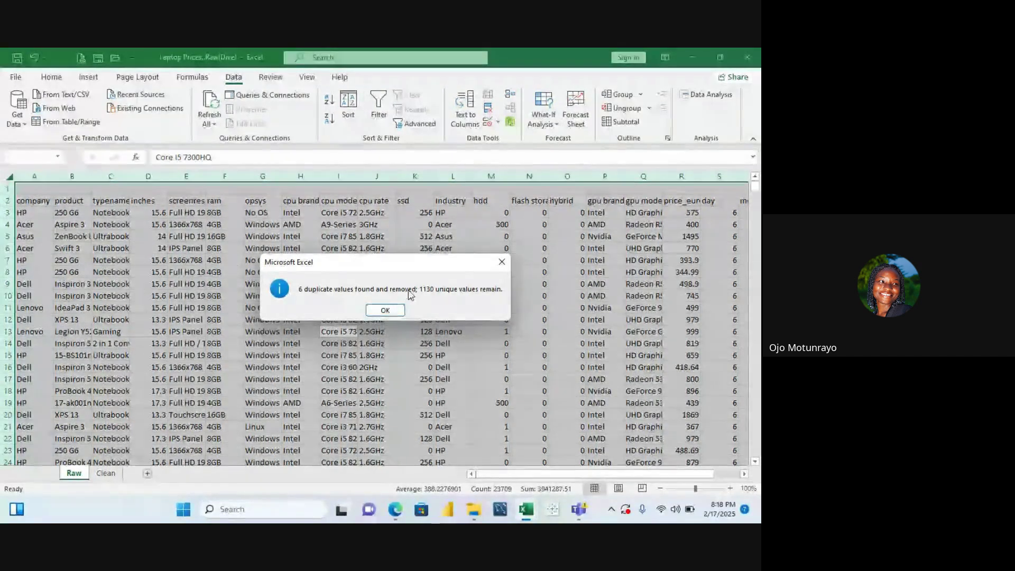
click(397, 309)
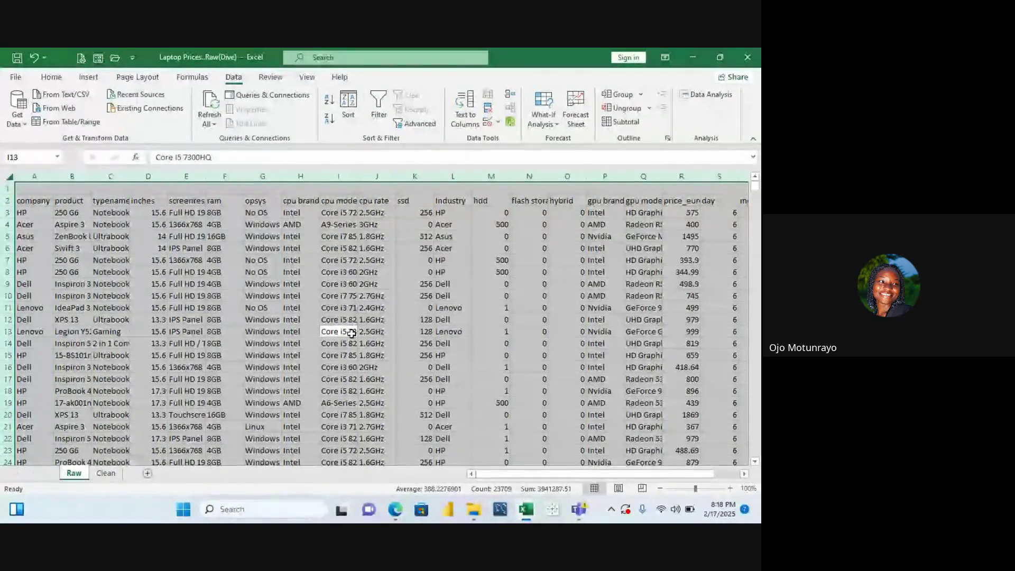
click(103, 474)
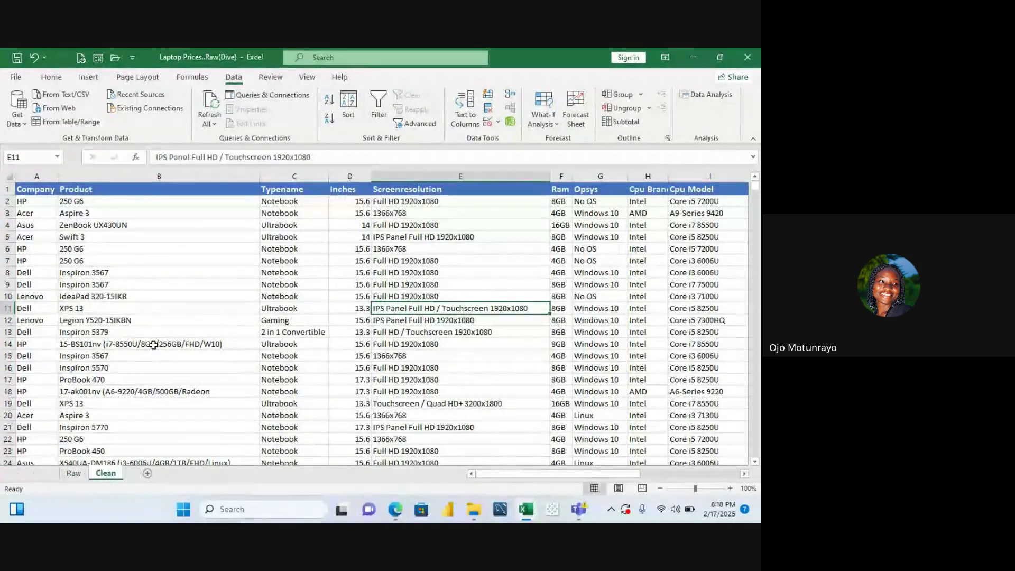
click(75, 474)
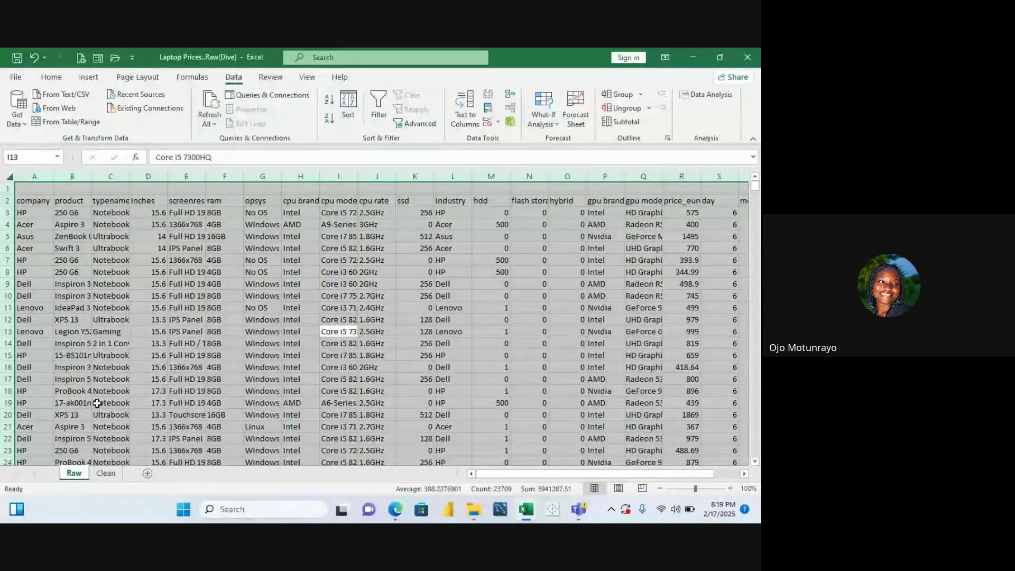
key(ctrl+z)
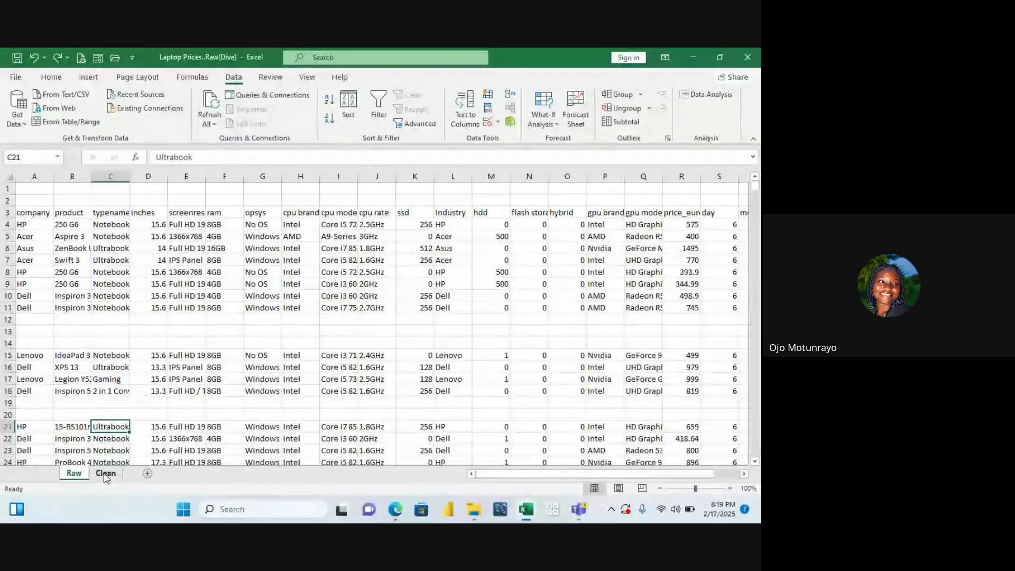
click(106, 474)
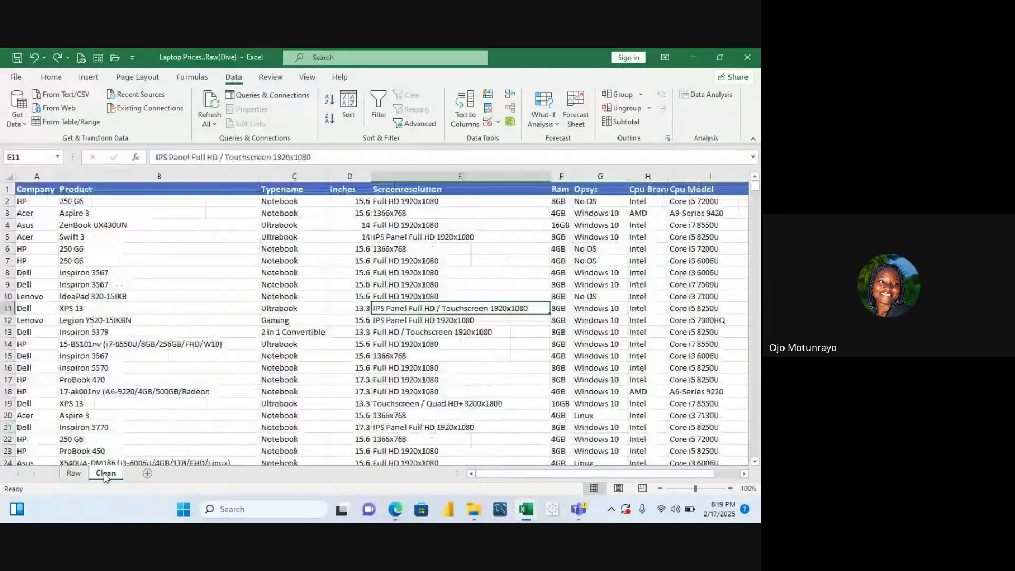
click(185, 272)
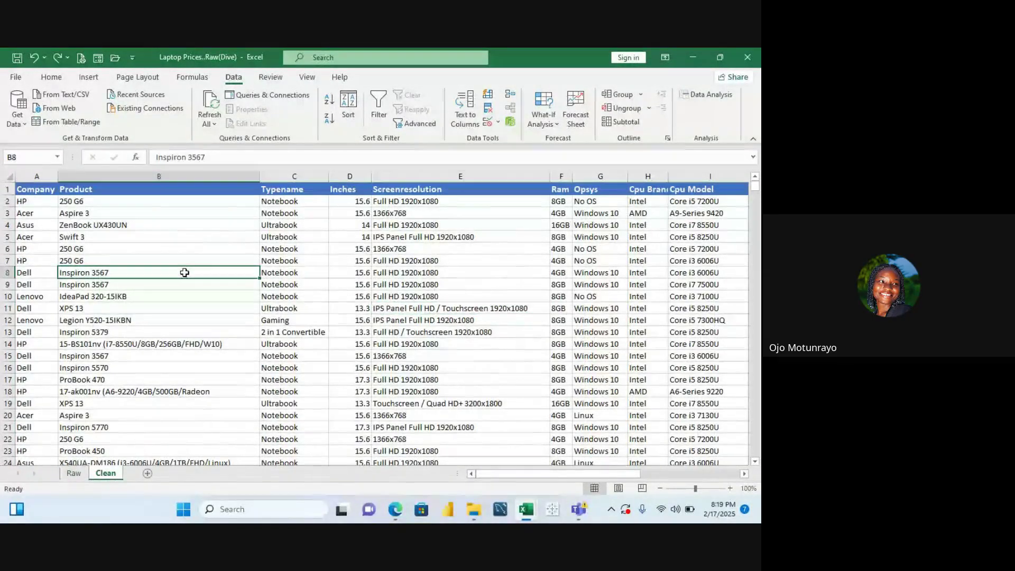
click(390, 237)
key(Right)
key(Right)
key(Right)
key(Right)
key(Right)
key(Right)
key(Right)
key(Right)
key(Right)
key(Right)
key(Right)
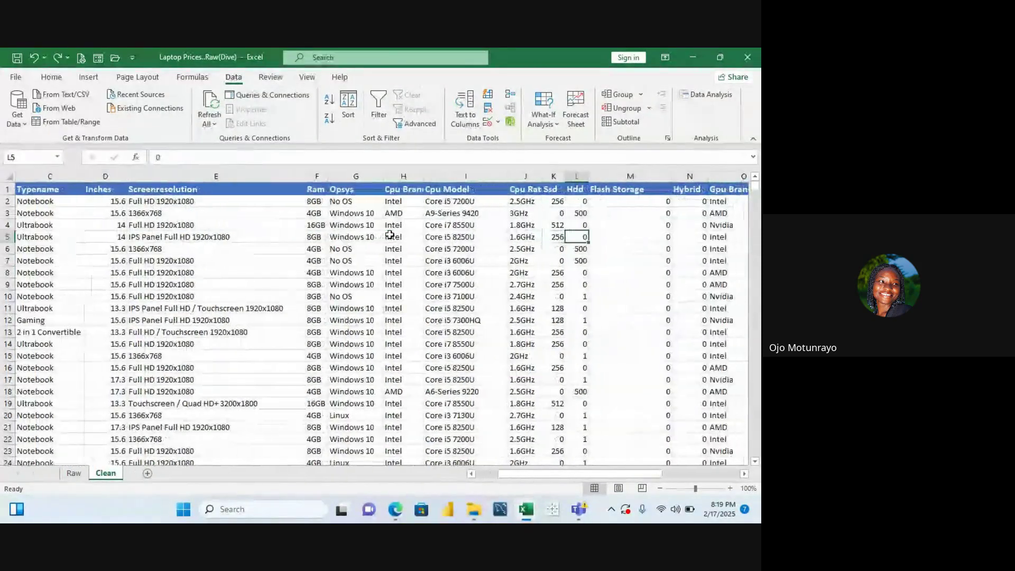
key(Left)
key(Left)
key(Left)
key(Left)
key(Left)
key(Left)
key(Left)
key(Left)
key(Left)
key(Left)
key(Left)
key(Left)
key(Left)
key(Left)
key(Left)
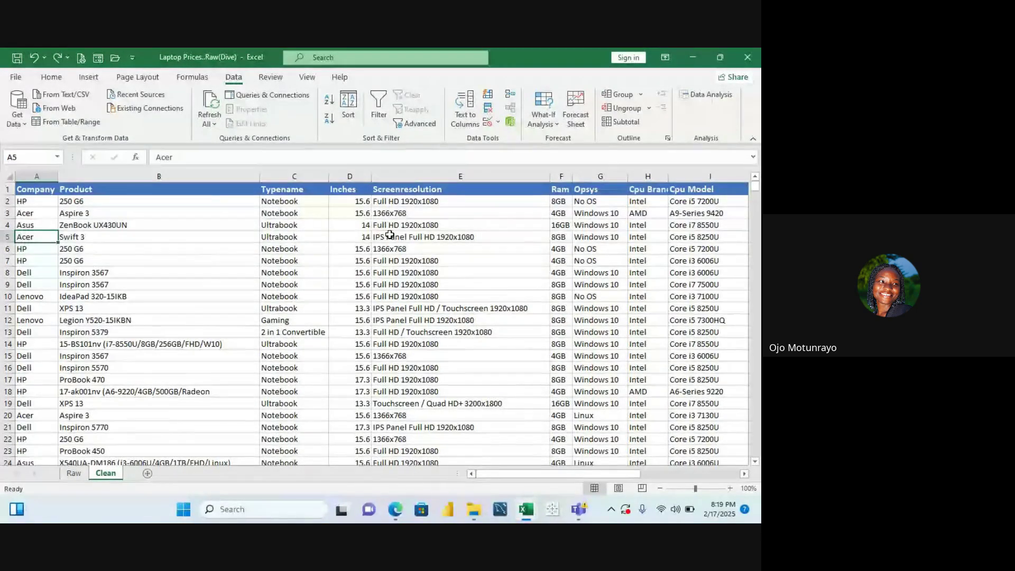
key(Up)
key(Up)
key(Up)
key(Up)
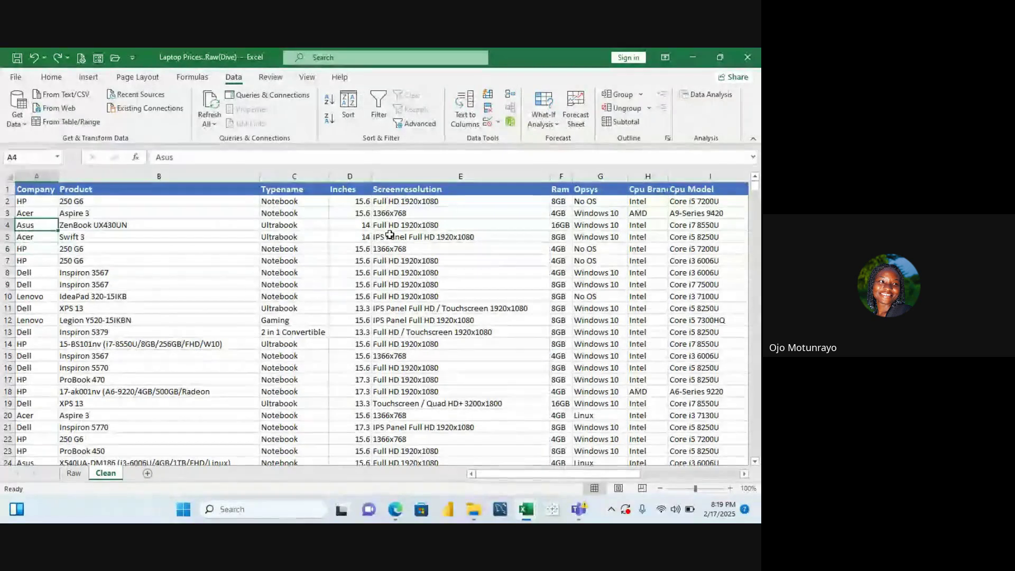
key(Down)
key(Down)
key(Down)
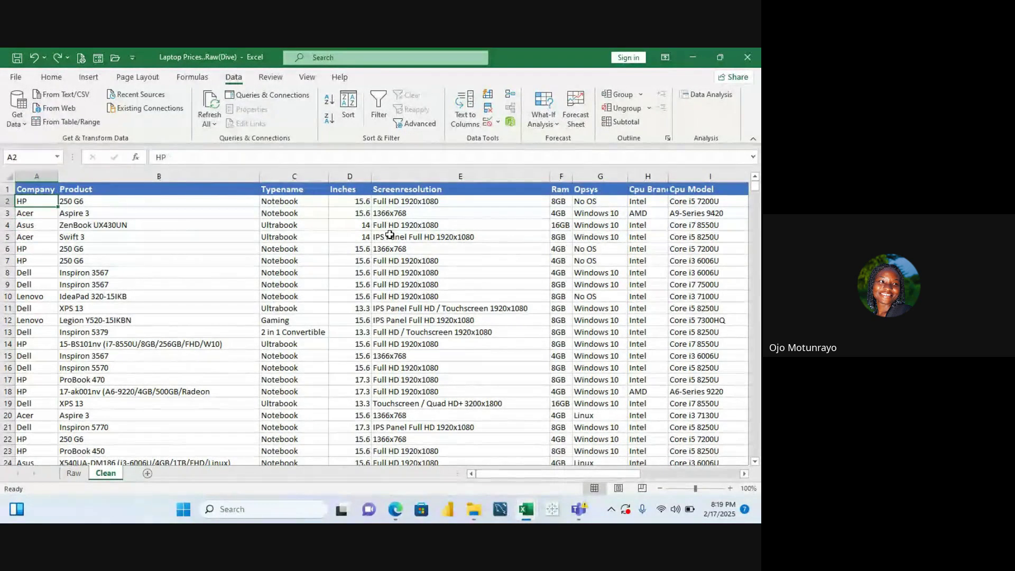
key(Up)
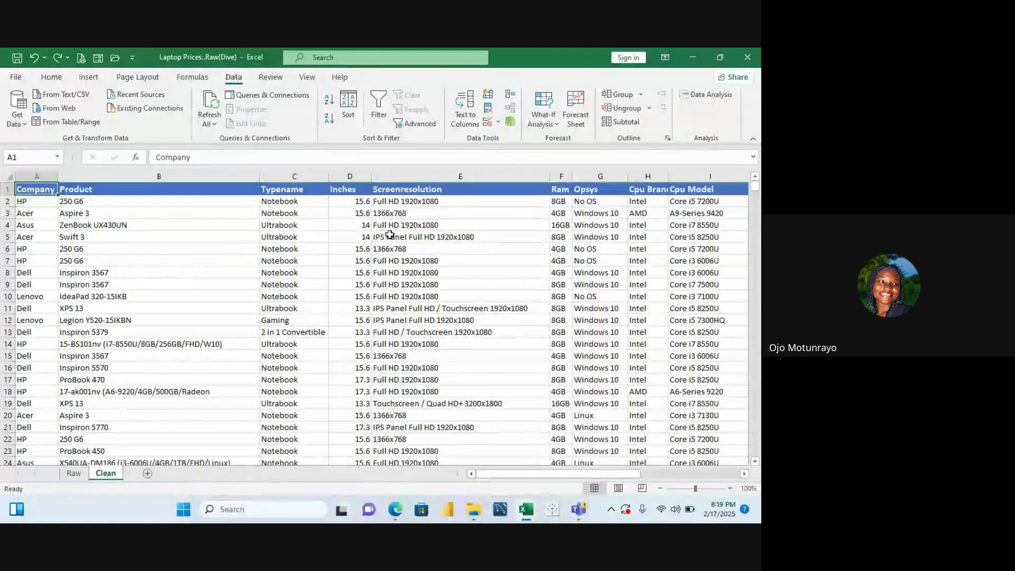
key(Down)
key(Down)
key(Down)
key(Down)
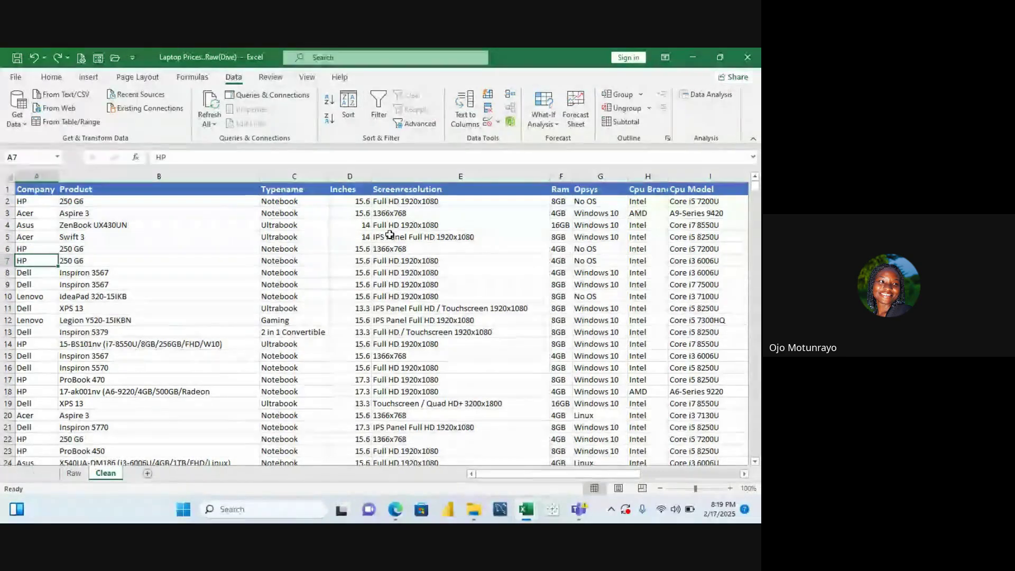
key(Down)
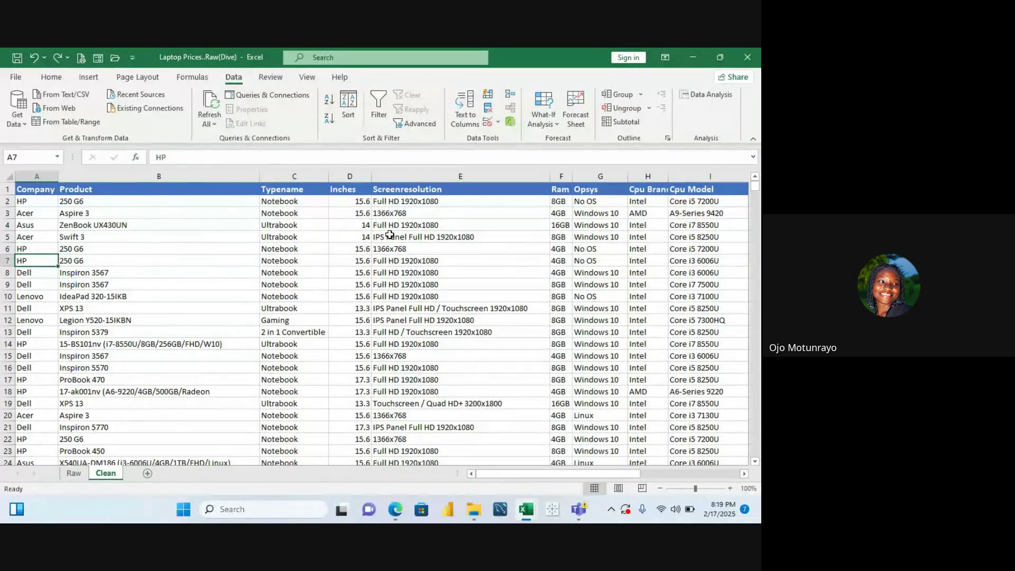
key(ctrl+Up)
key(Down)
key(Down)
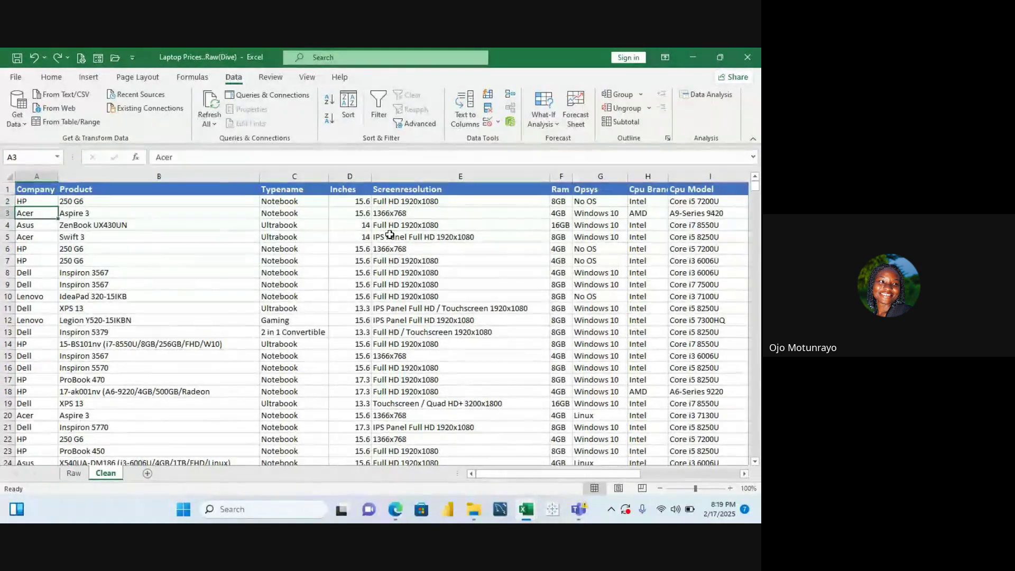
key(Down)
key(Down)
key(Down)
key(Down)
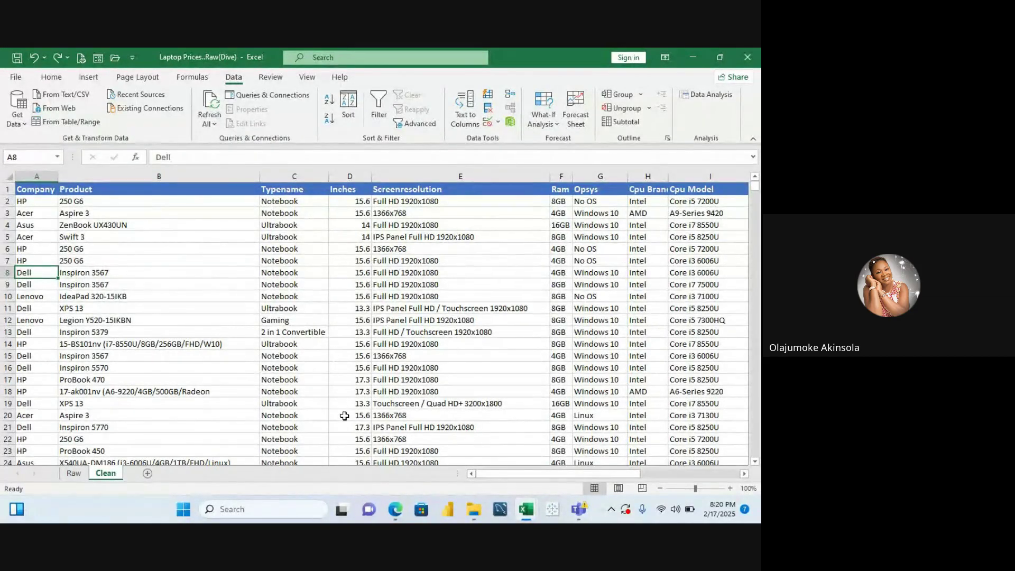
Clear the sample phone number from cell T12
click(532, 305)
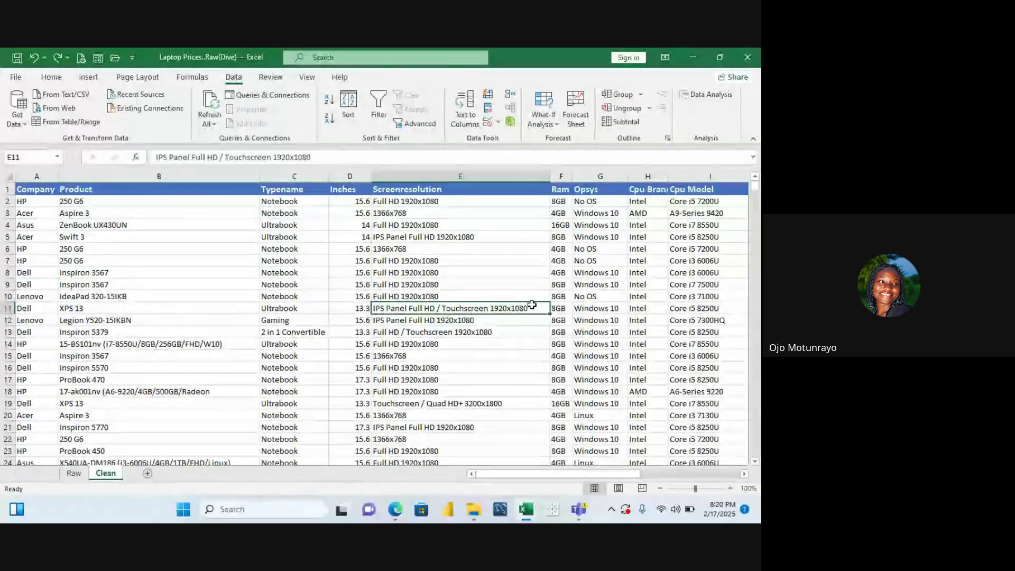
key(Right)
key(Right)
key(Right)
key(Right)
key(Right)
key(Right)
key(Right)
key(Right)
key(Right)
key(Right)
key(Right)
key(Right)
key(Right)
key(Right)
key(Right)
key(Right)
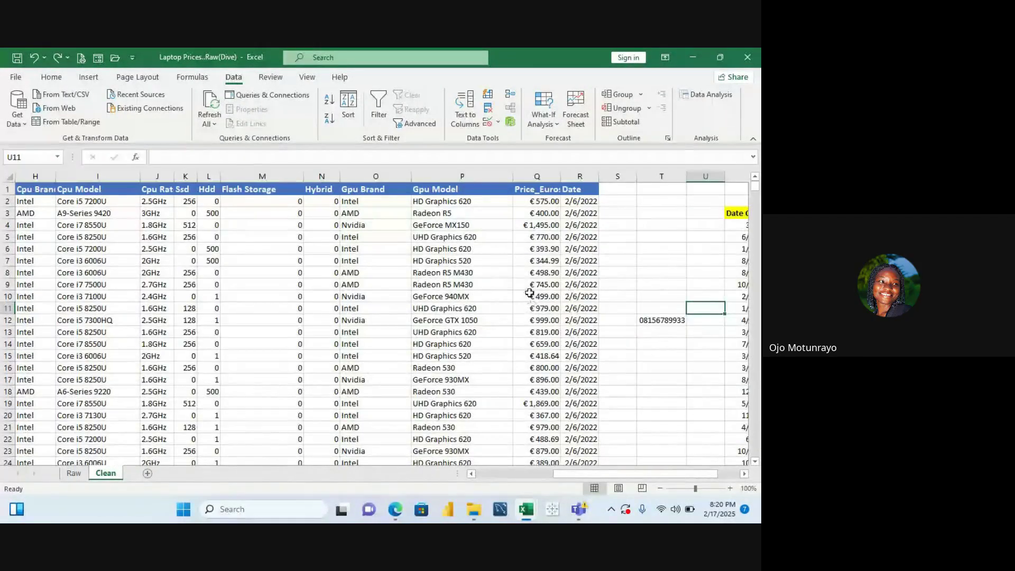
click(657, 320)
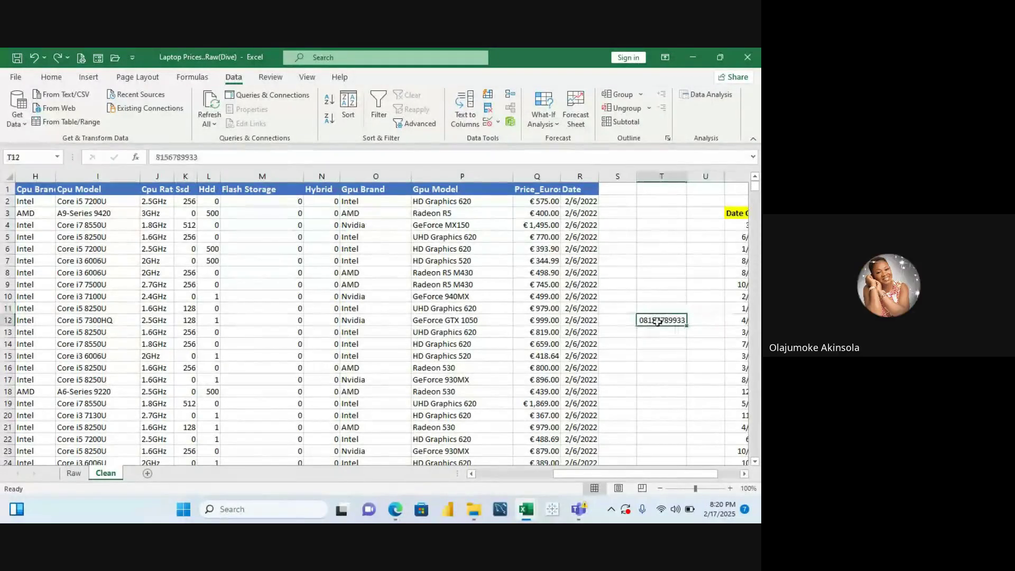
double_click(670, 323)
click(653, 343)
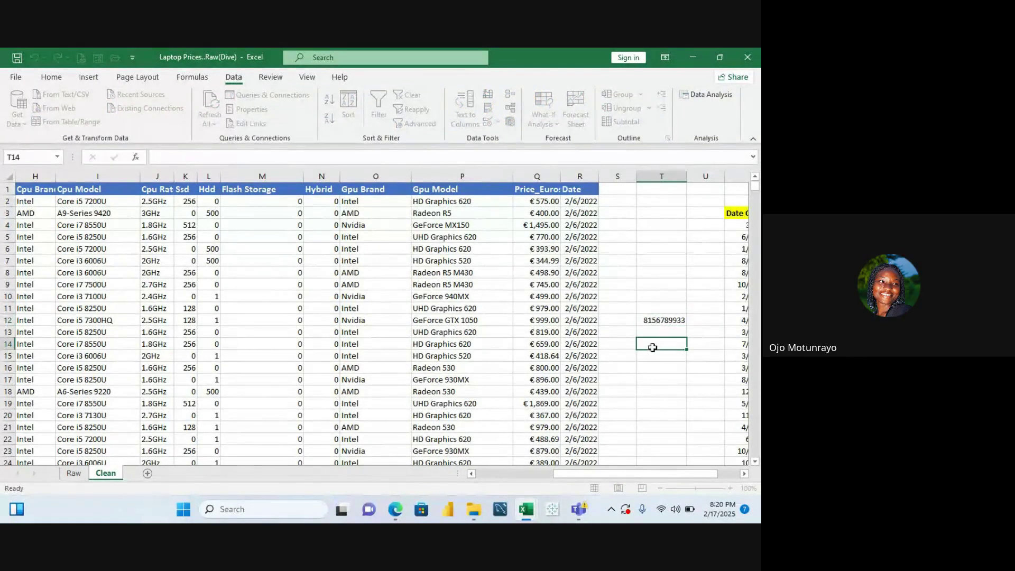
double_click(654, 320)
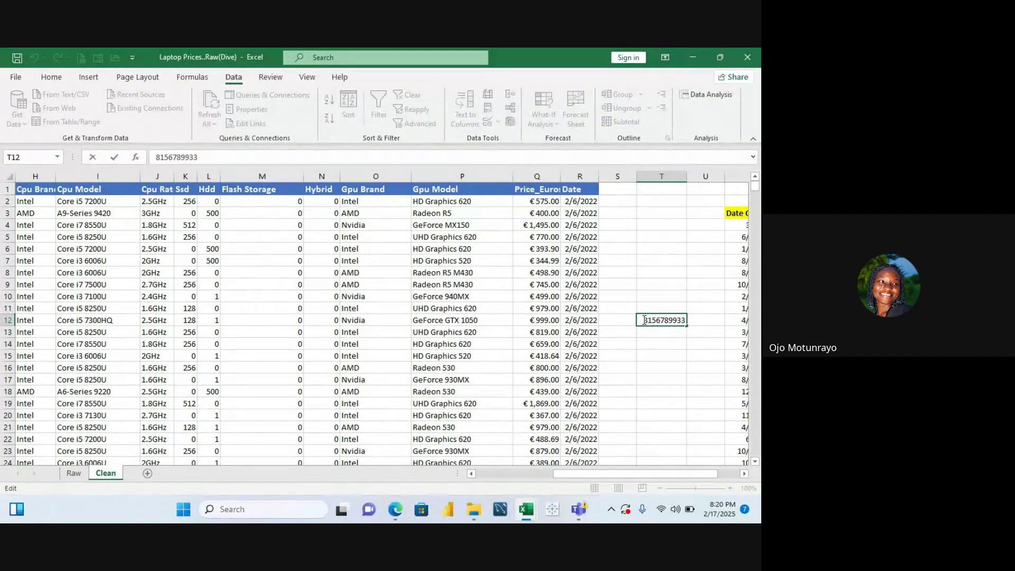
click(650, 283)
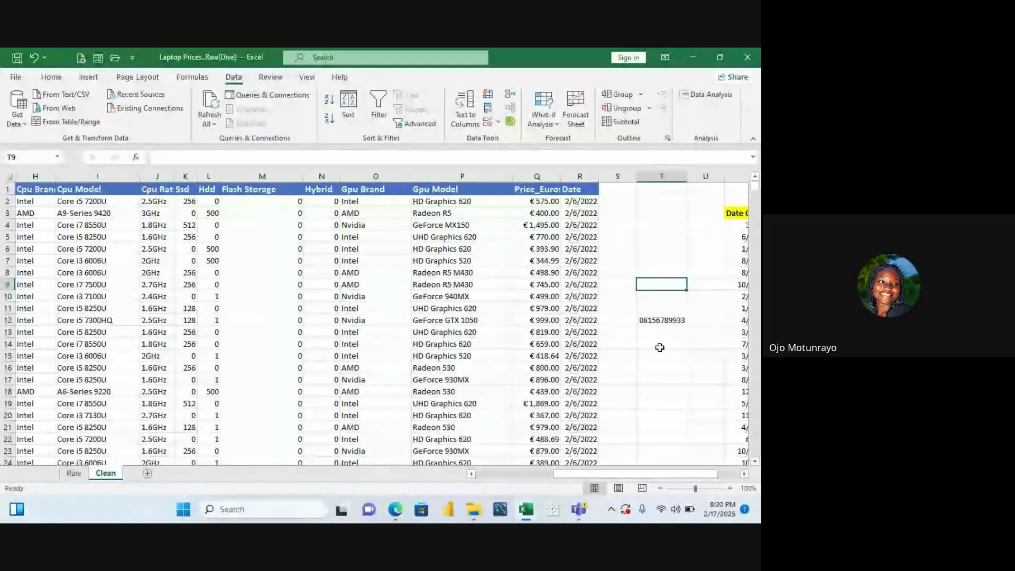
click(659, 320)
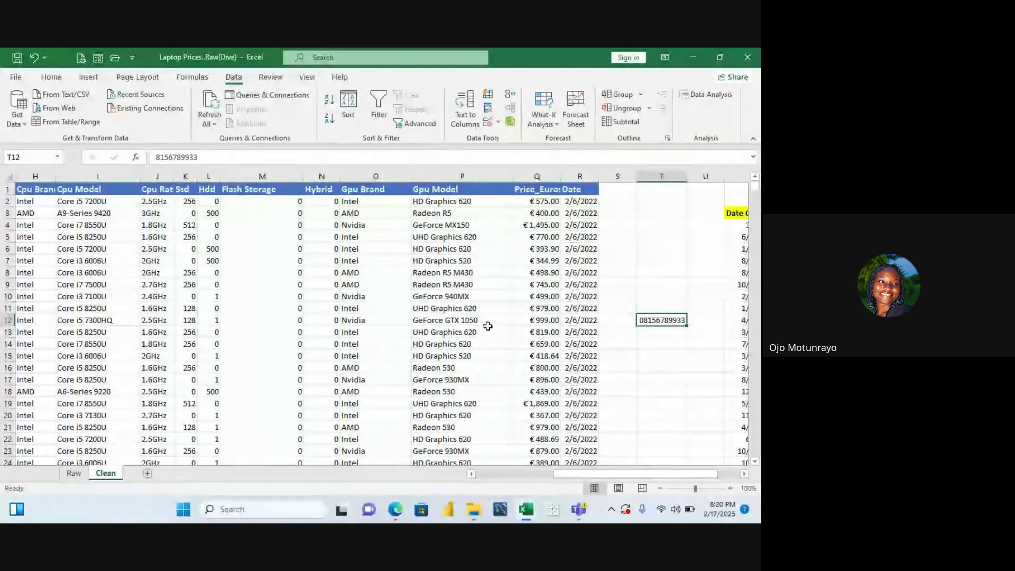
key(BackSpace)
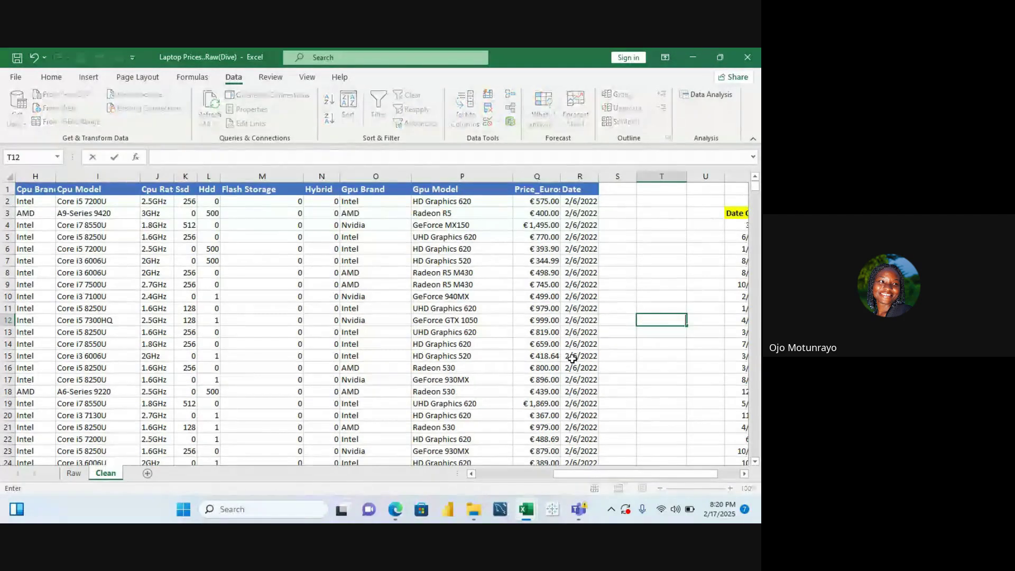
Enter a ten-digit phone number into cell T9
click(646, 288)
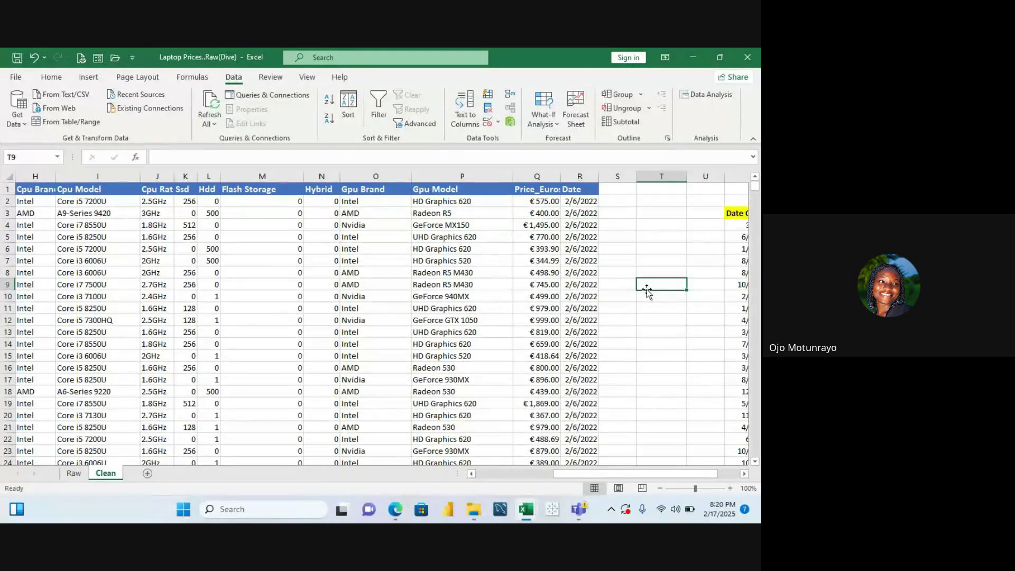
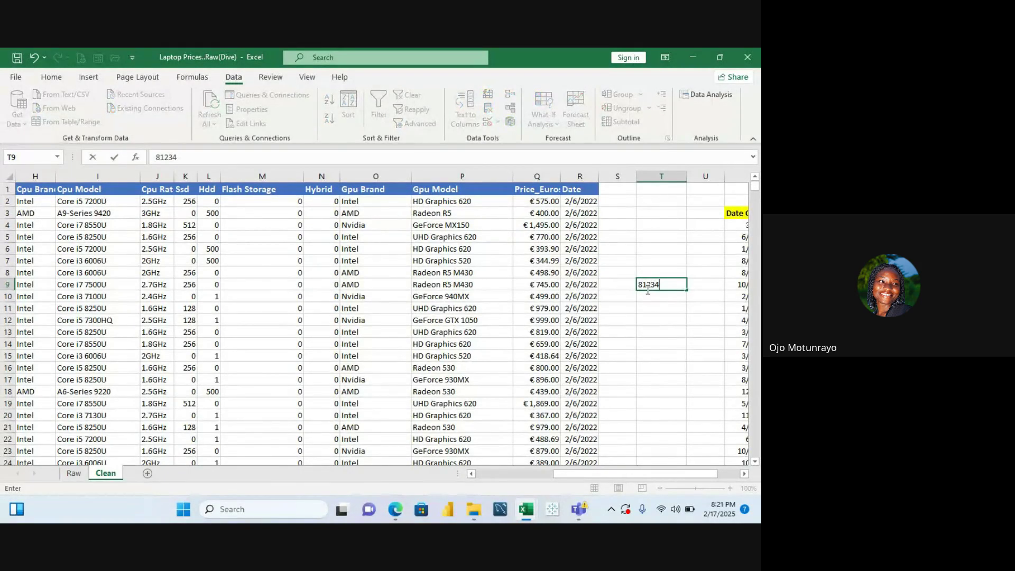
click(671, 312)
click(667, 284)
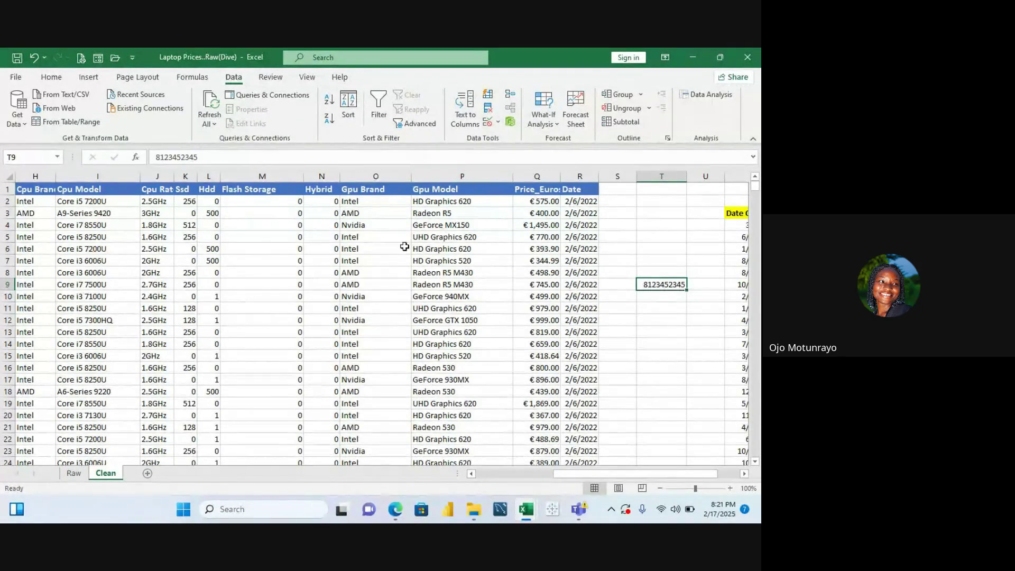
In Format Cells for T9, choose the Custom category starting from the 0 format code
click(53, 77)
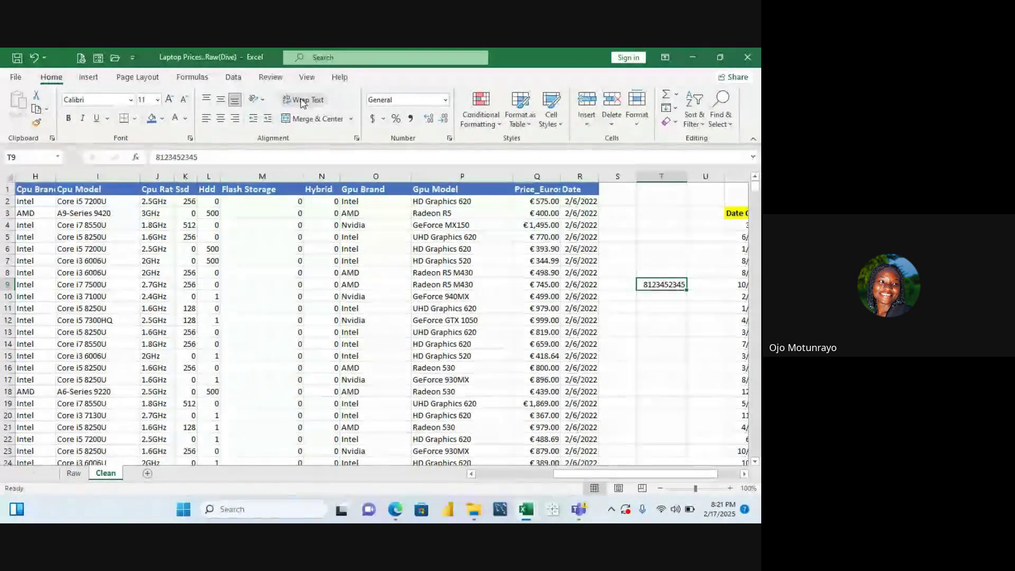
click(445, 102)
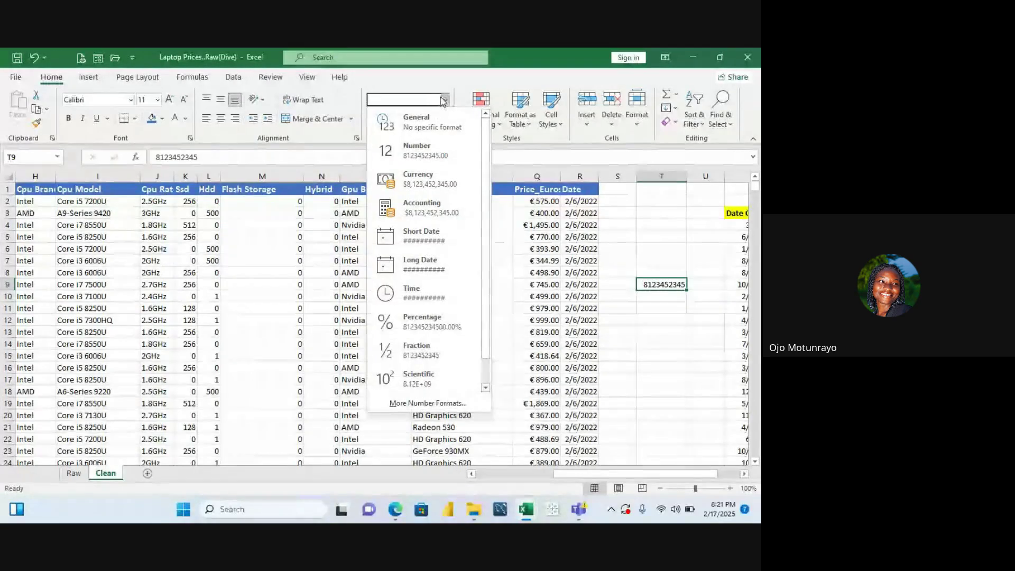
click(442, 98)
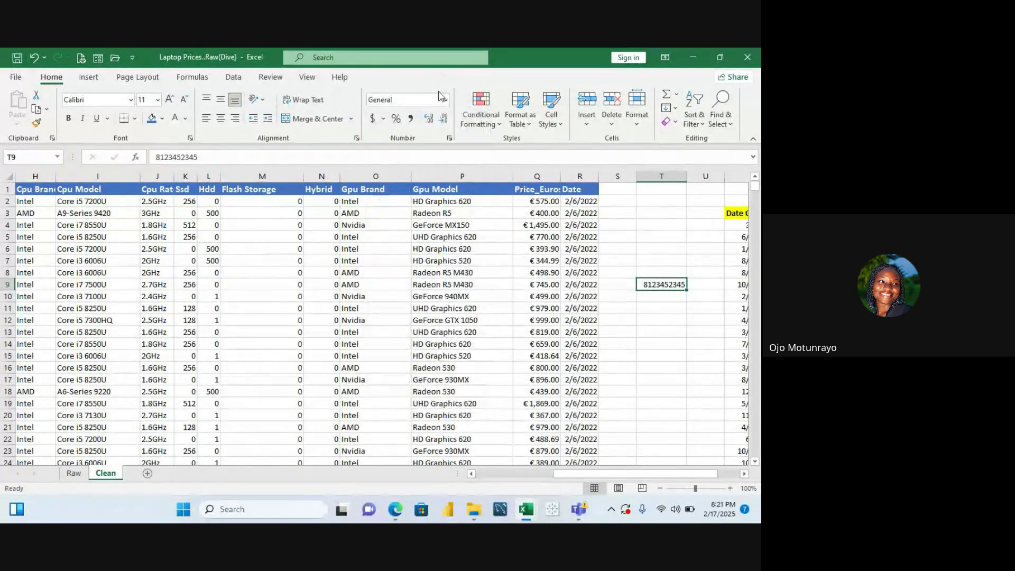
click(450, 138)
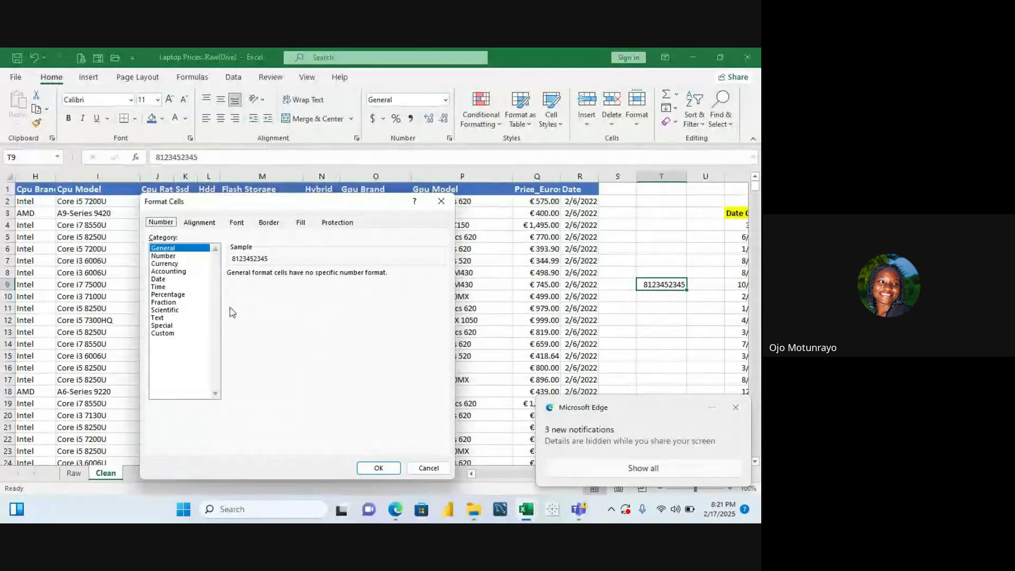
click(164, 334)
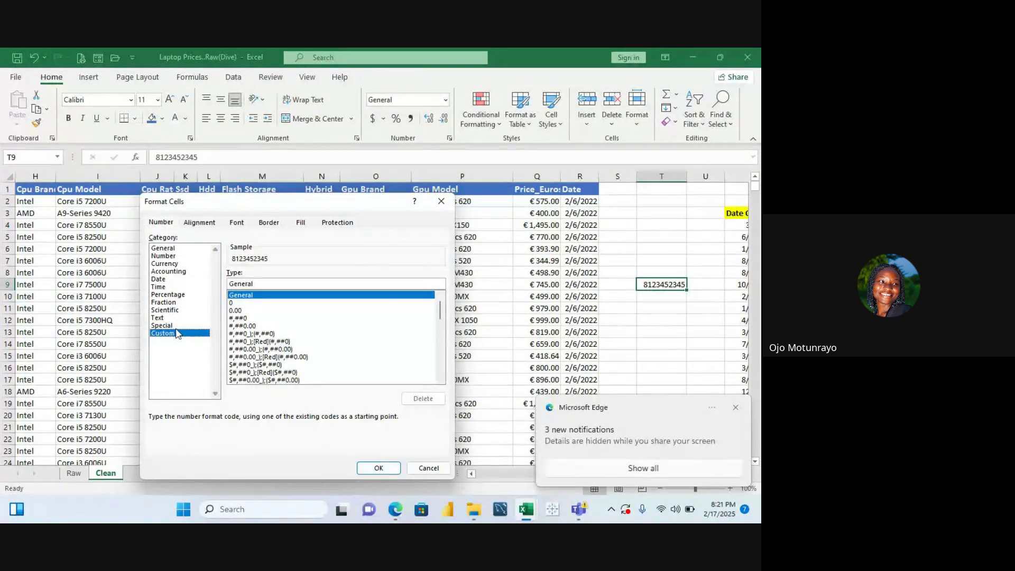
mouse_move(444, 316)
mouse_down()
mouse_move(445, 407)
mouse_move(448, 312)
mouse_up()
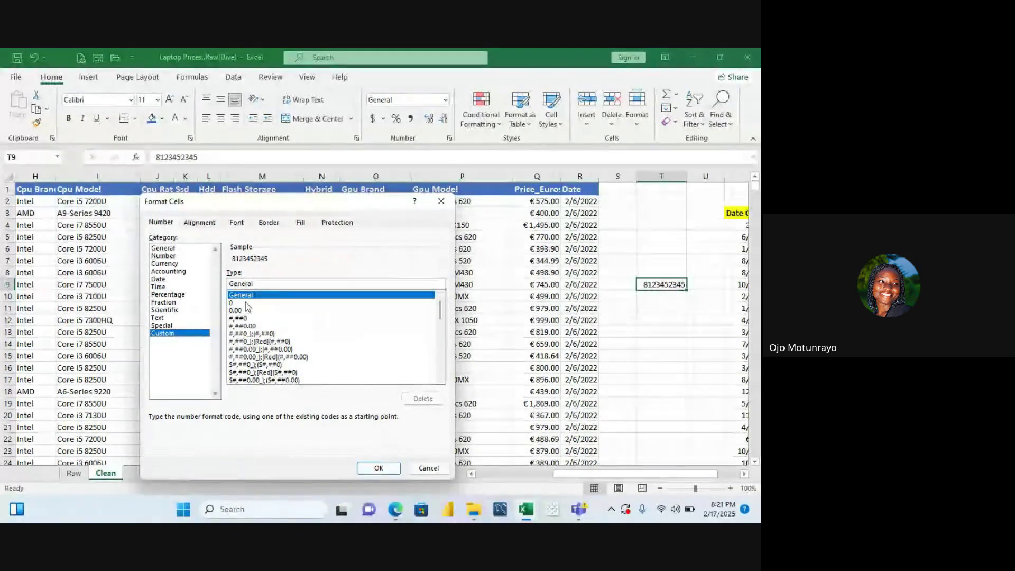
click(246, 303)
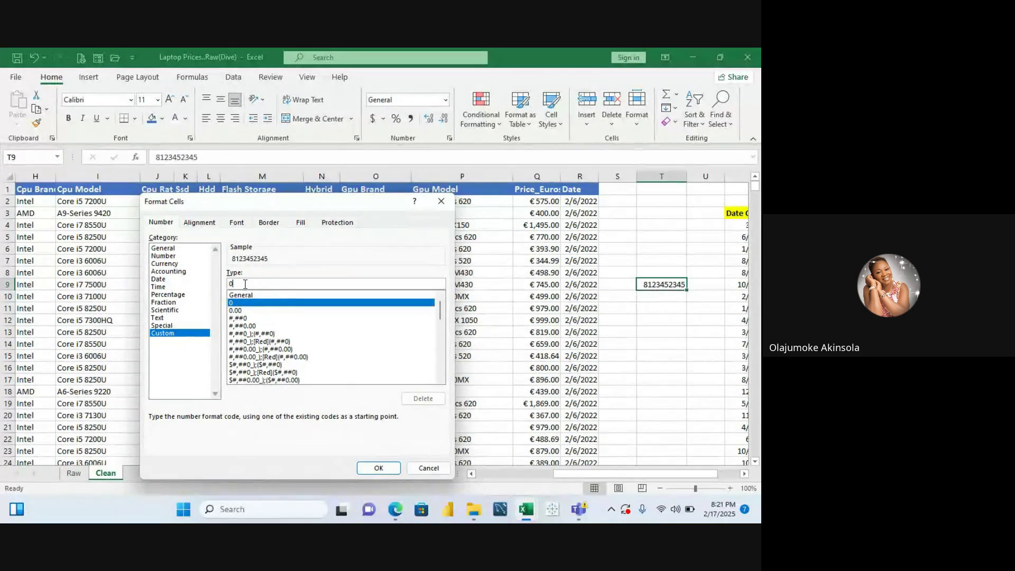
click(267, 295)
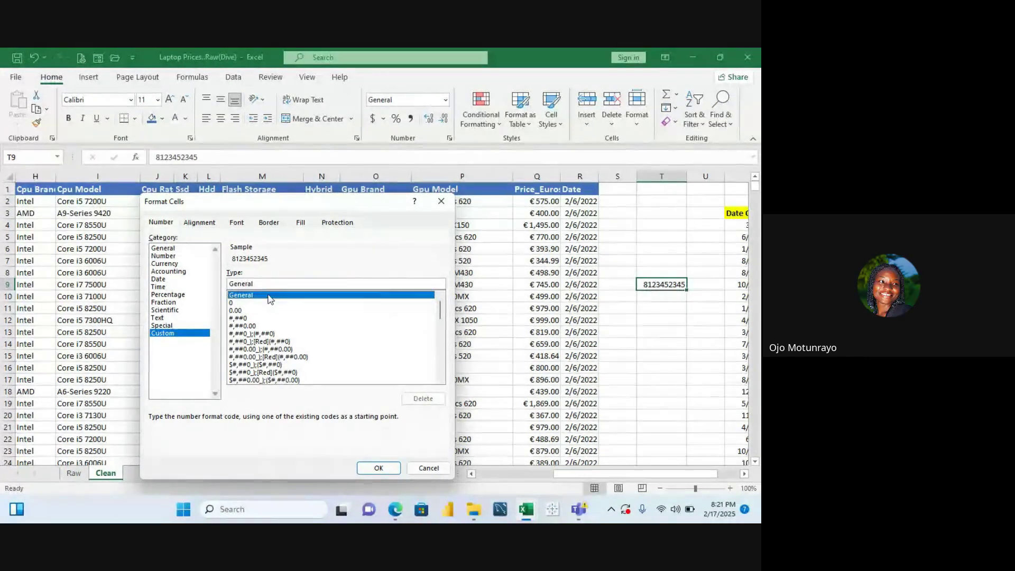
click(236, 303)
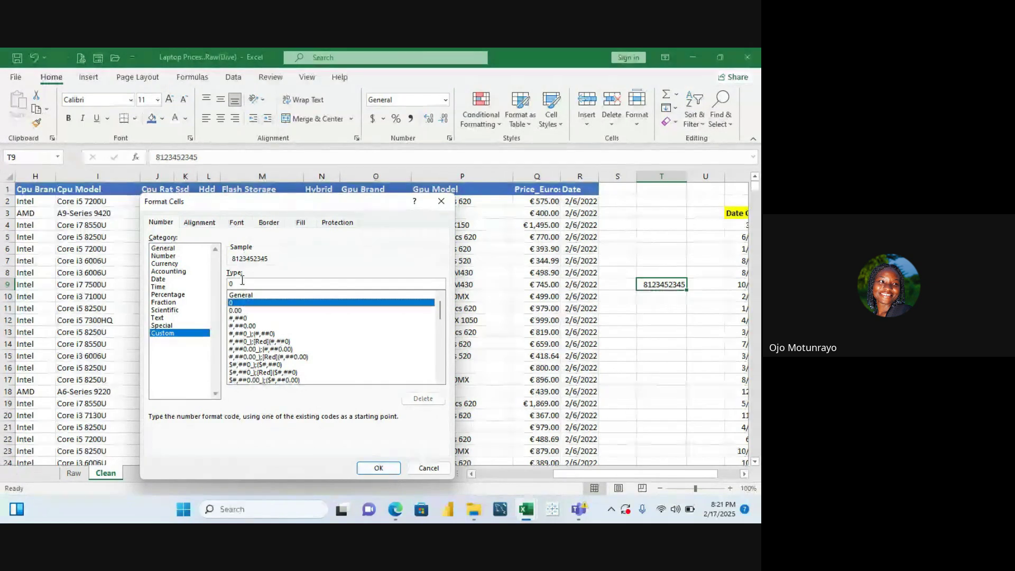
Set the custom format code to 0########## so T9 displays its leading zero
click(242, 284)
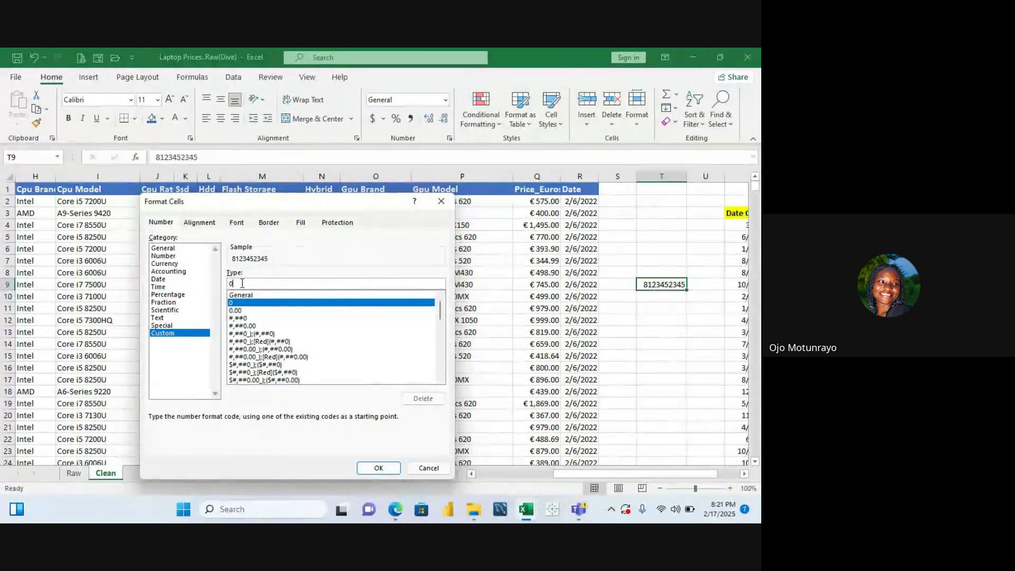
key(BackSpace)
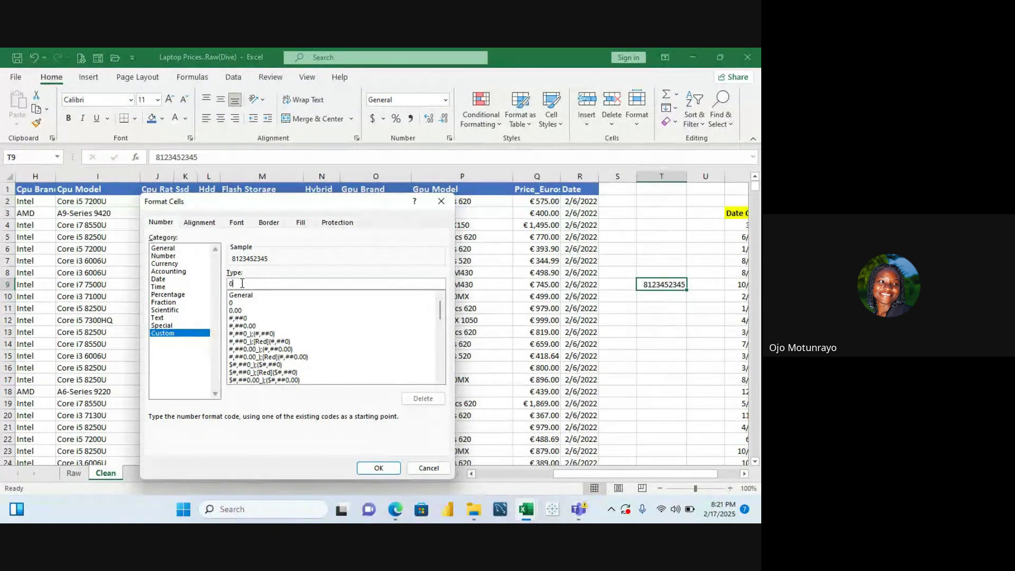
text(##)
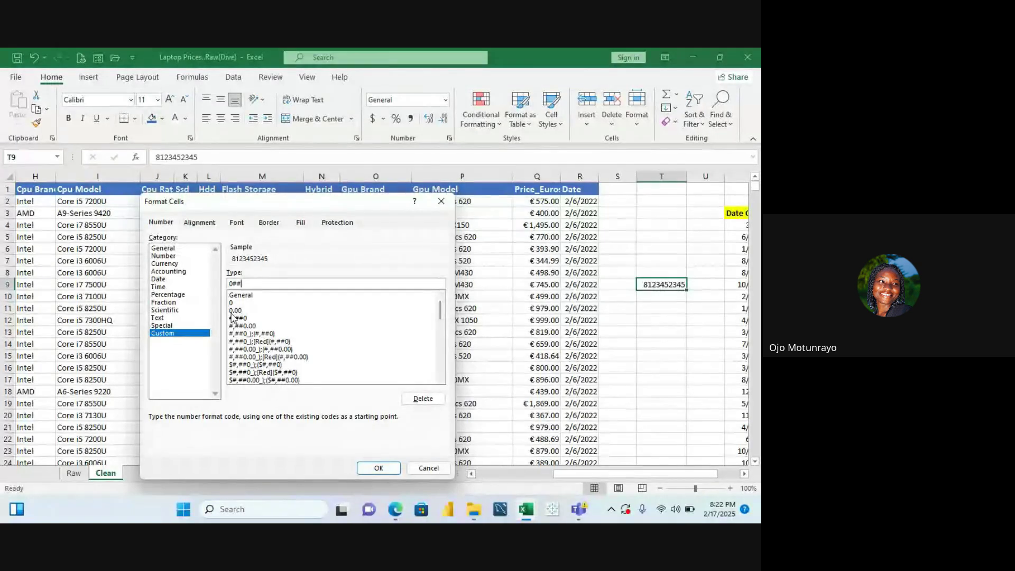
text(#####)
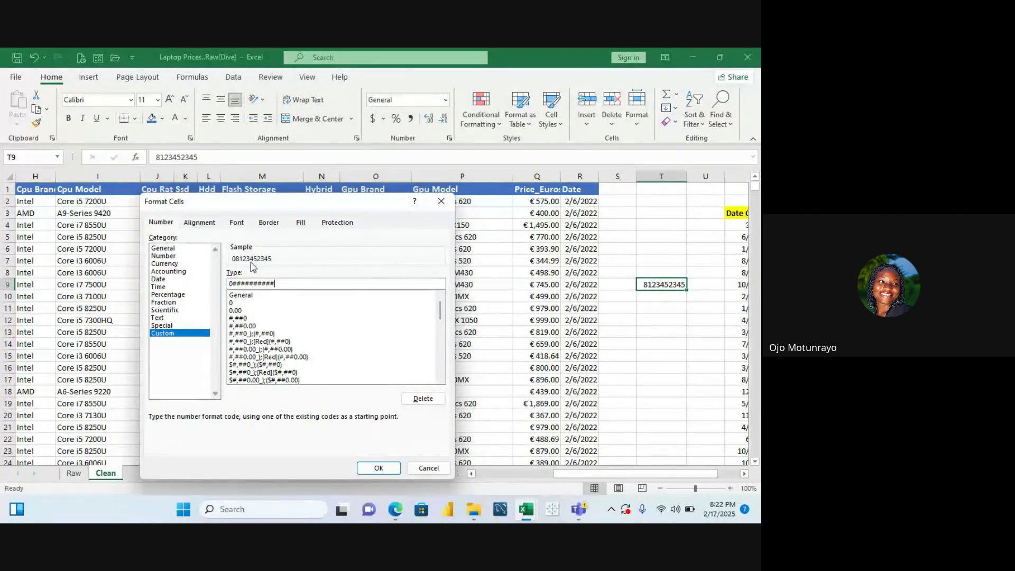
click(379, 468)
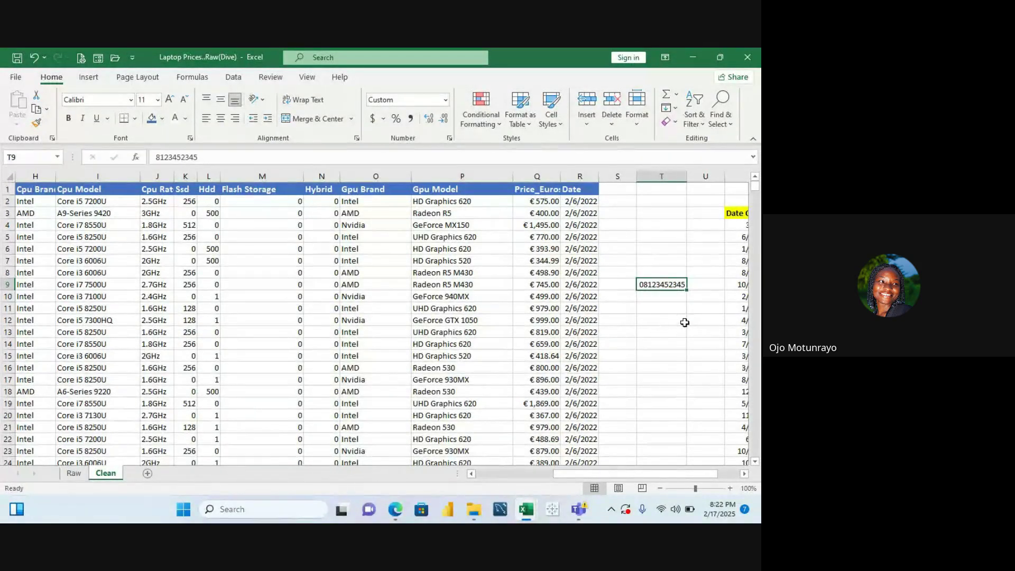
click(685, 321)
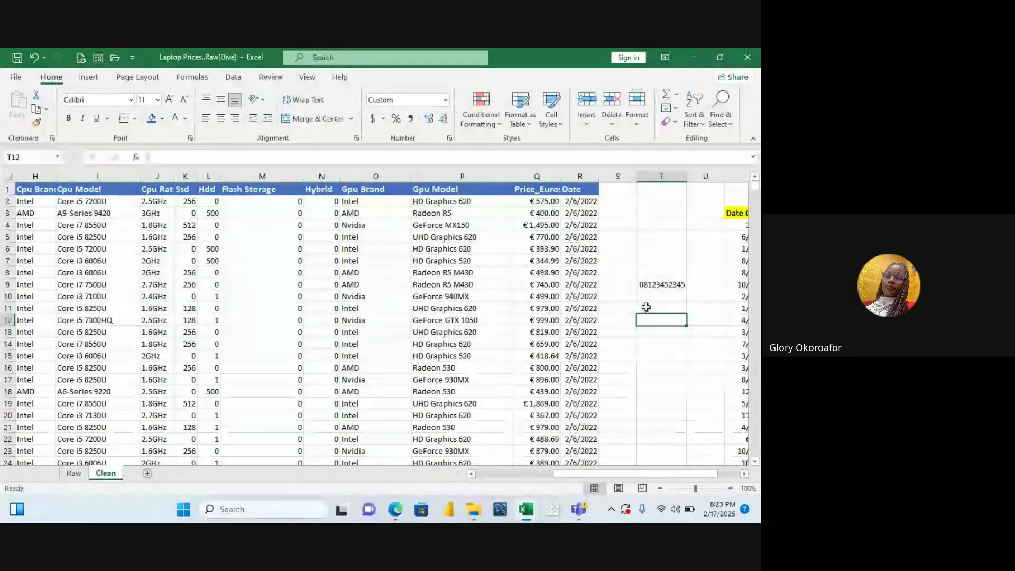
click(474, 202)
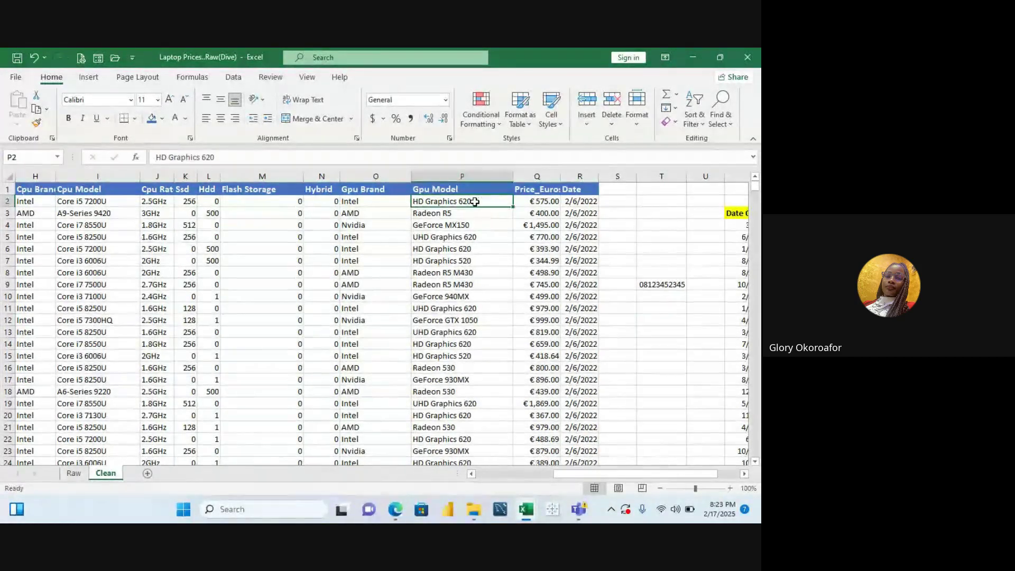
click(372, 200)
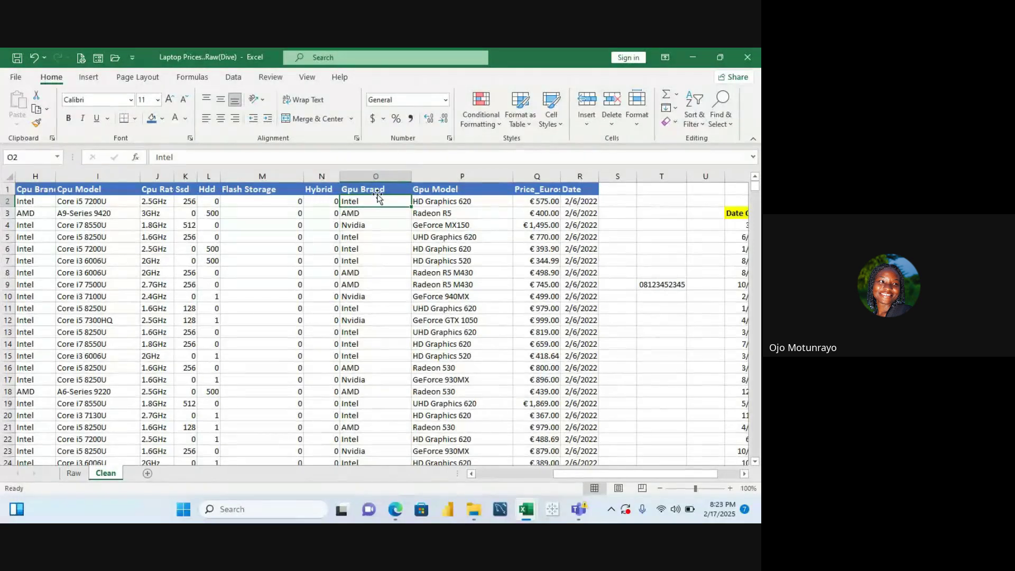
click(445, 203)
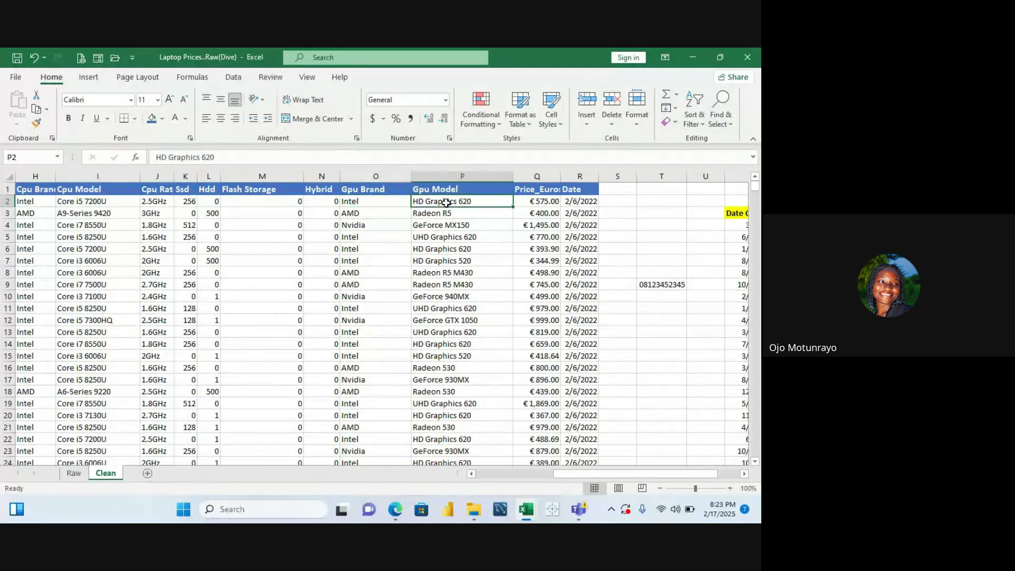
key(Left)
key(Left)
key(Left)
key(Left)
key(Left)
key(Left)
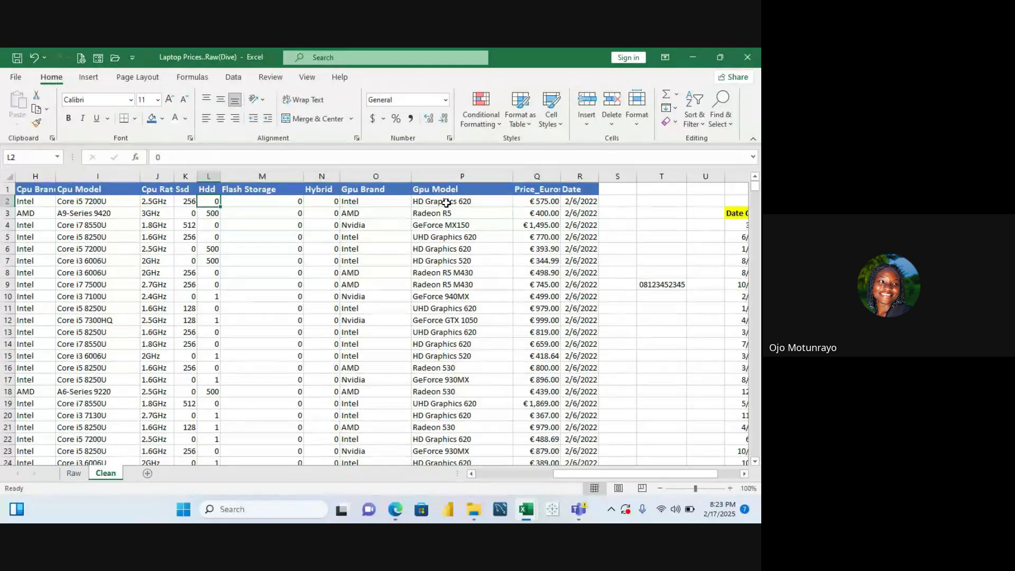
key(Left)
key(Left)
key(Left)
key(Left)
key(Left)
key(Left)
key(Left)
key(Left)
key(Left)
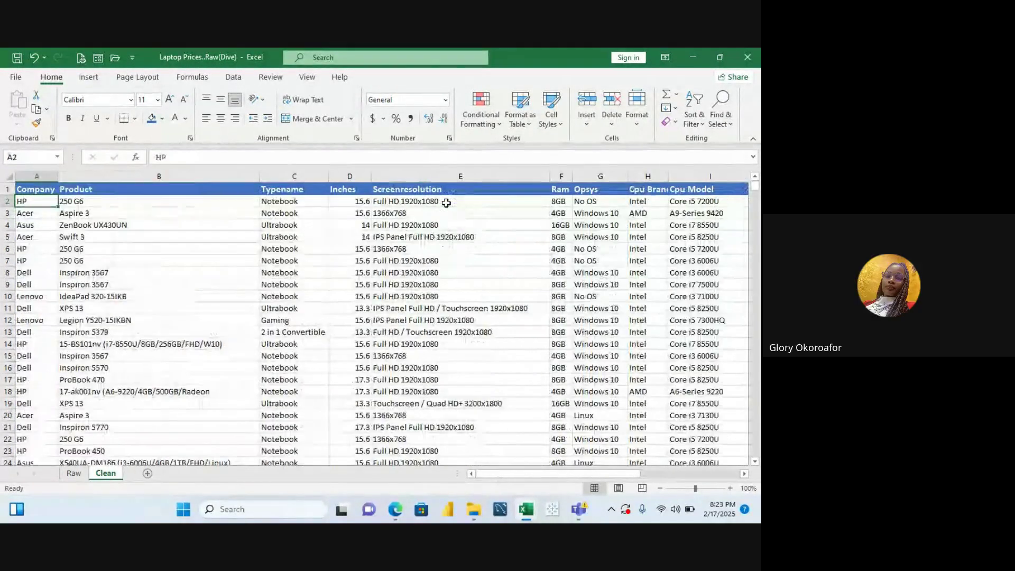
key(Right)
key(Right)
key(Right)
key(Right)
key(Right)
key(Right)
key(Right)
key(Right)
key(Right)
key(Right)
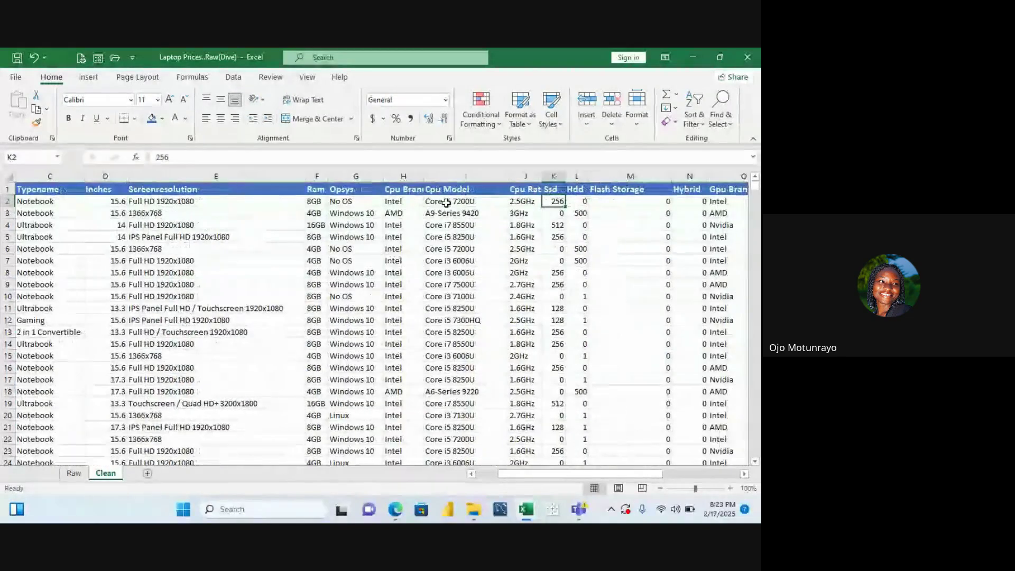
key(Right)
key(Right)
key(Right)
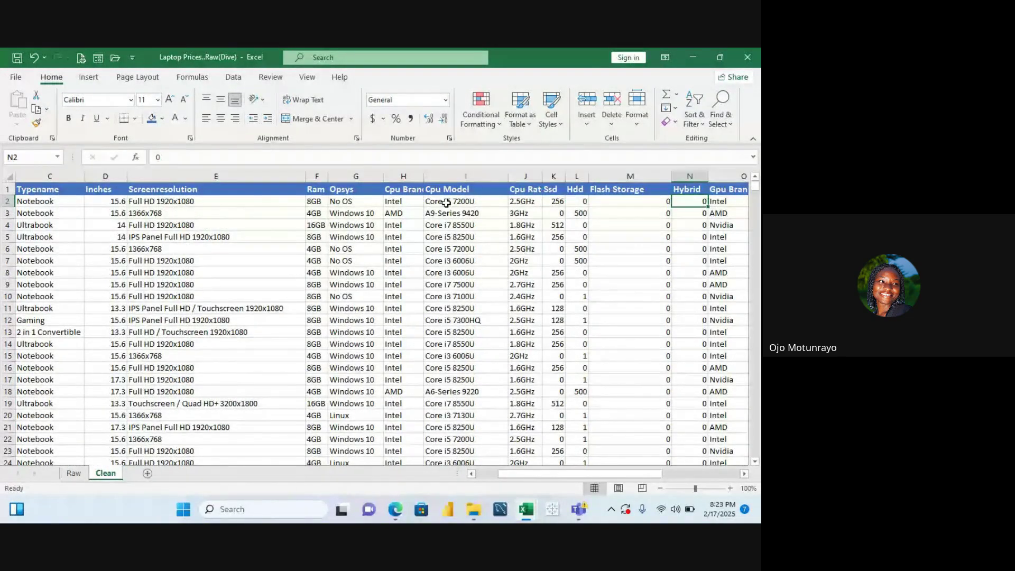
key(Right)
key(Right)
key(Right)
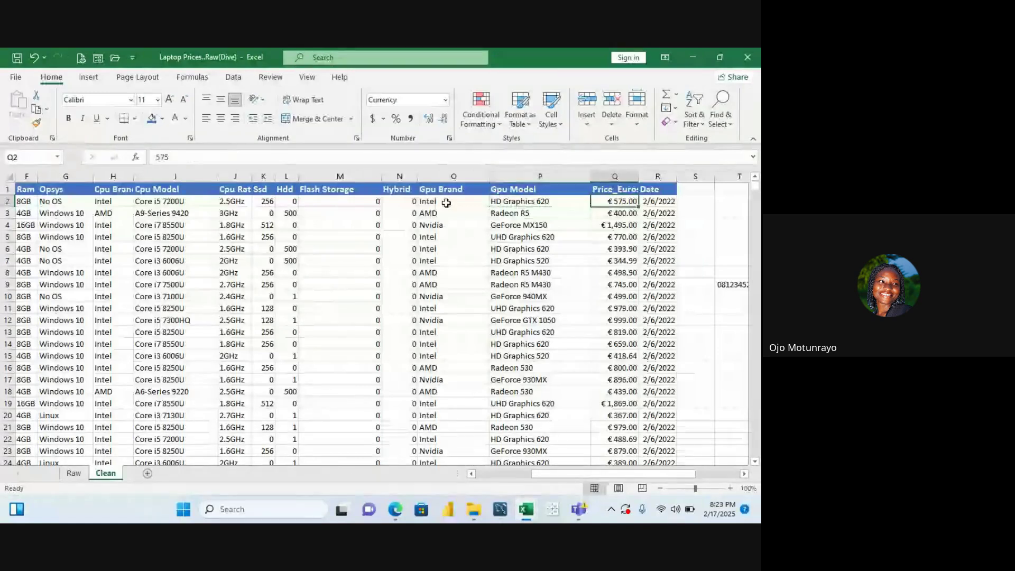
key(Left)
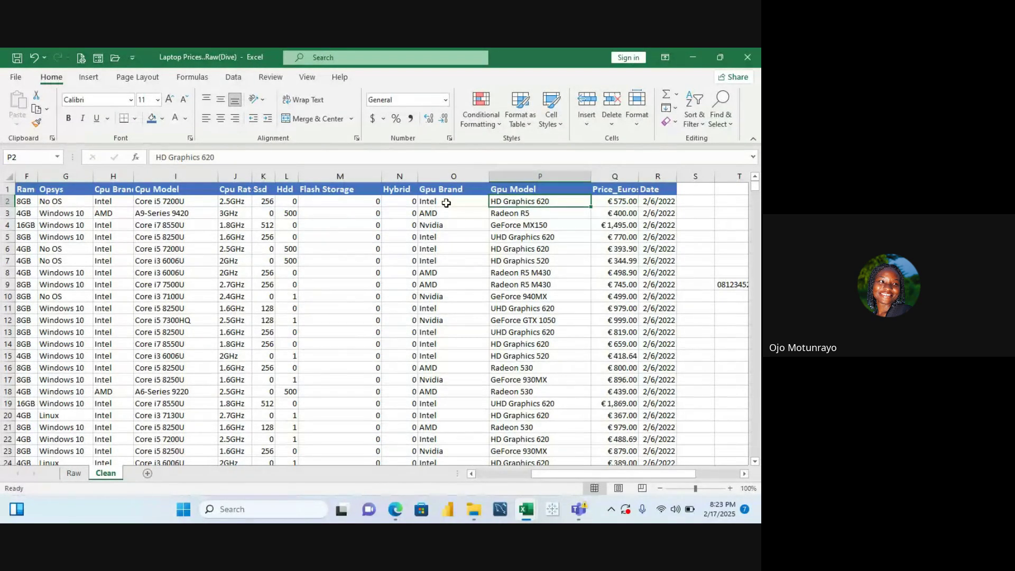
key(Down)
key(Down)
key(Down)
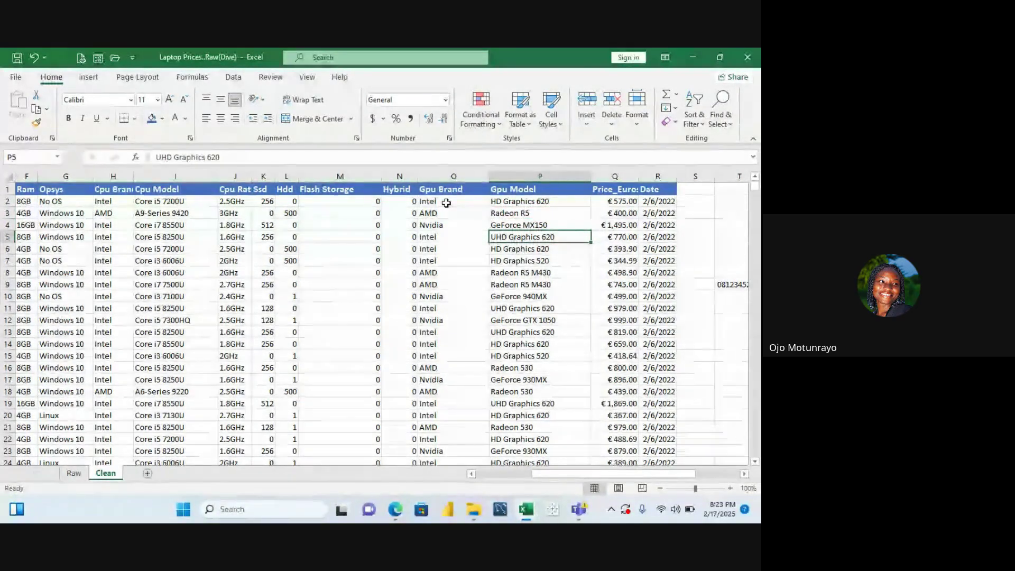
key(Down)
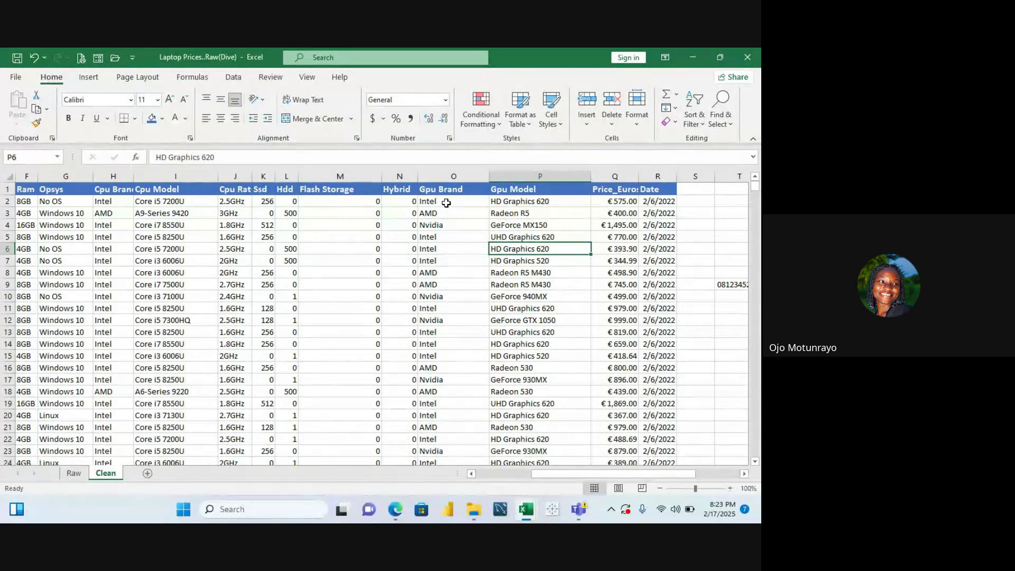
key(Down)
key(Down)
key(Down)
key(Down)
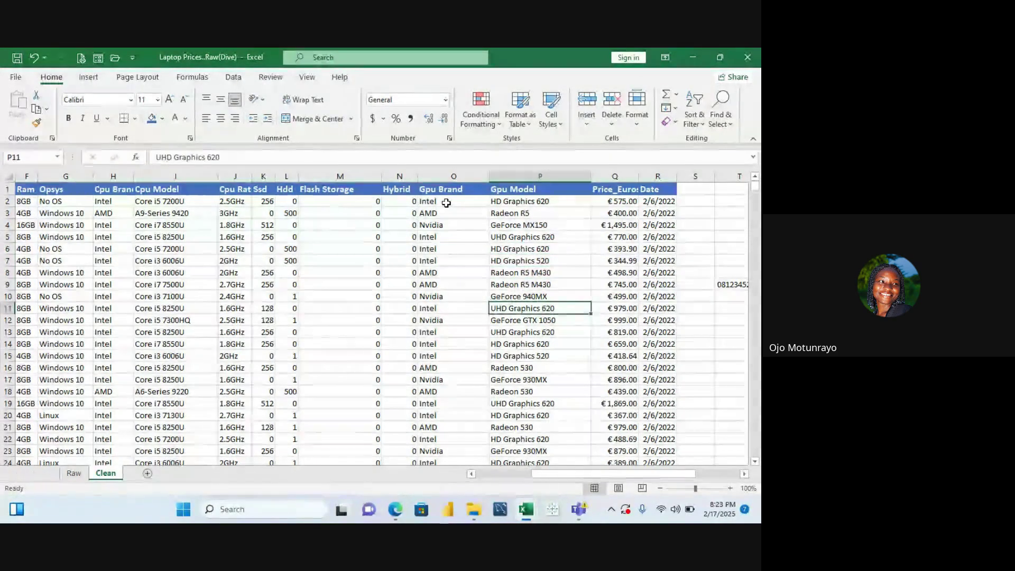
key(Down)
key(Down)
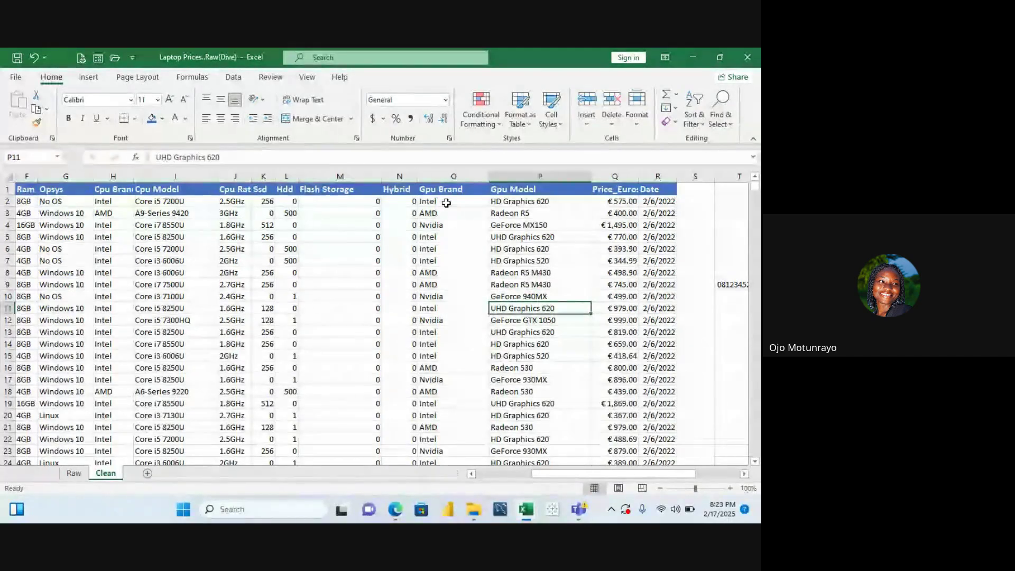
key(Up)
key(Down)
key(Down)
key(Down)
key(Up)
key(Up)
key(Up)
key(Up)
key(Up)
key(Up)
key(Up)
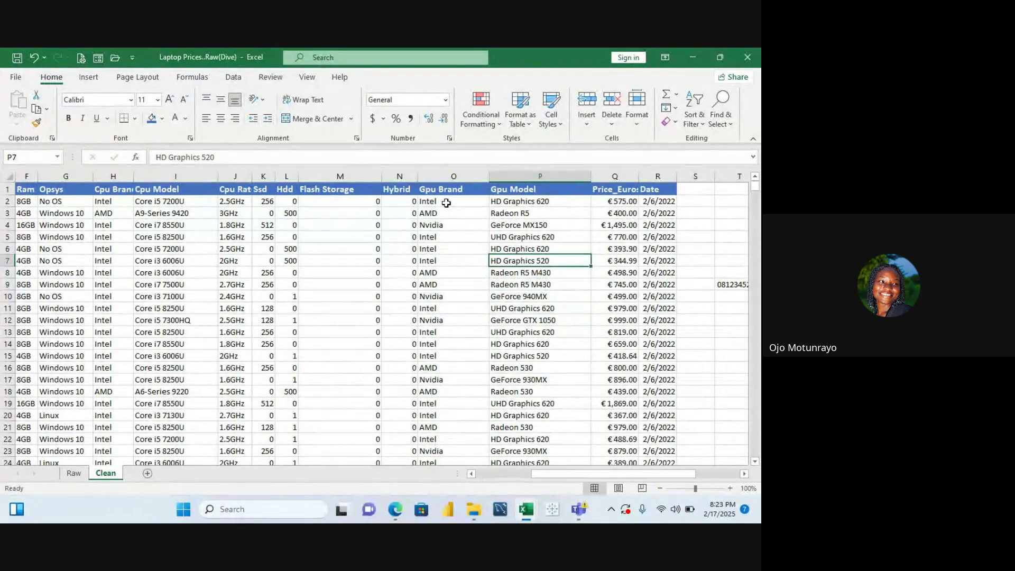
key(Down)
key(Up)
key(Up)
key(Up)
key(Up)
key(Up)
key(Up)
key(Up)
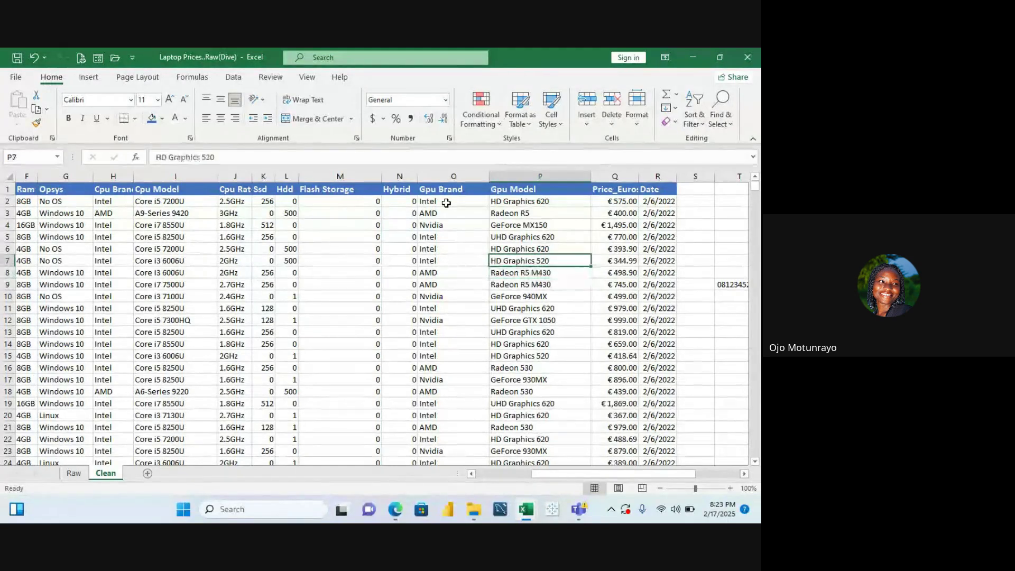
key(Down)
key(Down)
key(Down)
key(Down)
key(Down)
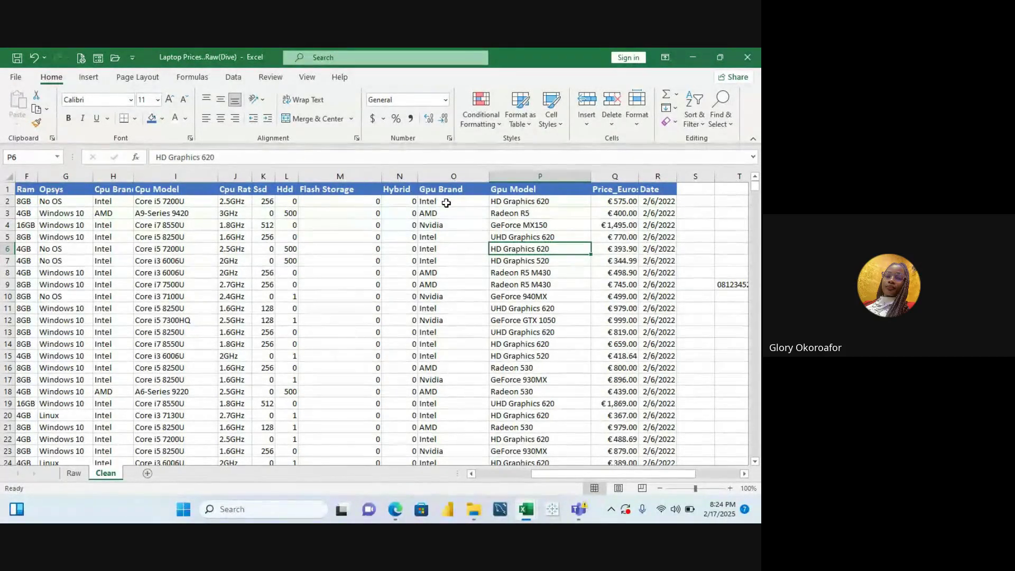
key(Left)
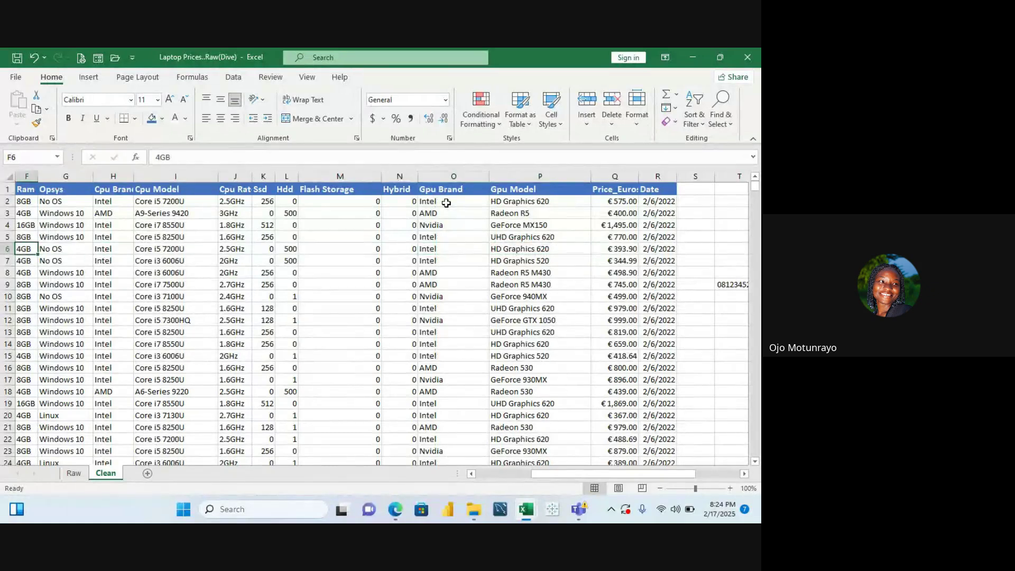
key(ctrl+Left)
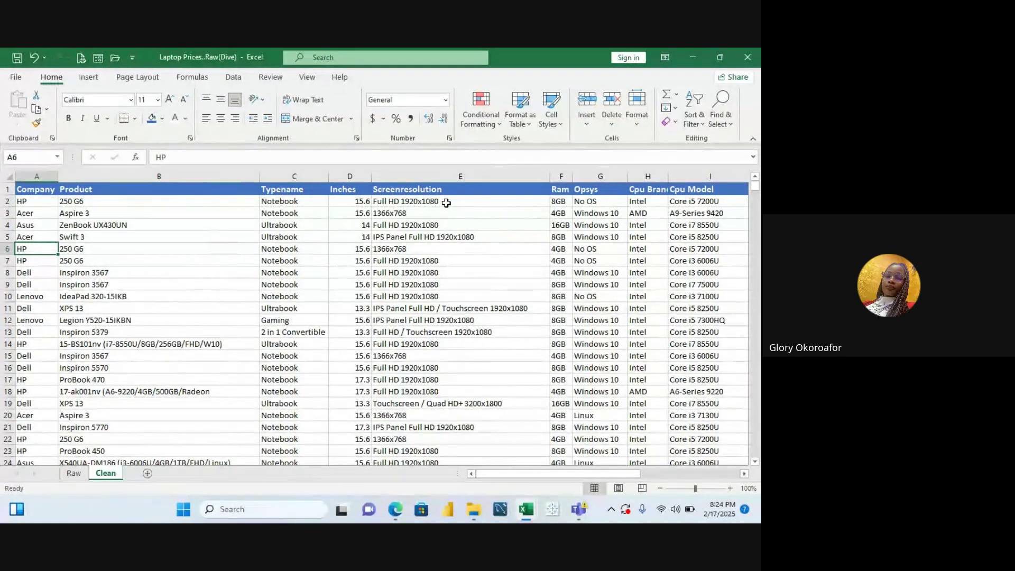
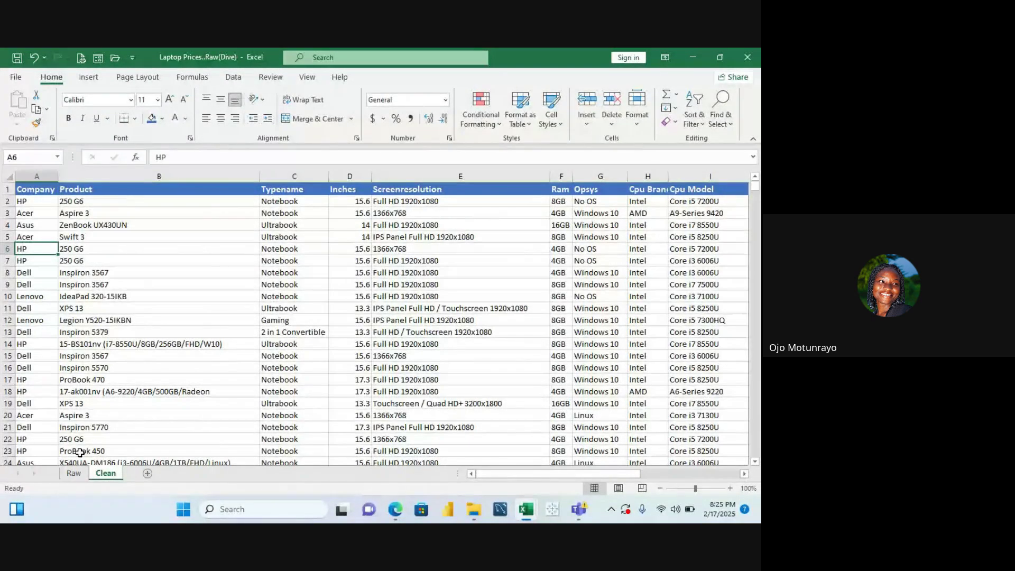
Select row 1, the Clean sheet's header row from Company through Cpu Model
mouse_move(396, 509)
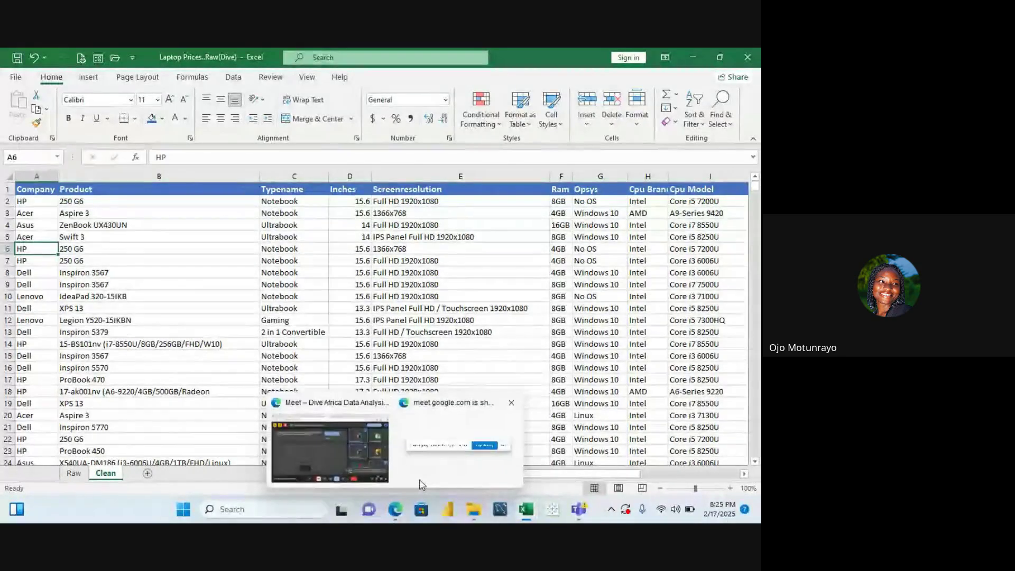
mouse_move(486, 430)
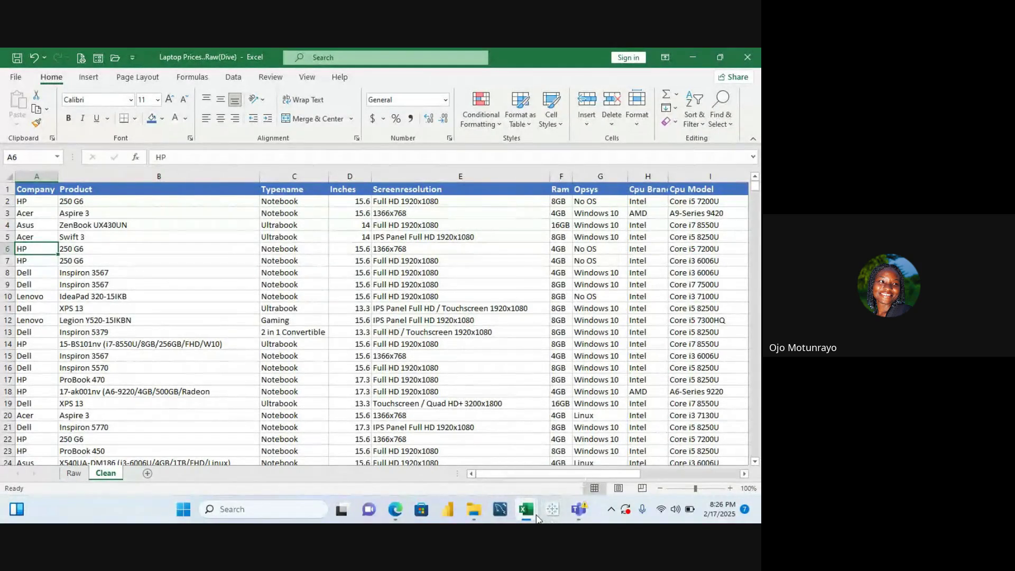
mouse_move(535, 520)
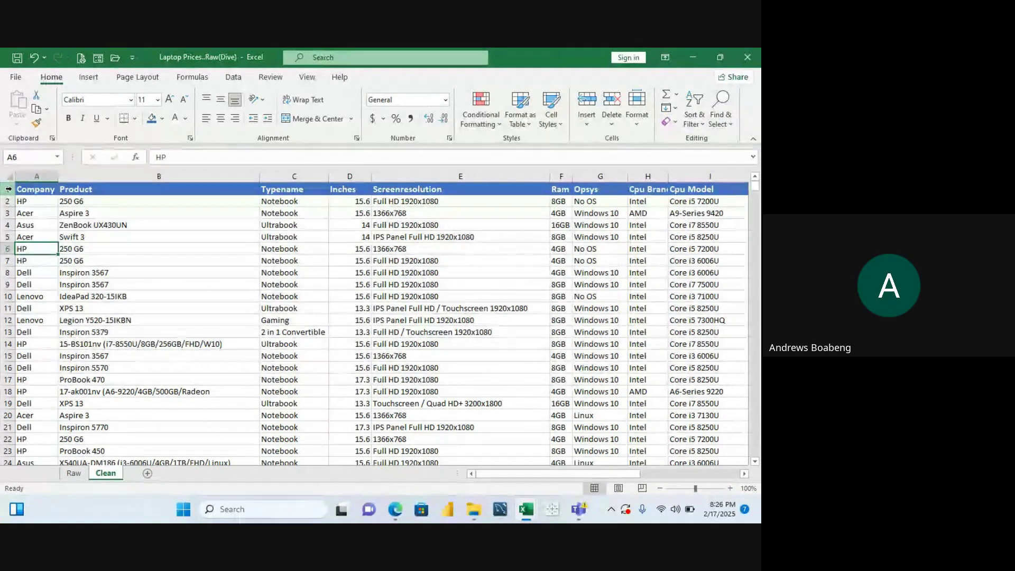
click(8, 201)
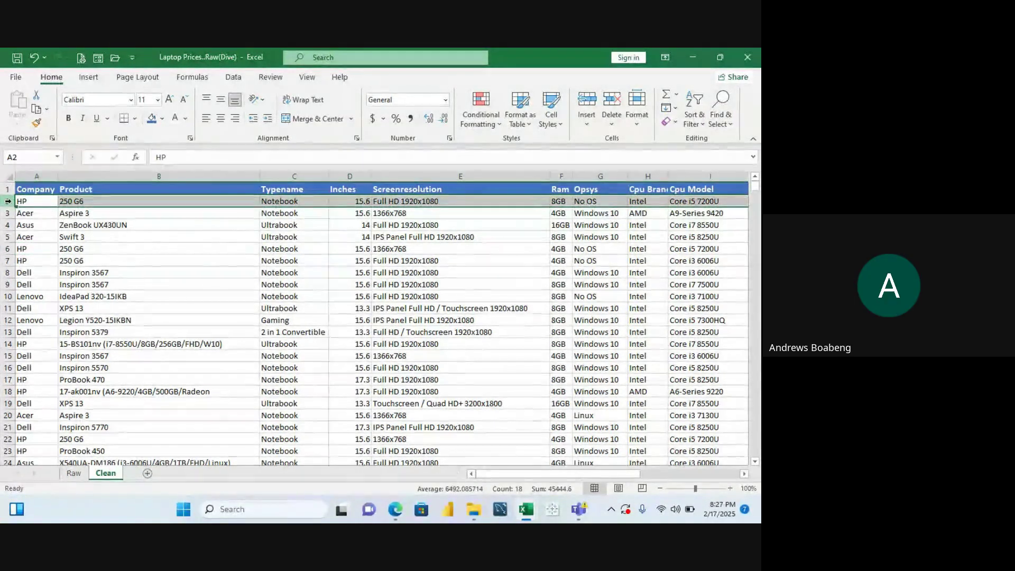
click(4, 189)
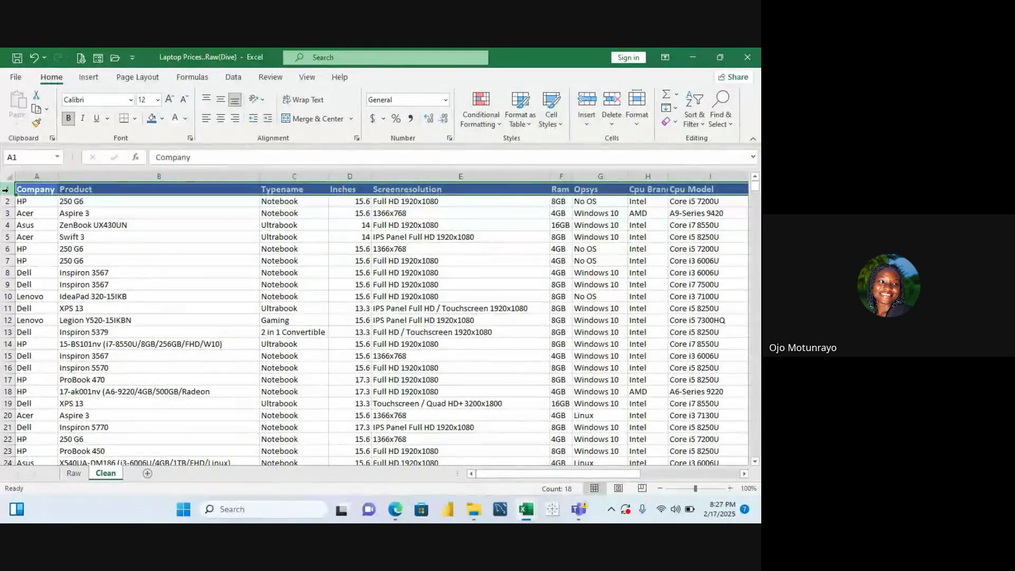
Insert a blank row above the headers and enter =LOWER(A2) in A1 to show 'company'
right_click(8, 191)
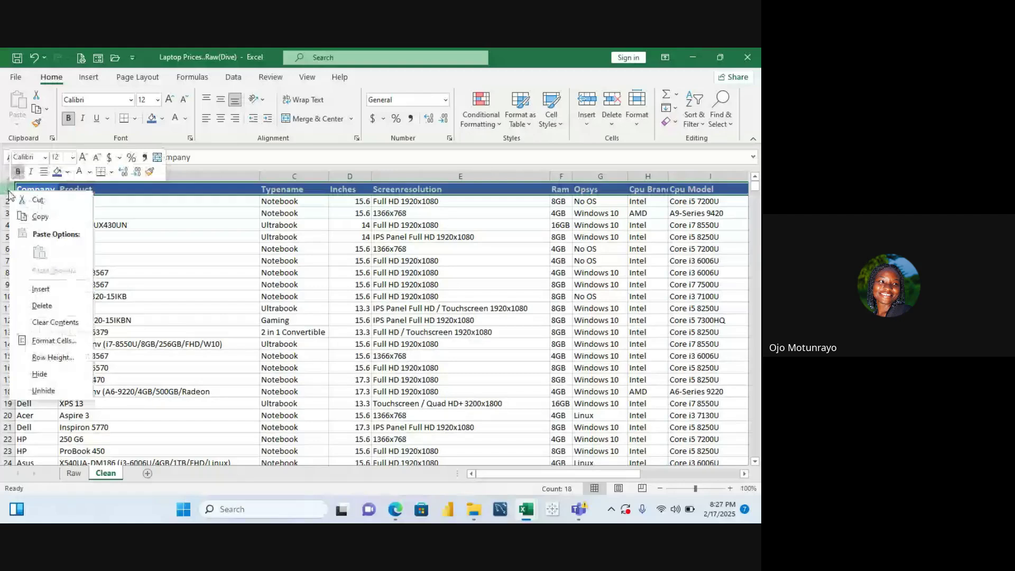
click(47, 292)
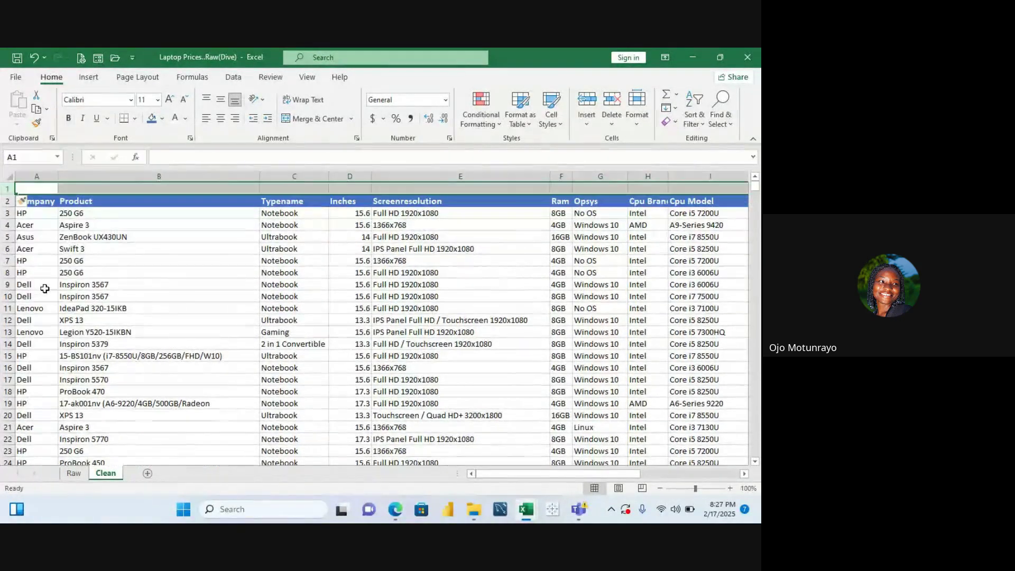
click(39, 189)
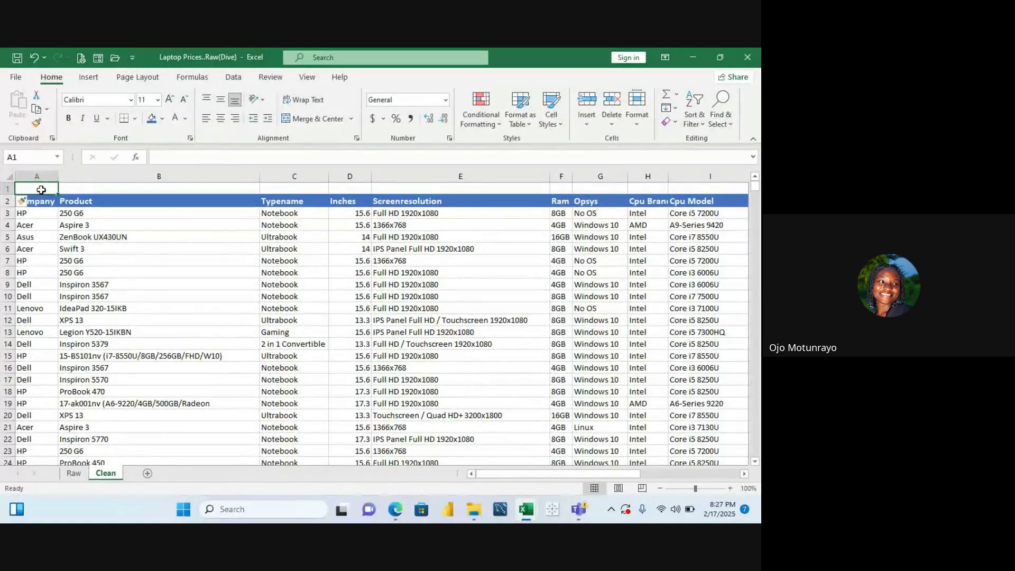
text(=)
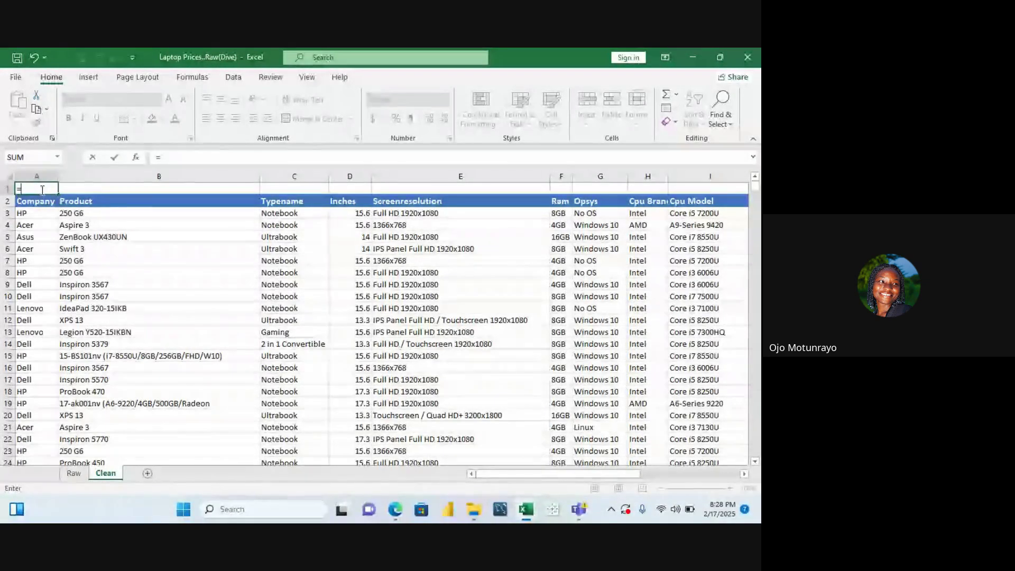
text(lo)
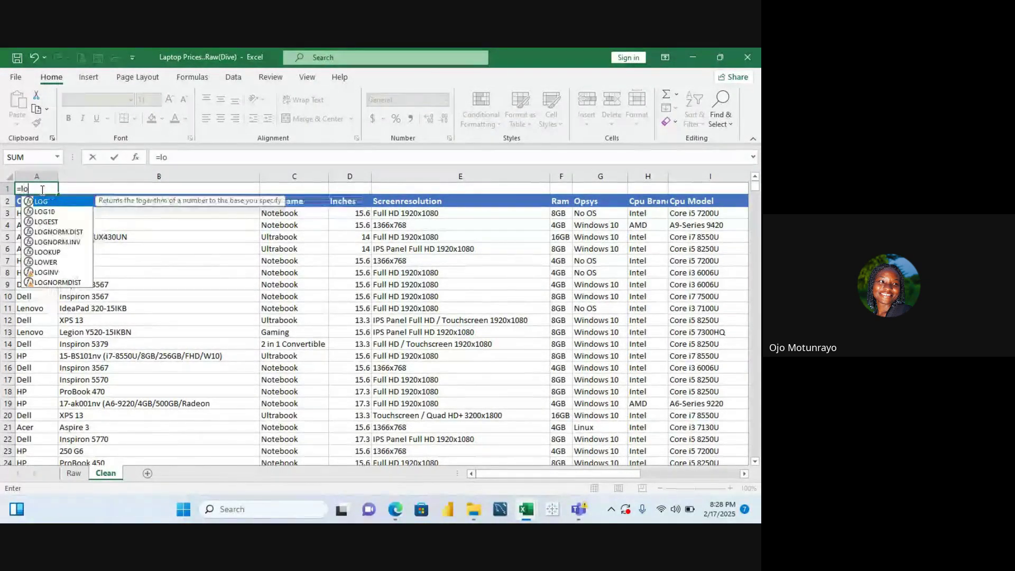
text(wer)
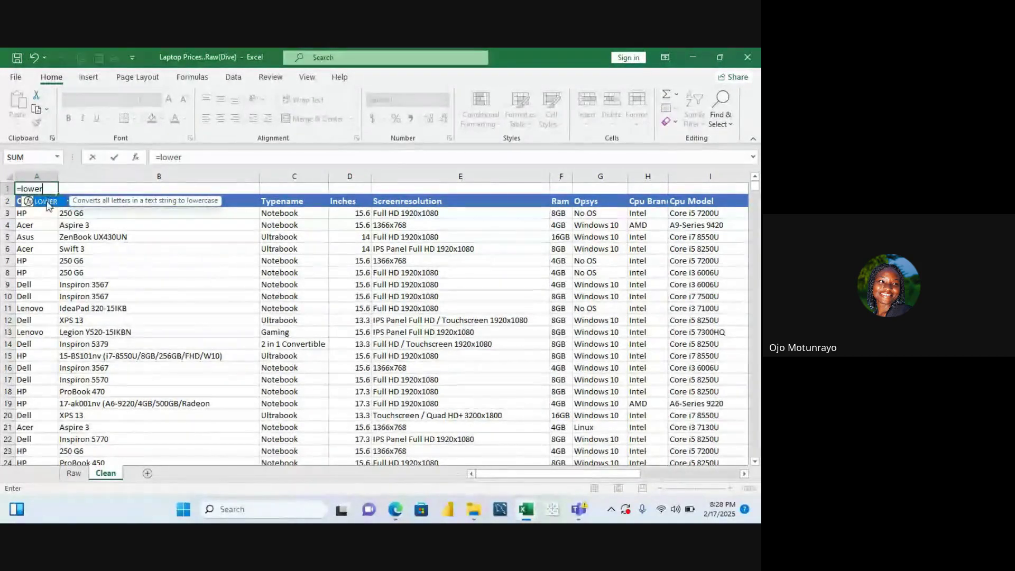
double_click(47, 201)
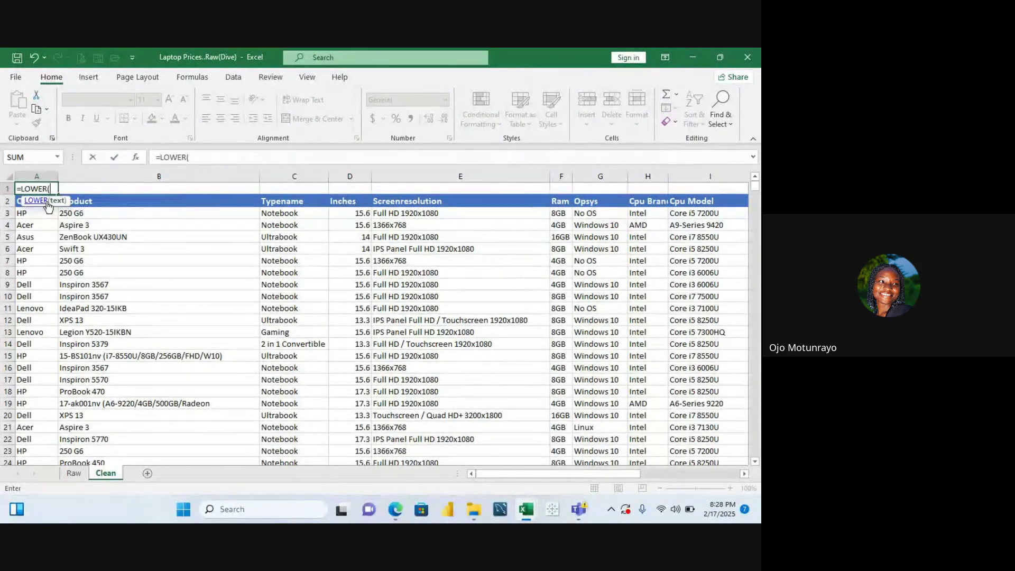
click(18, 201)
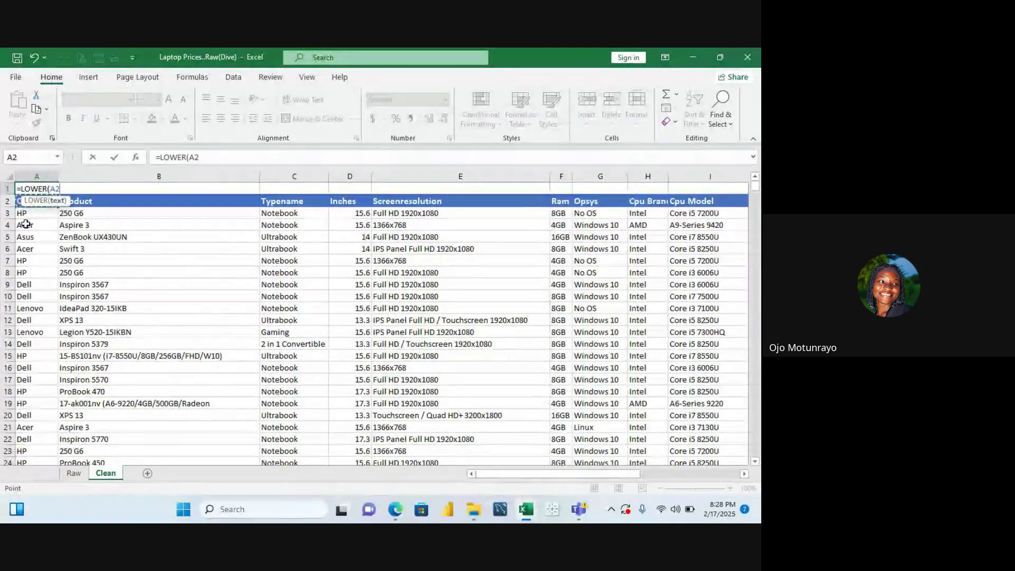
text())
key(Return)
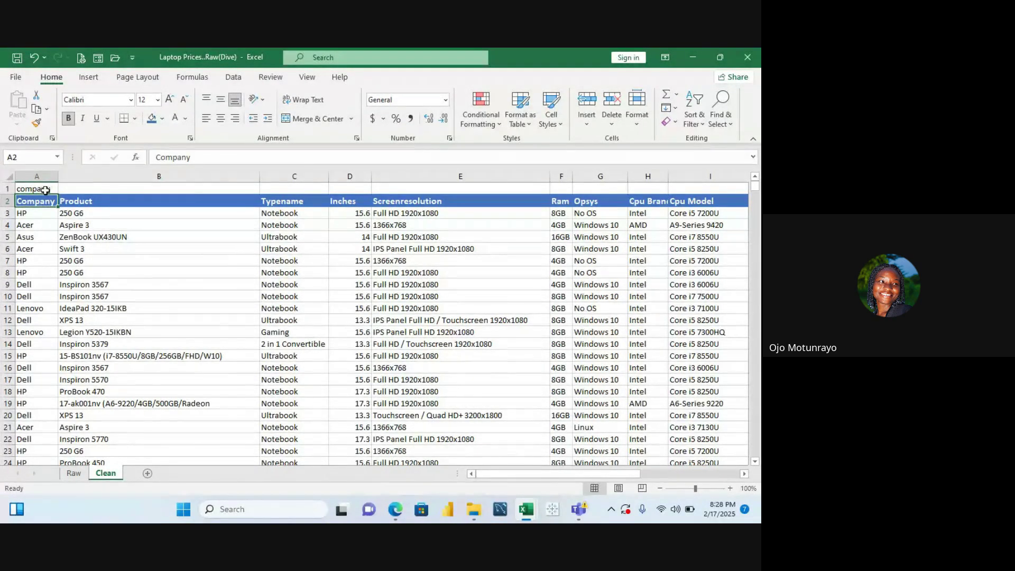
Fill the LOWER formula across row 1 to the last header column, then return to A1
drag(58, 192, 686, 208)
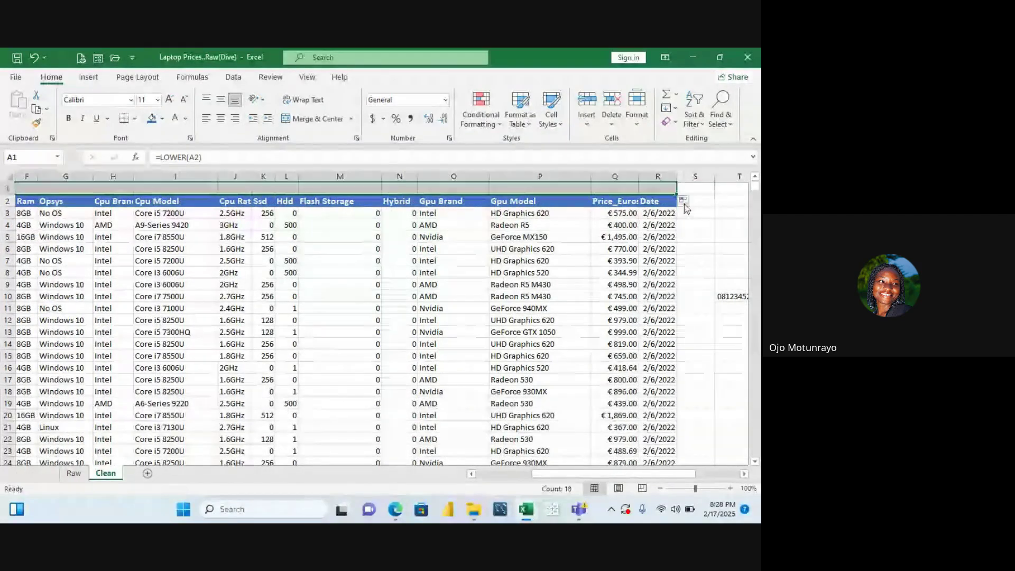
click(240, 216)
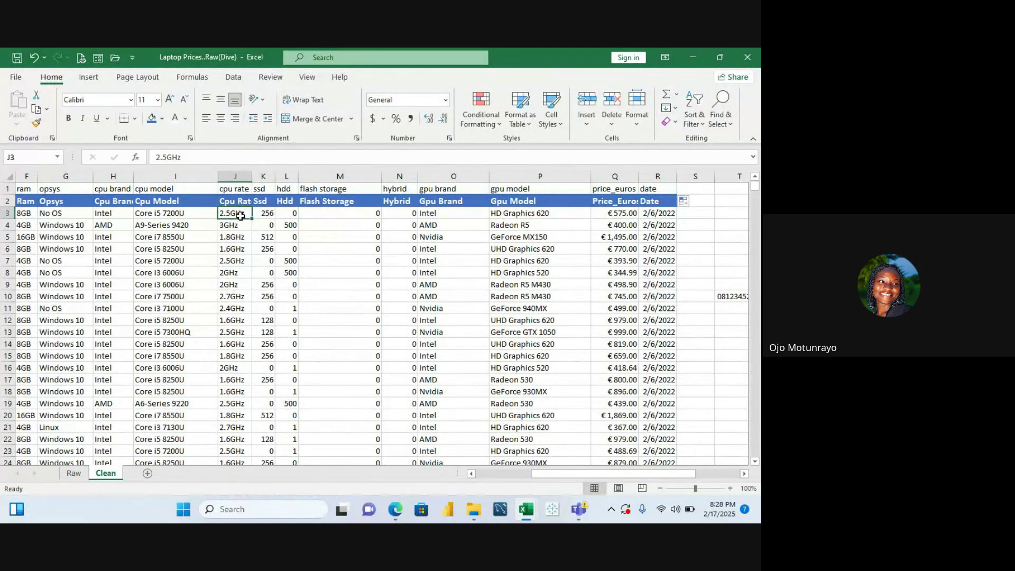
key(Home)
key(ctrl+Home)
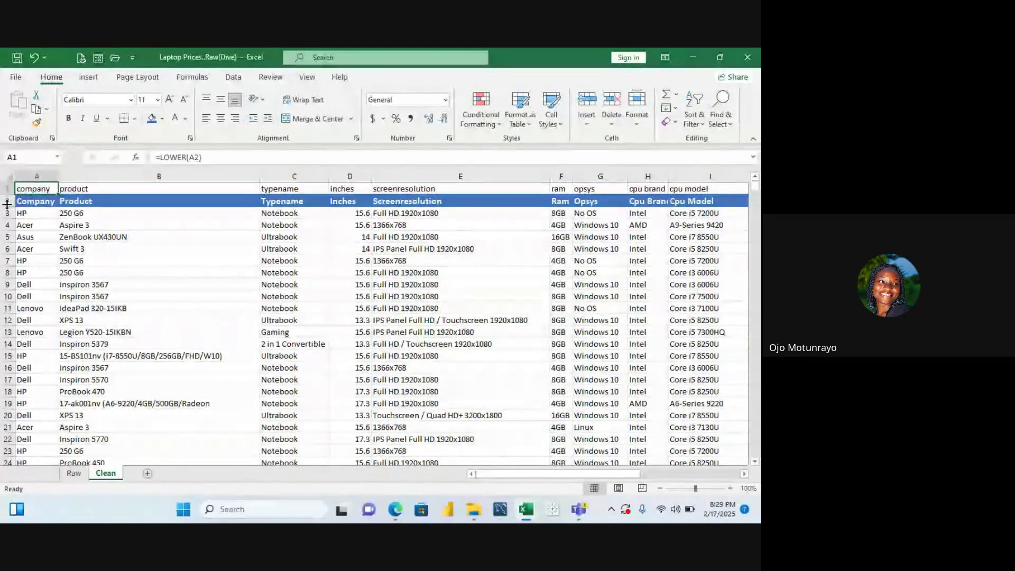
Delete the lowercase helper row 1 from the Clean sheet, undoing an accidental clear of the headers
click(2, 201)
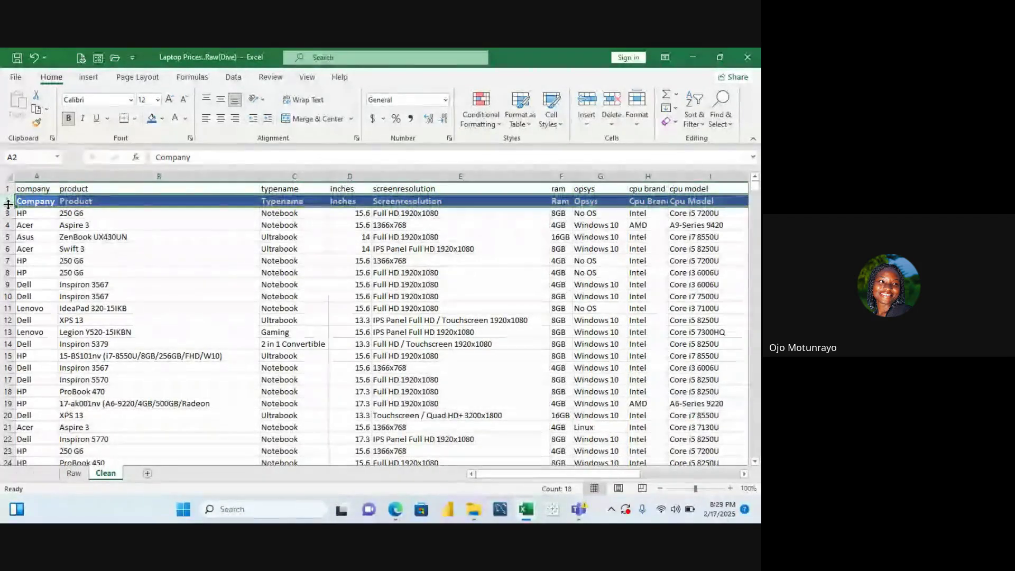
key(Delete)
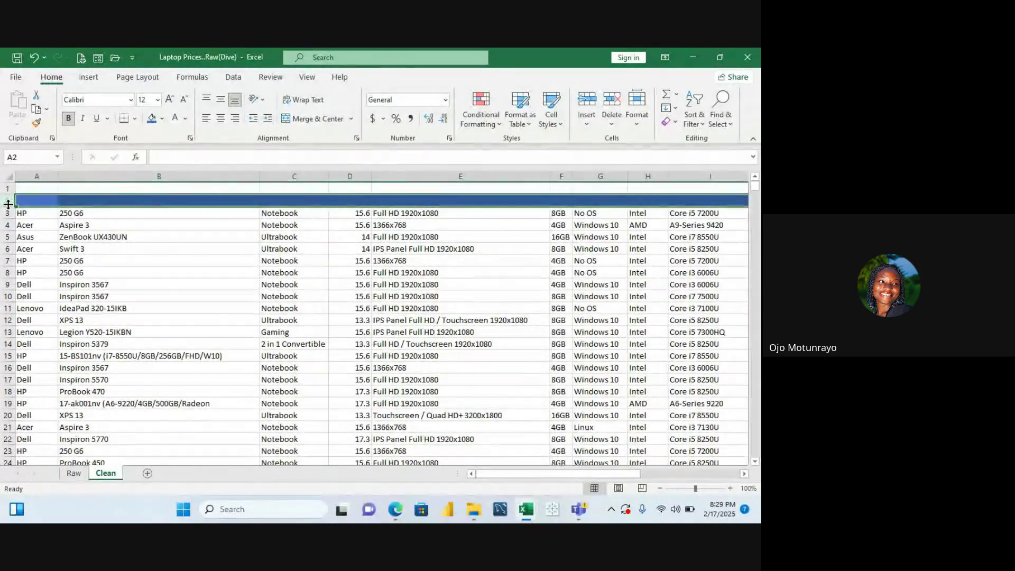
key(ctrl+z)
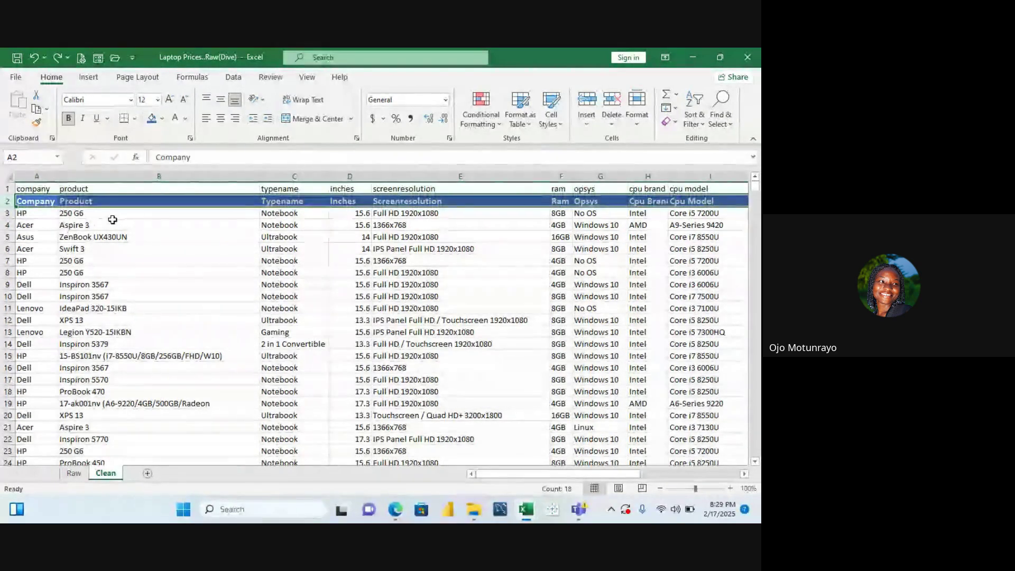
click(73, 221)
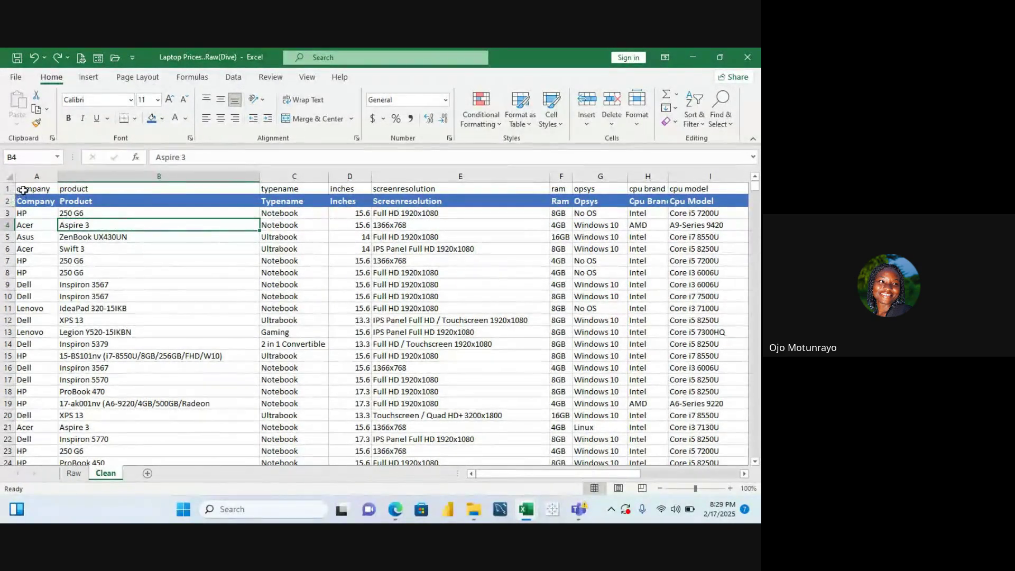
click(23, 189)
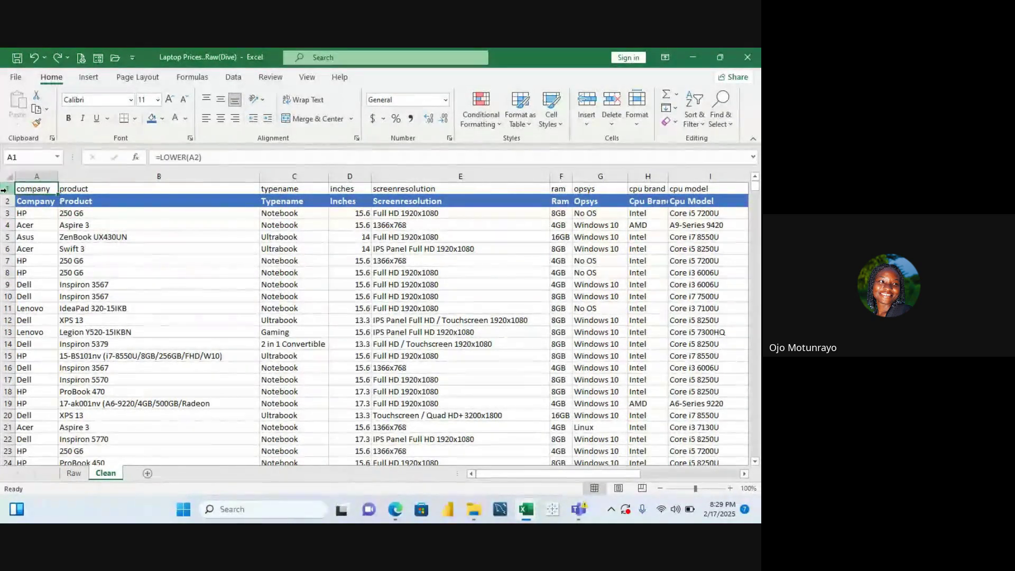
right_click(7, 188)
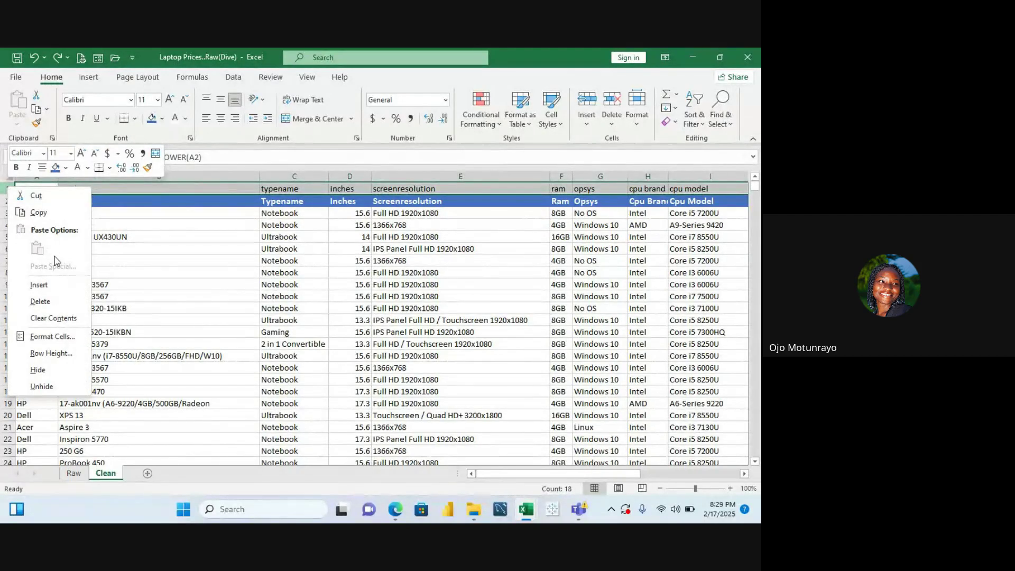
click(53, 303)
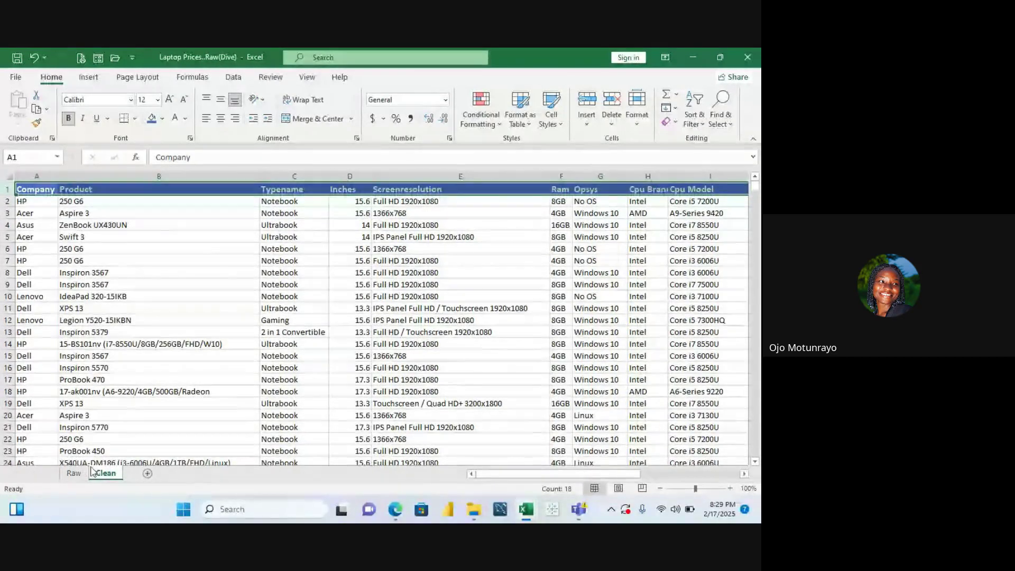
Switch to the Raw sheet and select cell A2 above its lowercase headers
click(74, 473)
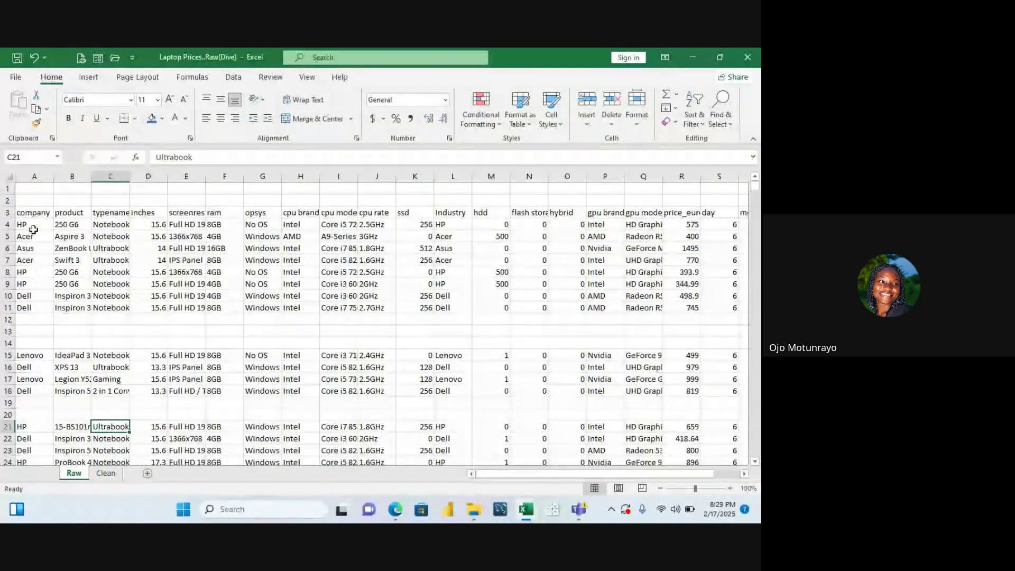
click(6, 212)
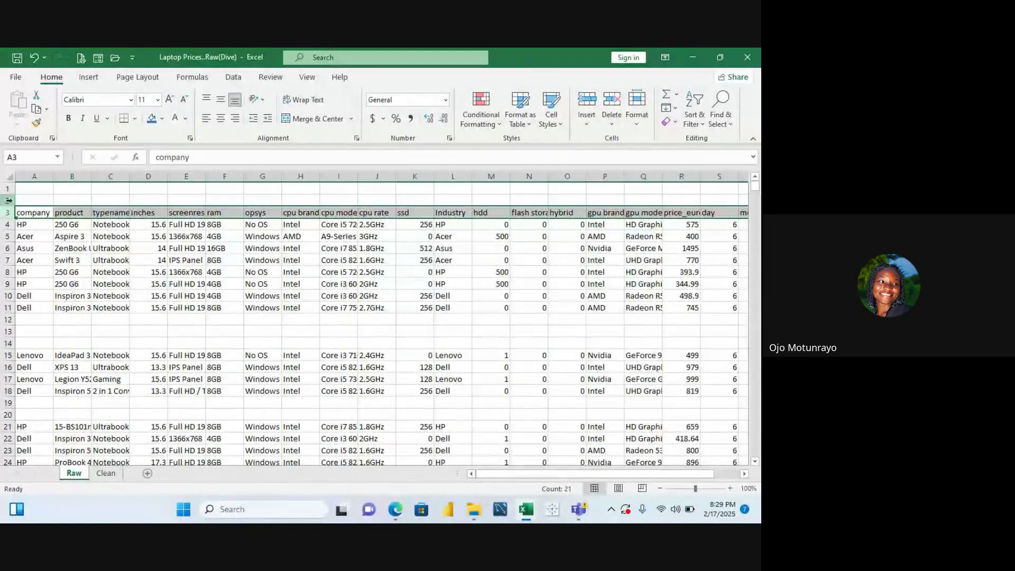
click(22, 199)
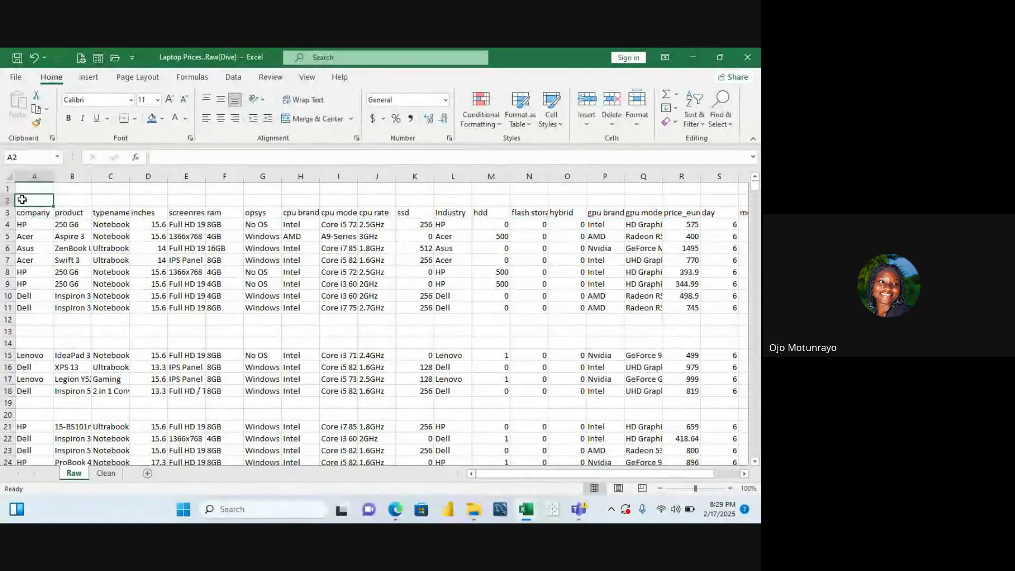
Enter =PROPER(A3) in A2 and fill it right across row 2 to the last header column
text(=)
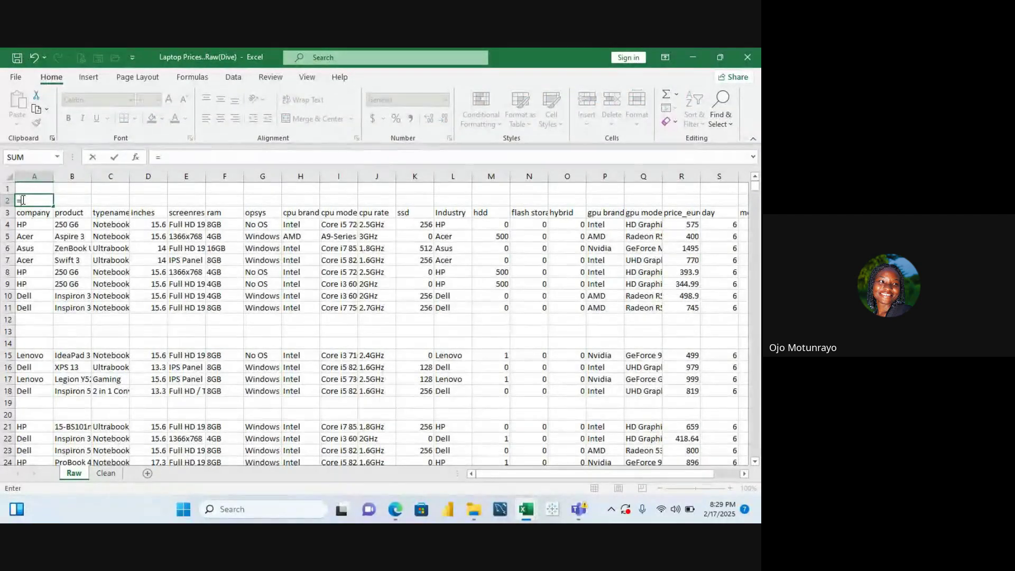
text(proper)
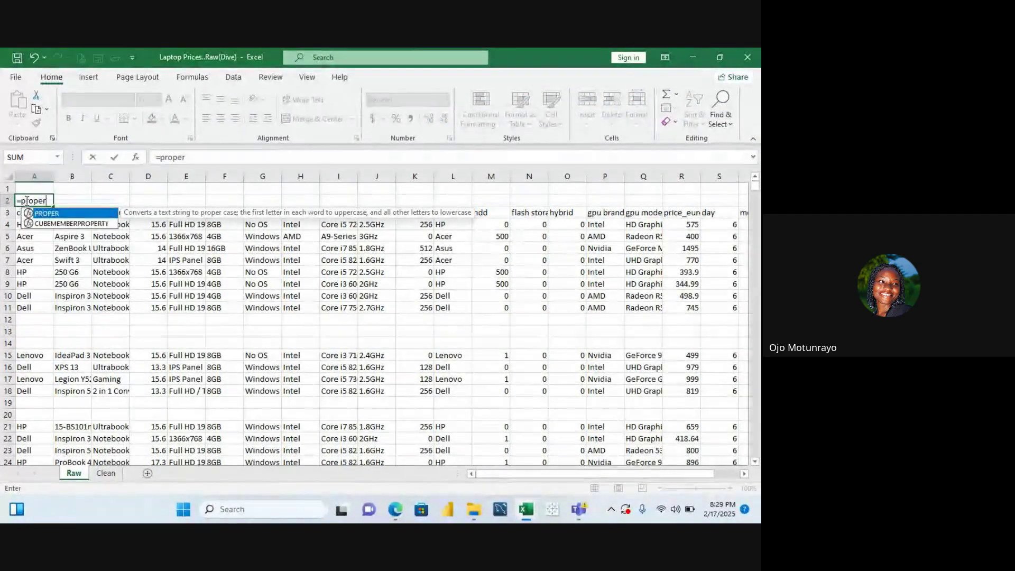
double_click(46, 213)
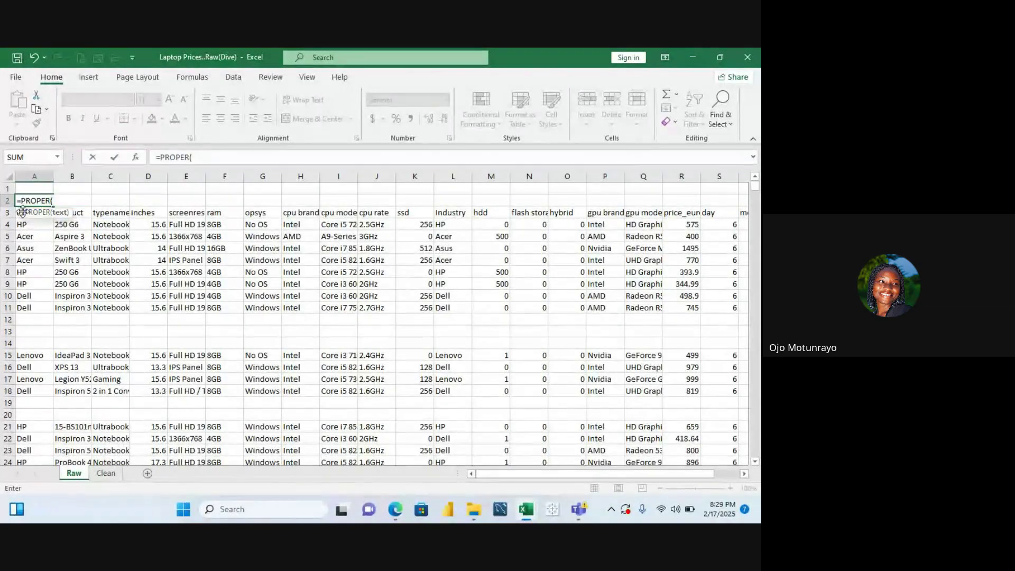
click(18, 214)
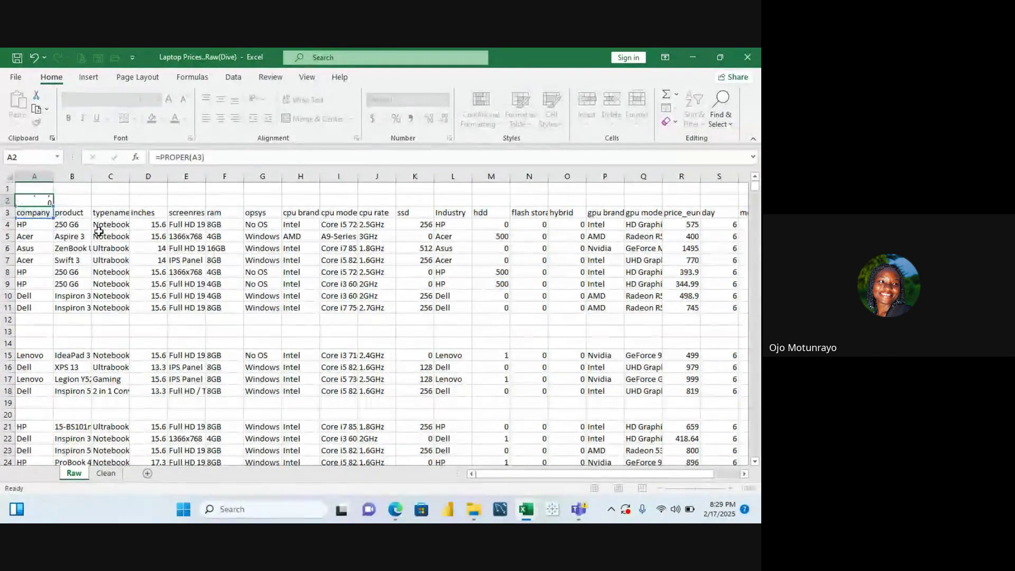
key(Return)
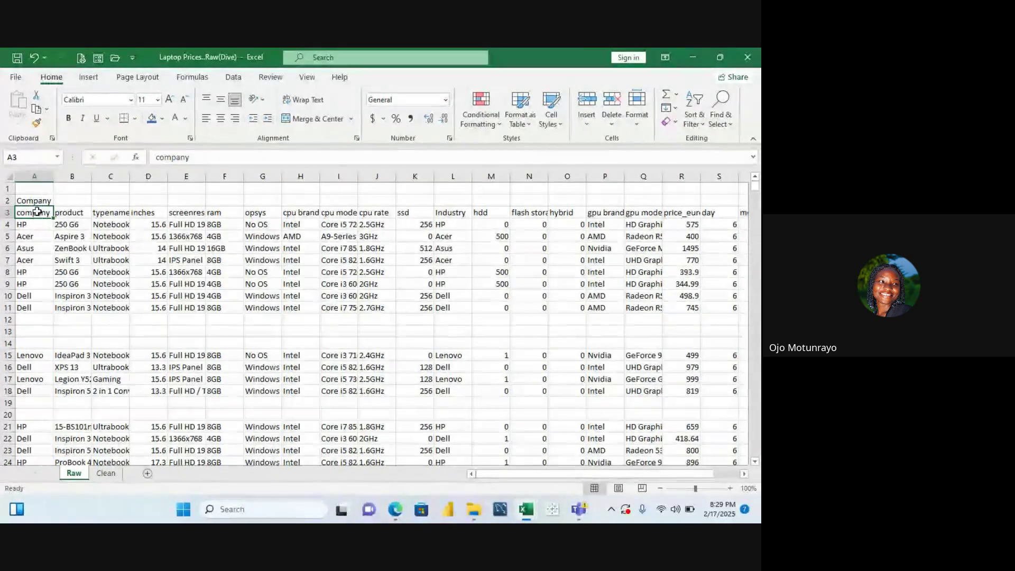
drag(55, 206, 686, 256)
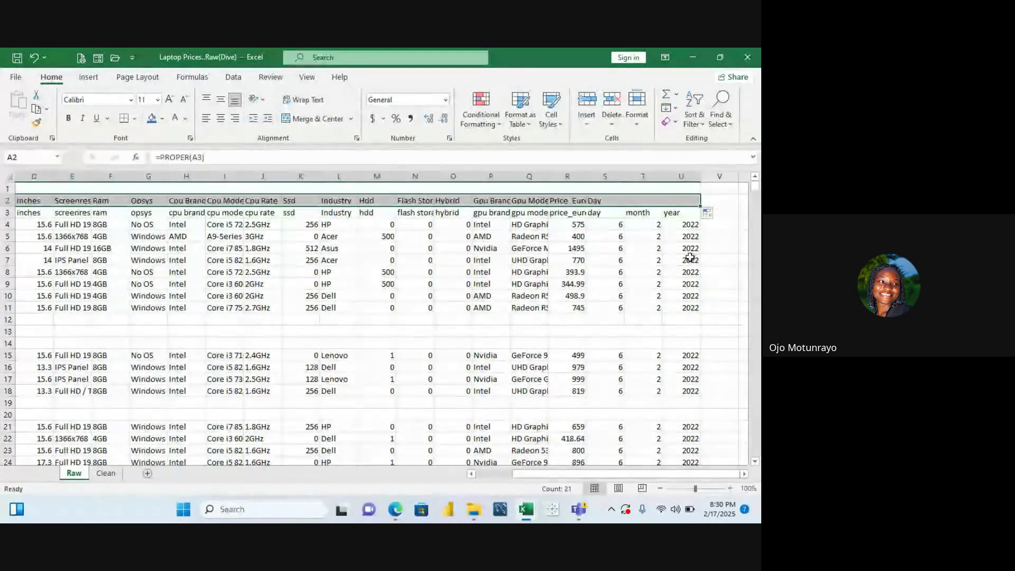
Check the PROPER formula in A2, then undo a row 3 deletion that broke the formulas
click(120, 227)
key(Left)
key(Left)
key(Left)
key(Left)
key(Left)
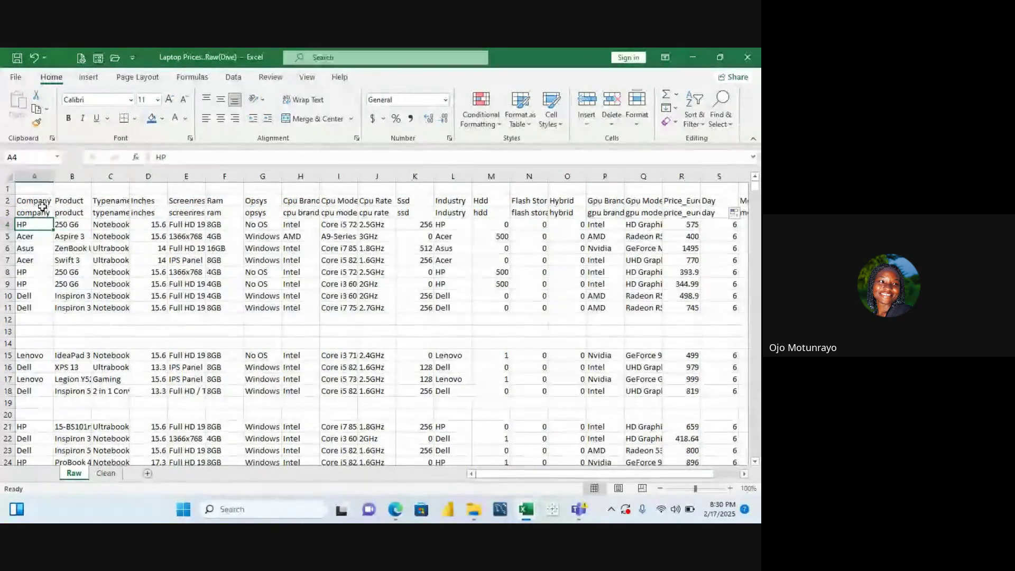
click(41, 204)
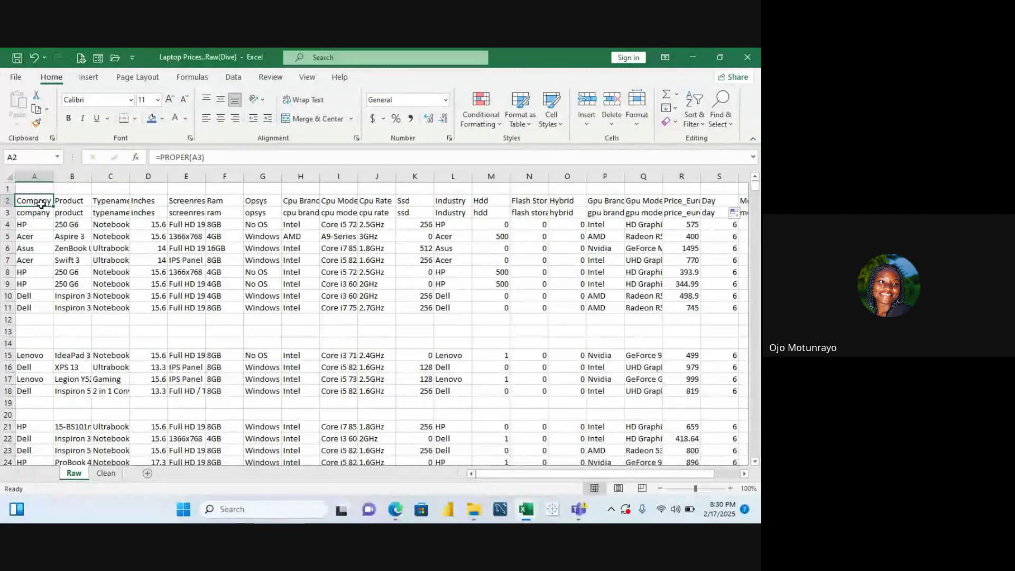
click(2, 212)
right_click(7, 213)
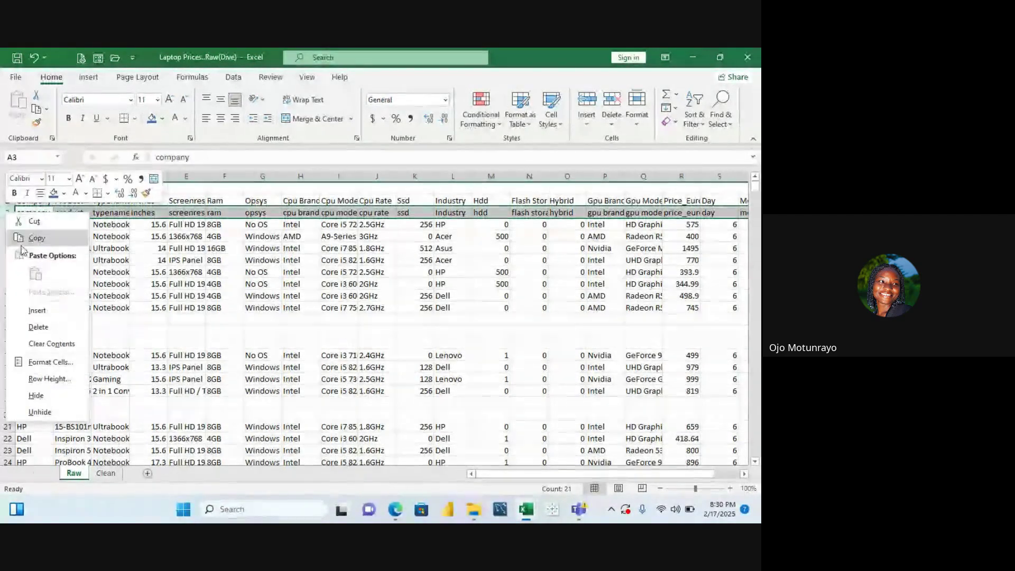
click(39, 326)
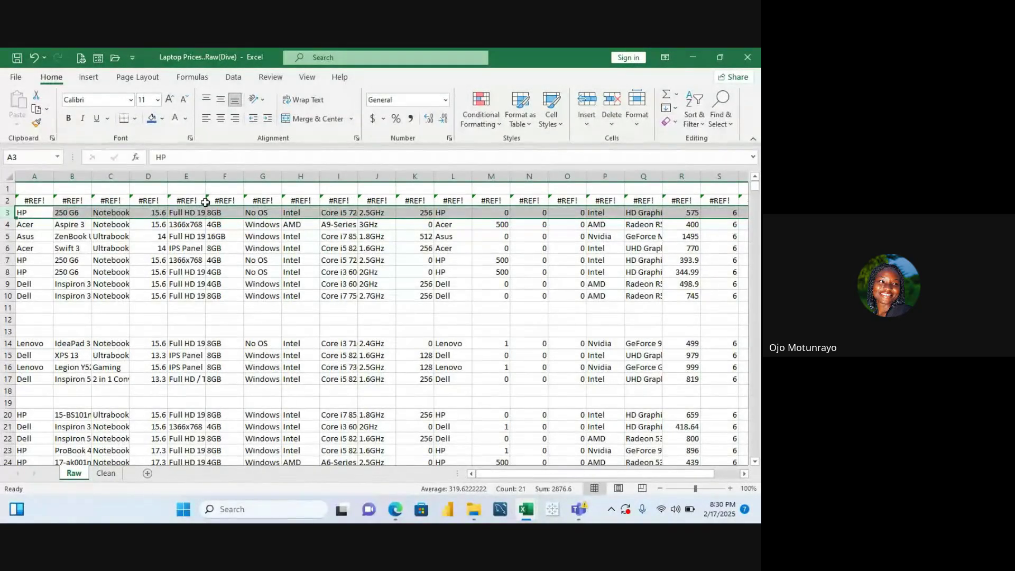
key(ctrl+z)
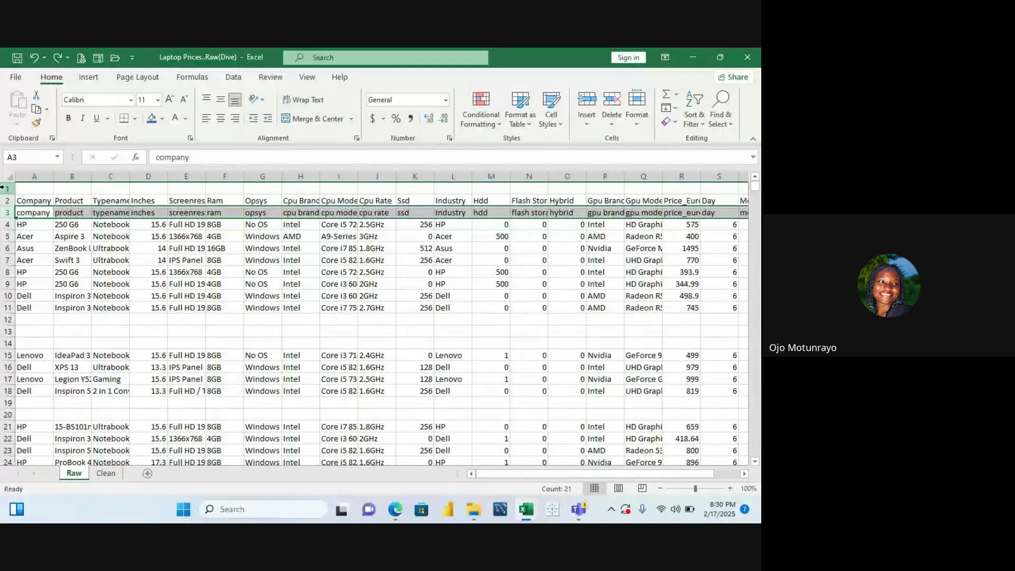
Copy the Proper-case header row 2 and paste it back onto itself as values
click(7, 201)
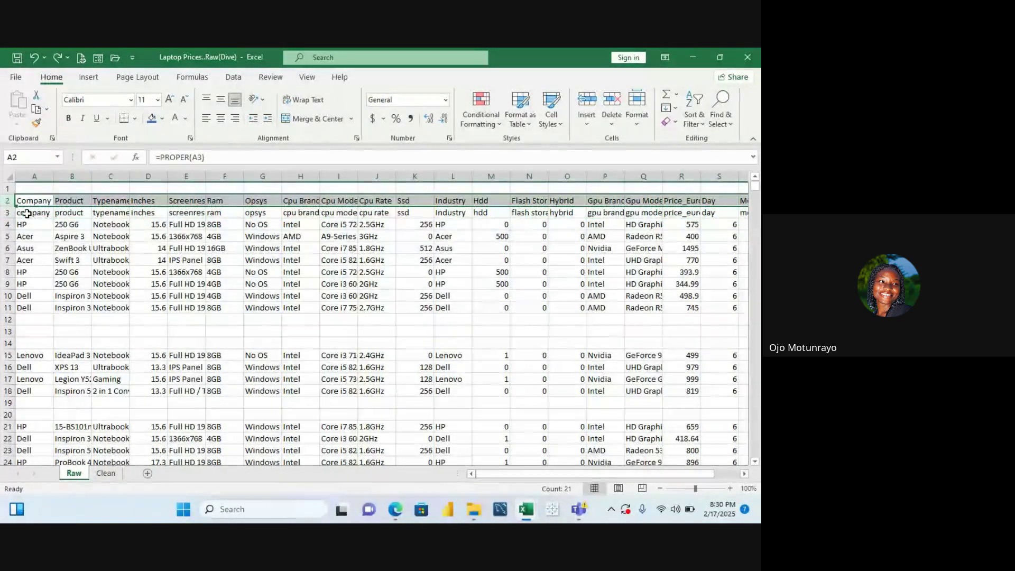
key(ctrl+c)
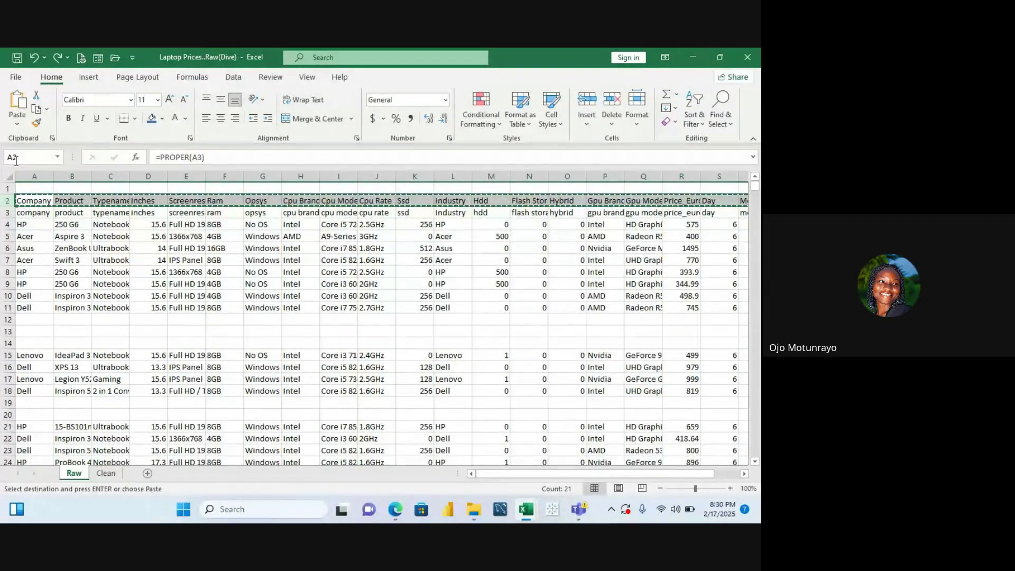
key(Escape)
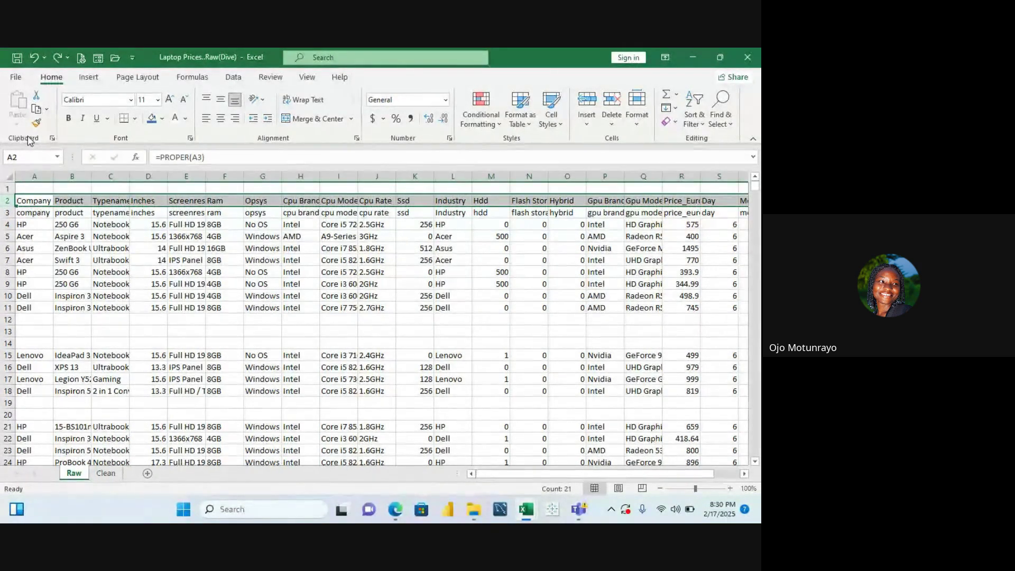
key(ctrl+c)
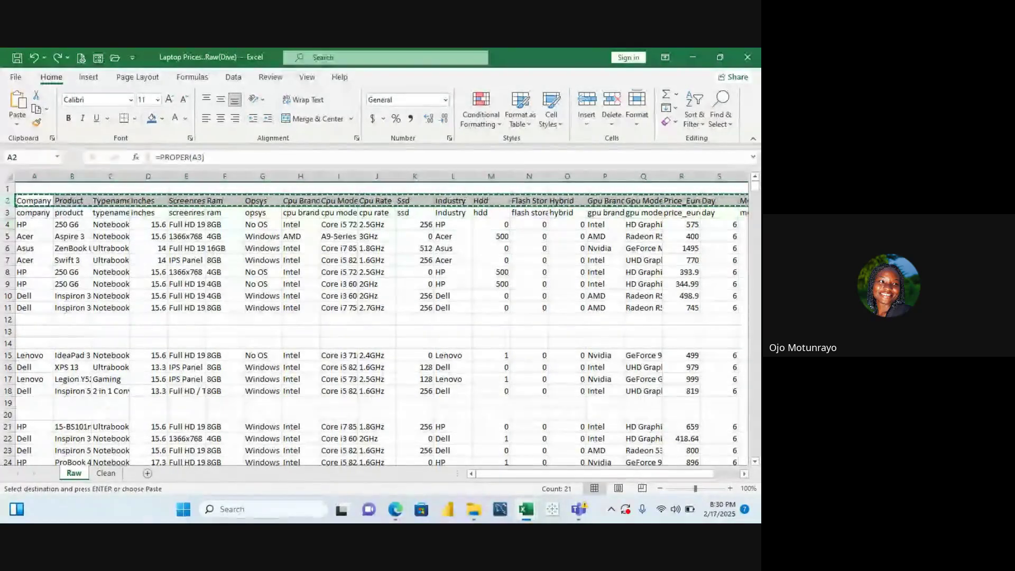
click(16, 123)
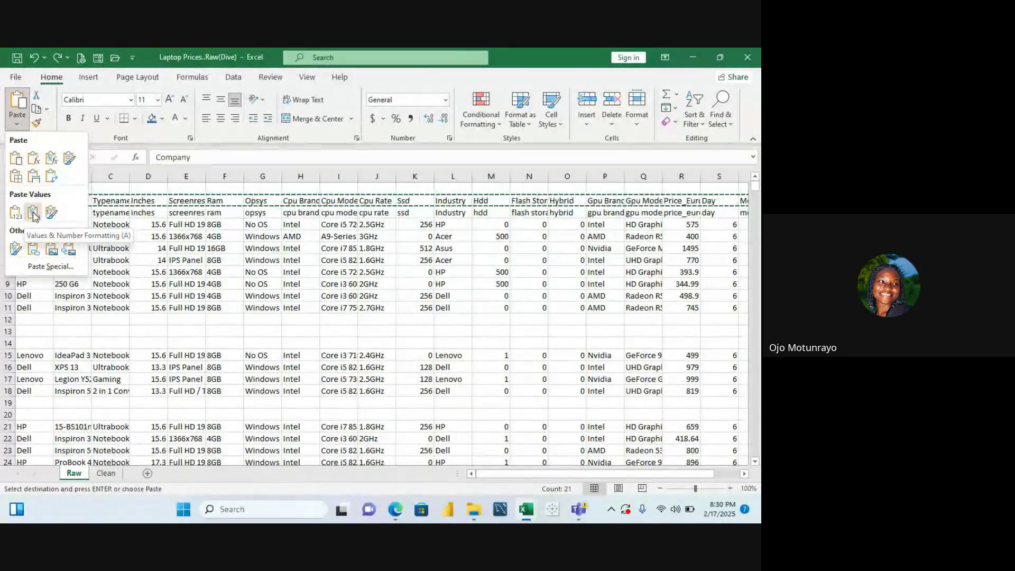
click(33, 214)
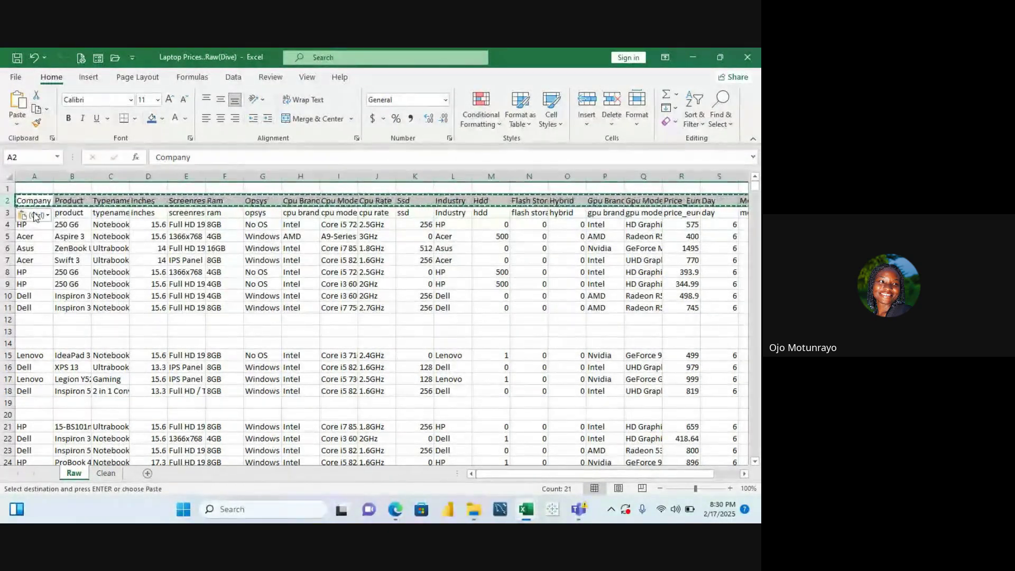
key(Escape)
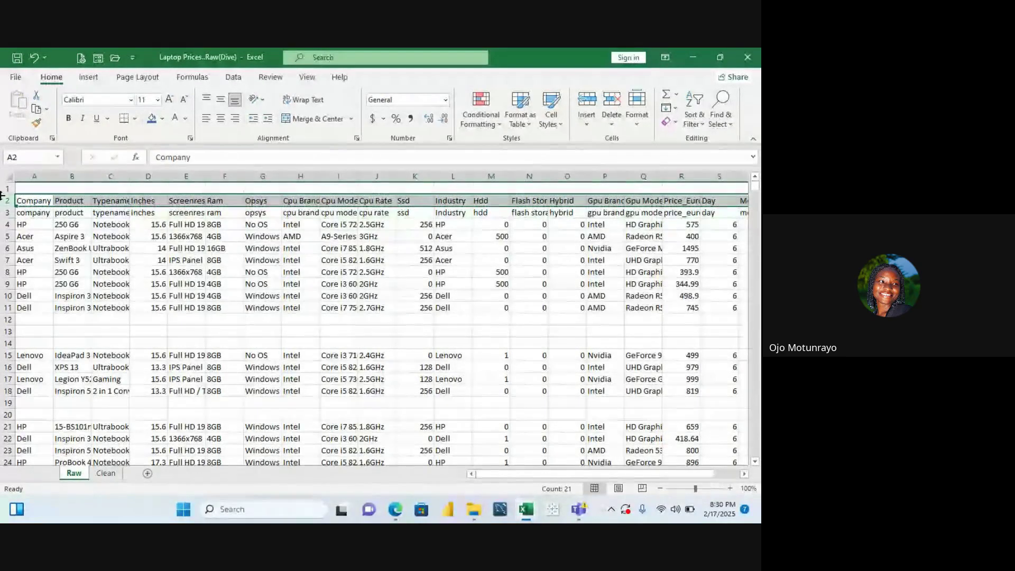
click(7, 212)
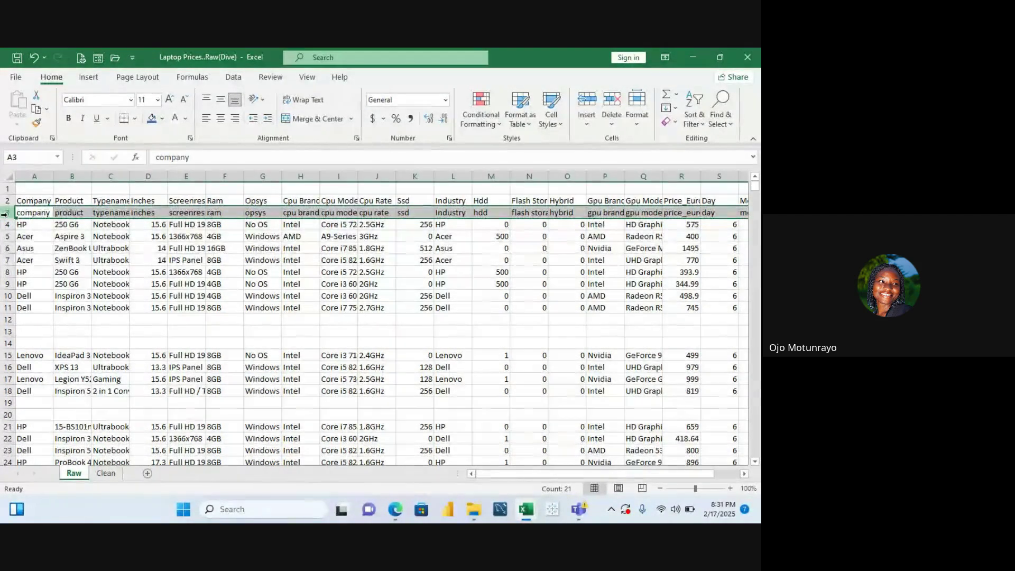
Delete the lowercase header row 3 on the Raw sheet and clear the selection
right_click(5, 214)
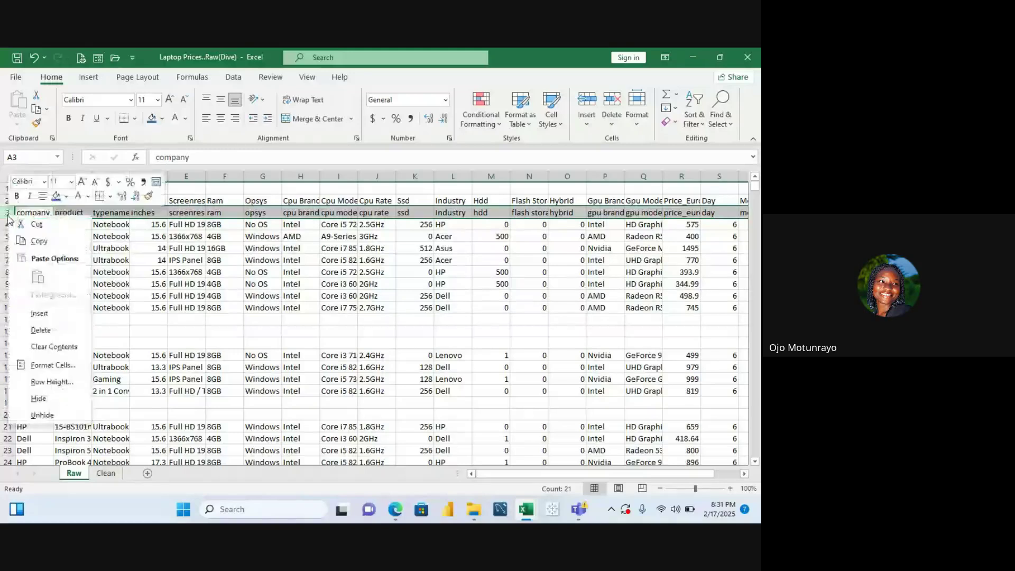
click(46, 335)
click(107, 238)
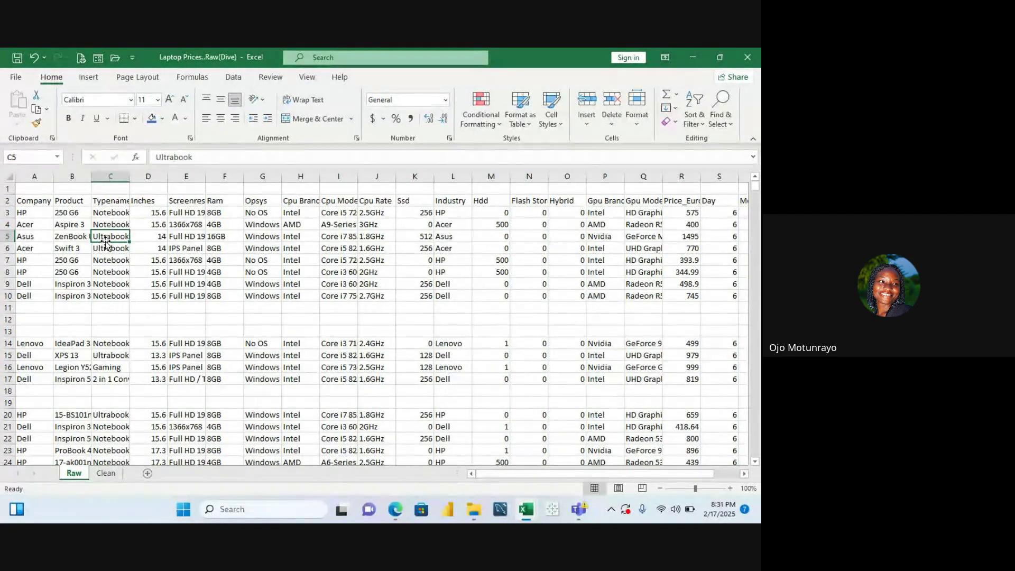
Return to the Clean sheet and bring the Google Meet class window in Edge to the front
click(106, 473)
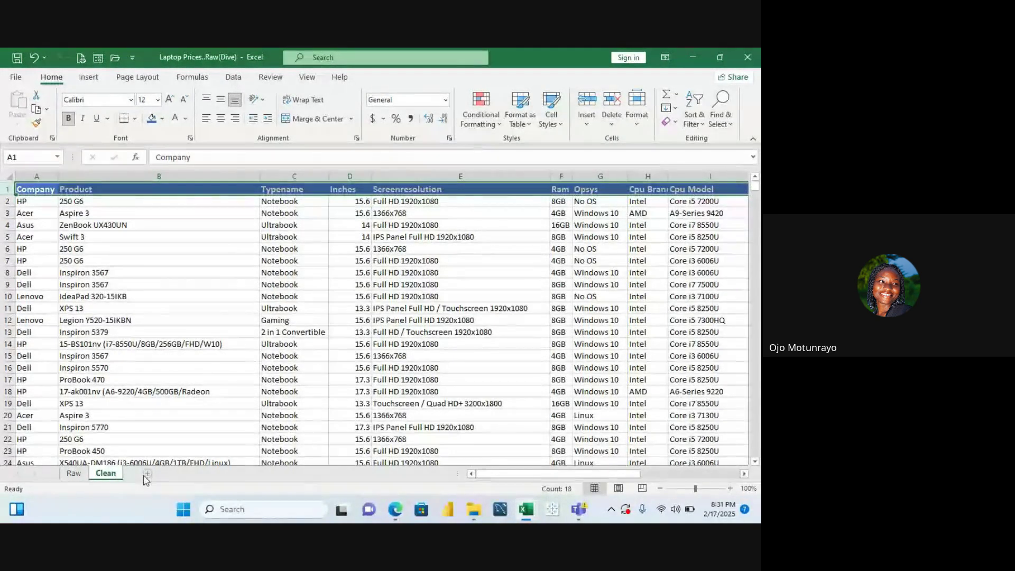
click(286, 332)
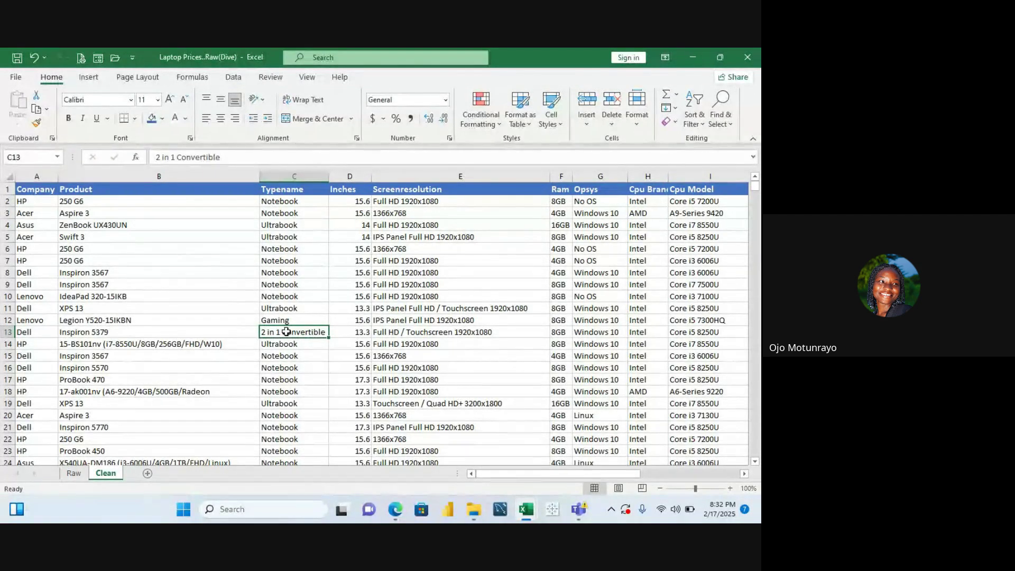
mouse_move(396, 517)
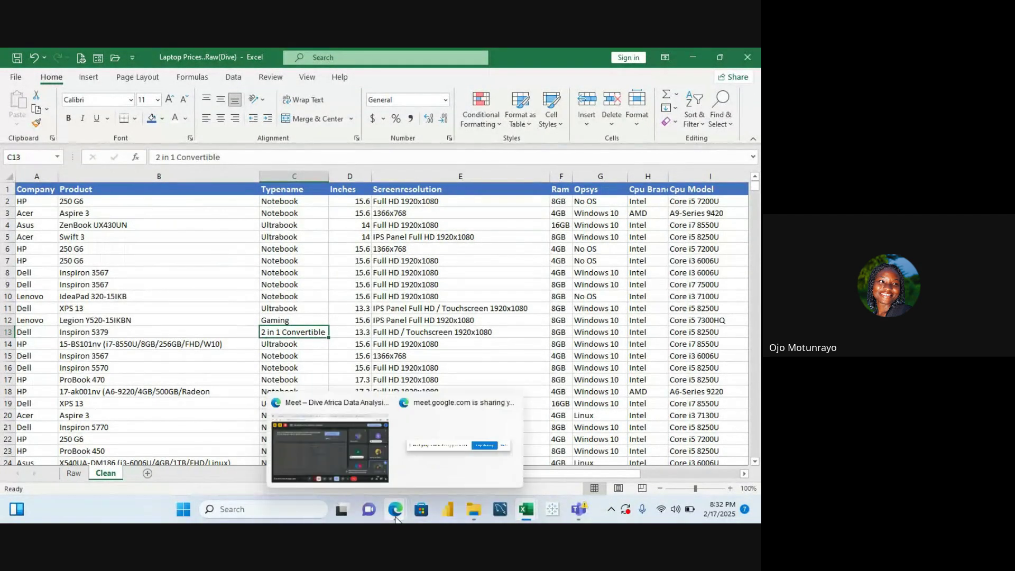
click(363, 437)
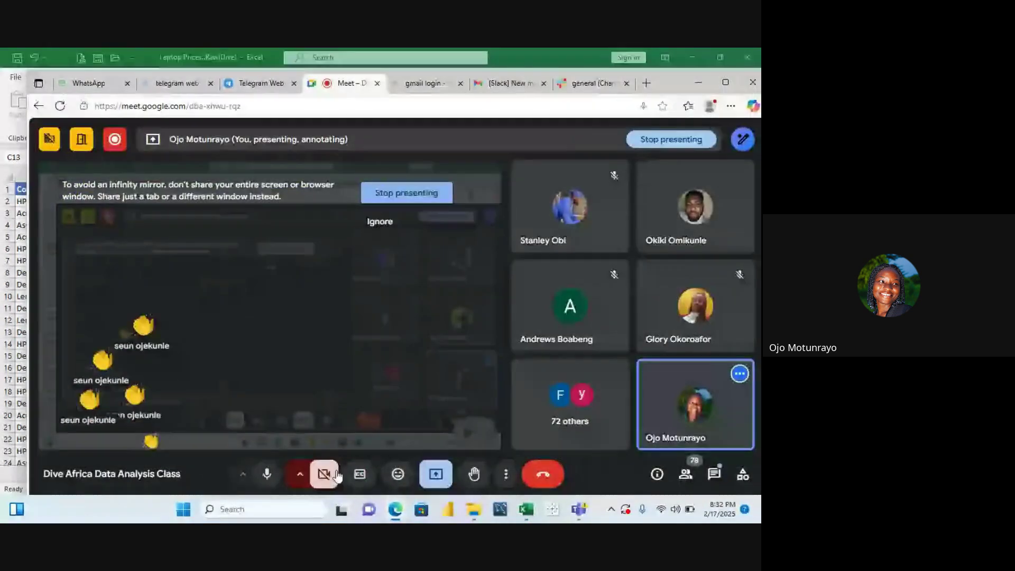
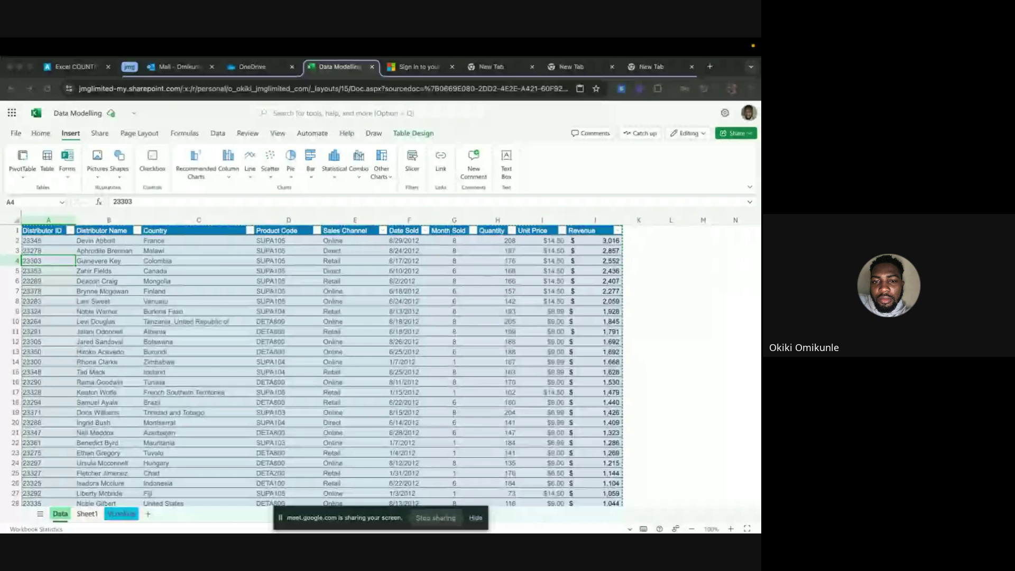
Glance at the desktop Data Modelling workbook, then return to the online workbook in the browser
key(super+Tab)
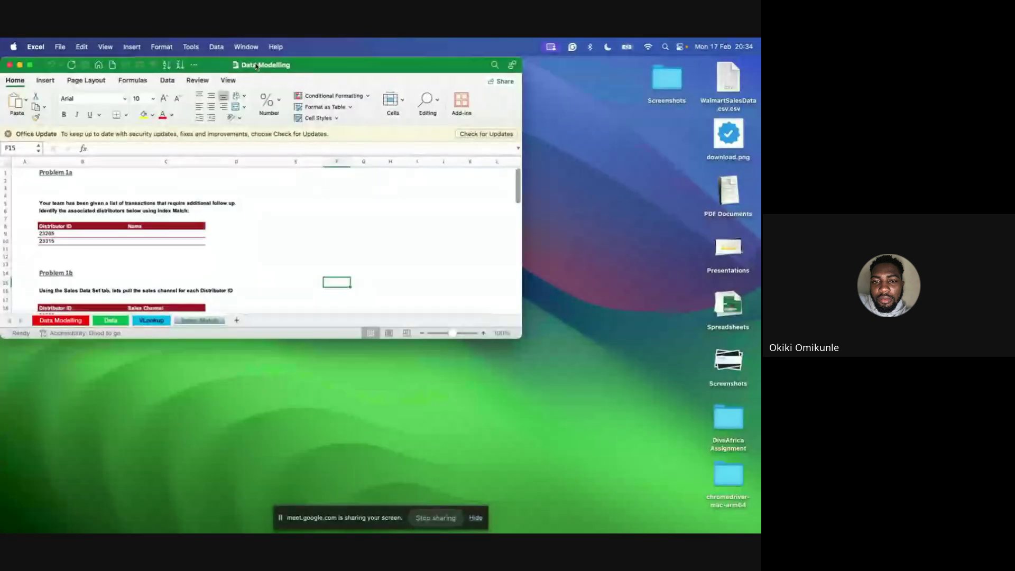
key(super+Tab)
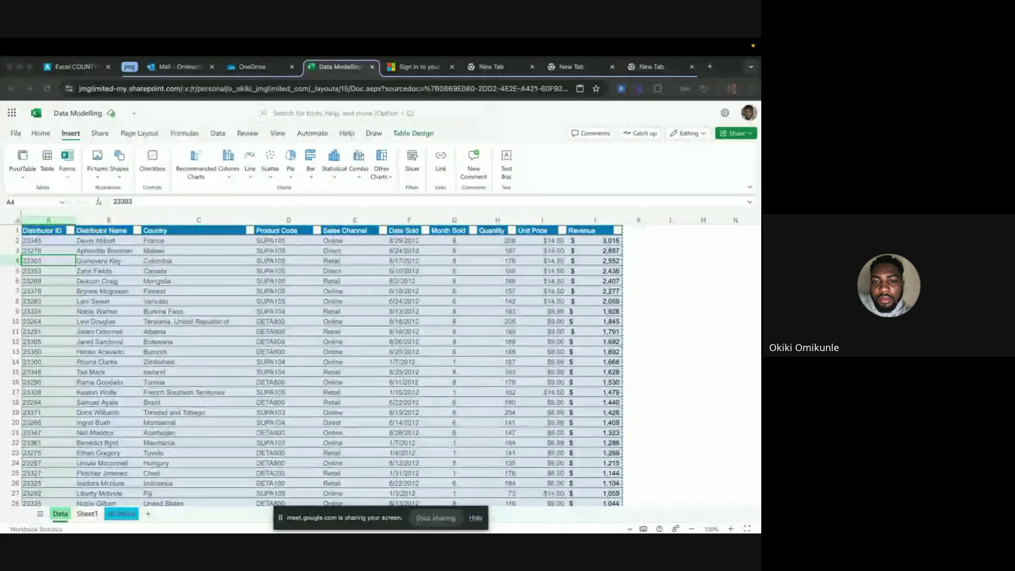
Paste the copied distributor sales table into Sheet1 at A1
click(85, 514)
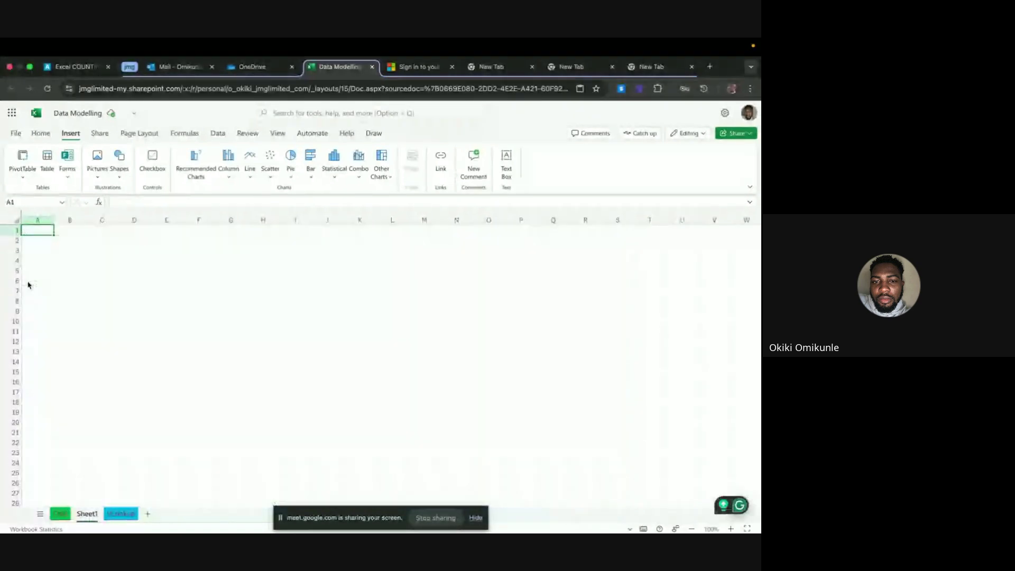
key(ctrl+v)
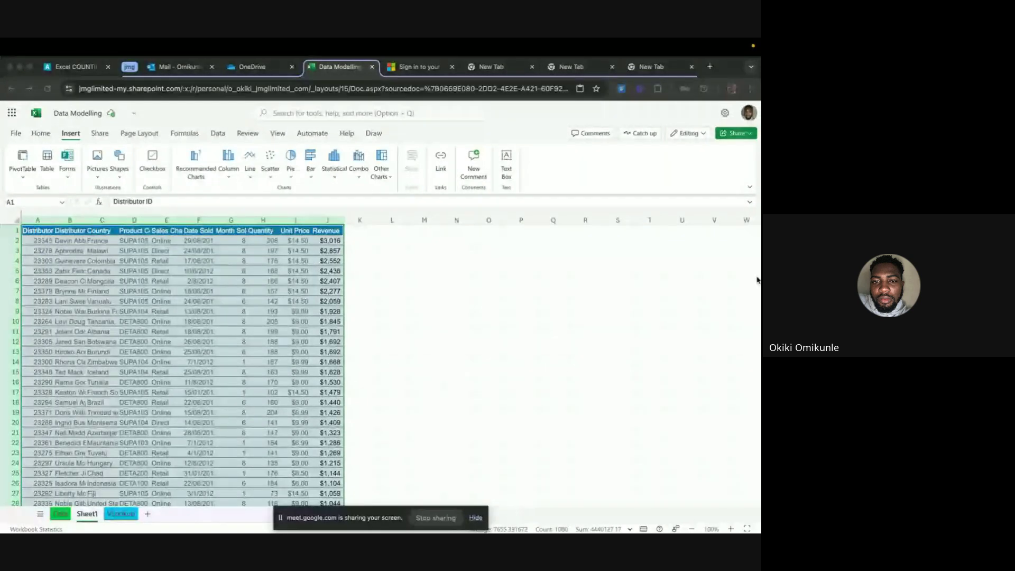
click(57, 224)
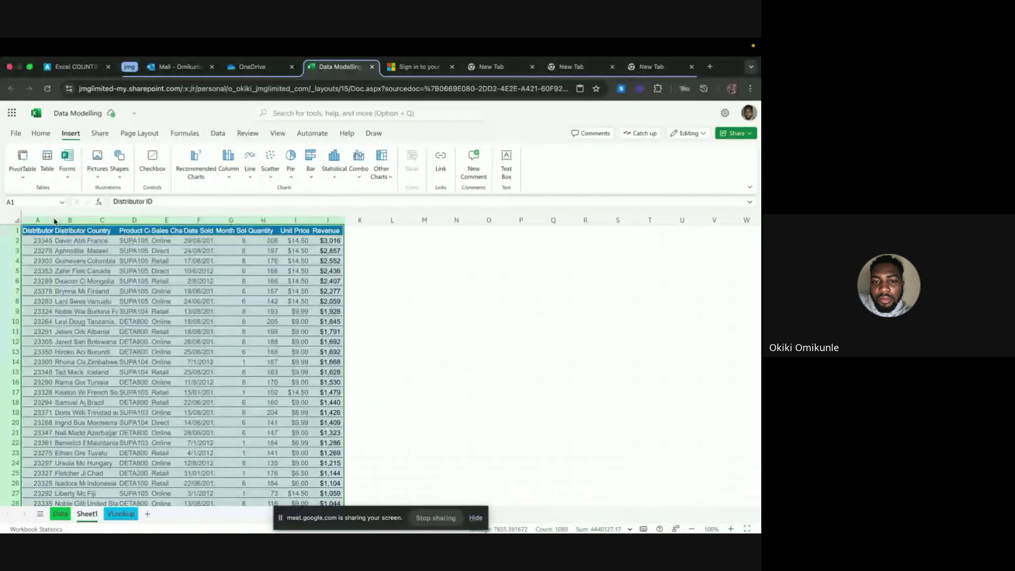
click(99, 312)
click(476, 517)
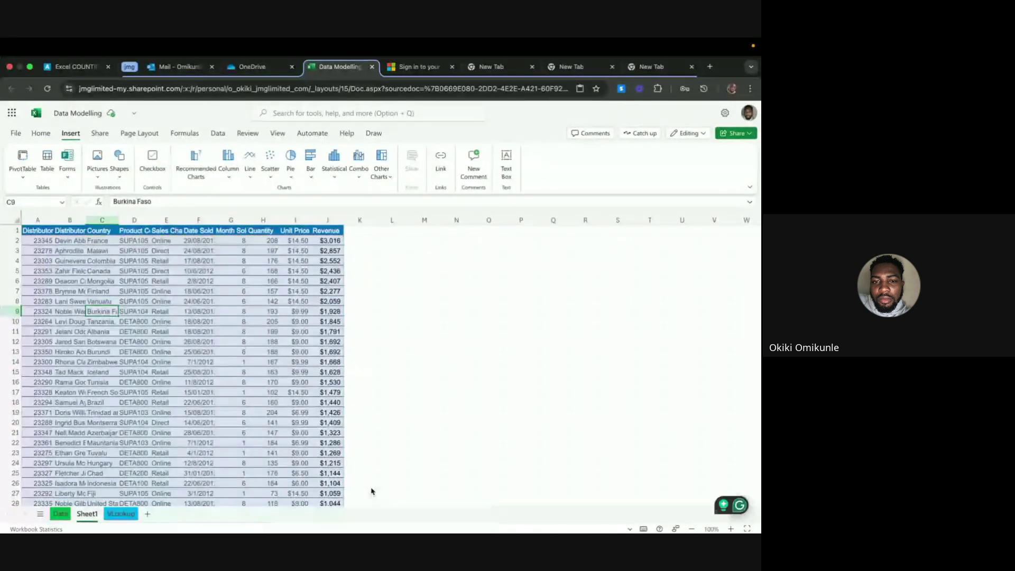
Autofit columns A, B and C to the Distributor ID, name and country entries
double_click(54, 220)
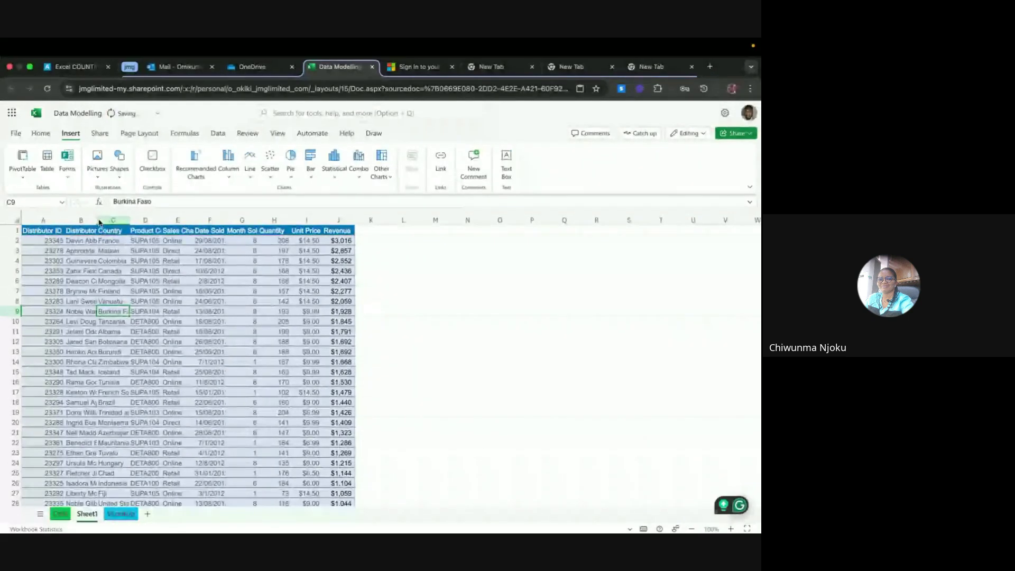
double_click(97, 221)
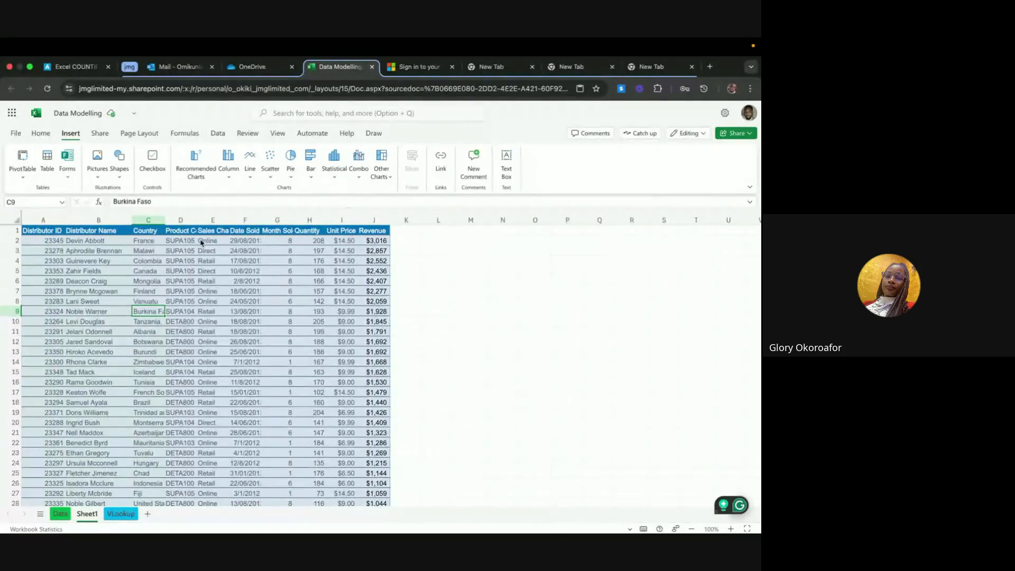
click(164, 223)
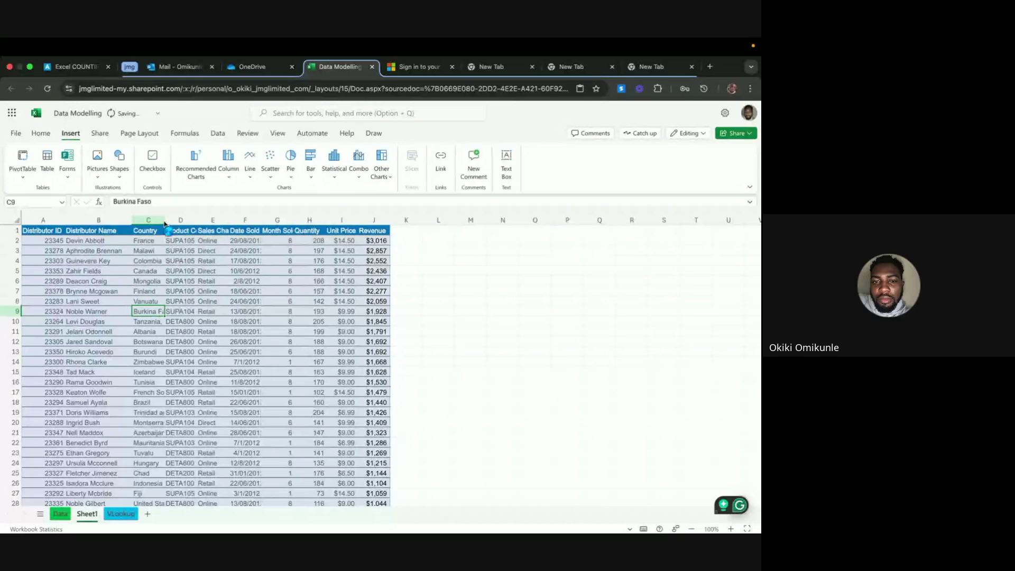
double_click(164, 224)
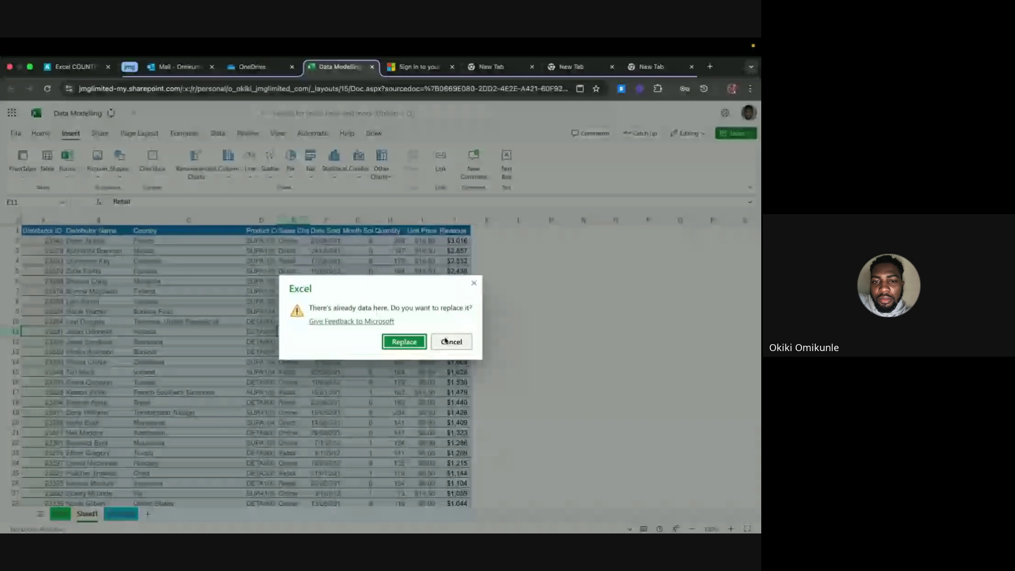
Cancel the replace prompt to keep Sheet1's data, and select headers A1:J1
click(446, 341)
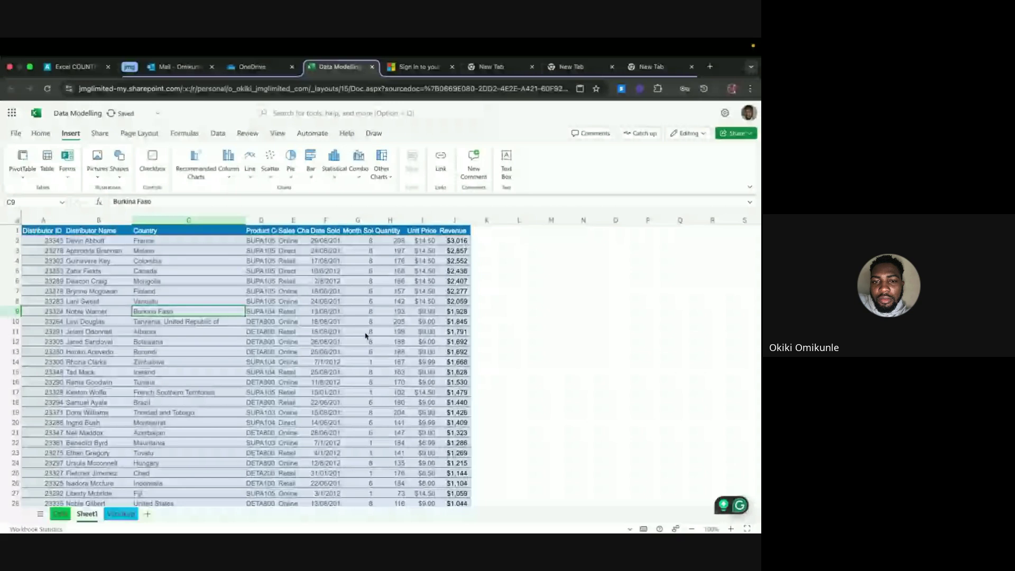
click(277, 272)
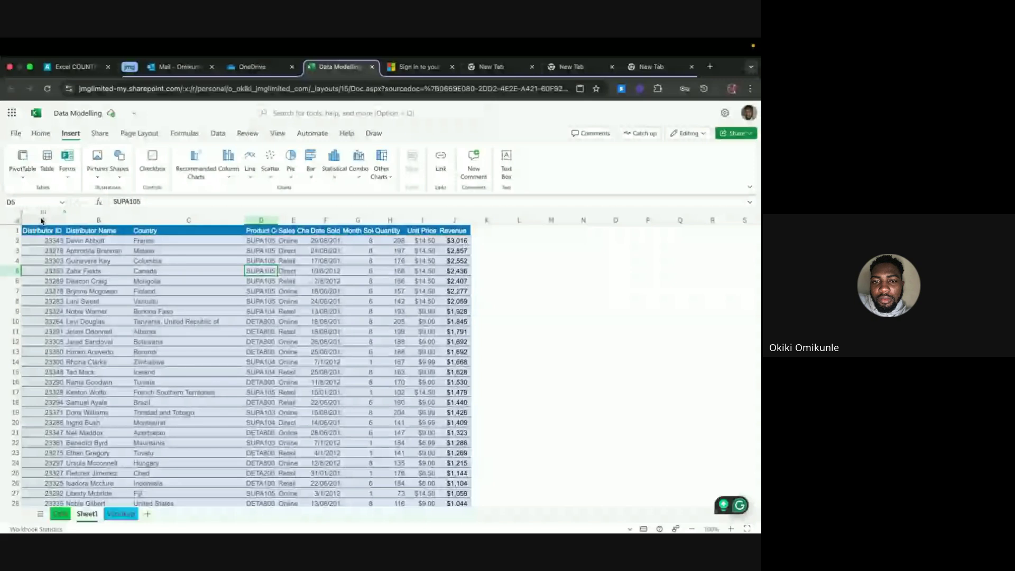
click(17, 232)
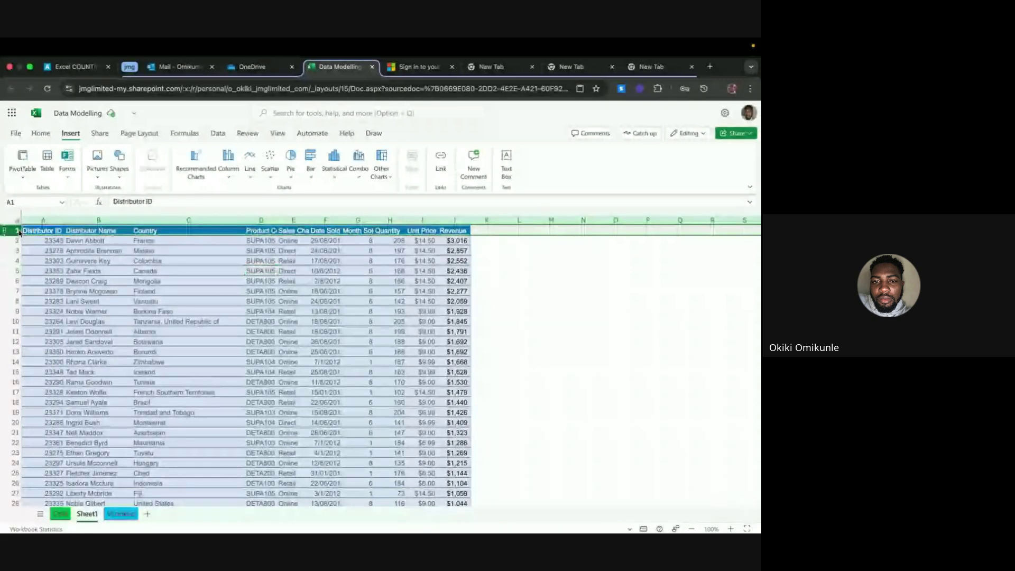
click(29, 232)
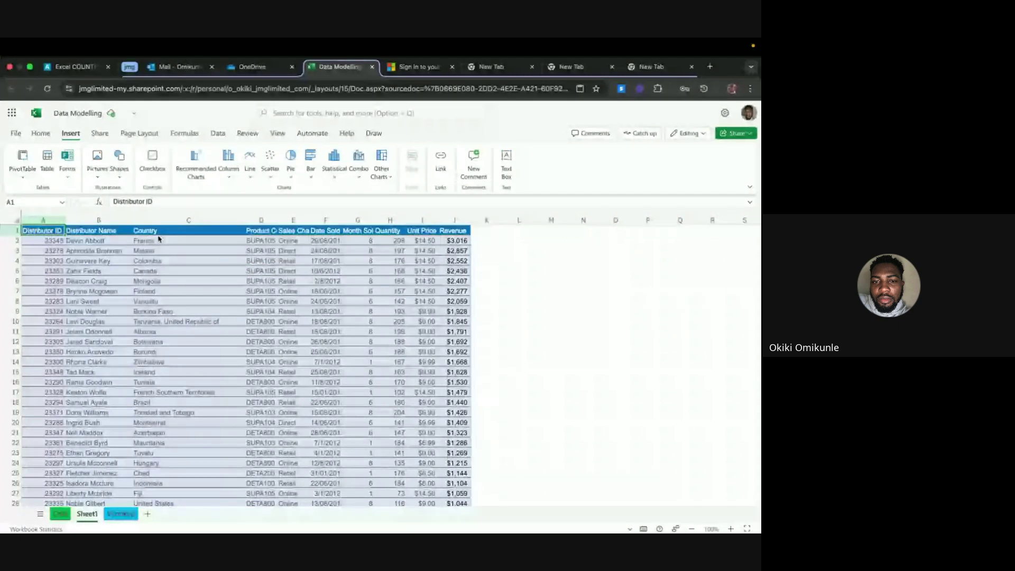
key(ctrl+shift+Right)
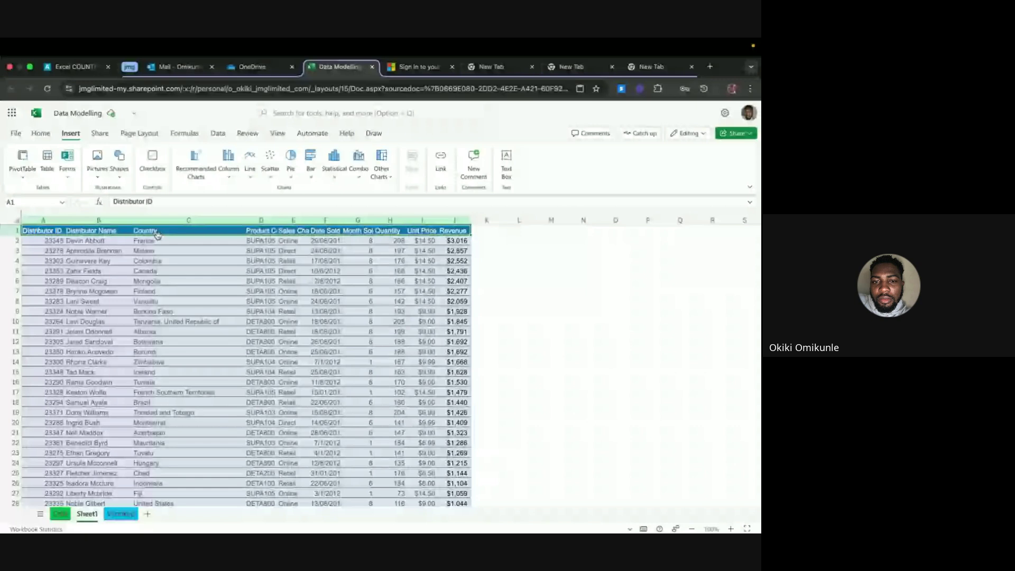
key(ctrl+shift+Right)
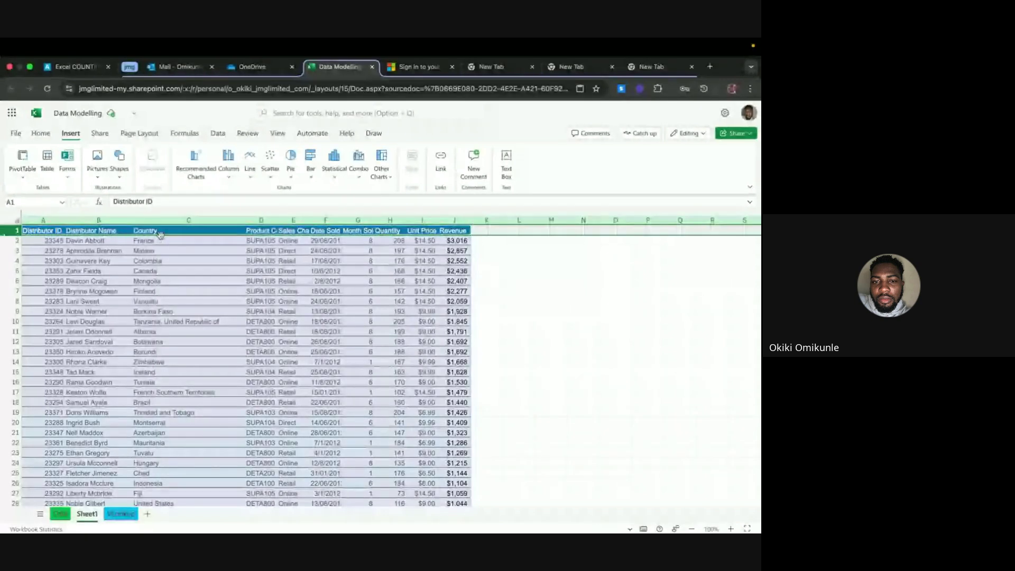
key(ctrl+shift+Left)
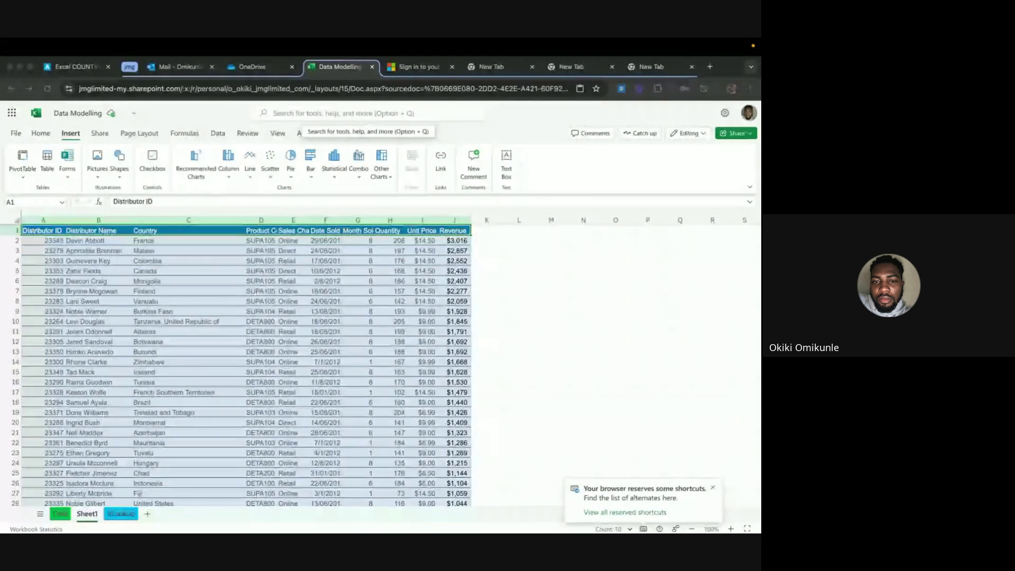
Select the first rows of the pasted table and return to the Data sheet
click(390, 312)
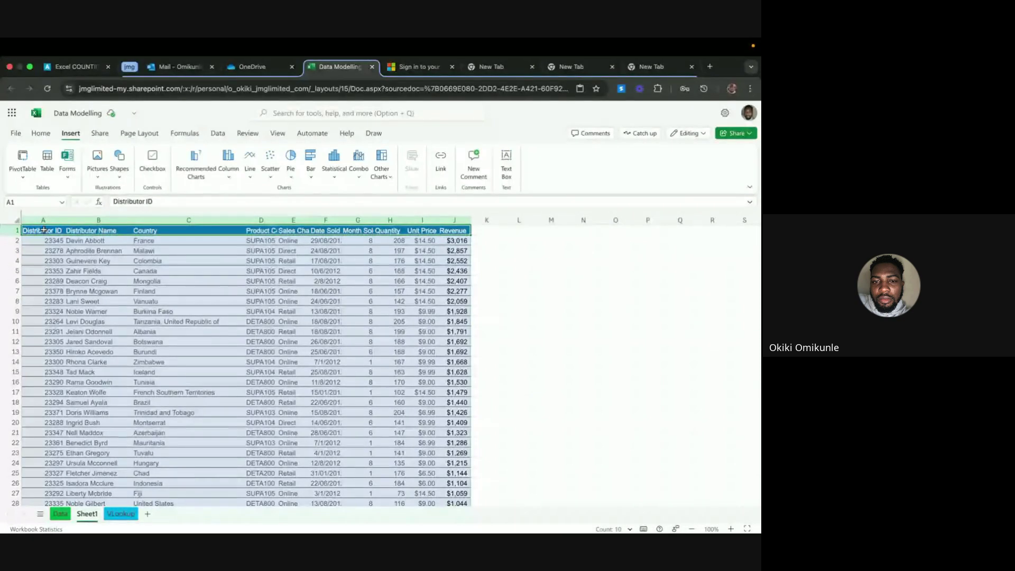
drag(45, 230, 439, 328)
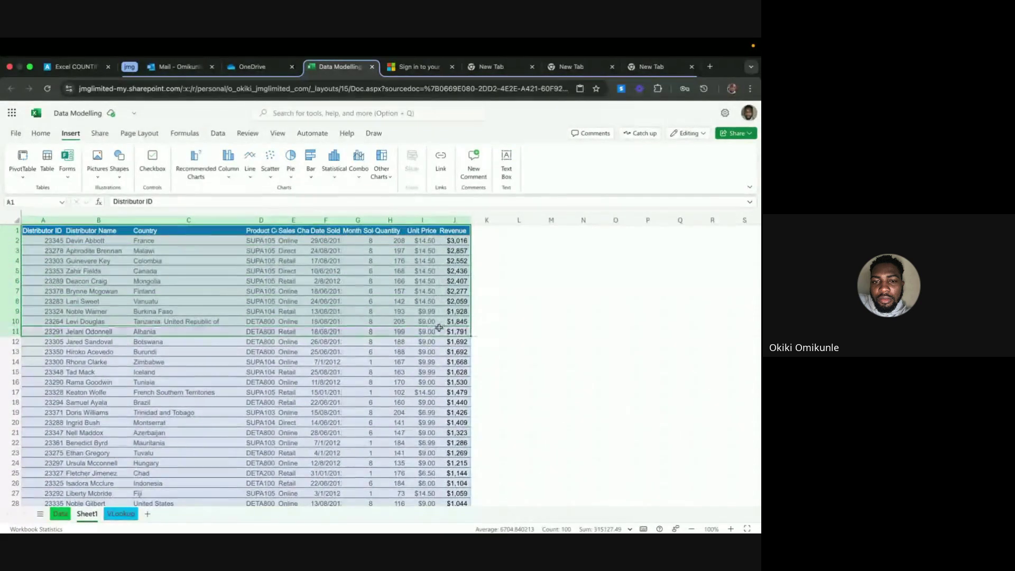
click(60, 513)
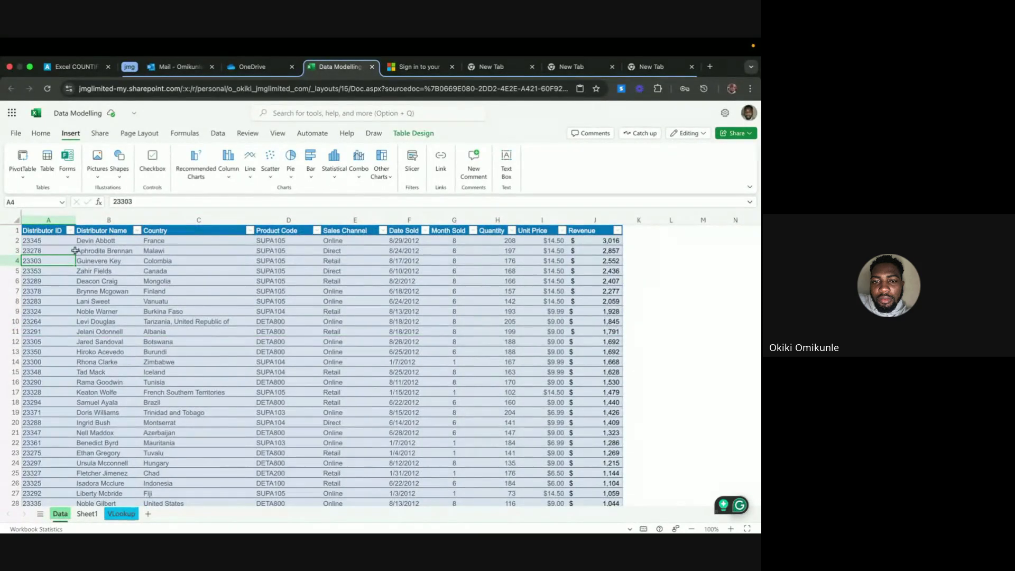
Inspect the Date Sold and Month Sold values in the Data sheet's table
click(666, 304)
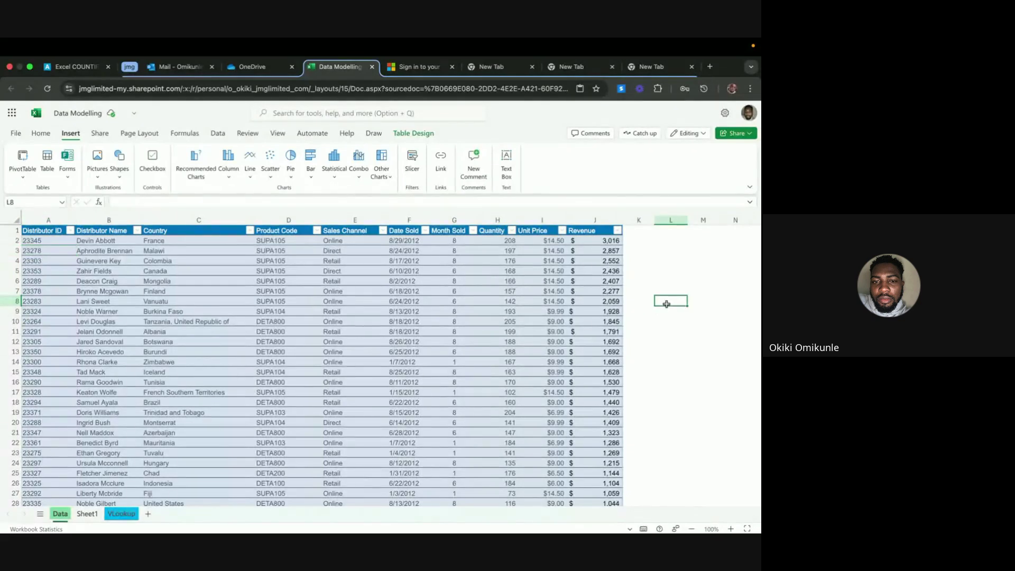
click(423, 309)
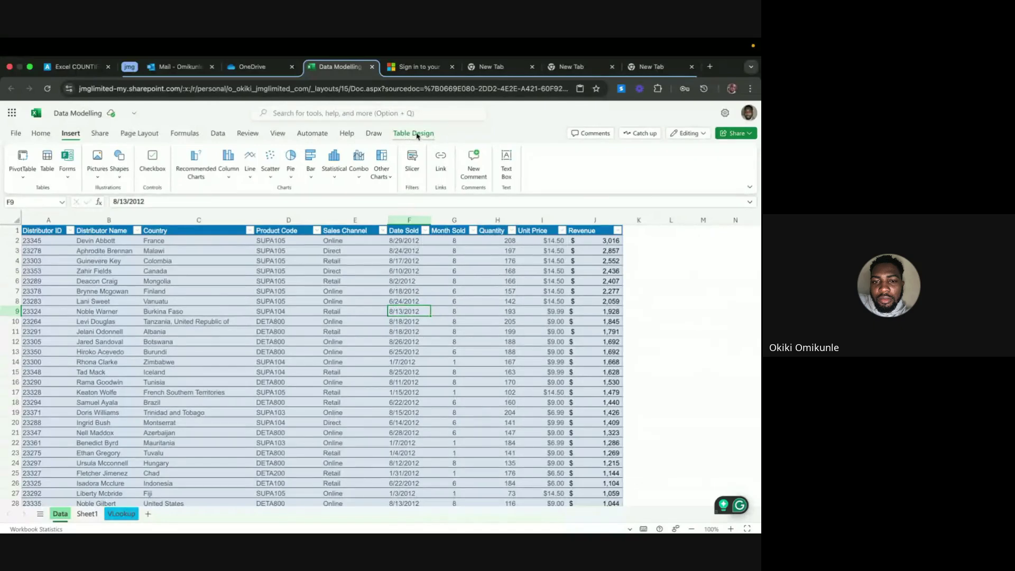
click(672, 281)
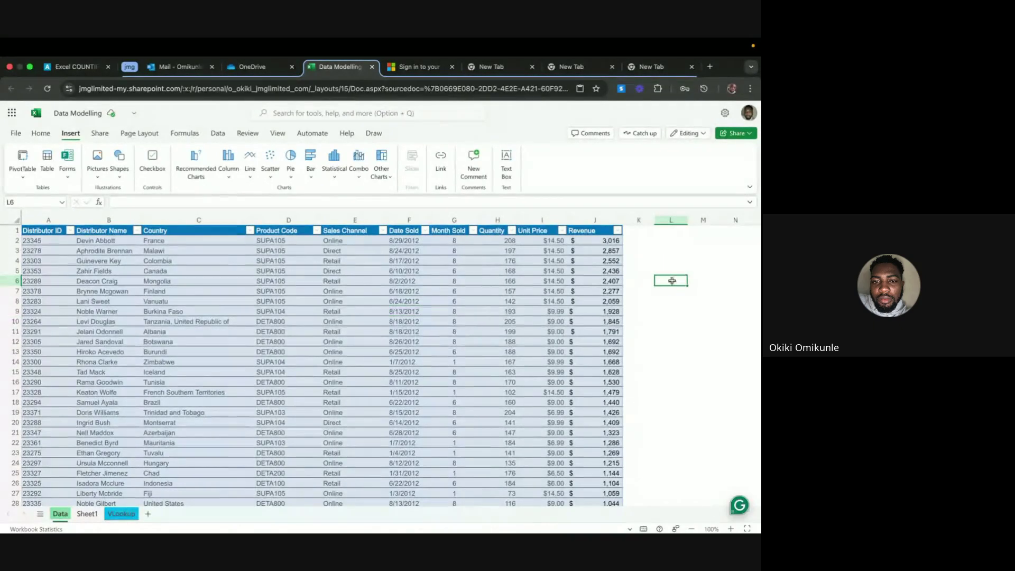
click(443, 287)
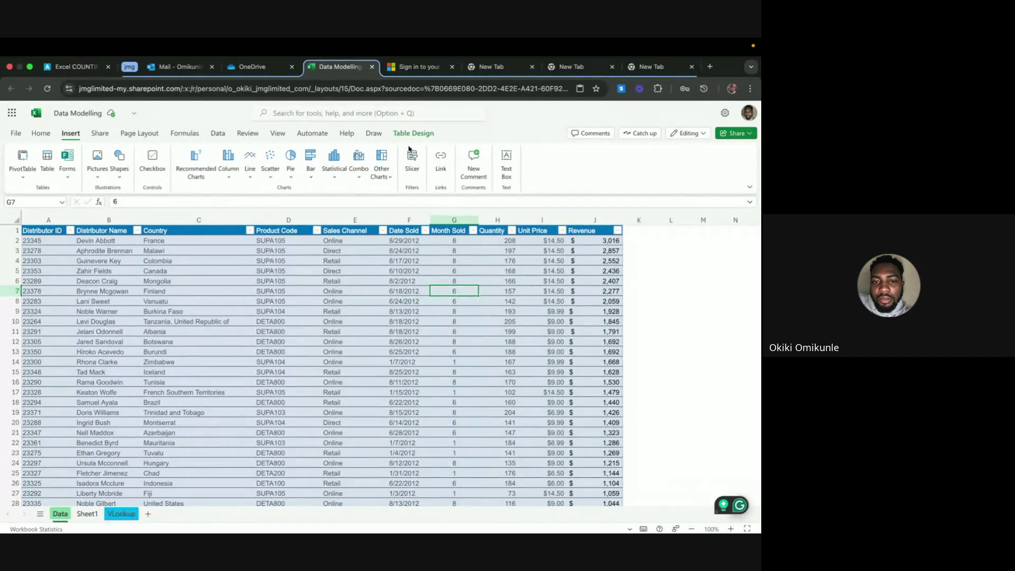
Return to Sheet1, clear the selected rows, and check the country and quantity values
click(86, 514)
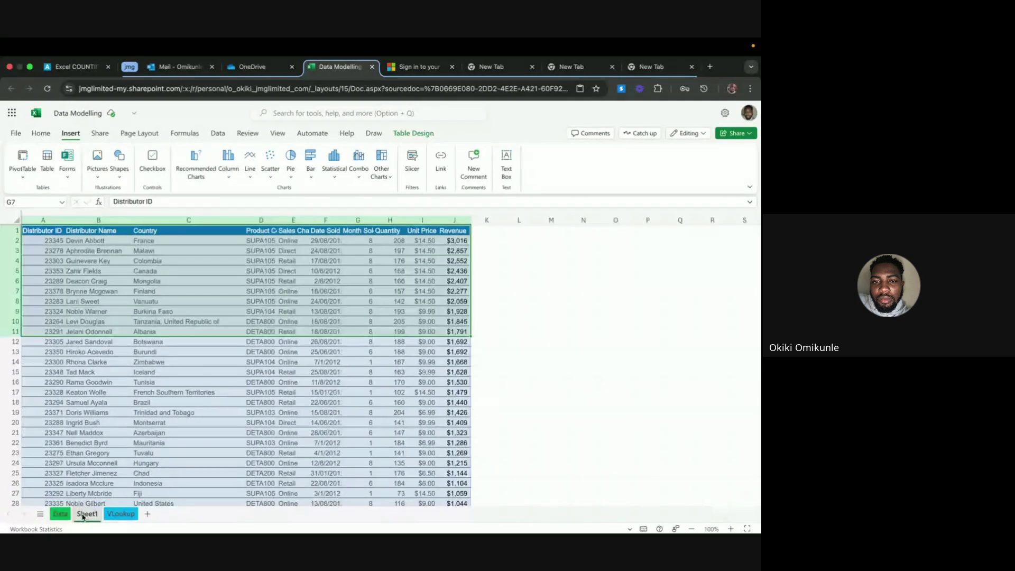
click(121, 346)
click(228, 314)
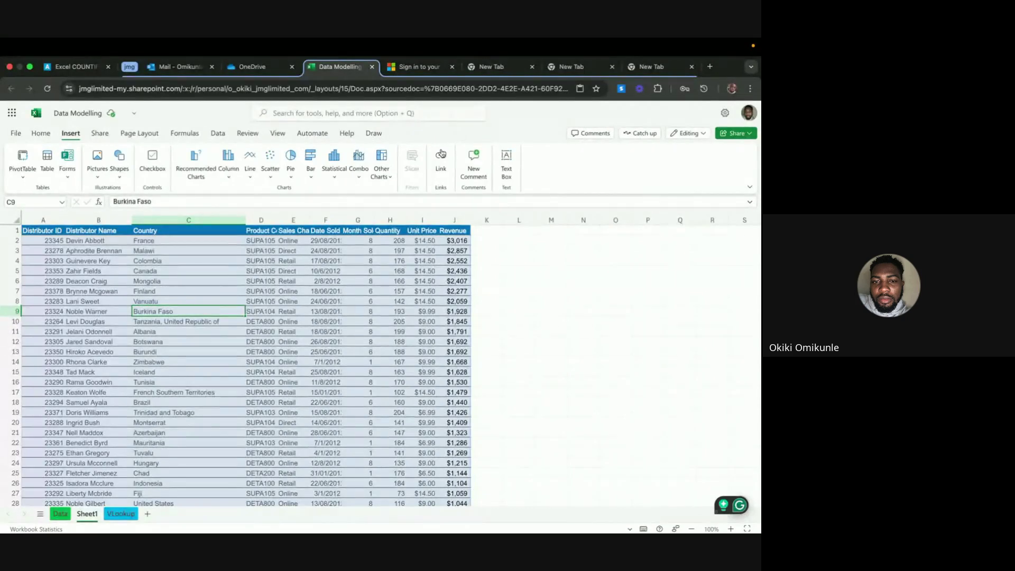
click(240, 348)
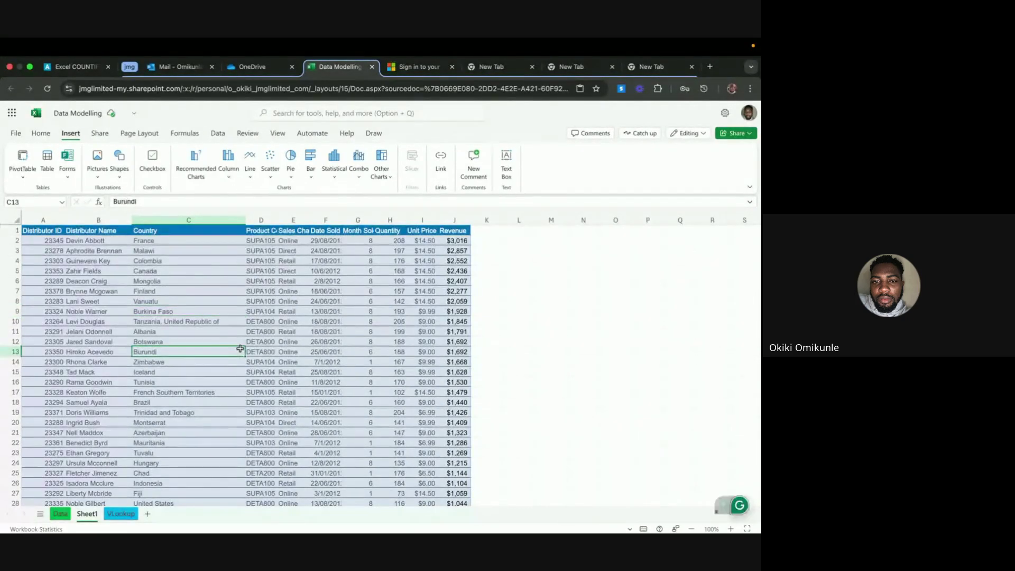
click(523, 310)
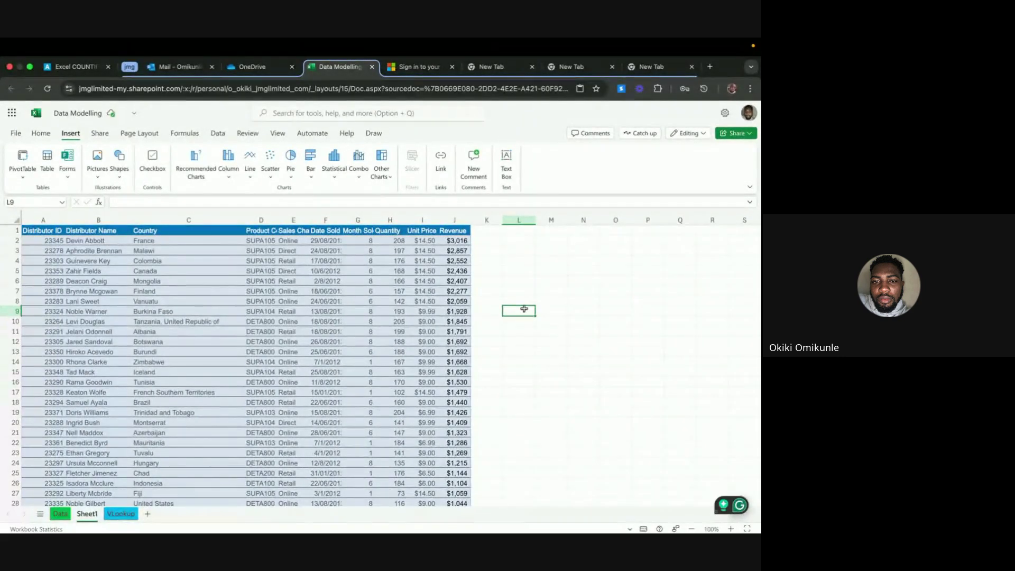
click(387, 296)
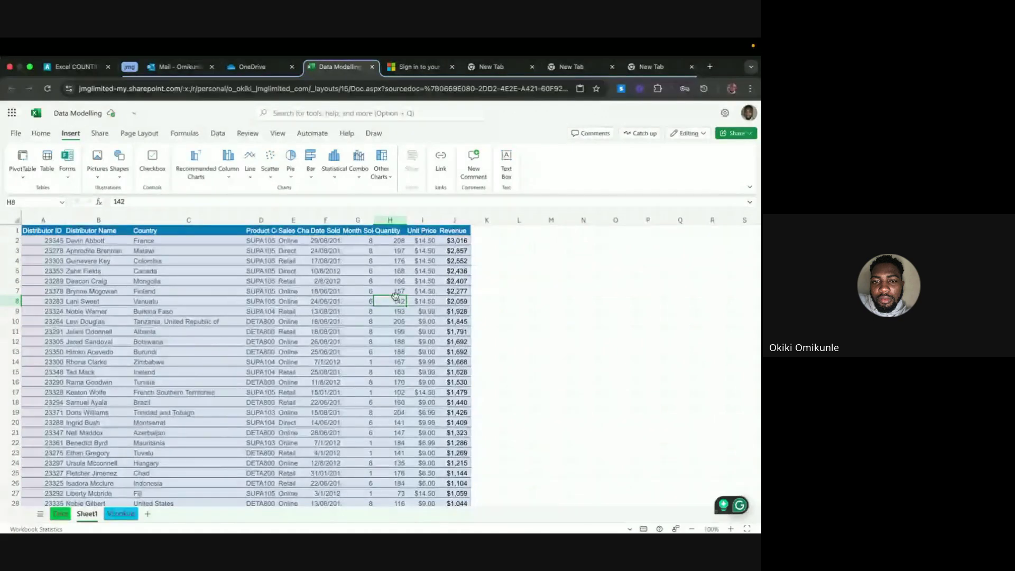
Select the entire sales data range from a cell inside it with Cmd+A
click(550, 362)
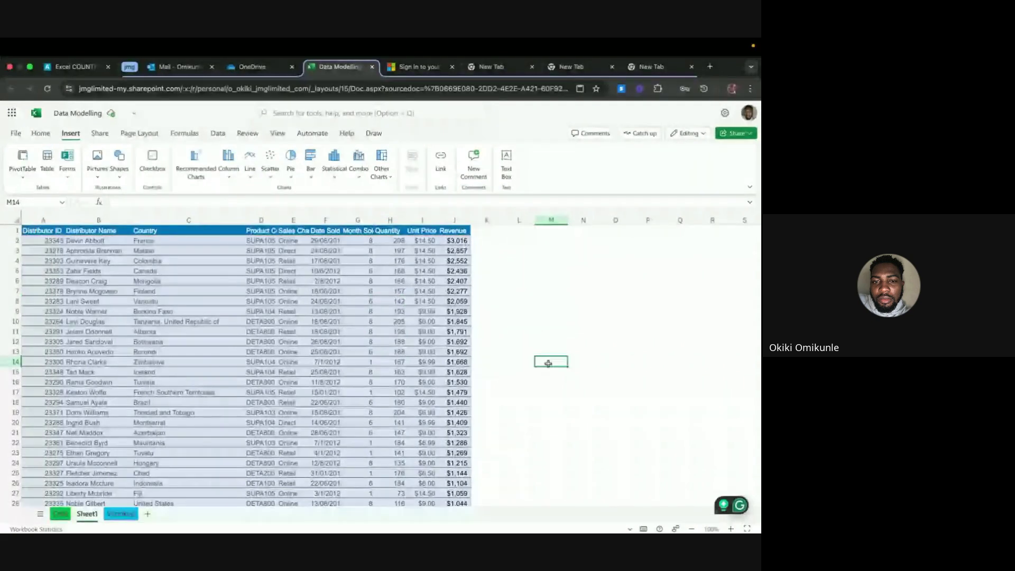
click(551, 300)
click(551, 351)
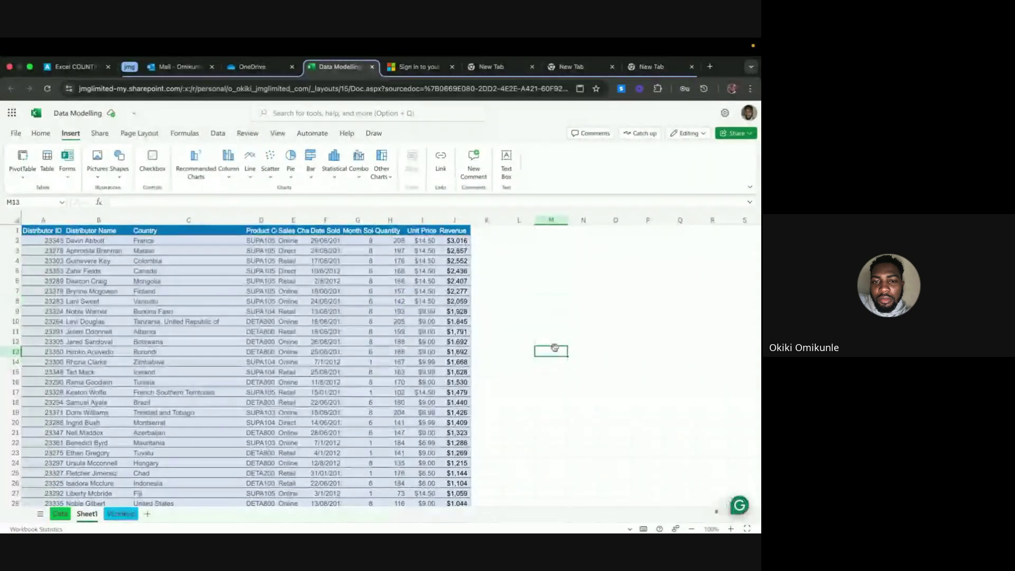
click(528, 318)
click(358, 283)
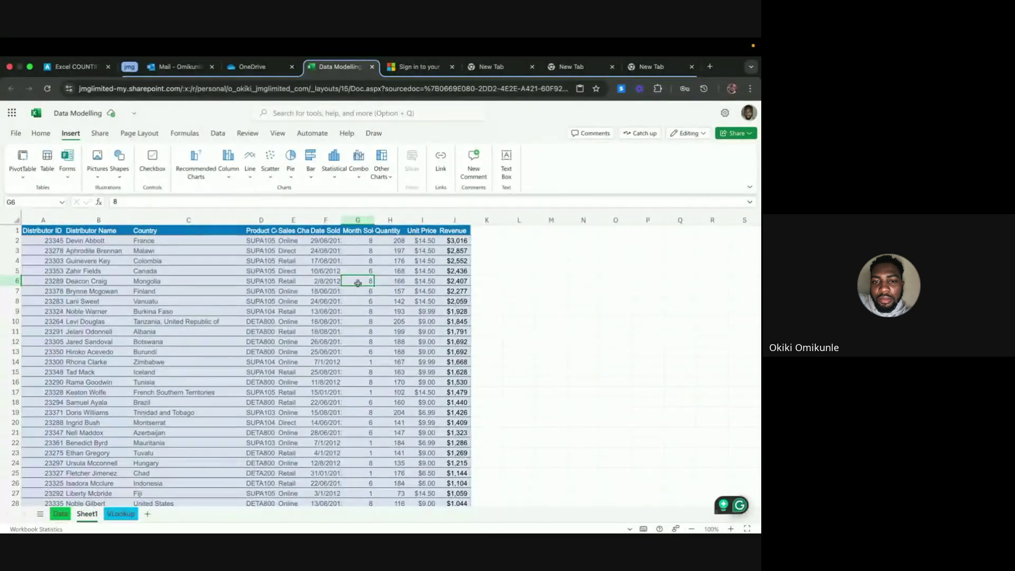
key(super+a)
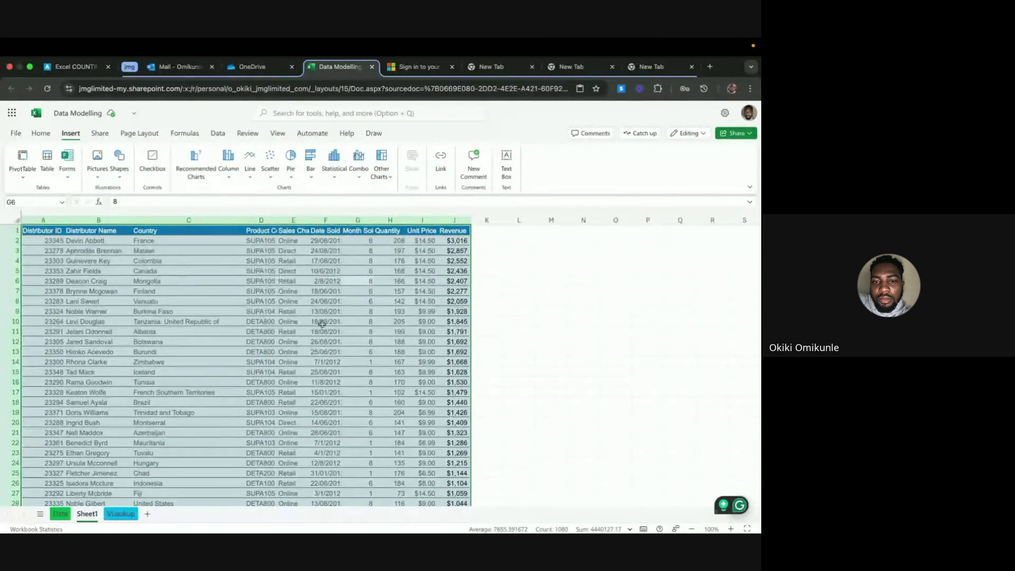
Open Insert > Table for the sales data, then cancel the first Create Table dialog
scroll(328, 346, down, 20)
scroll(328, 347, up, 2)
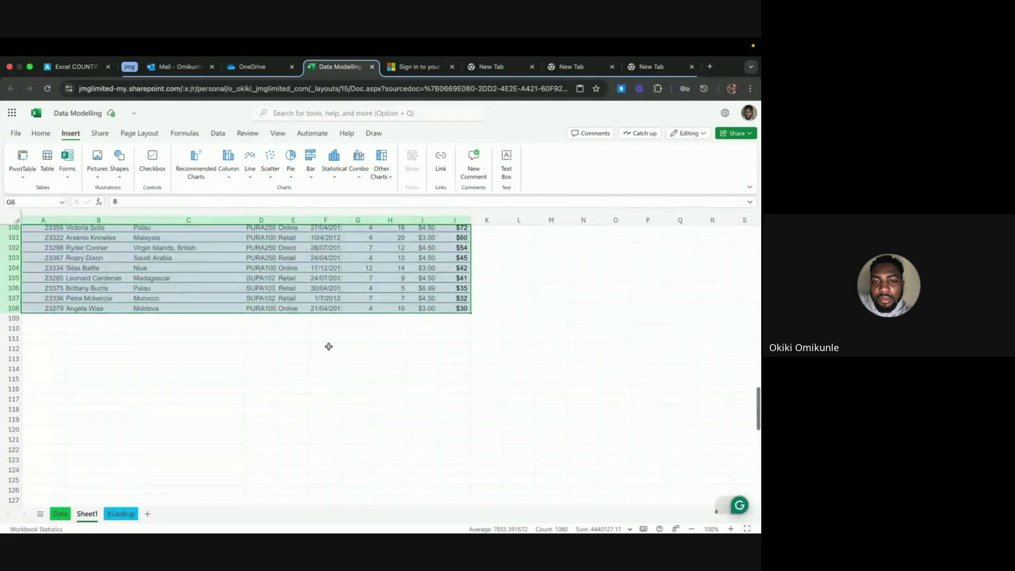
scroll(352, 280, up, 20)
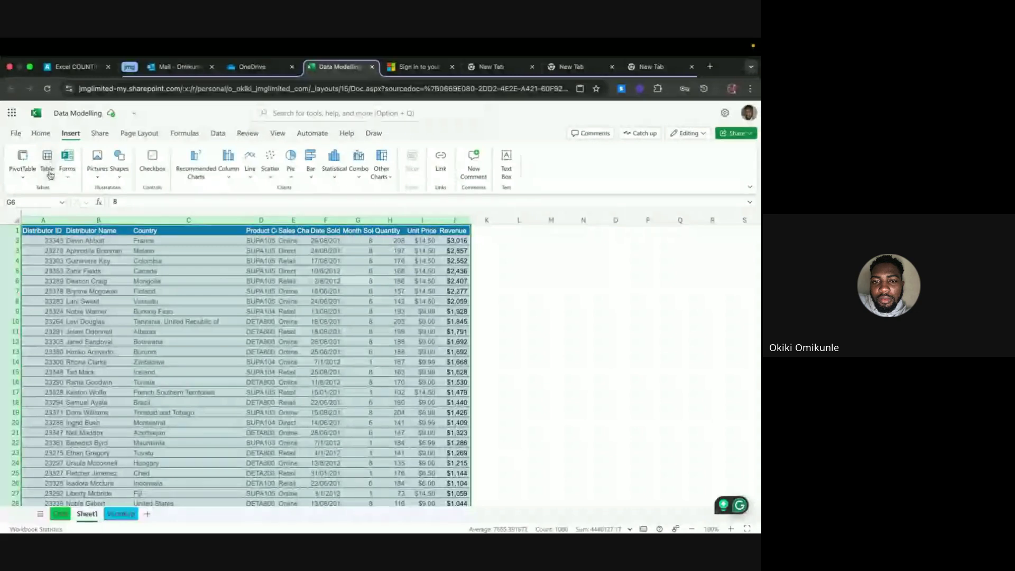
click(40, 133)
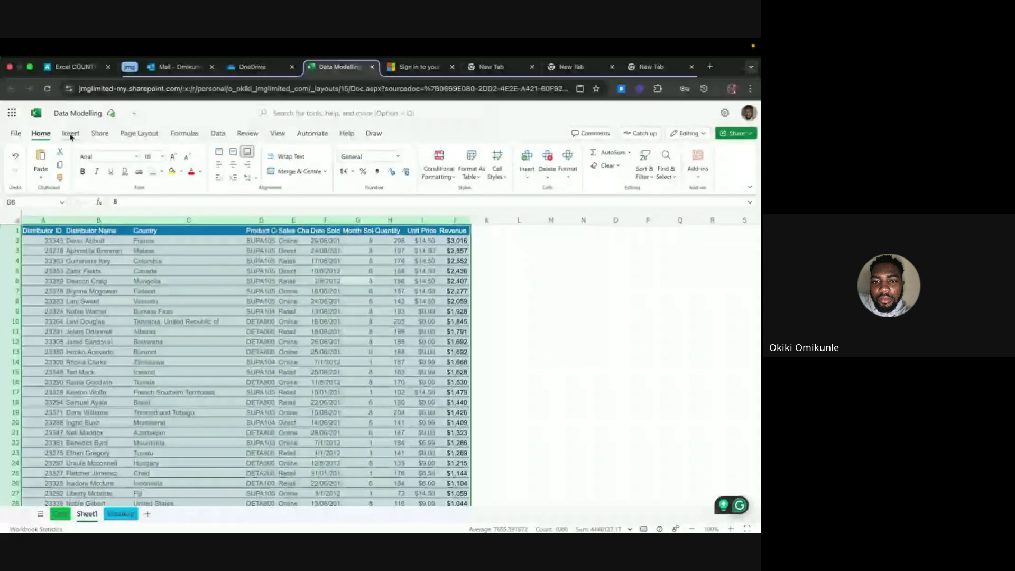
click(71, 135)
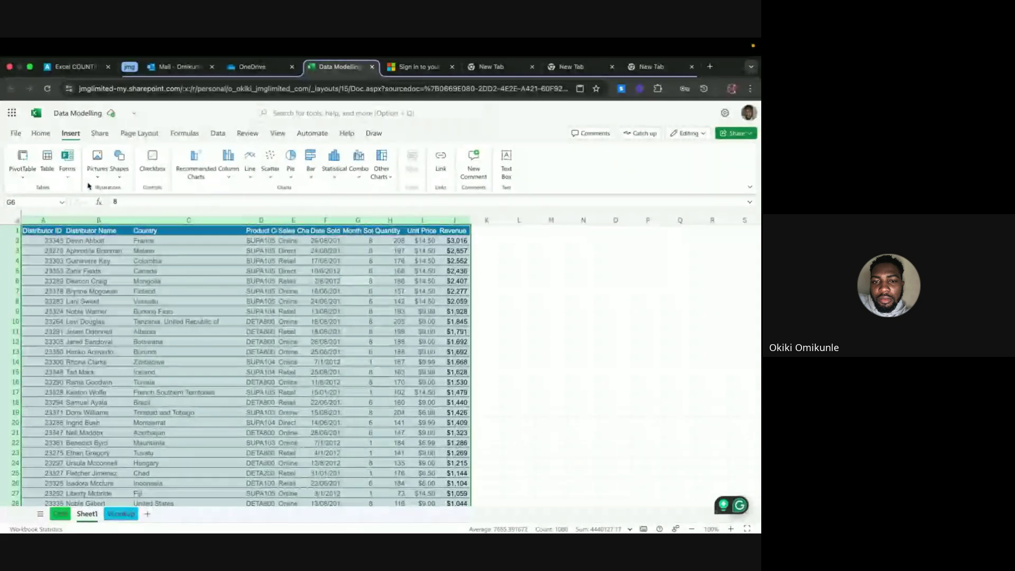
click(47, 158)
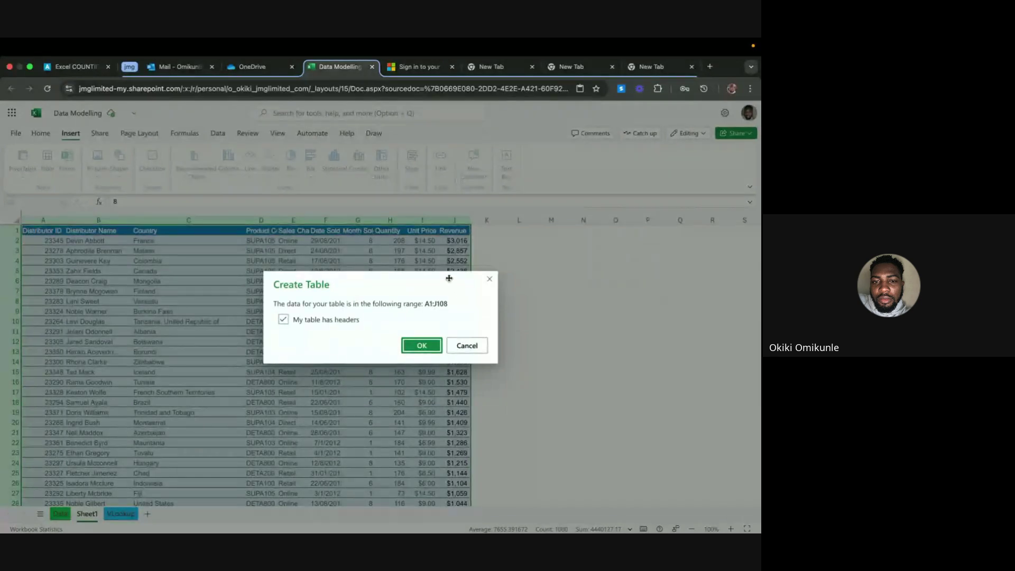
click(460, 344)
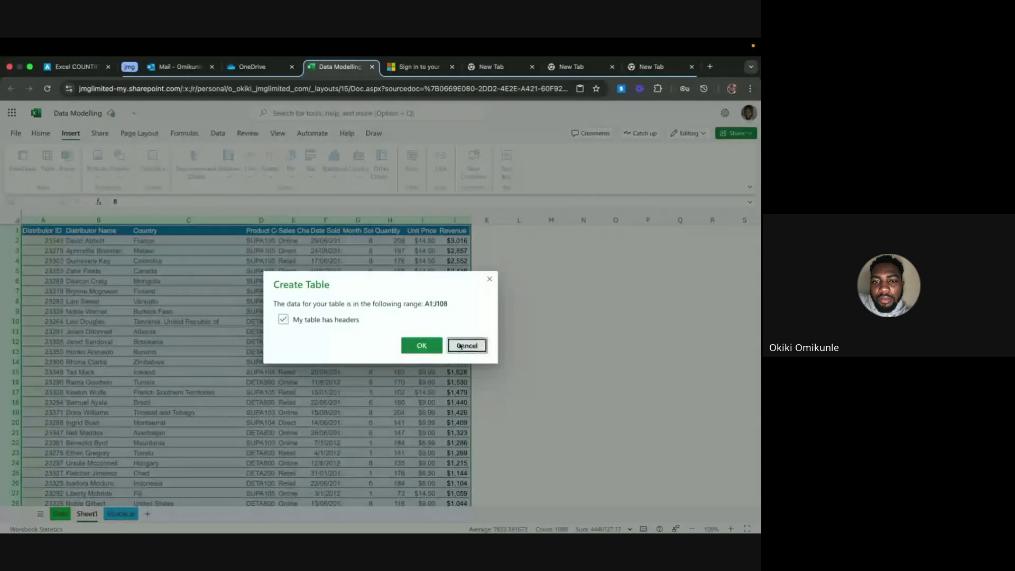
Select A1:J108 and bring up Create Table with Ctrl+T
click(40, 231)
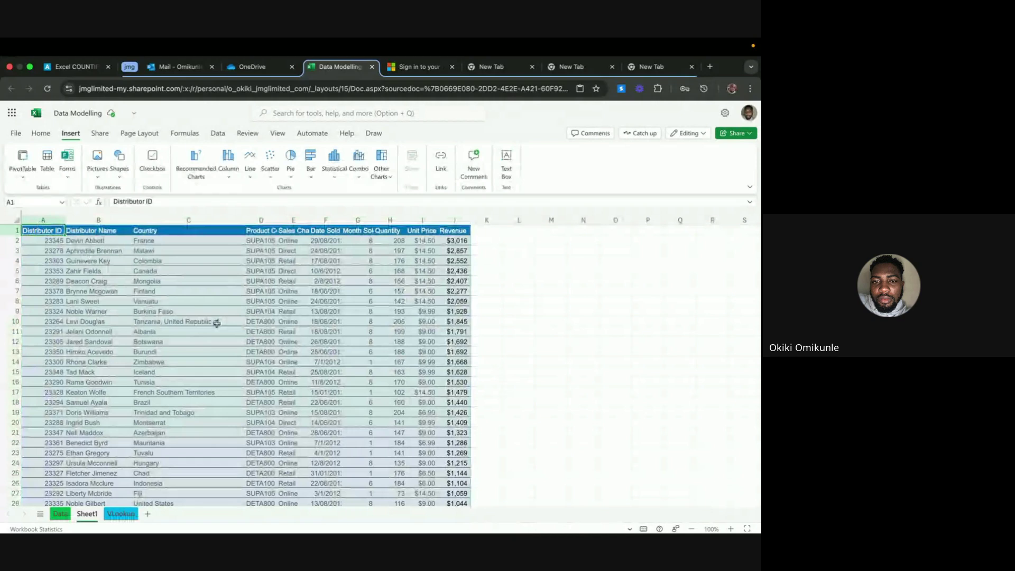
scroll(217, 323, down, 20)
click(446, 309)
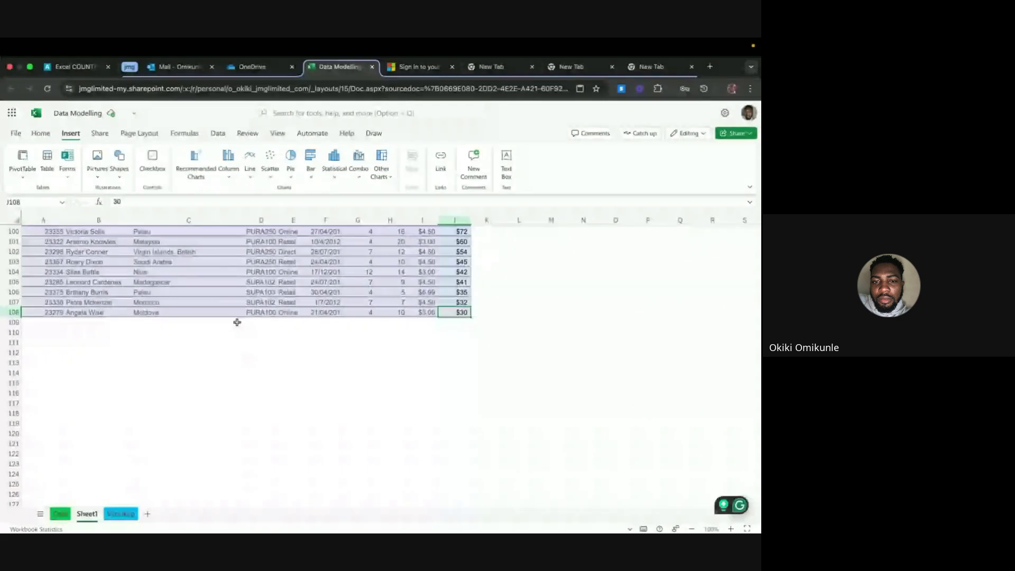
scroll(233, 317, up, 20)
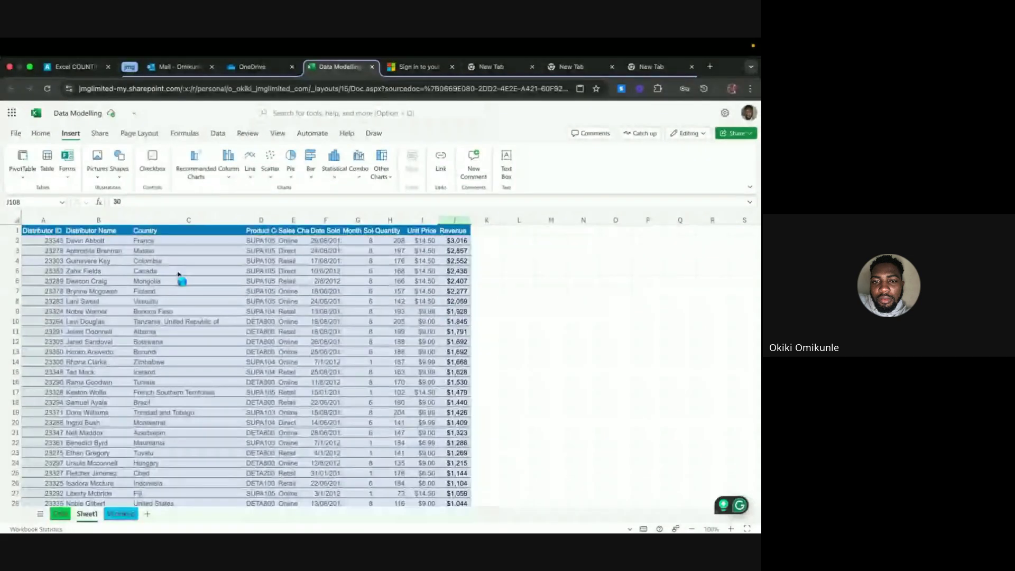
key(ctrl+t)
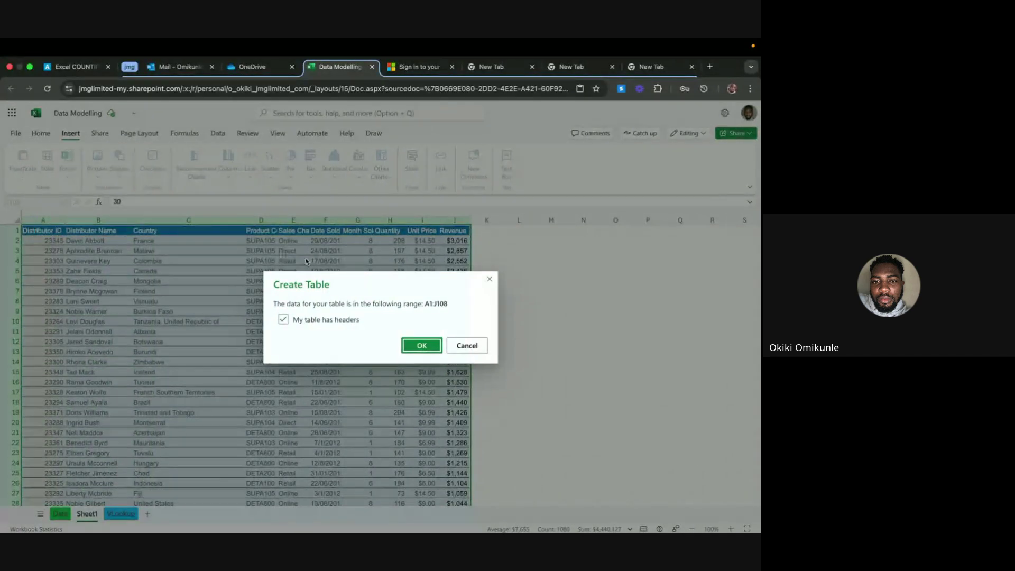
Create the table with headers and style it Gold, Table Style Medium 5 after previewing others
click(429, 349)
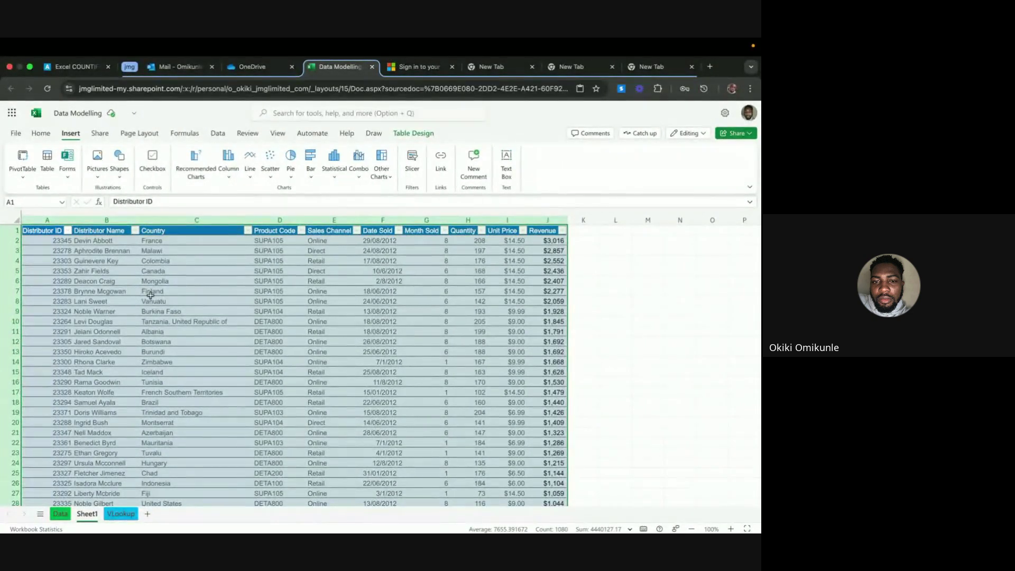
click(413, 134)
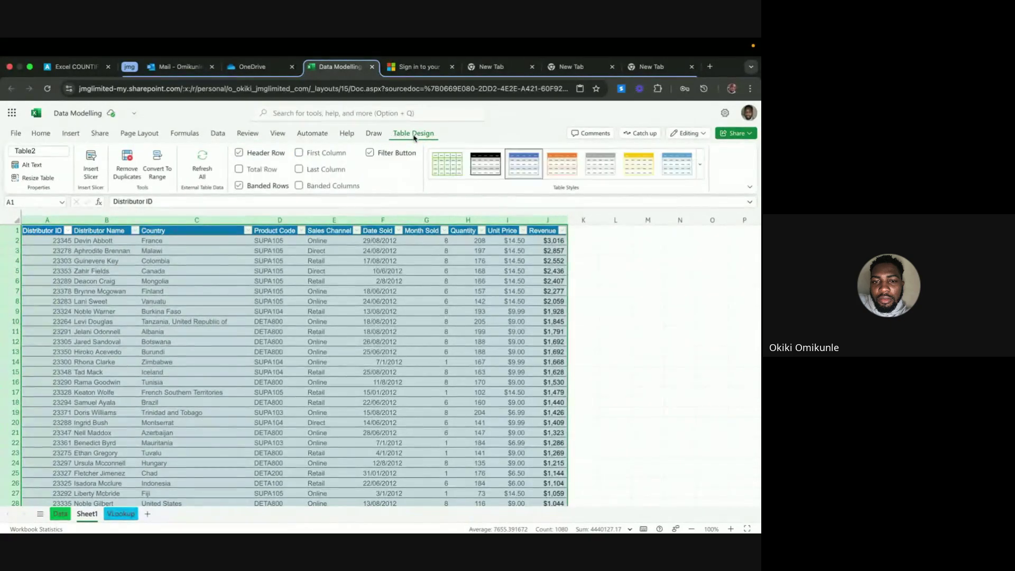
click(454, 163)
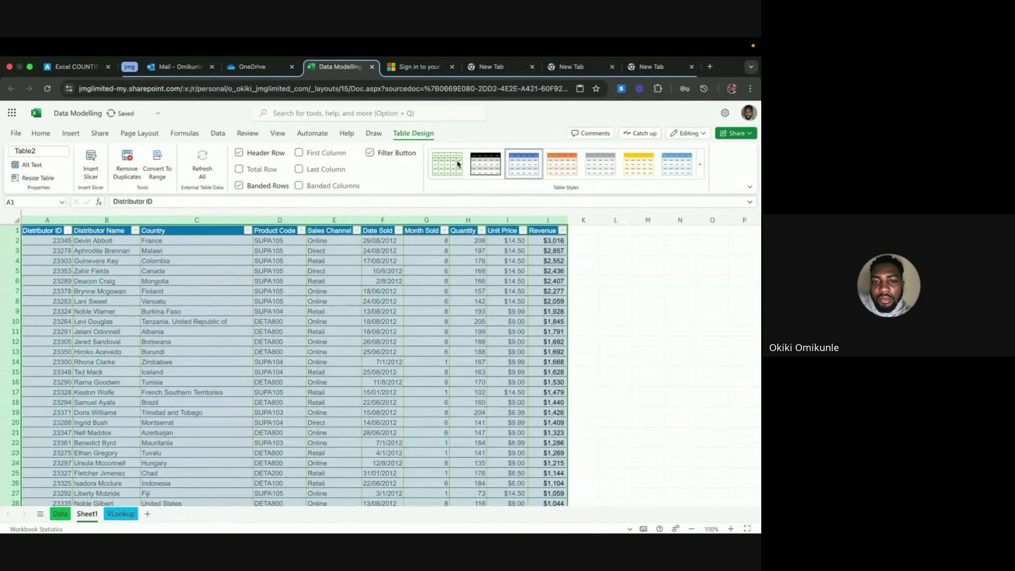
click(486, 170)
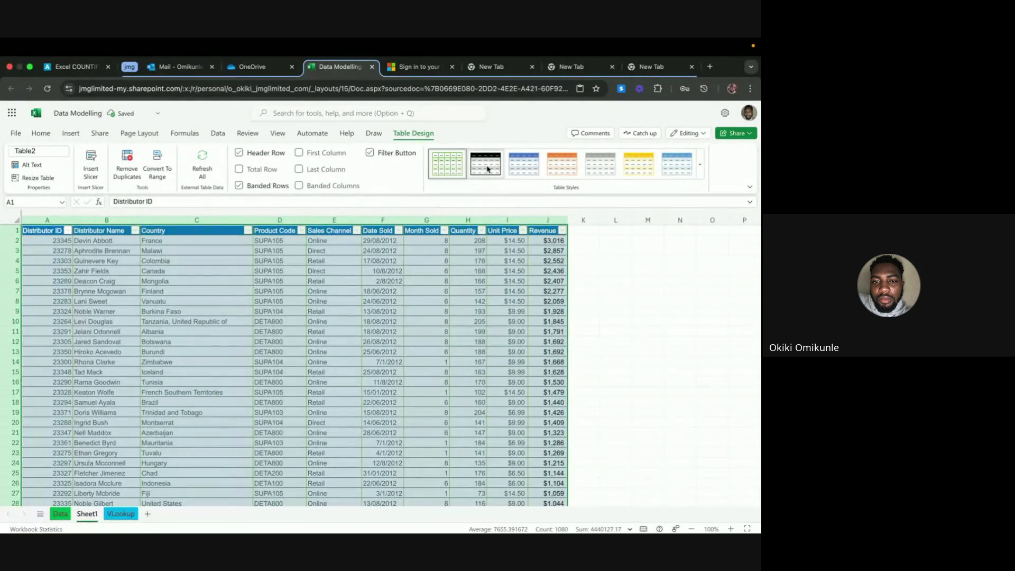
click(531, 168)
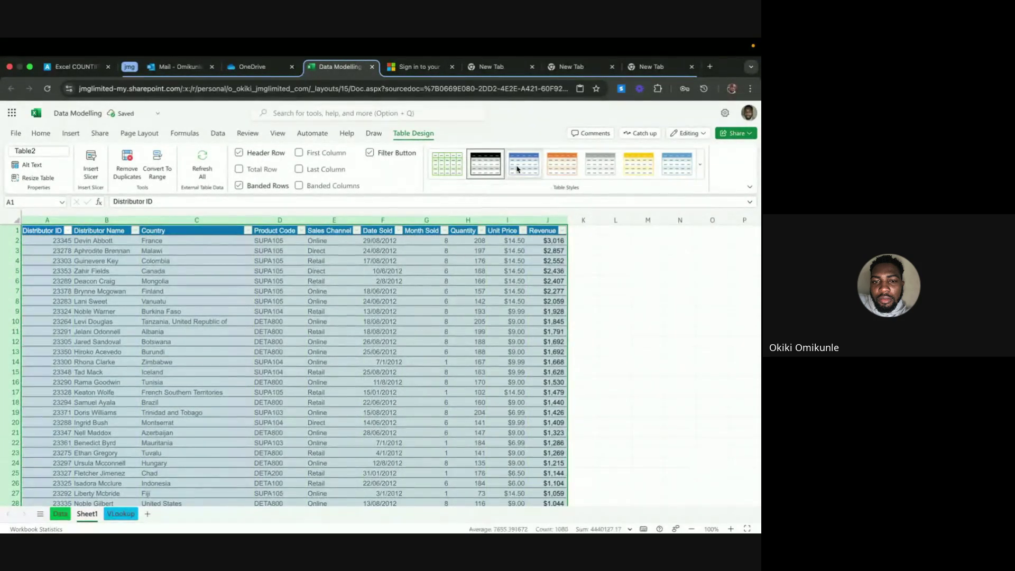
click(553, 169)
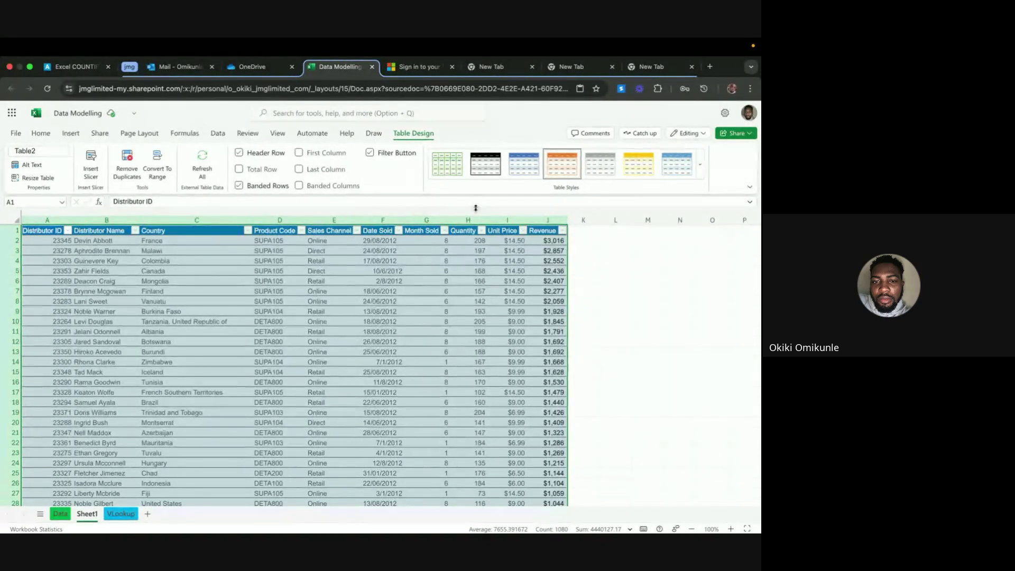
click(634, 165)
click(577, 244)
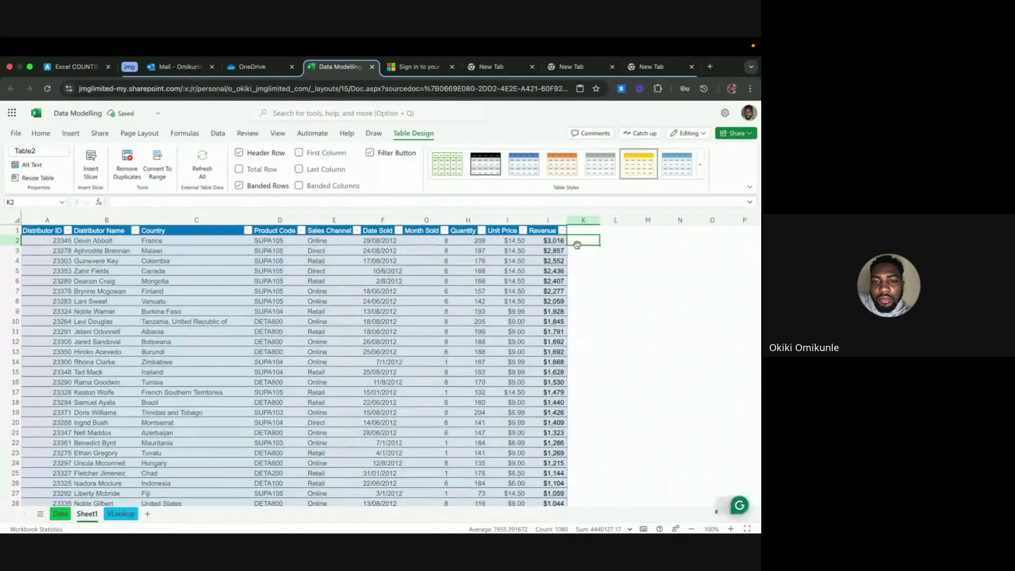
click(497, 282)
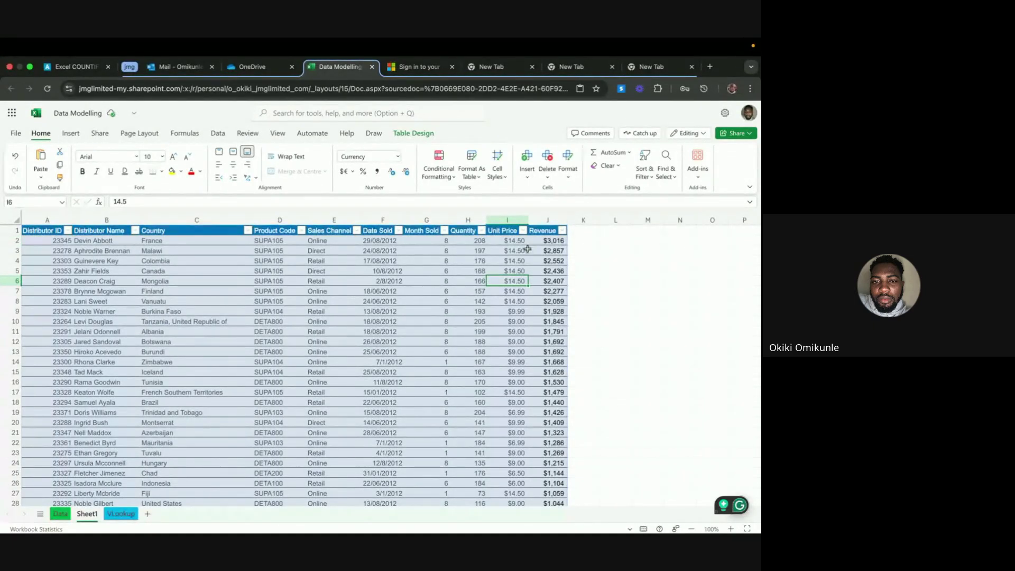
Browse the full table style gallery and close it without changing the style
click(418, 135)
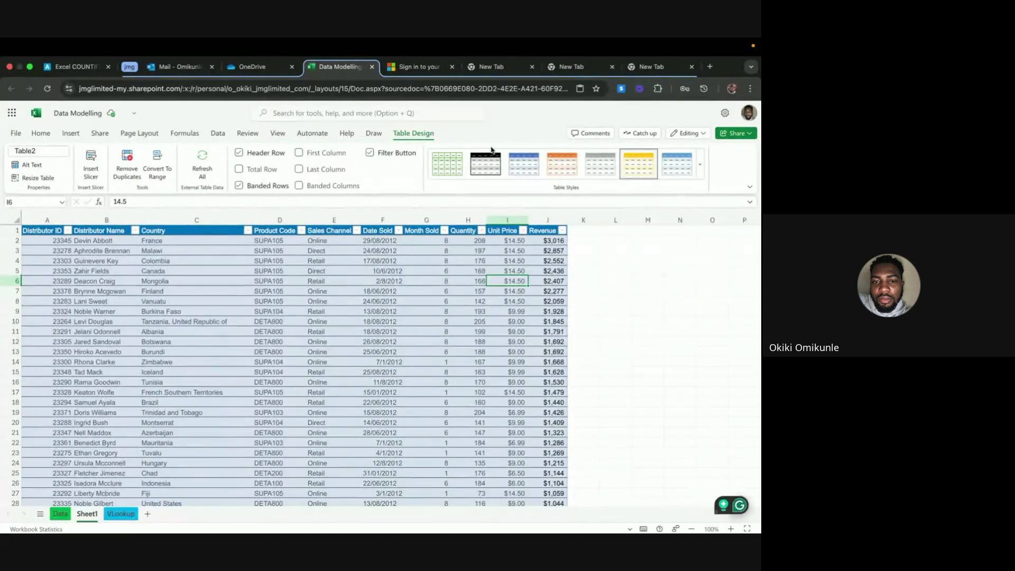
click(699, 171)
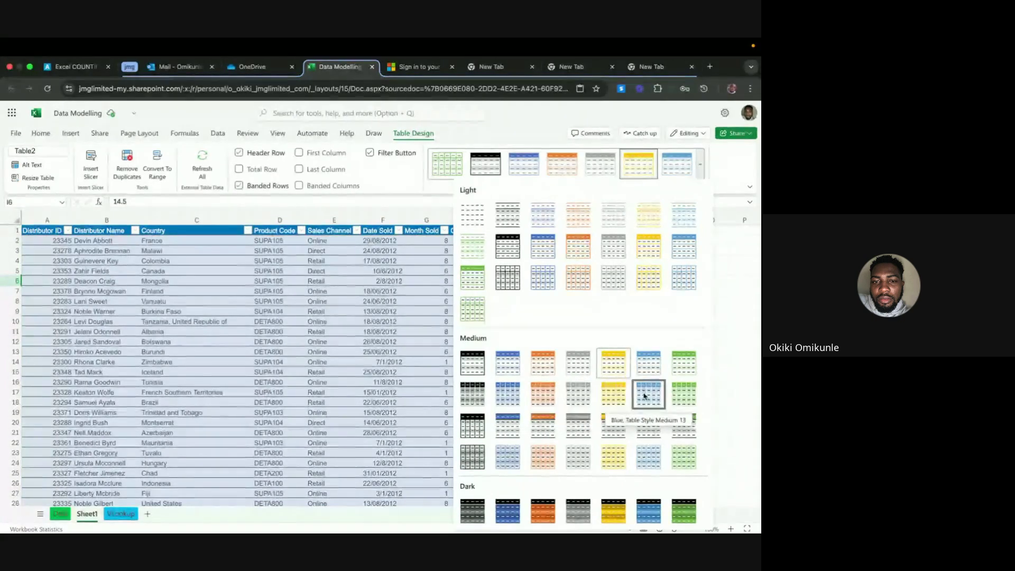
scroll(645, 394, down, 1)
scroll(644, 396, up, 1)
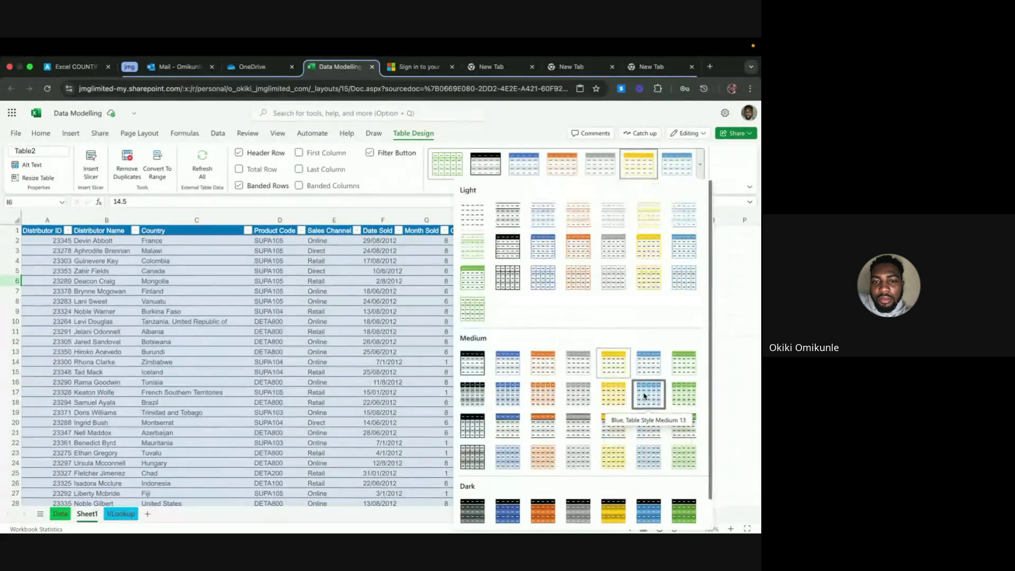
click(736, 334)
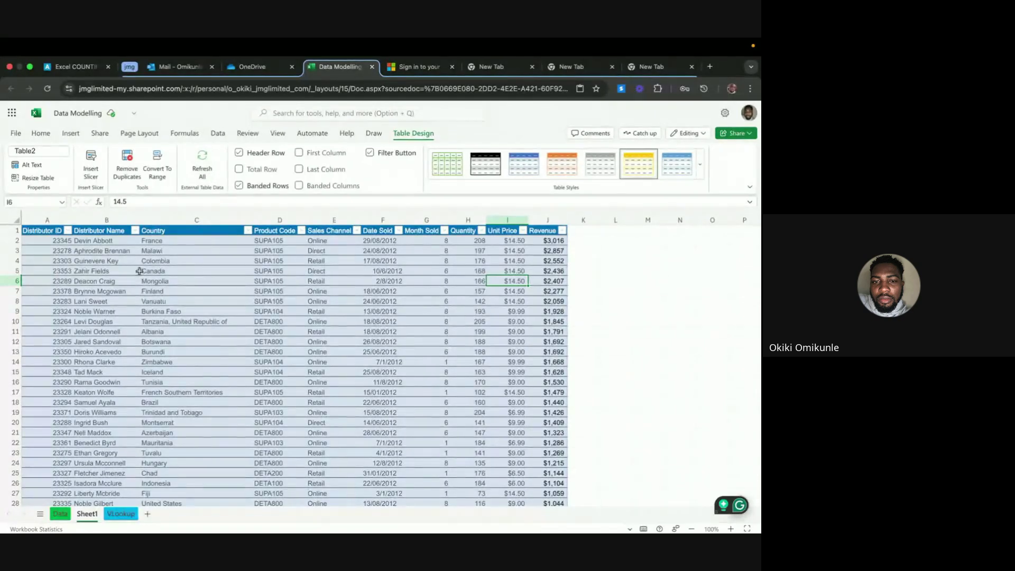
click(45, 243)
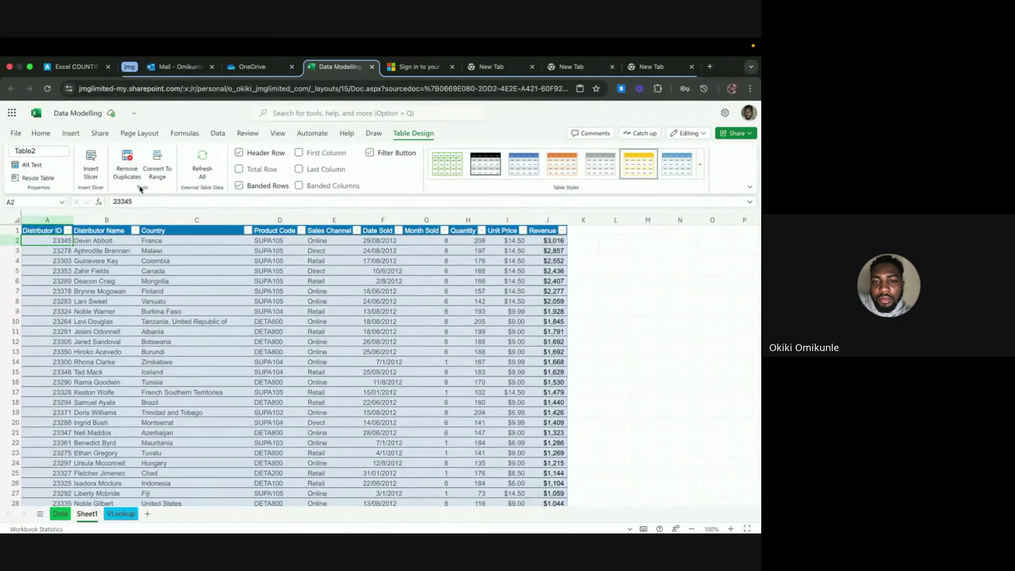
click(128, 158)
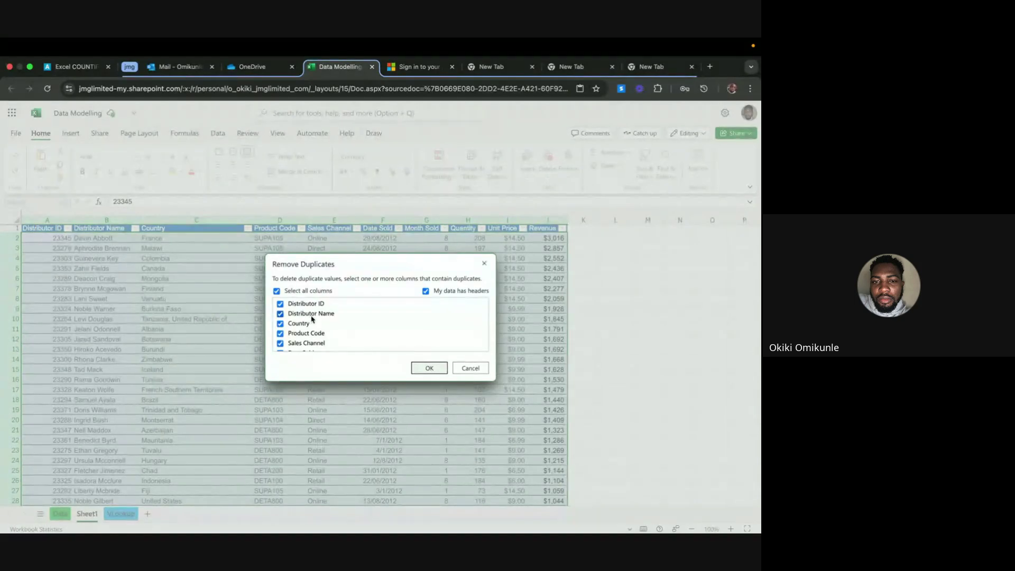
scroll(309, 315, down, 3)
scroll(303, 316, up, 3)
click(429, 368)
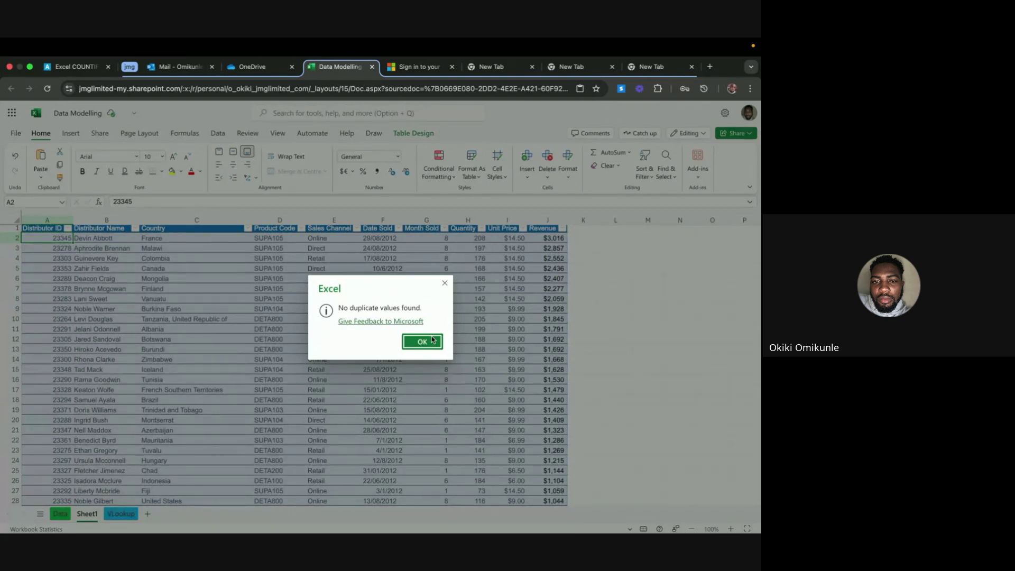
click(432, 340)
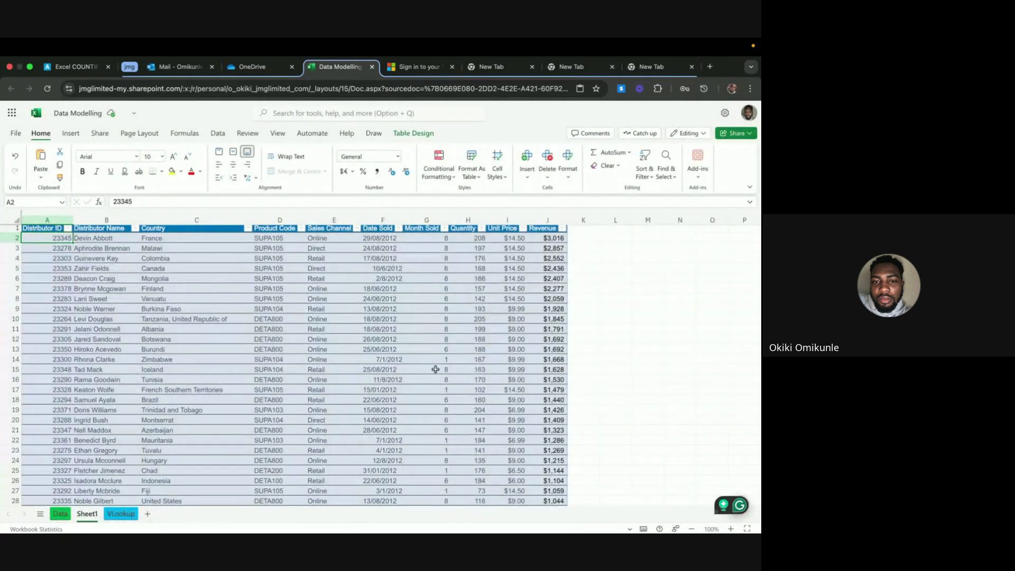
Dismiss the no-duplicates message to reveal the banded sales table on Sheet1
click(457, 331)
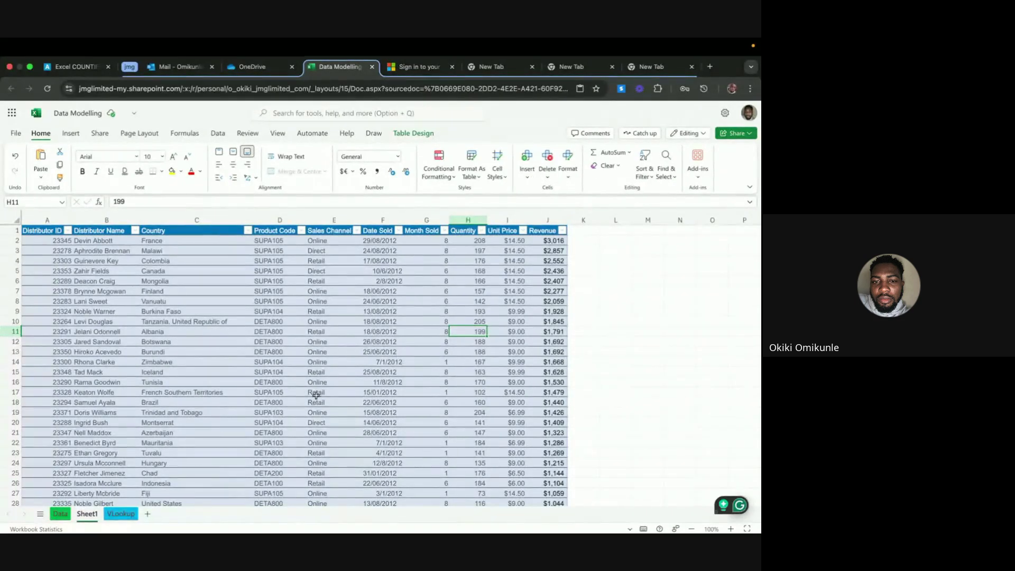
click(379, 261)
click(383, 243)
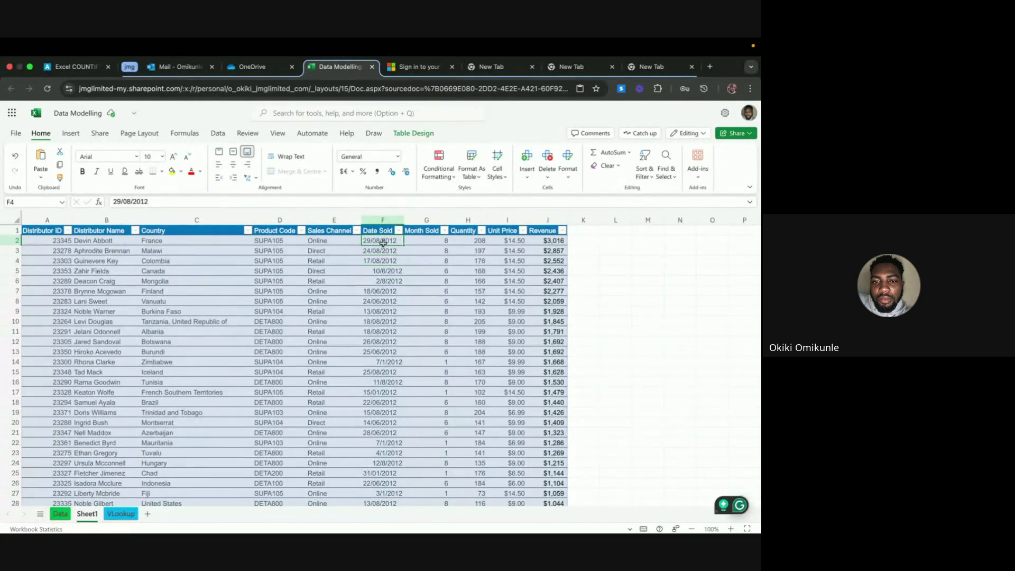
click(383, 279)
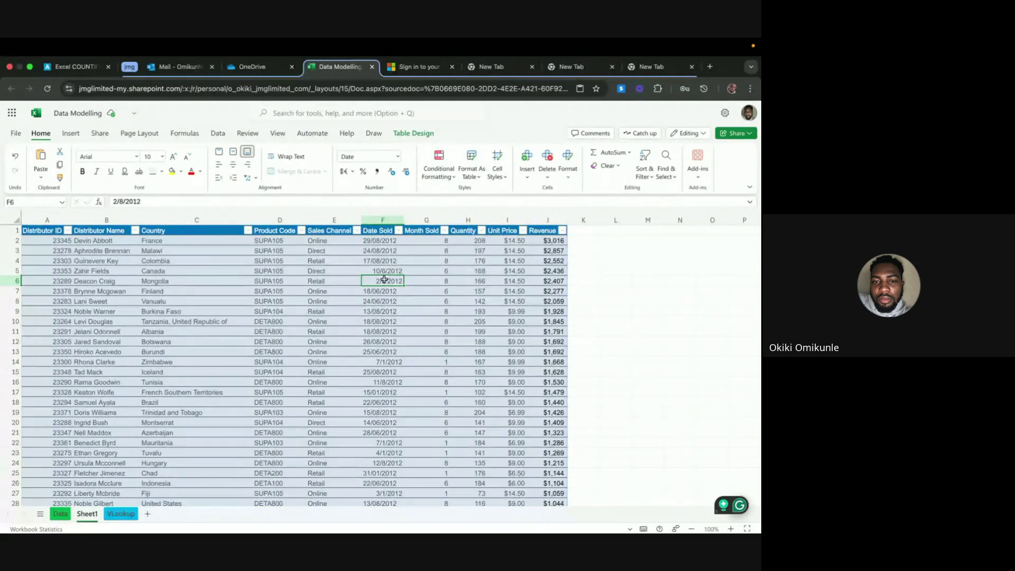
drag(383, 271, 384, 278)
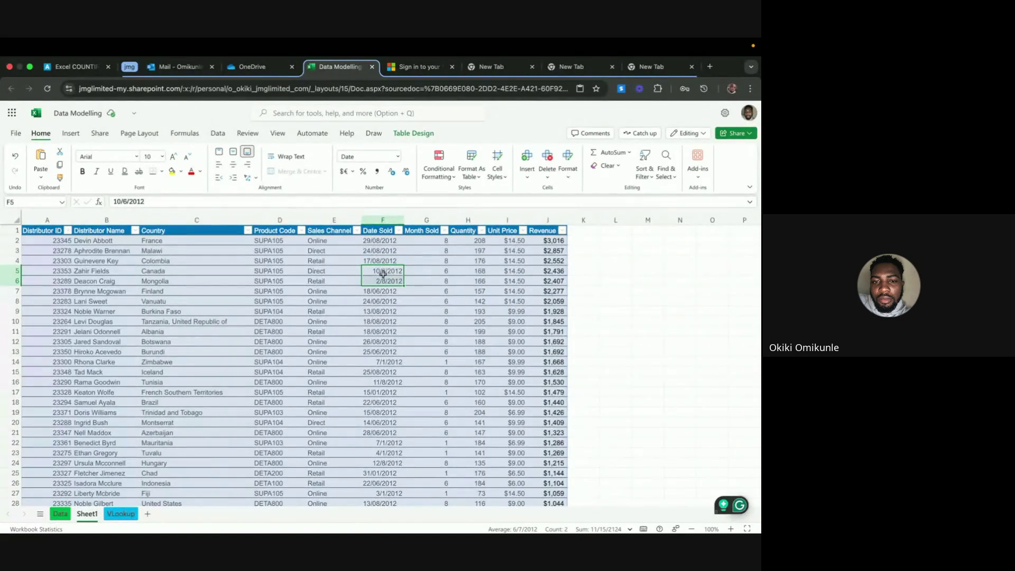
click(384, 300)
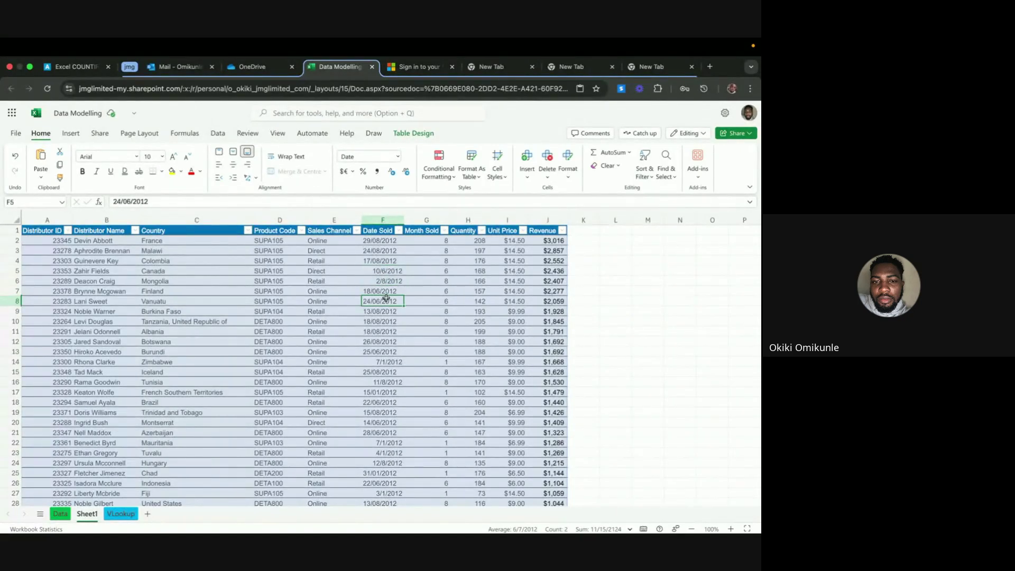
click(381, 269)
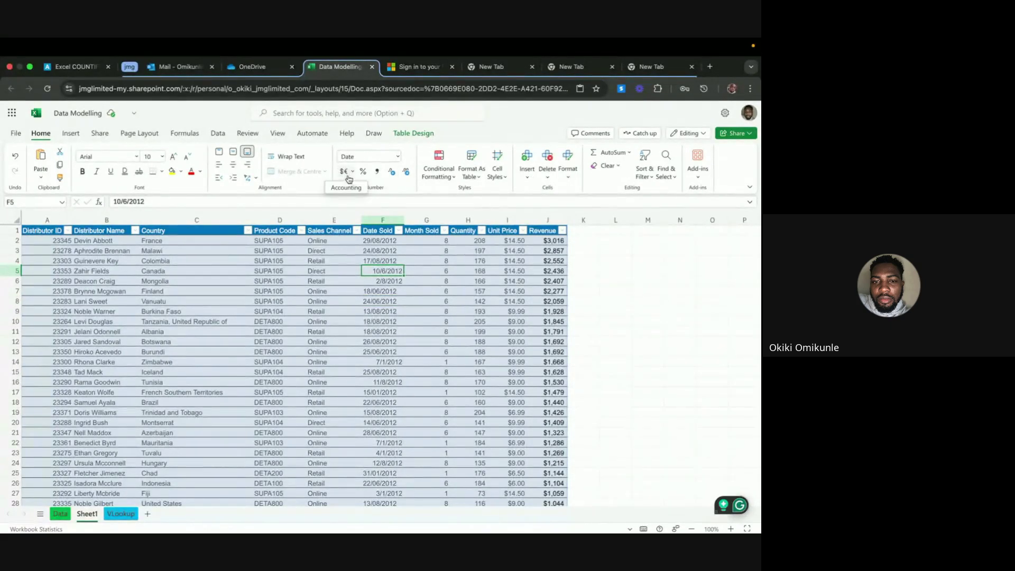
click(379, 261)
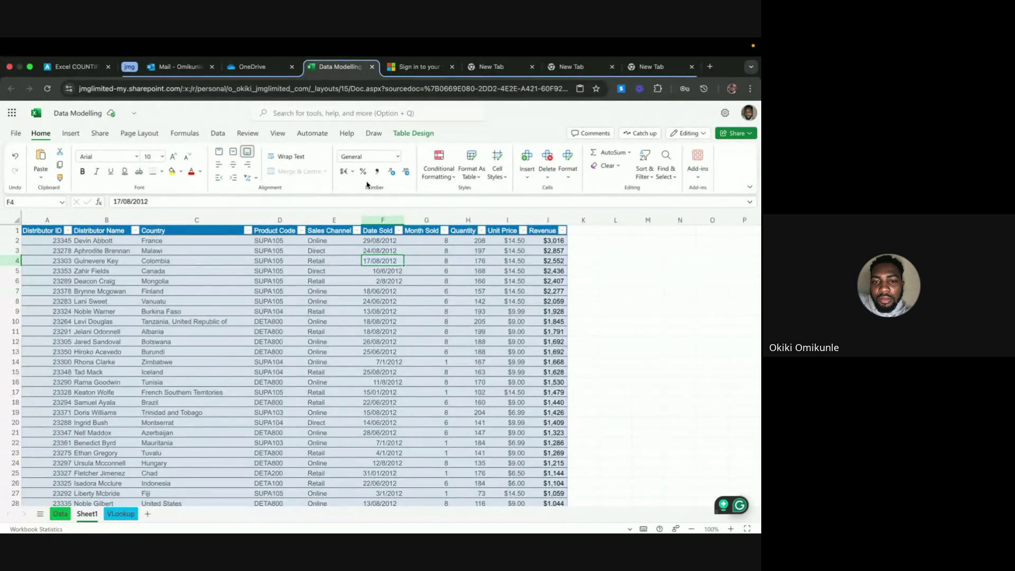
click(384, 241)
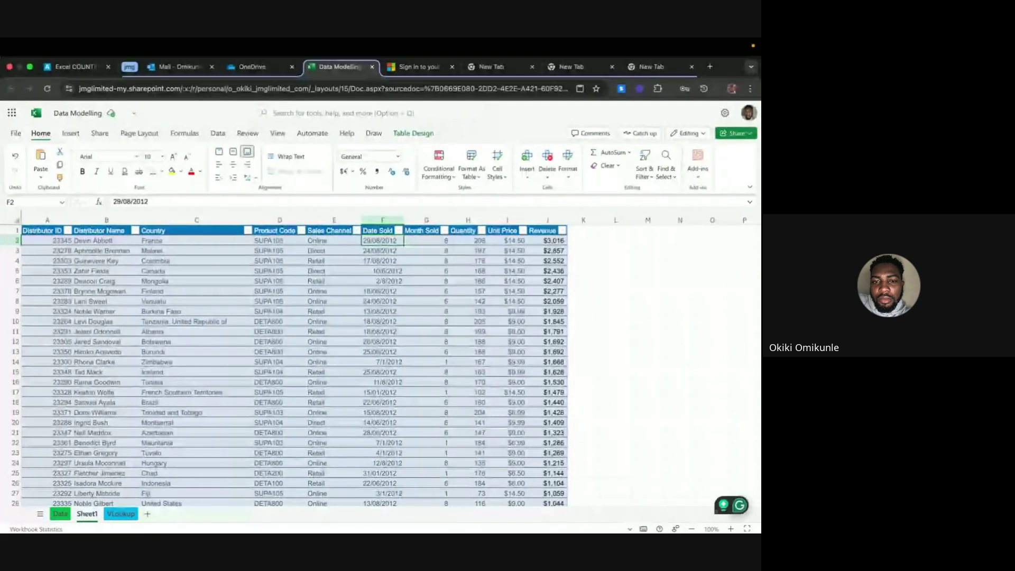
Select the Date Sold values and look at the number format list without changing anything
key(shift+Down)
key(shift+Down)
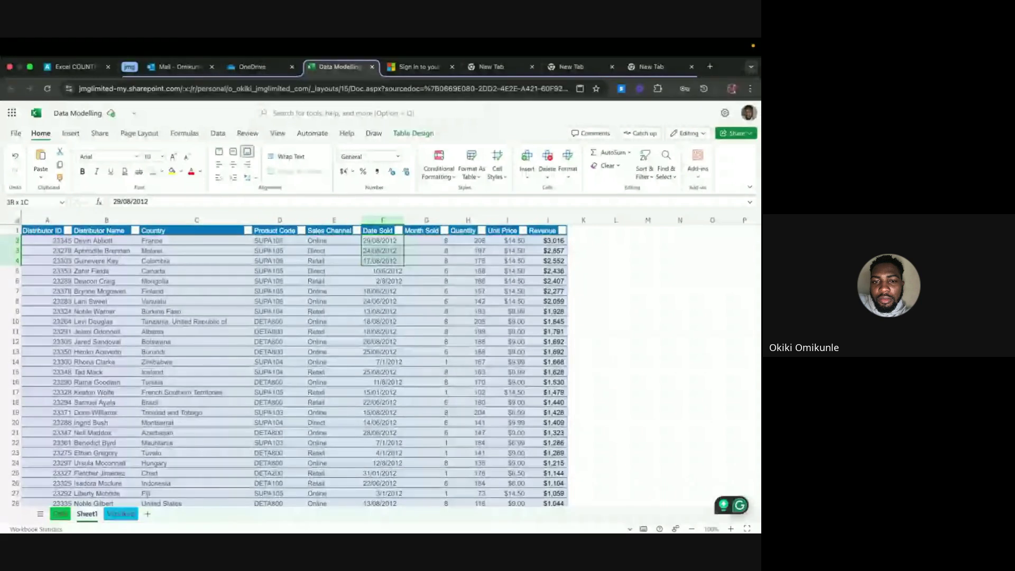
key(ctrl+shift+Down)
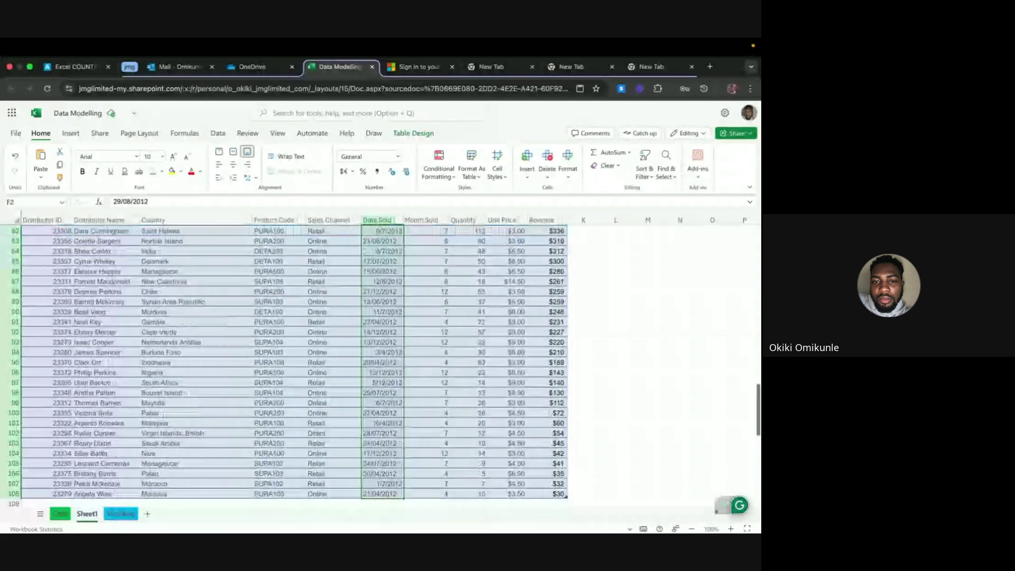
click(397, 156)
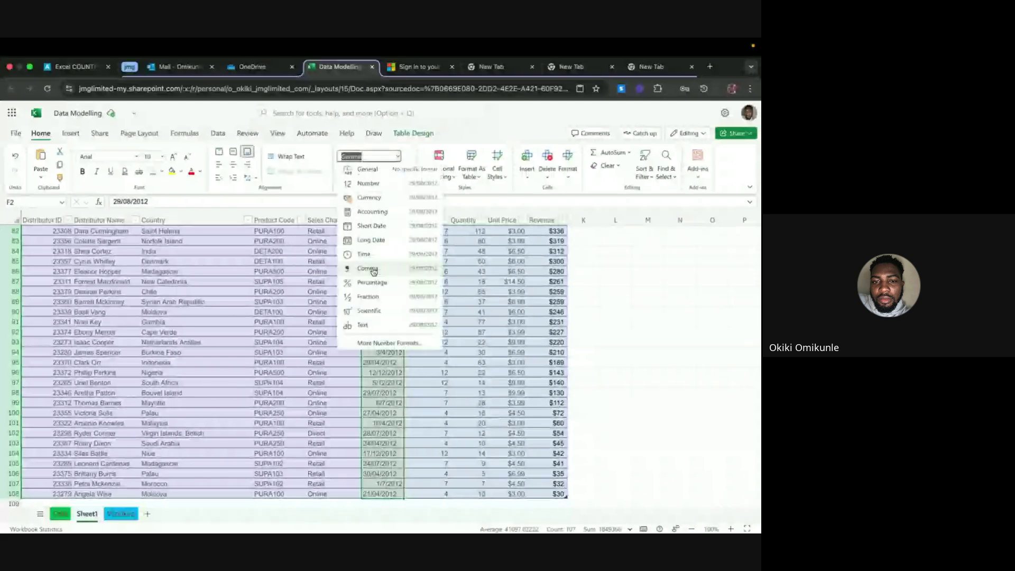
key(Escape)
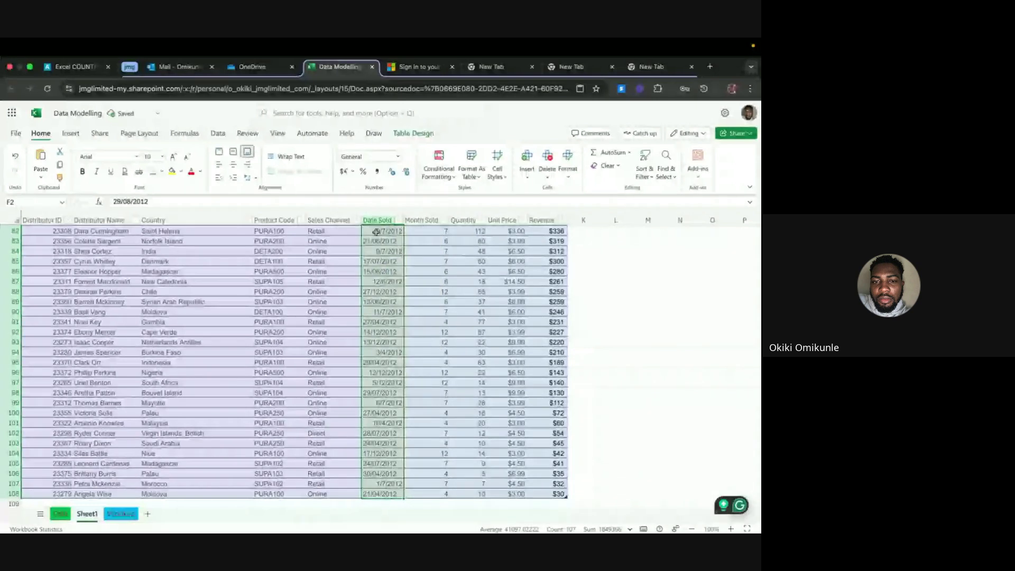
scroll(376, 232, up, 15)
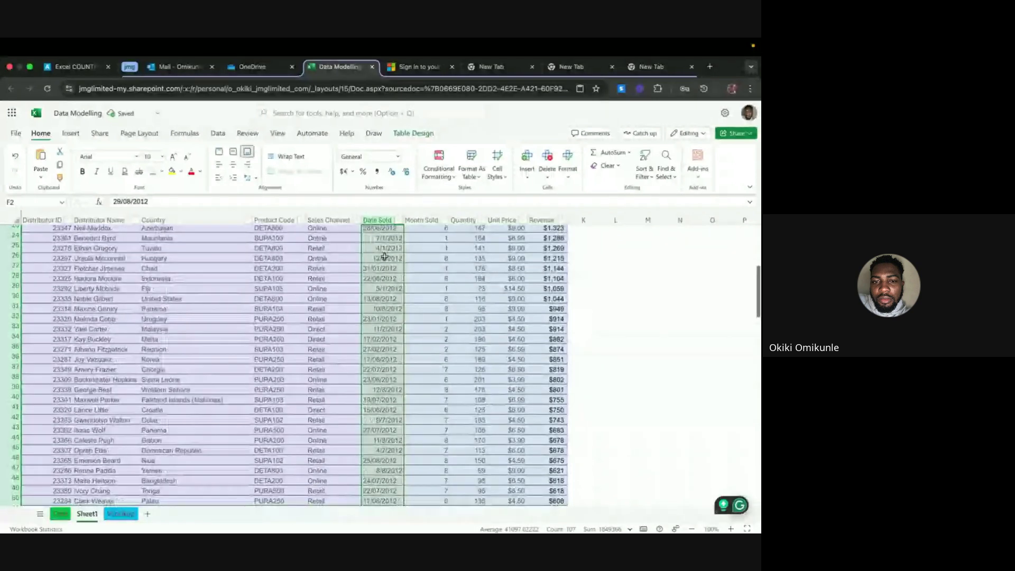
scroll(384, 256, up, 8)
click(385, 258)
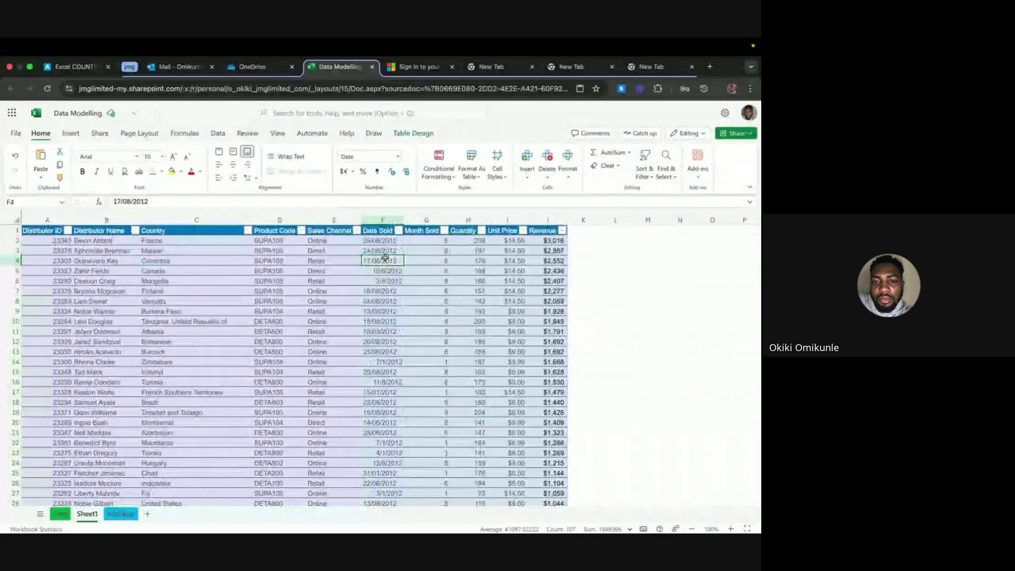
Apply the Short Date format to the whole Date Sold column F
click(383, 219)
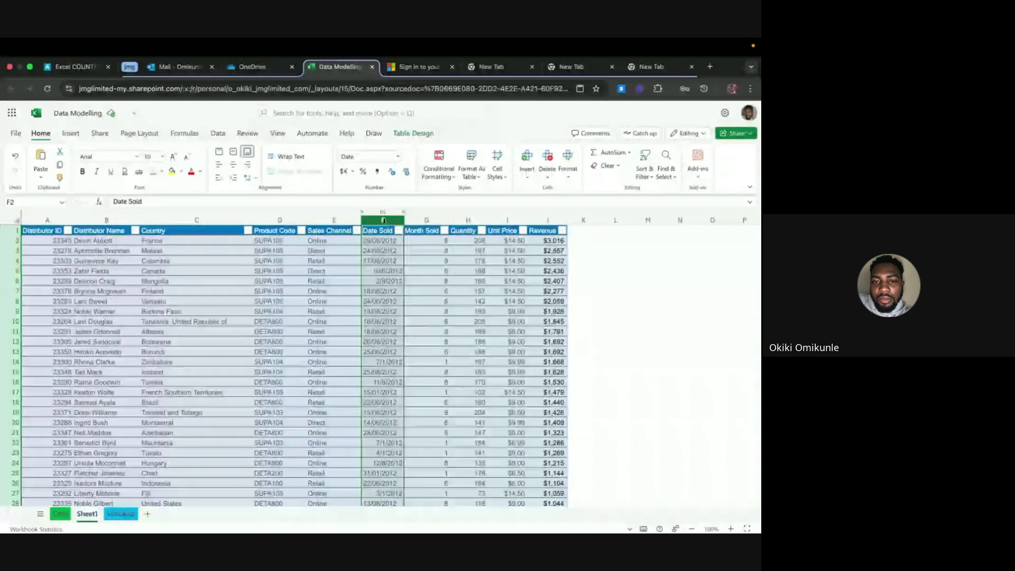
click(399, 156)
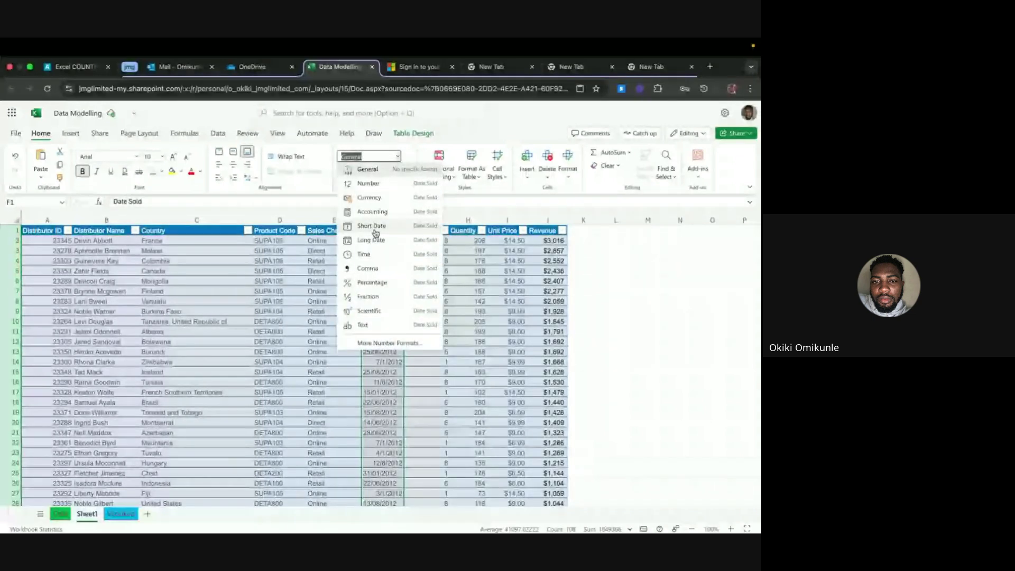
click(375, 230)
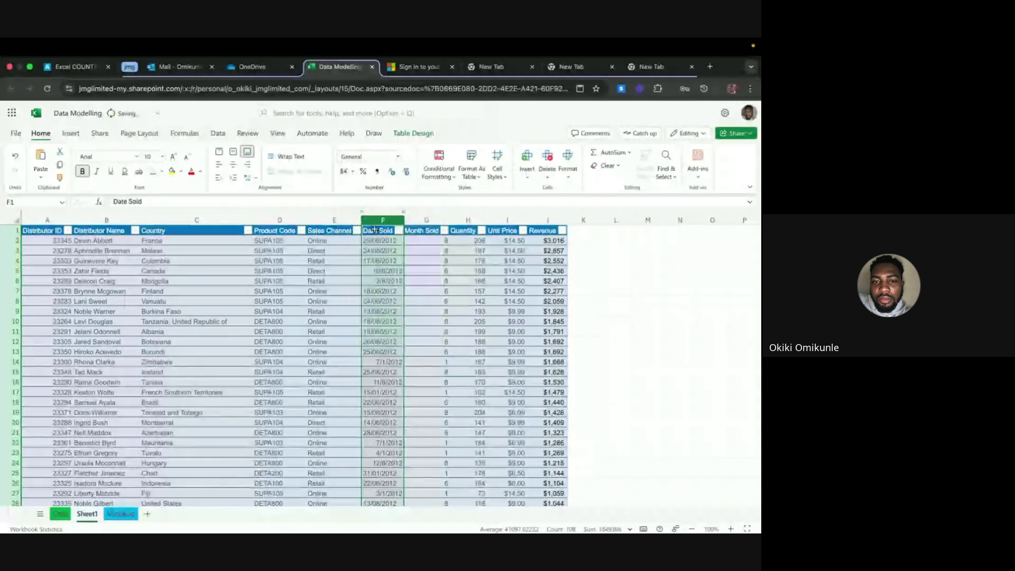
click(380, 280)
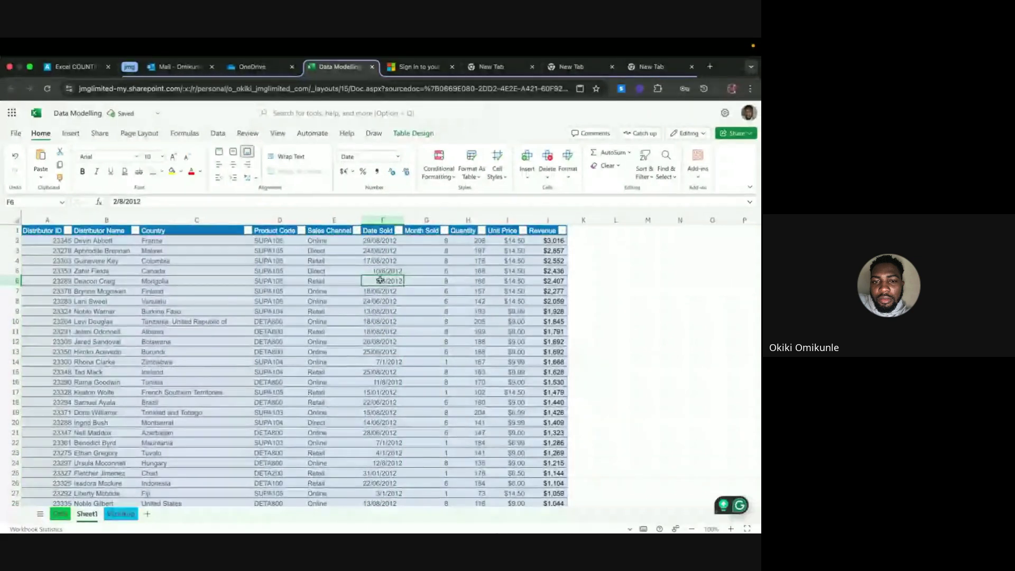
click(396, 240)
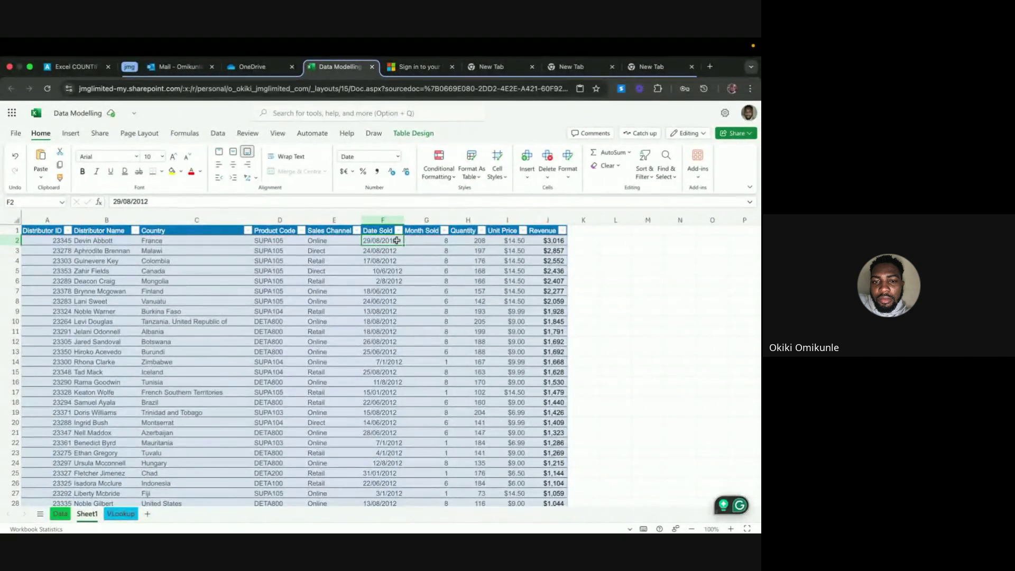
Check the converted dates, then centre the dates in F2:F108
click(377, 252)
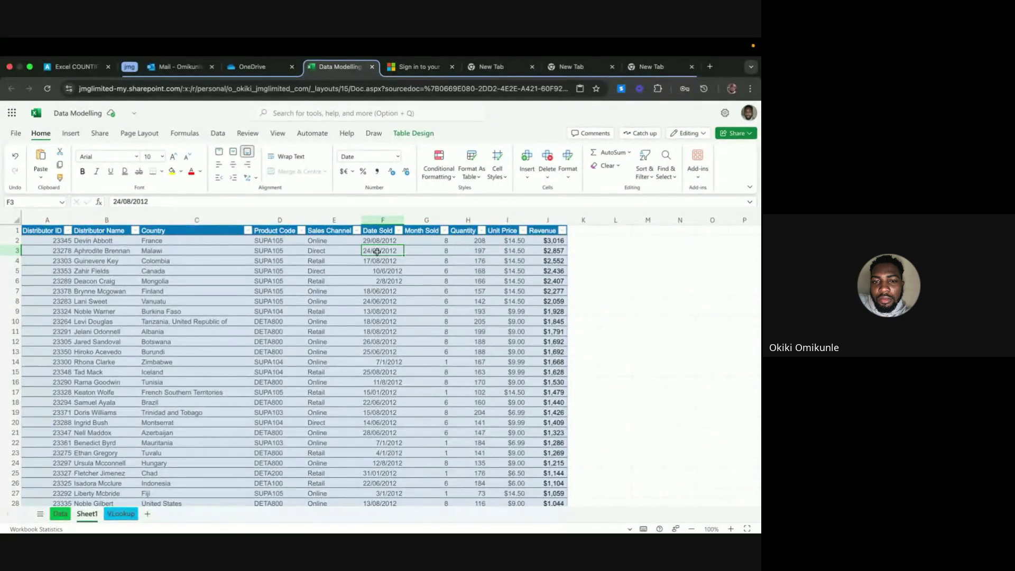
click(378, 261)
click(385, 272)
click(385, 288)
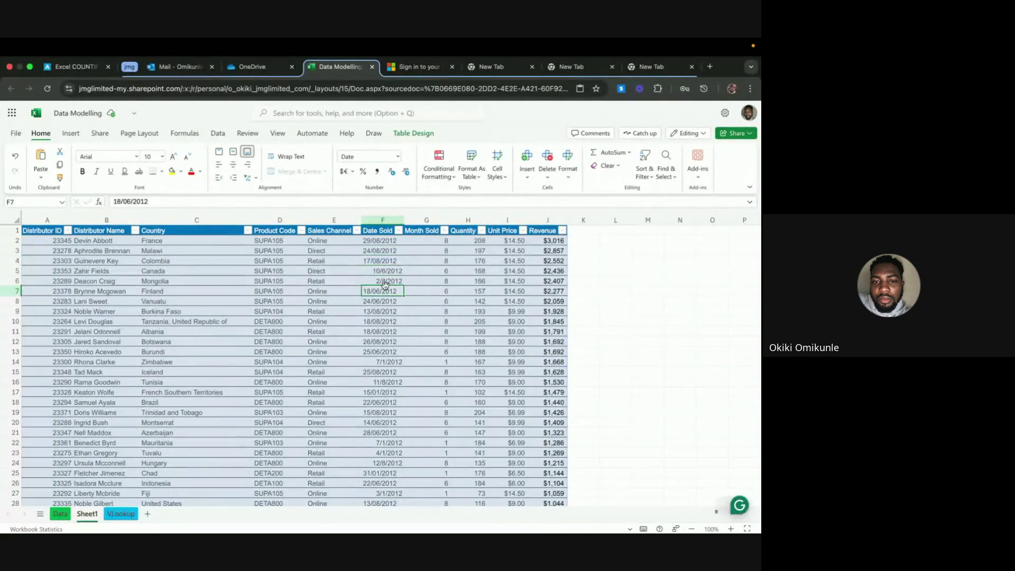
click(382, 240)
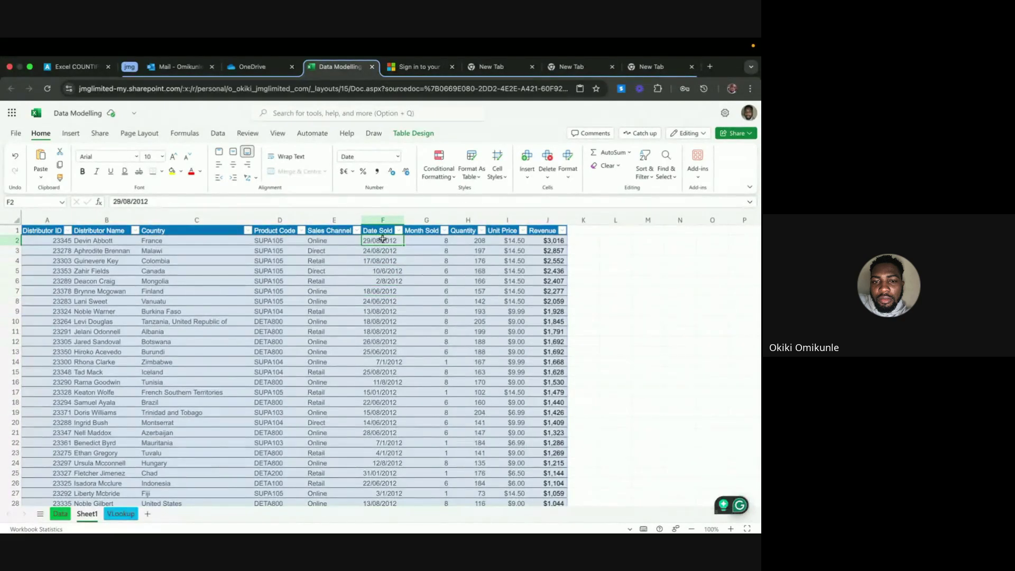
key(ctrl+shift+Down)
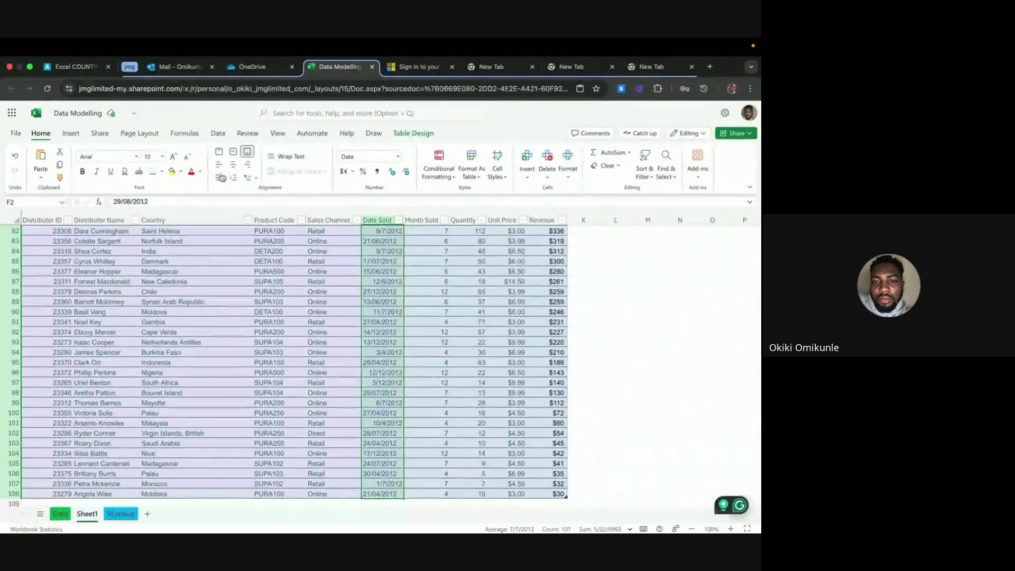
click(233, 165)
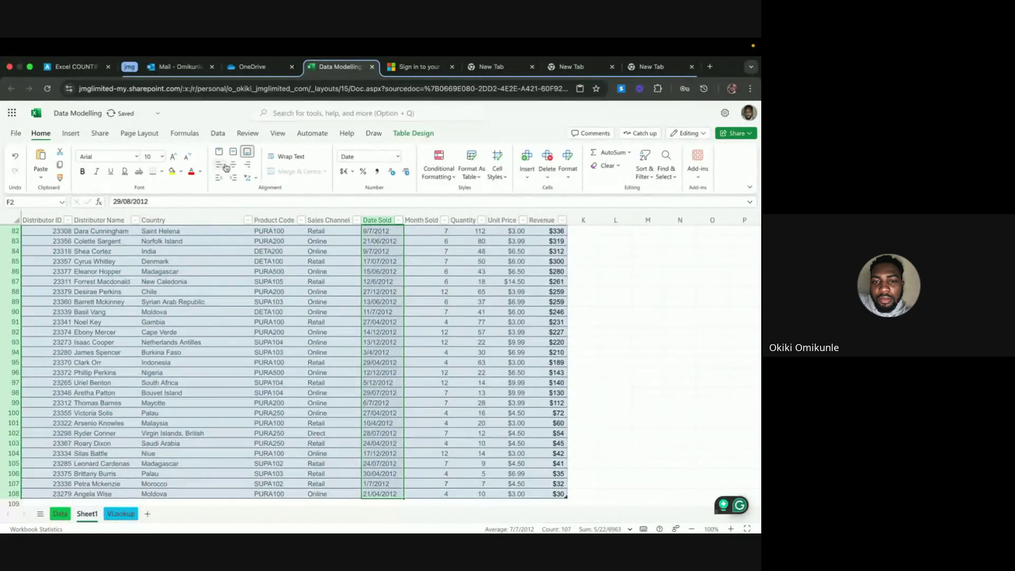
In All formatting options, apply the 14-Mar-2012 date style to the Date Sold column
click(397, 156)
click(365, 342)
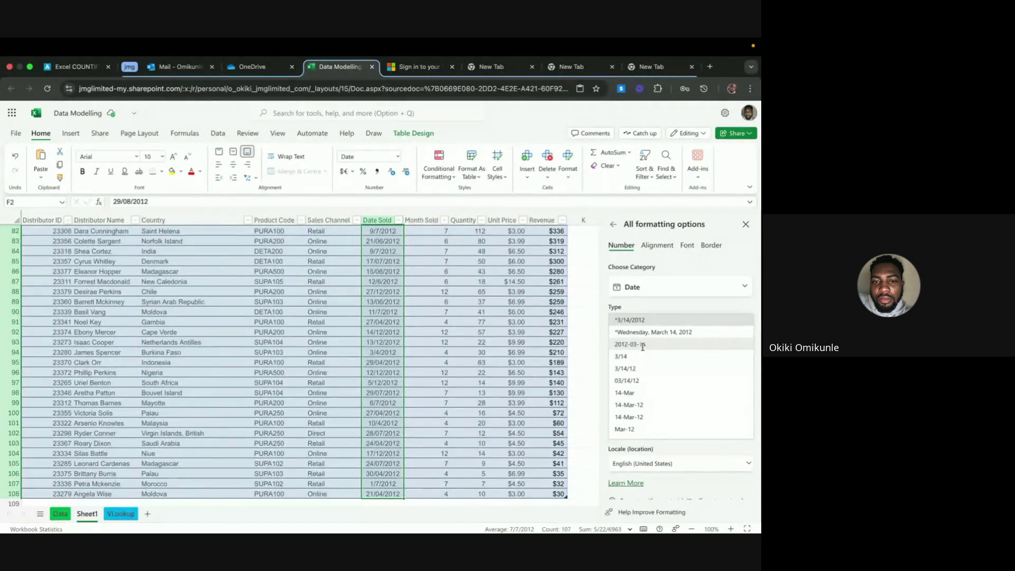
scroll(636, 378, down, 3)
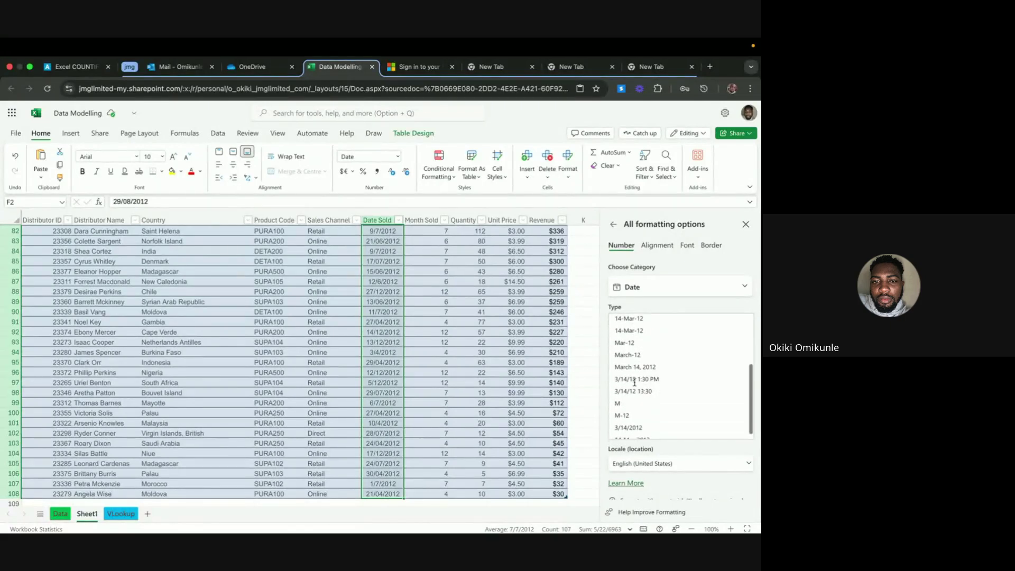
scroll(635, 382, down, 1)
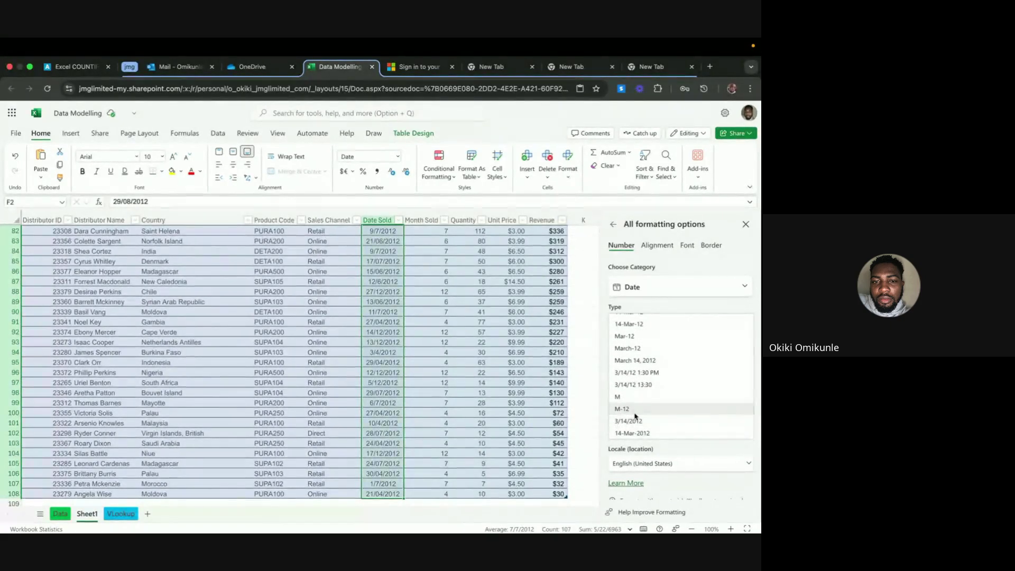
click(632, 433)
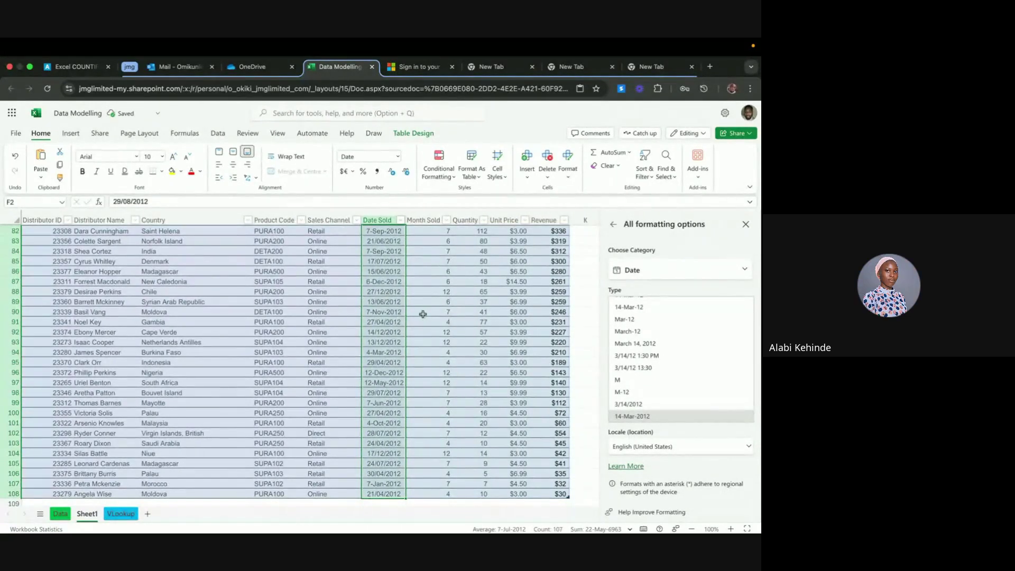
scroll(389, 334, up, 2)
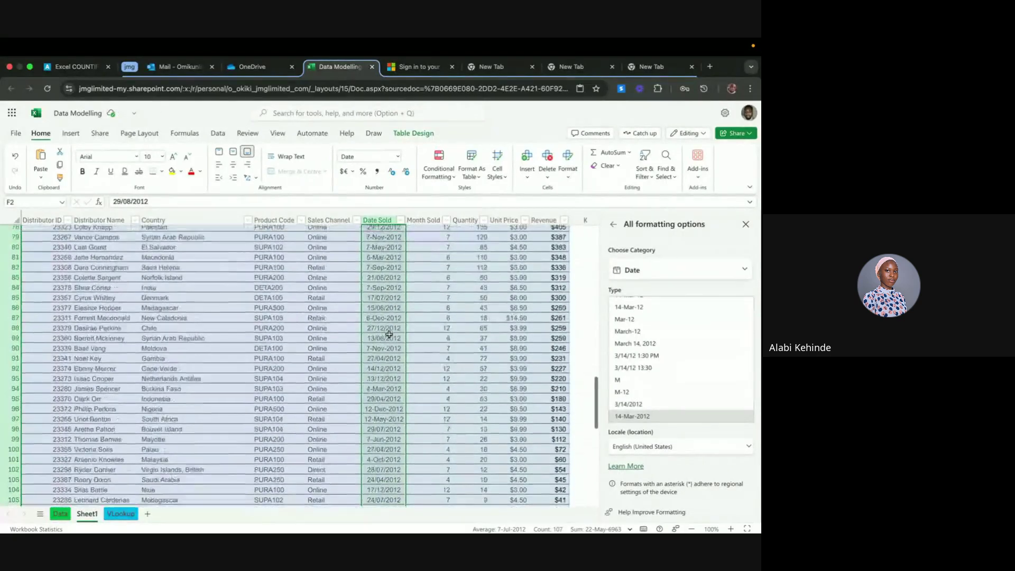
scroll(389, 334, up, 20)
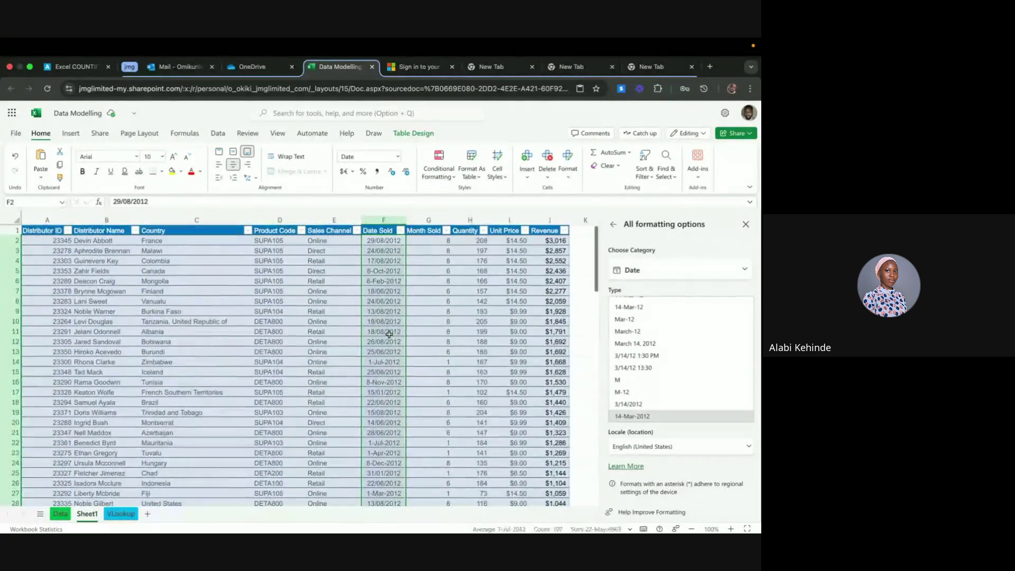
click(389, 289)
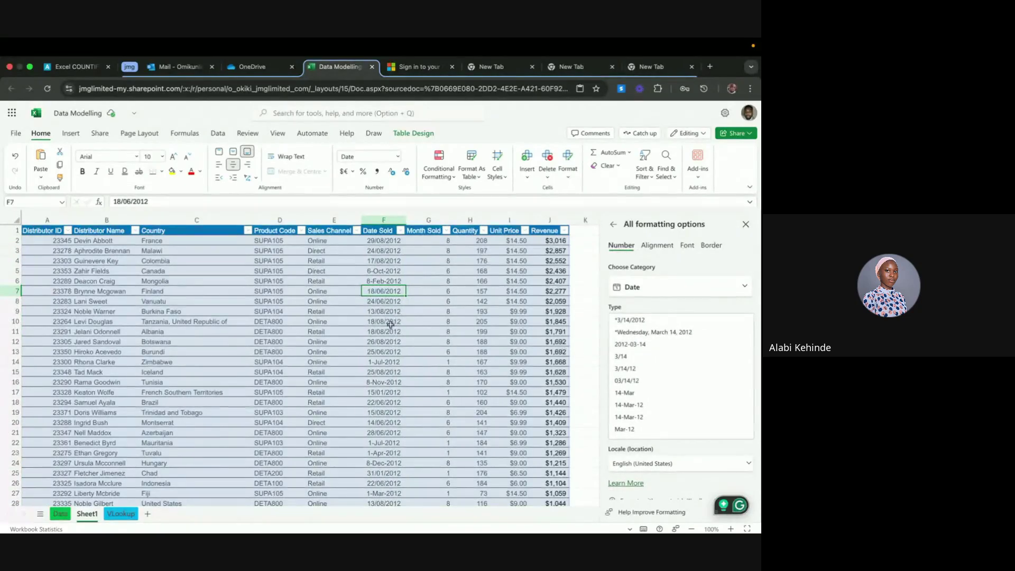
Select F2:F108, apply the *3/14/2012 date type, and close the formatting pane
click(383, 241)
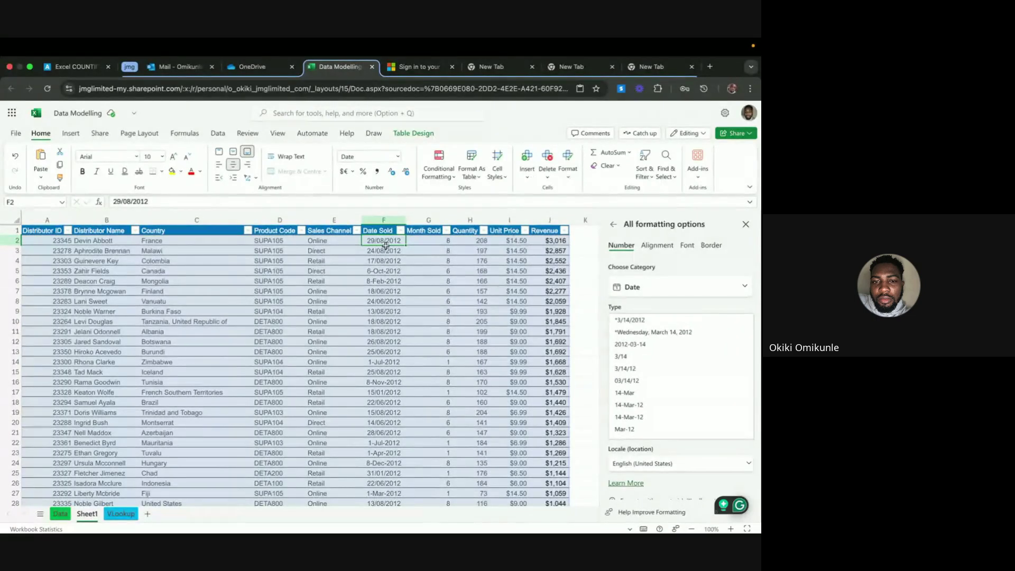
key(ctrl+shift+Down)
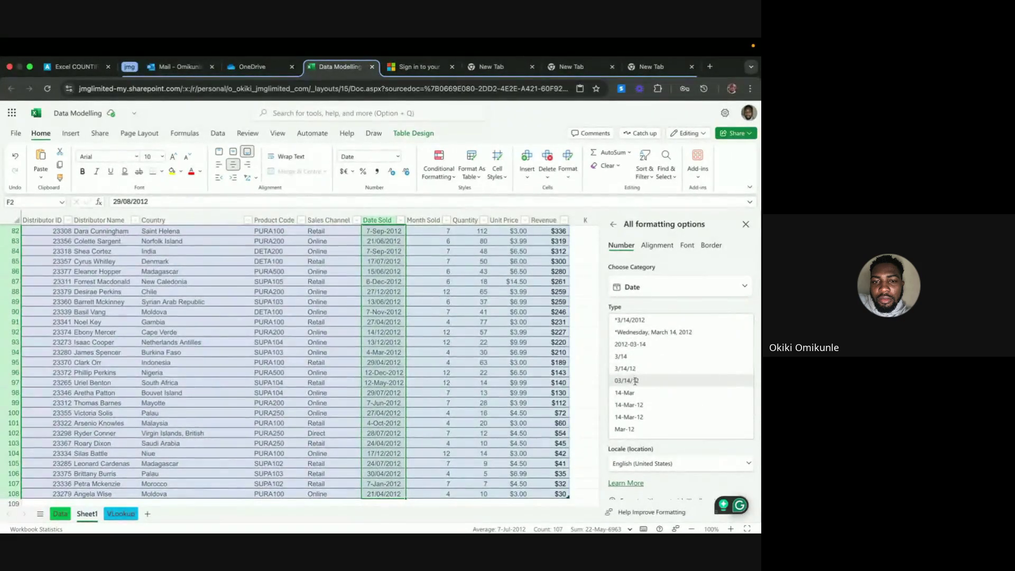
click(644, 319)
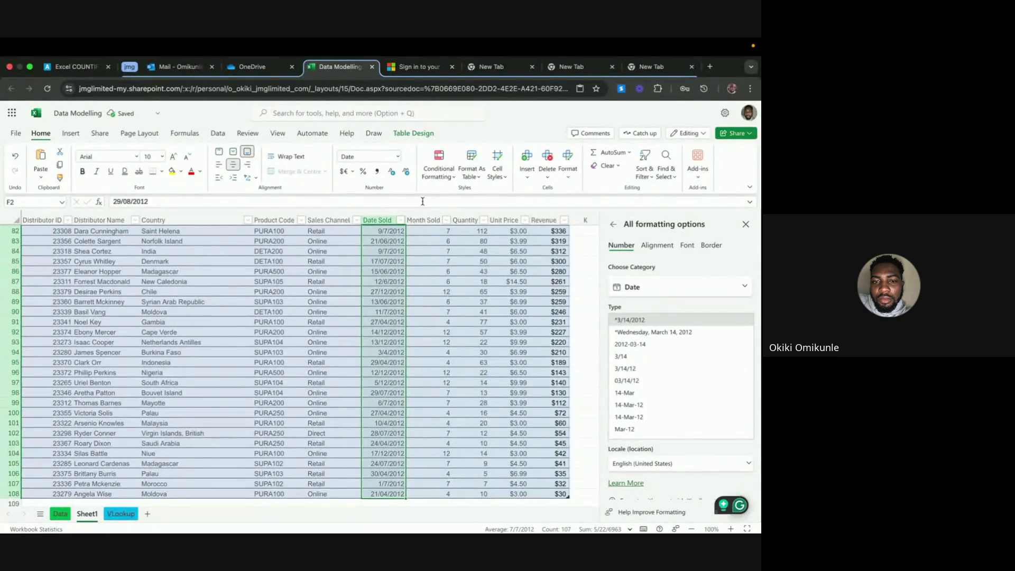
click(429, 270)
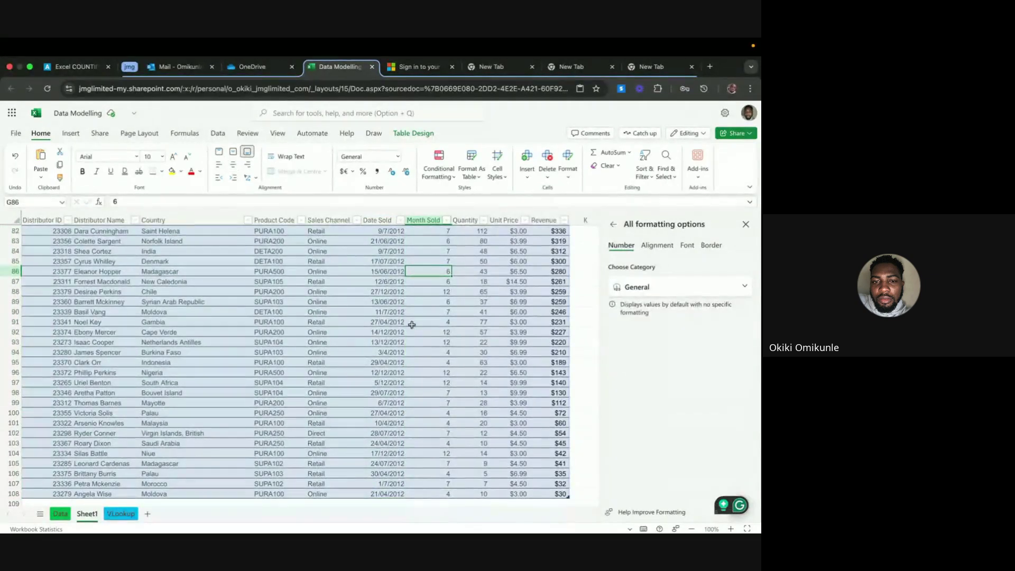
scroll(411, 324, up, 20)
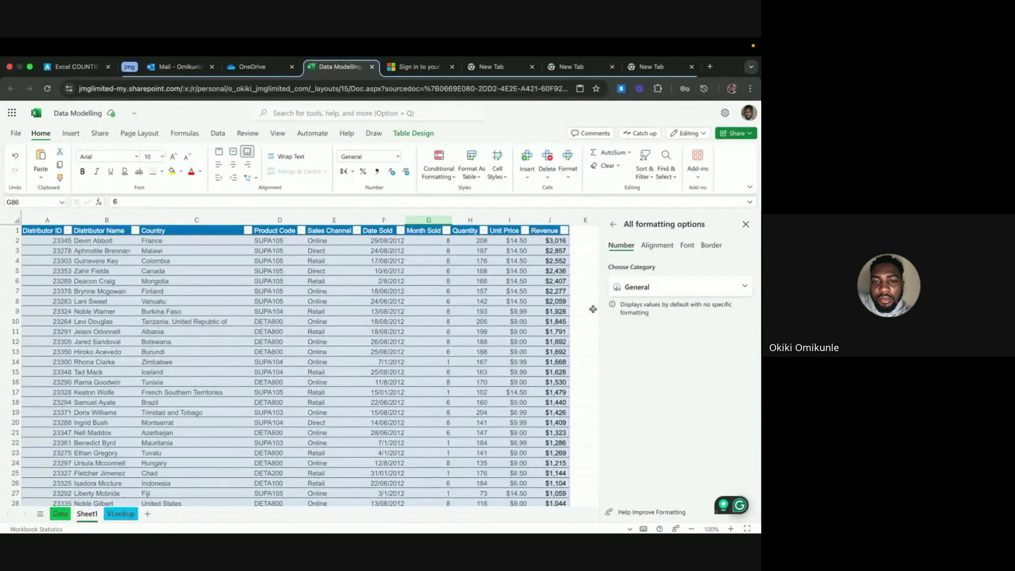
click(745, 225)
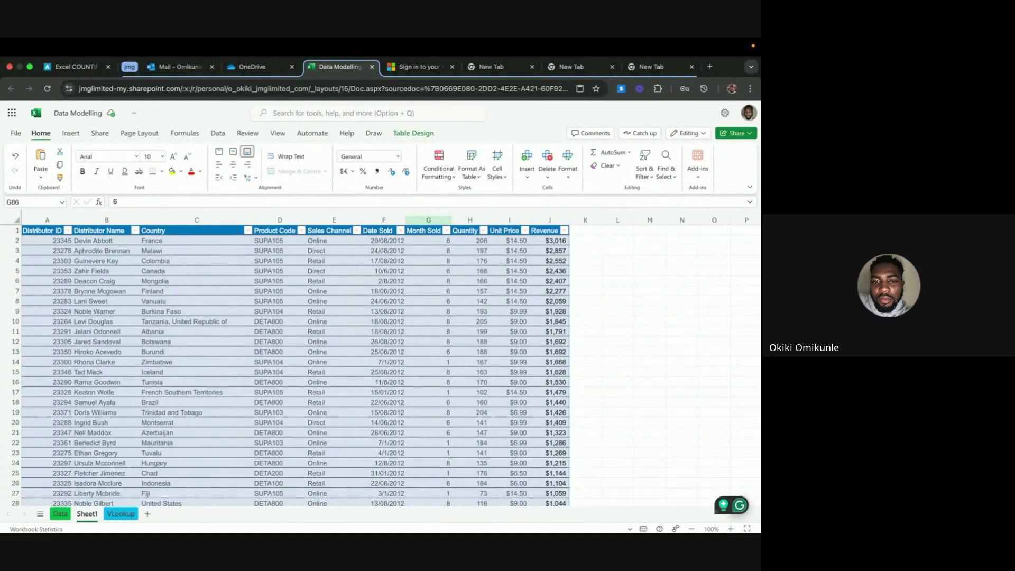
key(super+Tab)
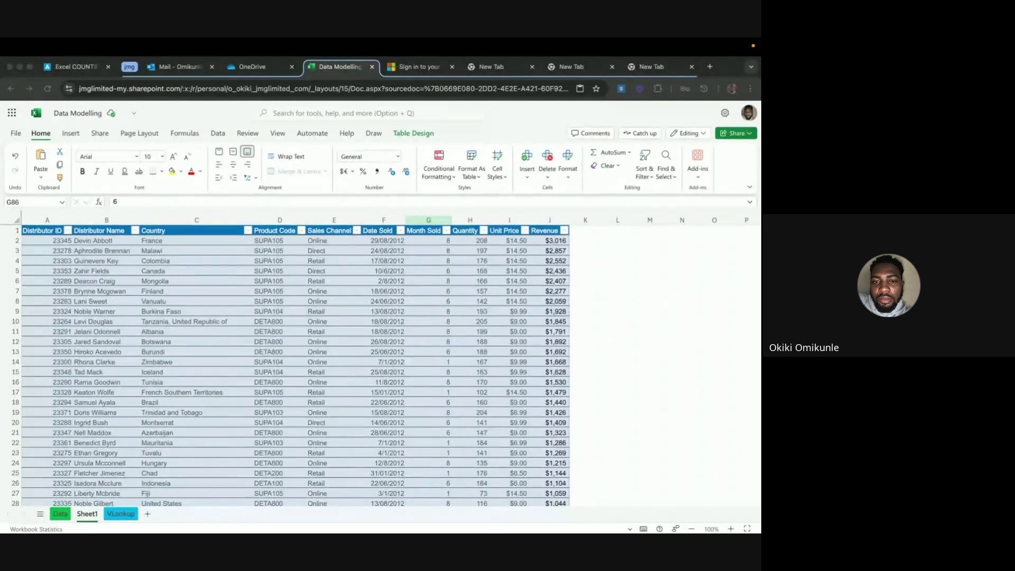
Add Sheet2, paste the sales table at A1, and widen column F to show dates like 29/08/2012
click(150, 514)
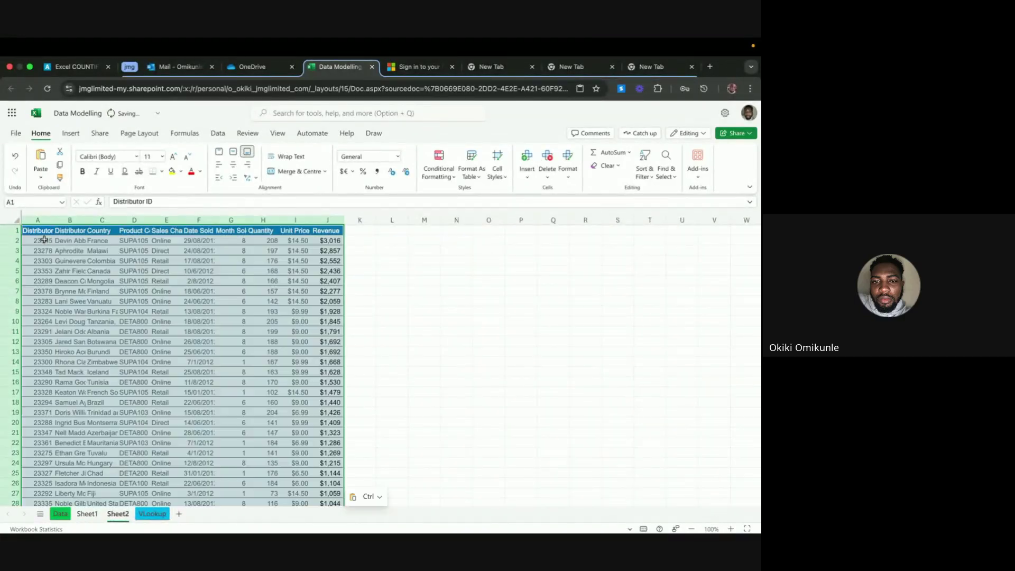
key(super+v)
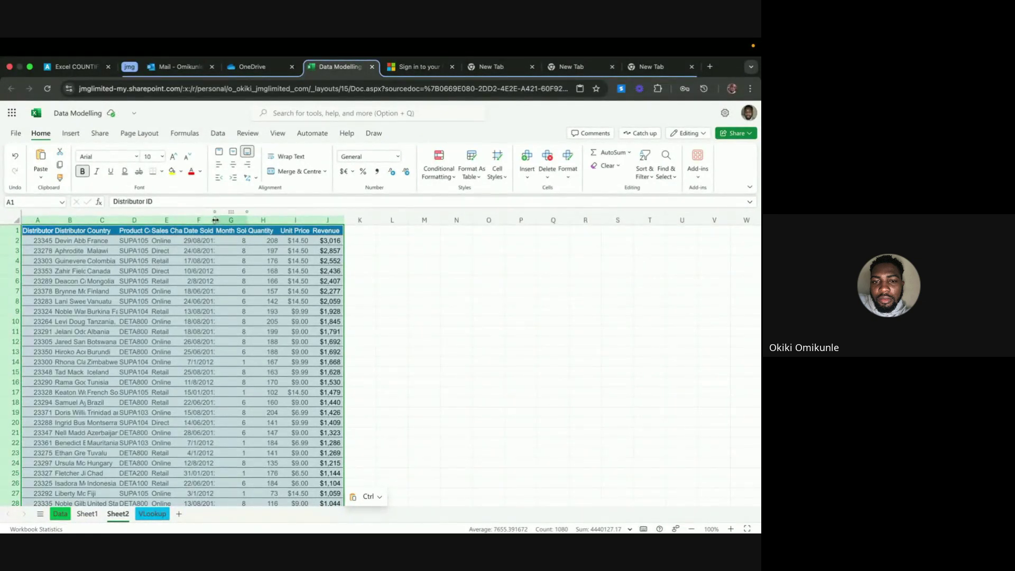
drag(215, 220, 222, 243)
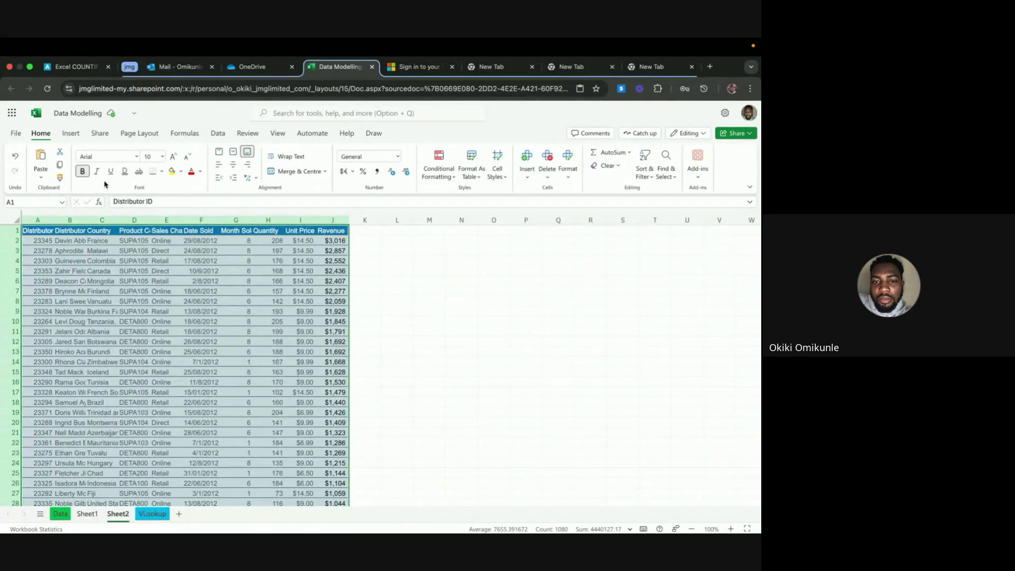
click(15, 132)
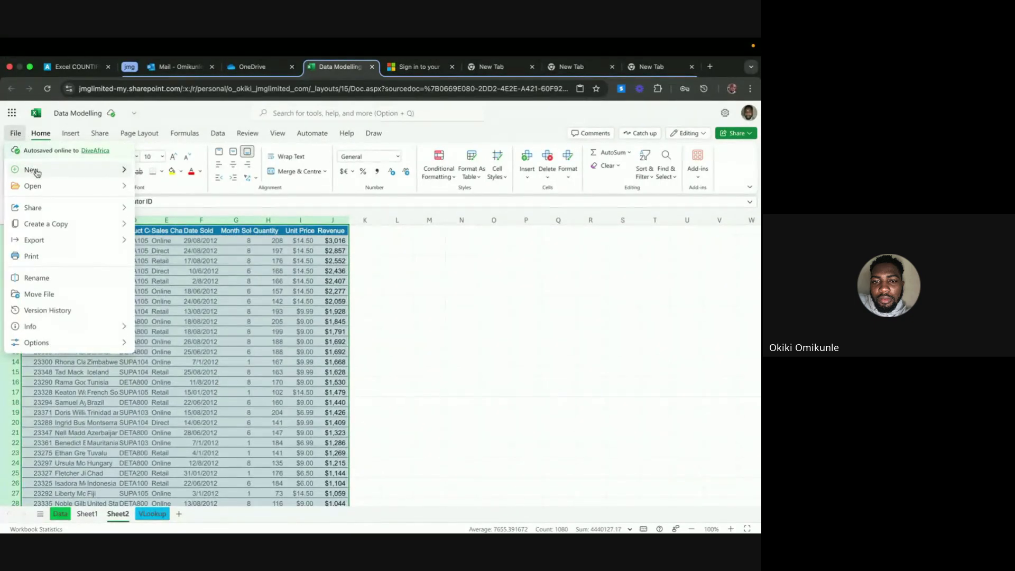
mouse_move(44, 169)
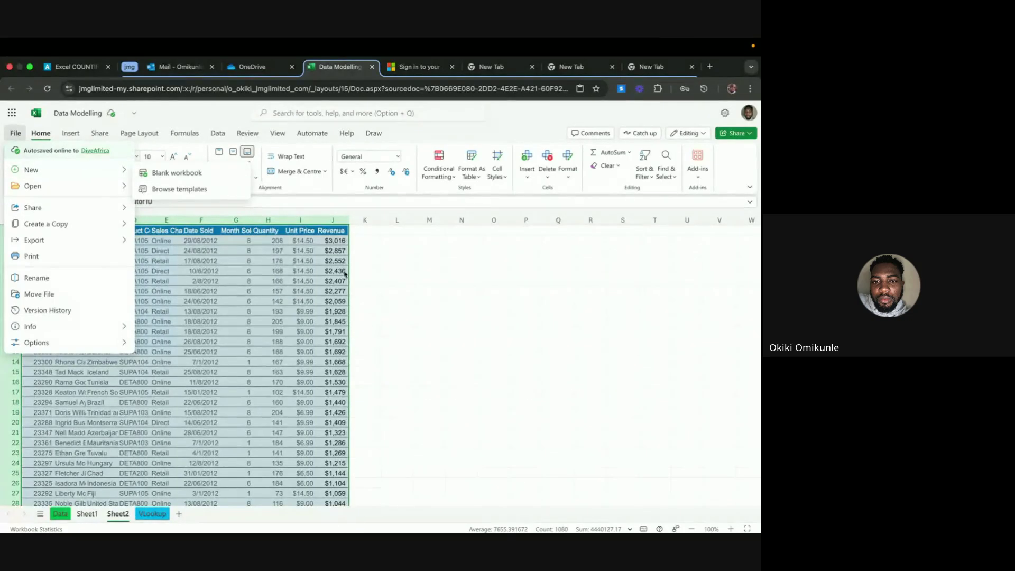
click(407, 333)
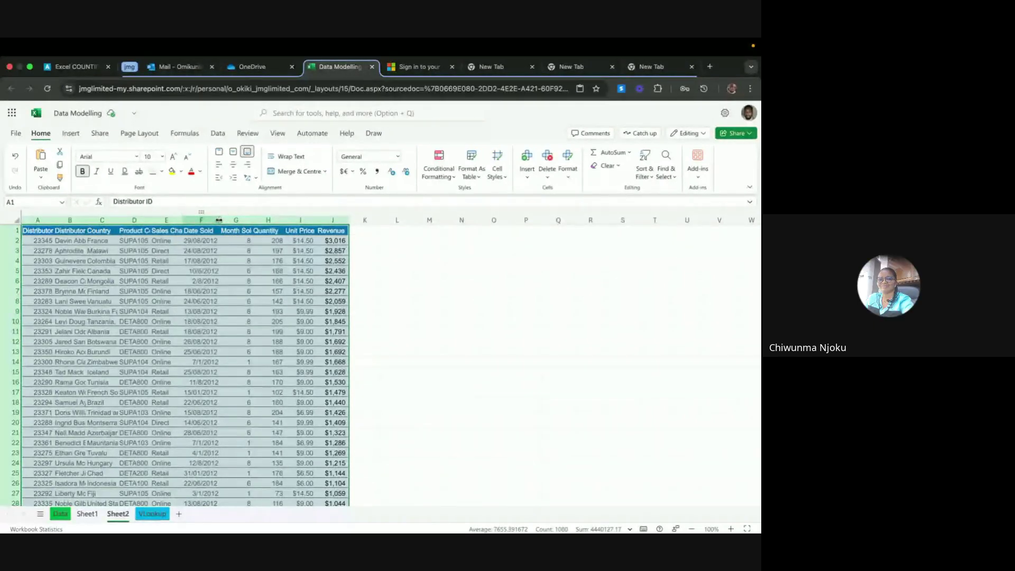
click(219, 220)
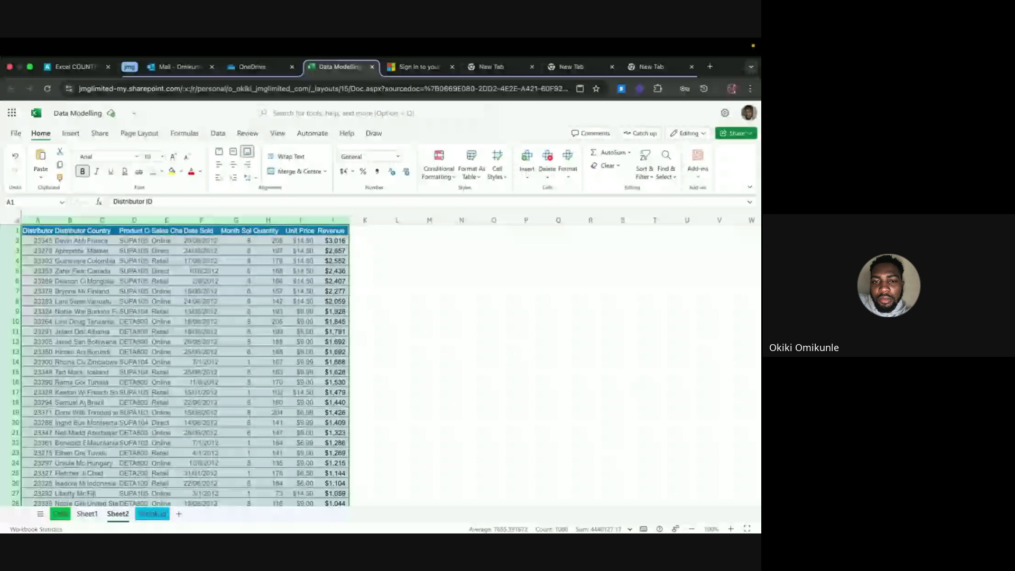
Add a blank Sheet3, then delete it and confirm the deletion
click(179, 514)
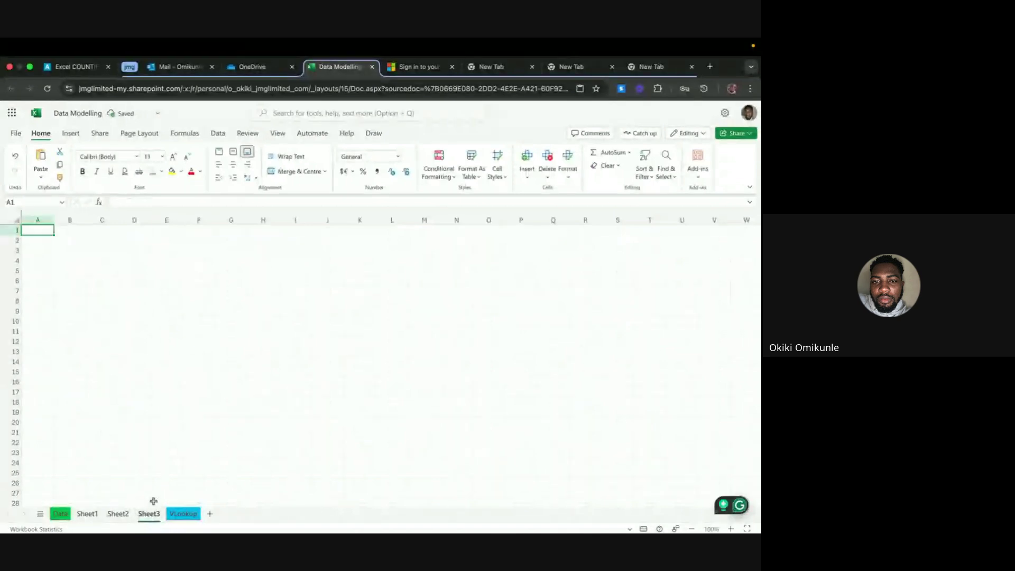
right_click(150, 512)
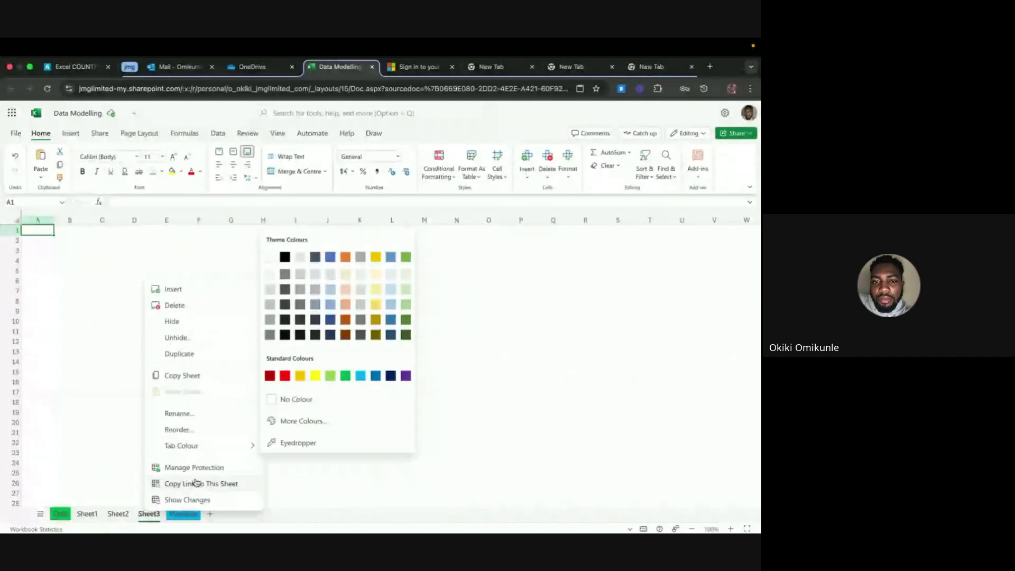
key(Escape)
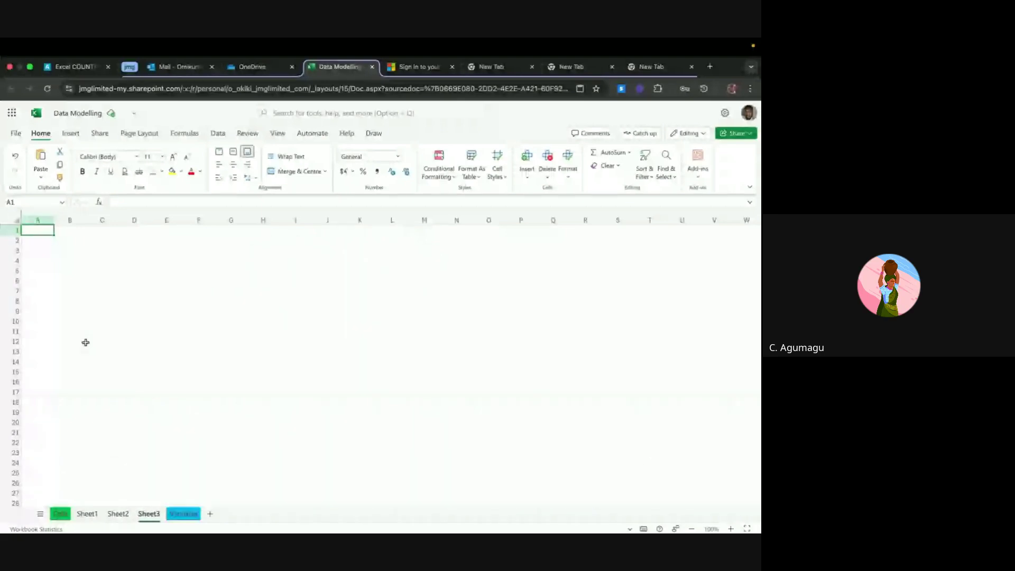
right_click(149, 513)
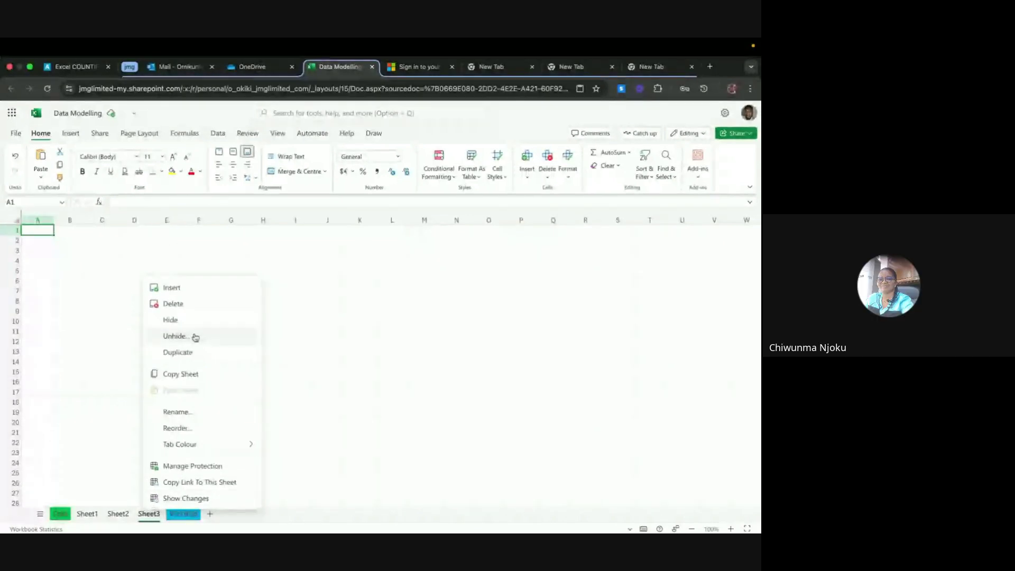
click(206, 304)
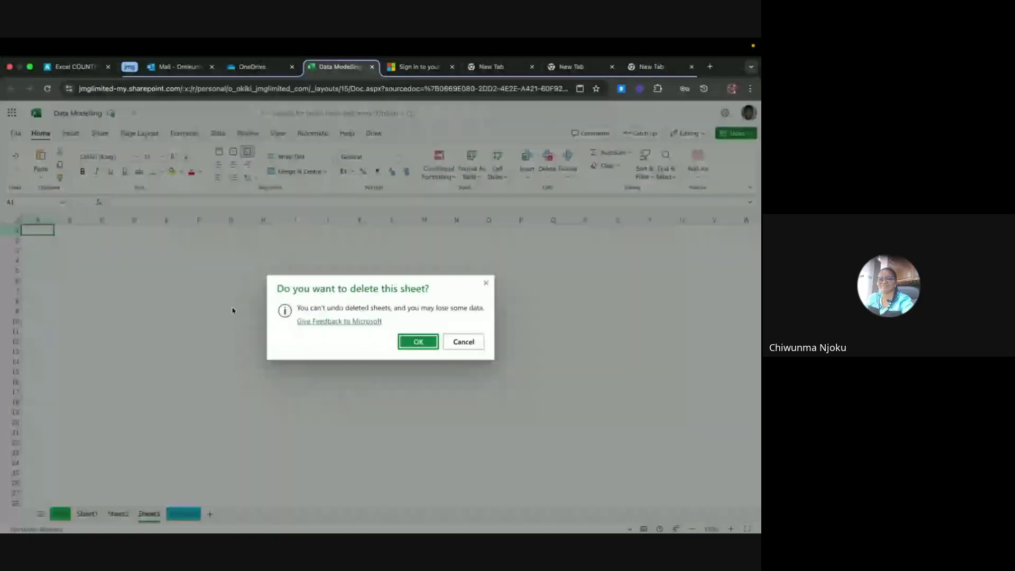
click(417, 343)
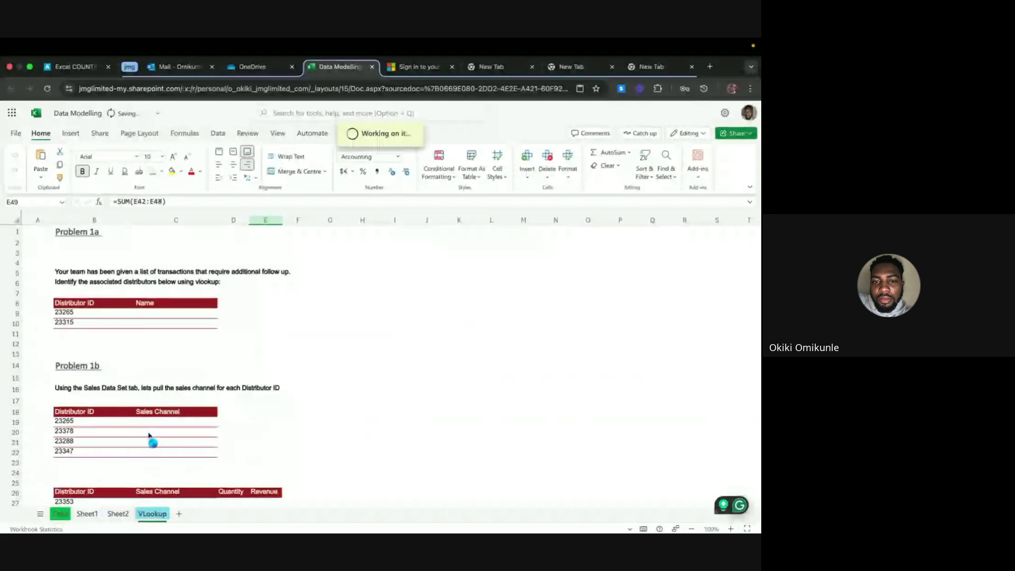
Review the Problem 1a block on the VLookup sheet, then switch to Sheet1
click(166, 264)
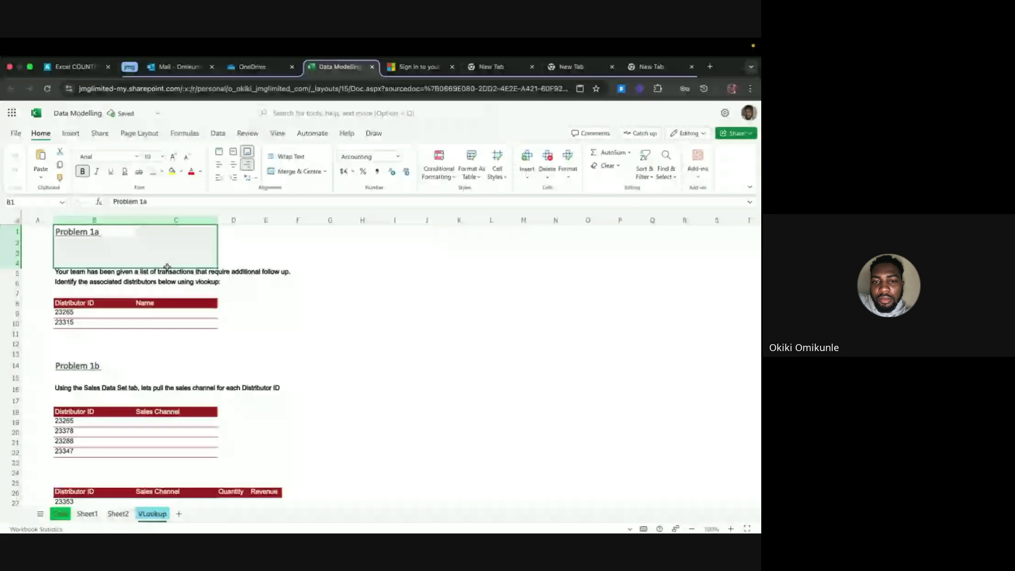
drag(167, 267, 204, 324)
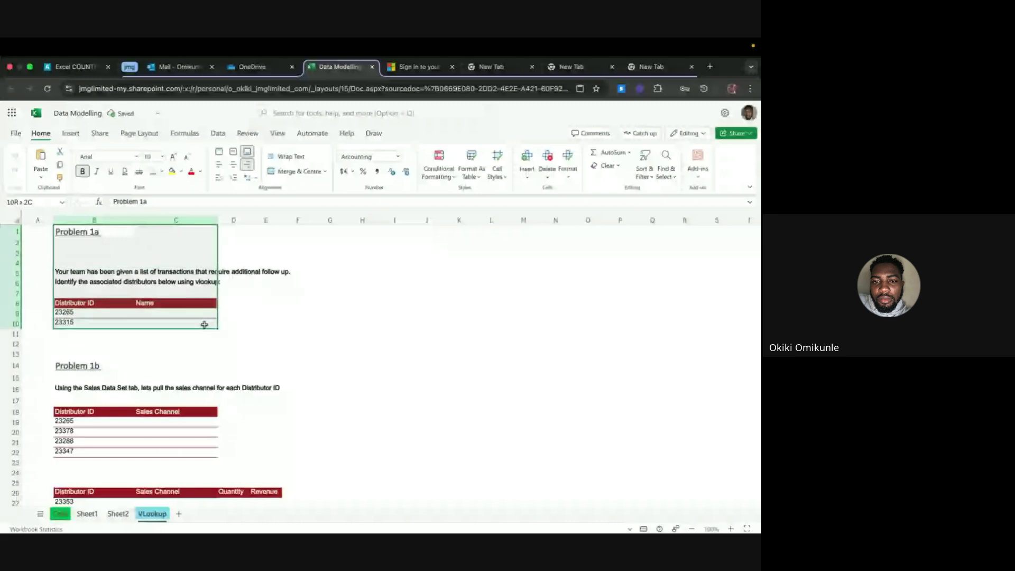
click(208, 346)
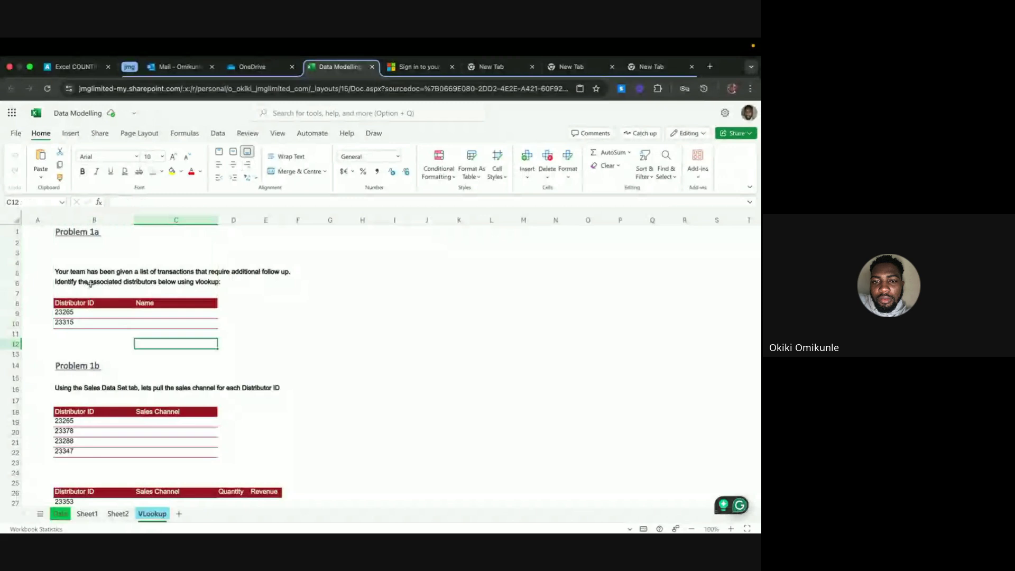
scroll(101, 372, down, 1)
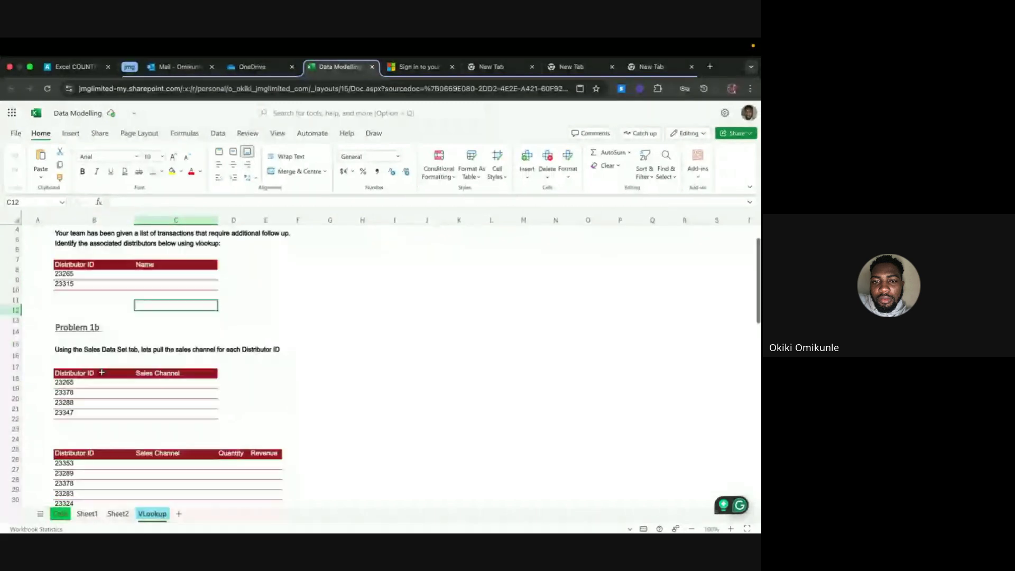
scroll(101, 373, down, 10)
scroll(102, 372, up, 12)
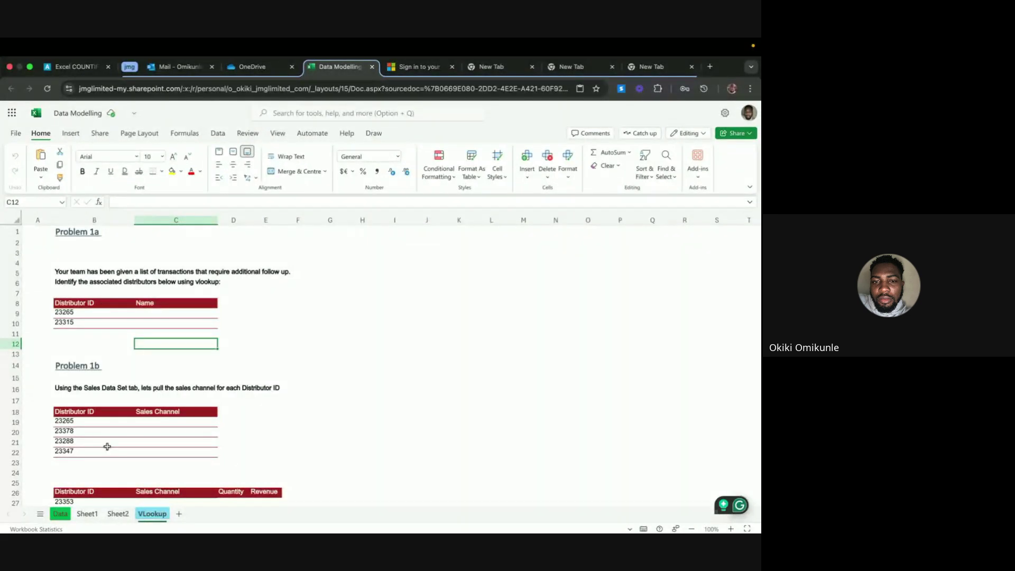
click(88, 514)
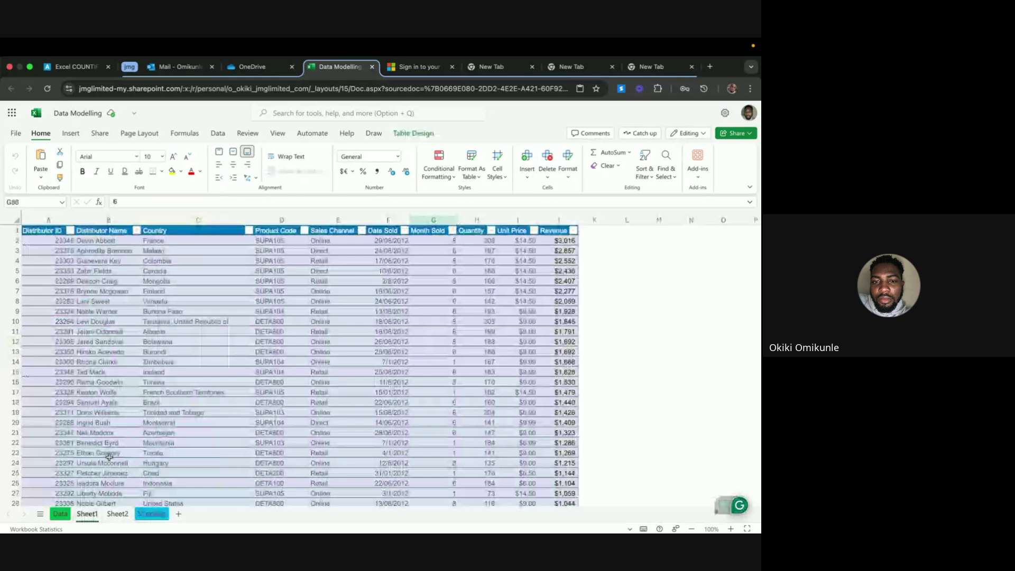
On Sheet2, apply the Short Date format to Date Sold values F2:F108
click(116, 514)
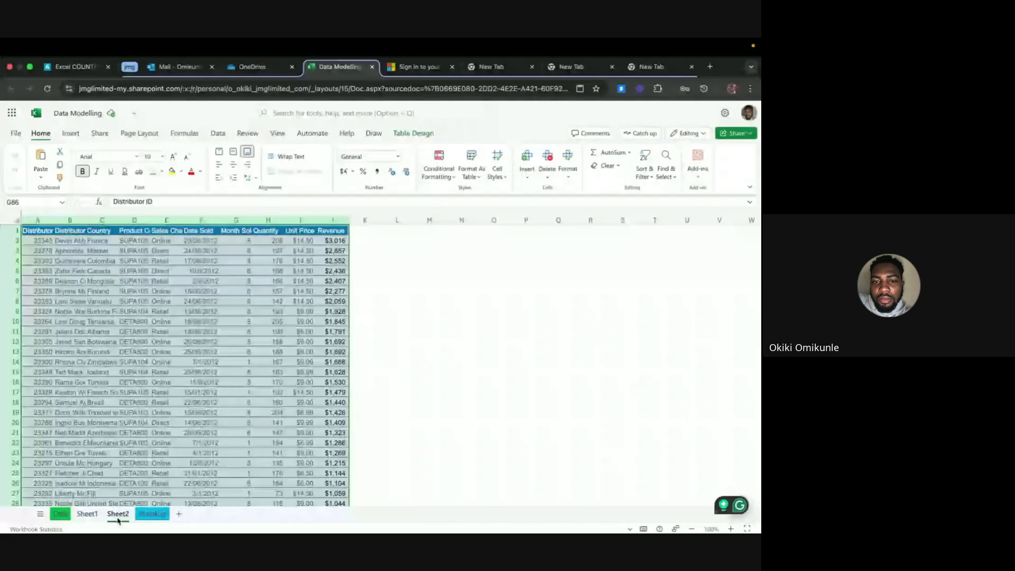
right_click(116, 515)
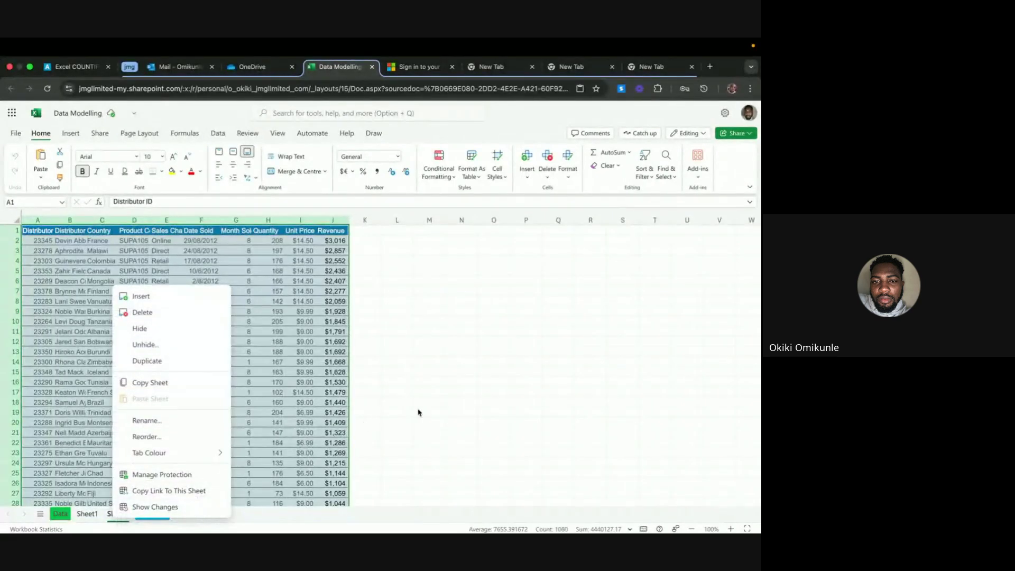
key(Escape)
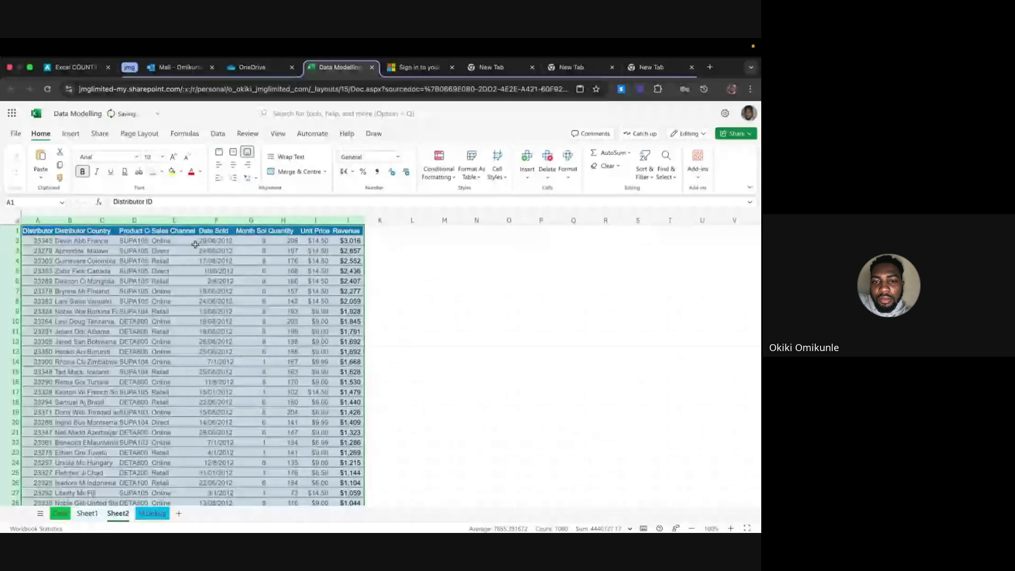
click(219, 241)
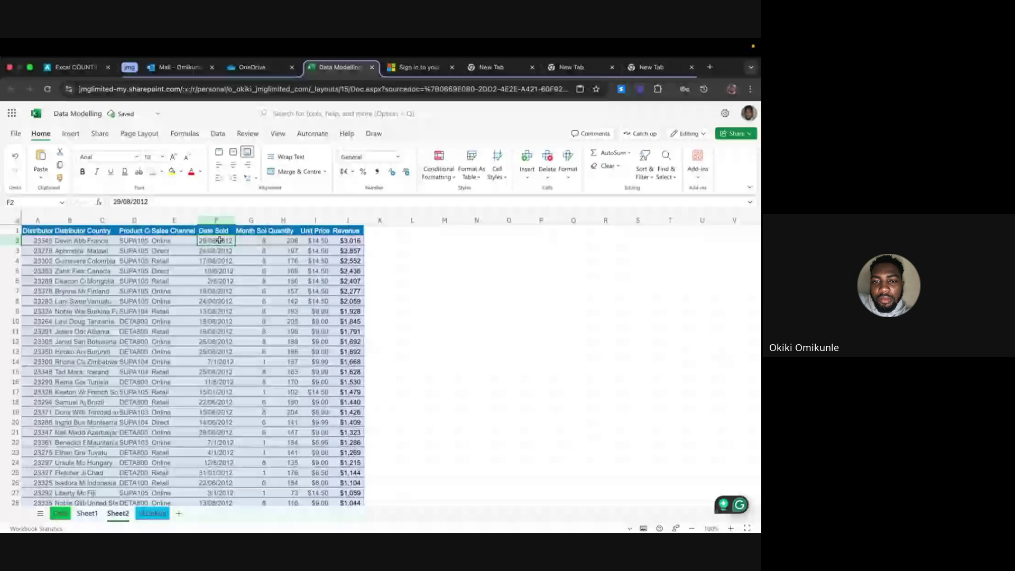
key(super+shift+Down)
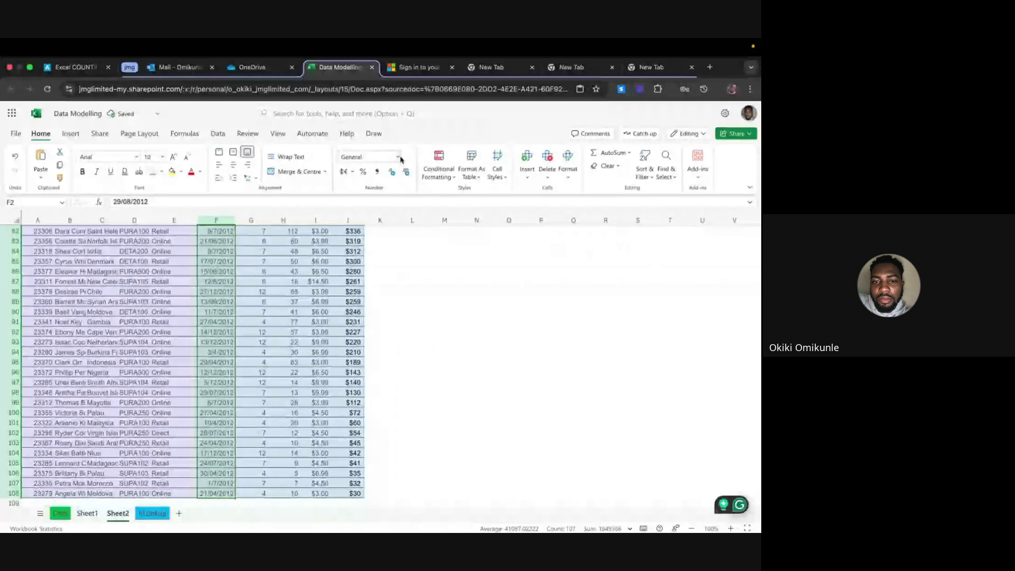
click(398, 156)
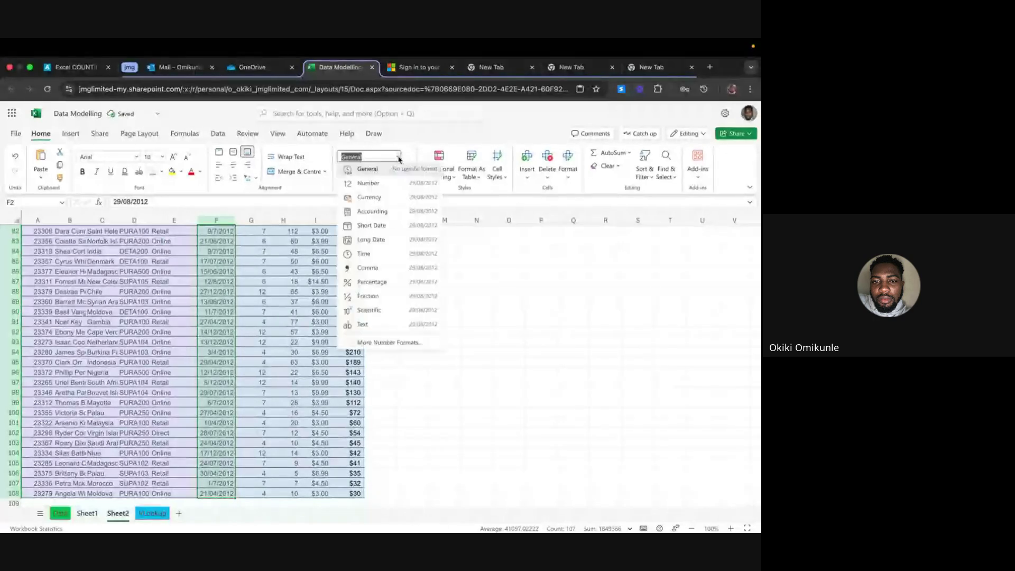
click(381, 225)
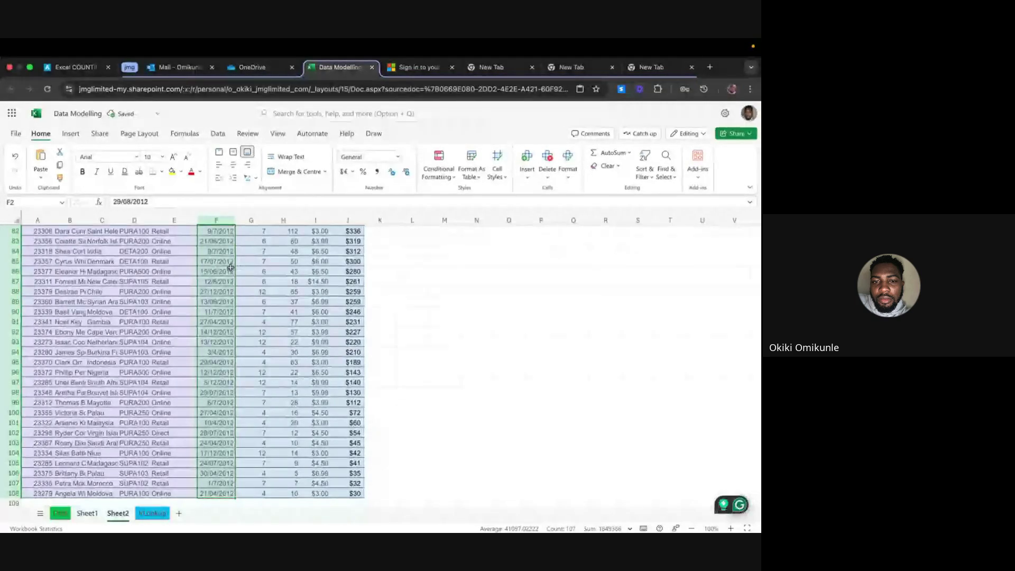
Check the reformatted dates in F2 and F8, then select the whole sales range
scroll(229, 267, up, 15)
key(Return)
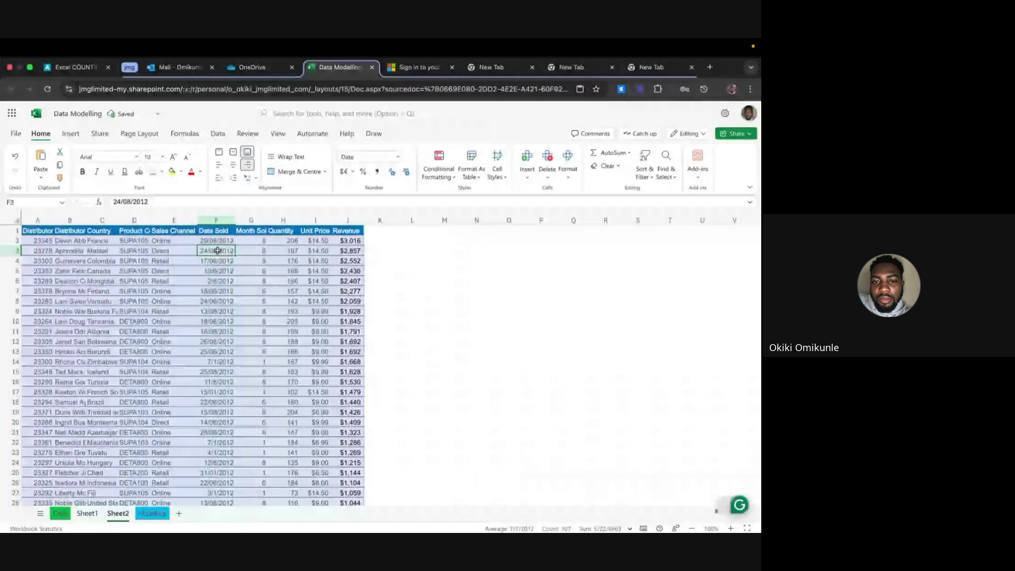
click(220, 242)
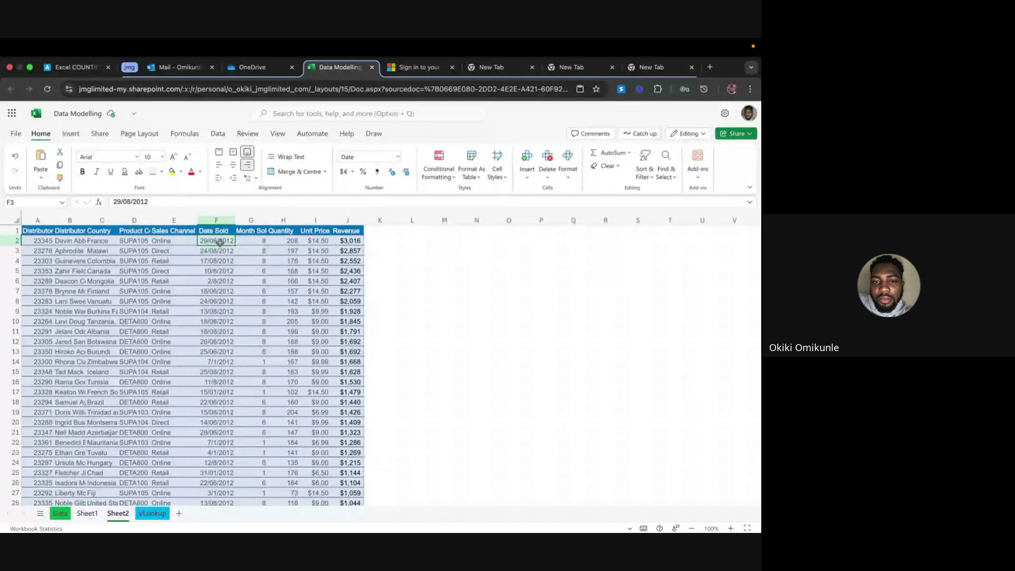
click(217, 301)
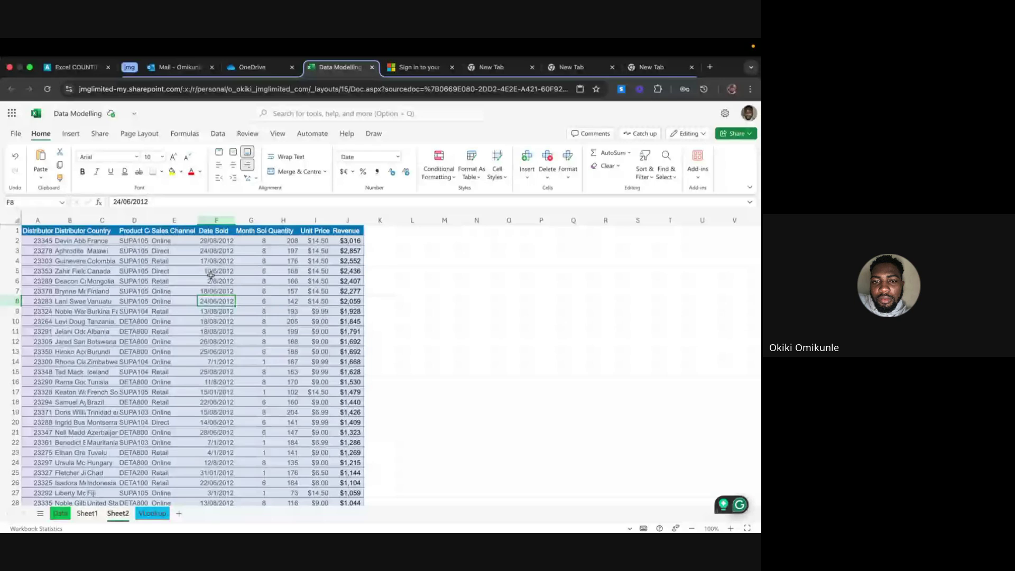
key(ctrl+a)
click(70, 133)
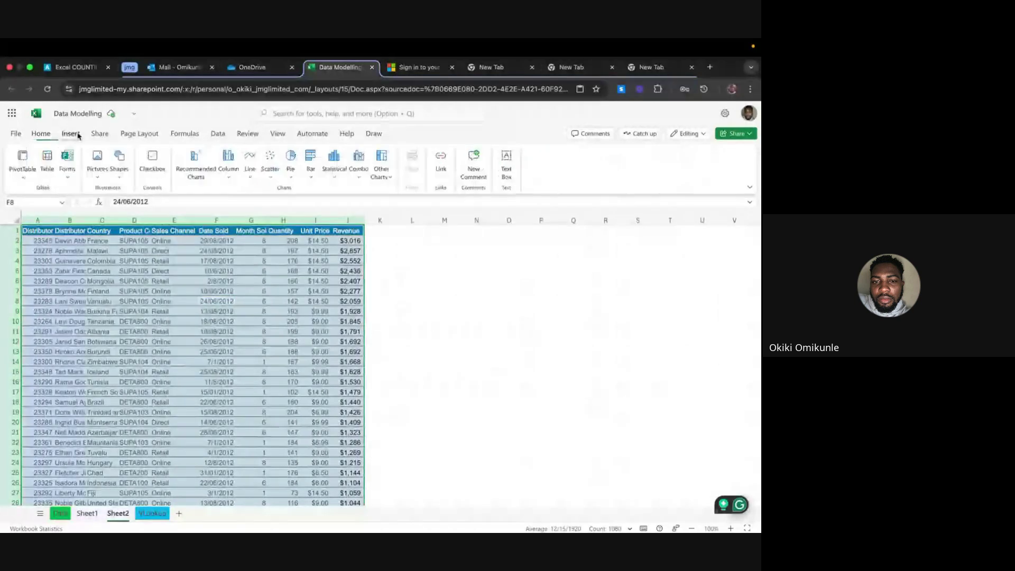
Convert A1:J108 into a table with headers, then go to the VLookup sheet
click(47, 160)
click(422, 346)
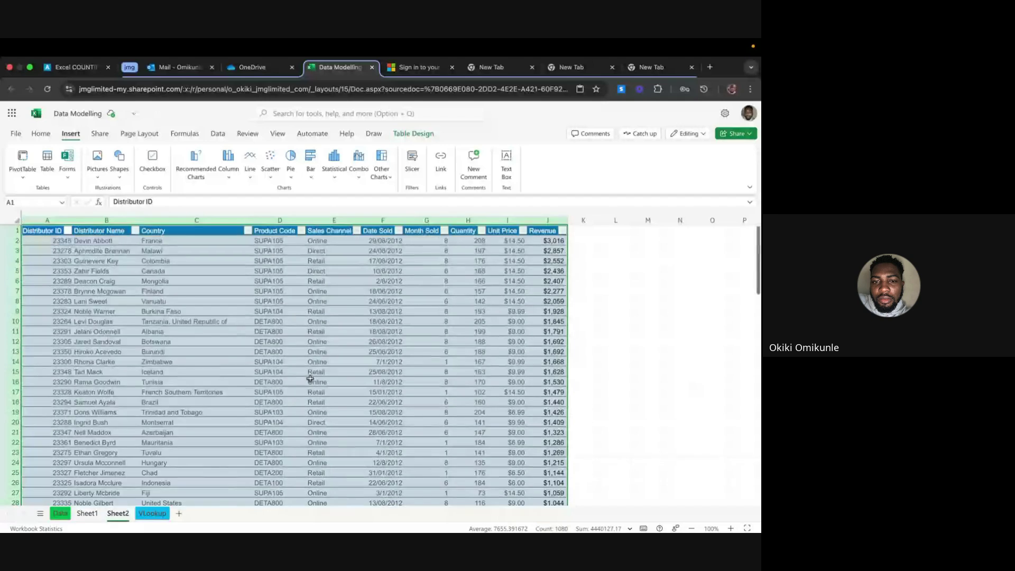
click(333, 301)
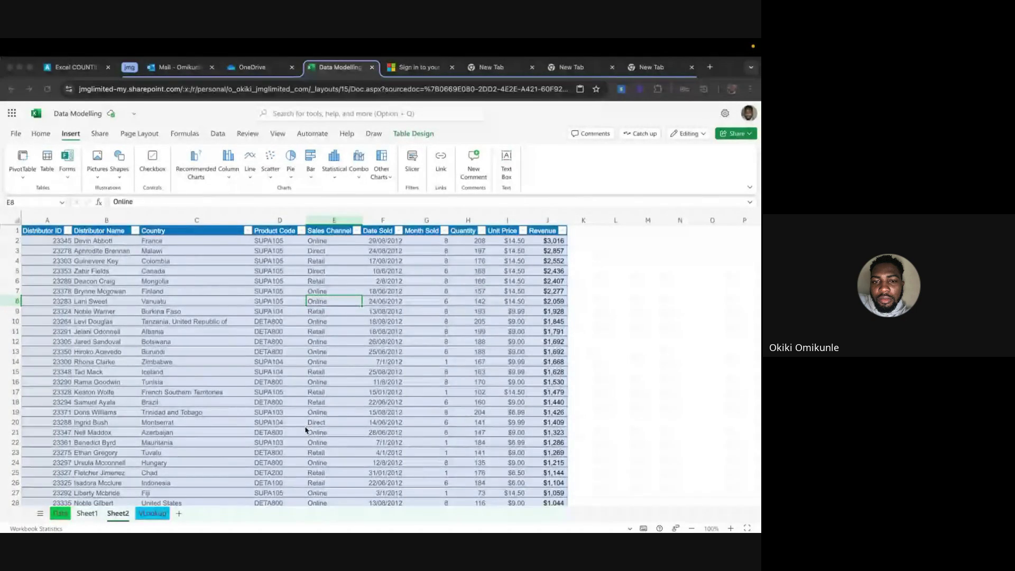
click(153, 514)
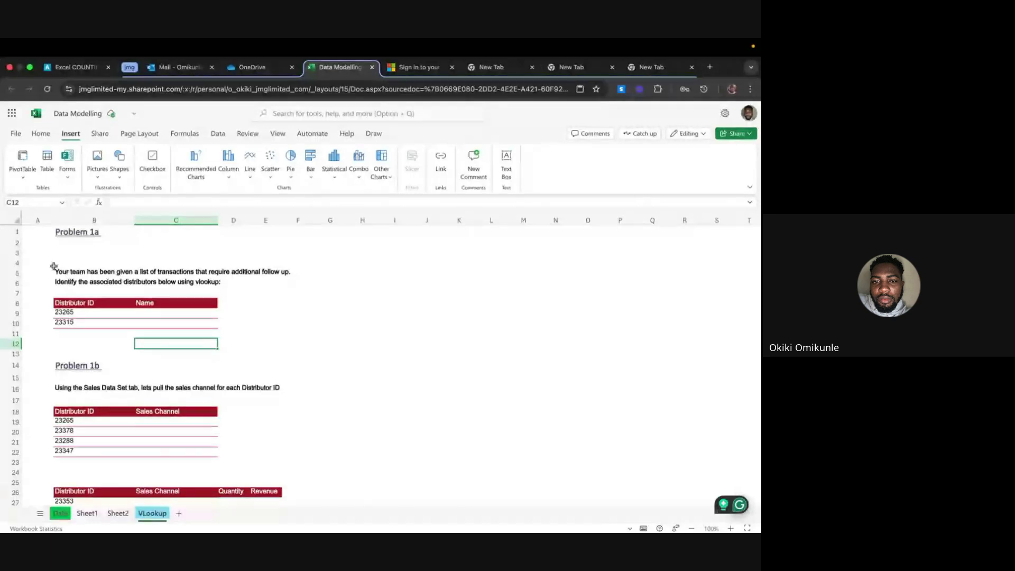
Read the Problem 1a instructions and its distributor IDs 23265 and 23315
click(89, 271)
drag(88, 270, 312, 285)
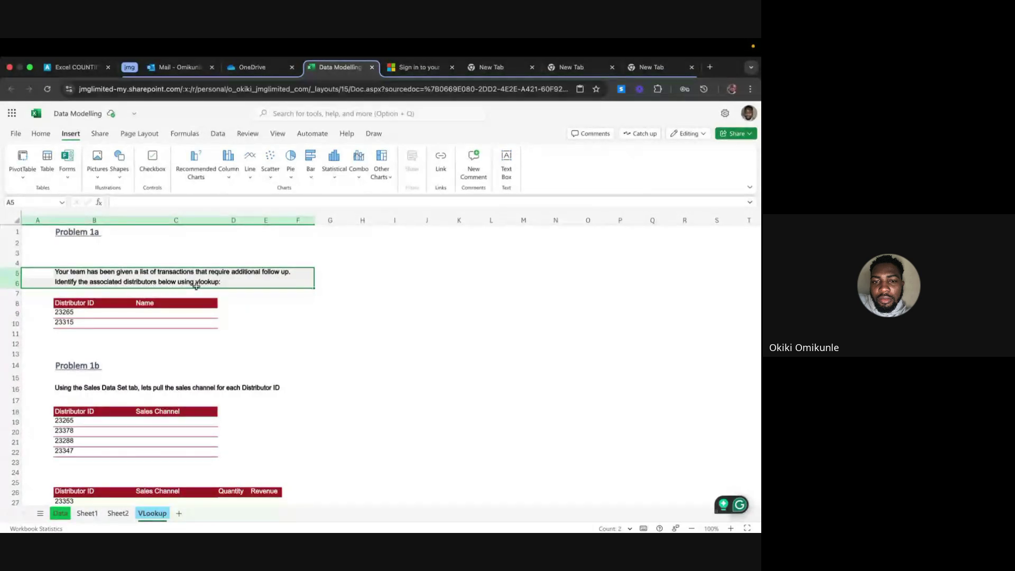
click(78, 313)
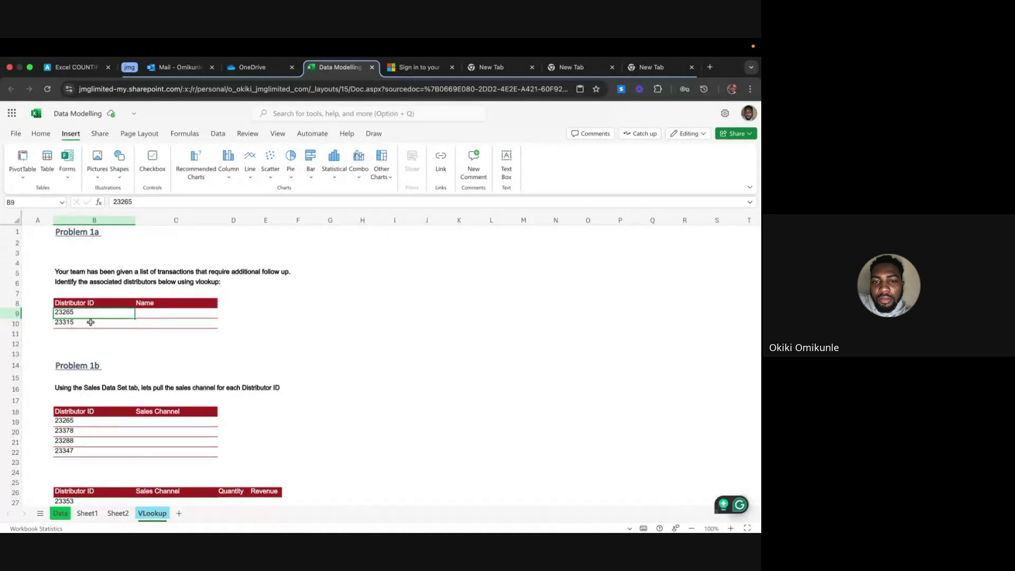
click(91, 322)
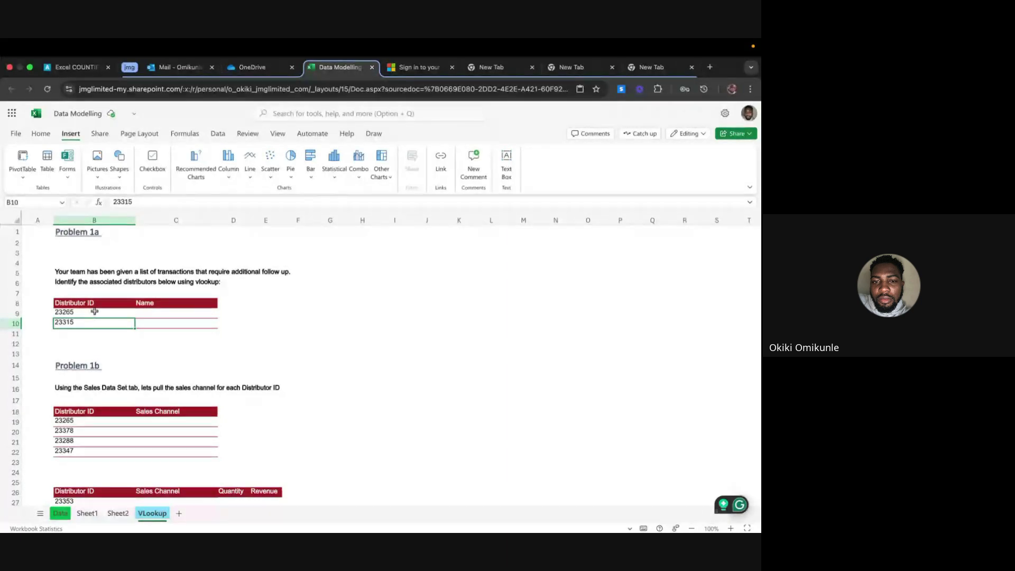
click(94, 312)
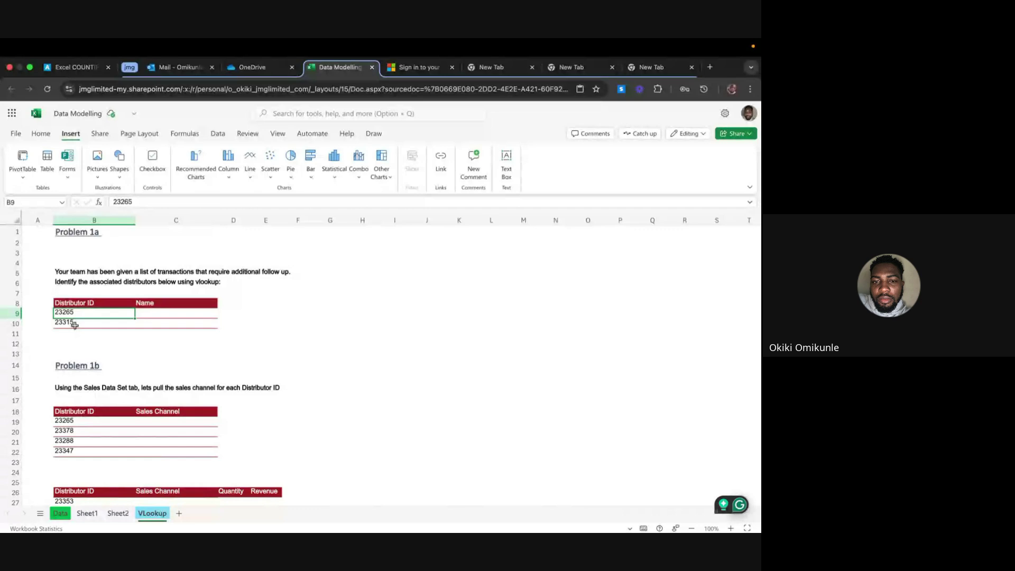
On Sheet2, select distributor IDs A2:A21 and compare them with the VLookup sheet
click(118, 512)
click(51, 243)
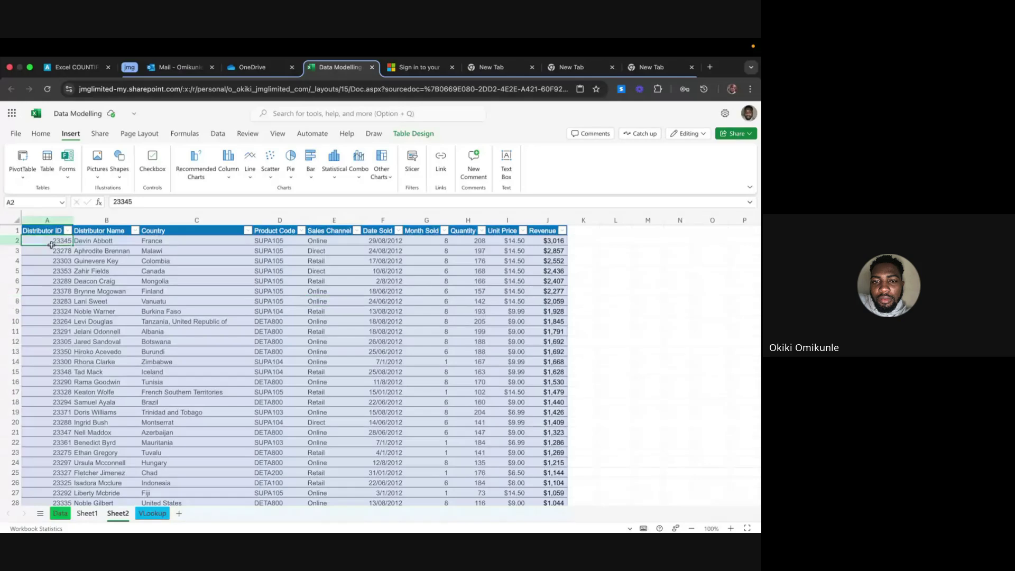
drag(52, 245, 52, 435)
scroll(52, 436, up, 5)
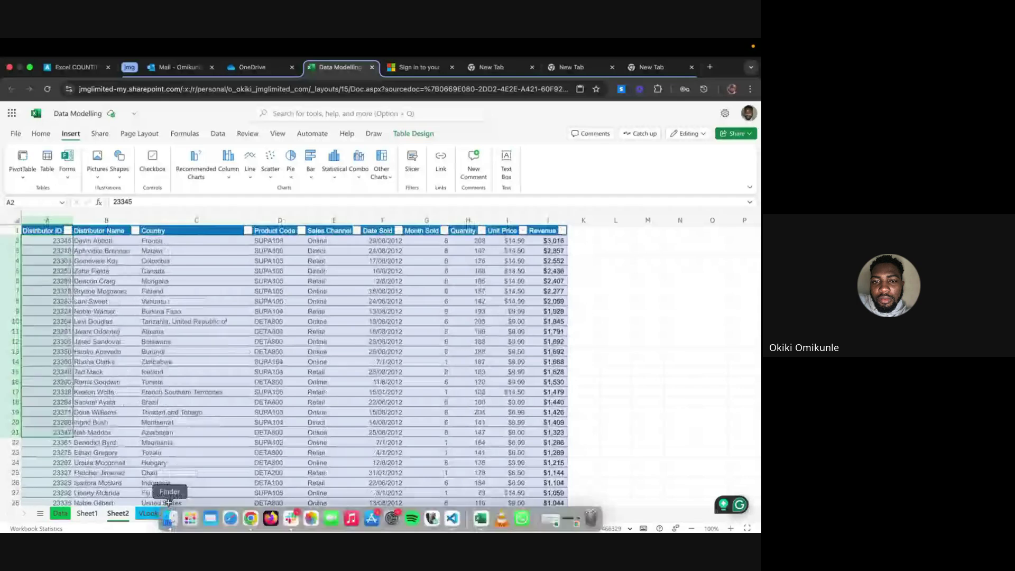
click(167, 509)
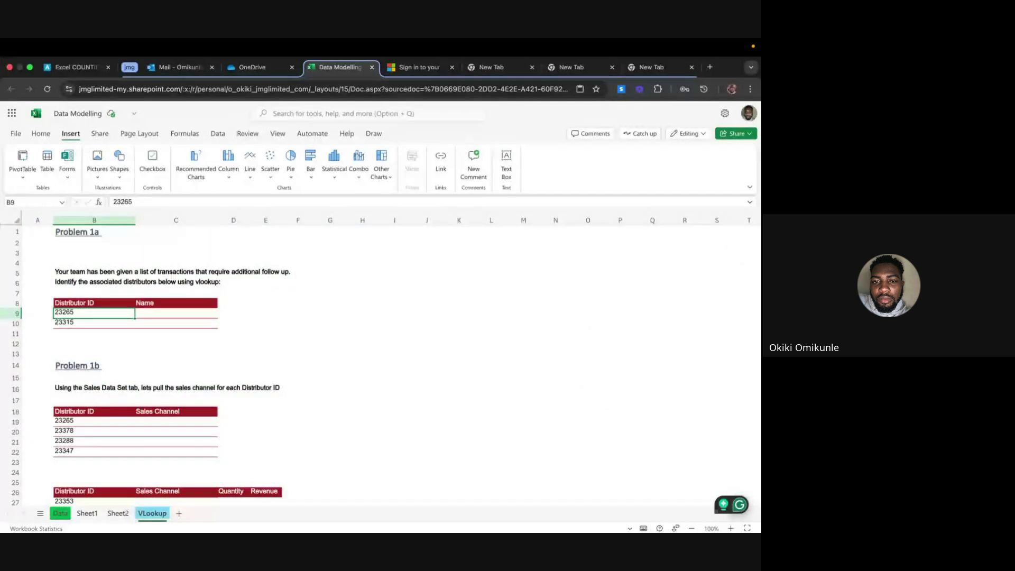
click(115, 514)
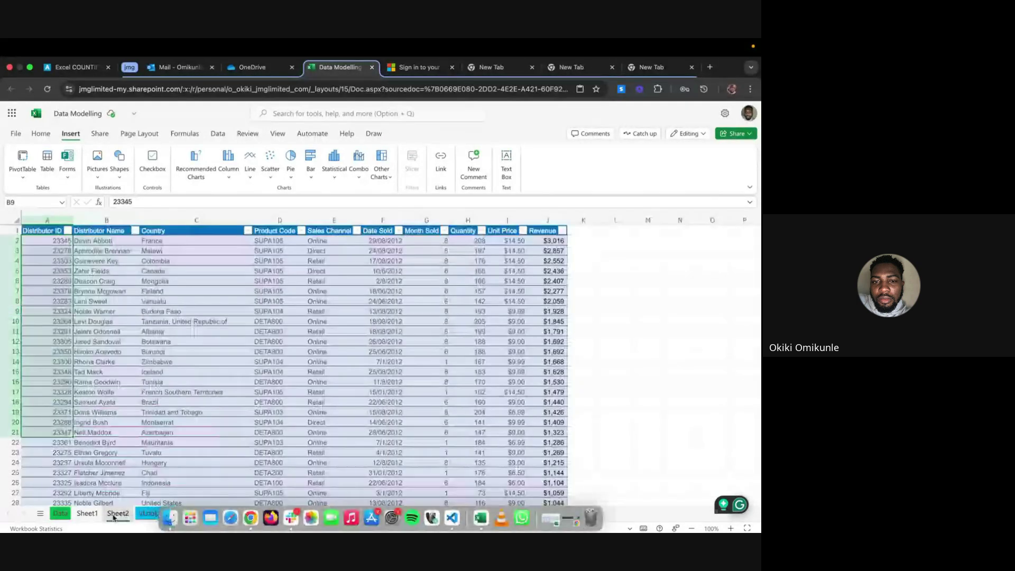
Delete Sheet1 and Sheet2, leaving only the Data and VLookup sheets
click(86, 513)
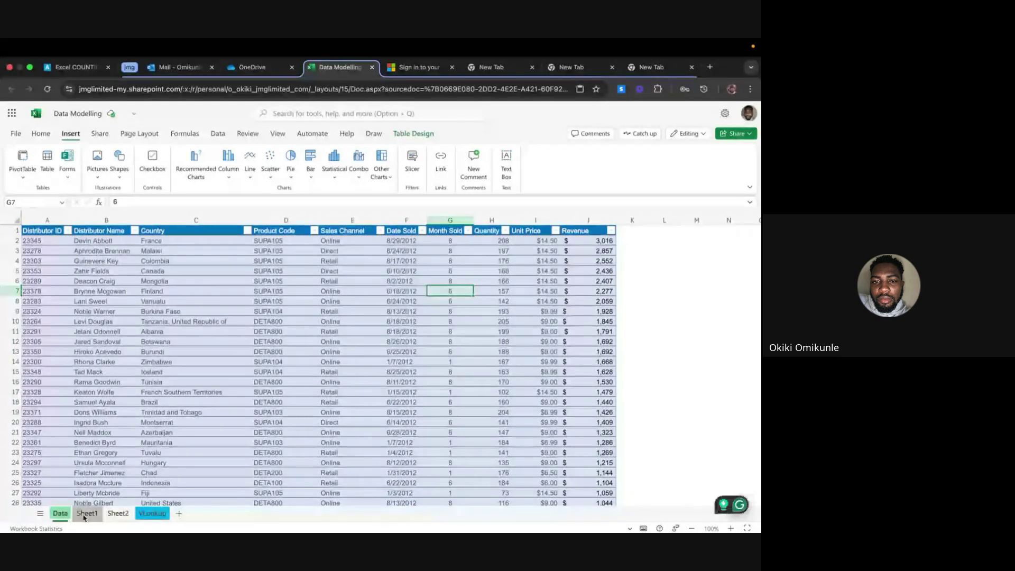
right_click(85, 513)
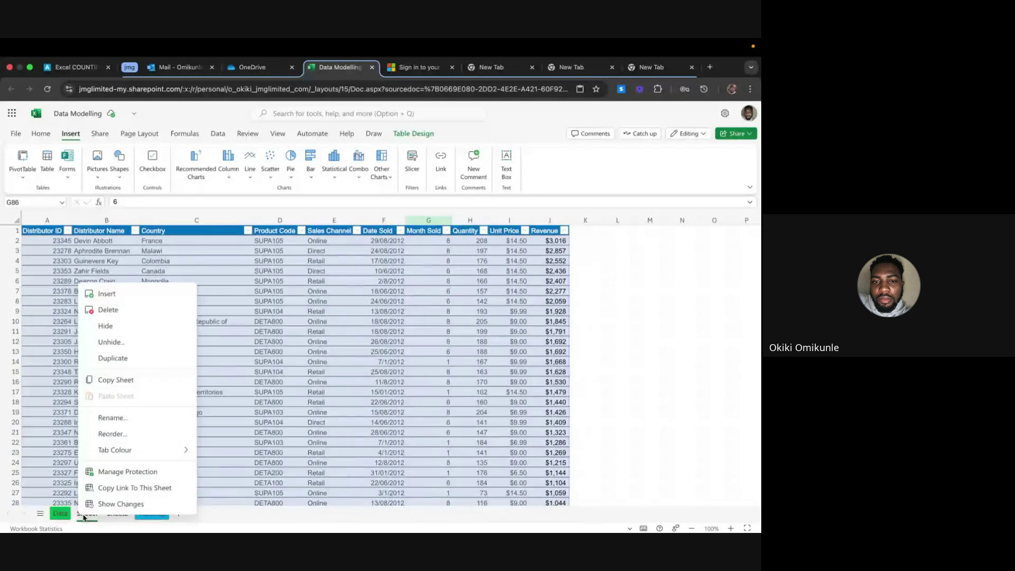
click(123, 309)
click(463, 344)
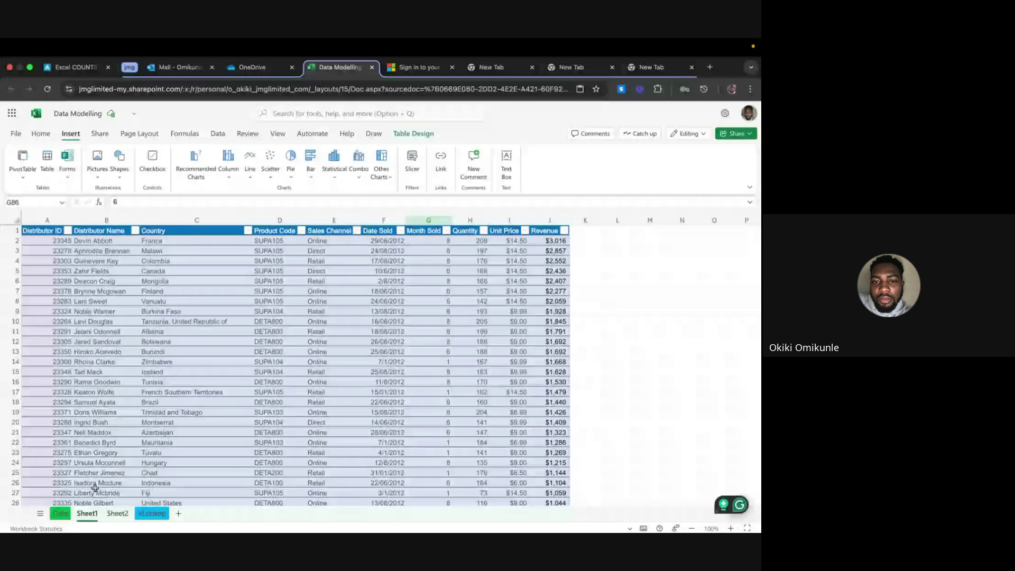
right_click(90, 513)
click(129, 310)
click(417, 341)
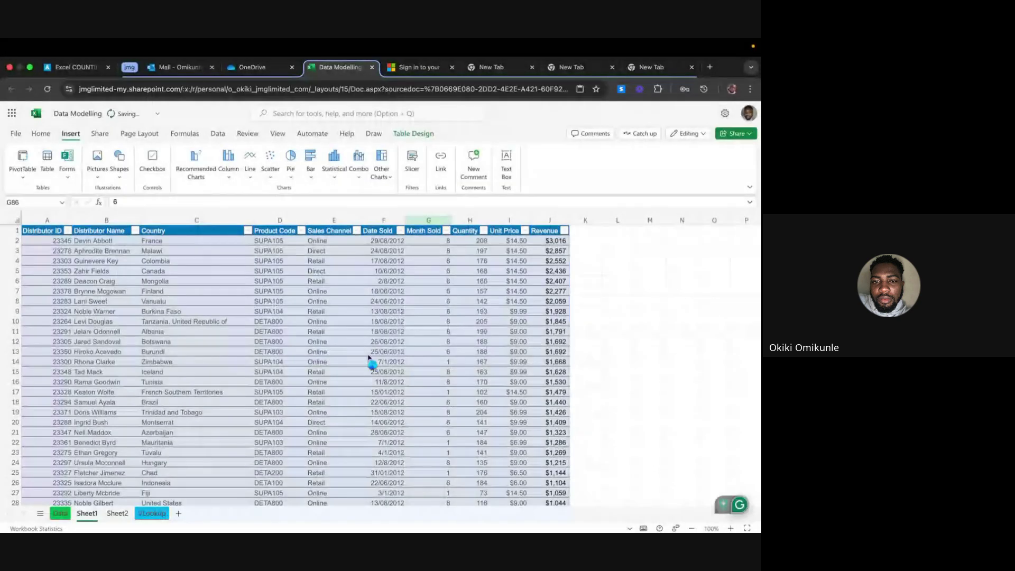
right_click(87, 513)
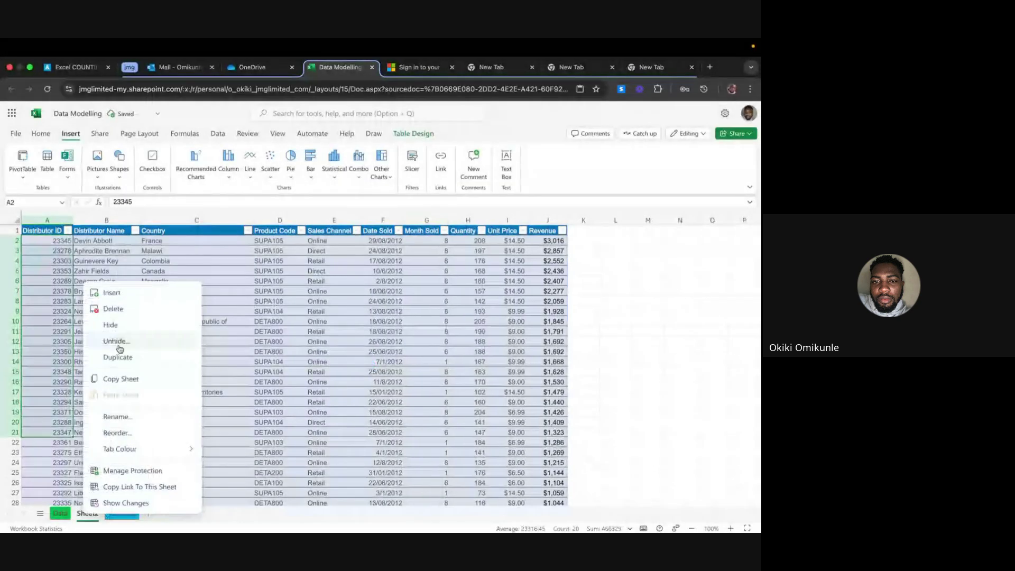
click(132, 310)
key(Return)
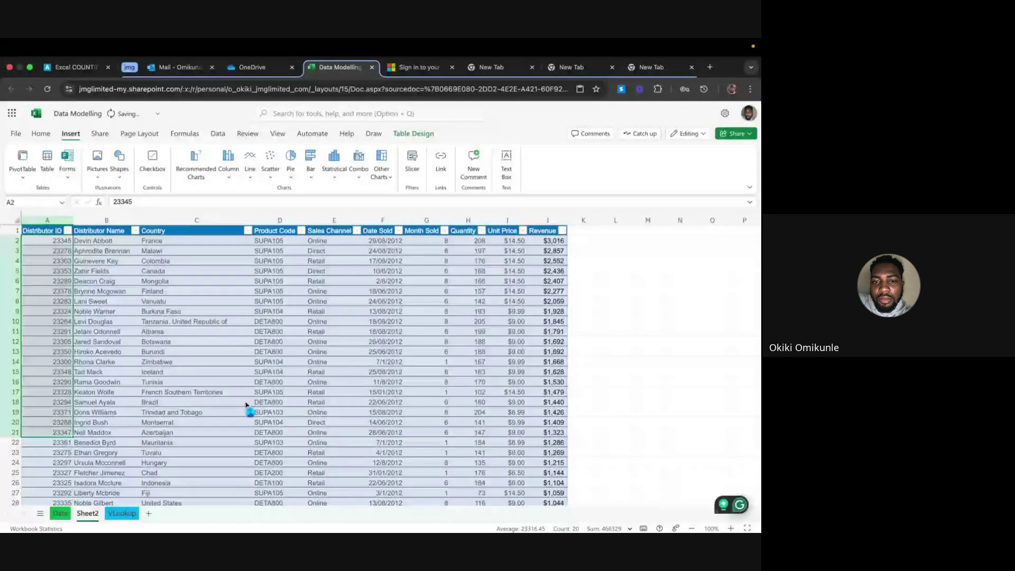
On the Data sheet, select the Date Sold values from F2 down to F108
click(61, 513)
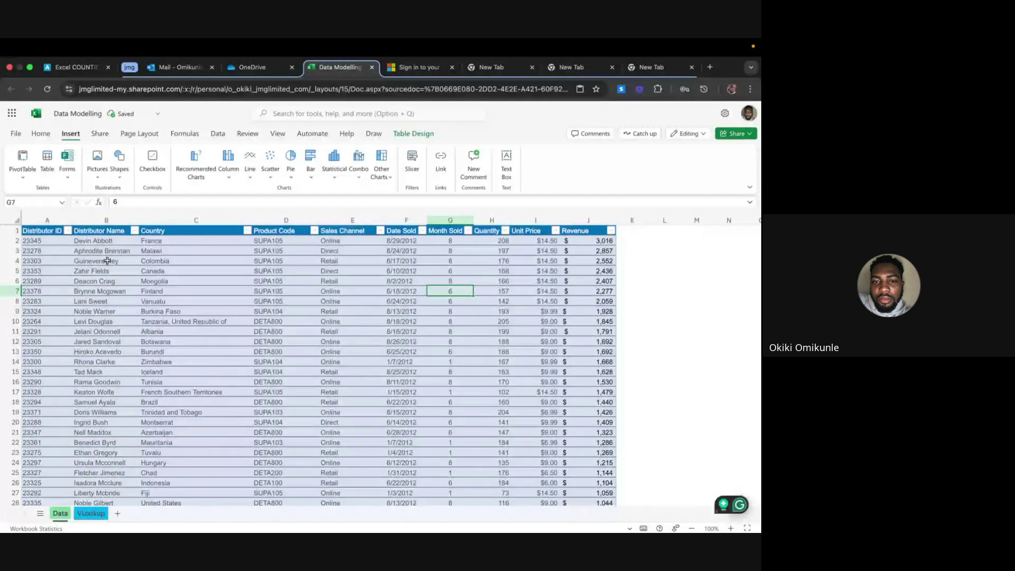
click(107, 220)
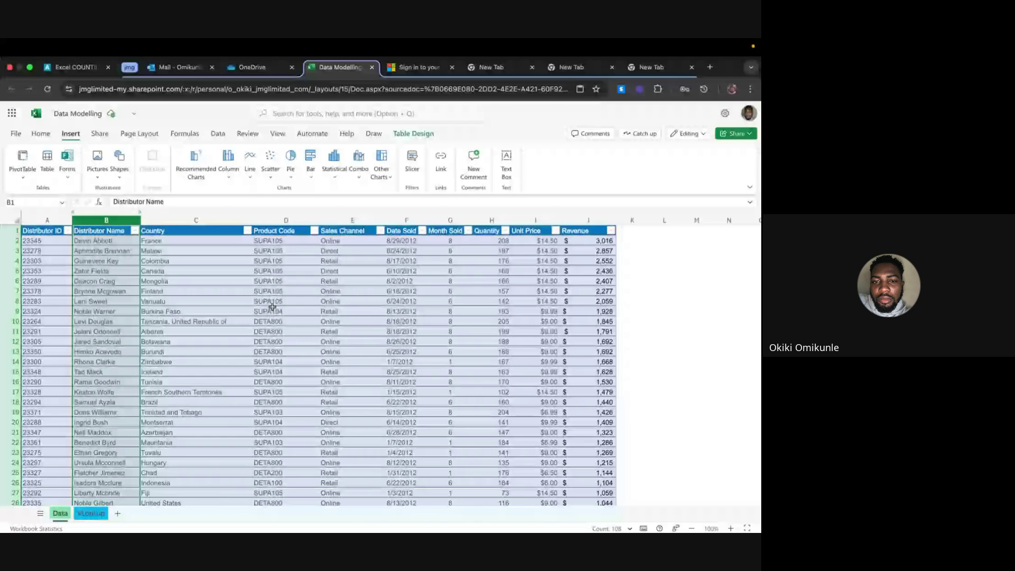
key(ctrl+Page_Down)
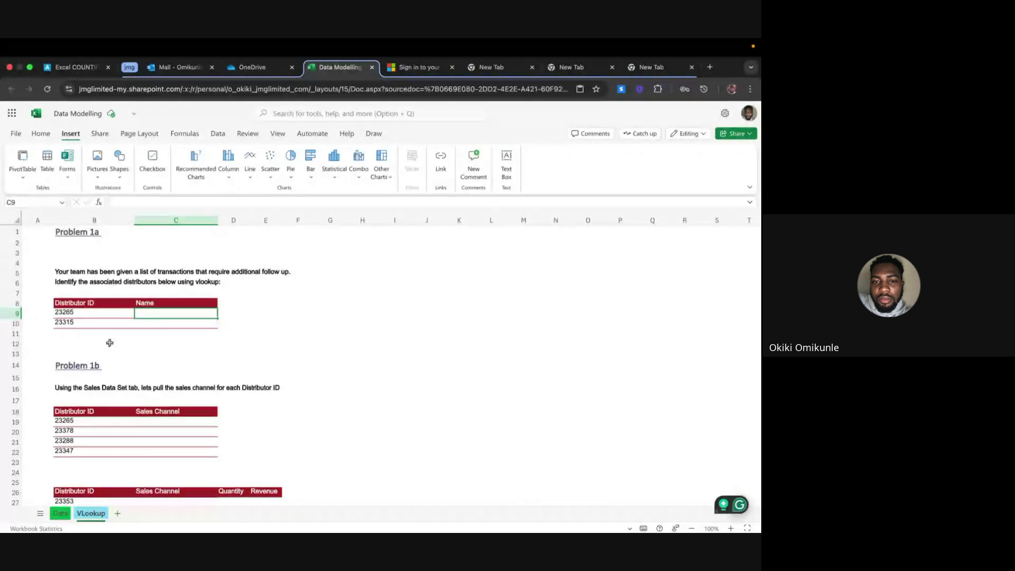
click(60, 514)
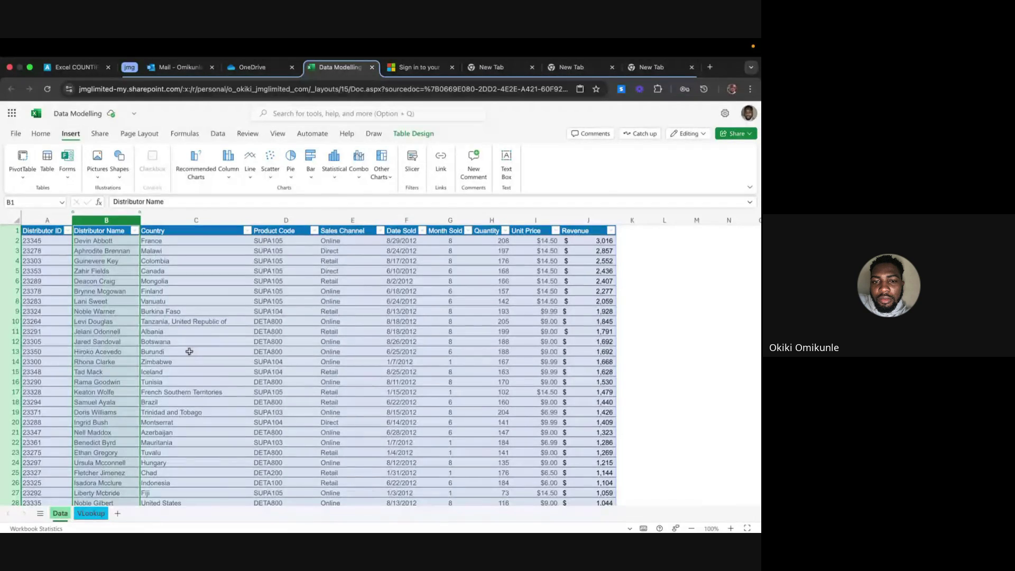
click(408, 241)
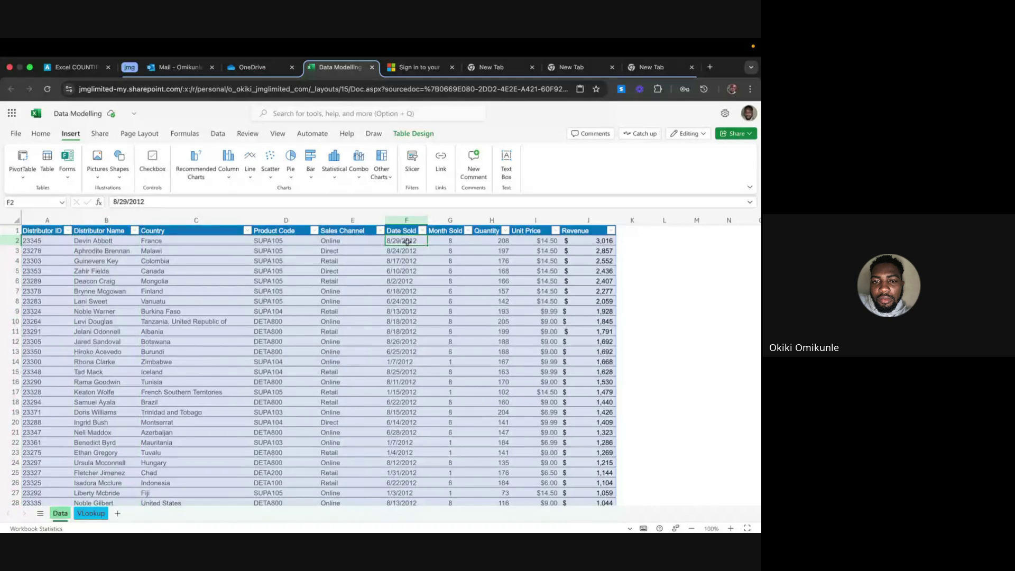
key(super+shift+Down)
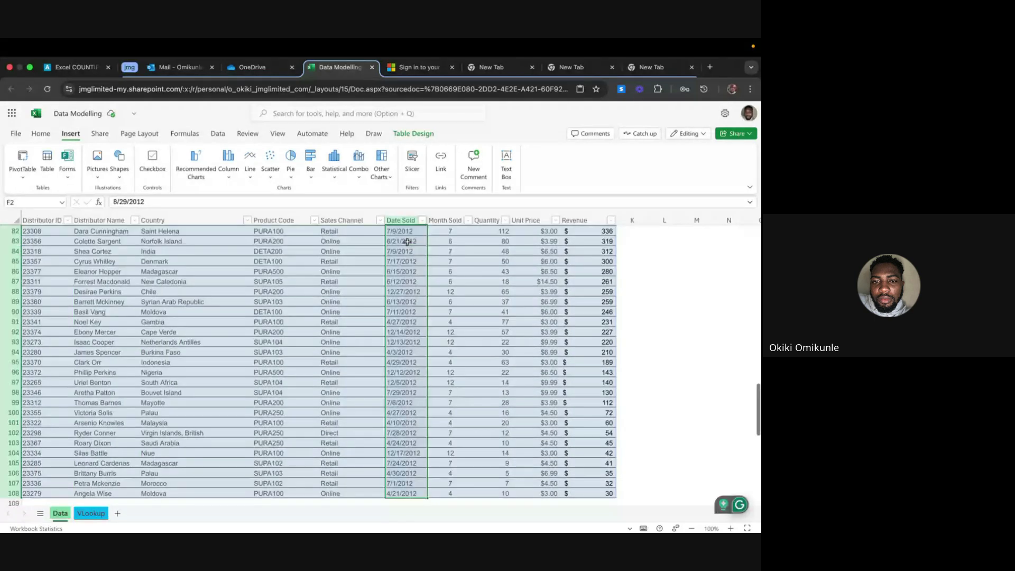
Apply the 14-Mar-2012 date format to the Date Sold values via More Number Formats
click(41, 133)
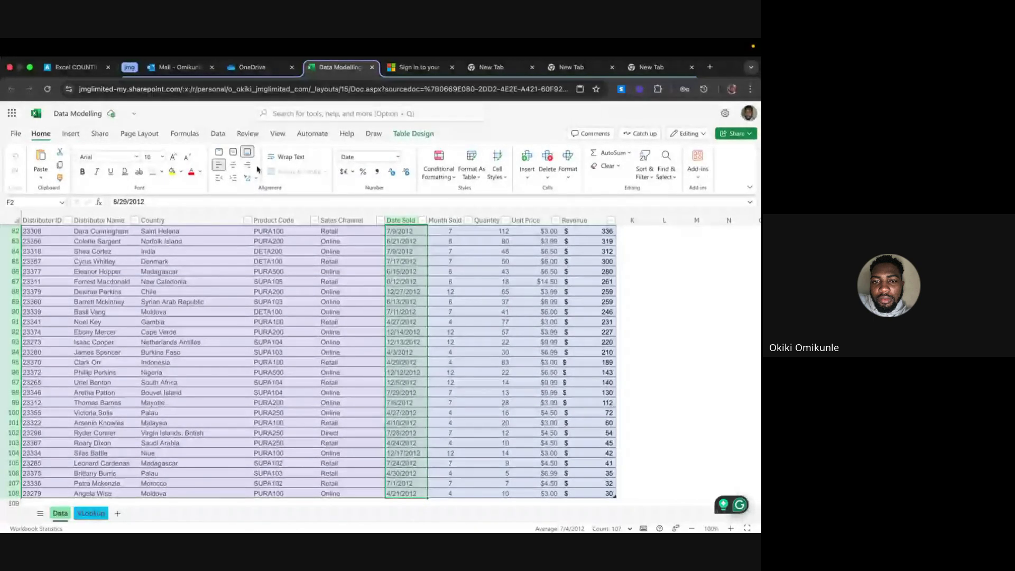
click(397, 157)
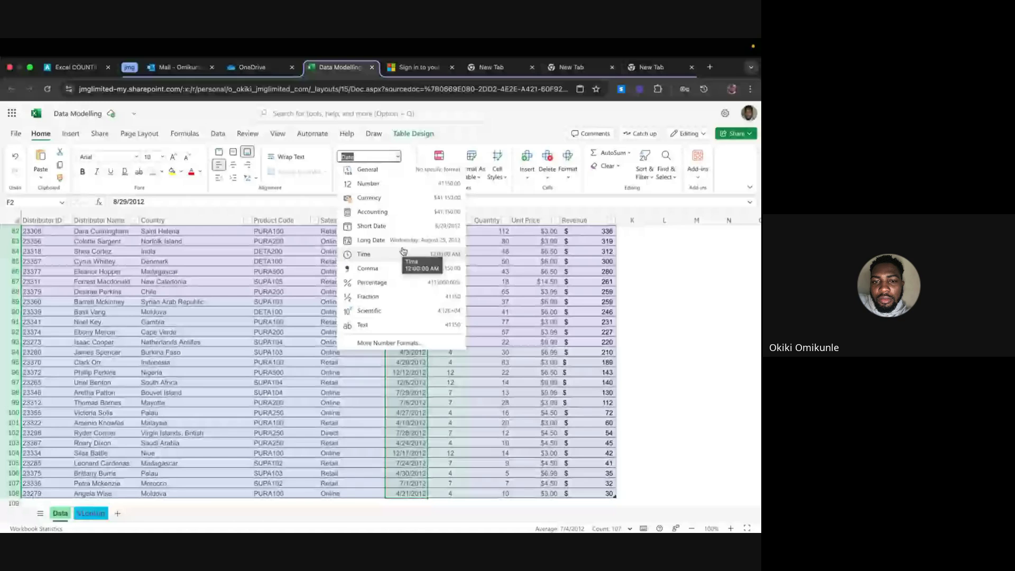
click(382, 341)
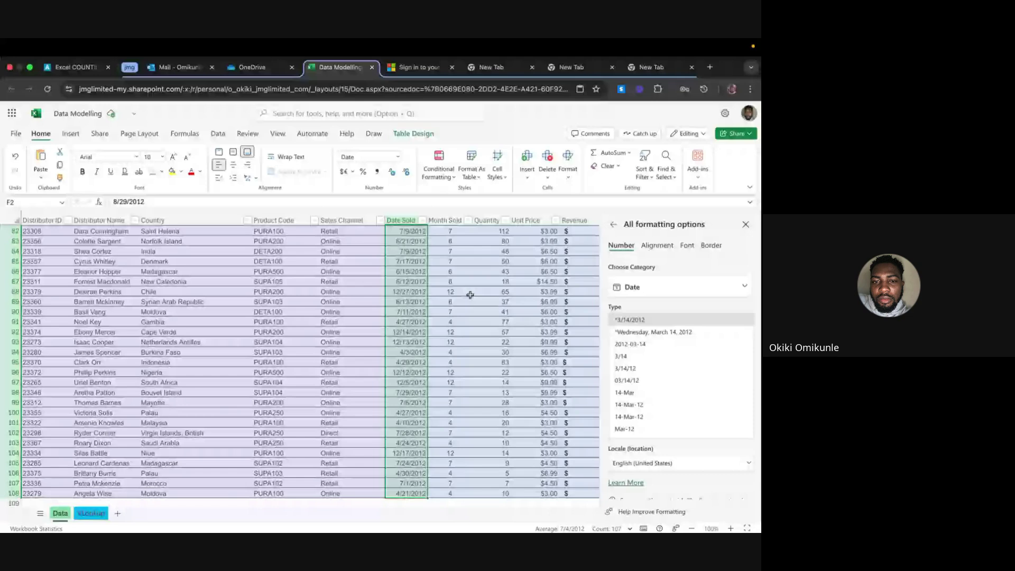
scroll(643, 368, down, 3)
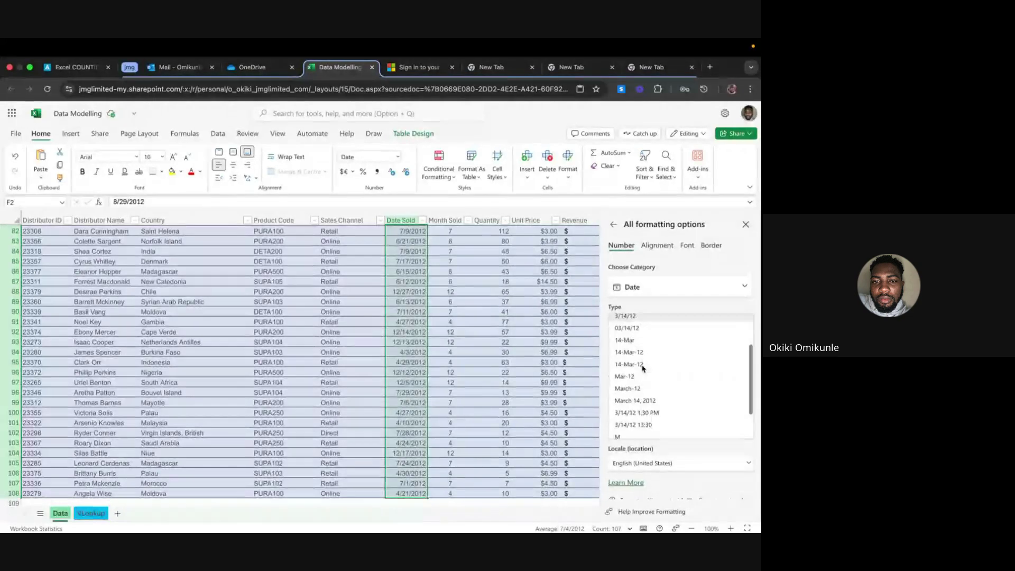
scroll(644, 369, down, 1)
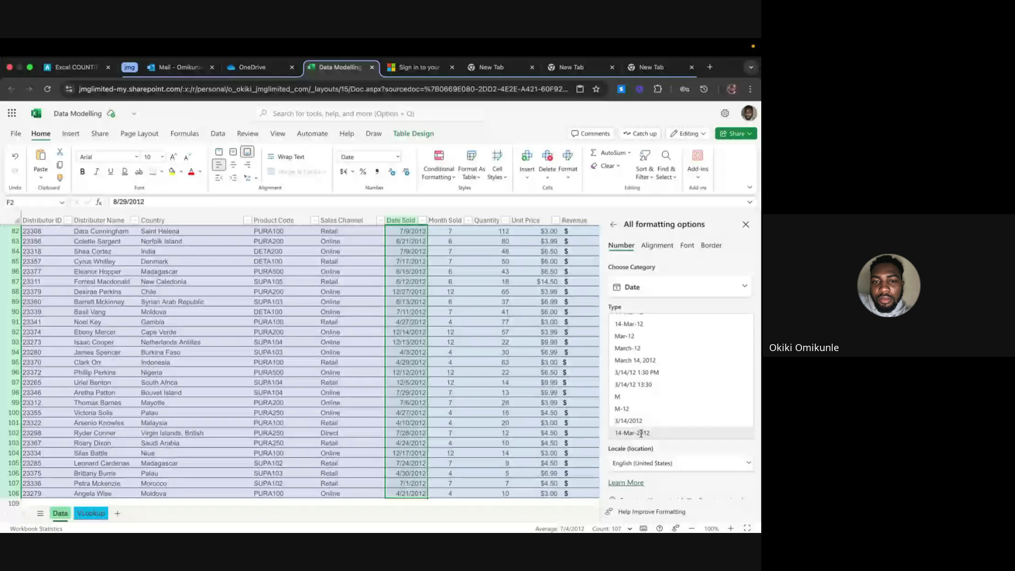
scroll(657, 443, down, 1)
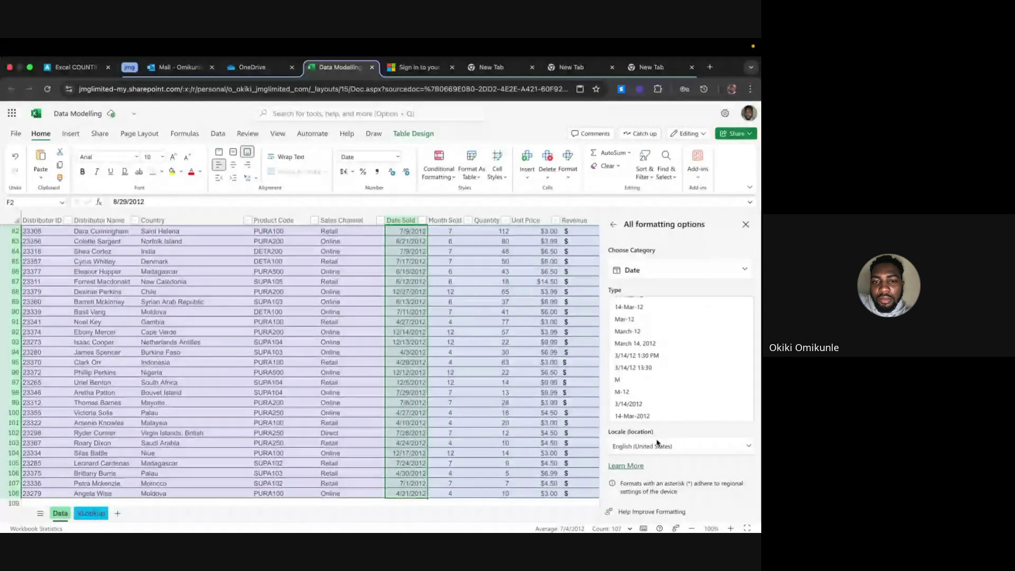
scroll(656, 418, up, 5)
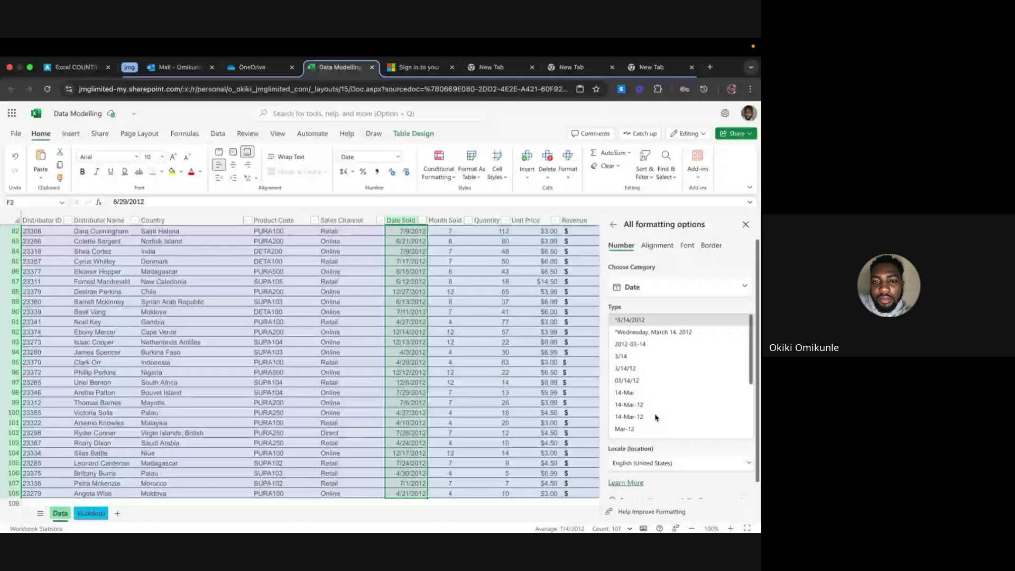
scroll(656, 418, down, 1)
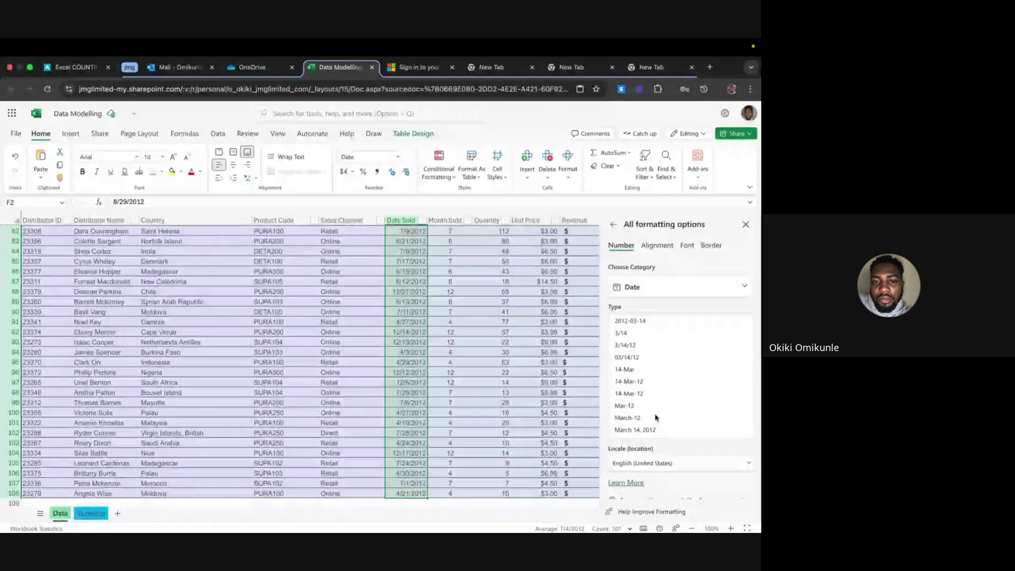
scroll(656, 417, up, 1)
scroll(656, 417, down, 4)
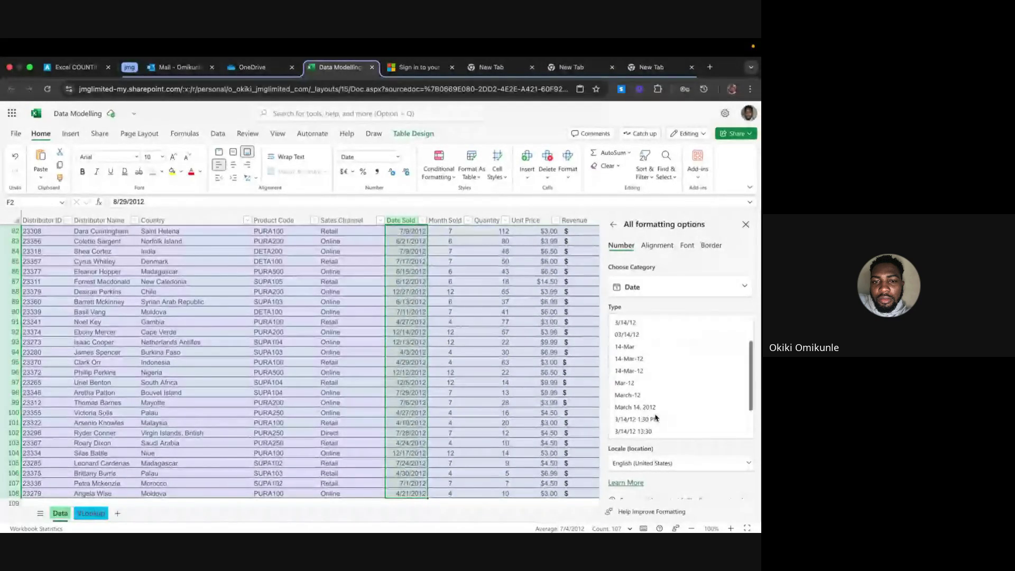
click(650, 431)
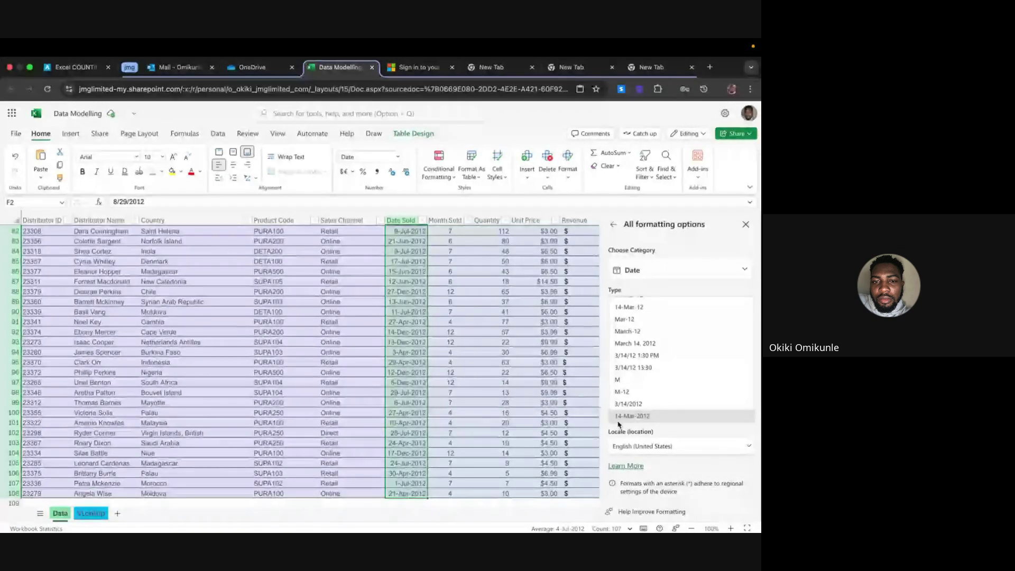
Deselect the dates, close the formatting pane and scroll back to the top
scroll(641, 363, up, 3)
scroll(639, 370, down, 3)
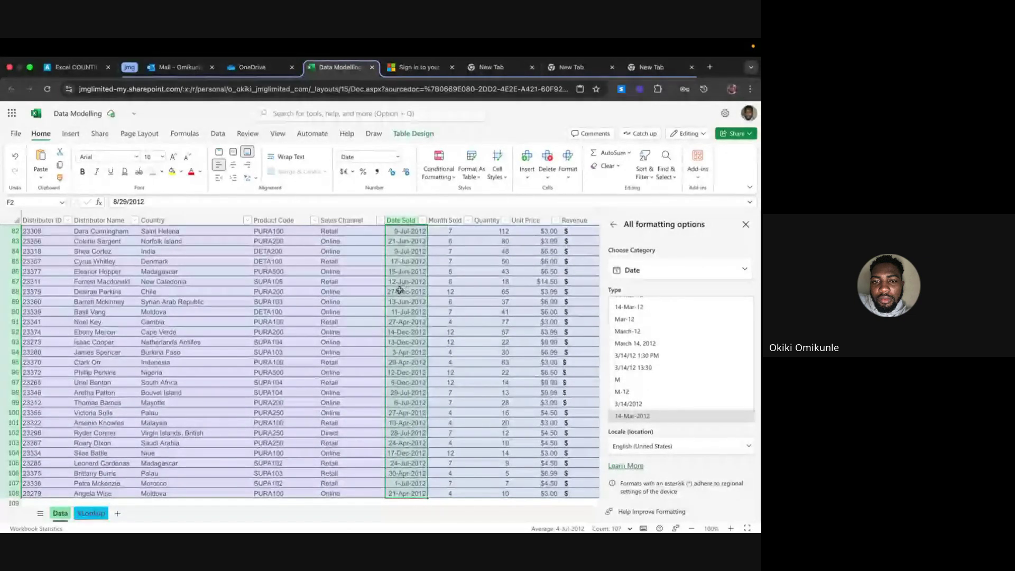
click(446, 273)
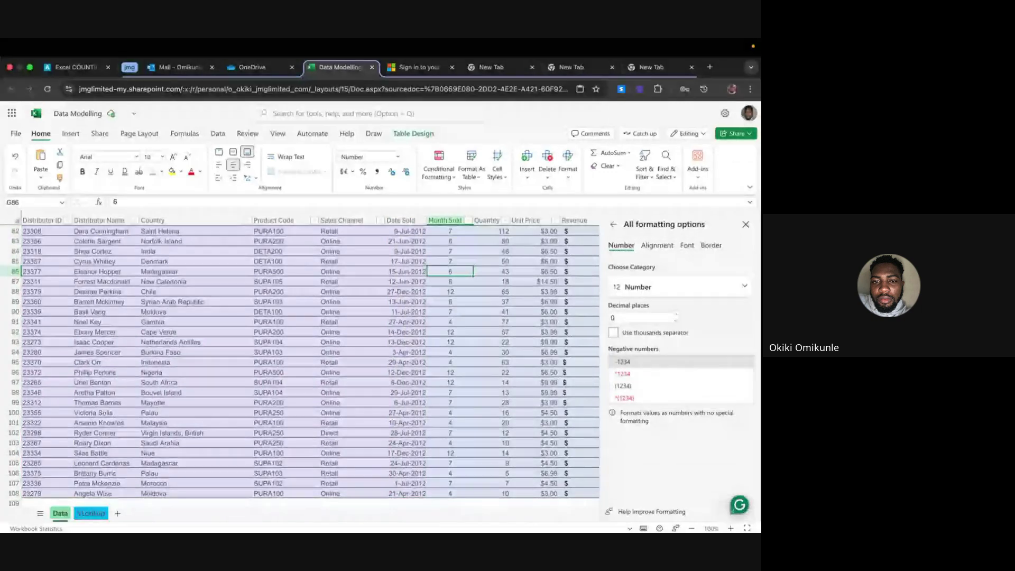
click(746, 224)
scroll(370, 360, up, 20)
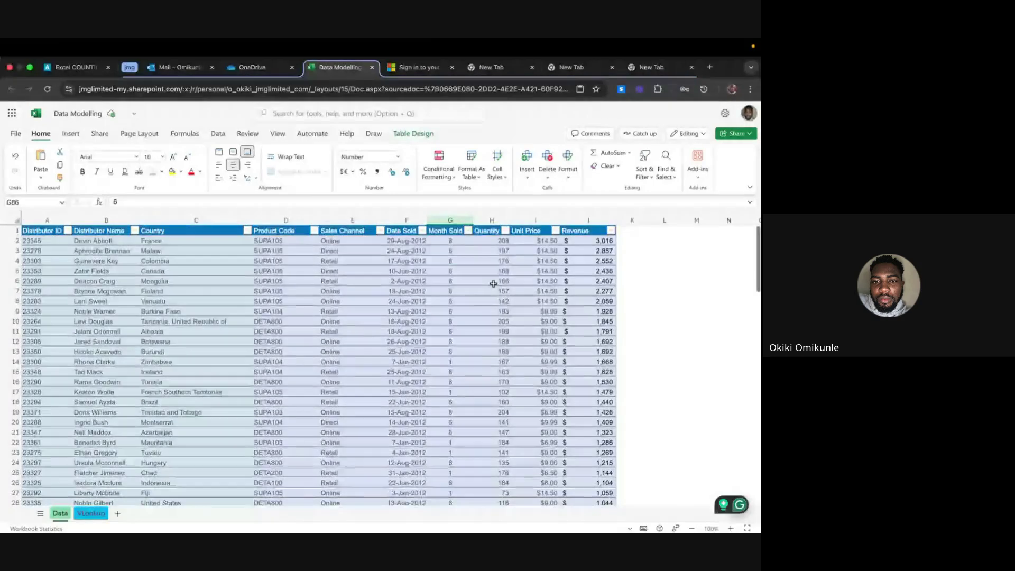
Select columns B and A on Data, then go to VLookup and select D9
click(111, 221)
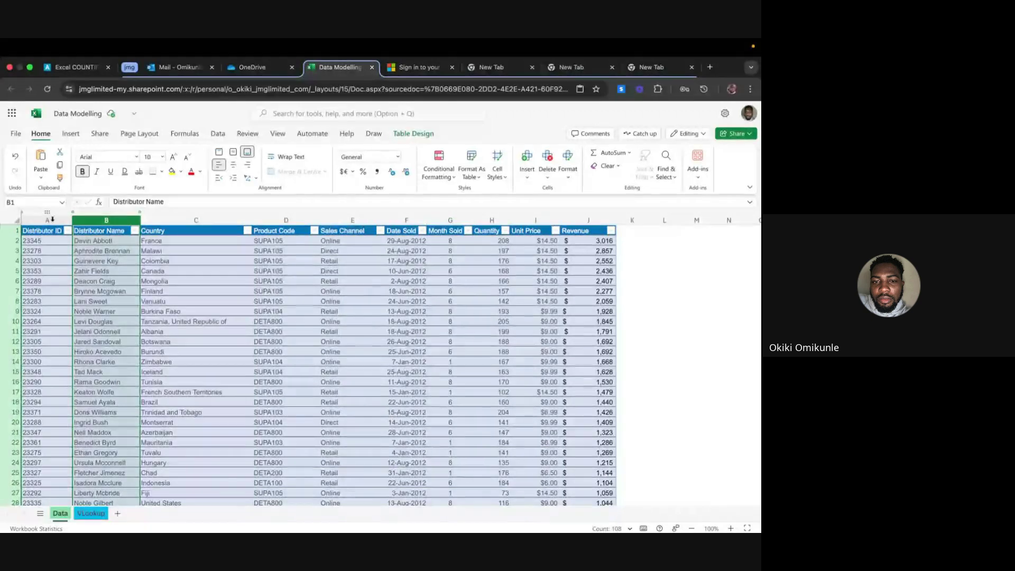
click(51, 220)
click(91, 513)
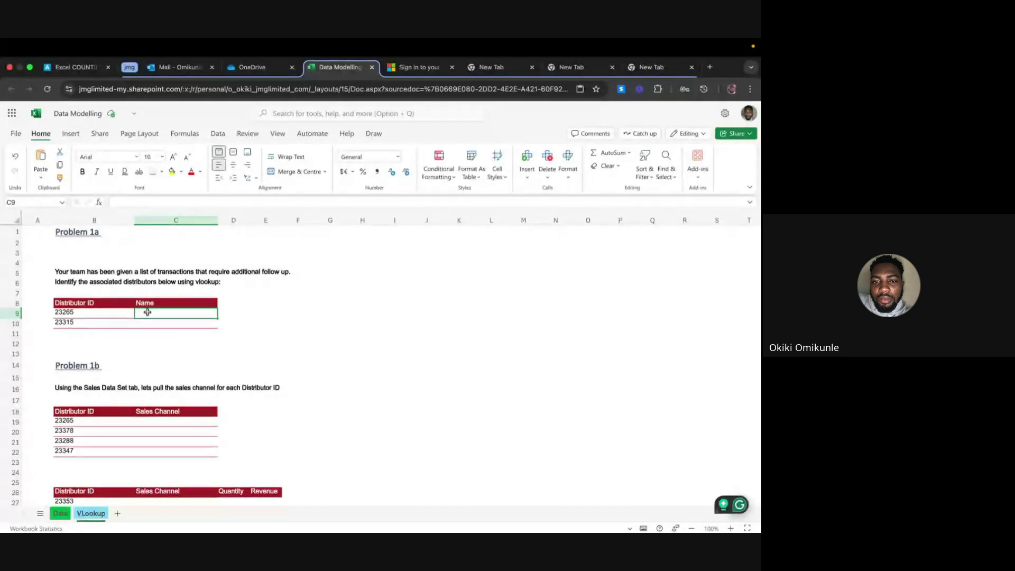
click(237, 315)
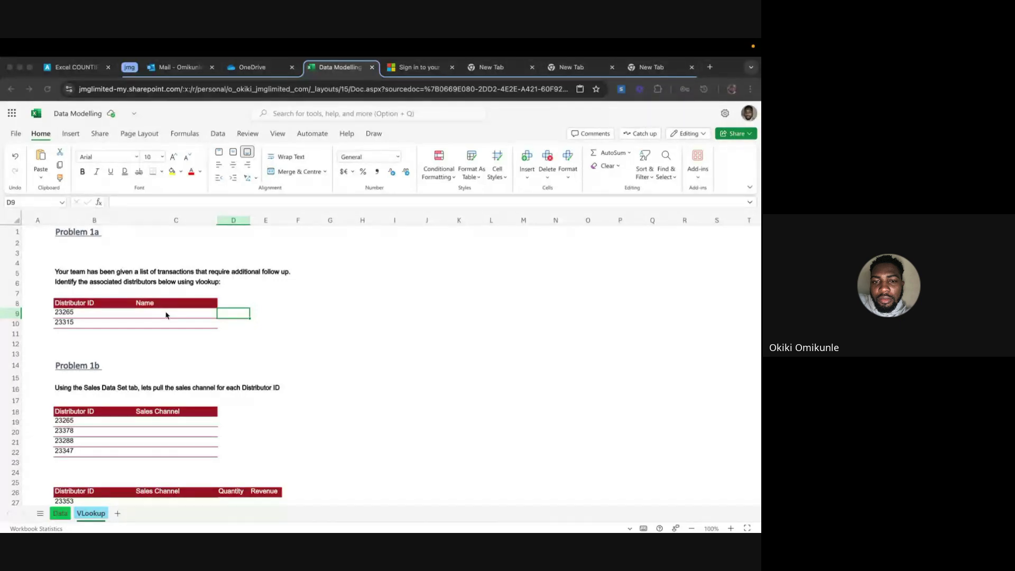
Flip between the Data and VLookup sheets, ending on Data with C19 selected
click(60, 512)
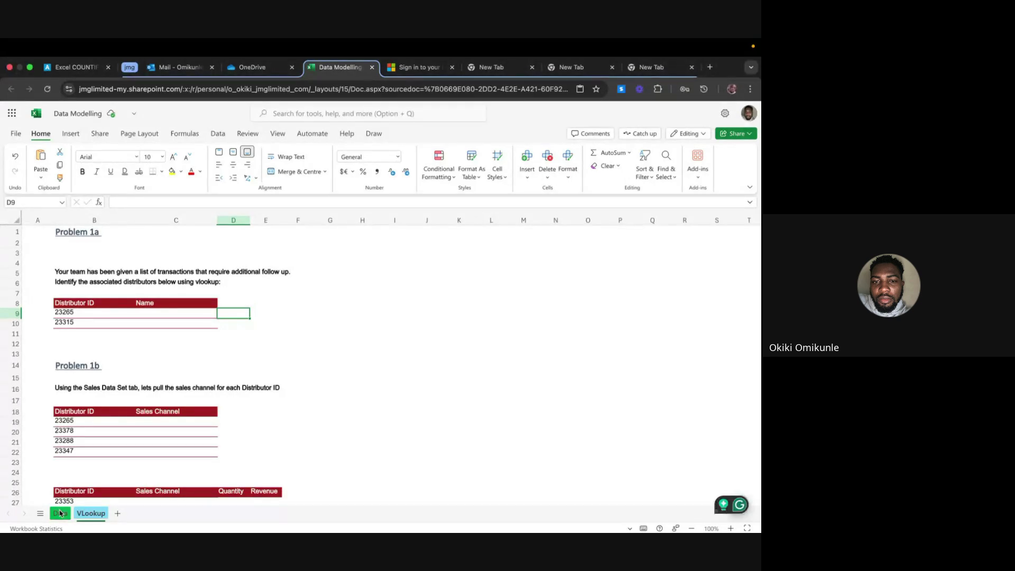
click(60, 512)
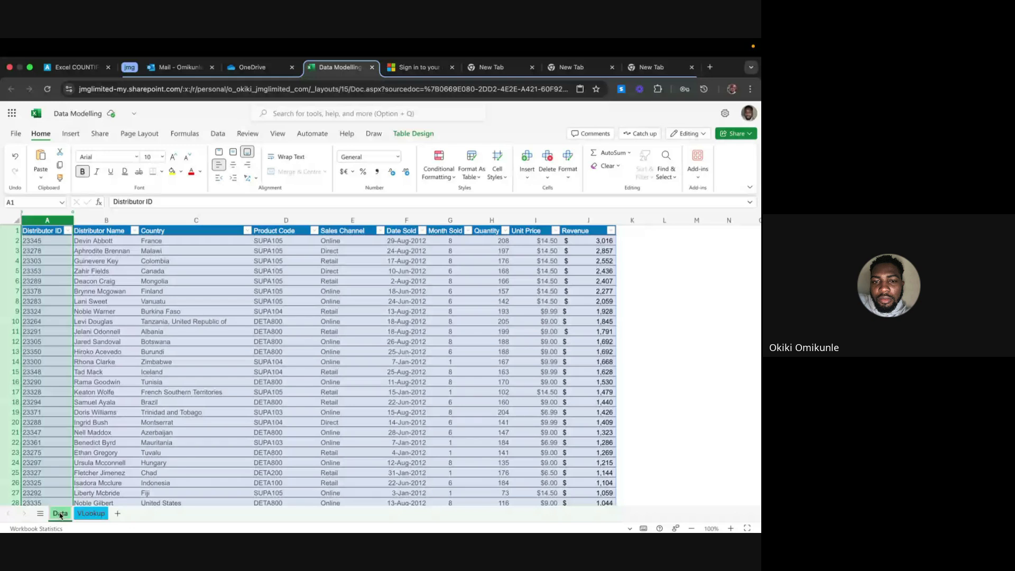
click(89, 513)
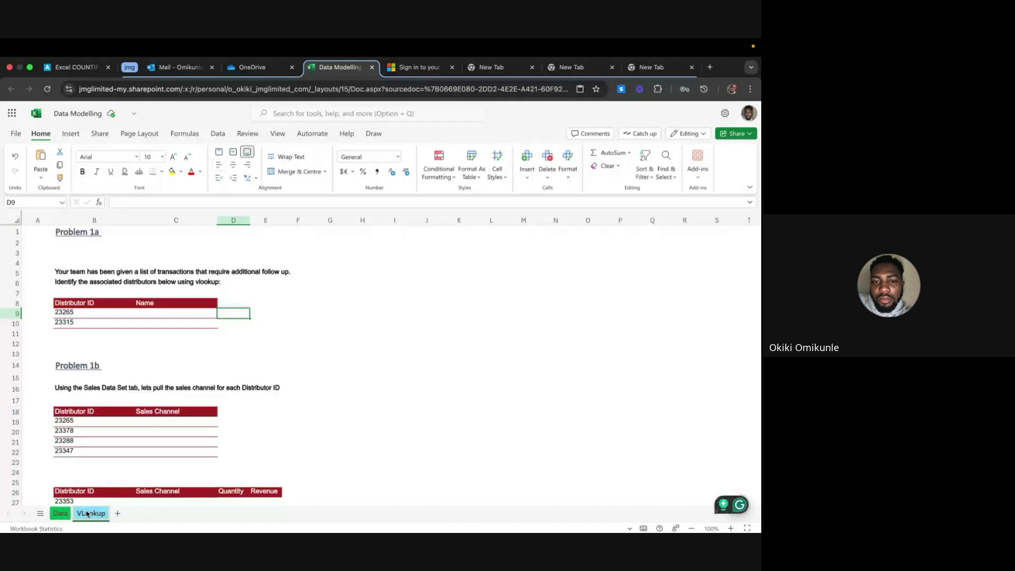
click(60, 513)
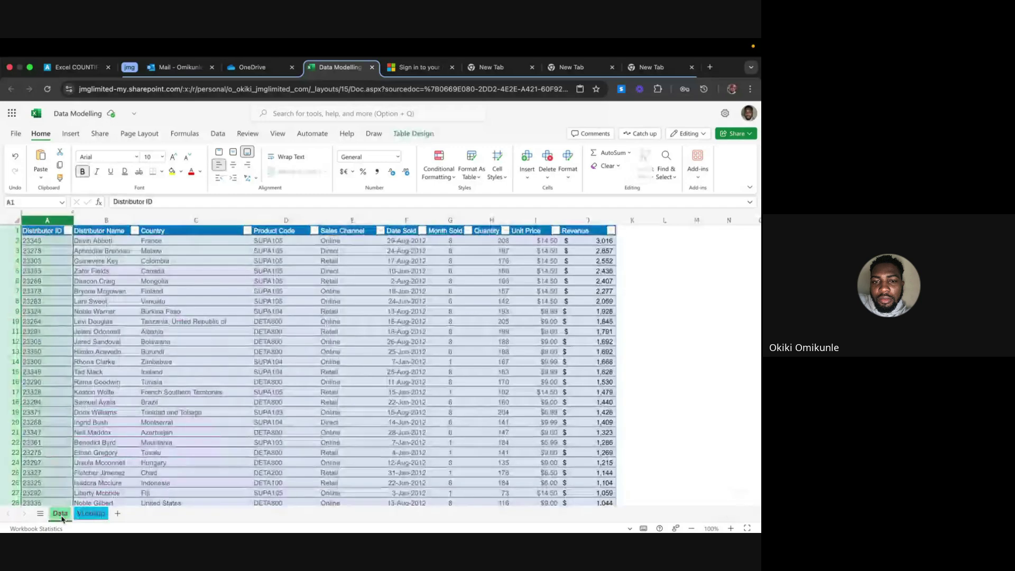
click(183, 413)
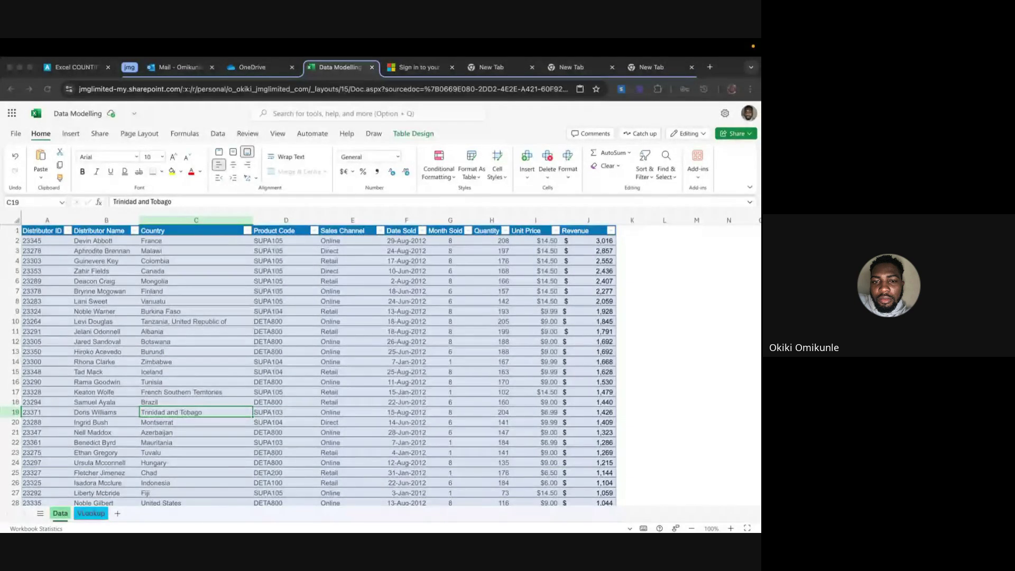
Paste =VLOOKUP(A2,A:B,2,FALSE) into Data sheet cell L2
click(655, 249)
click(662, 241)
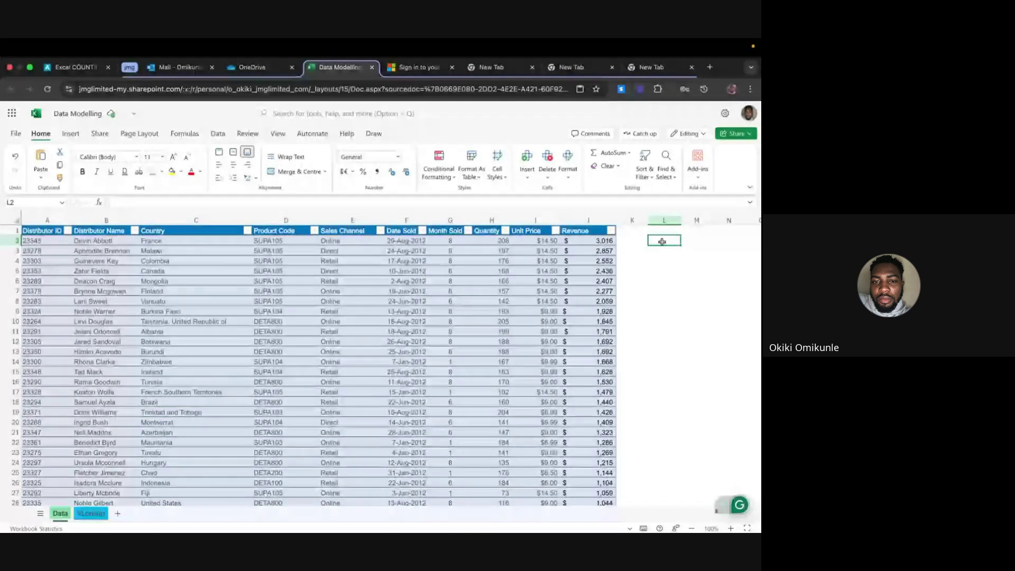
text(=VLOOKUP(A2,A:B,2,FALSE))
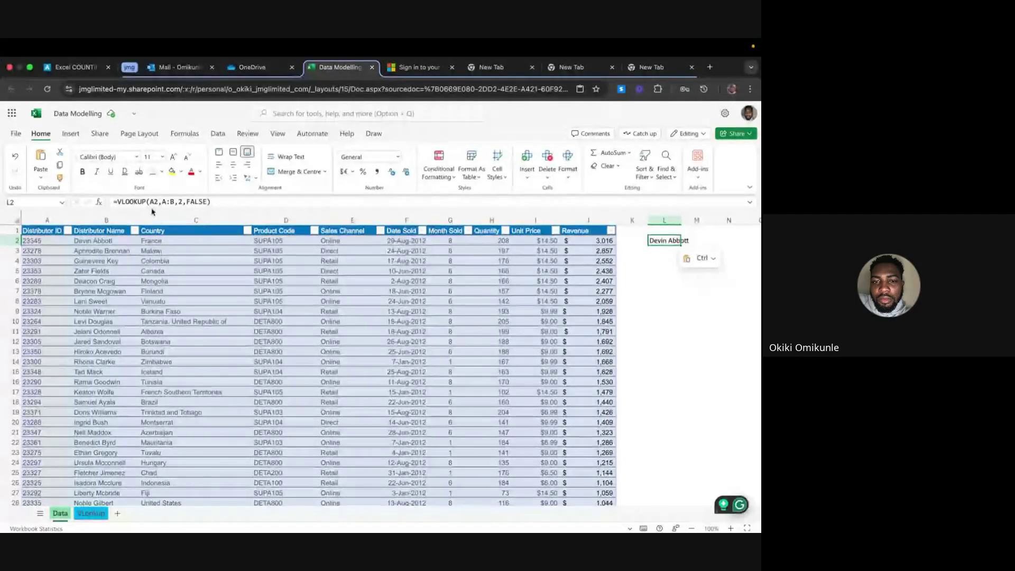
Widen column L so the returned distributor name fits
click(90, 513)
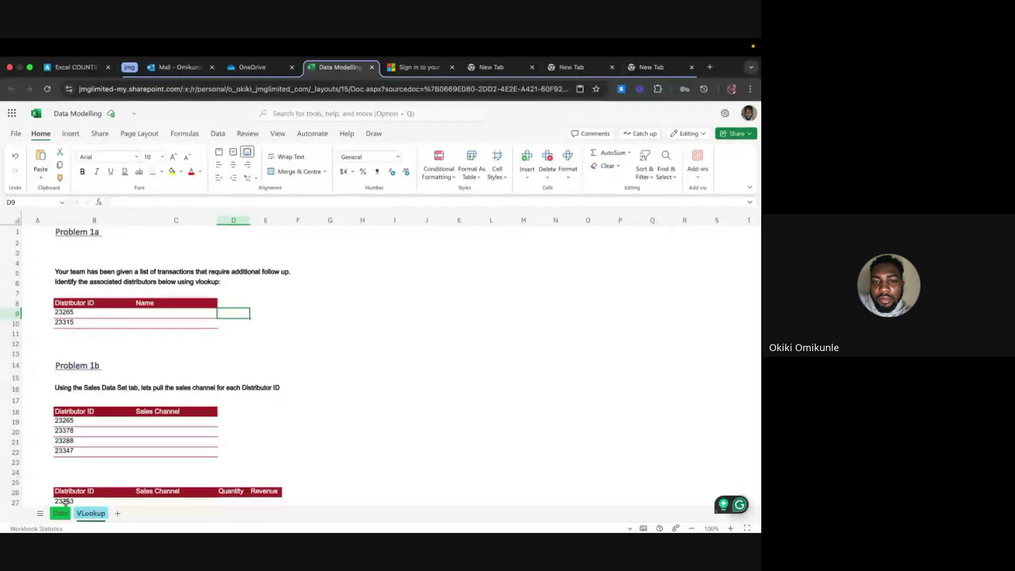
click(60, 513)
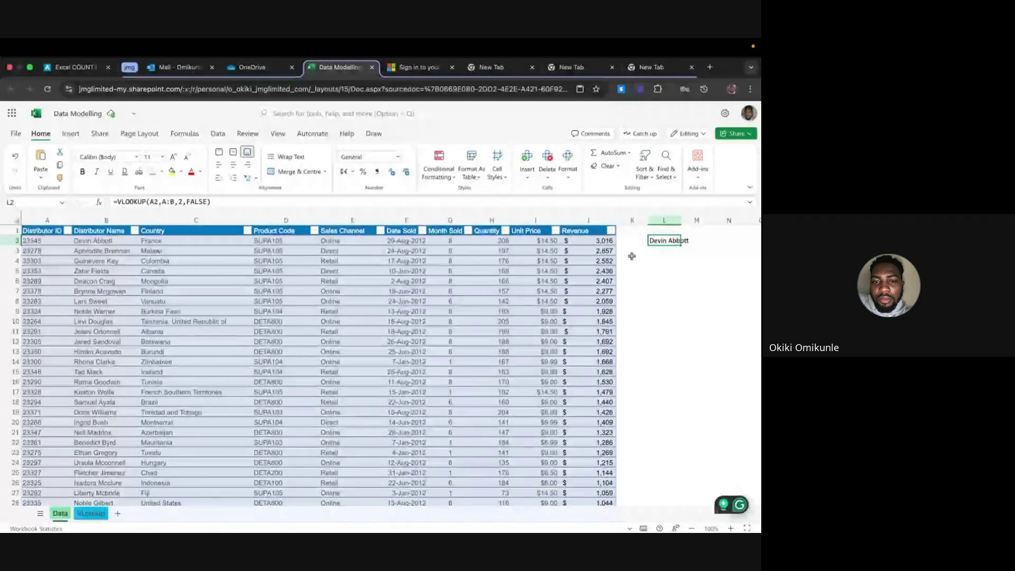
click(682, 223)
drag(683, 222, 693, 223)
click(670, 260)
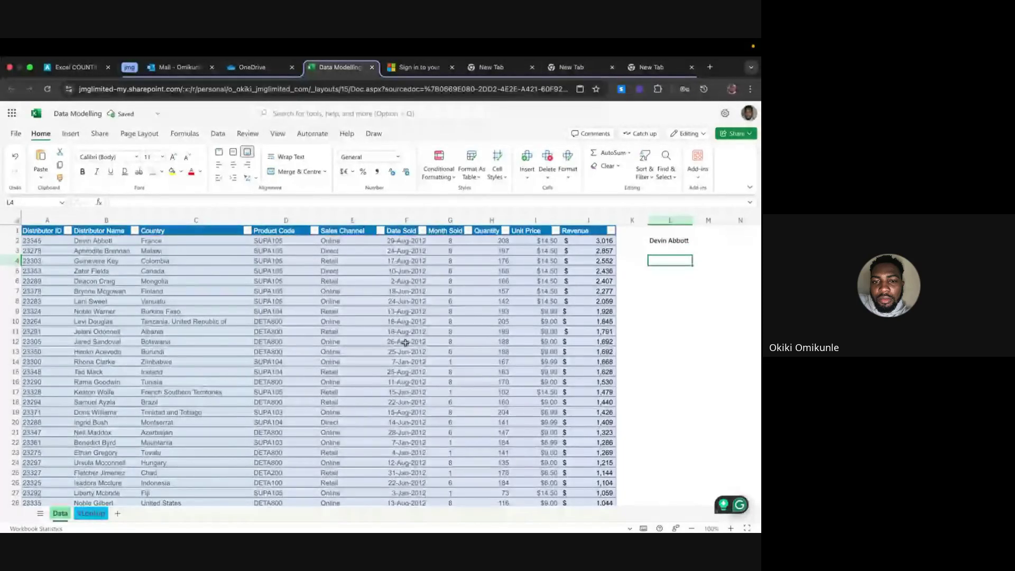
click(90, 514)
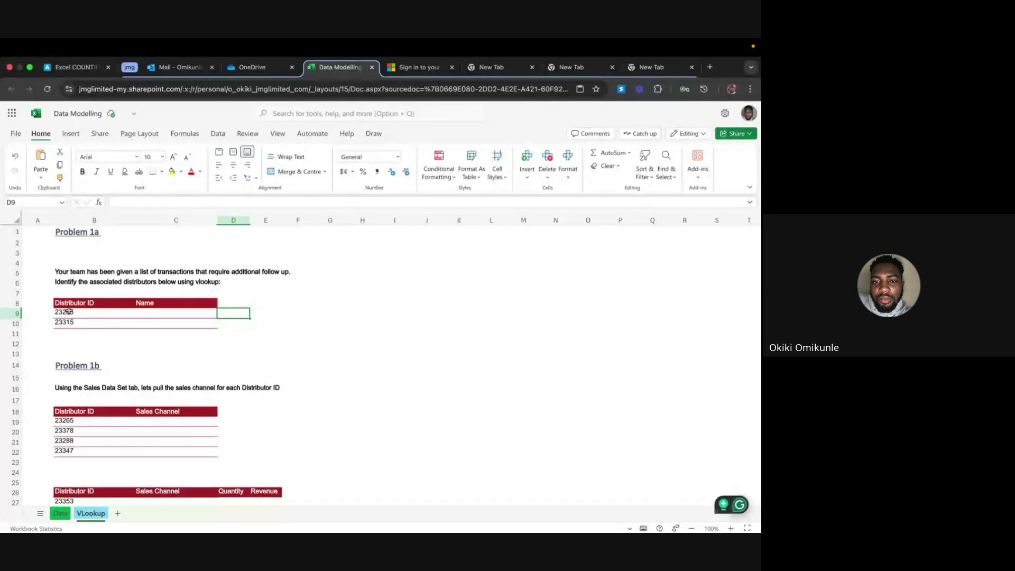
Enter =VLOOKUP(B9,Table1[[#All],[Distributor ID]:[Distributor Name]],2,FALSE) in C9
click(147, 312)
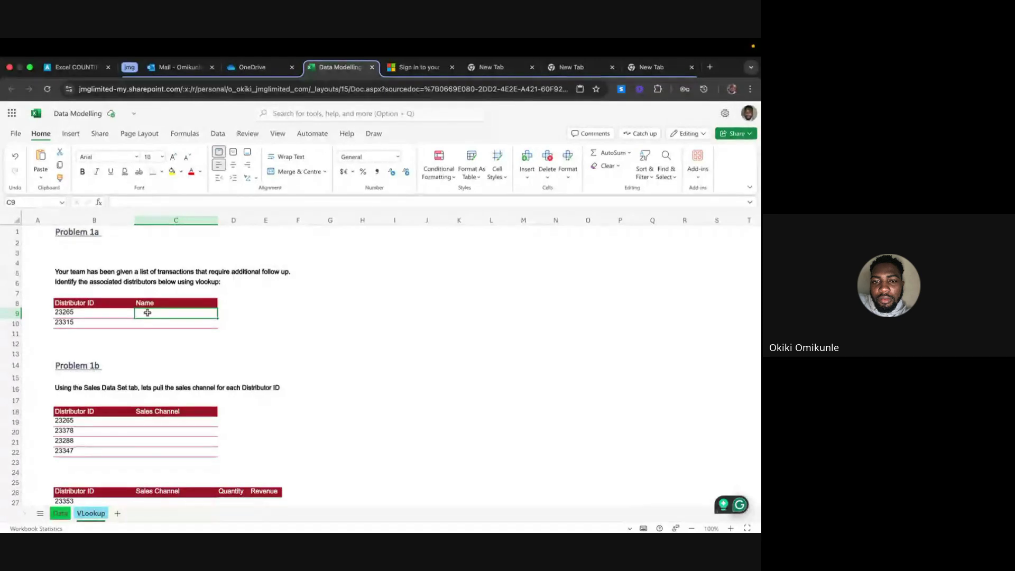
text(=vlook)
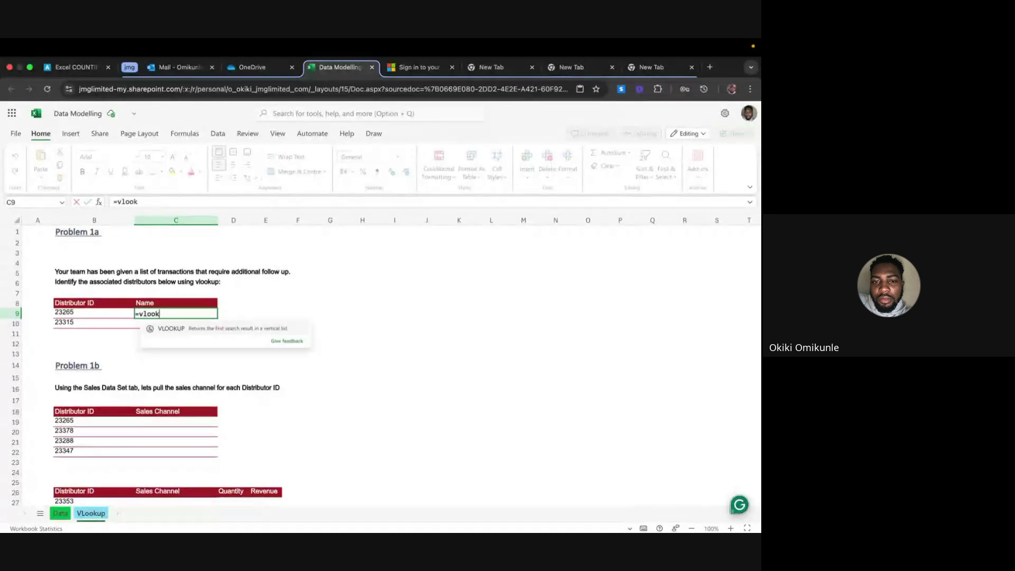
text(up)
key(Tab)
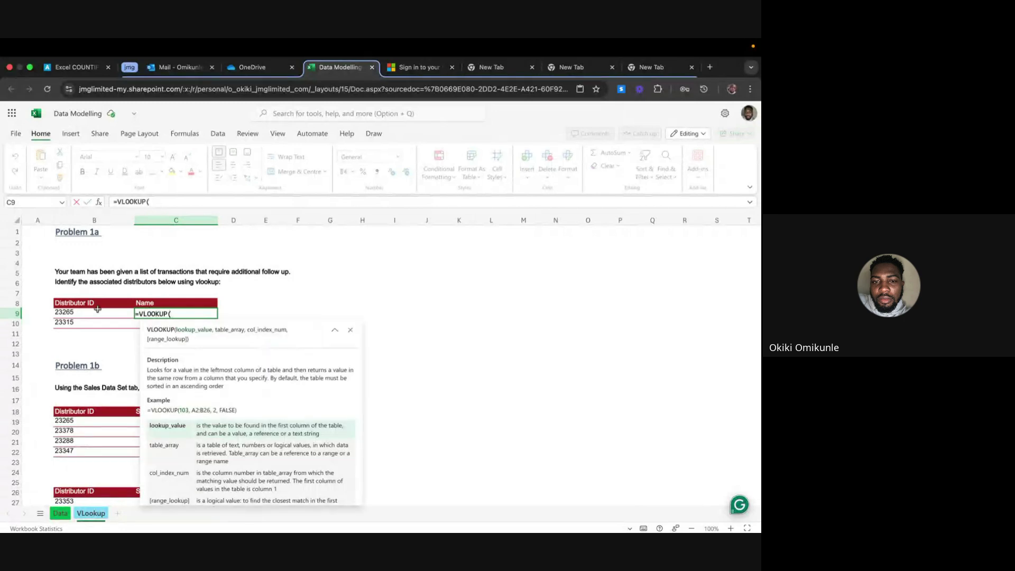
click(82, 312)
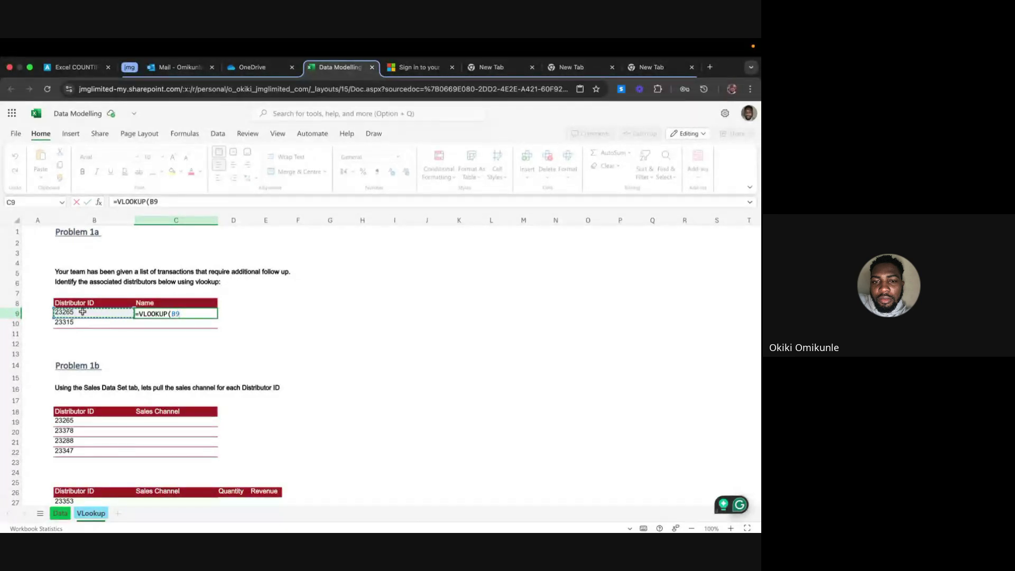
text(,)
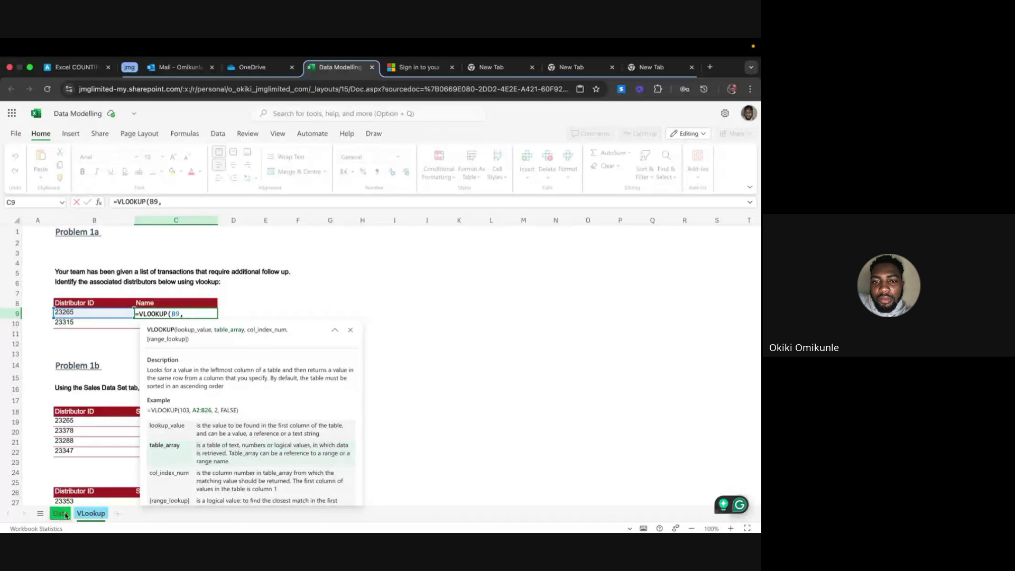
click(60, 513)
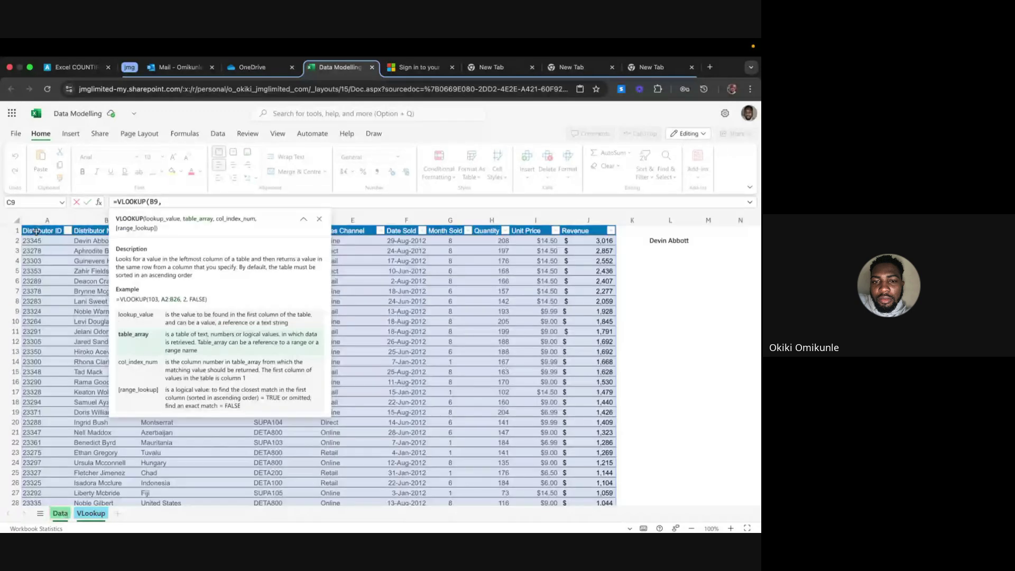
drag(31, 233, 87, 247)
key(ctrl+shift+Down)
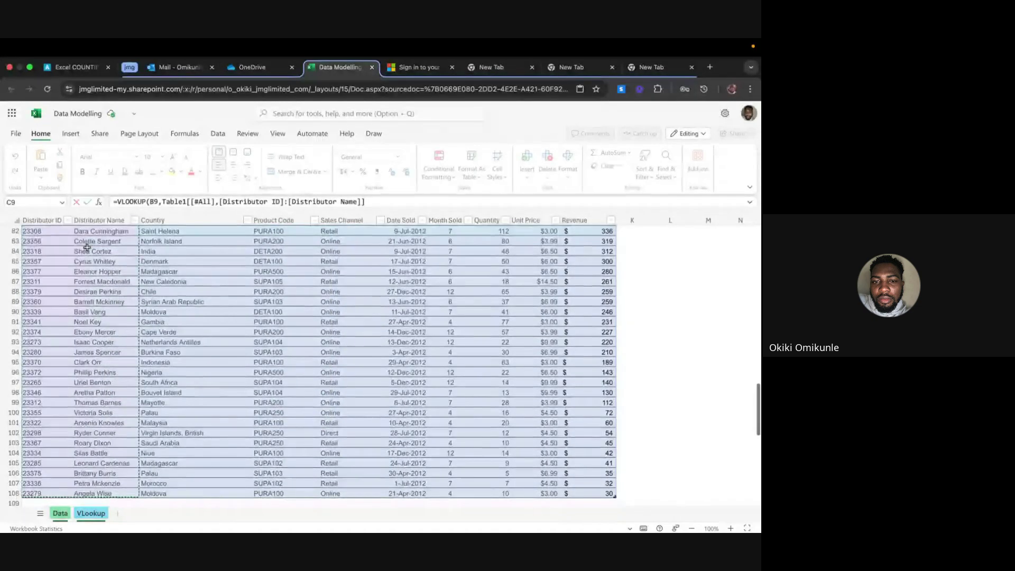
click(380, 202)
text(,)
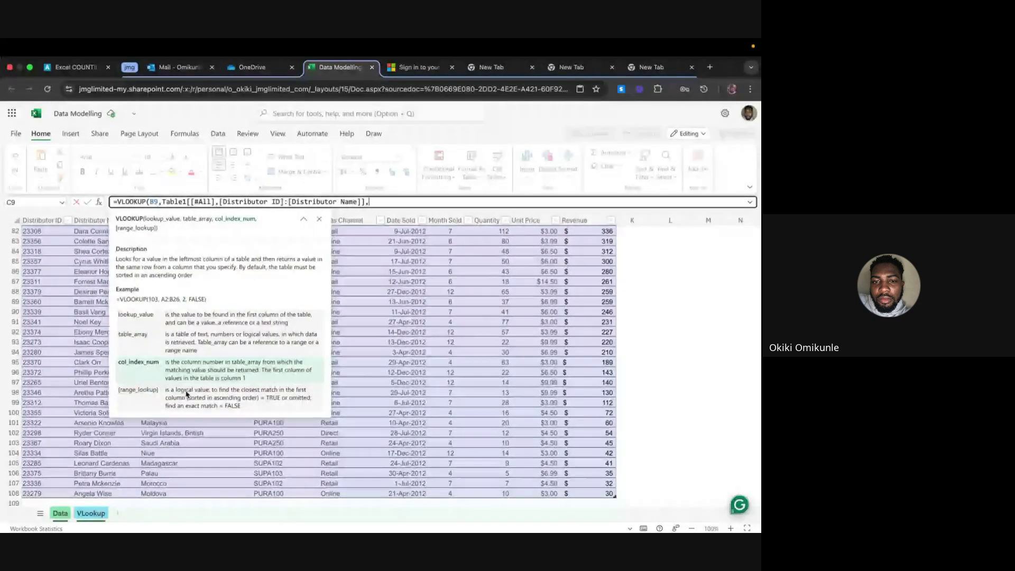
text(2)
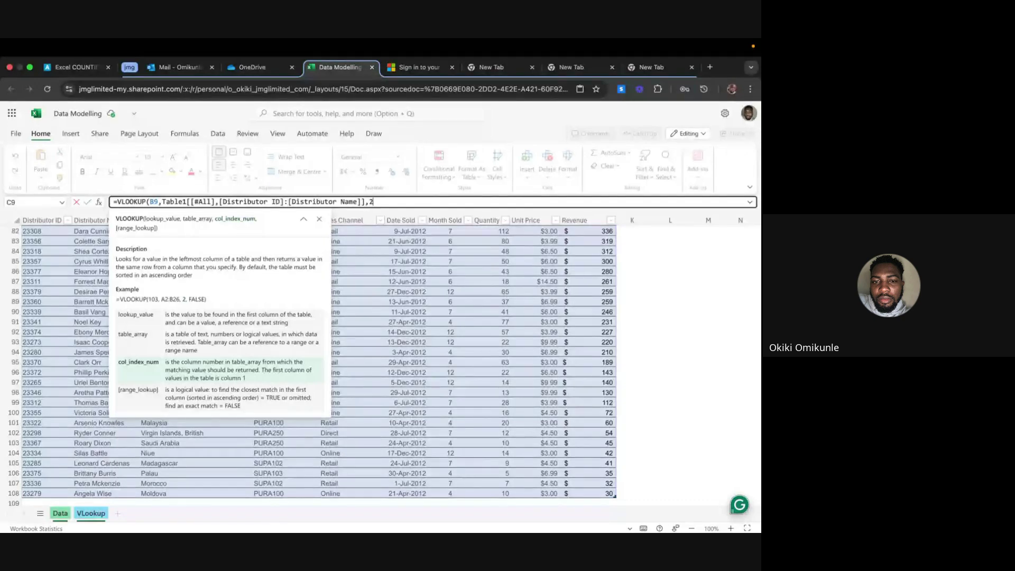
text(,)
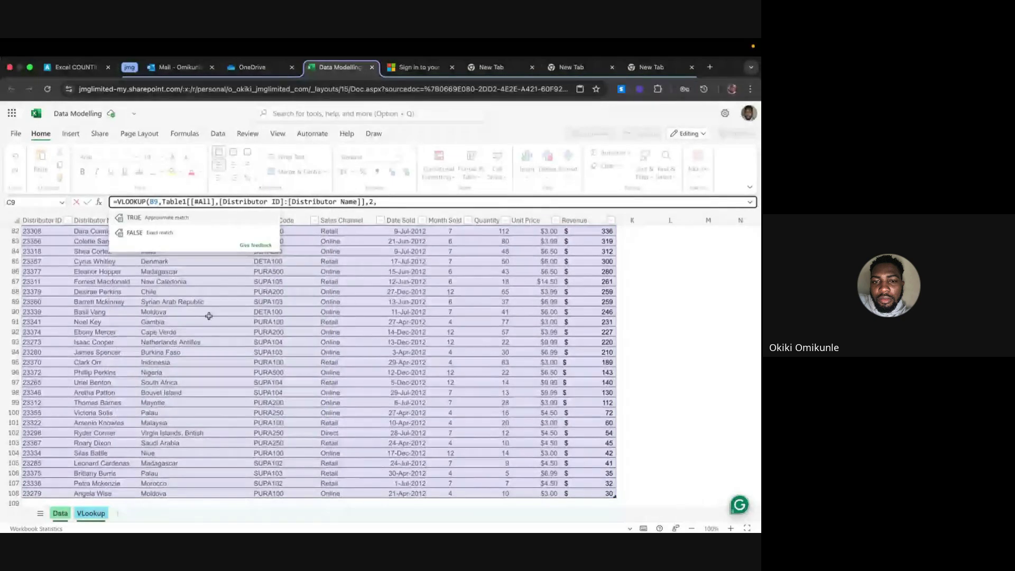
click(173, 231)
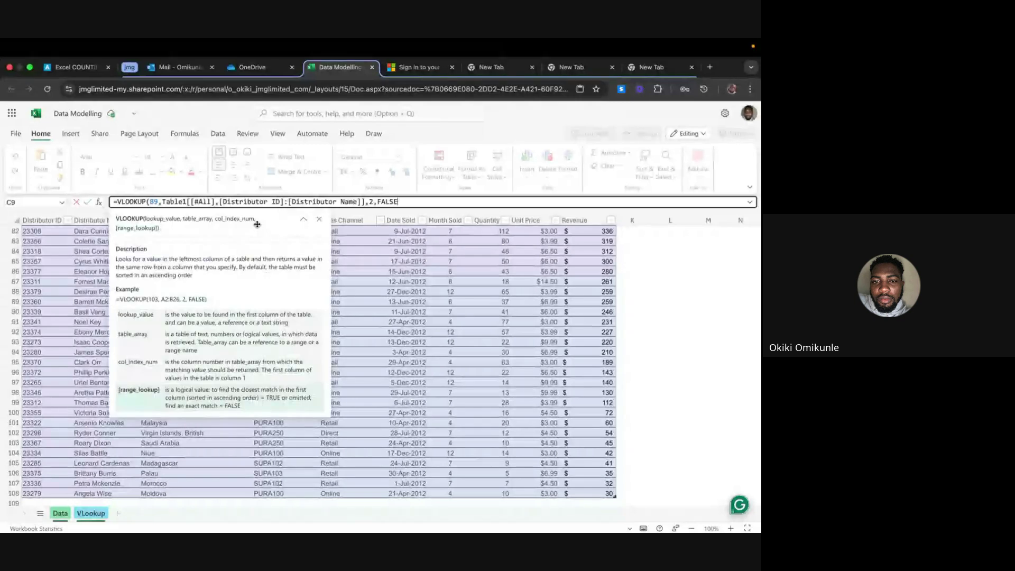
key(Return)
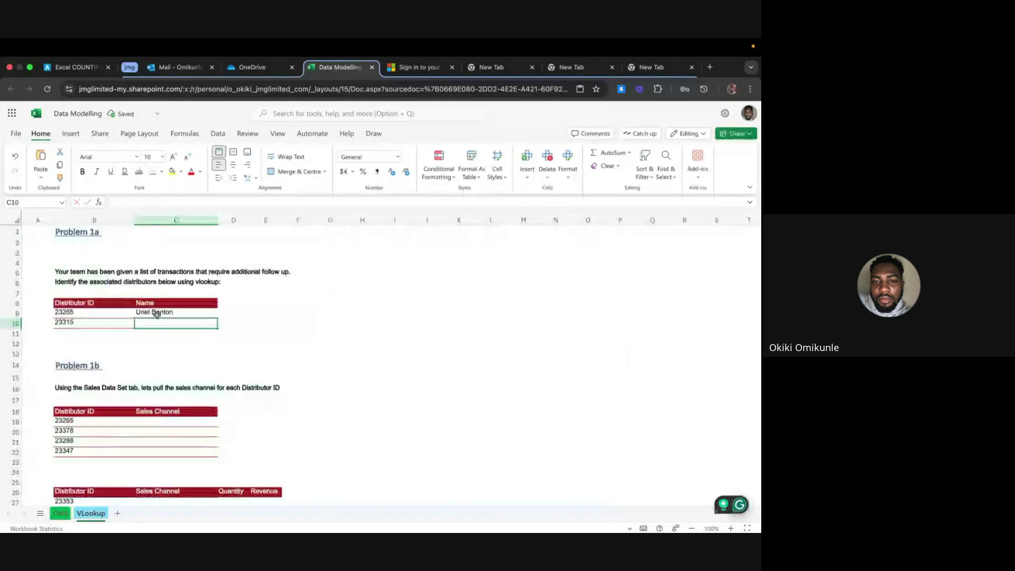
Fill the C9 lookup formula down to C10 and check its result
click(156, 314)
drag(217, 328, 212, 324)
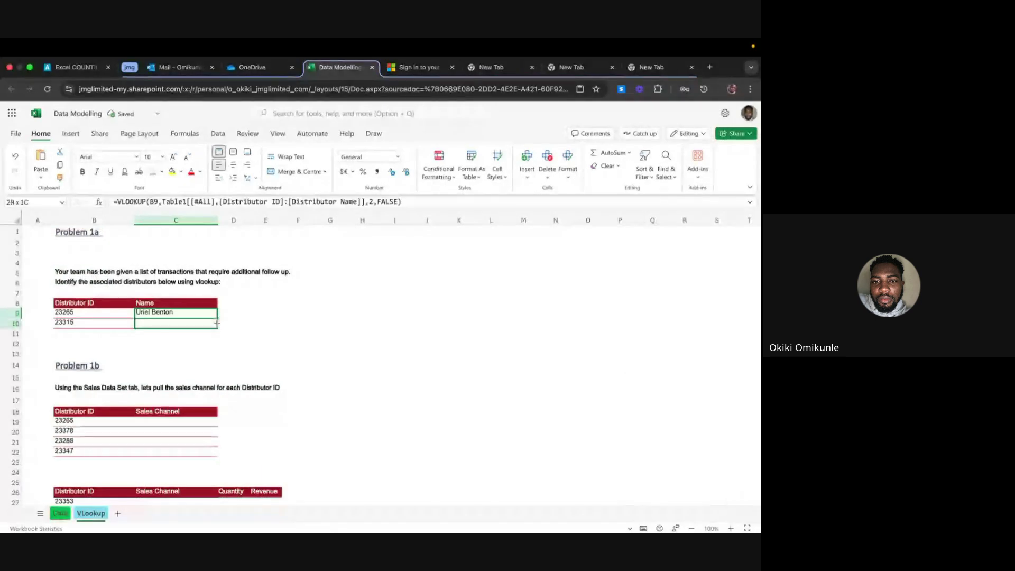
click(163, 322)
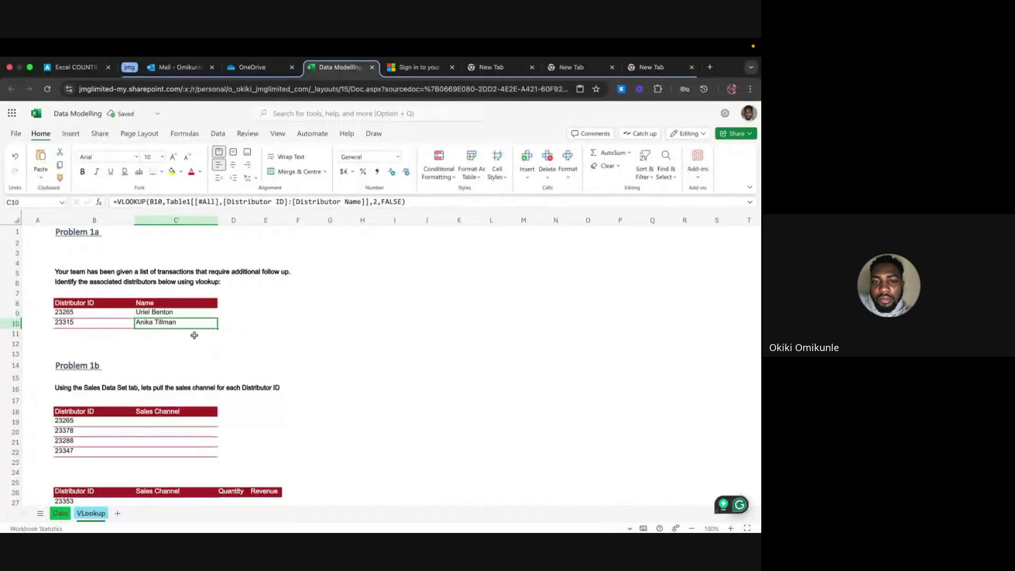
click(243, 316)
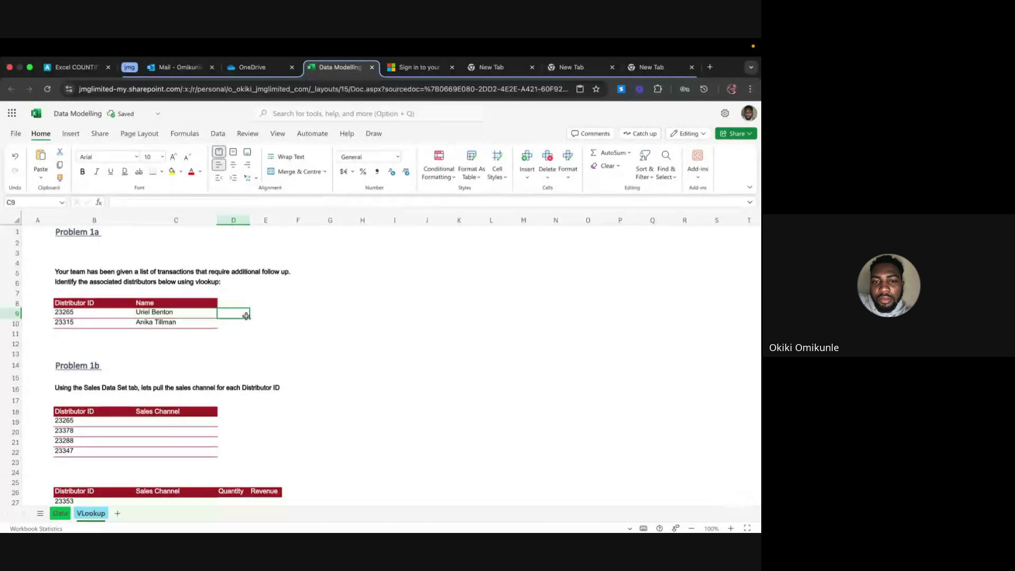
Inspect C9's VLOOKUP formula and highlight the Distributor ID header and first ID (B8:B9)
click(311, 332)
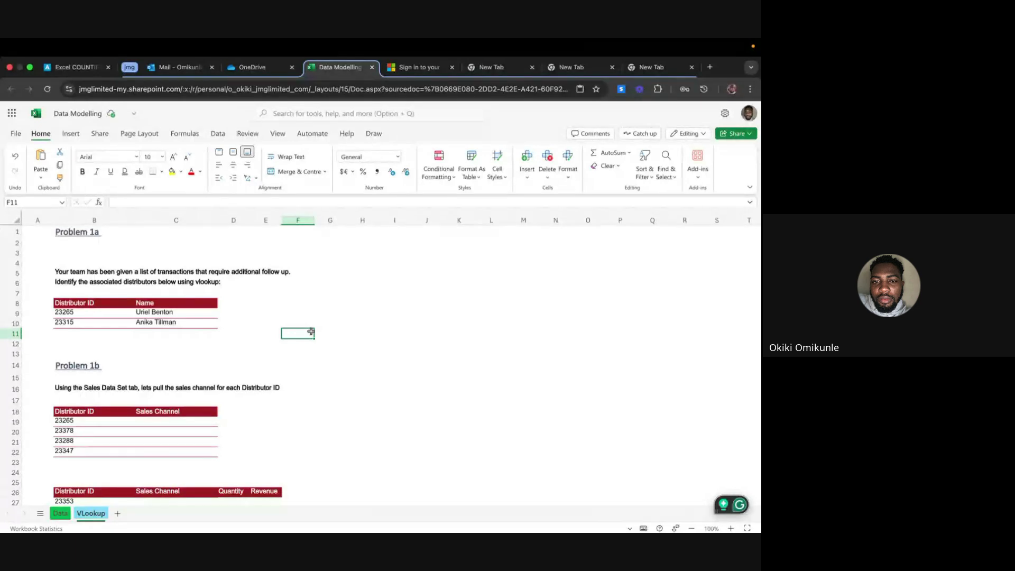
click(167, 312)
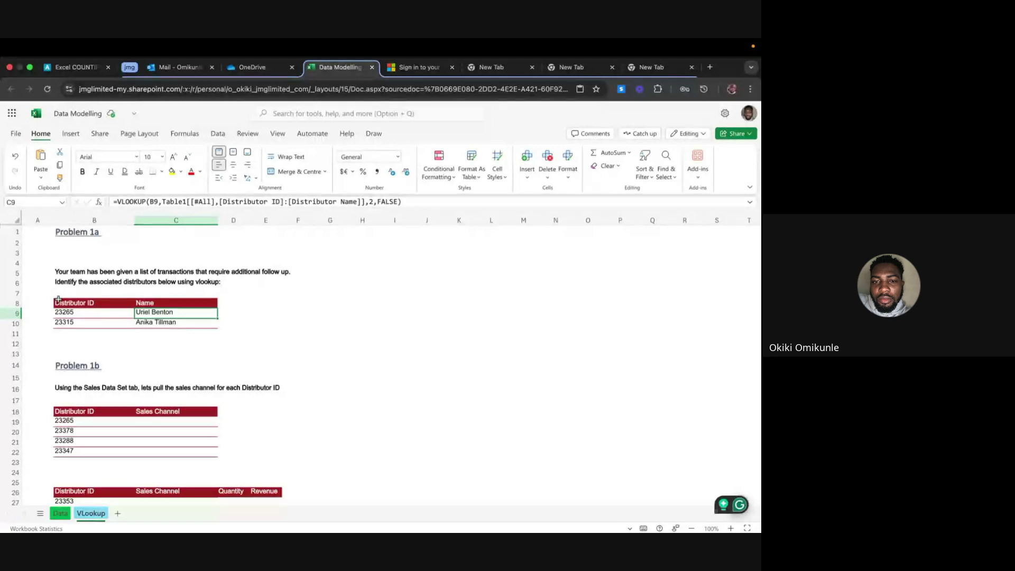
drag(58, 299, 164, 313)
click(266, 333)
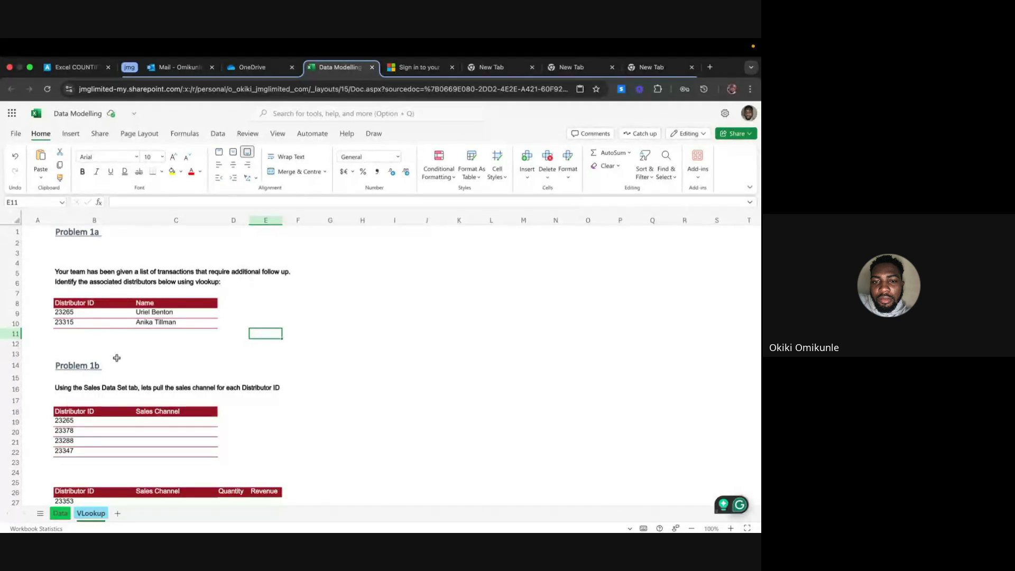
Compare the Data sheet's transaction table with C9's formula, ending on the Data sheet
click(61, 513)
click(87, 516)
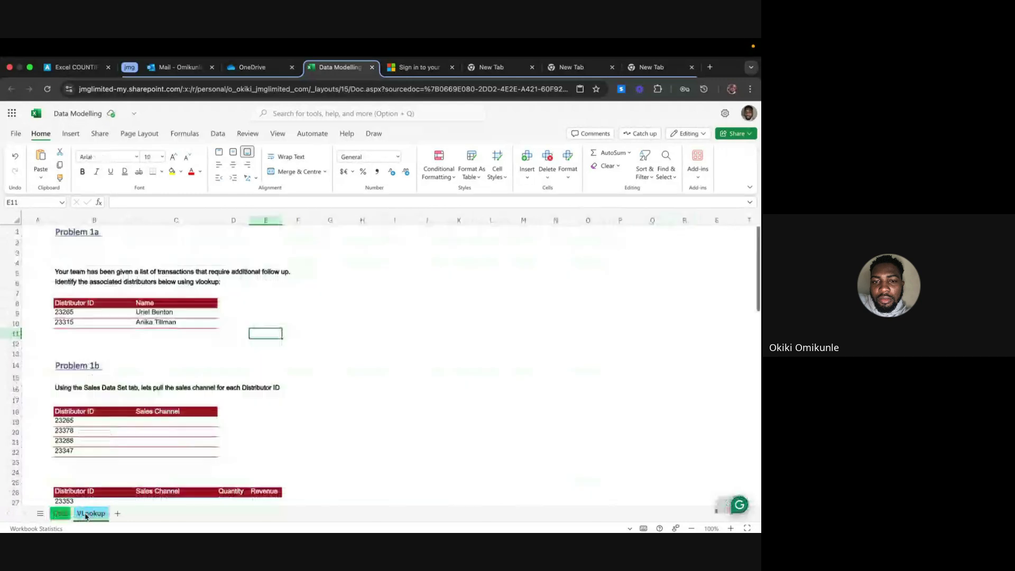
click(174, 317)
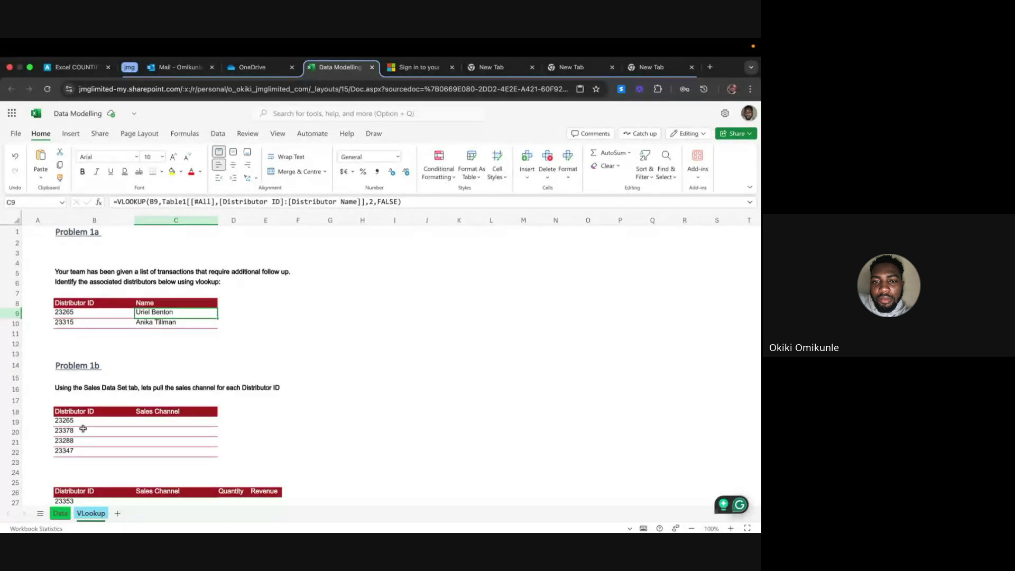
click(60, 513)
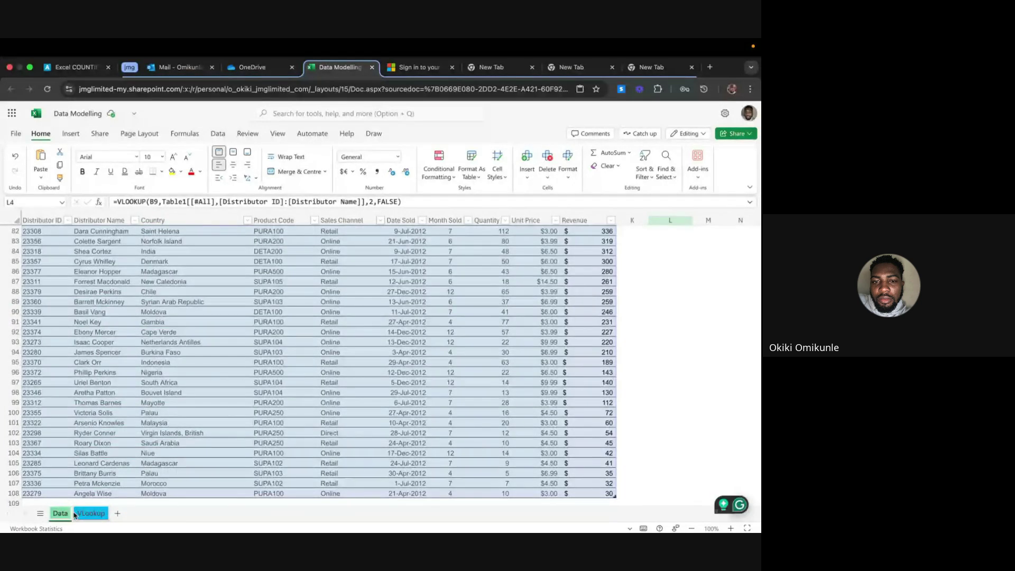
Back on the VLookup sheet, start a VLOOKUP formula in I7, then cancel it
click(75, 516)
click(268, 302)
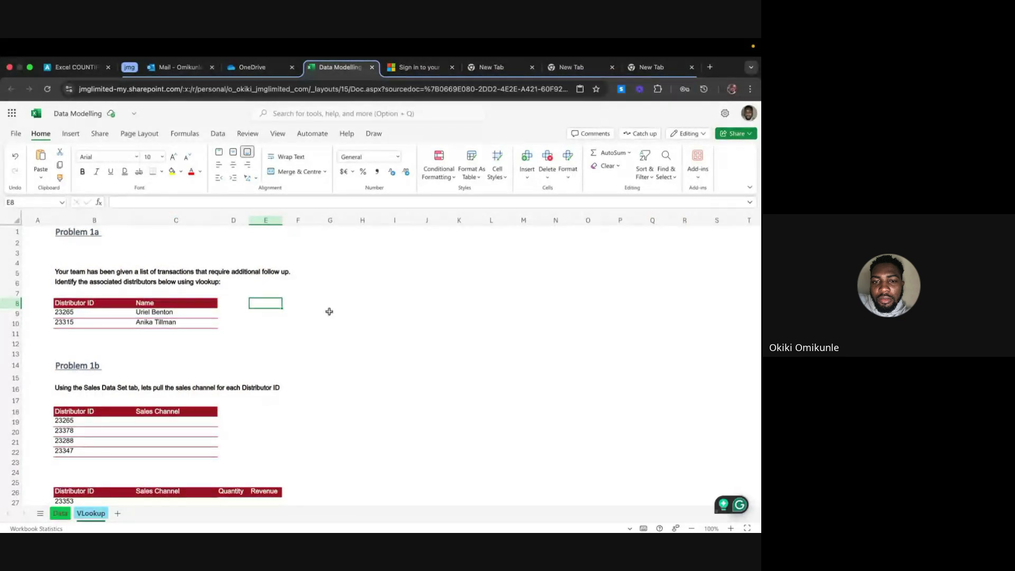
click(406, 295)
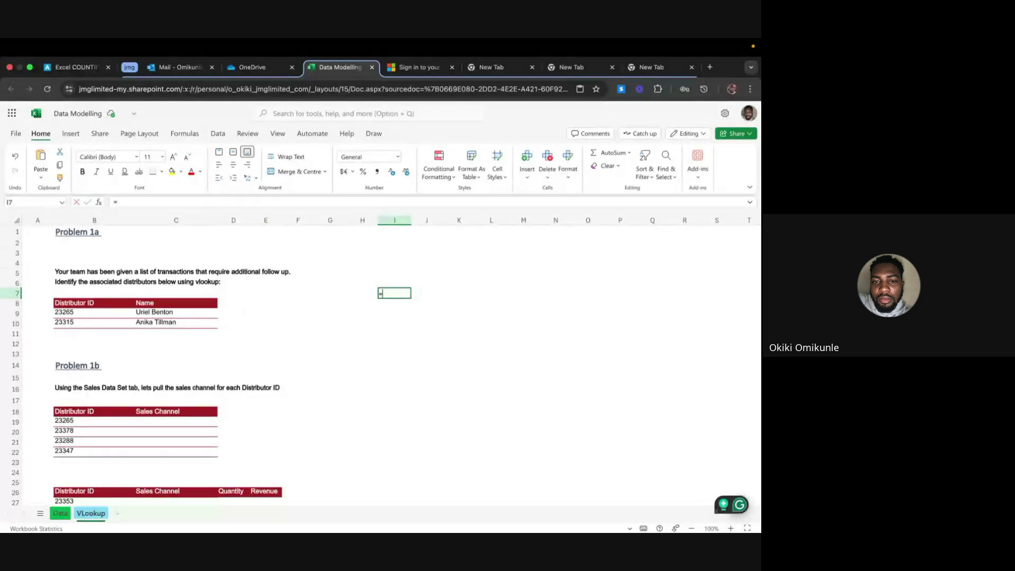
text(=V)
key(Escape)
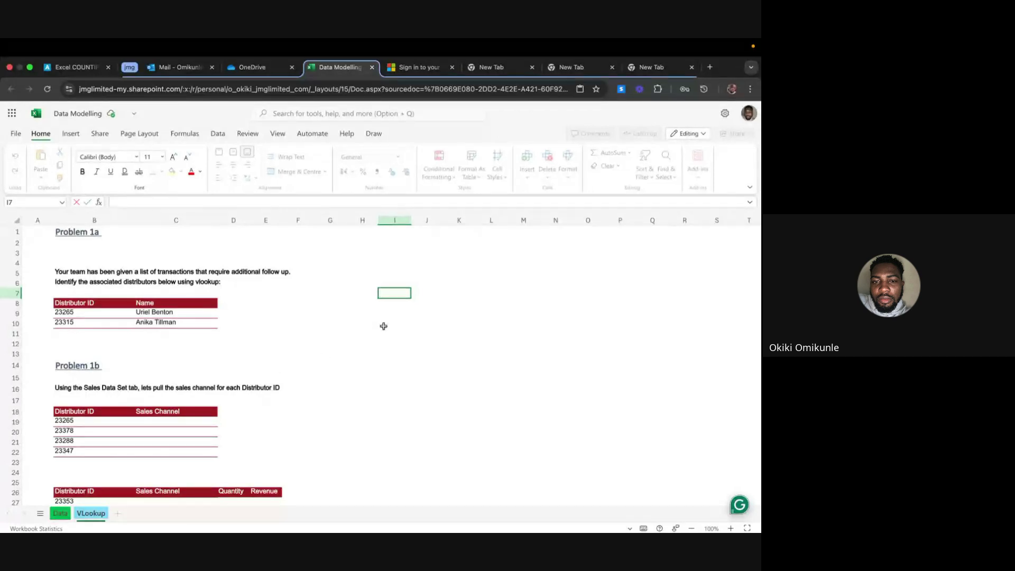
Enter a cross-sheet formula =Data!L4 in VLookup cell H8
click(349, 307)
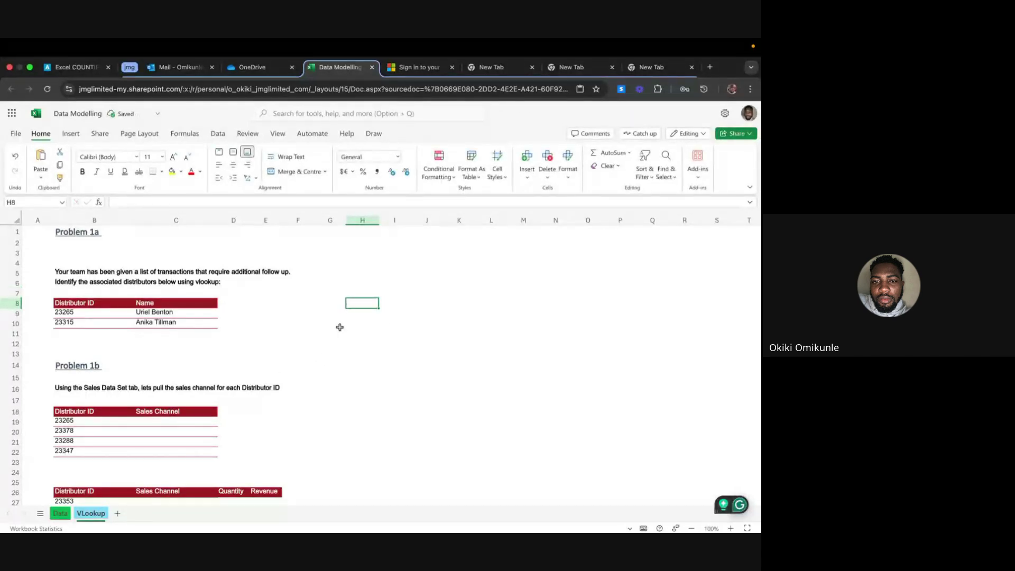
text(=)
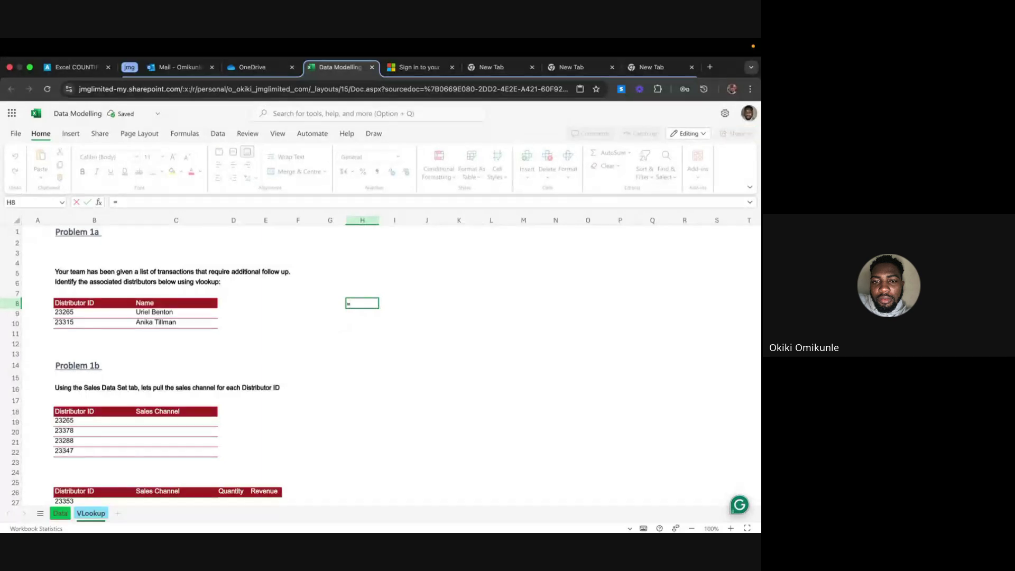
click(60, 514)
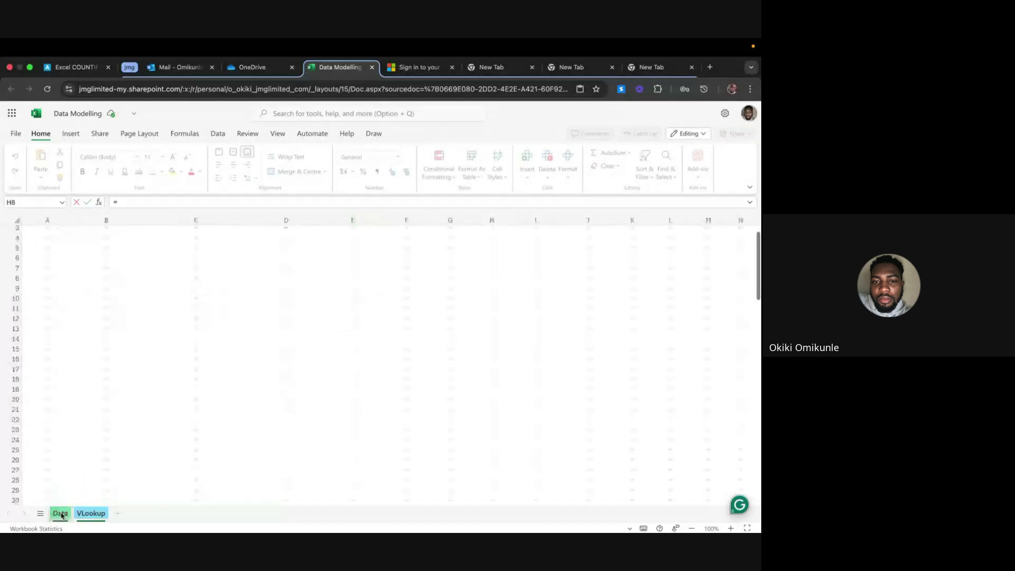
scroll(558, 265, right, 3)
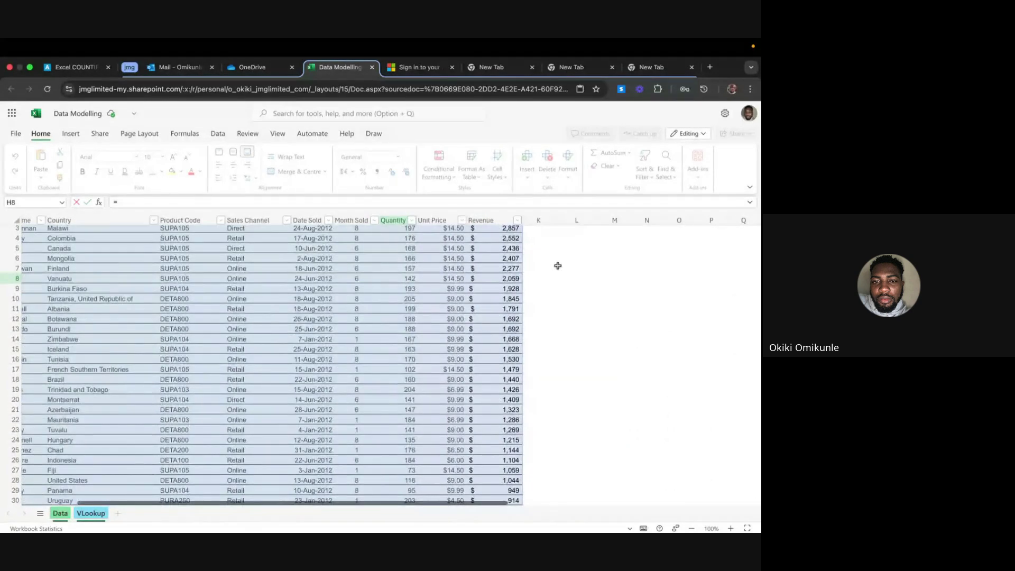
scroll(557, 265, up, 1)
click(570, 264)
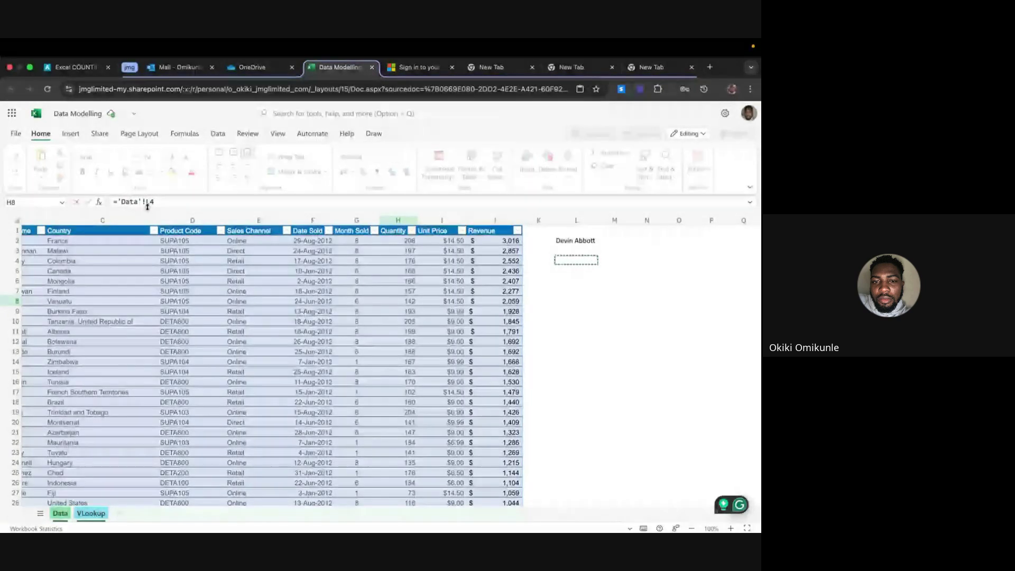
click(146, 203)
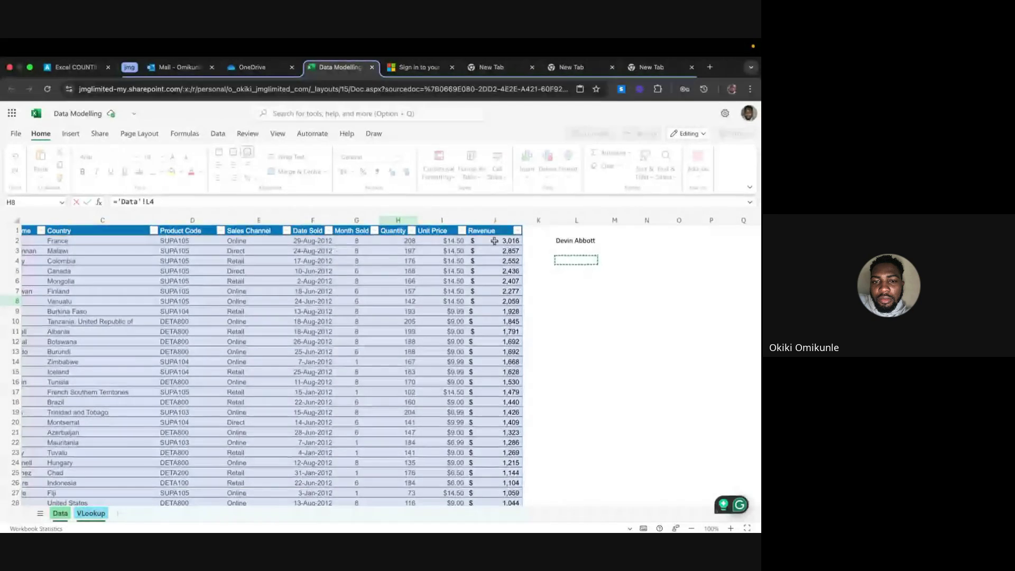
key(Return)
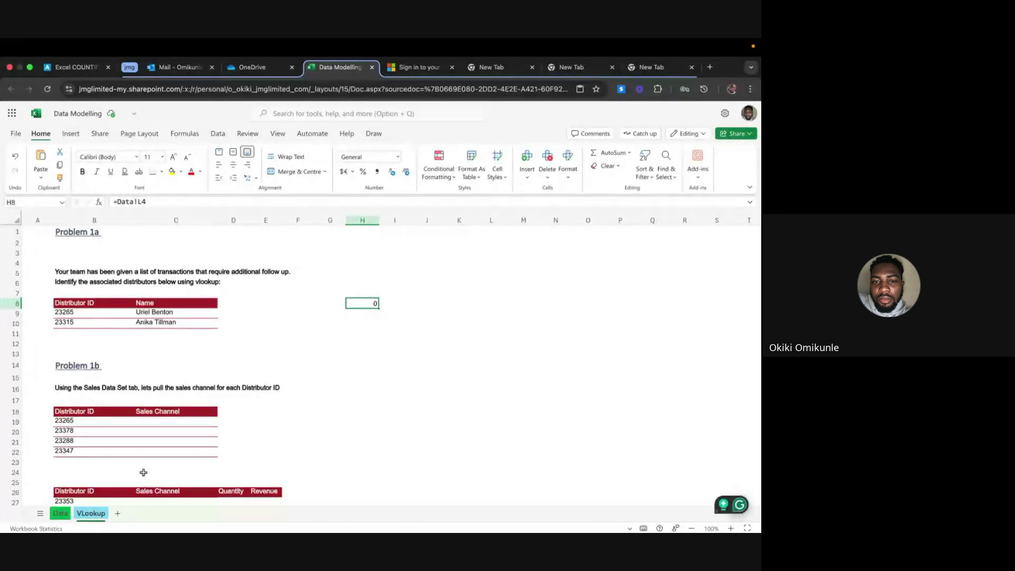
Type a first name into Data!L4 and confirm H8 on VLookup now displays it
click(60, 513)
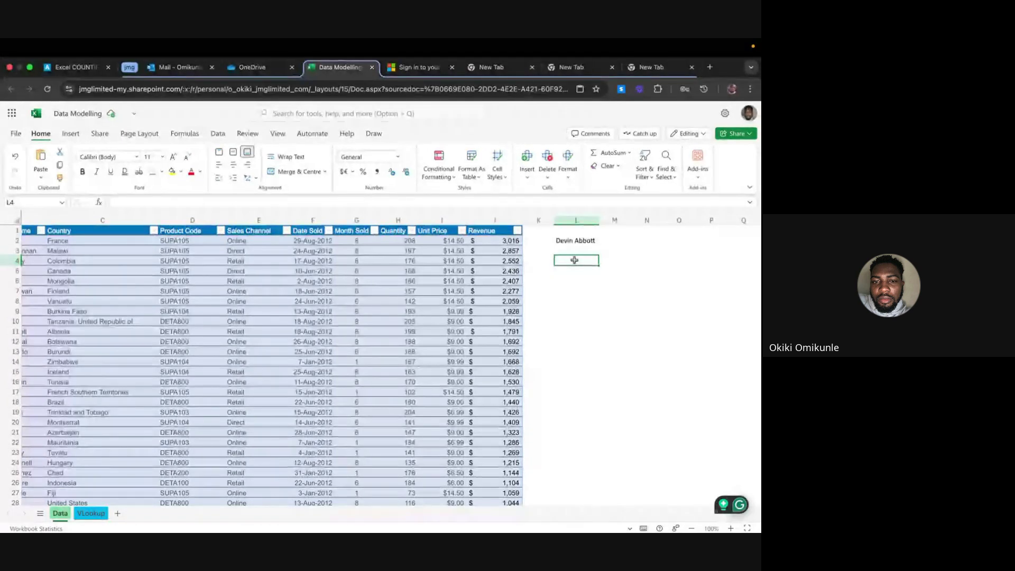
text(Naomi)
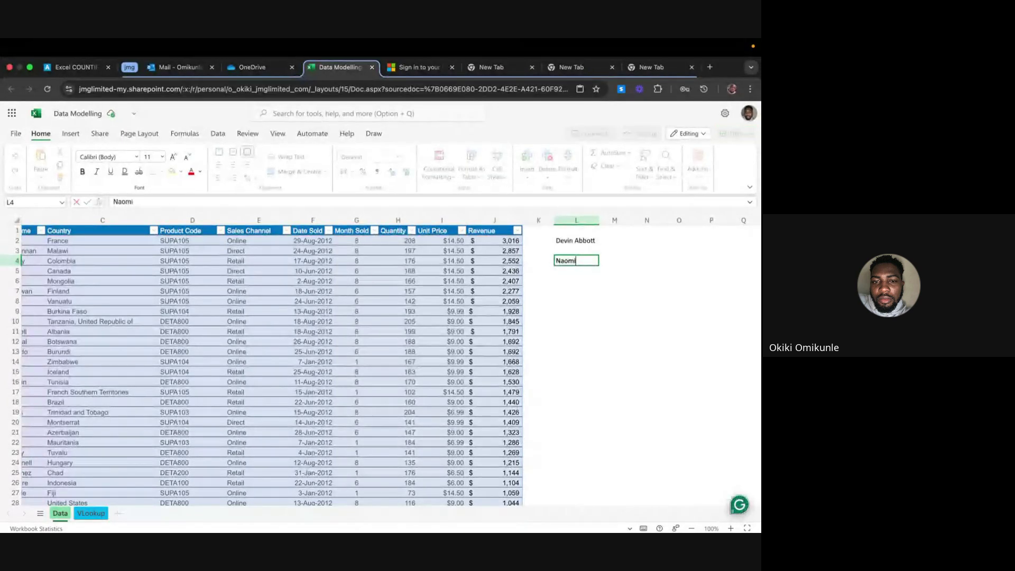
key(Tab)
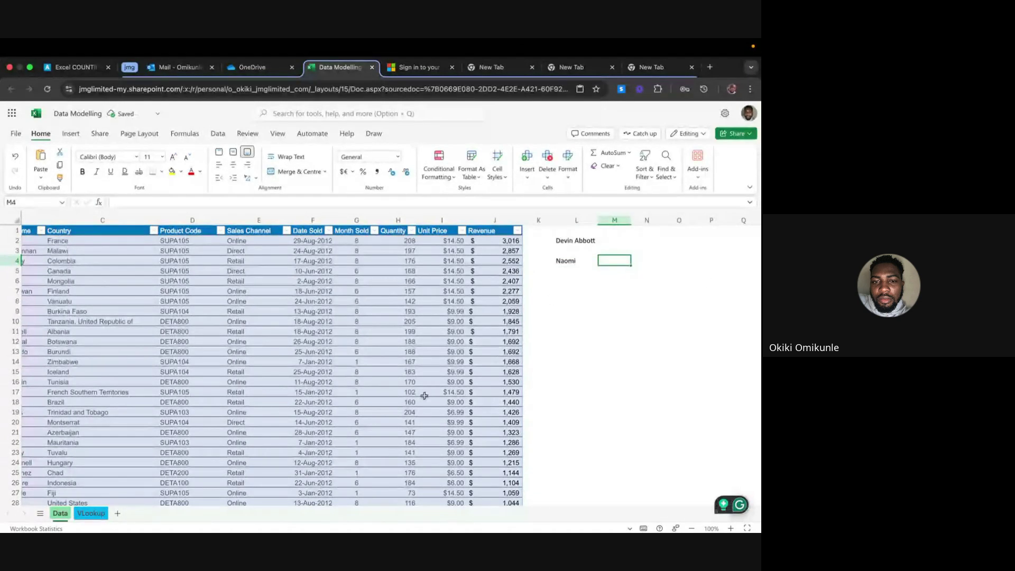
click(94, 514)
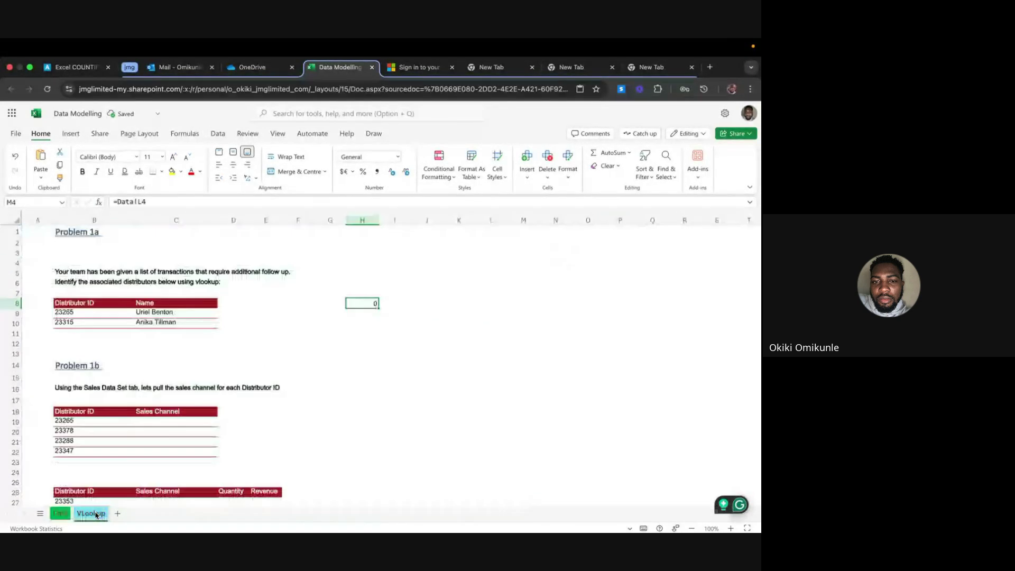
click(350, 353)
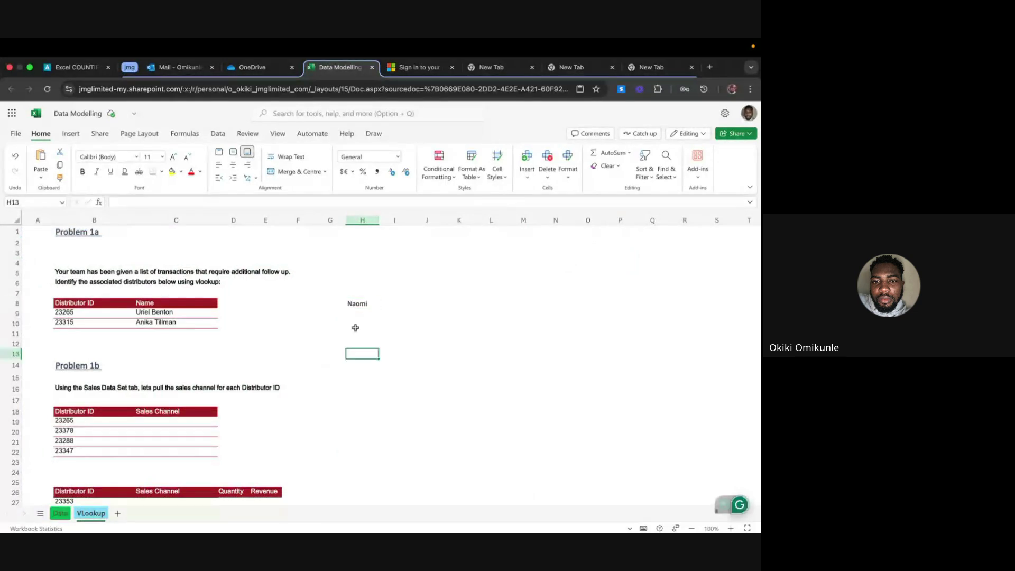
Review the H8 and C9 formulas, then clear the looked-up names in C9 and C10
click(359, 304)
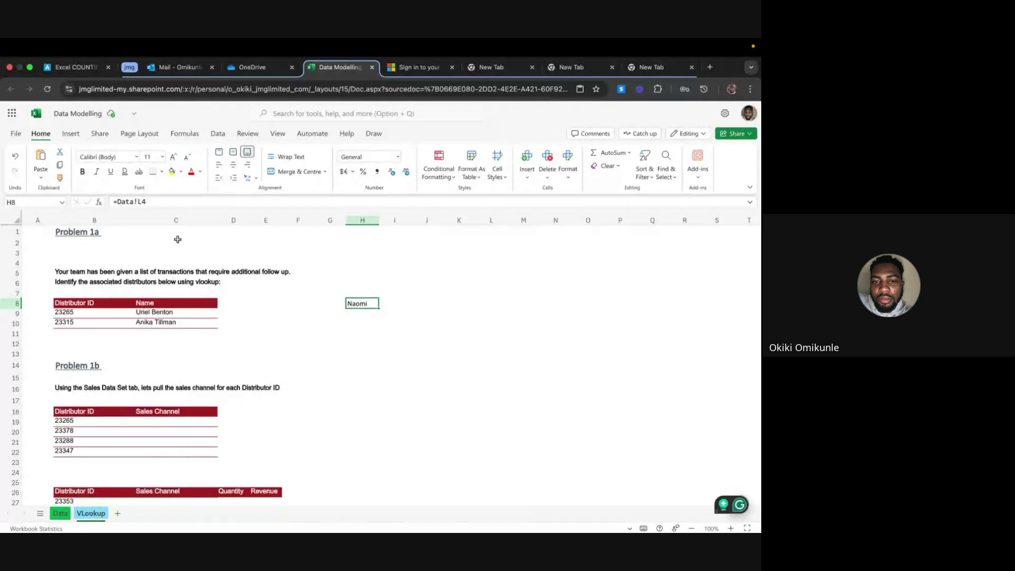
click(163, 313)
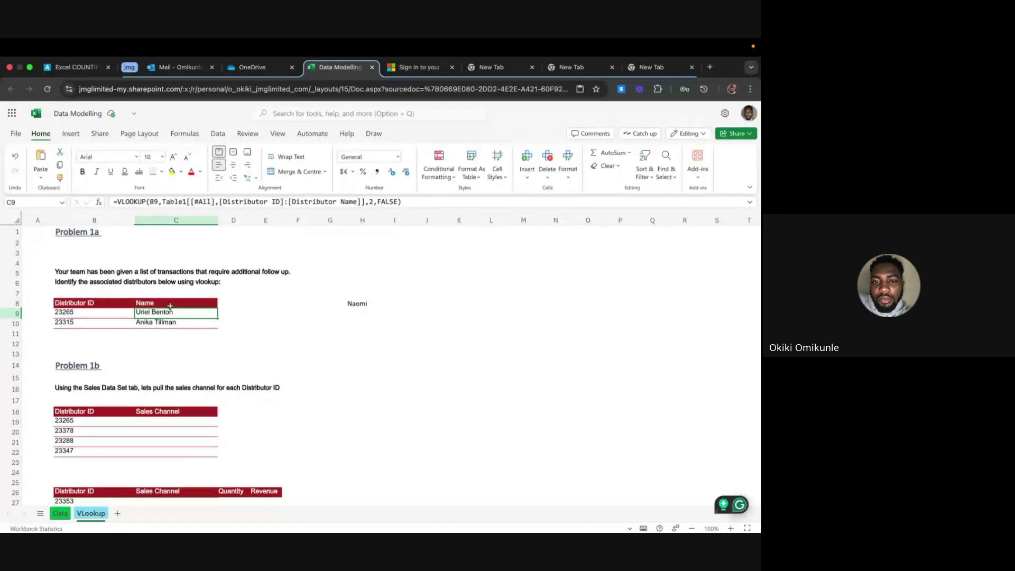
click(247, 315)
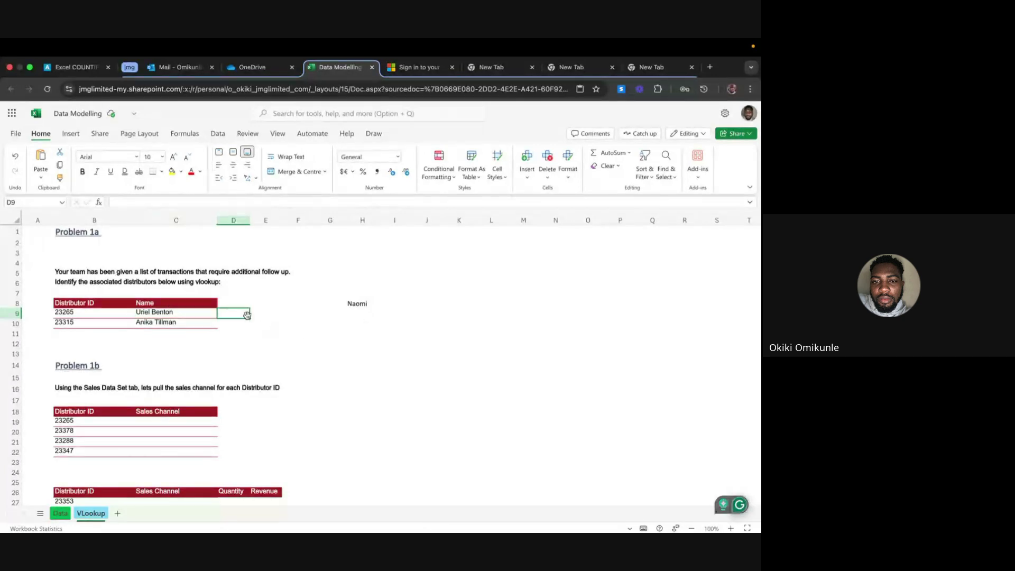
click(165, 314)
key(Delete)
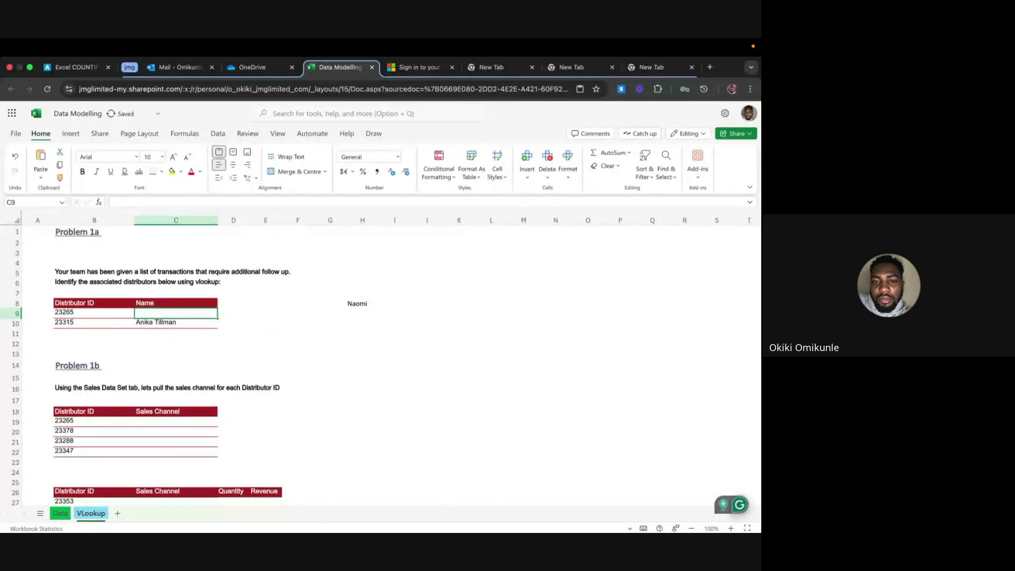
key(Down)
key(Delete)
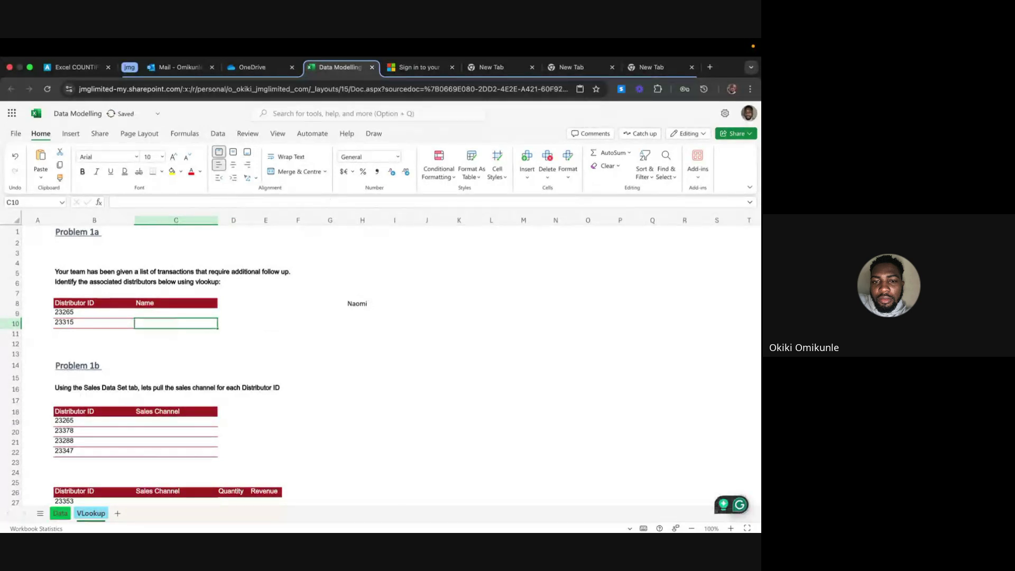
Select the Problem 1a Distributor ID and Name block B8:C10 and copy it
key(Up)
key(Left)
key(Up)
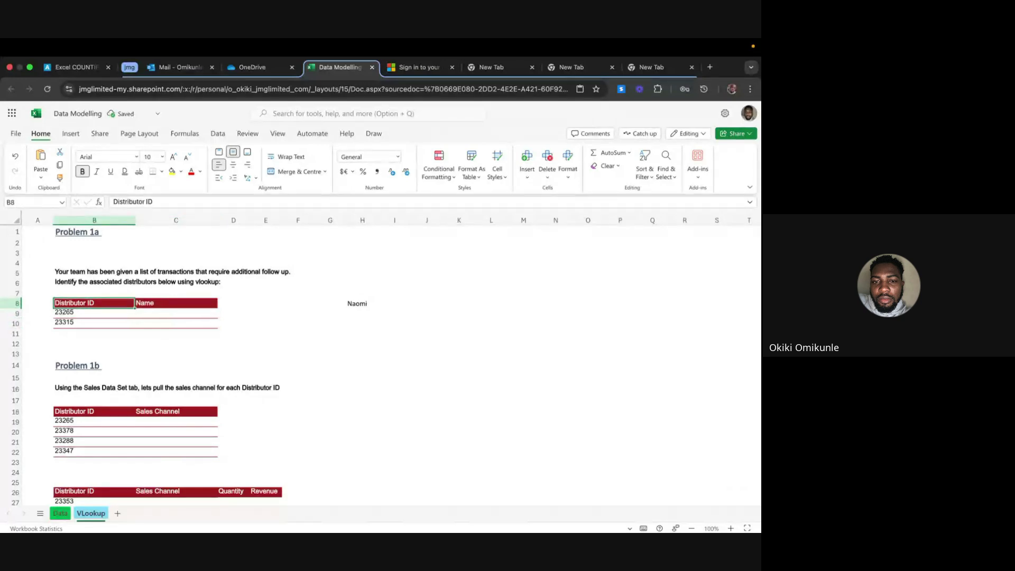
key(shift+Down)
key(shift+Down)
key(shift+Right)
key(shift+Right)
key(shift+Left)
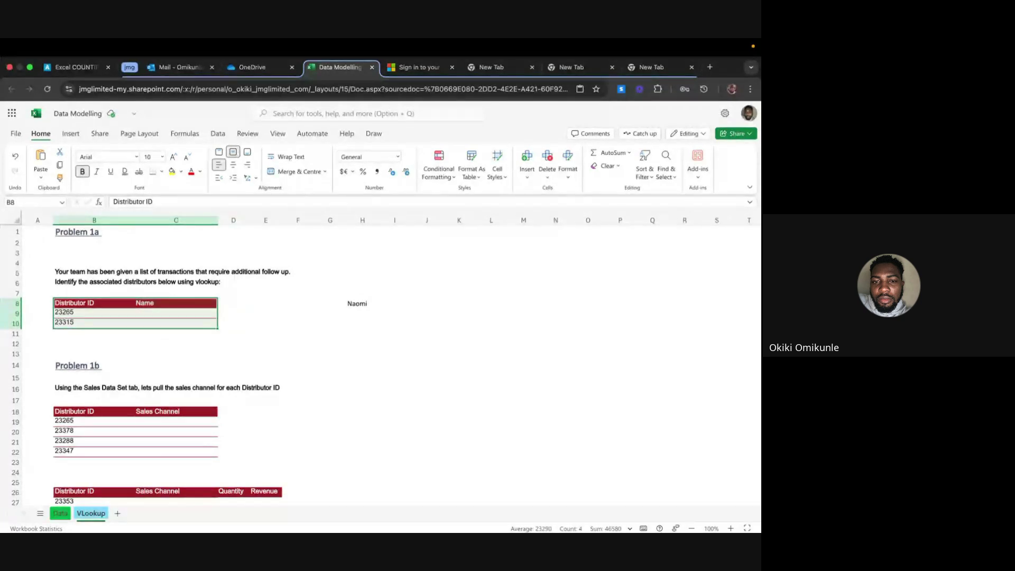
key(super+c)
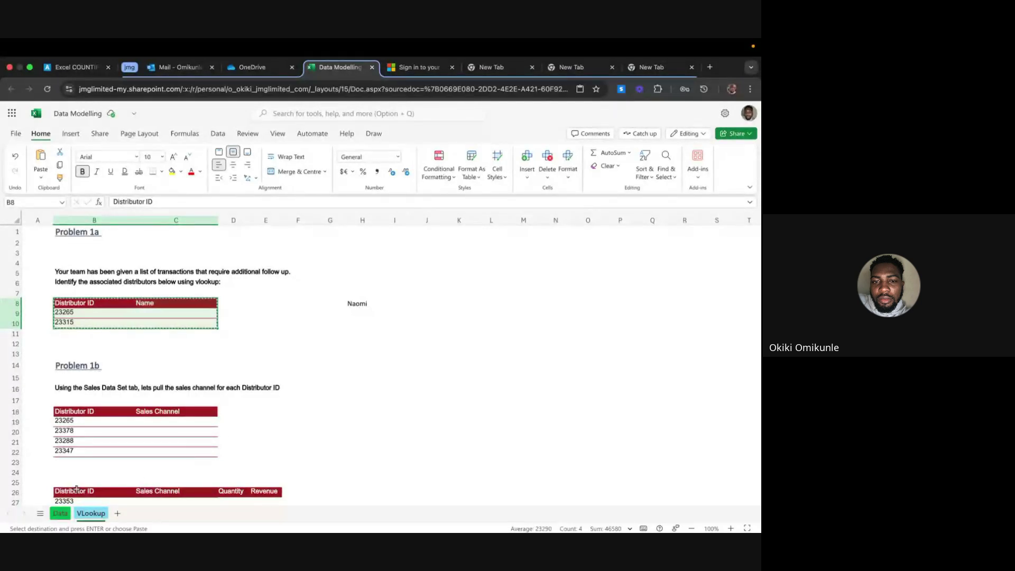
On the Data sheet, clear L2, paste the ID/Name block at L1, and autofit columns L and M
click(60, 512)
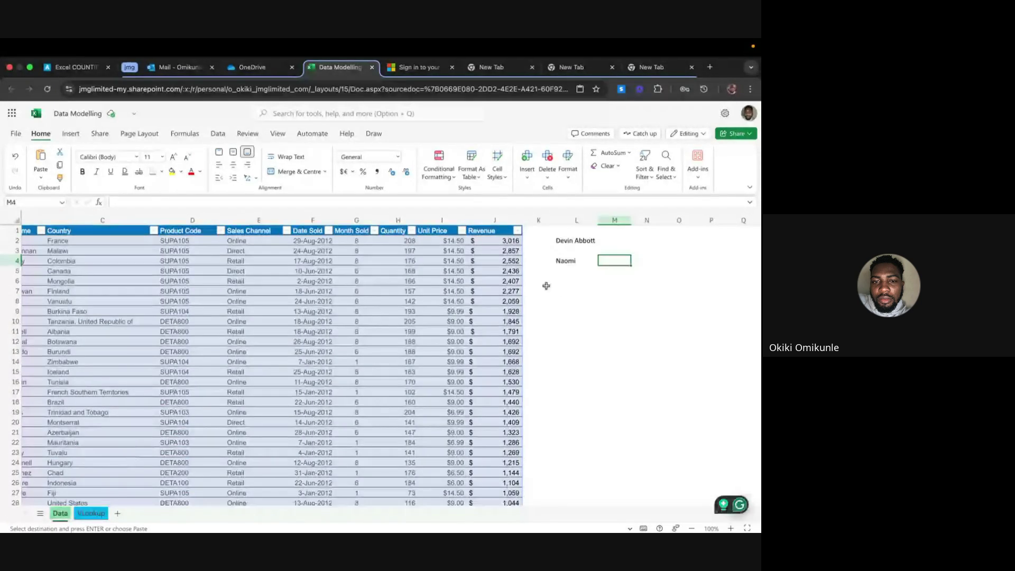
click(573, 241)
key(Delete)
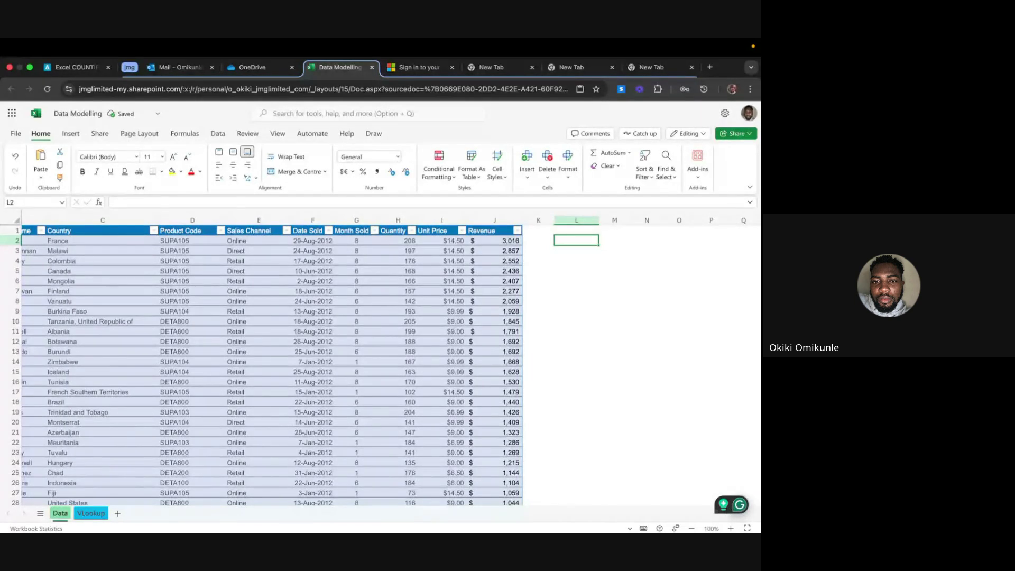
click(577, 230)
key(ctrl+v)
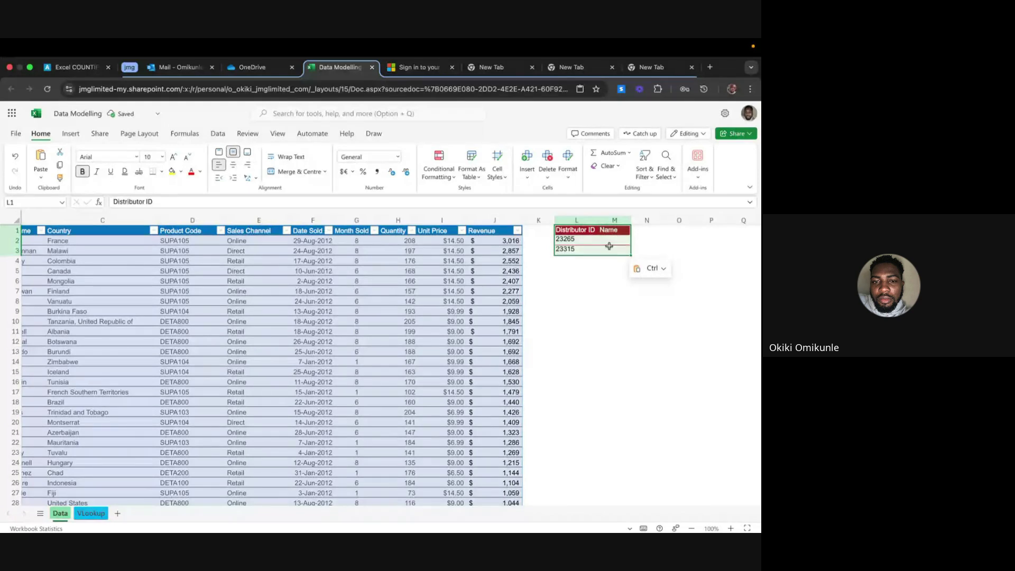
double_click(599, 224)
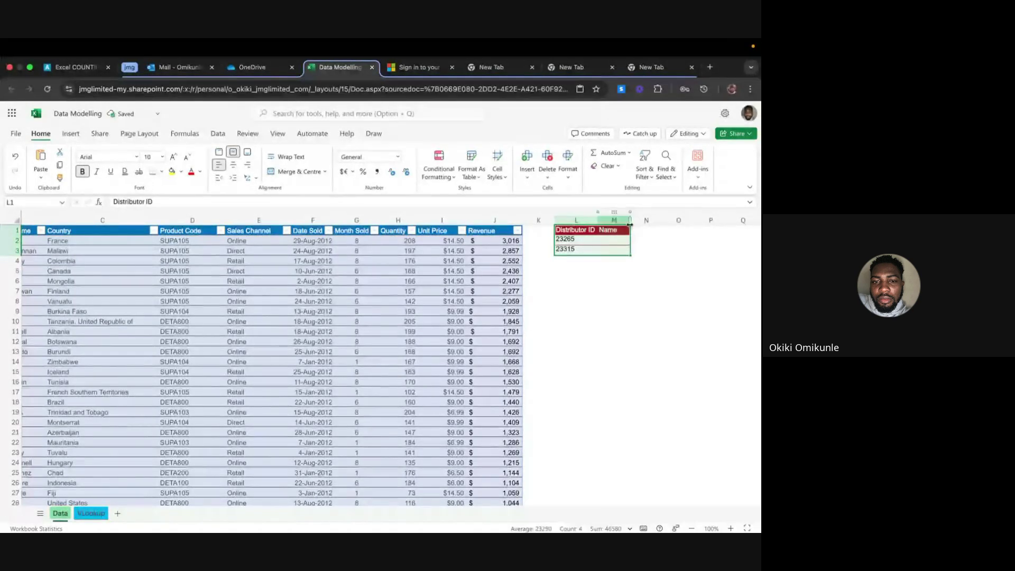
double_click(629, 224)
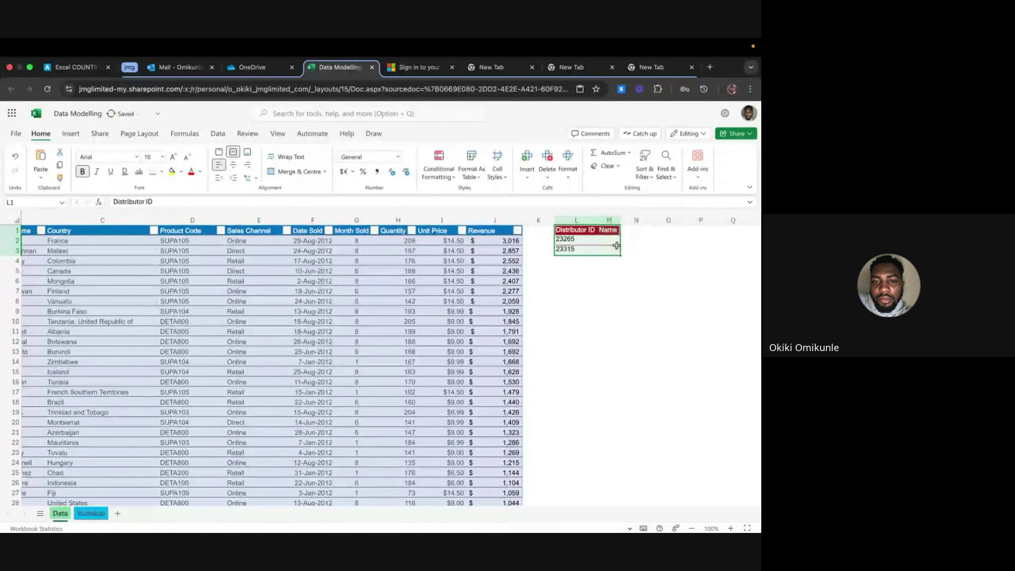
Begin a VLOOKUP in M2 using the ID in L2 as the lookup value
scroll(599, 273, left, 5)
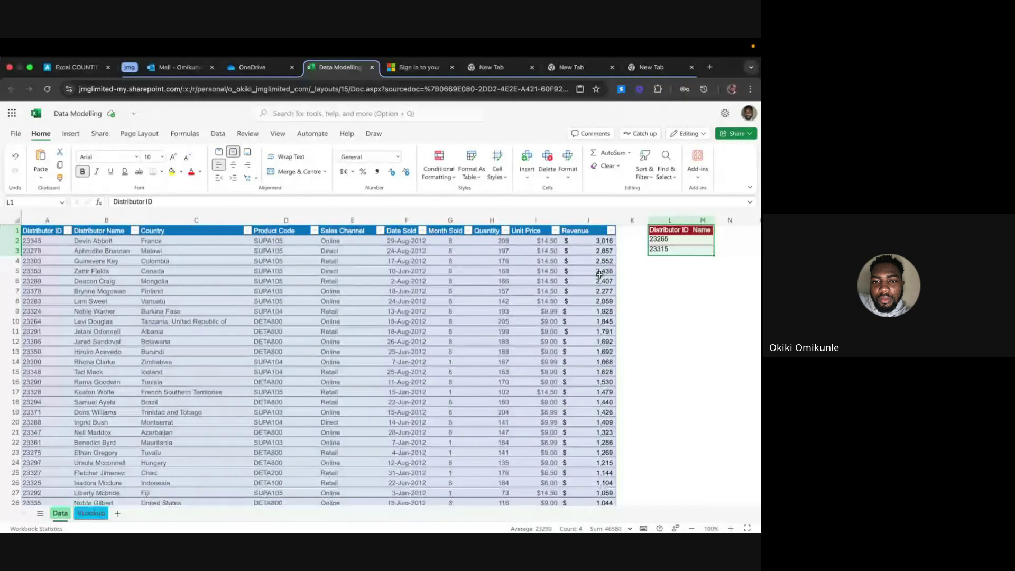
click(698, 242)
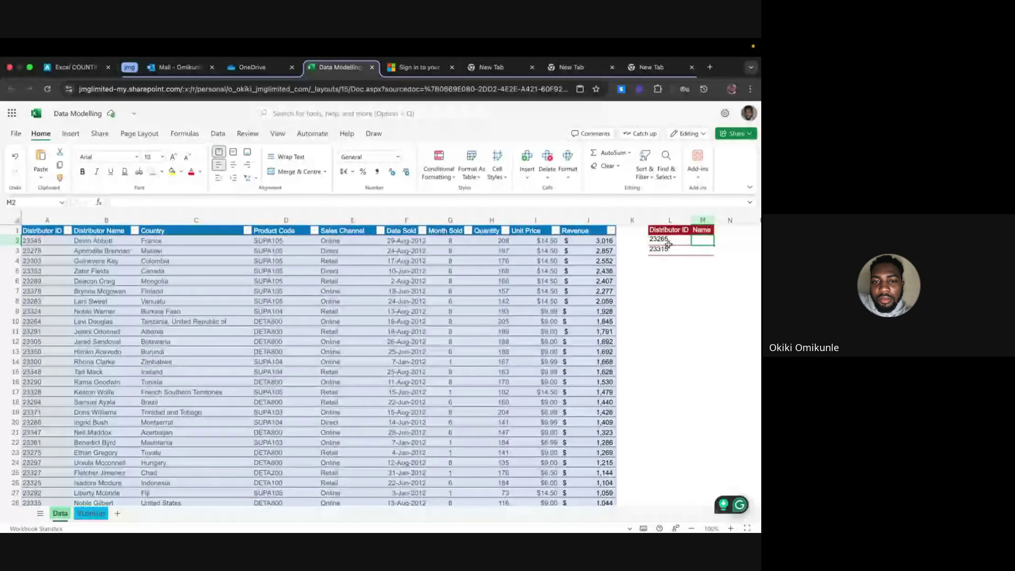
text(=)
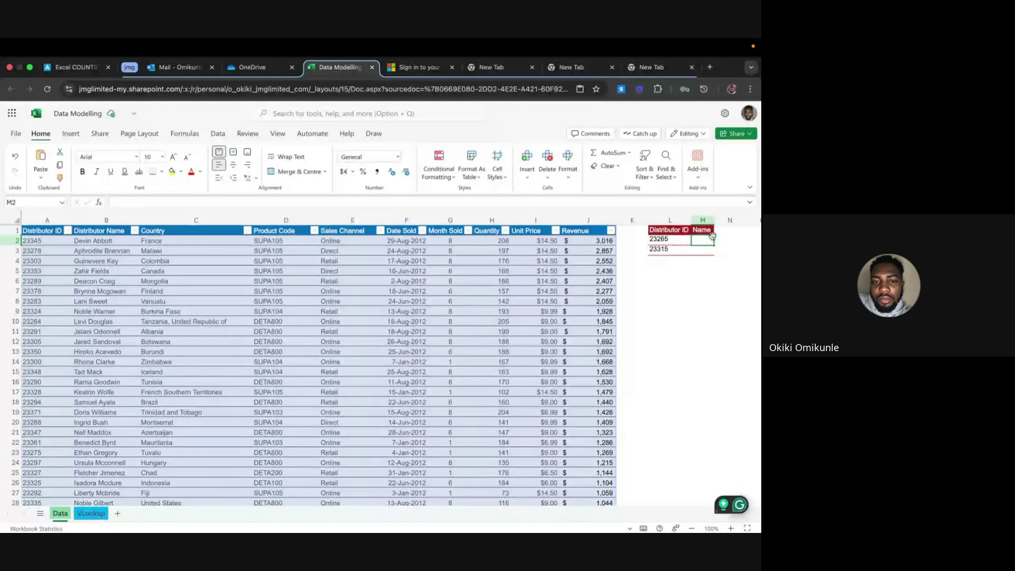
text(v)
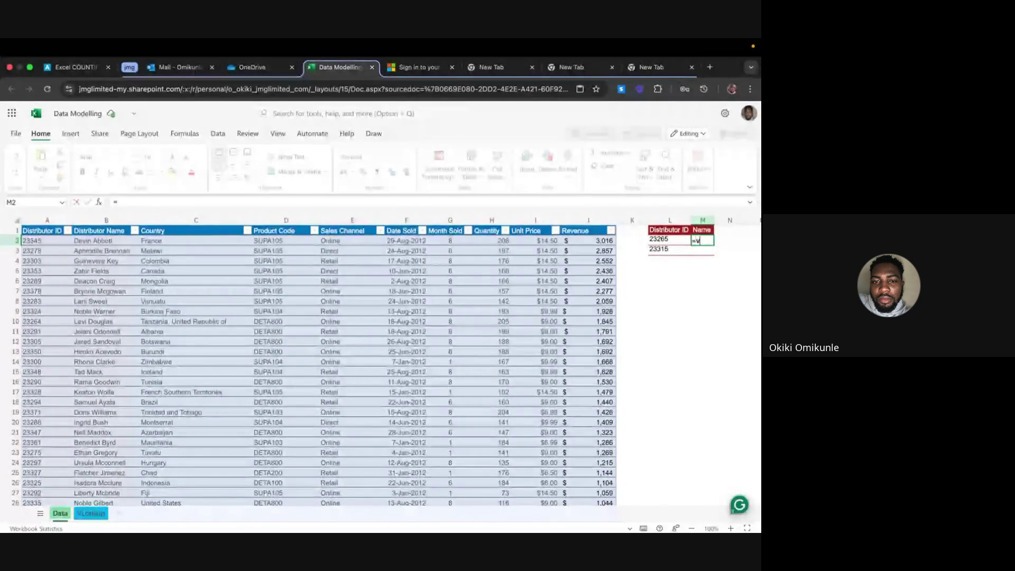
text(look)
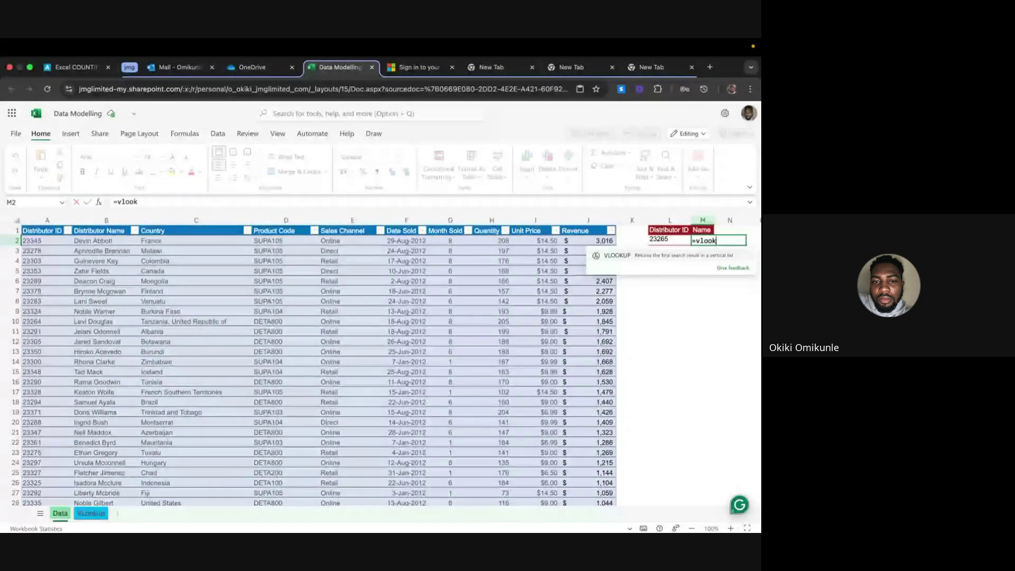
text(up)
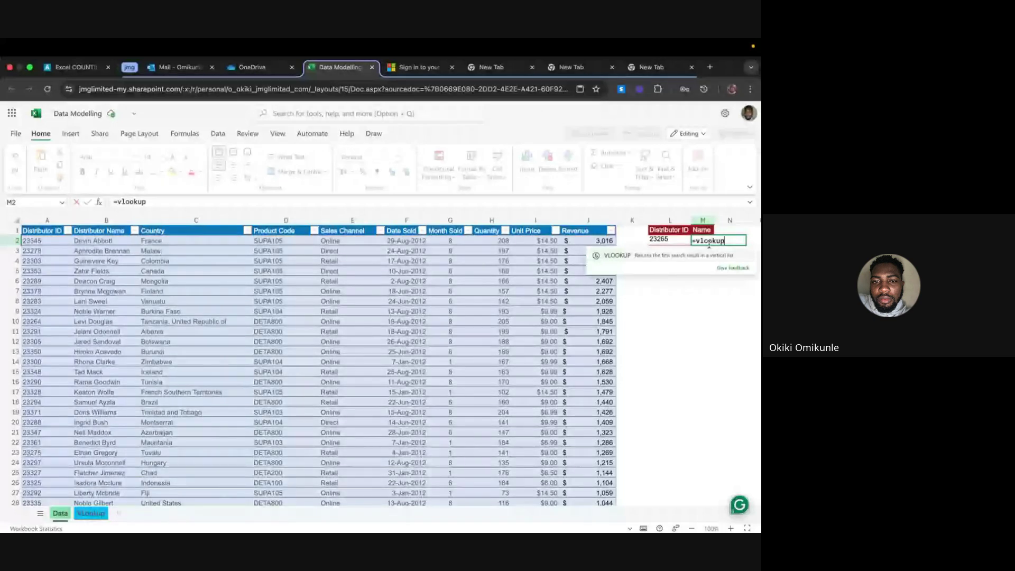
click(703, 254)
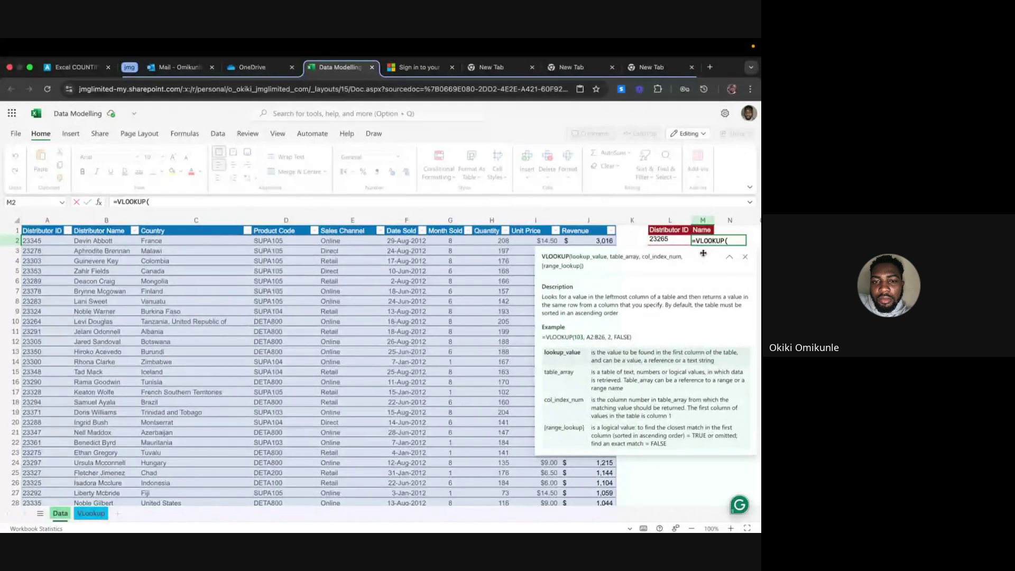
click(662, 240)
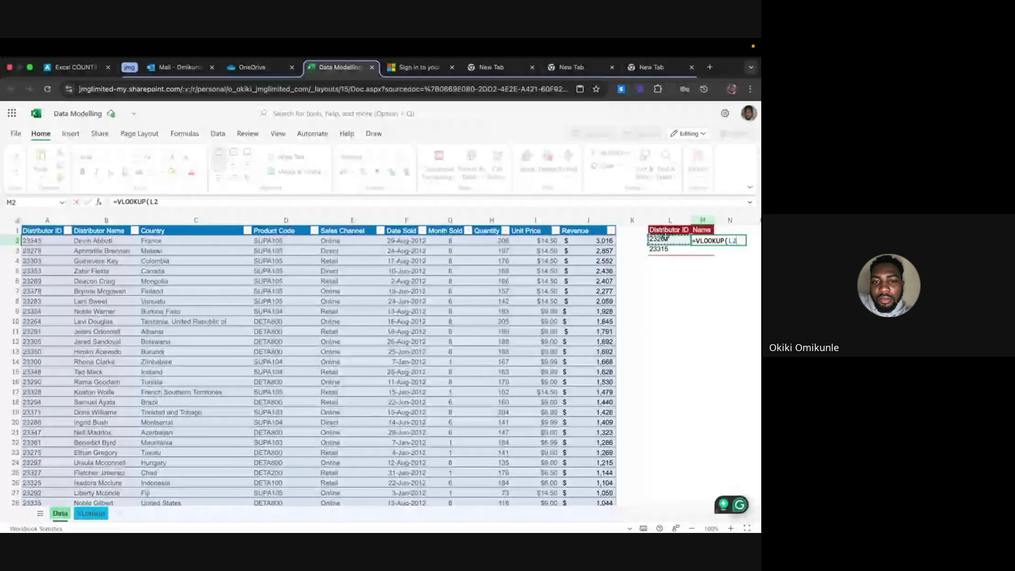
Complete M2 as =VLOOKUP(L2, Table1 Distributor ID:Name columns, 2, exact match) to return ID 23265's name
text(,)
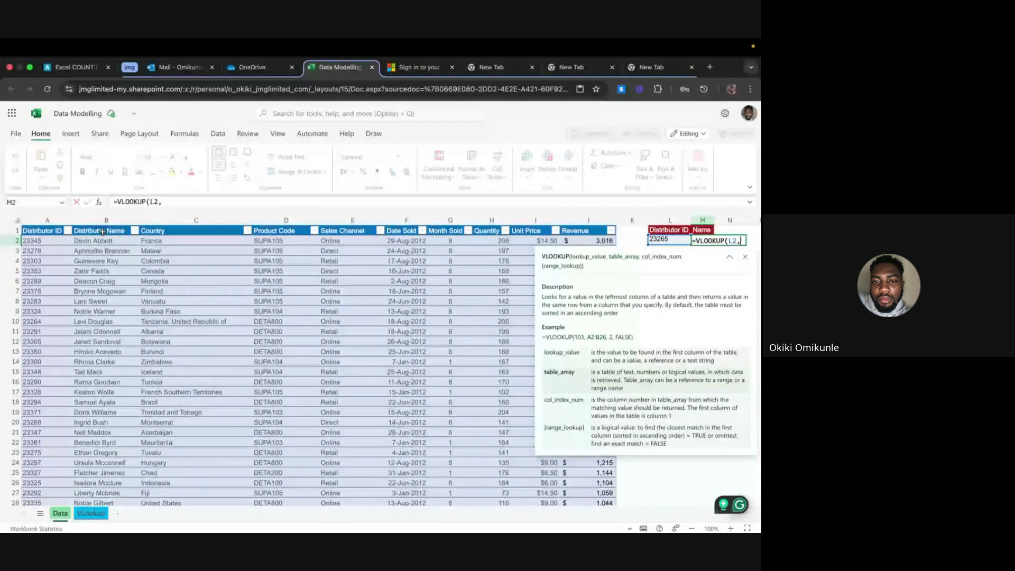
click(46, 238)
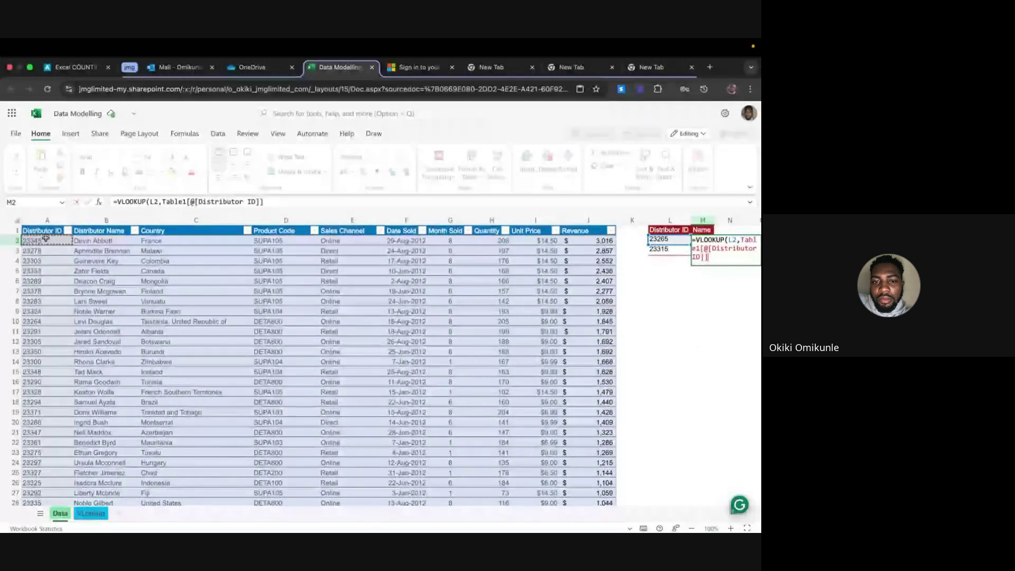
drag(46, 238, 100, 240)
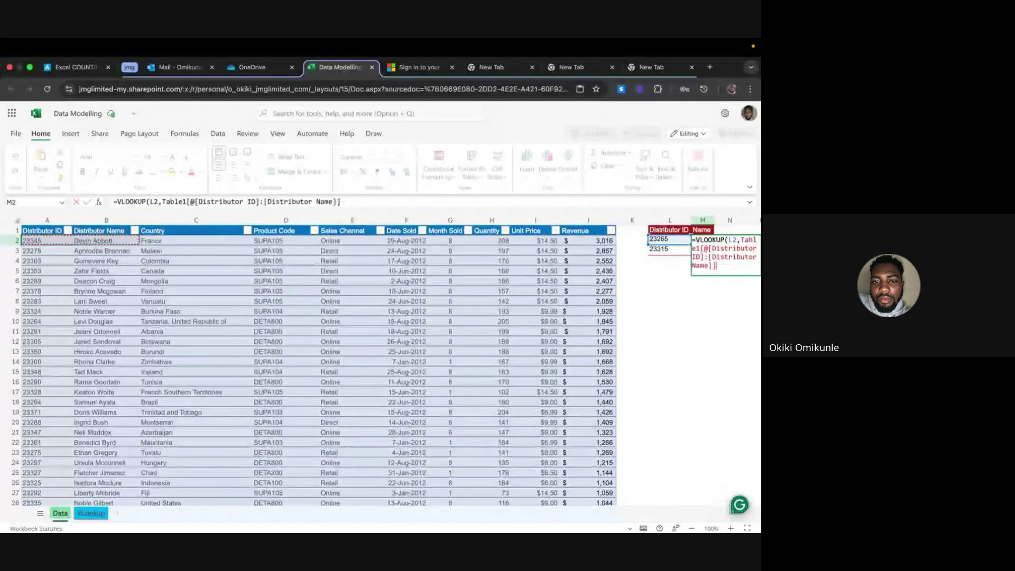
key(ctrl+shift+Down)
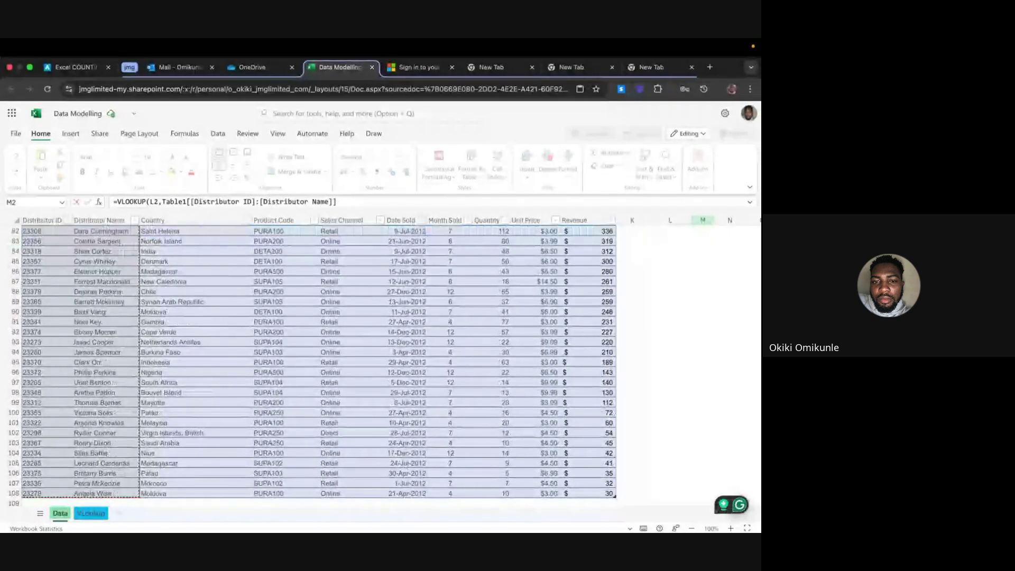
scroll(196, 278, up, 15)
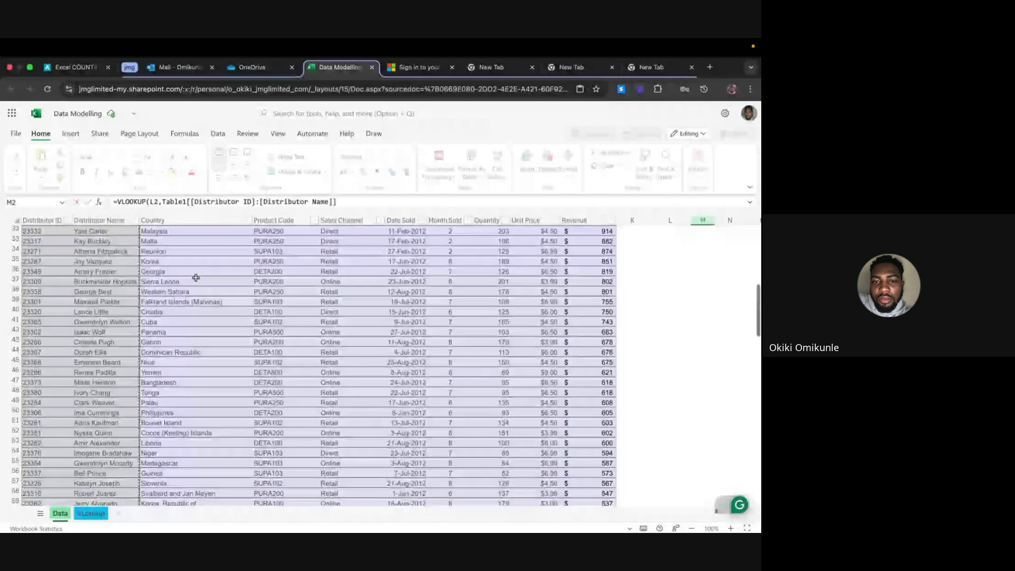
scroll(195, 278, up, 10)
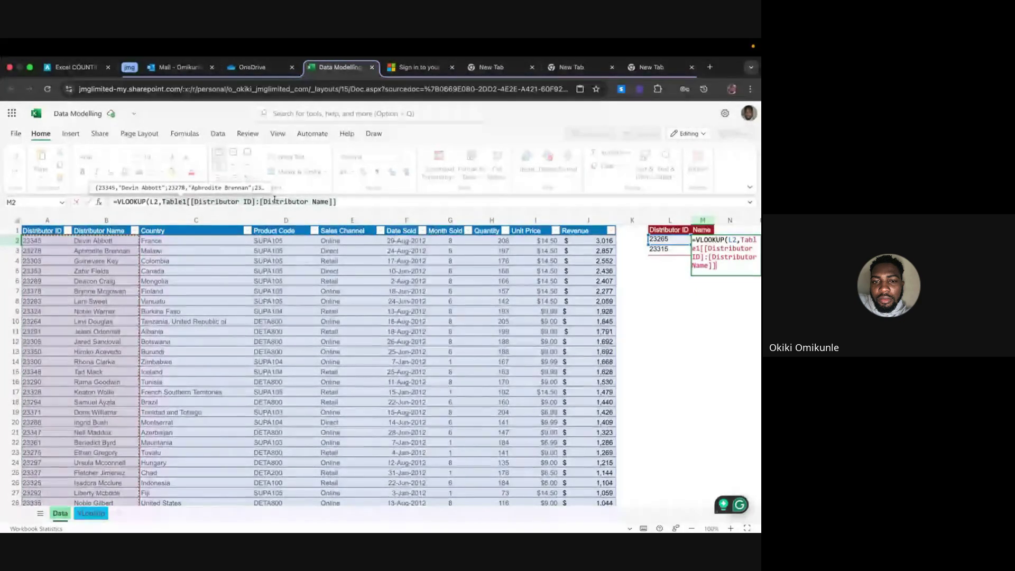
click(344, 203)
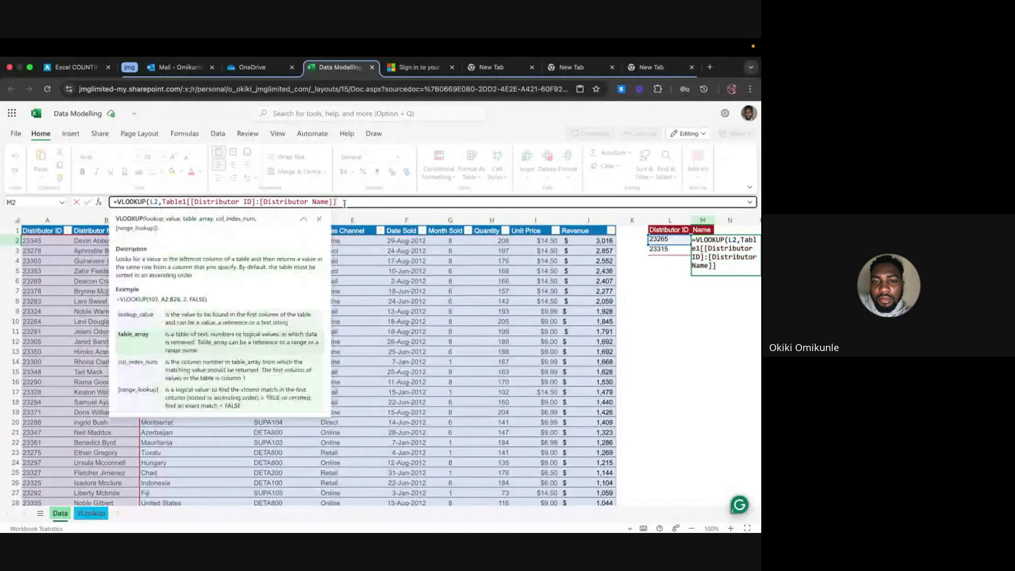
text(,2,)
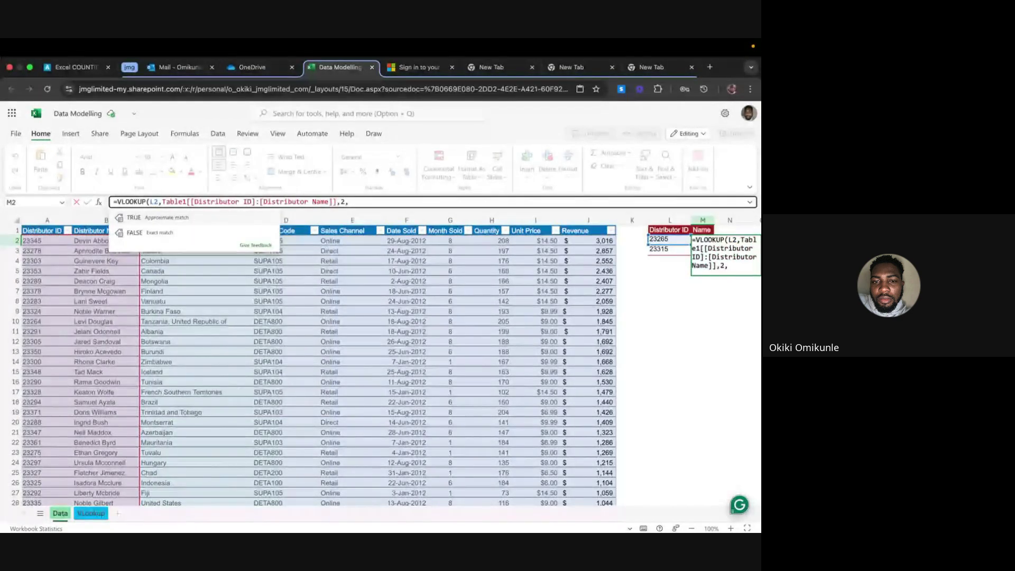
text(0))
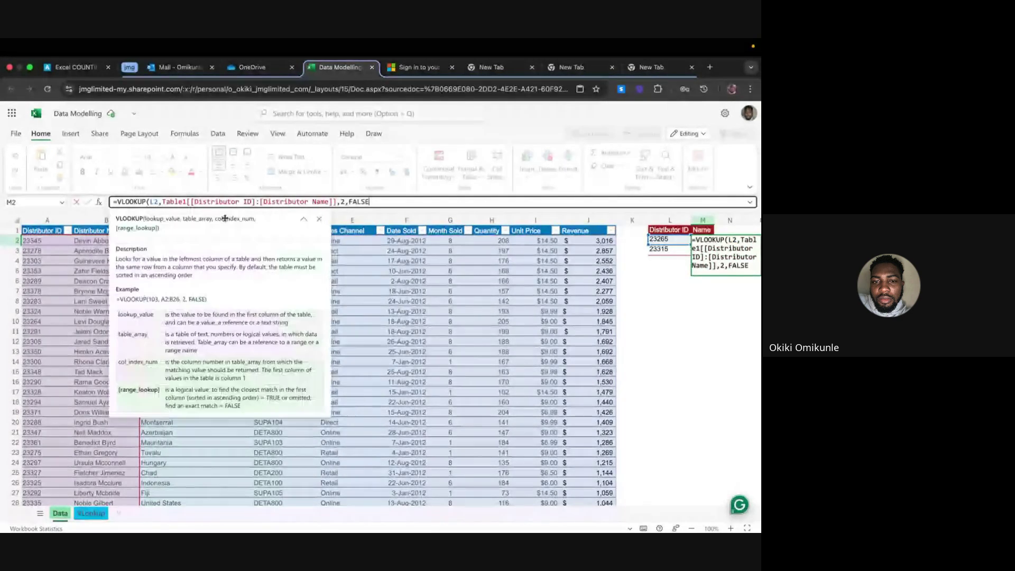
key(Return)
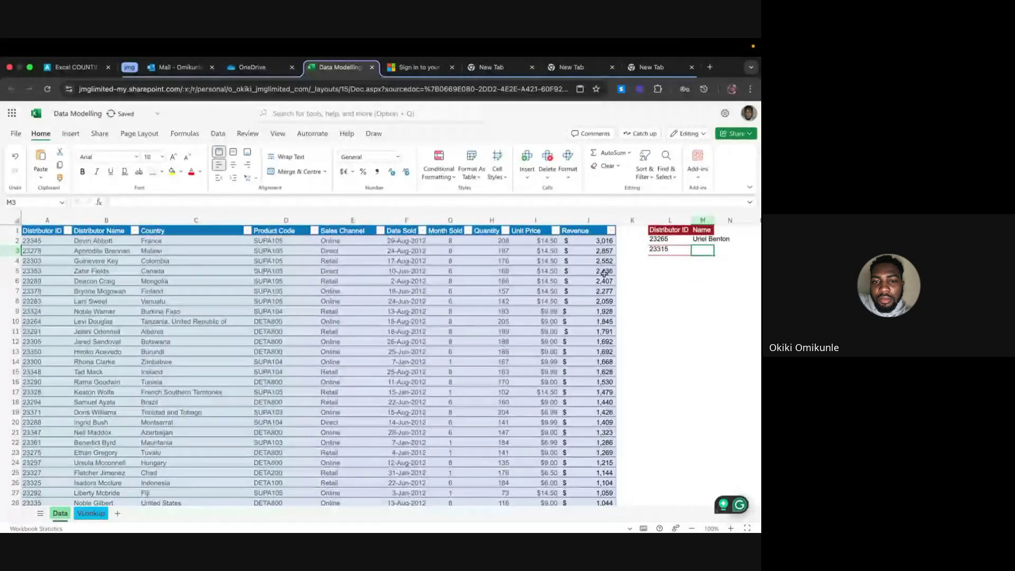
Autofit column M for the returned name and confirm in Table Design that the table is Table1
double_click(714, 224)
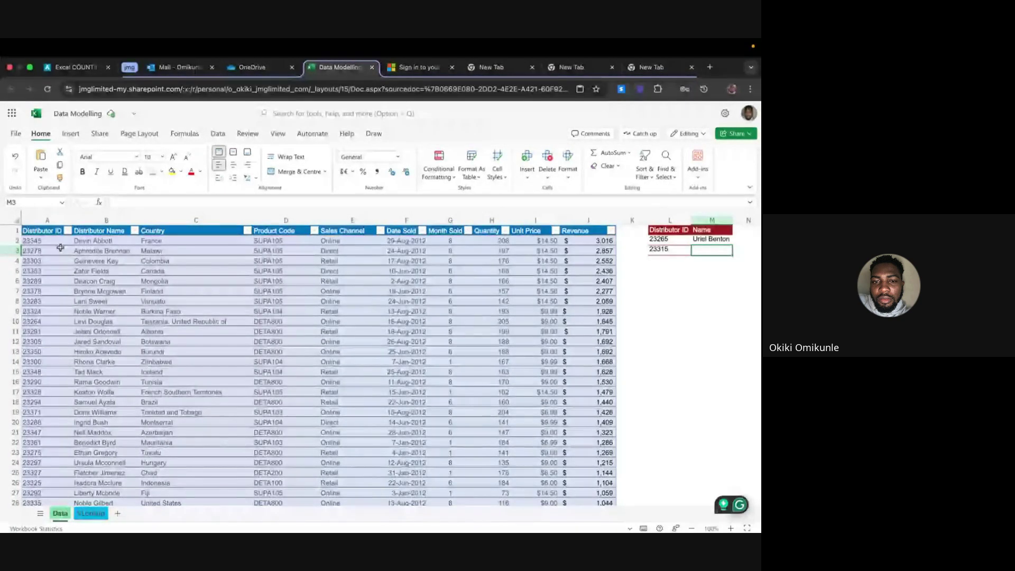
click(105, 260)
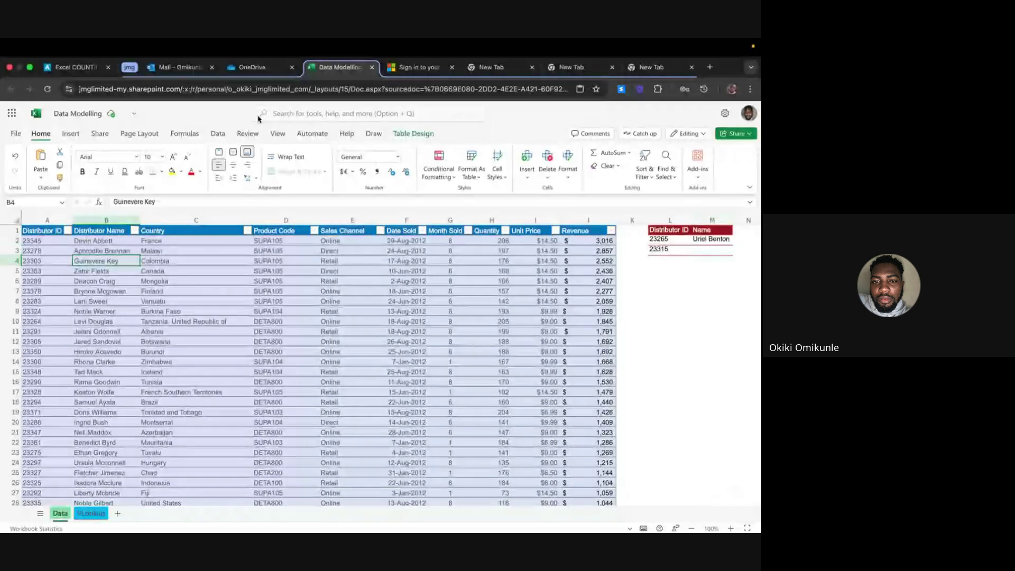
click(404, 133)
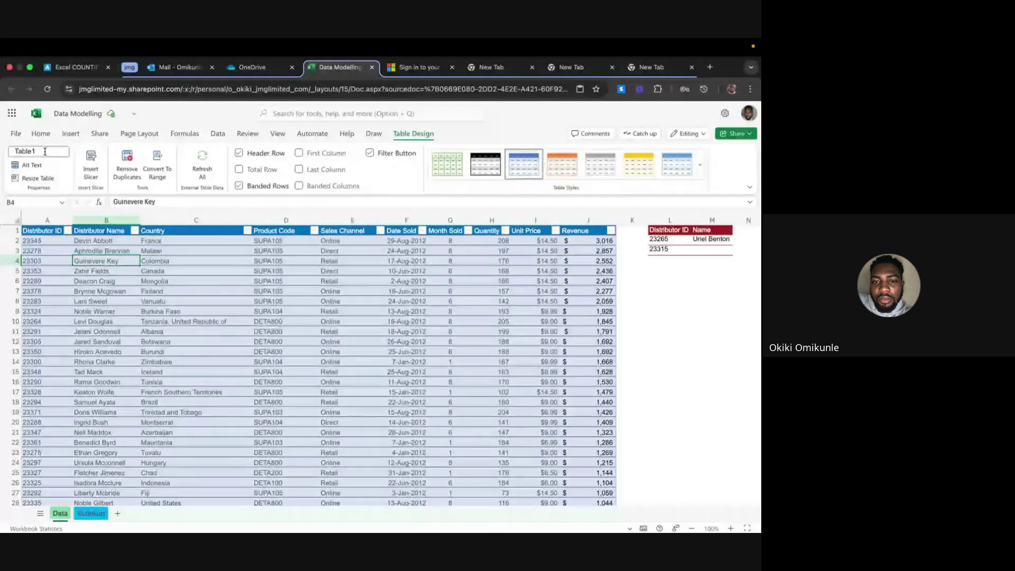
click(39, 152)
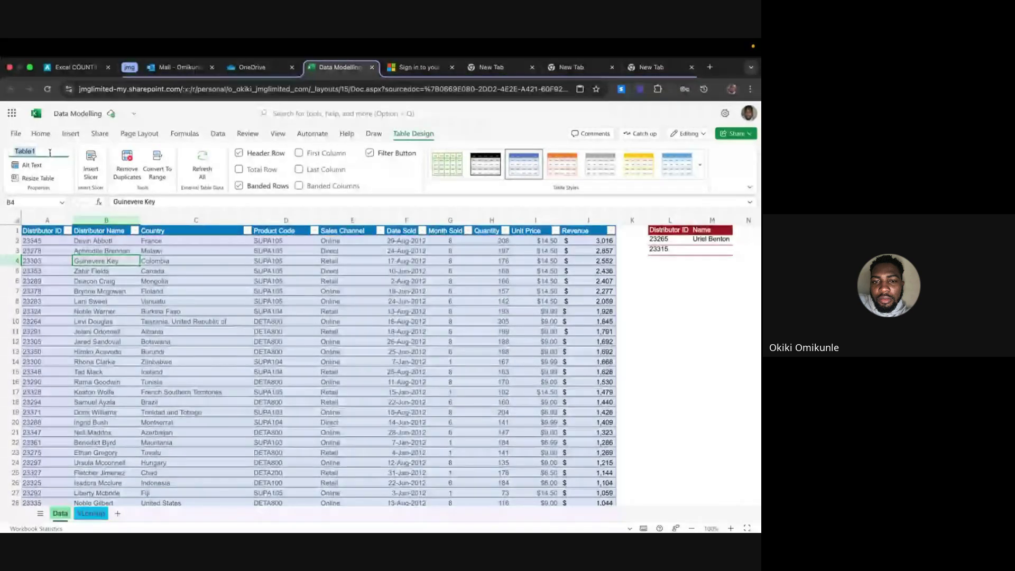
click(709, 243)
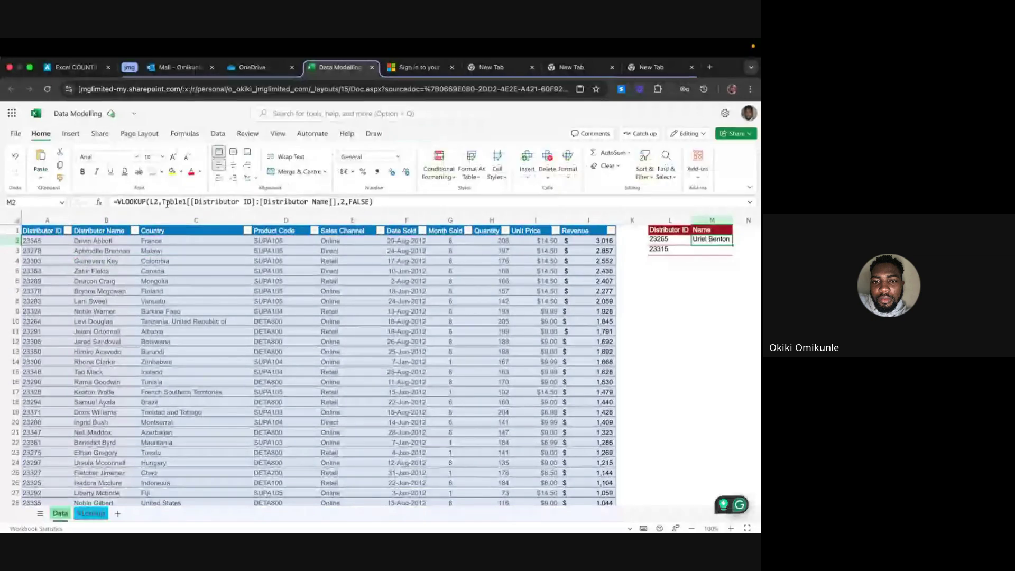
Replace the Table1 reference in M2's VLOOKUP with A2:B108, correcting the mistyped B180
mouse_move(184, 200)
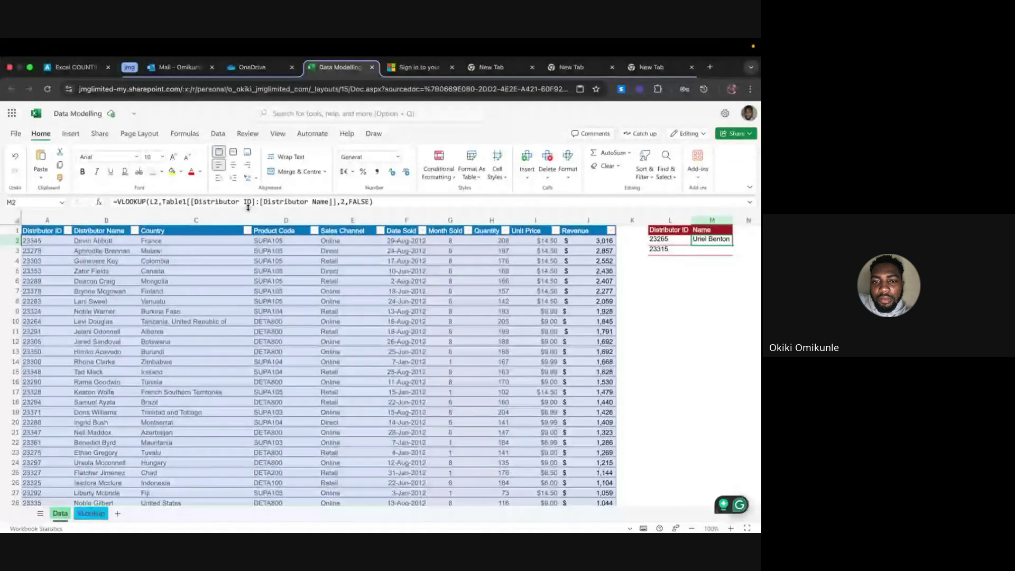
mouse_move(286, 203)
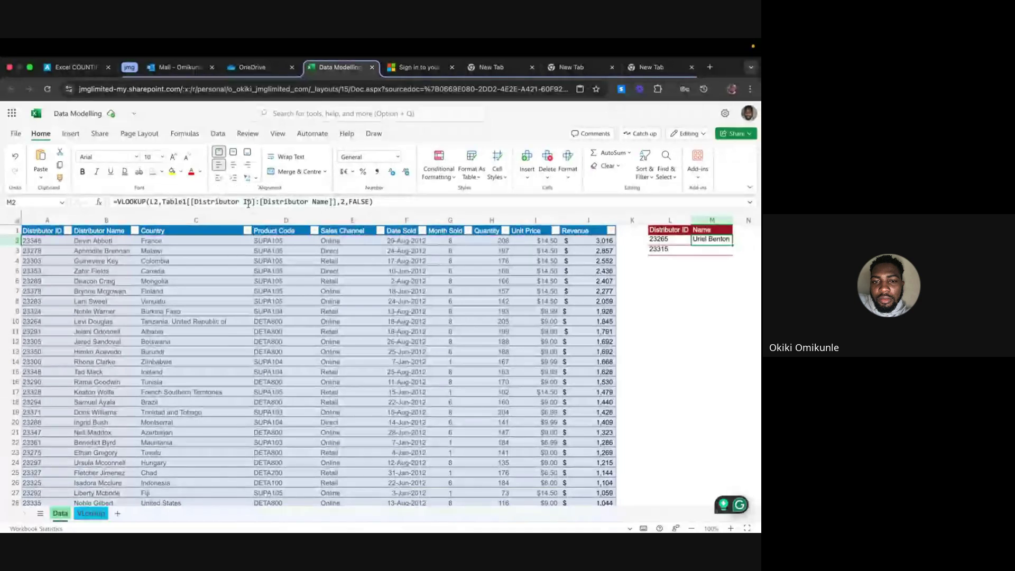
click(336, 203)
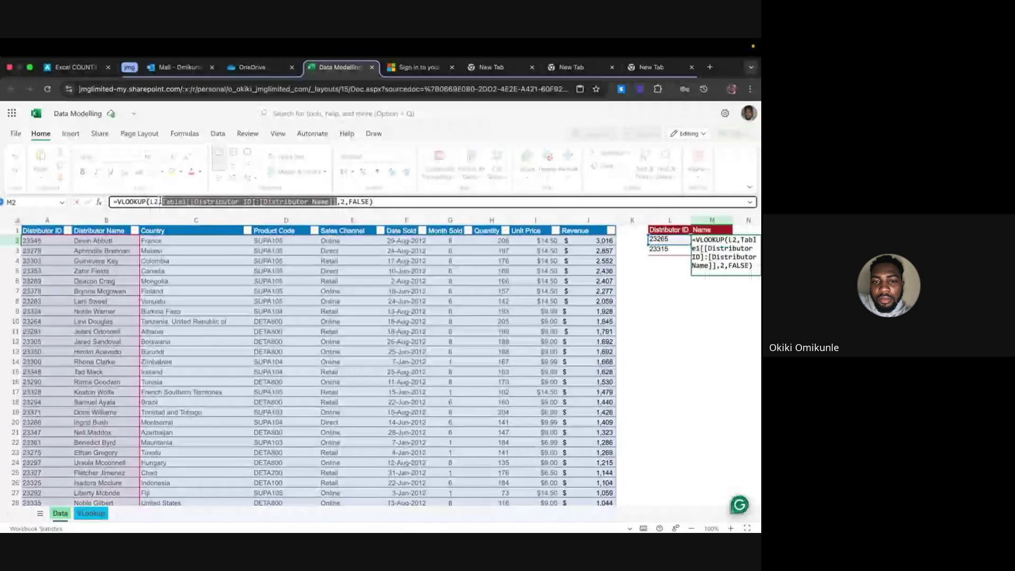
drag(336, 203, 160, 201)
key(BackSpace)
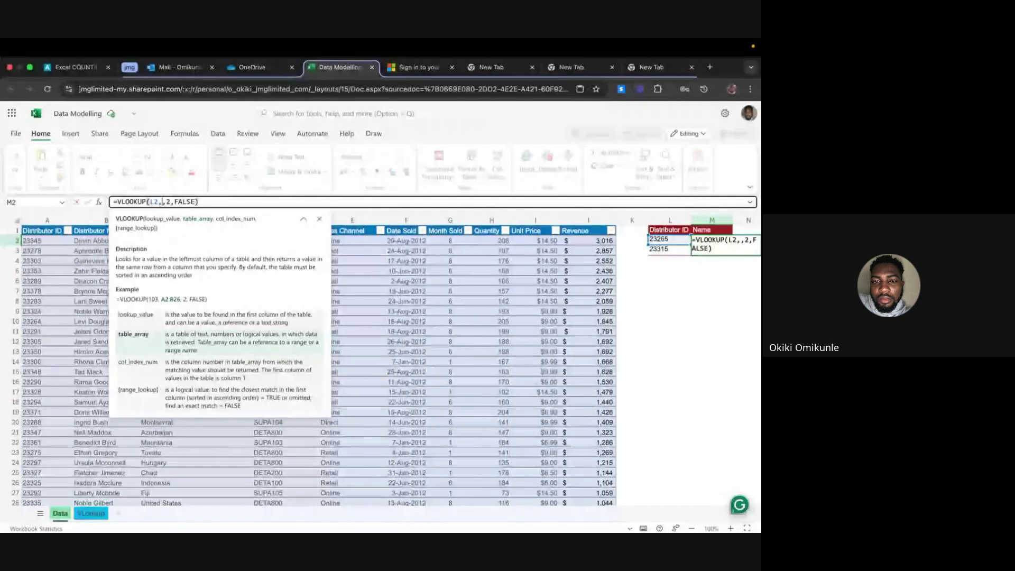
text(A2:)
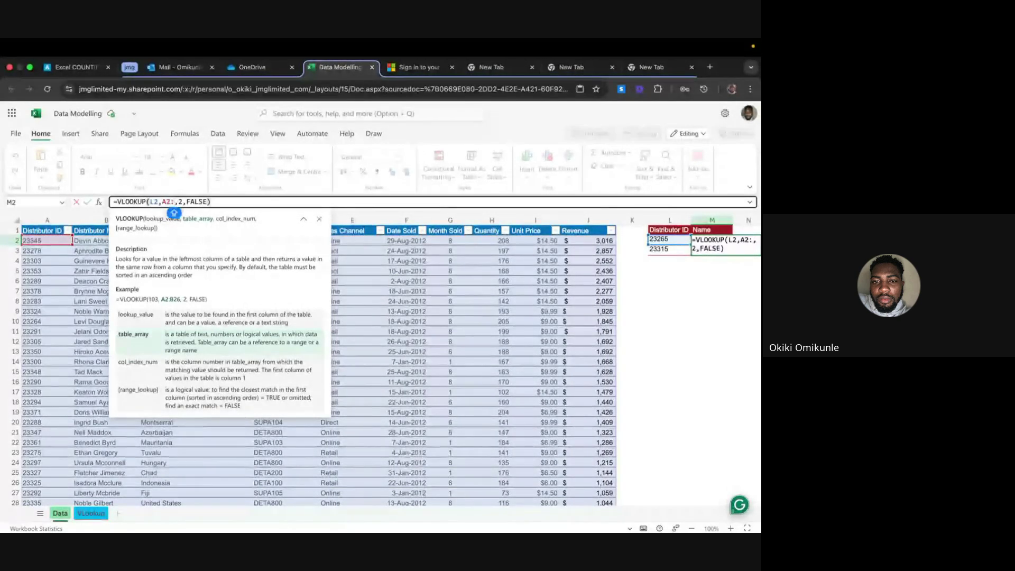
text(B)
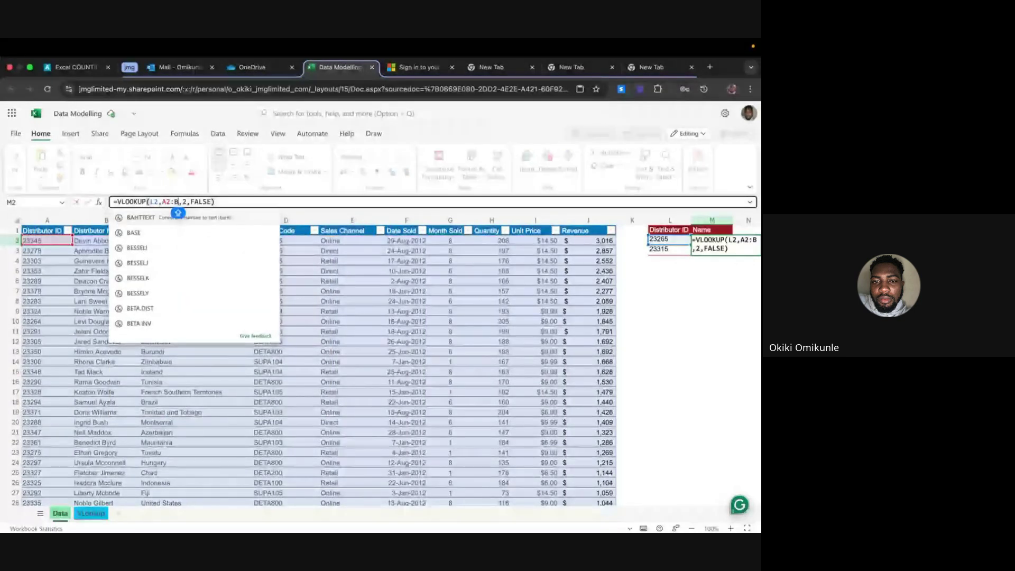
text(18)
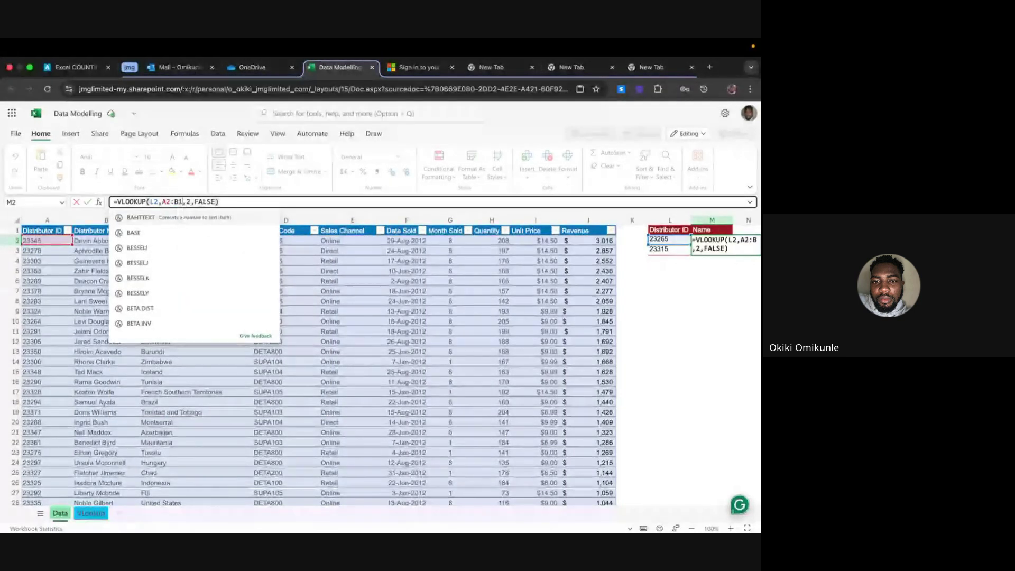
text(0)
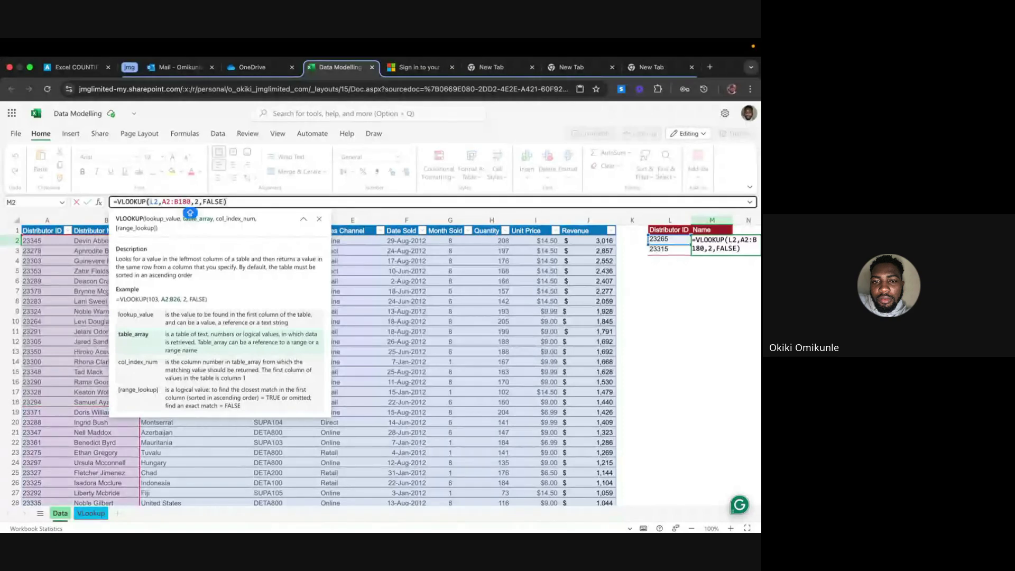
scroll(105, 324, down, 10)
scroll(105, 324, down, 20)
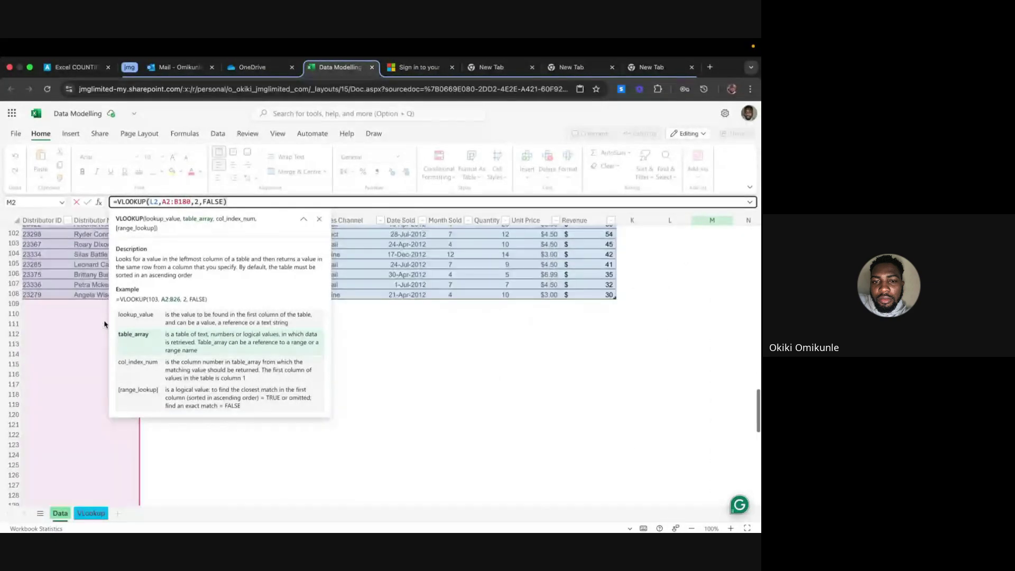
scroll(105, 324, up, 20)
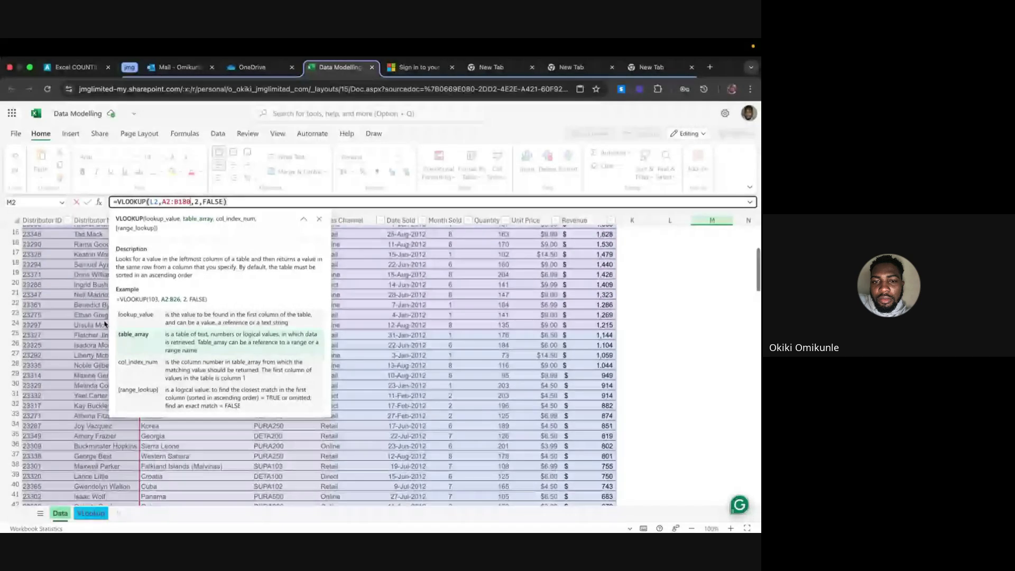
scroll(104, 323, up, 2)
key(BackSpace)
key(BackSpace)
text(08)
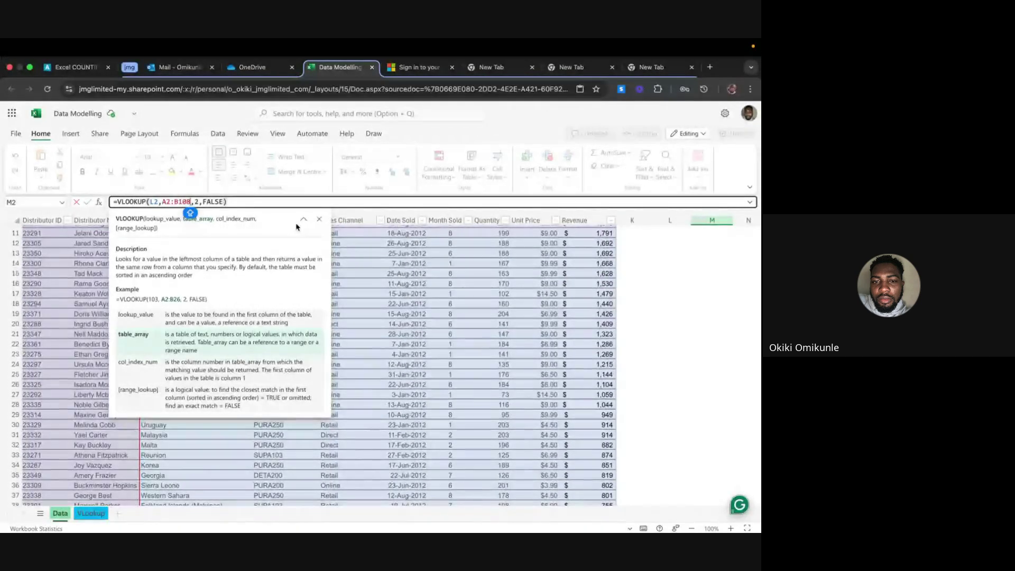
key(Return)
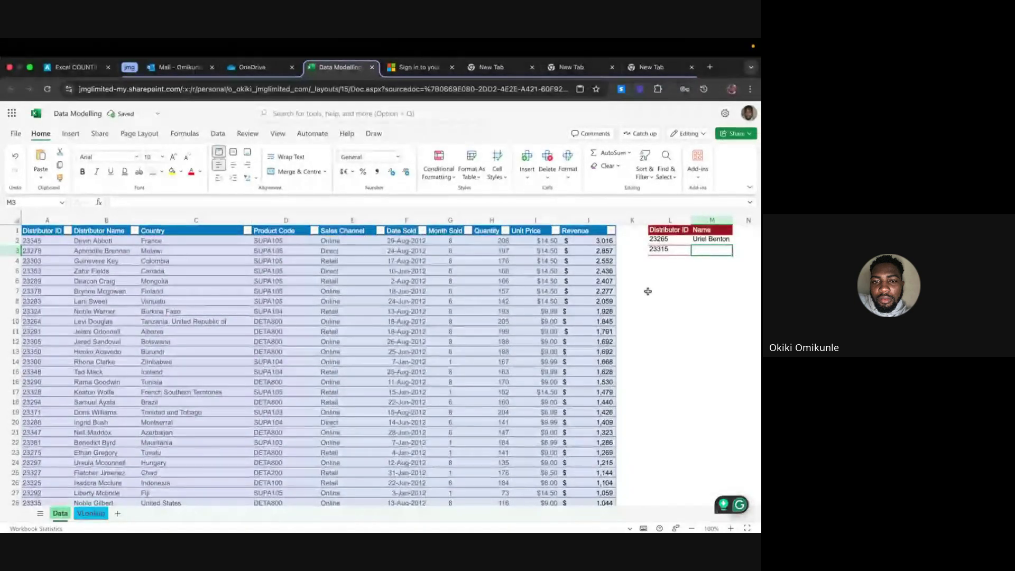
Fill M2's lookup down to M3 and inspect its shifted range A3:B109 for ID 23315
click(713, 239)
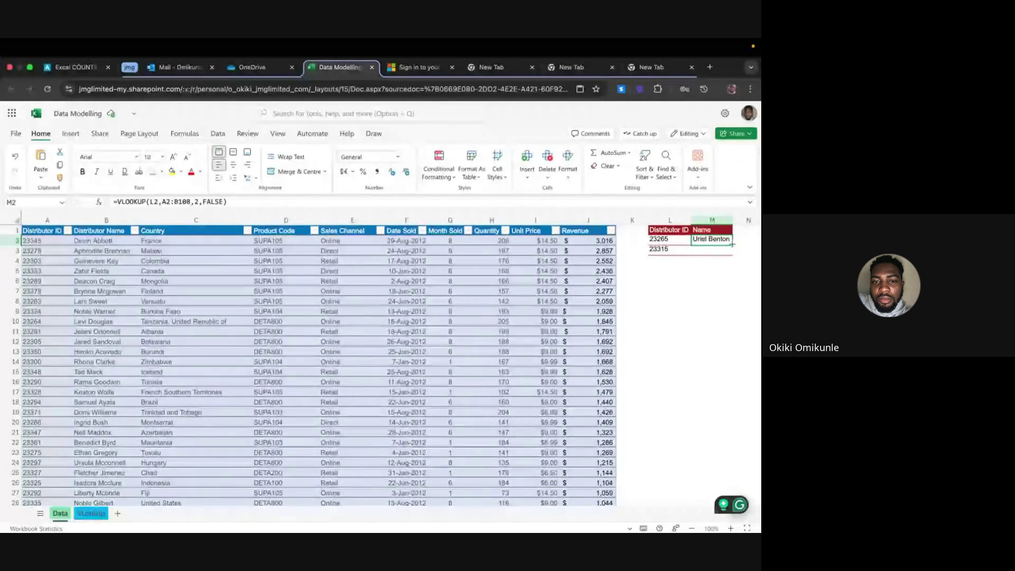
drag(733, 244, 732, 254)
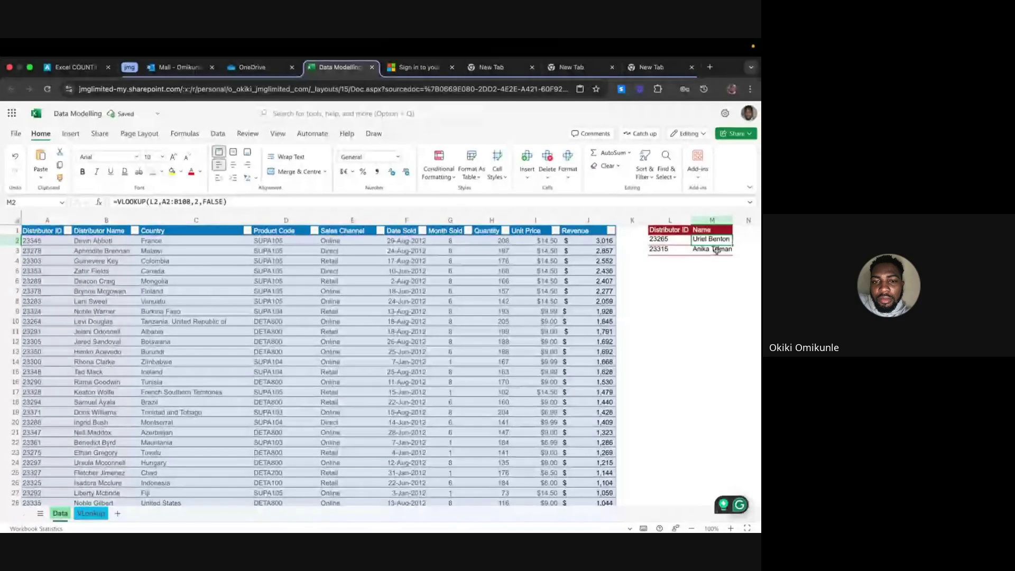
click(715, 250)
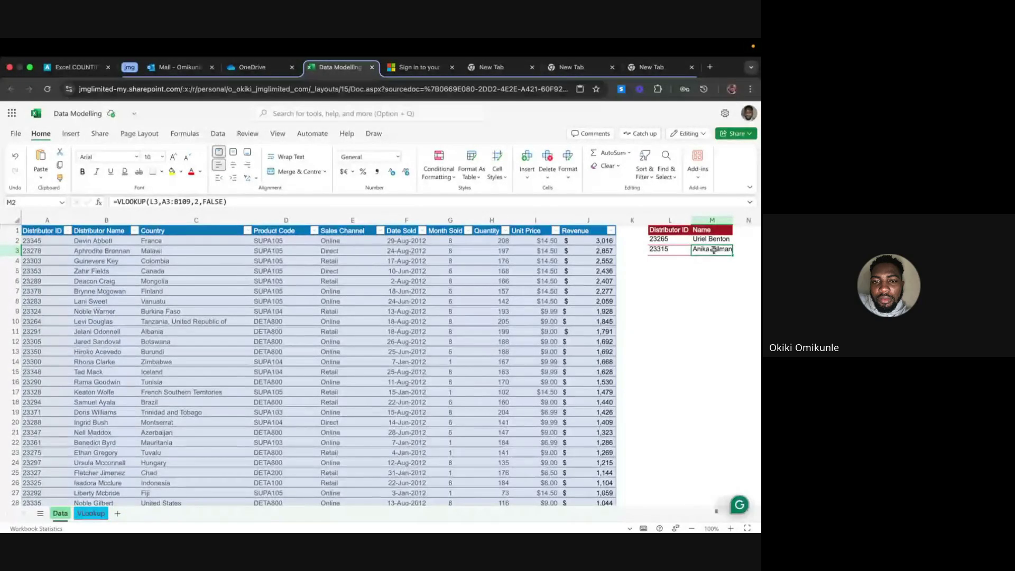
double_click(715, 249)
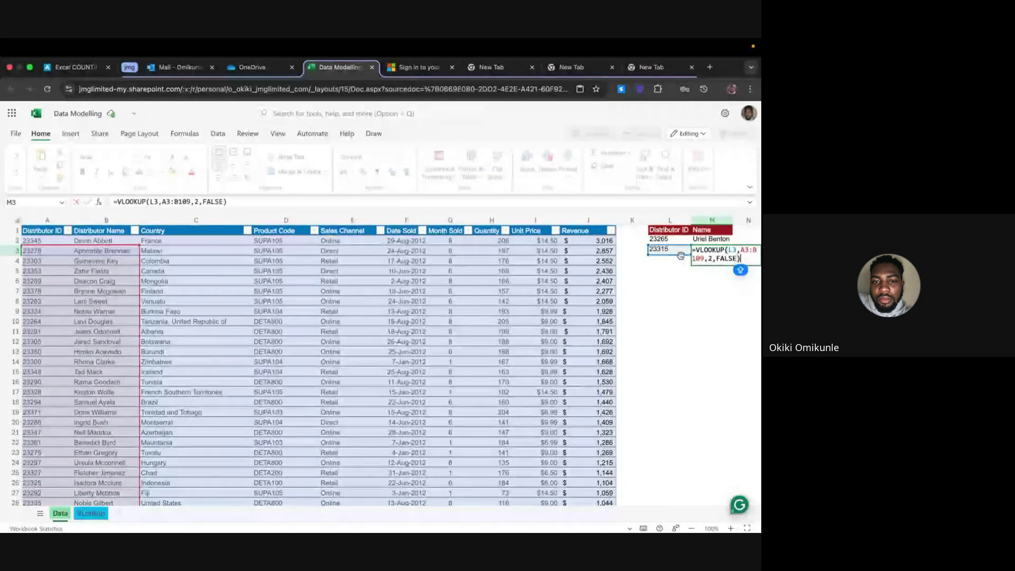
click(688, 277)
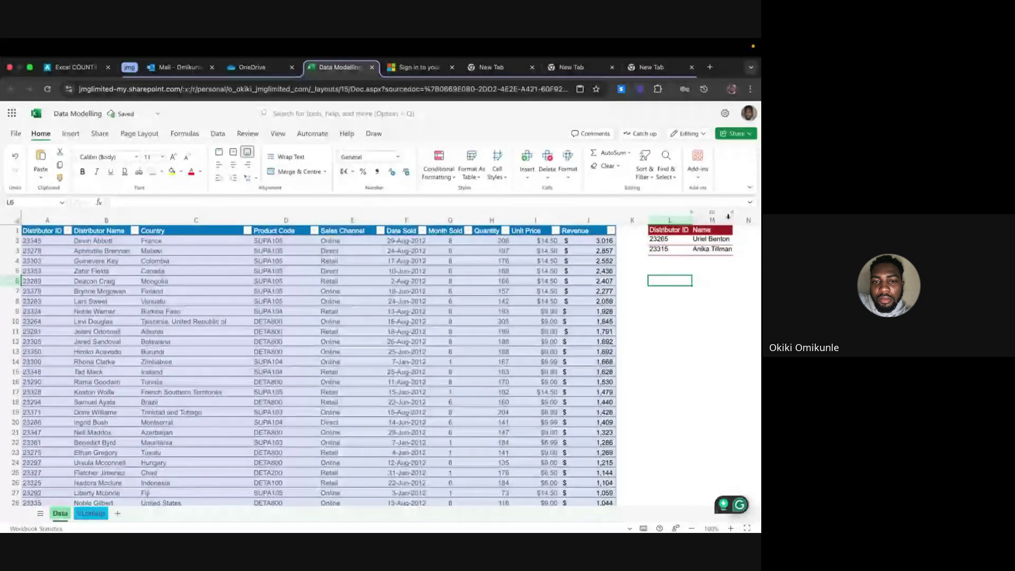
Autofit column M so the names show in full, then copy distributor ID 23265 from L2
double_click(732, 220)
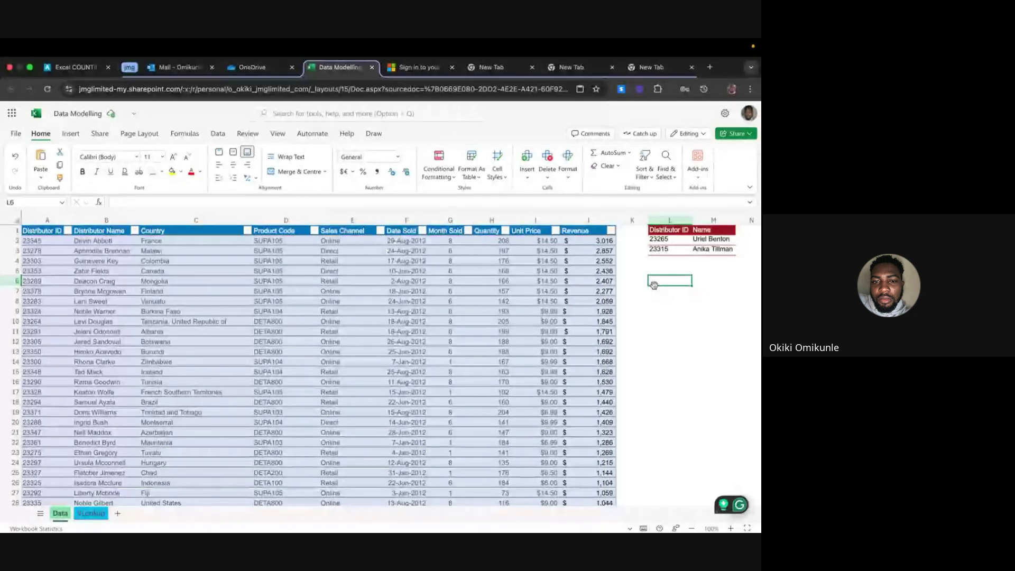
click(661, 239)
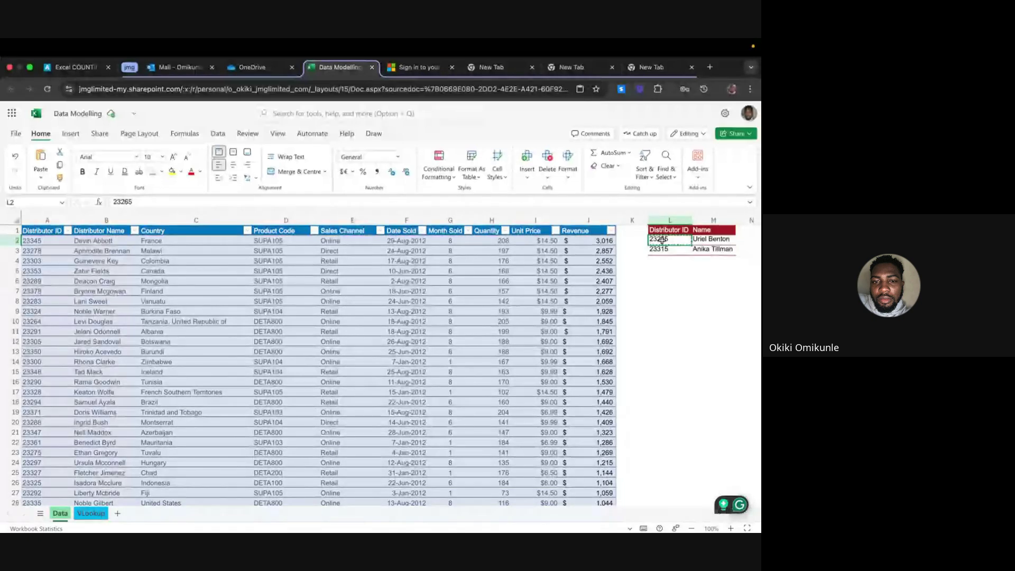
key(super+c)
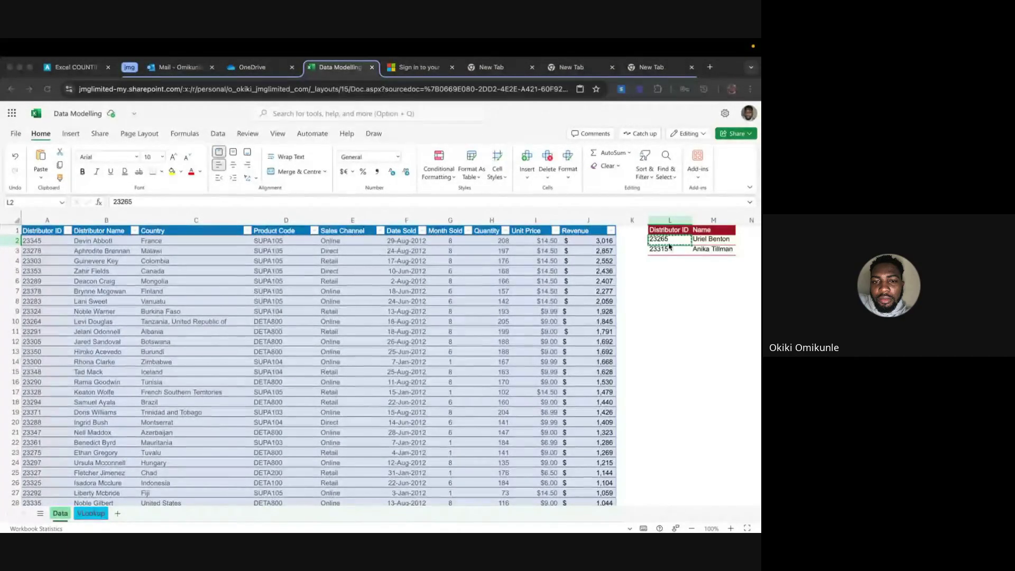
click(135, 231)
click(183, 380)
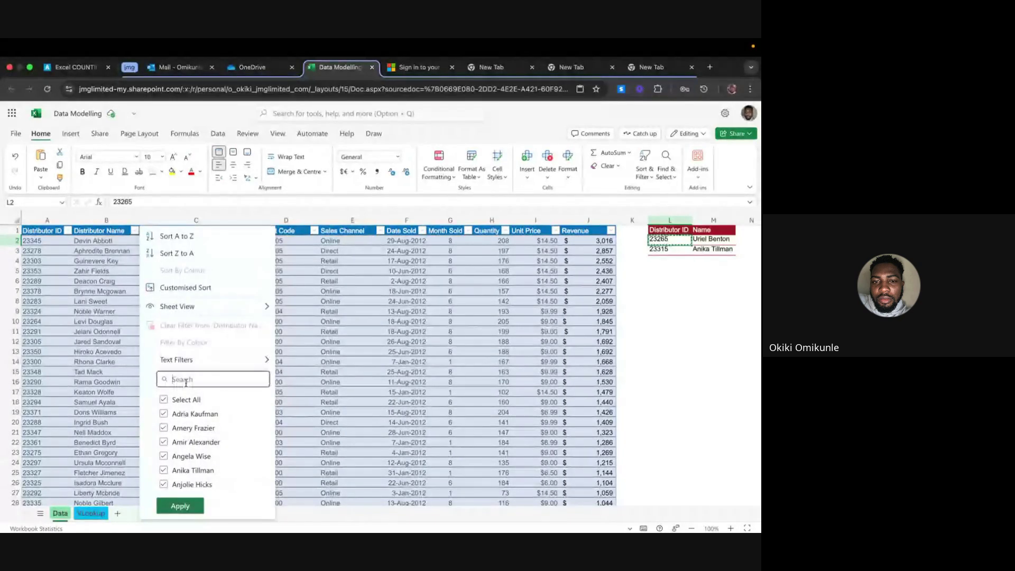
key(ctrl+v)
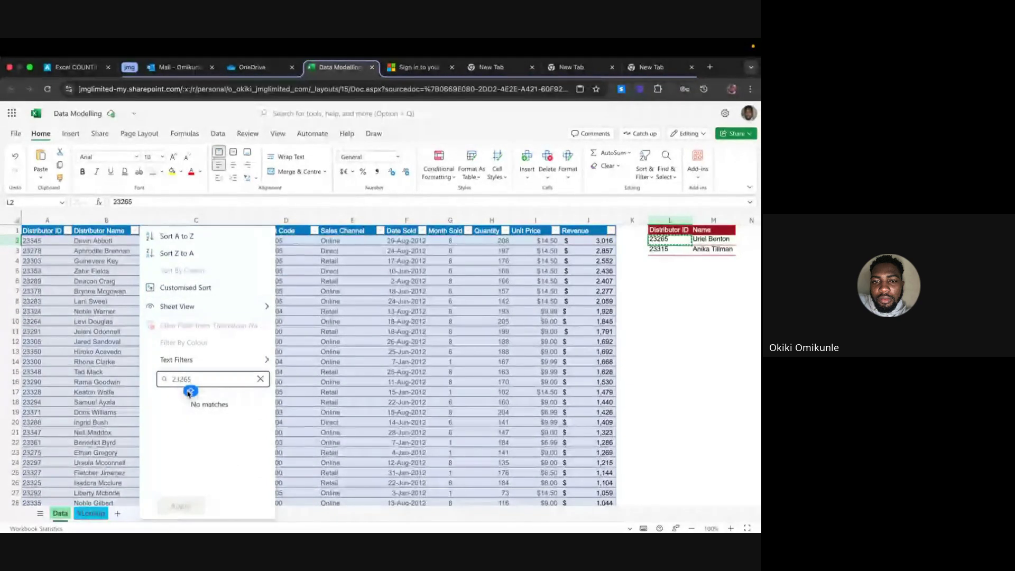
click(260, 379)
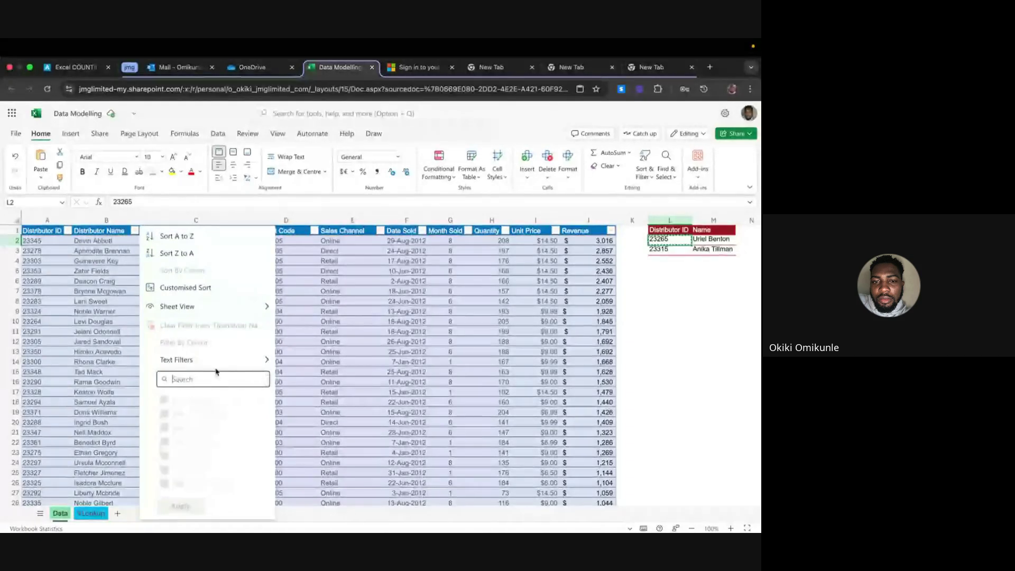
click(67, 230)
click(68, 231)
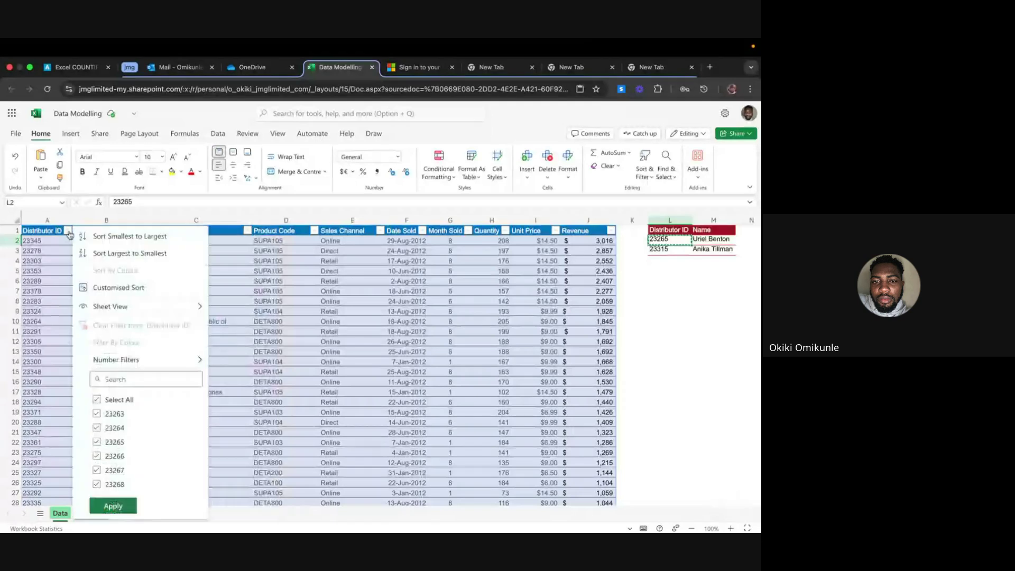
click(117, 376)
text(2326)
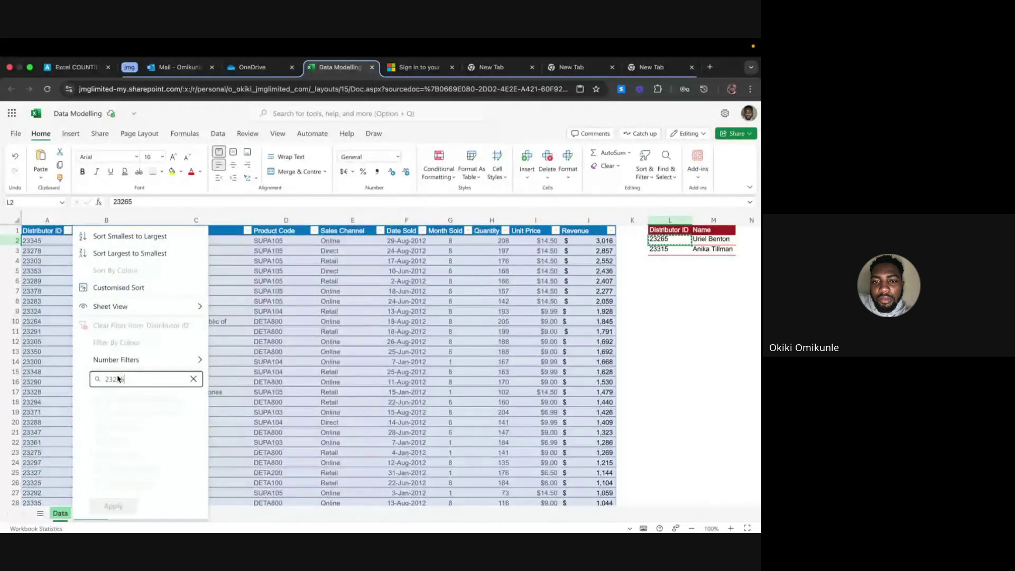
text(5)
key(Return)
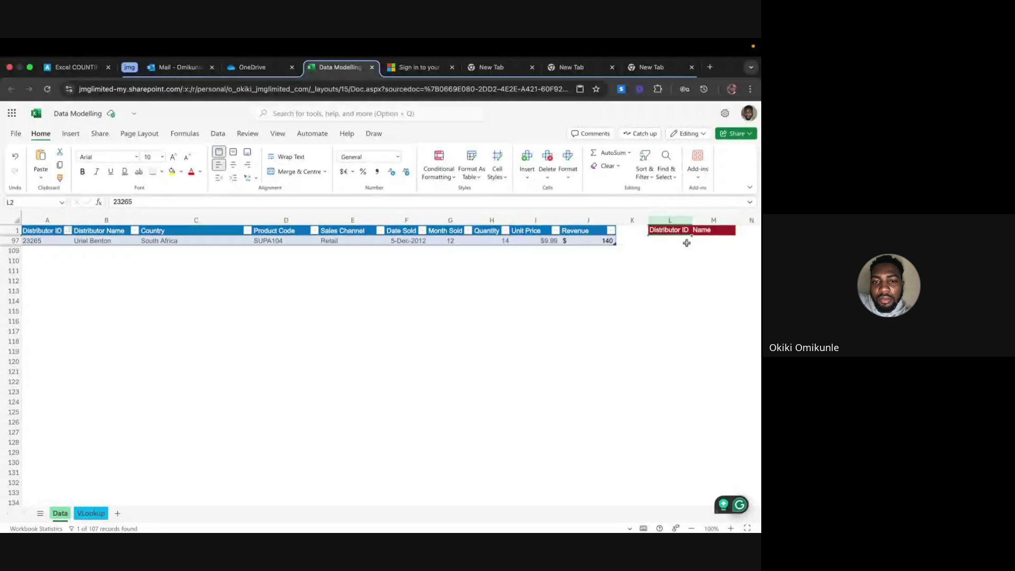
key(super+z)
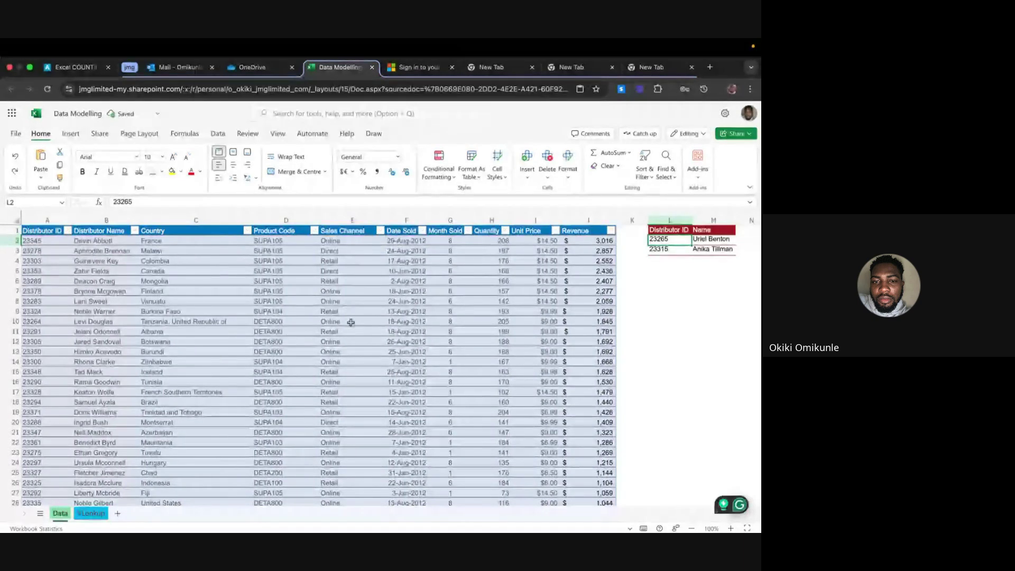
Search the Data sheet for ID 23265, locating it in row 97, then close Find and Replace
key(super+f)
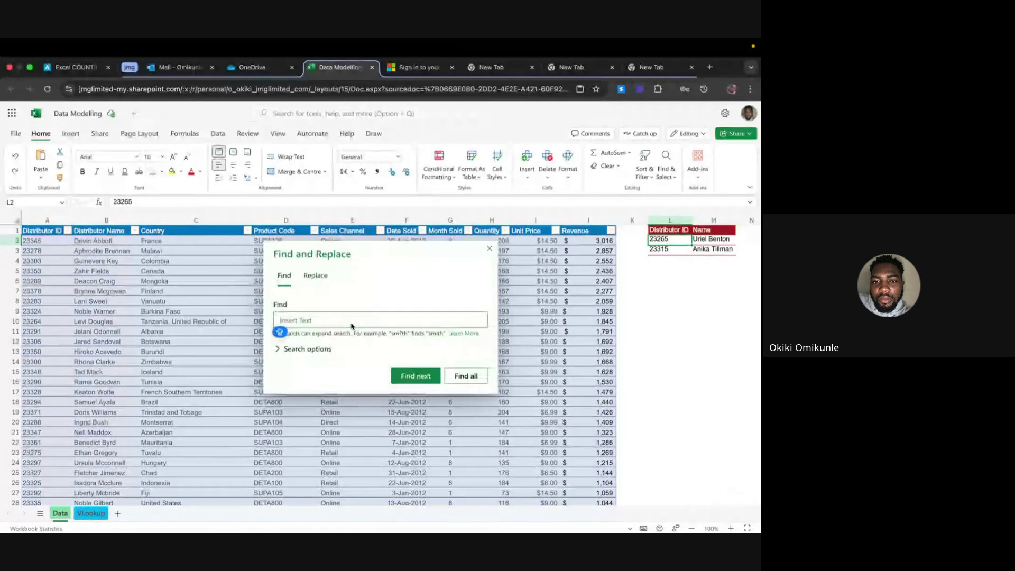
key(super+v)
click(413, 375)
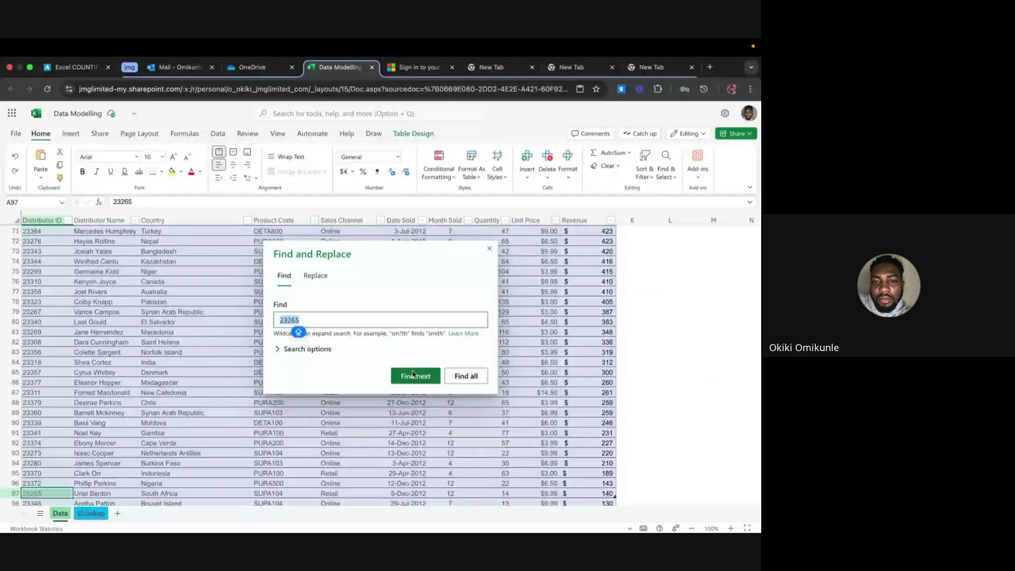
scroll(254, 311, up, 3)
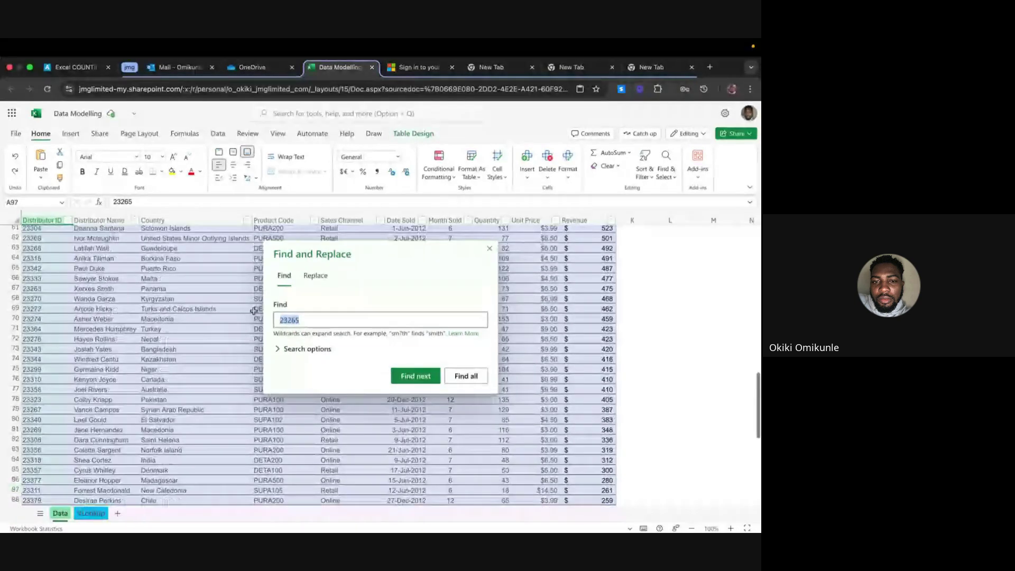
scroll(254, 311, down, 2)
scroll(120, 346, down, 4)
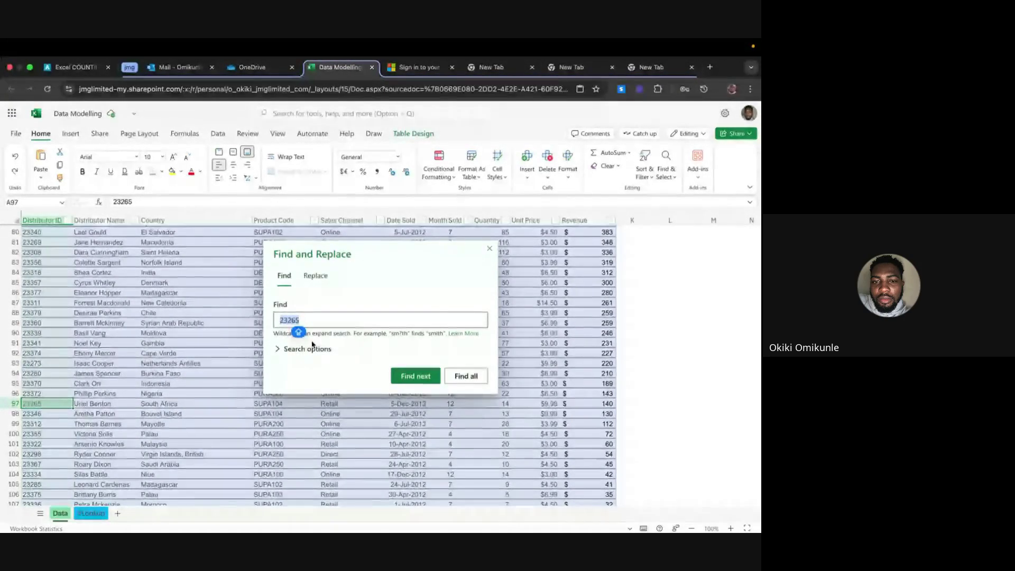
click(490, 248)
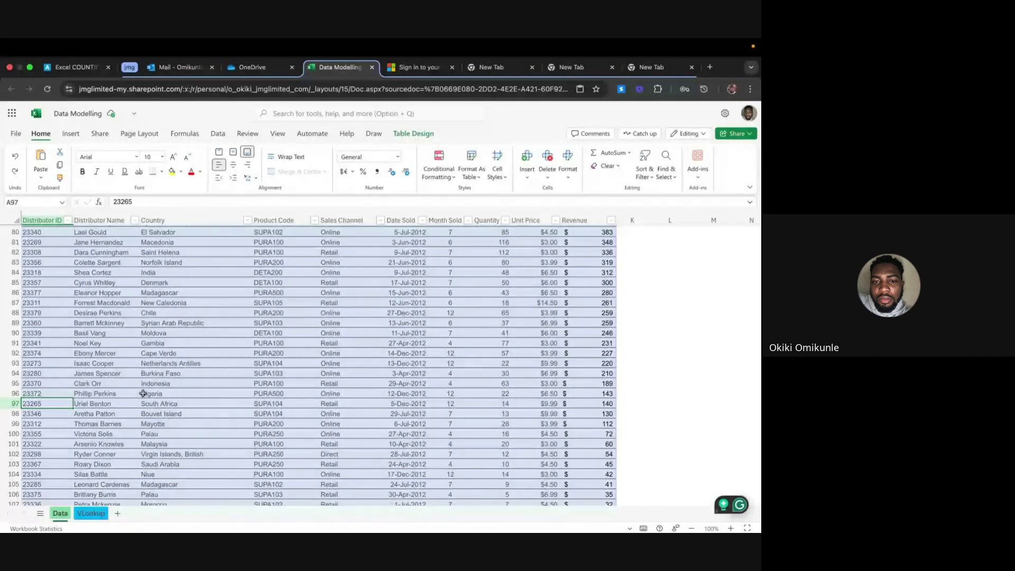
Select B96 and scroll back to row 1 so the L–M lookup table shows
click(106, 394)
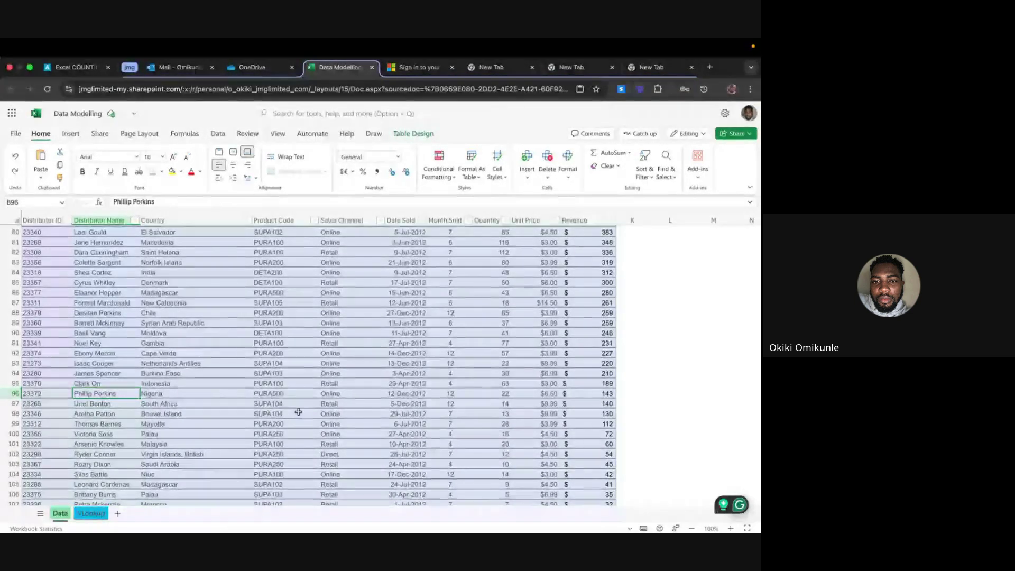
scroll(453, 344, up, 20)
scroll(456, 348, up, 6)
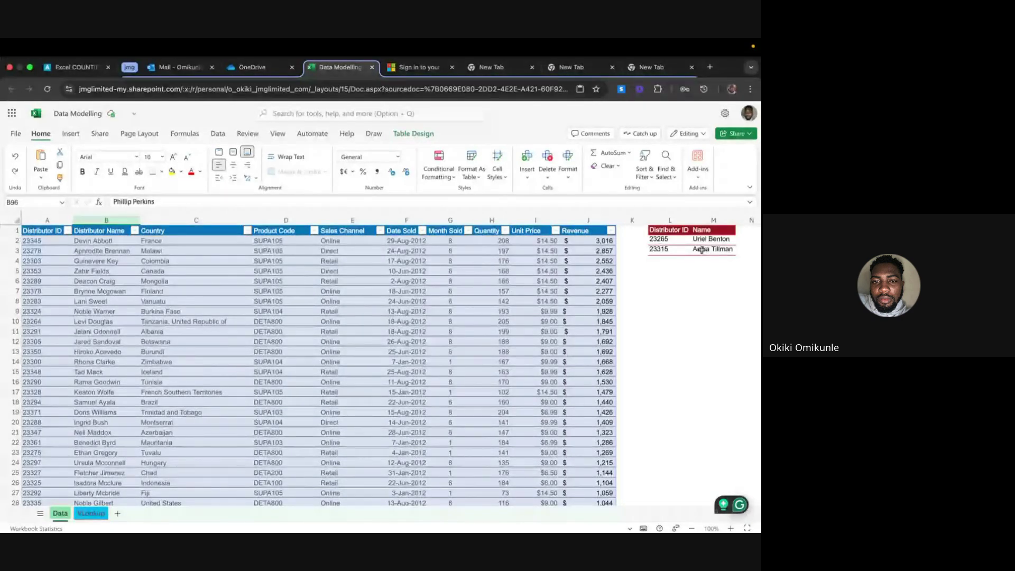
Change M2's lookup value to L$2 and fill the formula down to M3
click(706, 249)
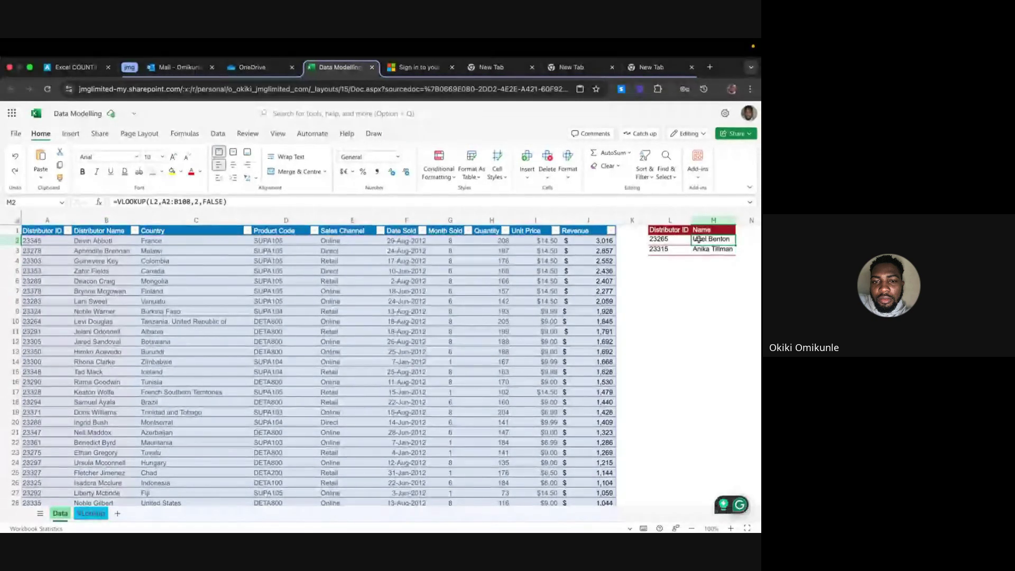
key(Up)
click(157, 202)
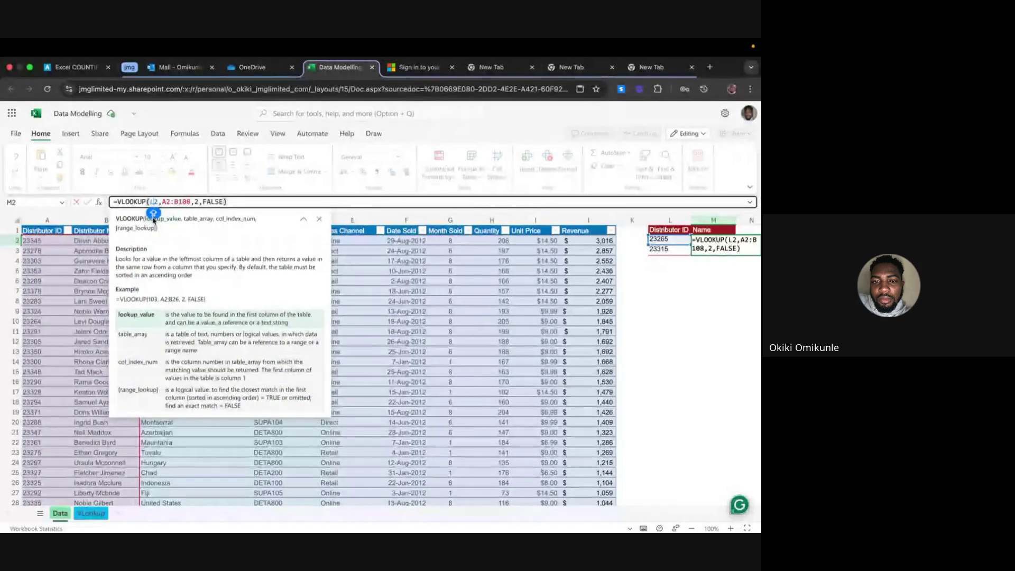
text($)
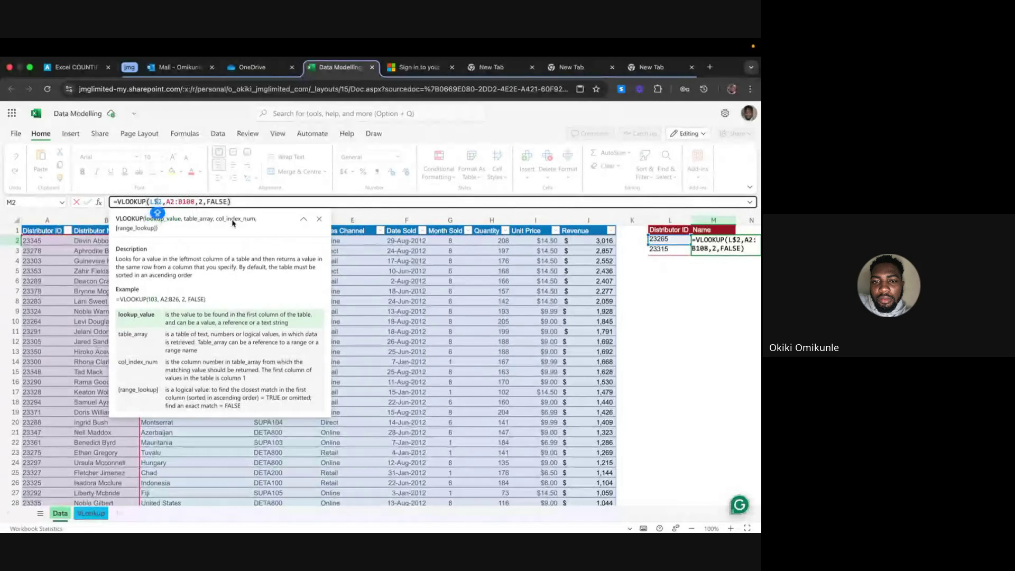
key(ctrl+Return)
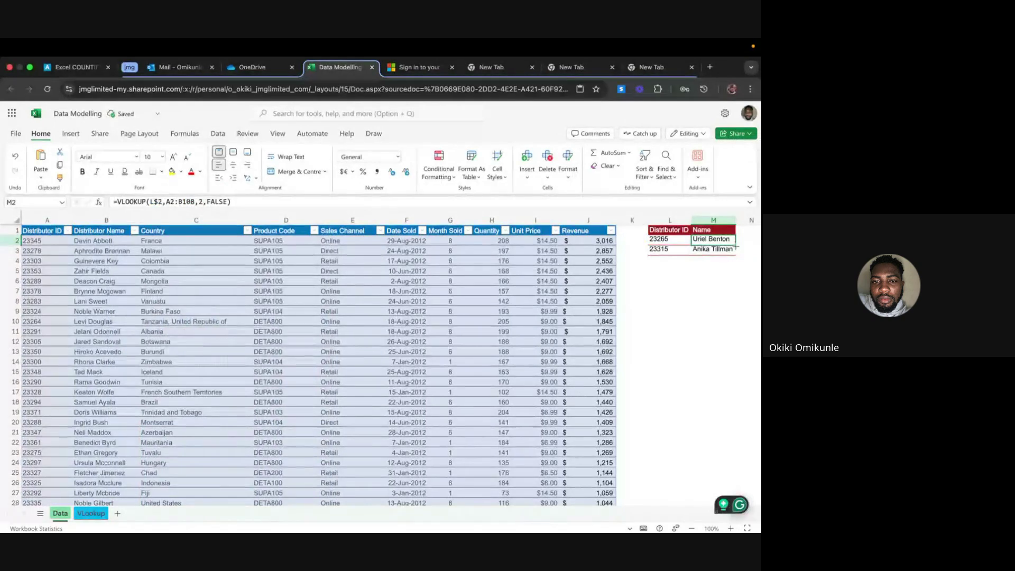
drag(735, 247, 734, 254)
click(715, 270)
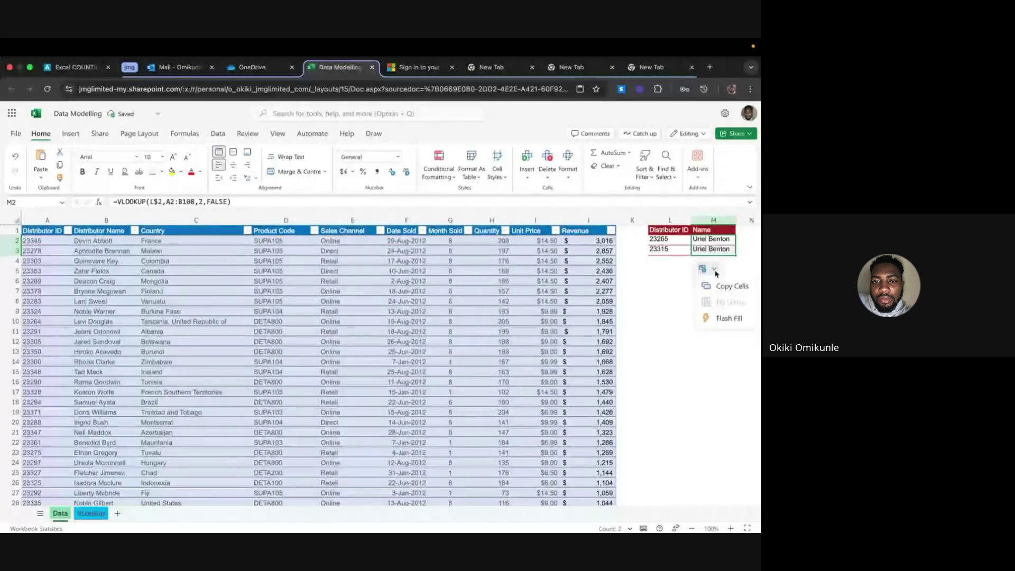
click(716, 271)
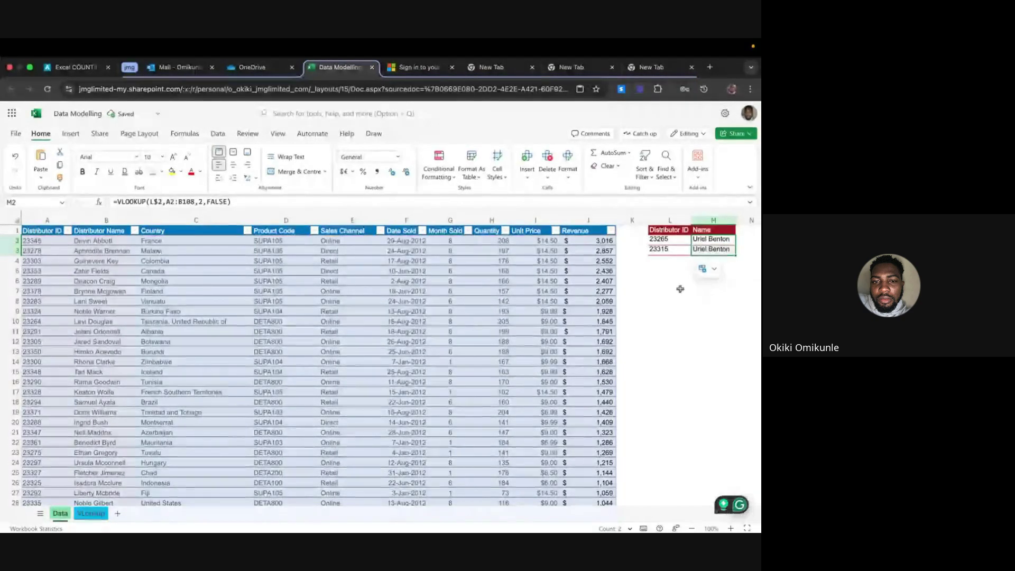
click(670, 290)
click(717, 249)
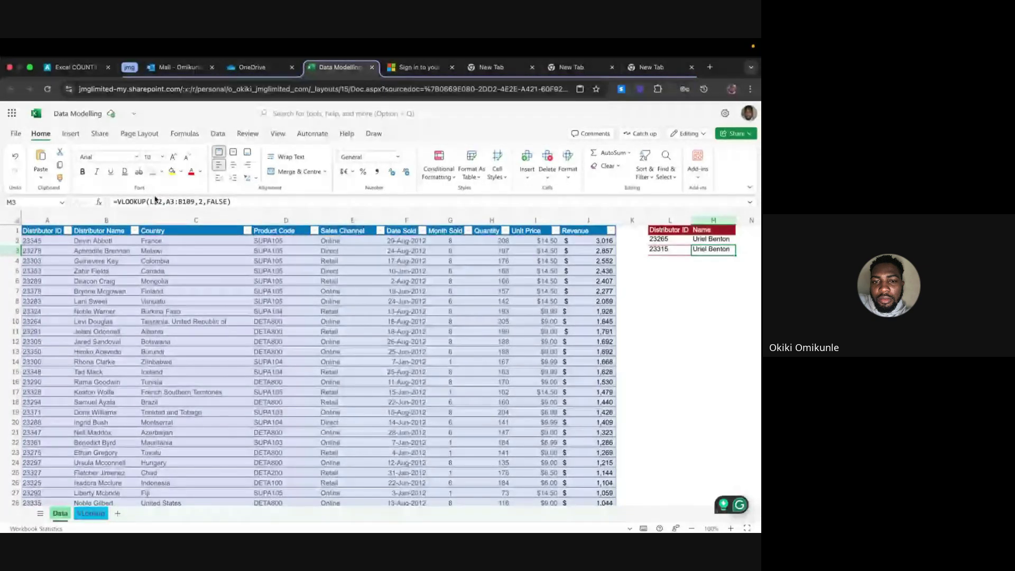
Review IDs 23265 and 23315 in L2:L3 and re-enter the M3 and M2 lookup formulas
click(669, 242)
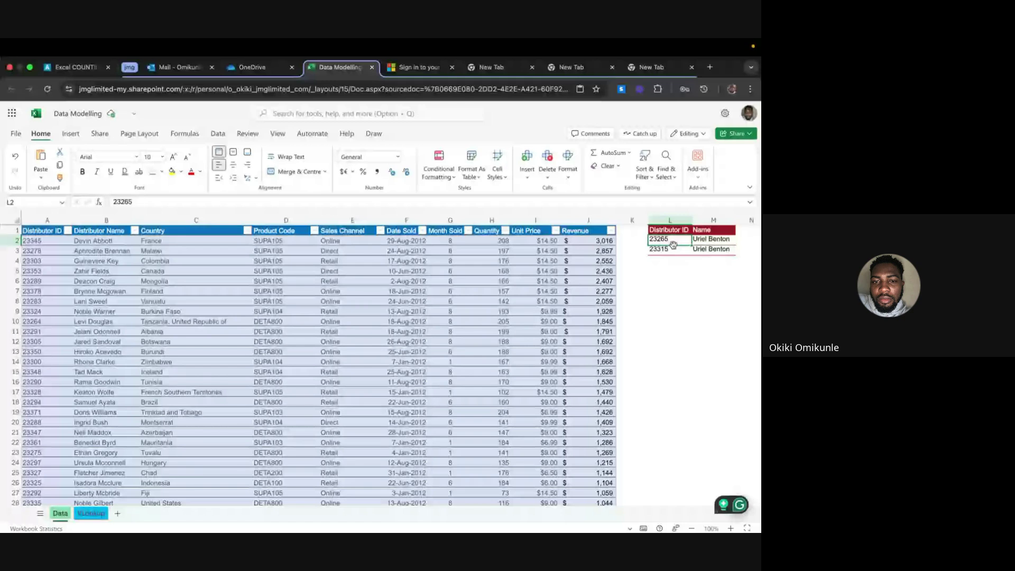
click(682, 249)
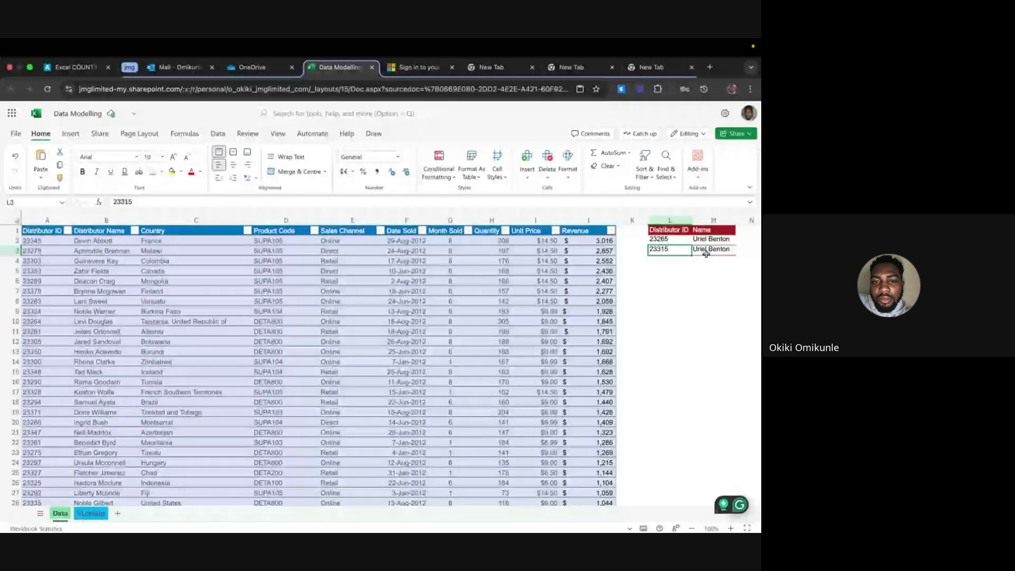
click(706, 253)
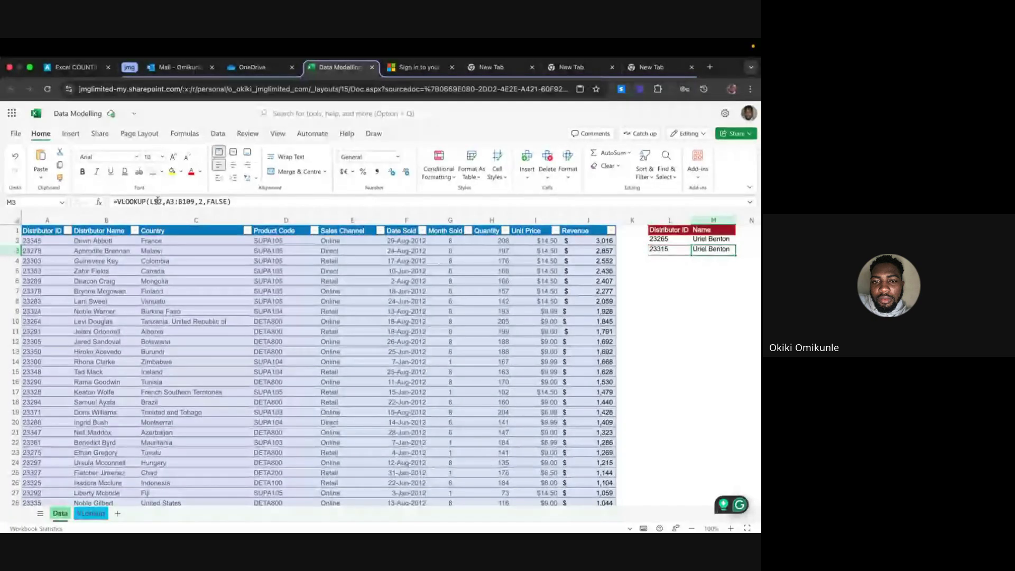
click(157, 201)
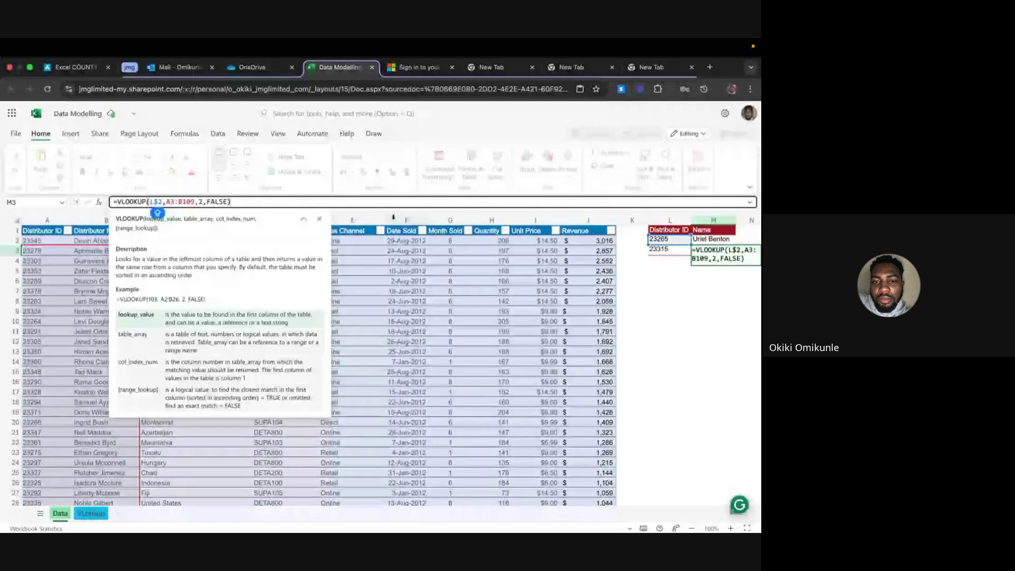
key(Return)
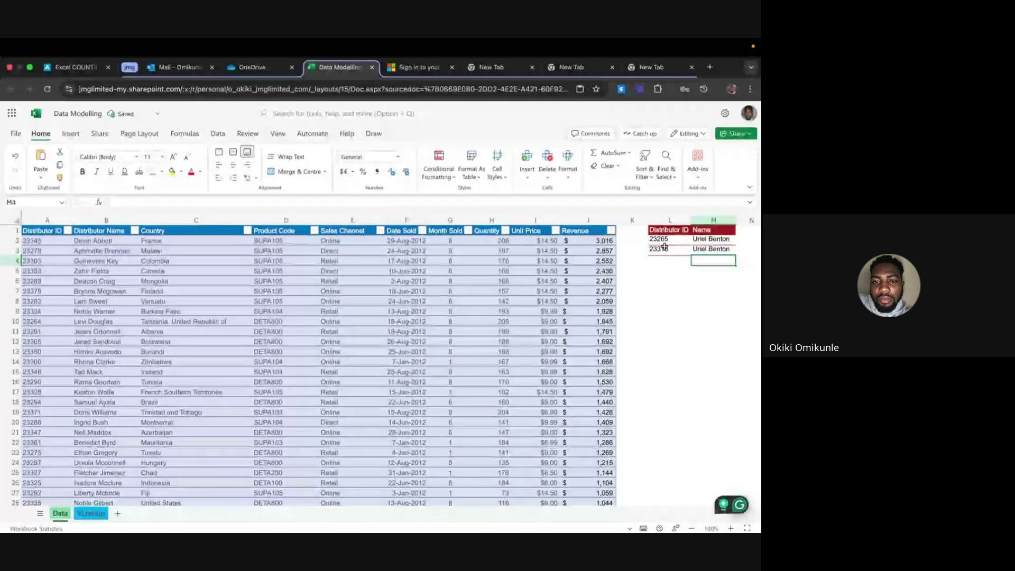
key(Up)
key(Up)
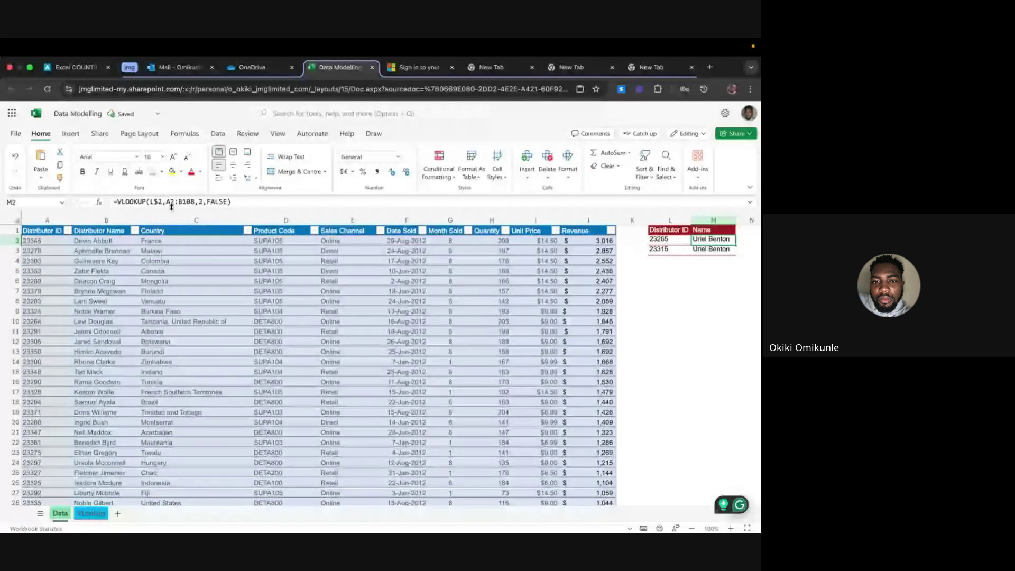
click(159, 202)
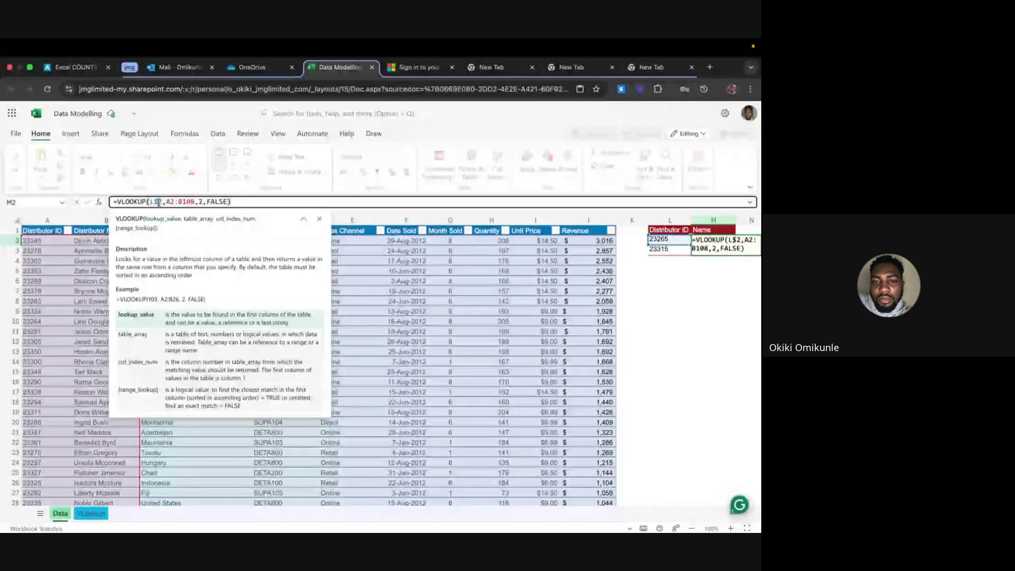
key(Return)
key(Up)
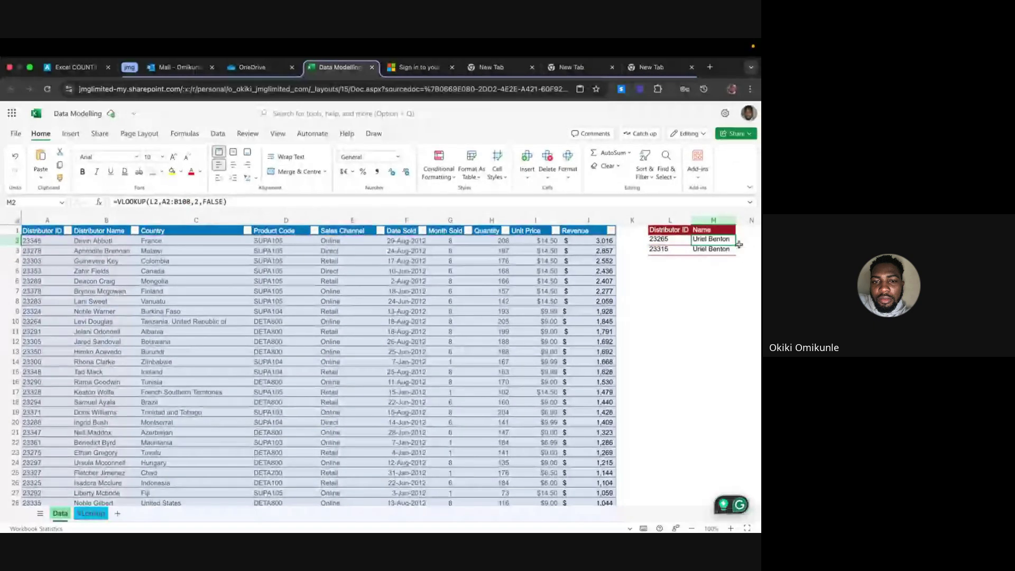
Fill M2's name lookup down to M3 for distributor 23315 and move to the VLookup sheet
drag(739, 243, 736, 255)
click(719, 261)
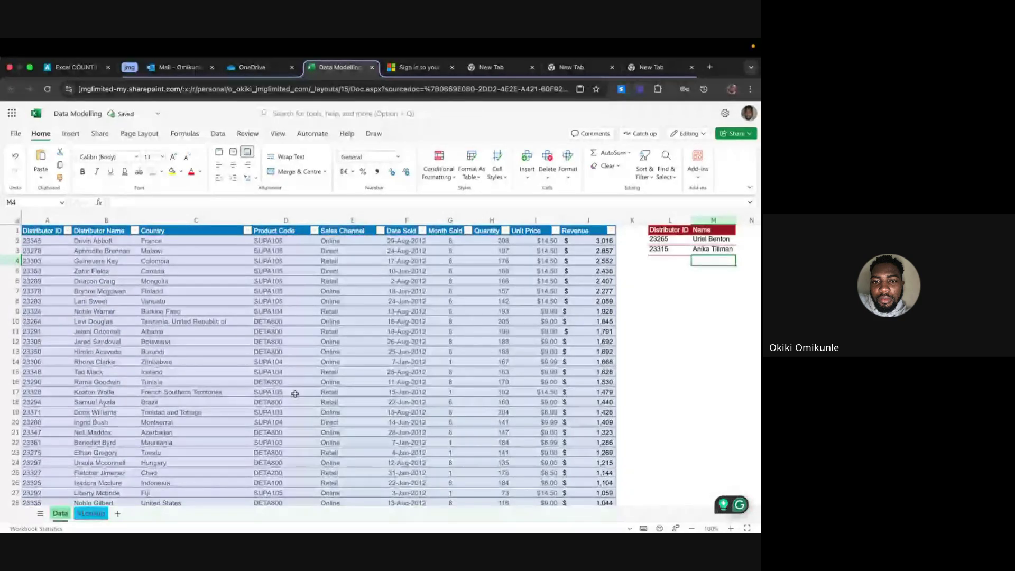
key(ctrl+Page_Down)
Scroll down the VLookup sheet to the distributor revenue lookup tables and refocus the workbook window
scroll(222, 344, down, 1)
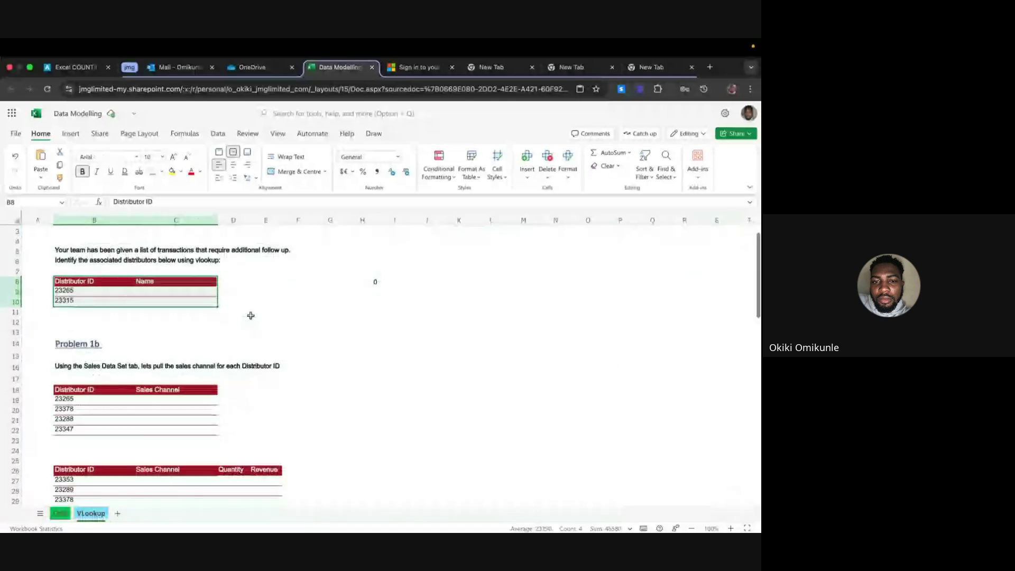
click(250, 315)
scroll(222, 328, down, 7)
scroll(187, 333, down, 7)
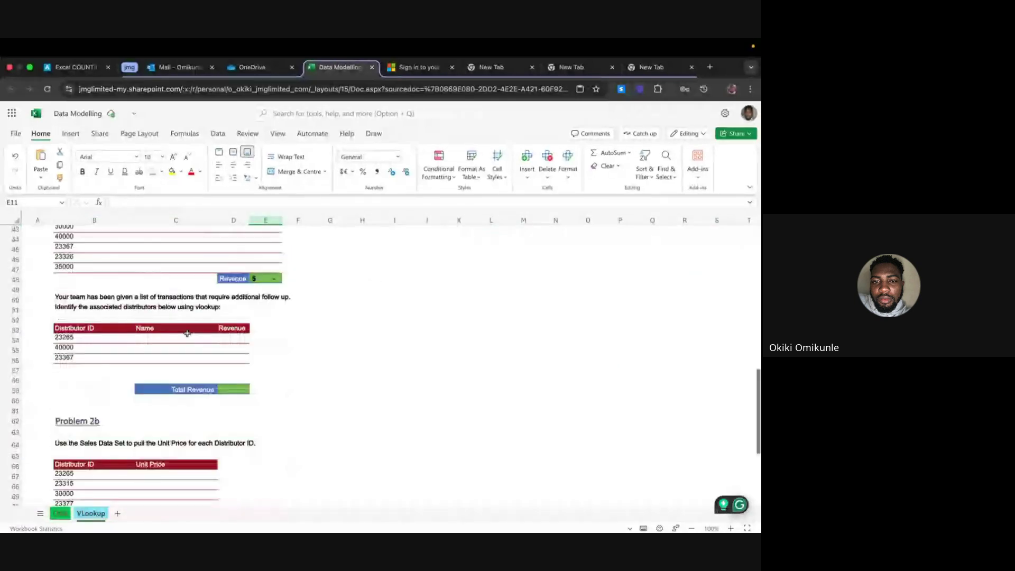
scroll(187, 334, up, 3)
scroll(187, 333, down, 2)
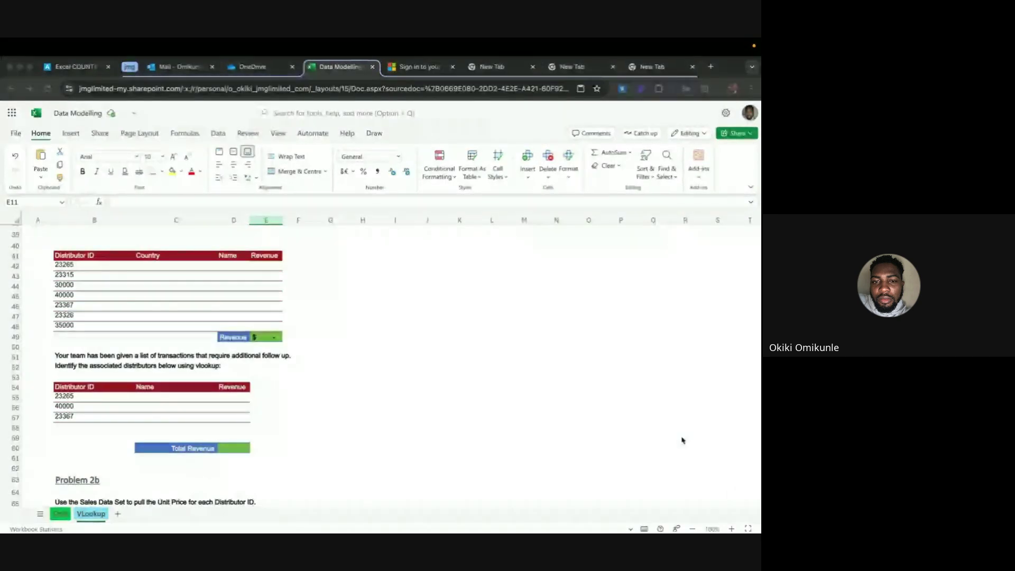
click(59, 517)
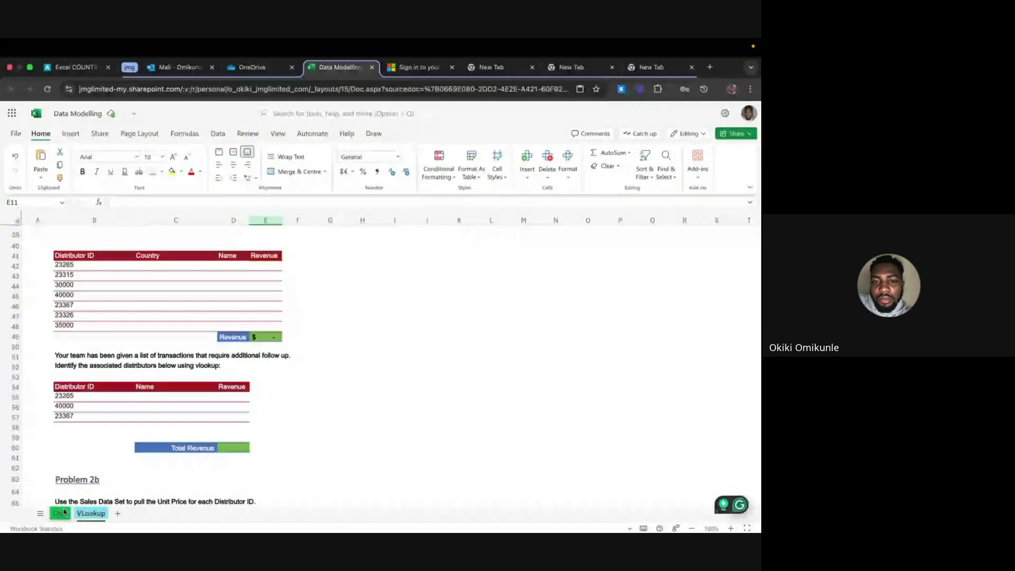
Return to the Data sheet and view M2's VLOOKUP formula for distributor 23265
click(62, 513)
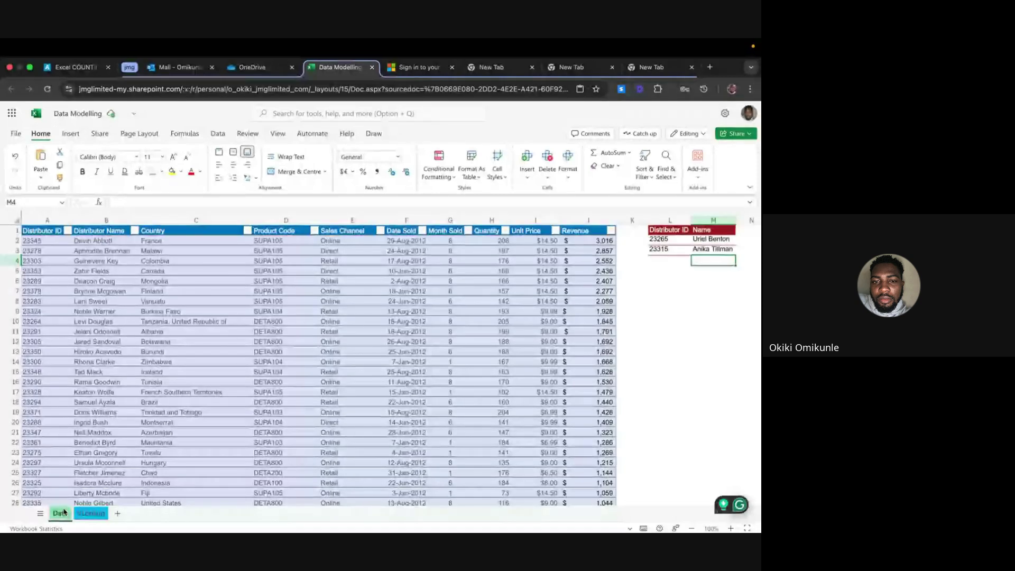
click(44, 243)
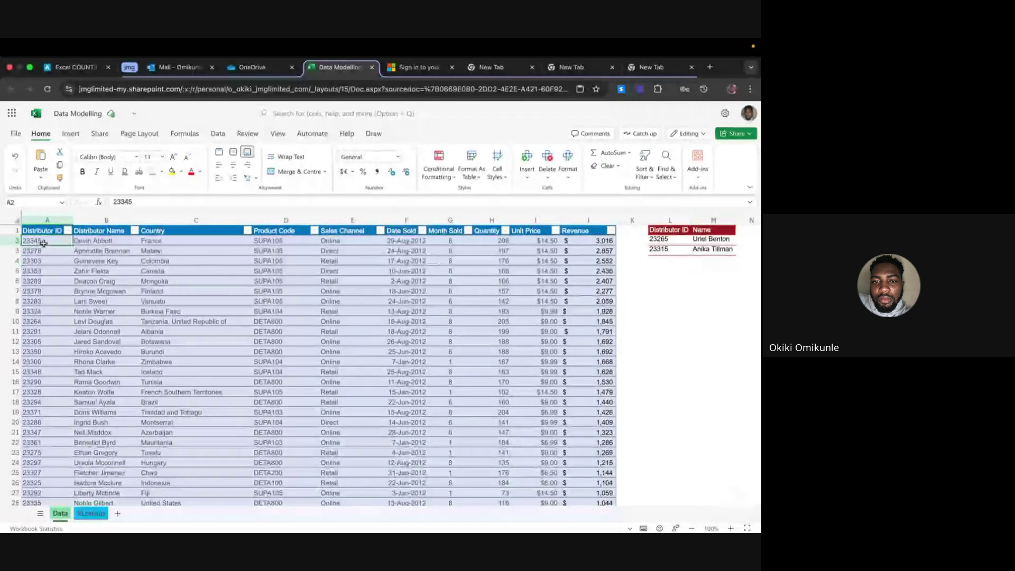
drag(44, 243, 95, 261)
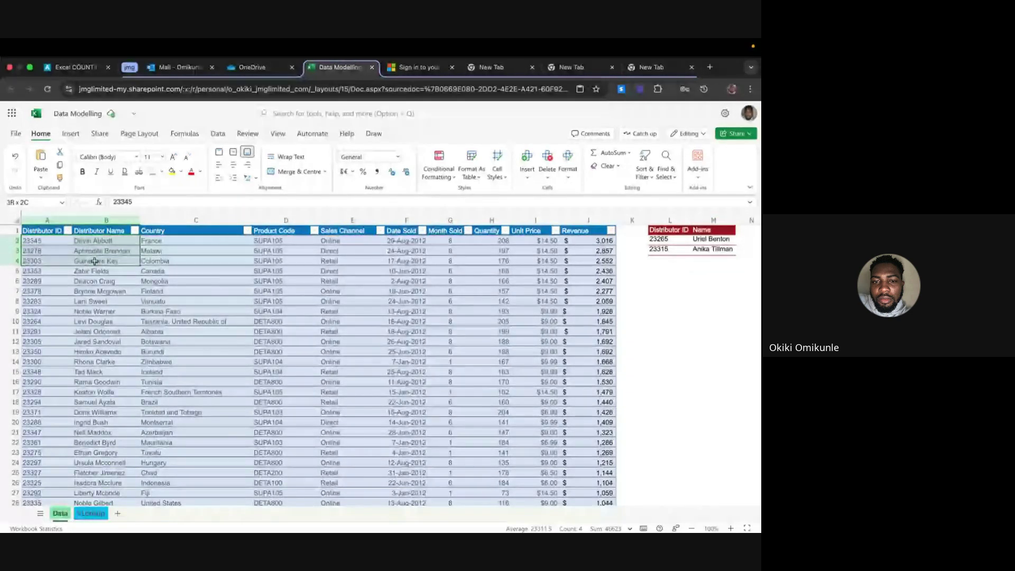
click(32, 241)
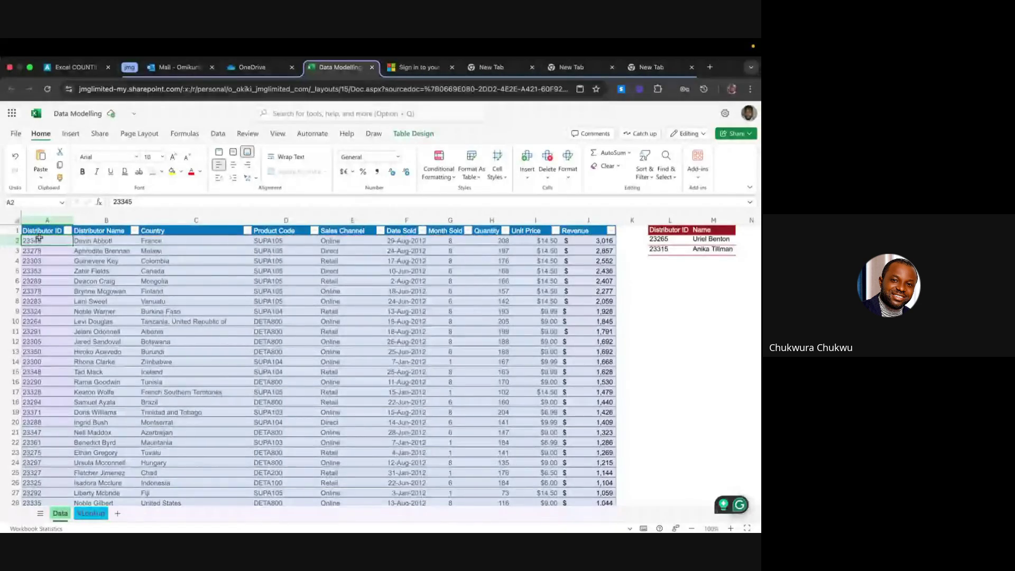
click(718, 240)
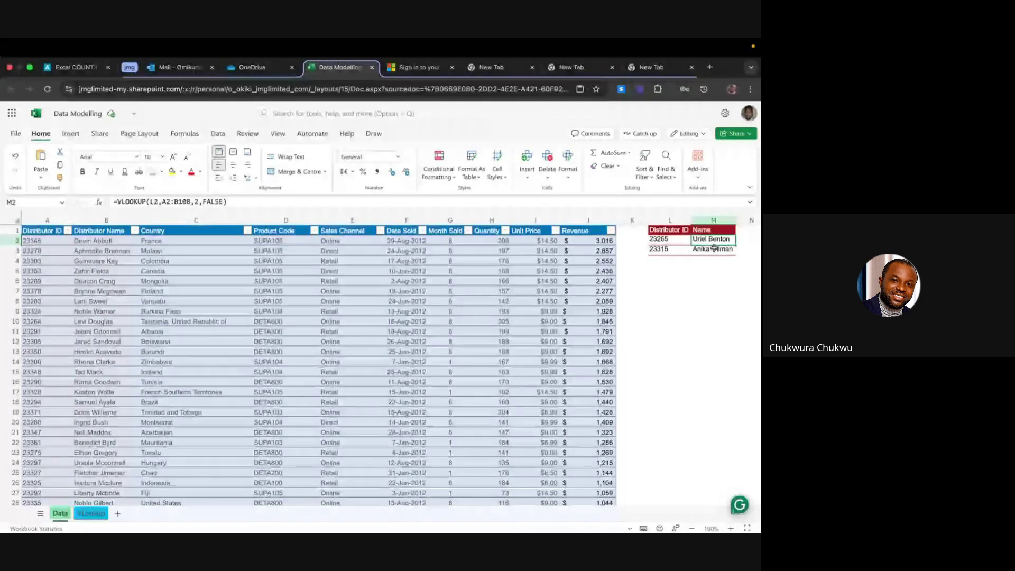
Compare M2 and M3 formulas, showing M3's copied range shifted to A3:B109
click(714, 248)
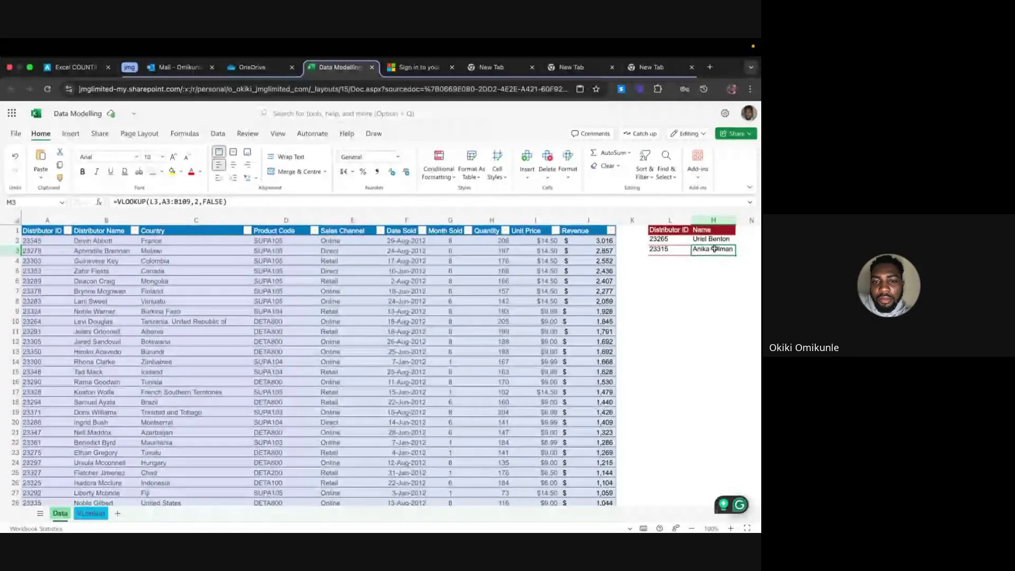
click(711, 239)
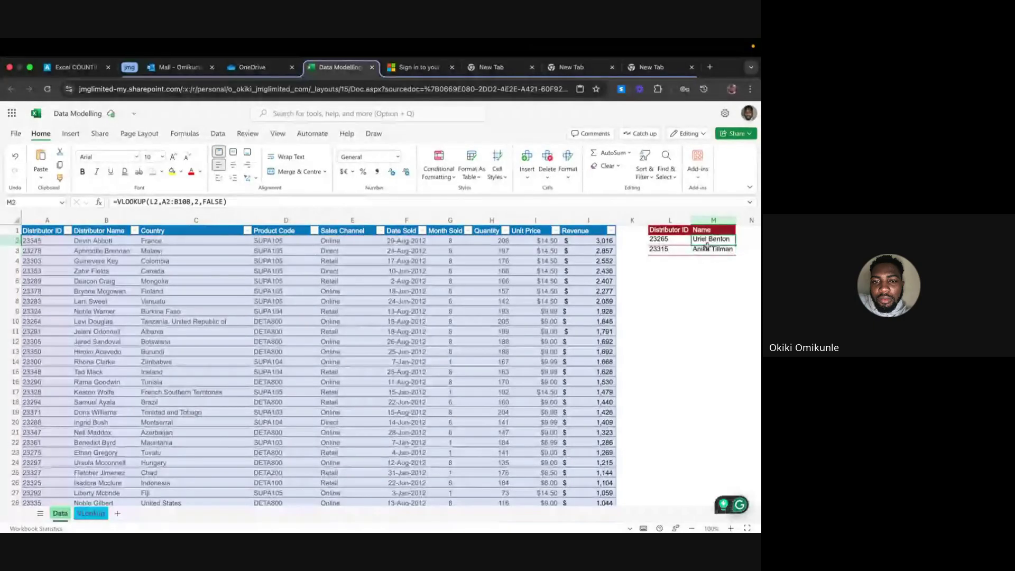
click(706, 249)
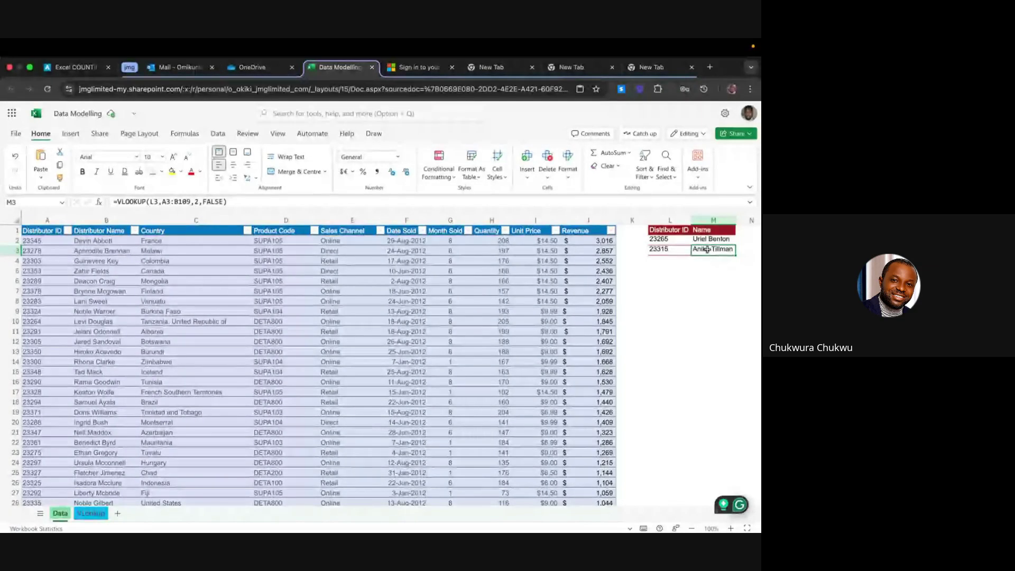
click(711, 241)
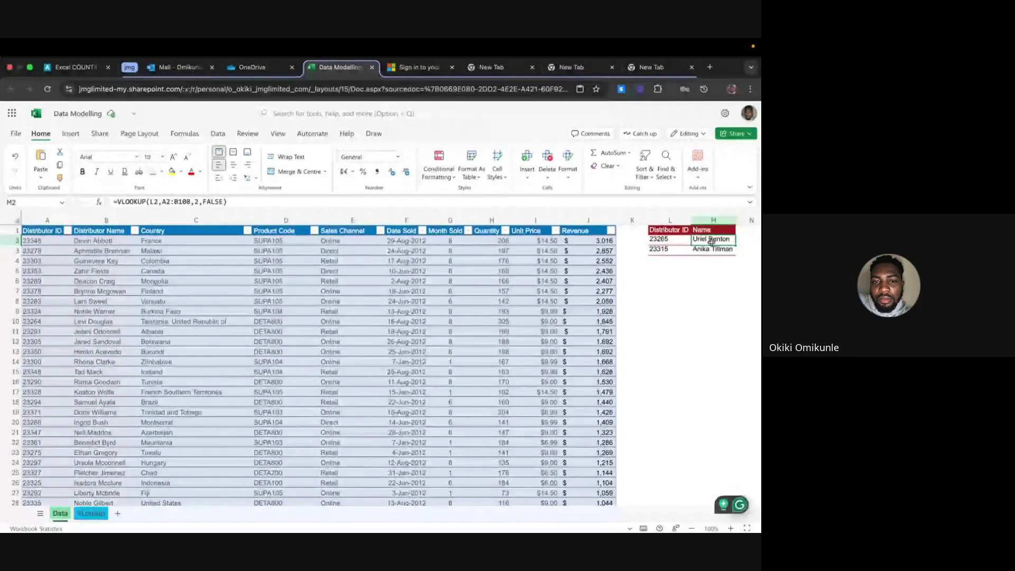
double_click(712, 249)
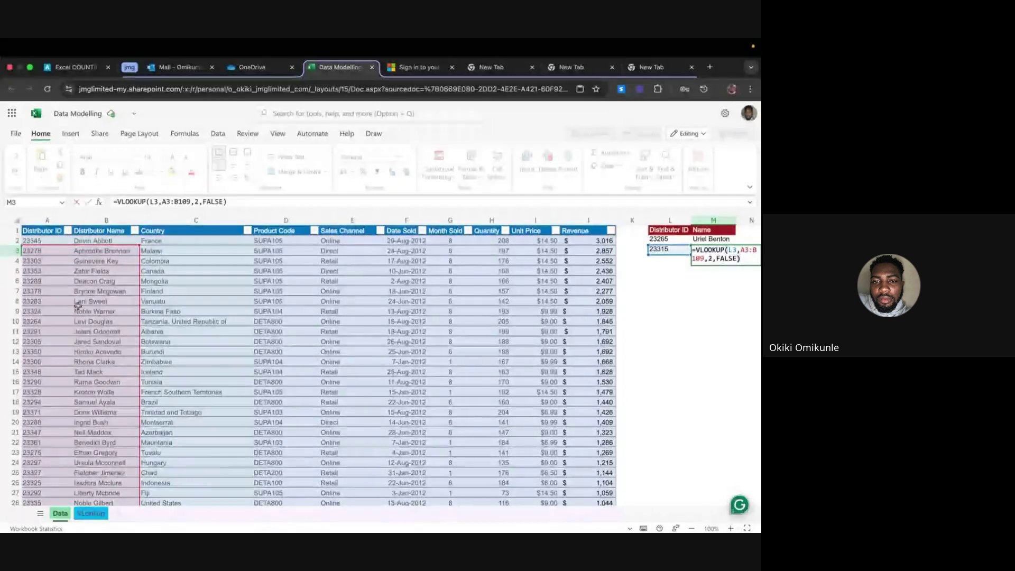
Lock M2's lookup range rows as A$2:B$108
double_click(721, 238)
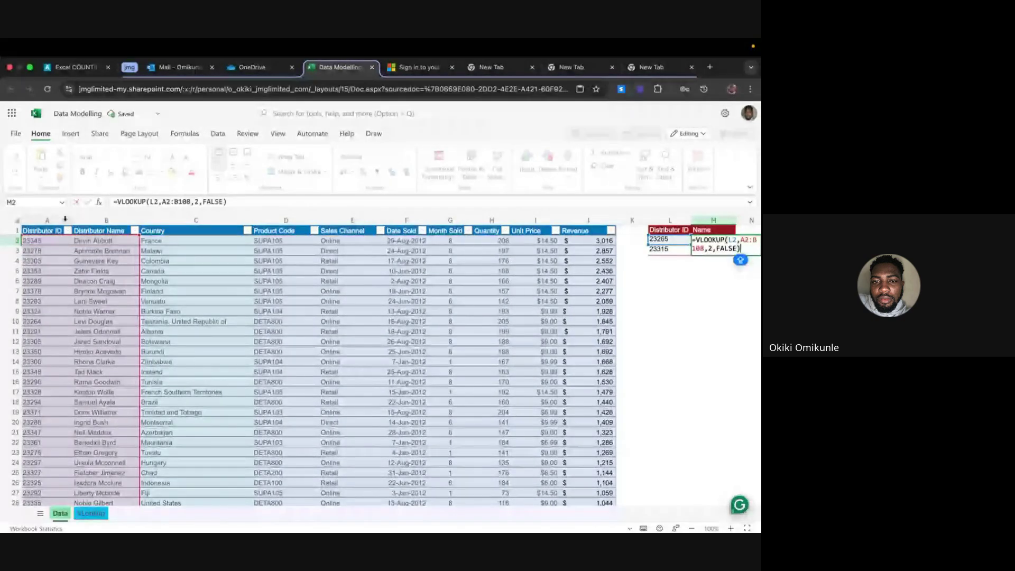
click(165, 201)
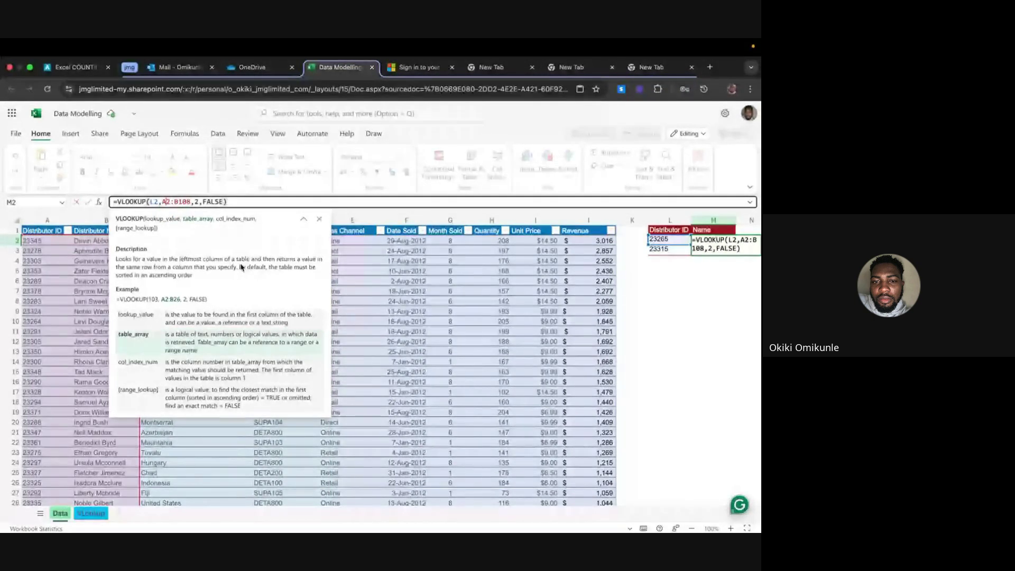
text($2:B)
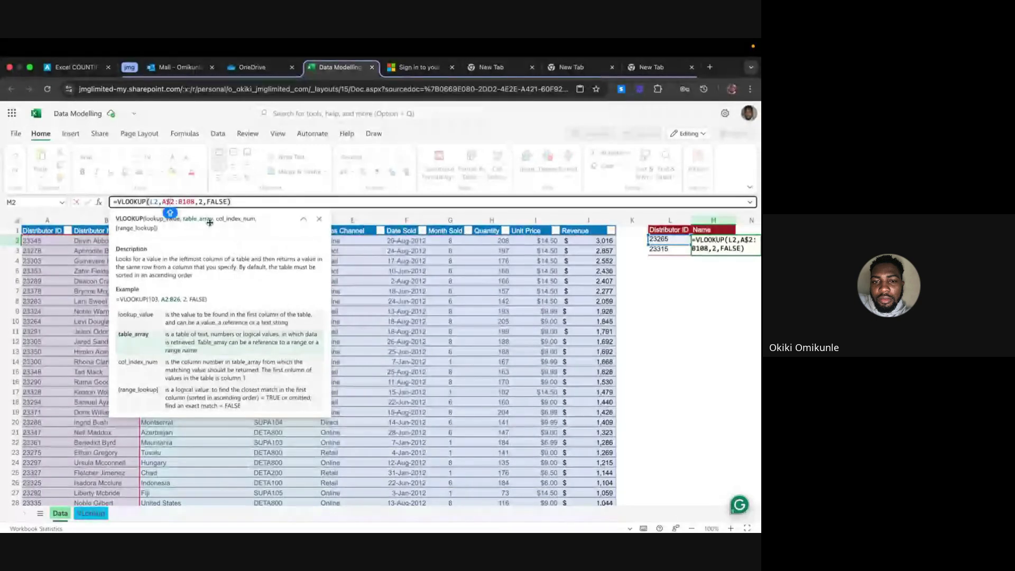
text($)
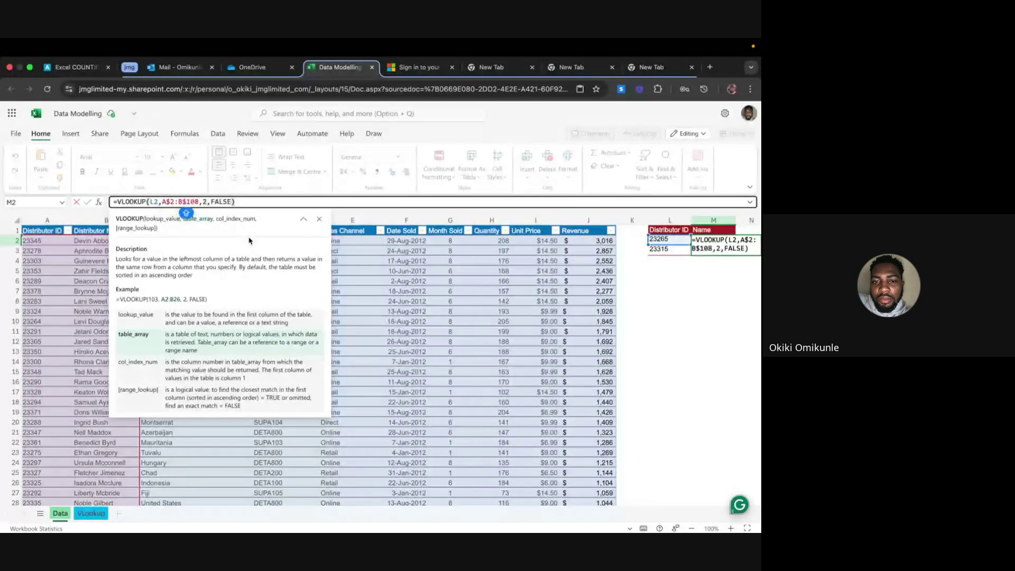
key(Return)
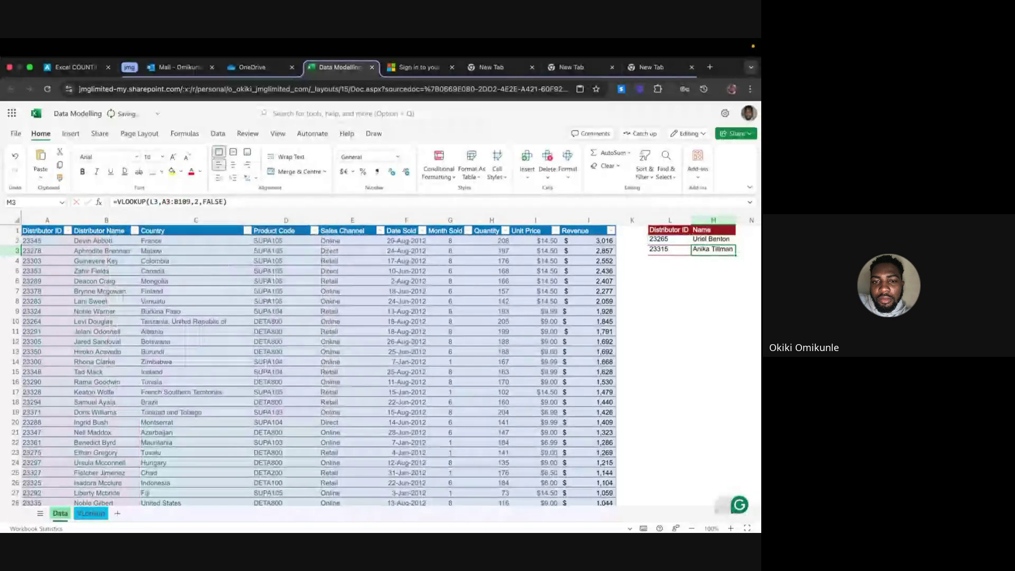
Refill the corrected formula down to M3 for distributor 23315
click(729, 241)
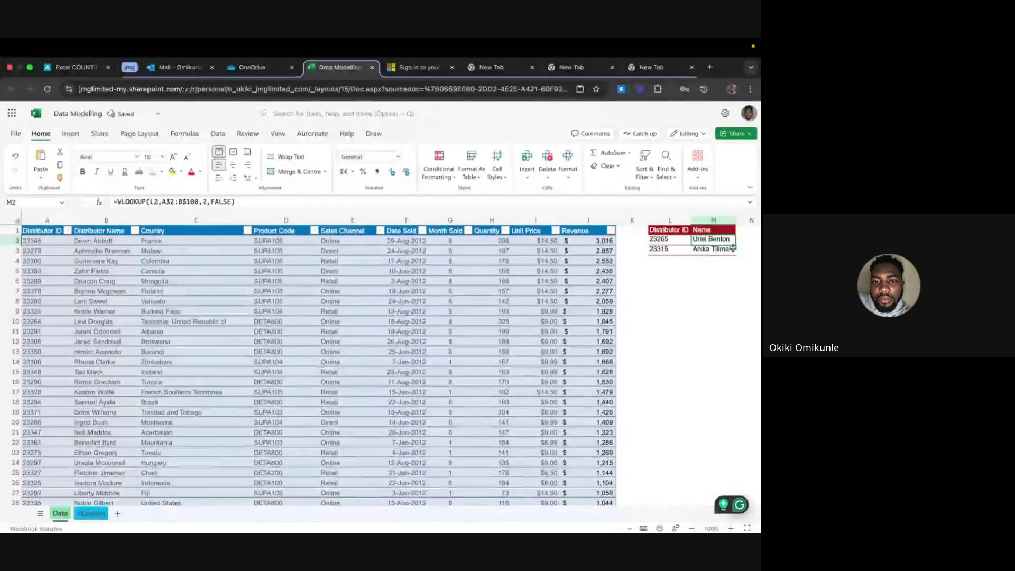
drag(735, 248, 733, 251)
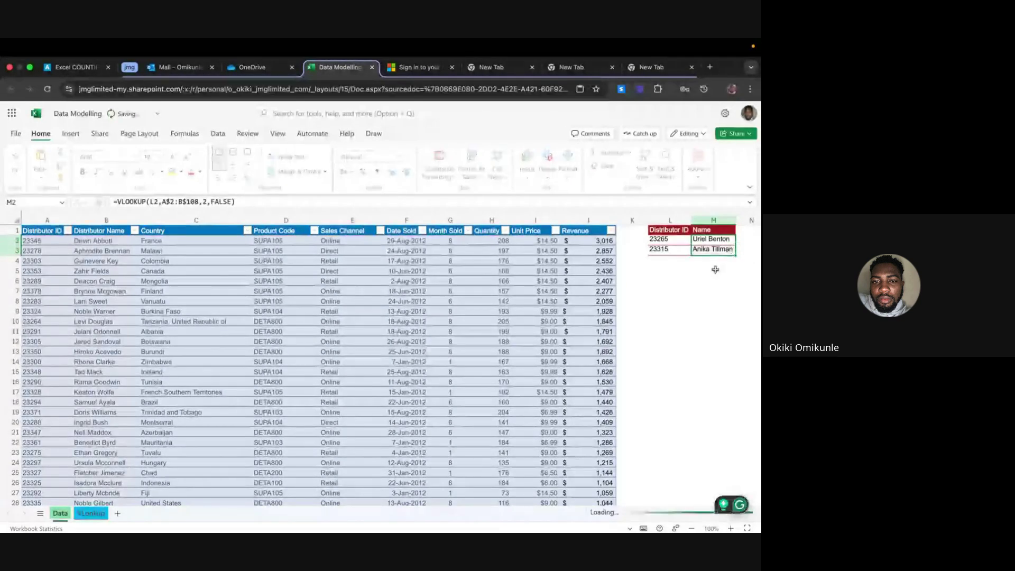
click(711, 249)
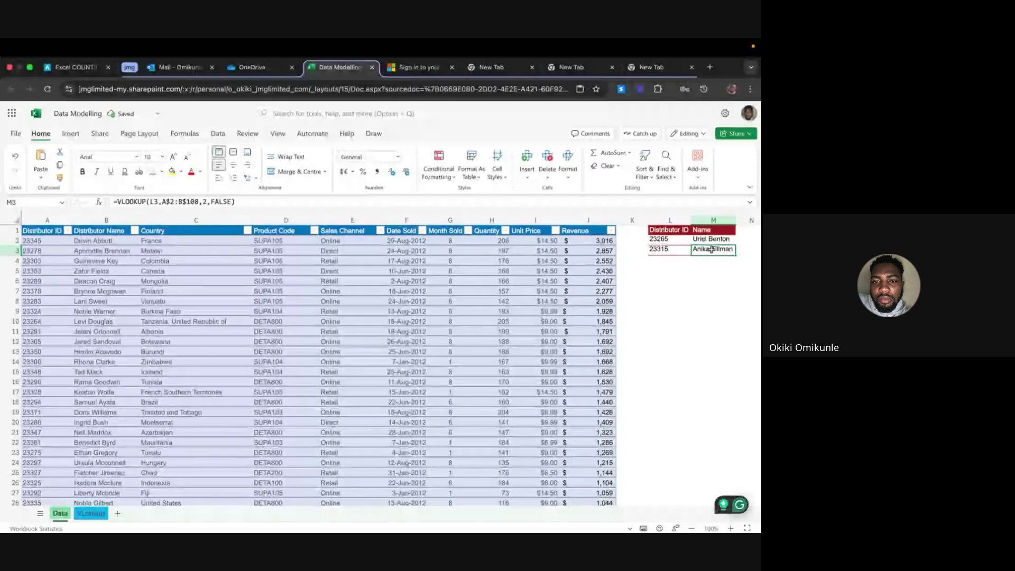
Add distributor IDs 23367 and 23287 to the lookup list, undoing a stray paste
key(Left)
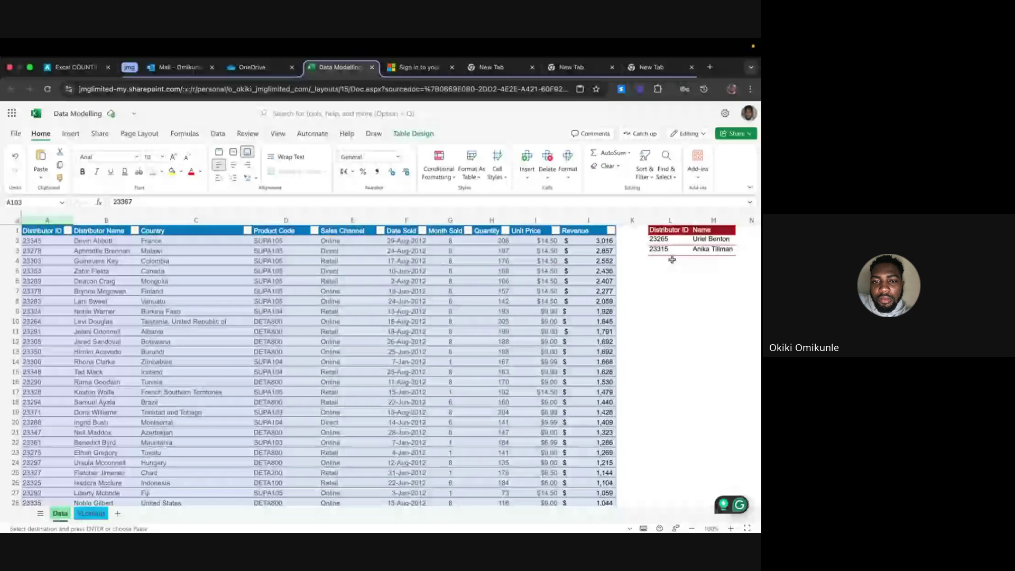
click(672, 260)
key(ctrl+v)
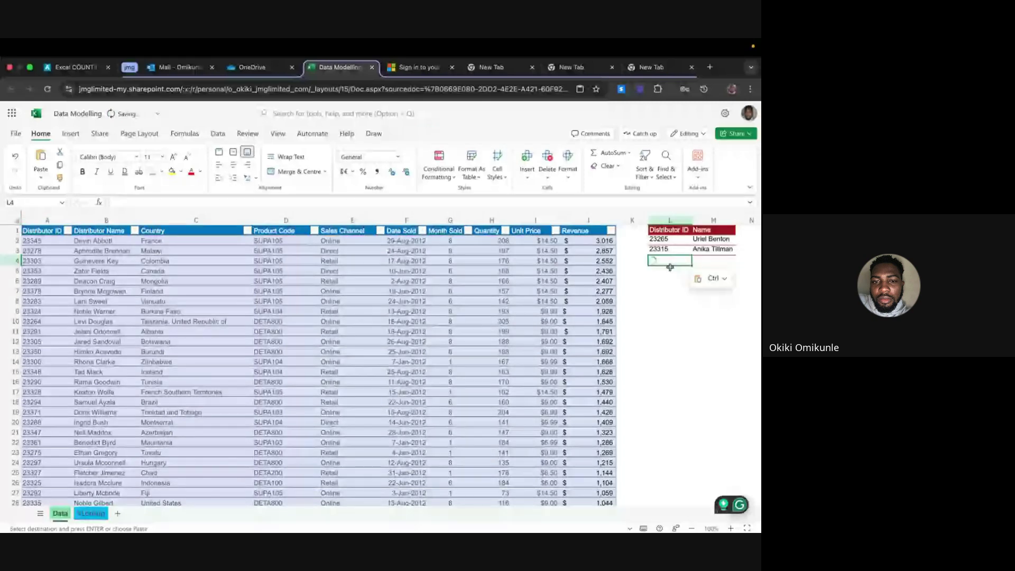
click(670, 267)
scroll(32, 433, down, 1)
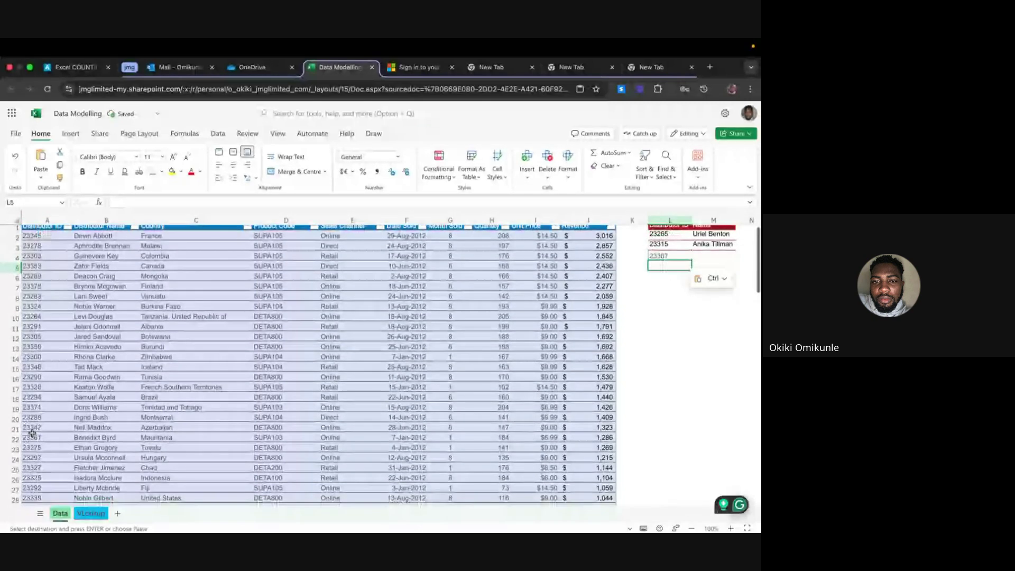
scroll(33, 433, down, 5)
click(33, 426)
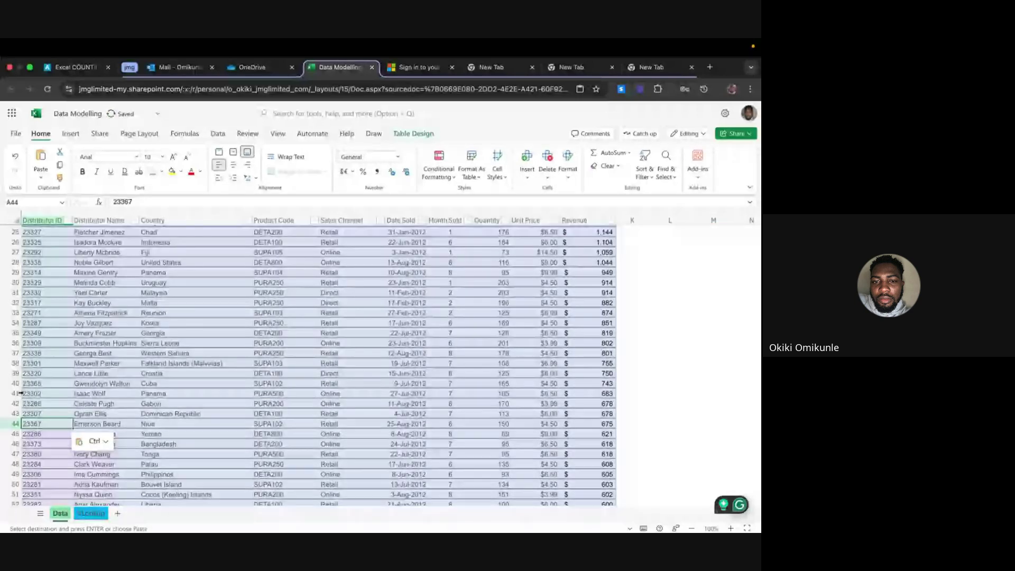
key(ctrl+z)
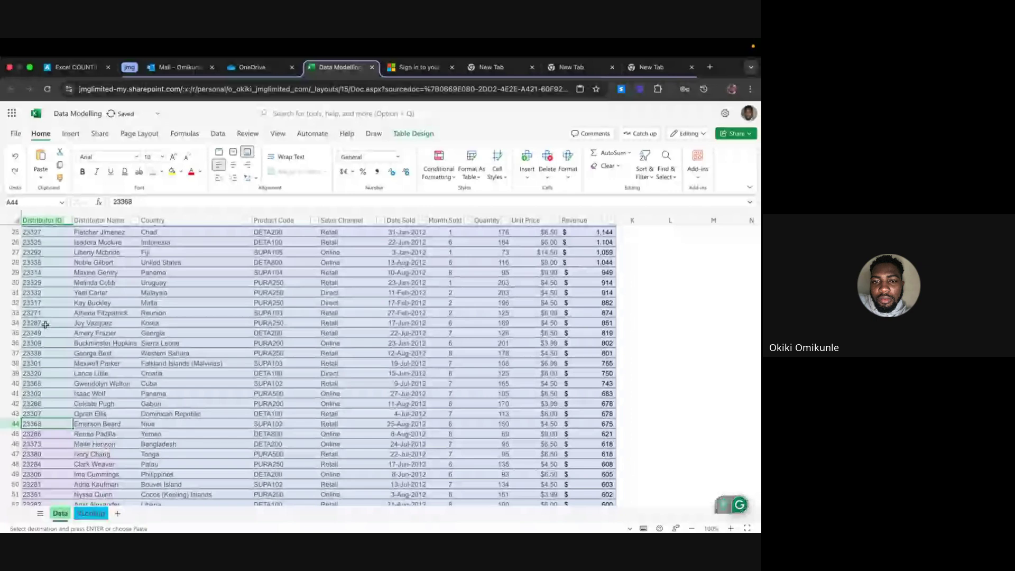
click(45, 325)
scroll(655, 299, up, 5)
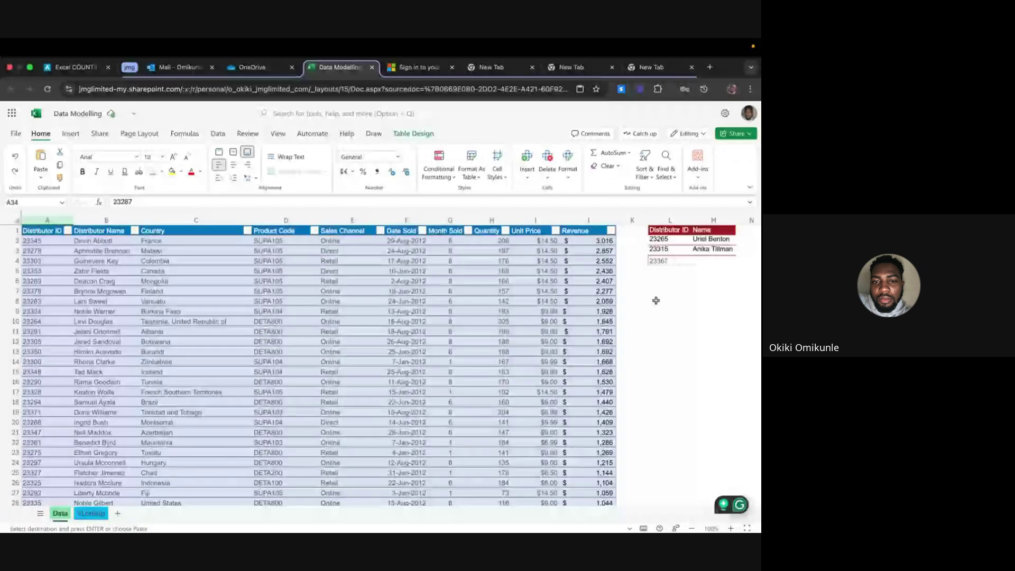
click(681, 270)
text(23287)
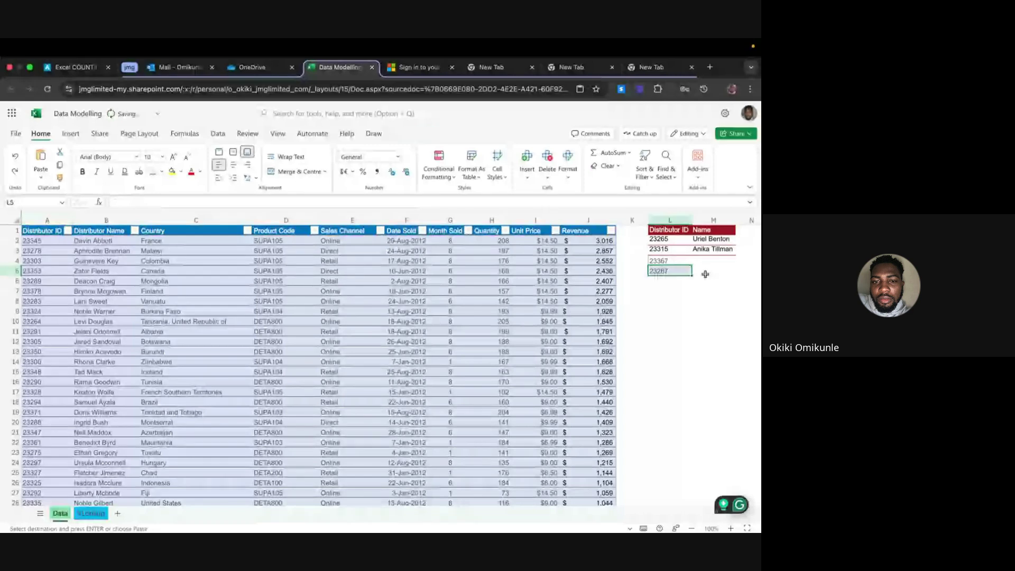
Fill M3's VLOOKUP down to M4:M5 and check both copied formulas
click(711, 250)
click(677, 259)
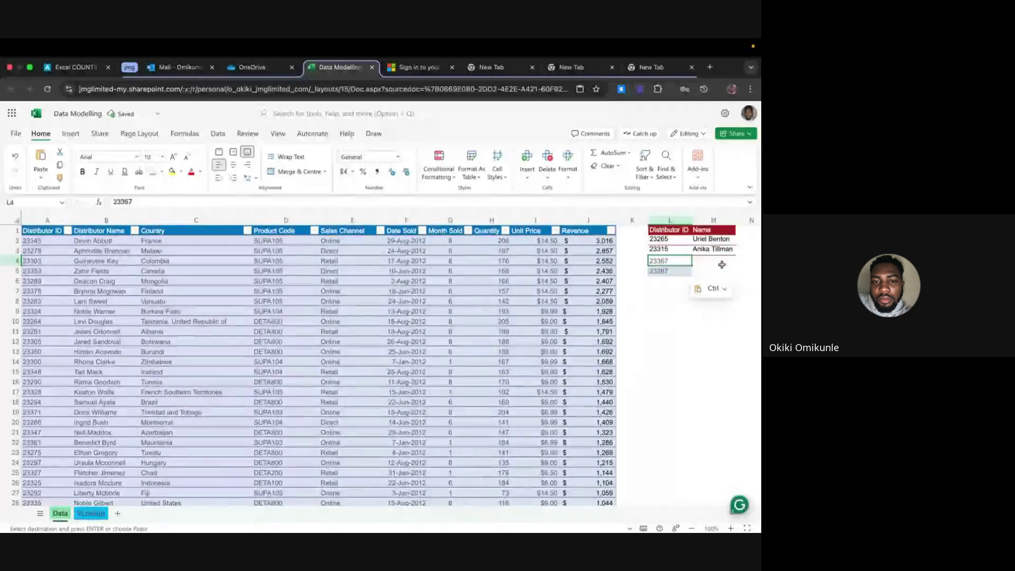
click(731, 251)
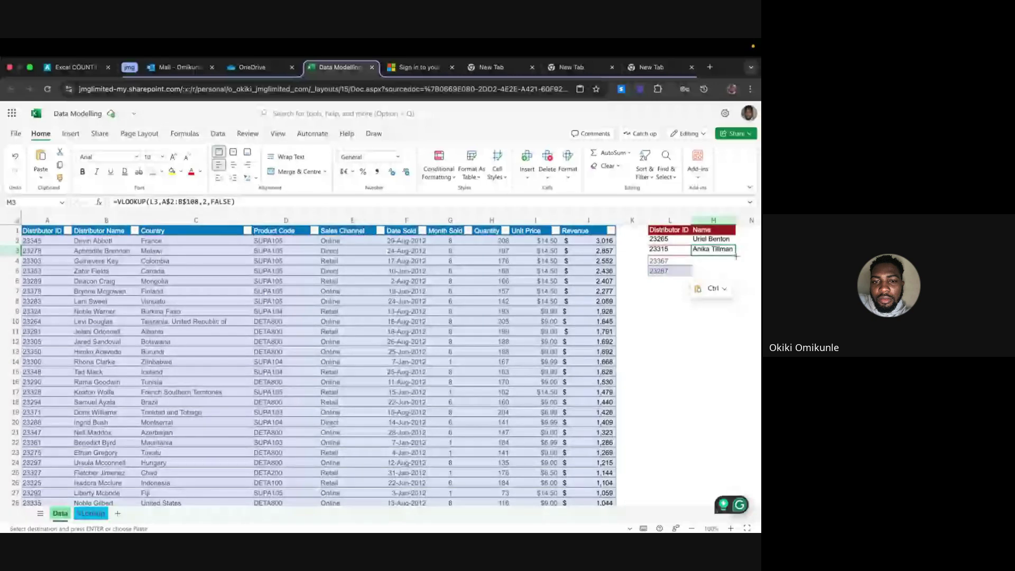
double_click(736, 256)
click(713, 291)
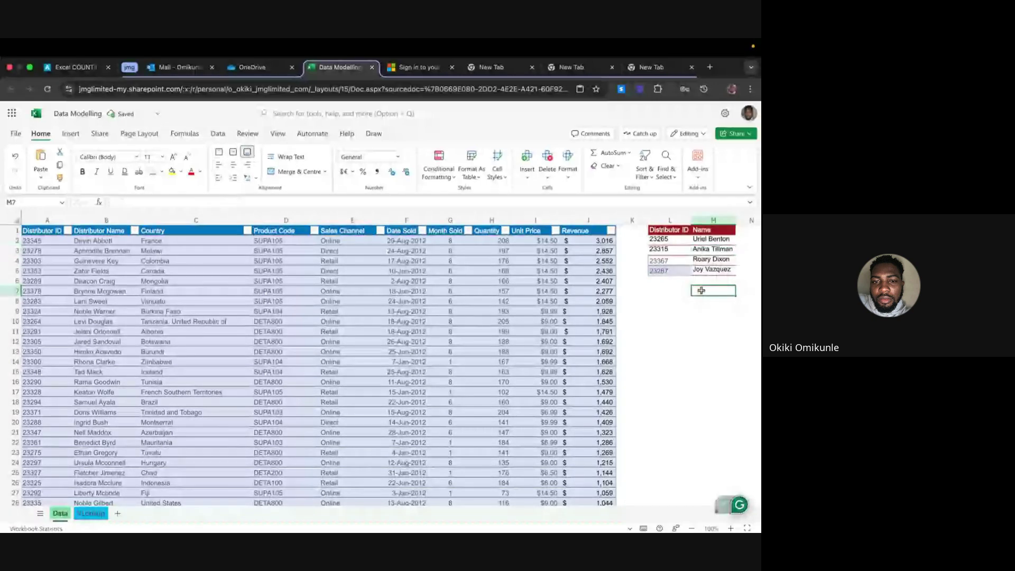
double_click(716, 260)
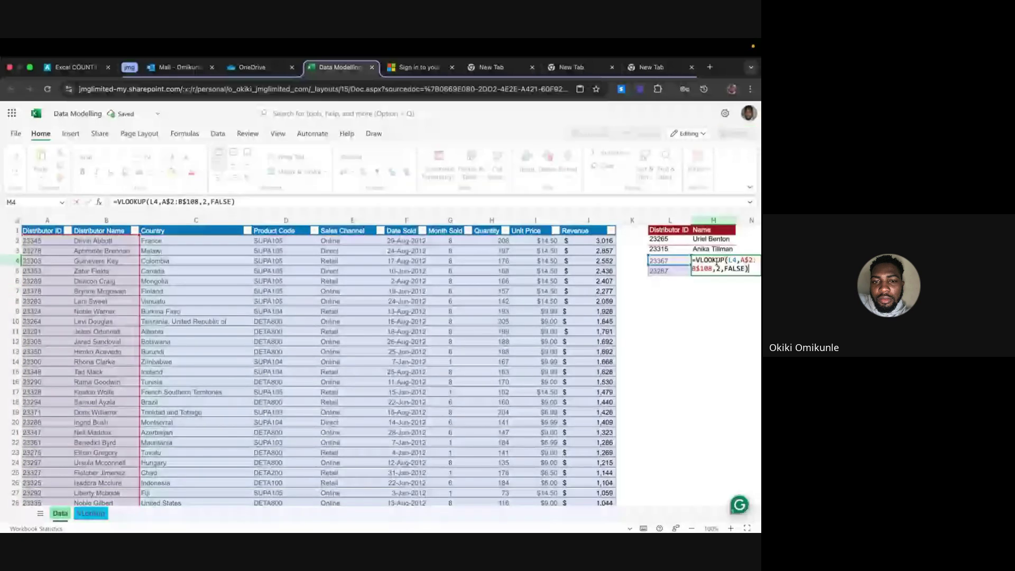
click(678, 311)
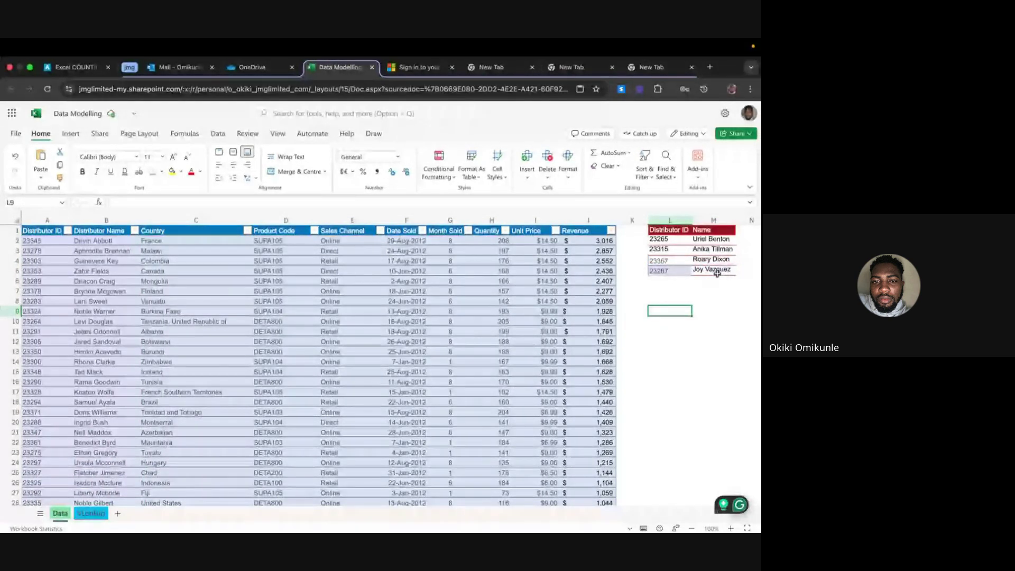
double_click(714, 271)
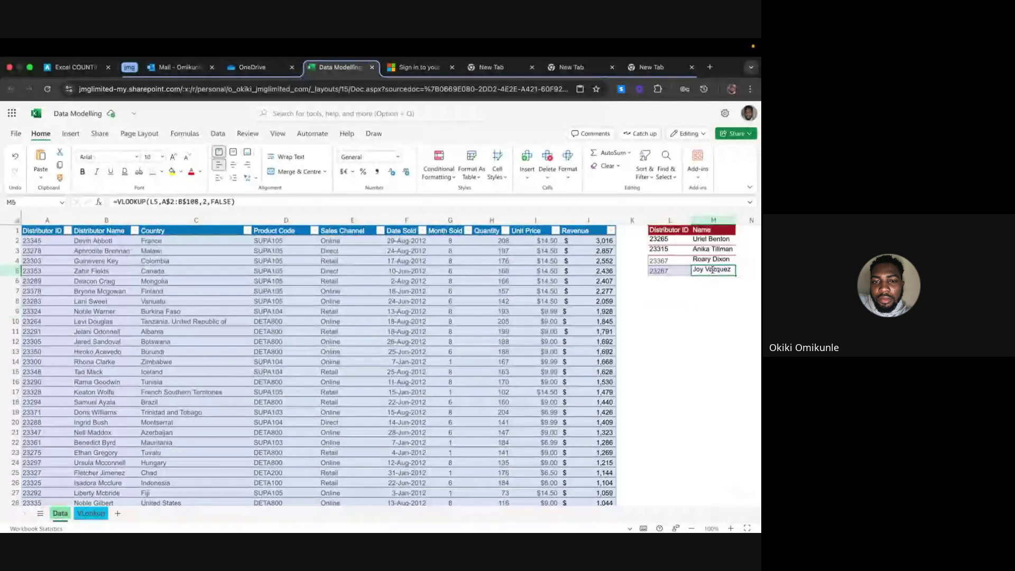
click(707, 301)
scroll(42, 241, down, 12)
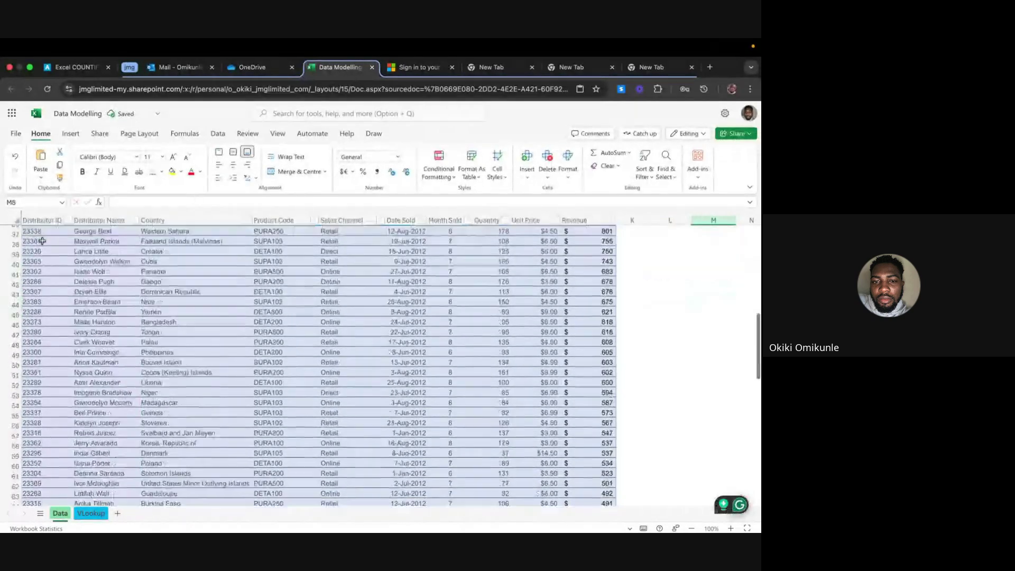
scroll(42, 241, up, 12)
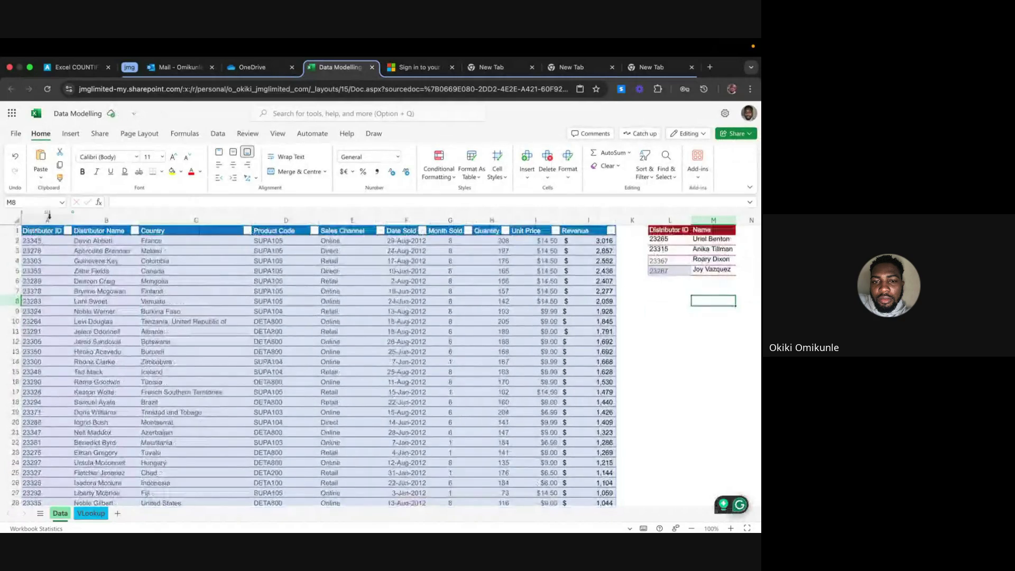
Highlight duplicate values in column A with light red fill and dark red text
click(48, 217)
click(440, 169)
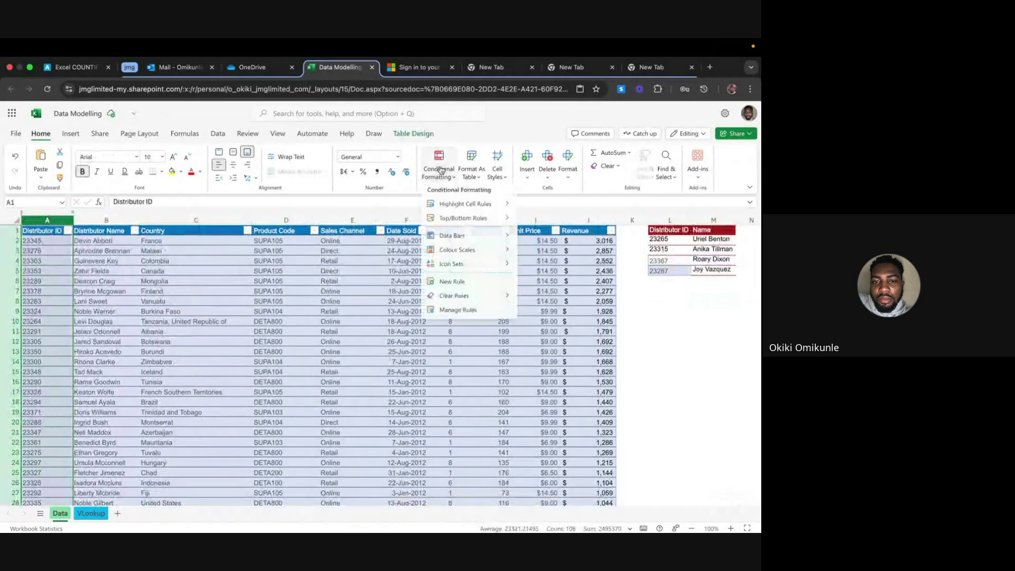
mouse_move(482, 211)
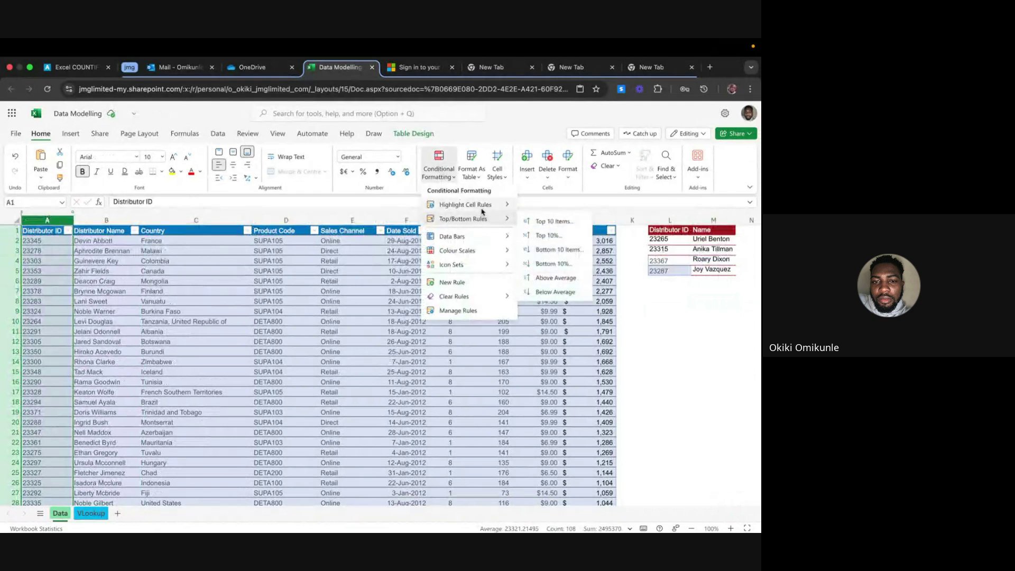
click(537, 291)
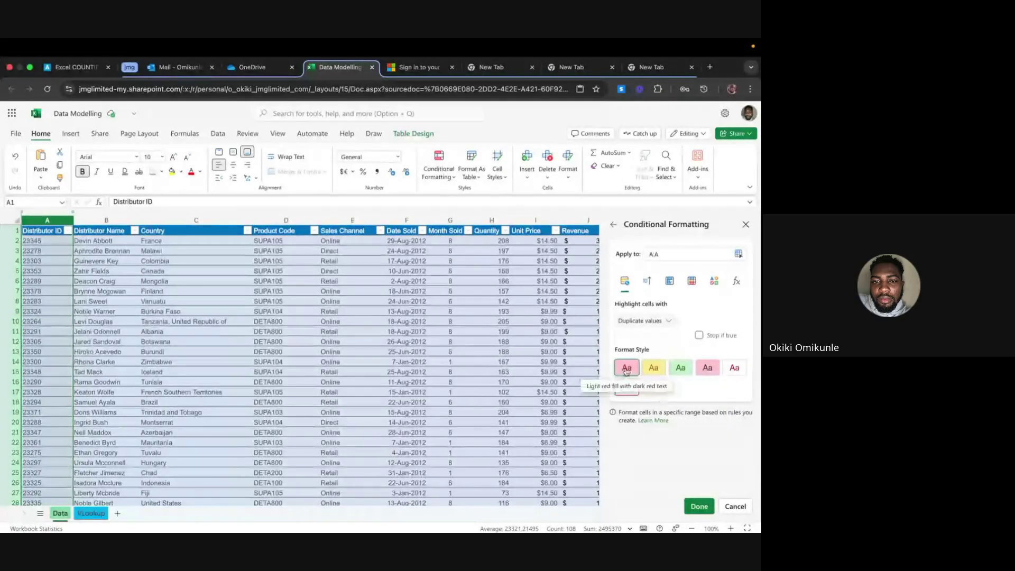
click(697, 506)
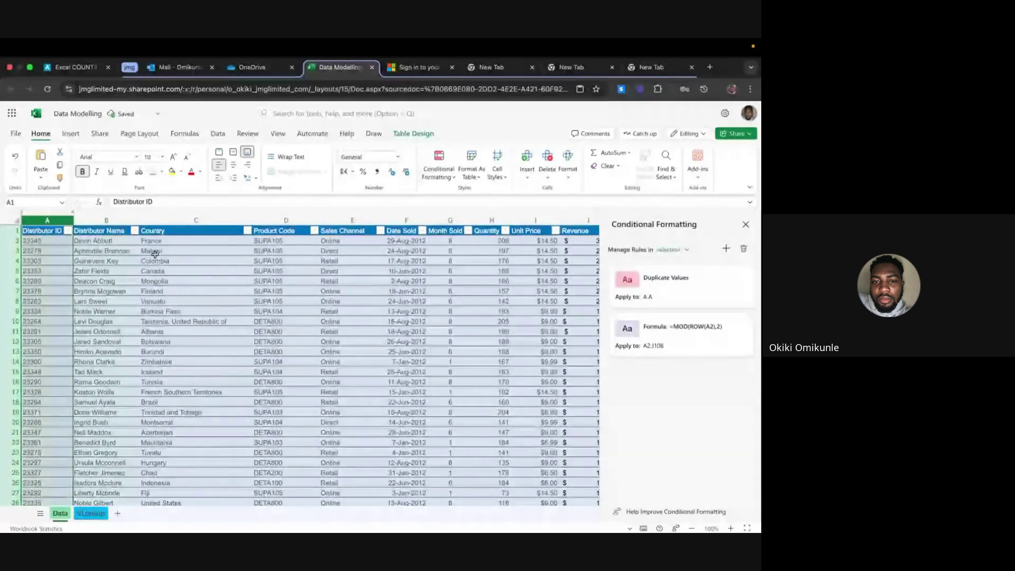
scroll(155, 253, down, 20)
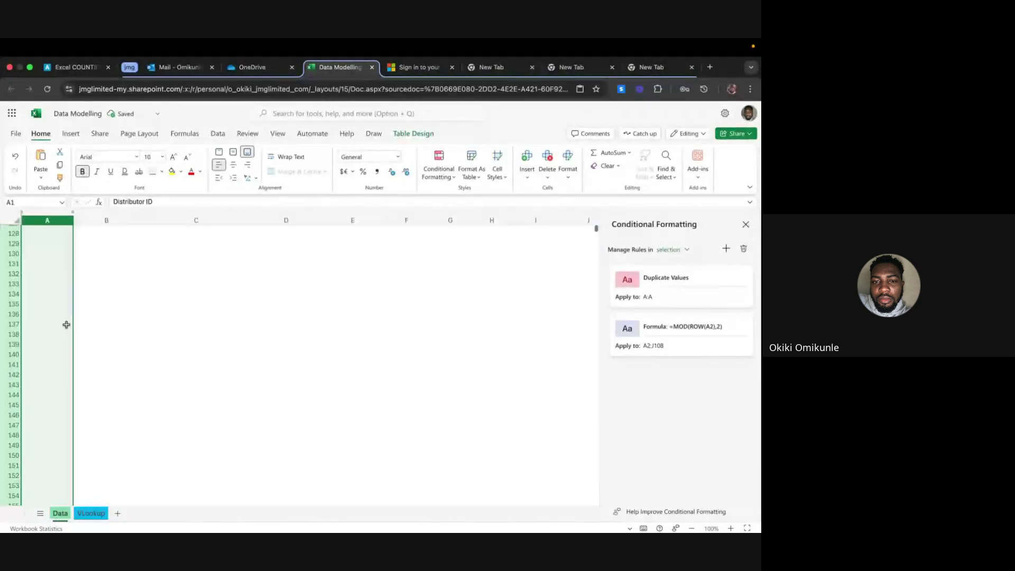
scroll(66, 325, up, 20)
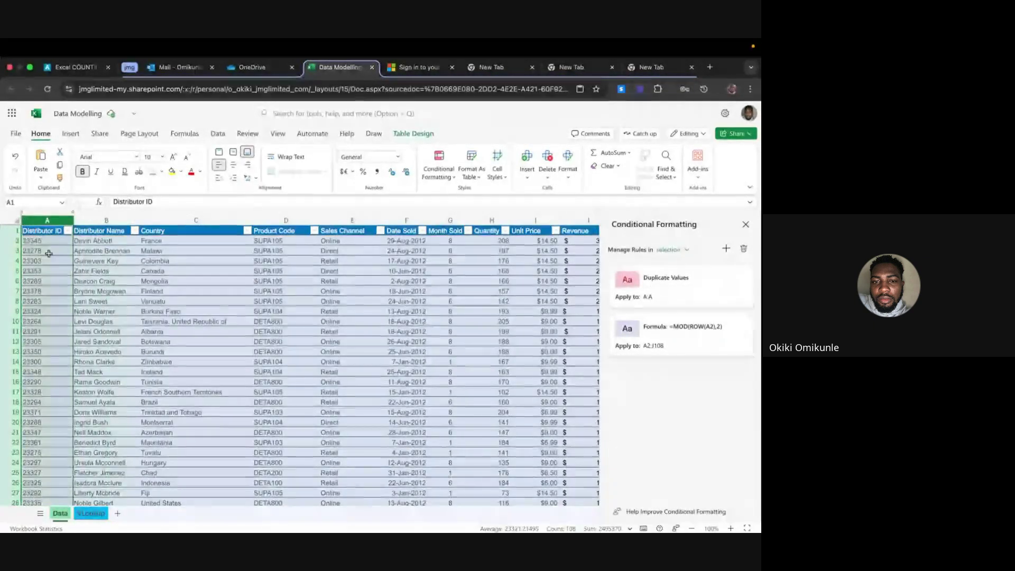
Check cell A4, then switch desktop spaces over to the Google Meet call
click(49, 261)
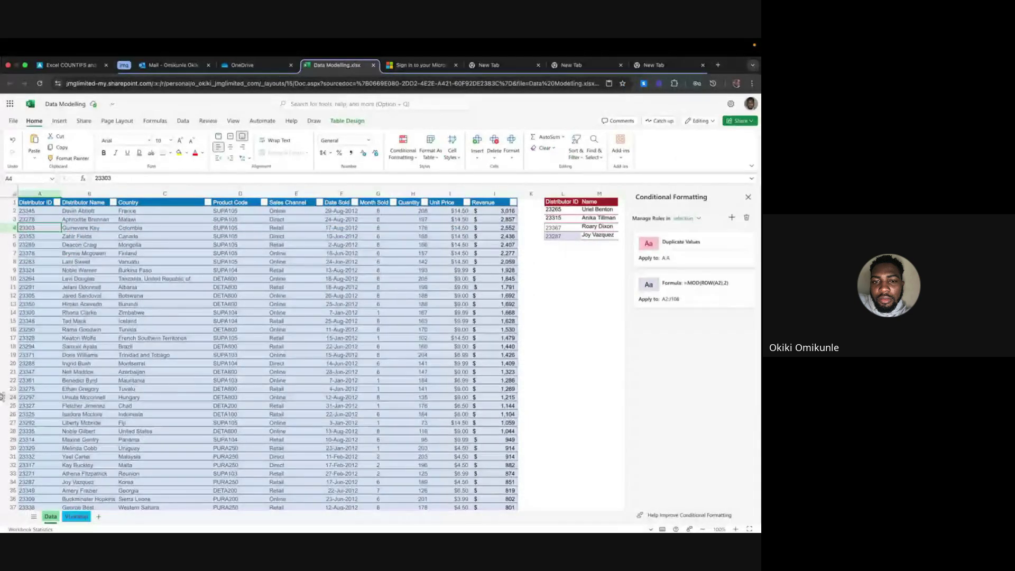
key(ctrl+Right)
key(ctrl+Right)
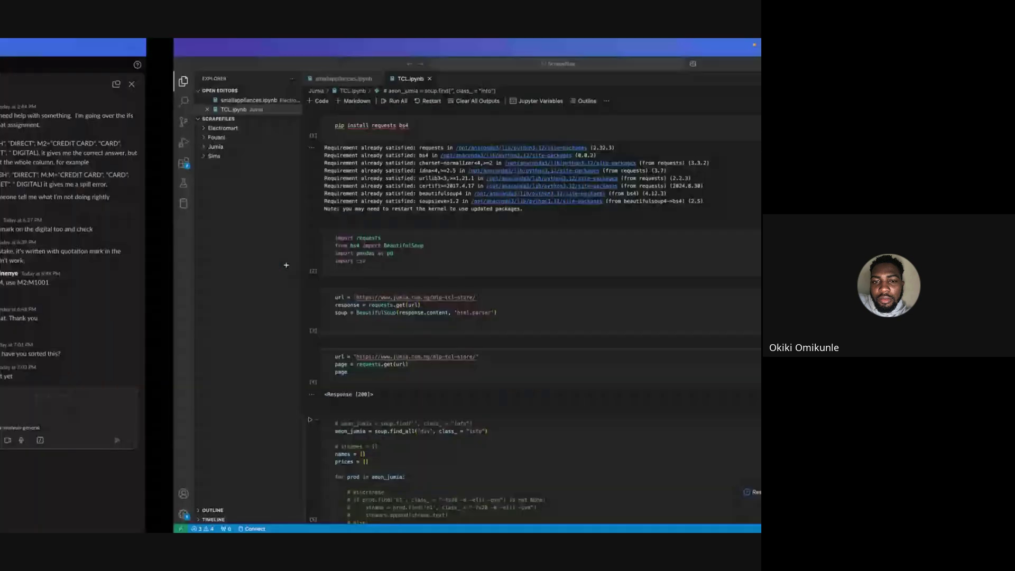
key(ctrl+Right)
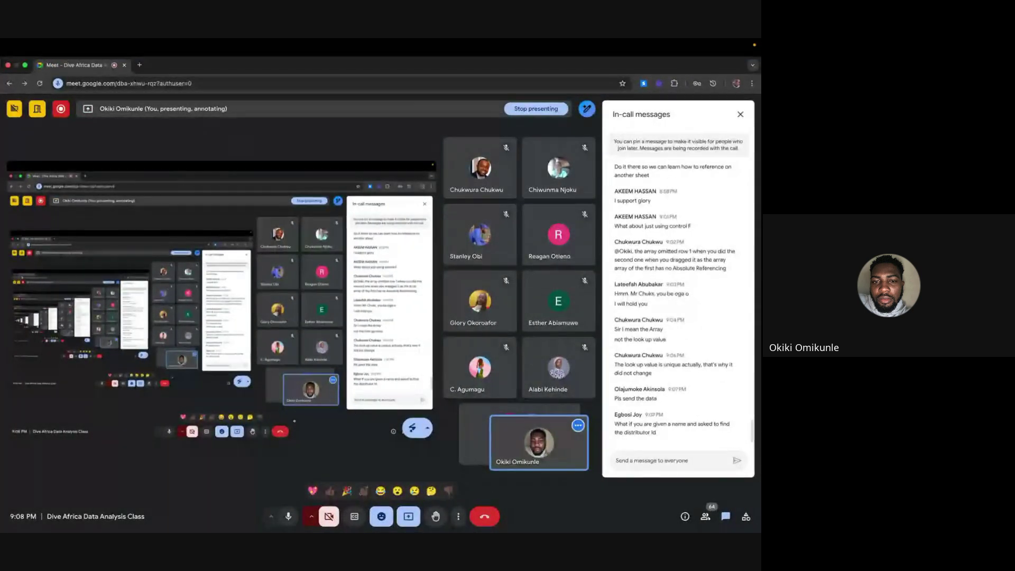
Swipe back through the desktop spaces and bring up the Mission Control overview
key(ctrl+Left)
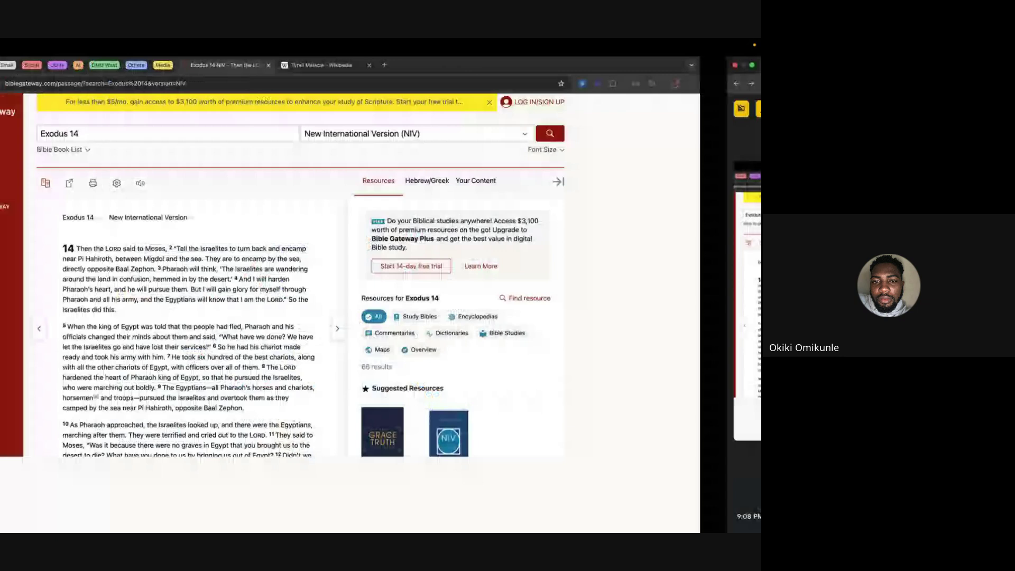
key(ctrl+Left)
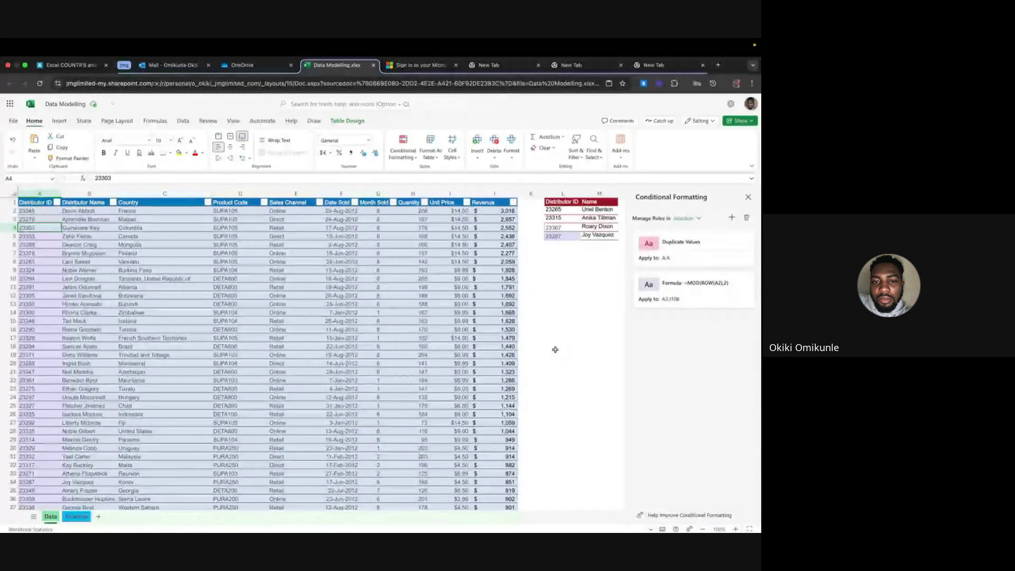
key(ctrl+Up)
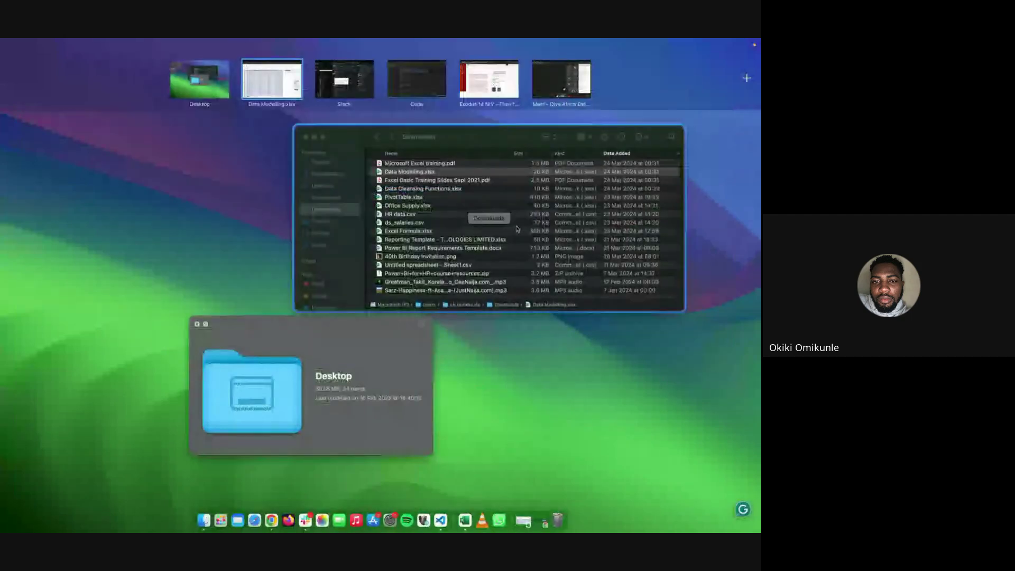
Open the Meet space to read the chat, then swipe back to Excel's Data sheet
click(548, 81)
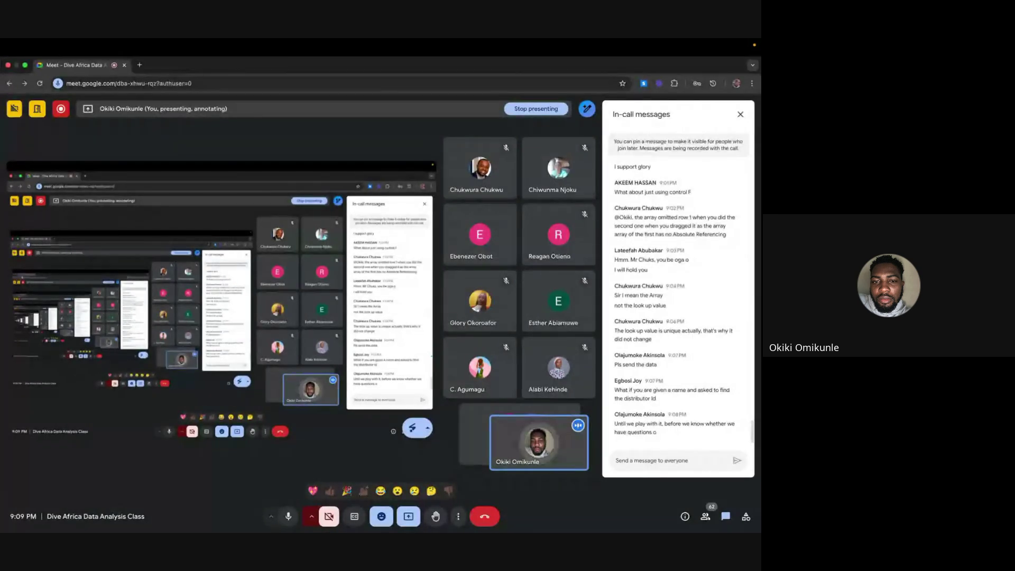
key(ctrl+Left)
key(ctrl+Left)
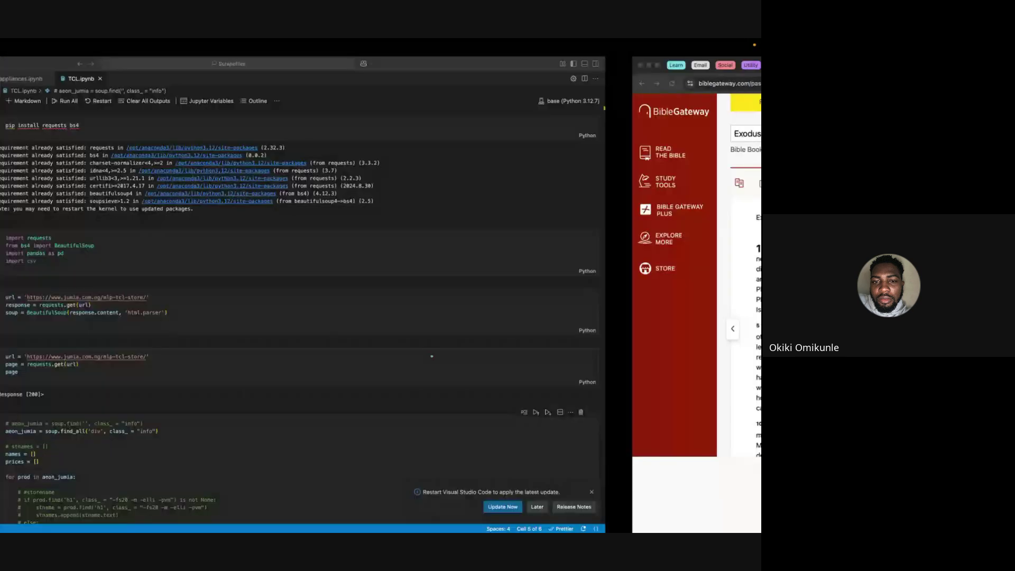
key(ctrl+Left)
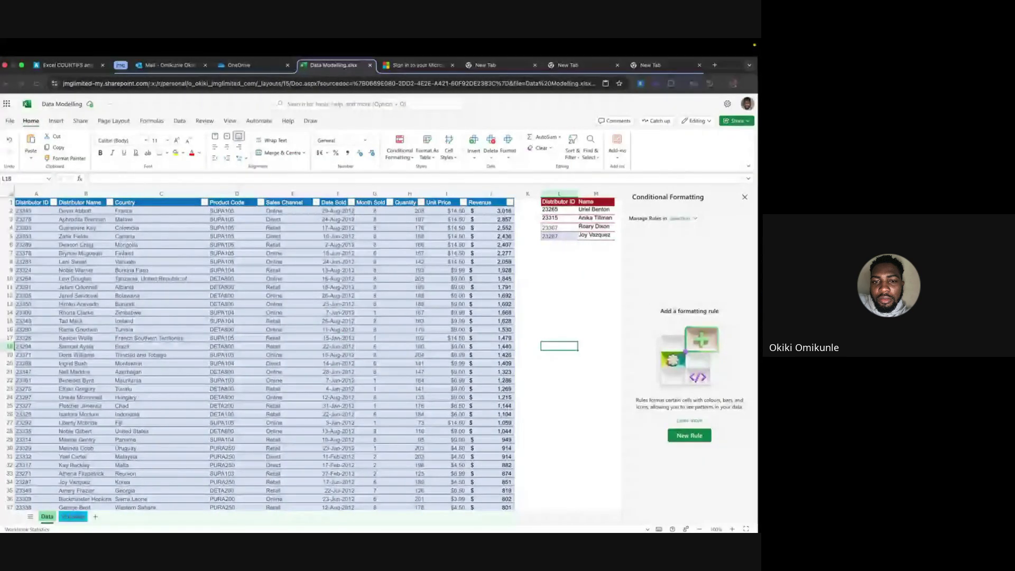
Close the Conditional Formatting pane, then select columns B and A and empty cell L8
click(748, 198)
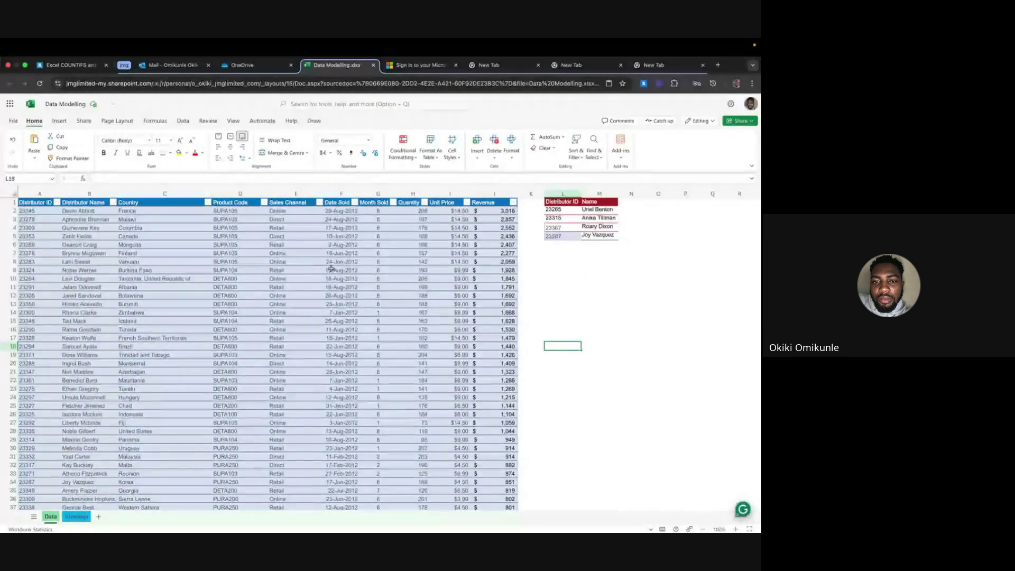
click(20, 202)
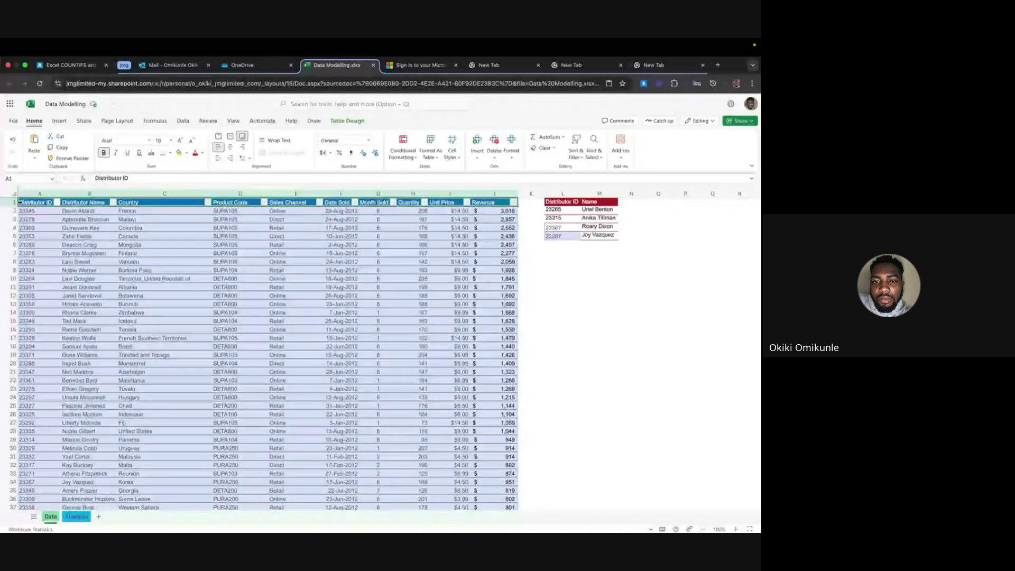
click(21, 202)
click(85, 194)
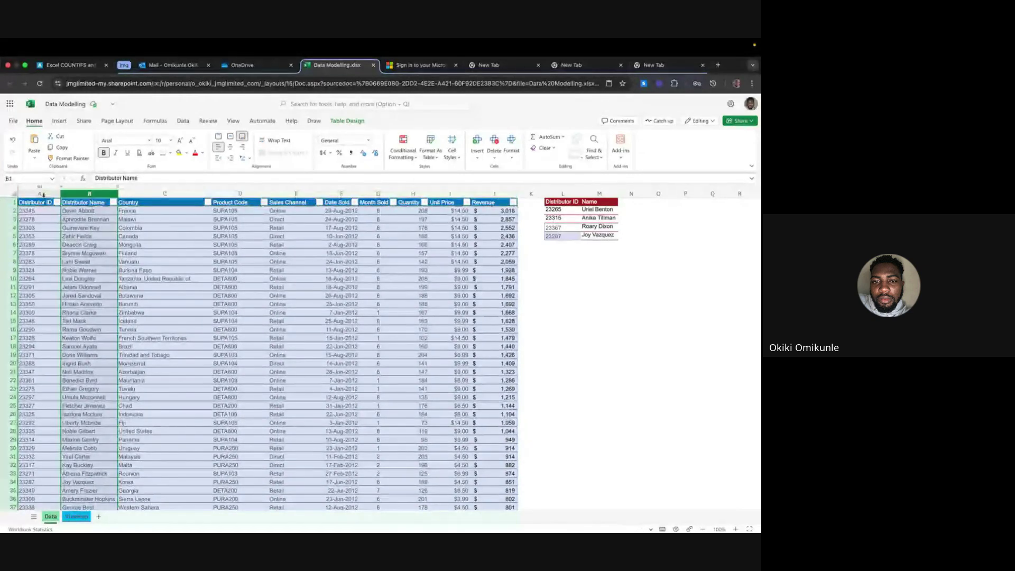
click(42, 194)
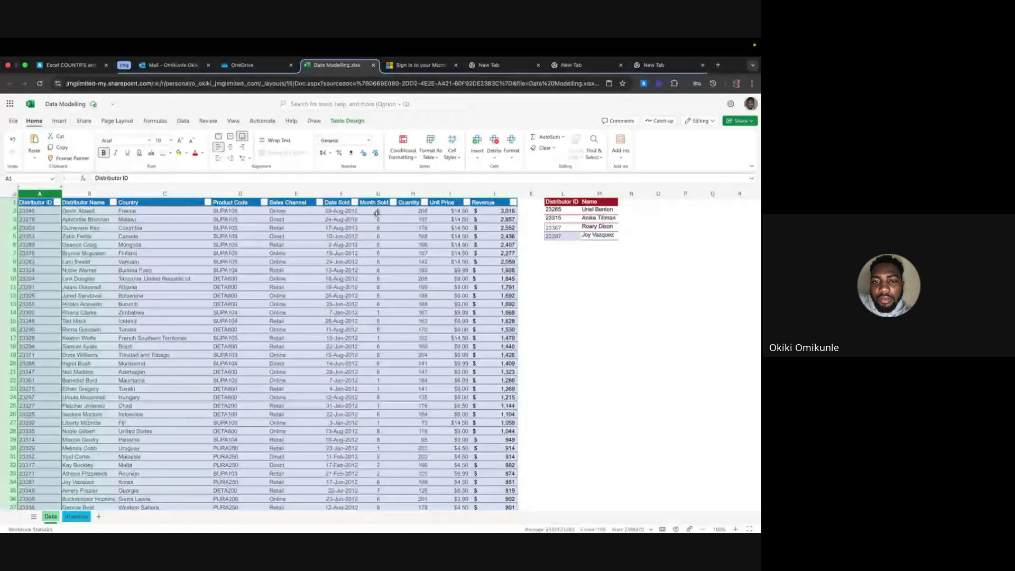
click(570, 264)
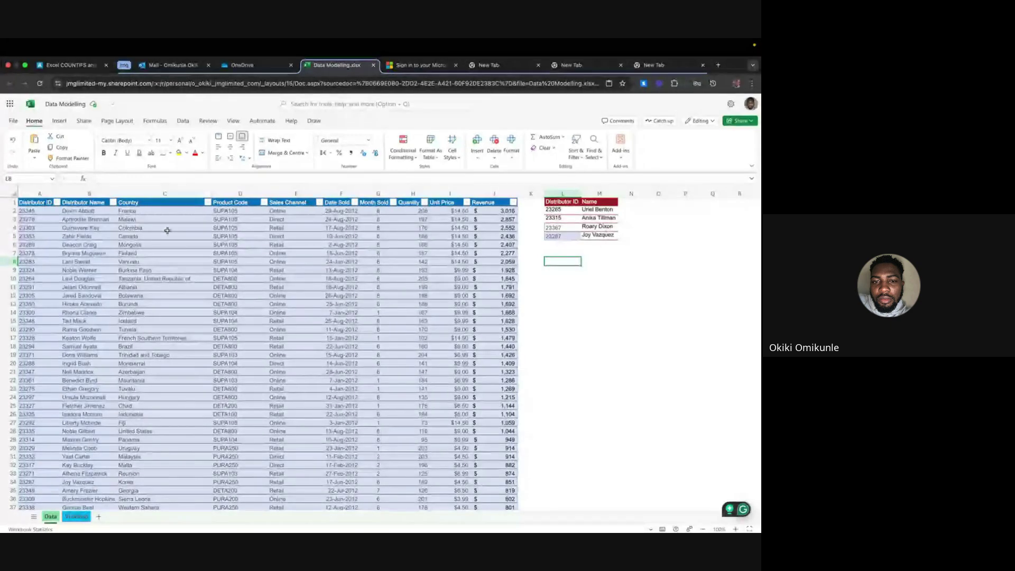
Copy the distributor name from B6 into cell L9
click(89, 245)
key(ctrl+c)
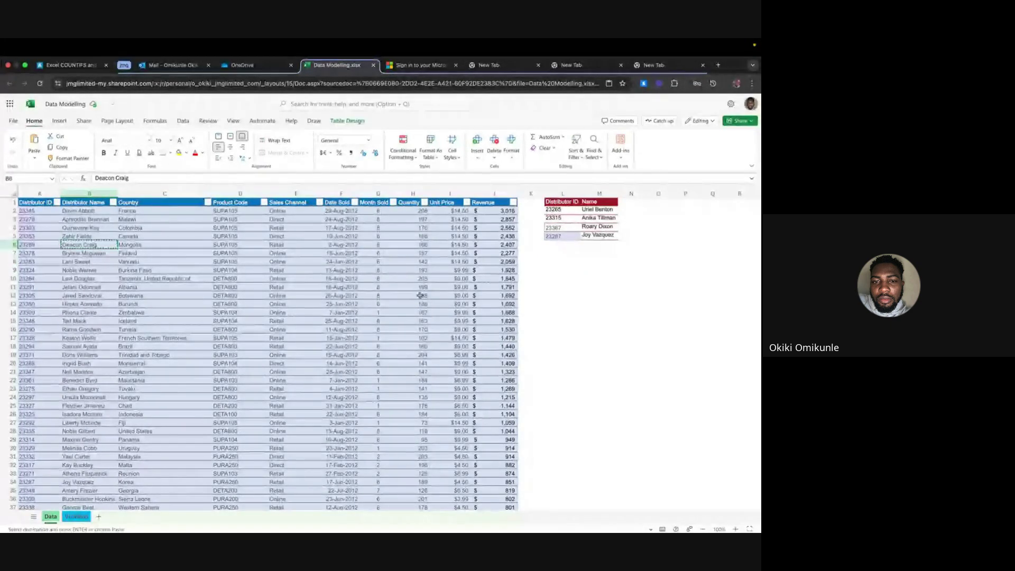
click(570, 269)
key(ctrl+v)
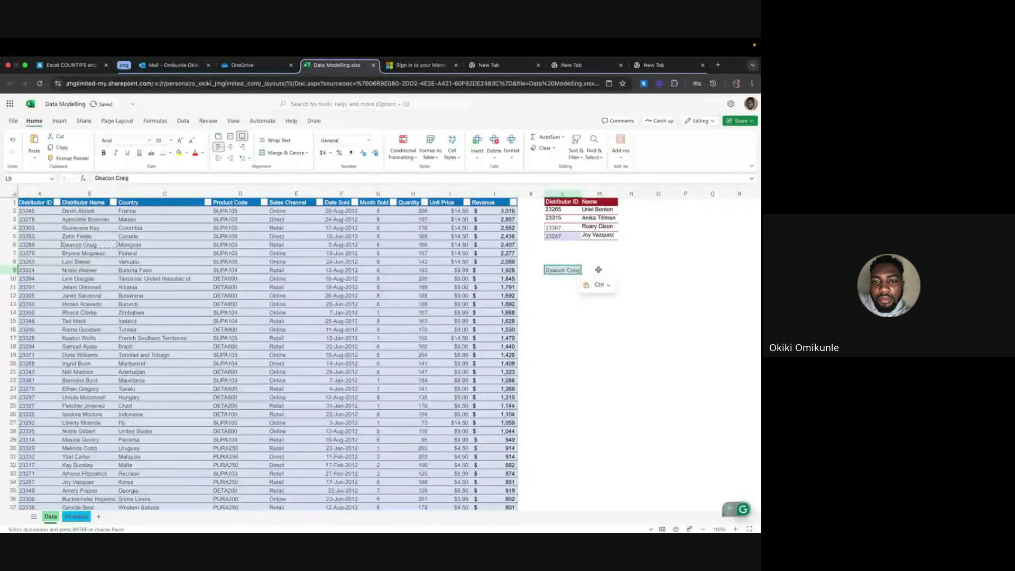
Start a VLOOKUP in M9 using L9 and the Distributor ID to Name columns
click(598, 270)
text(=)
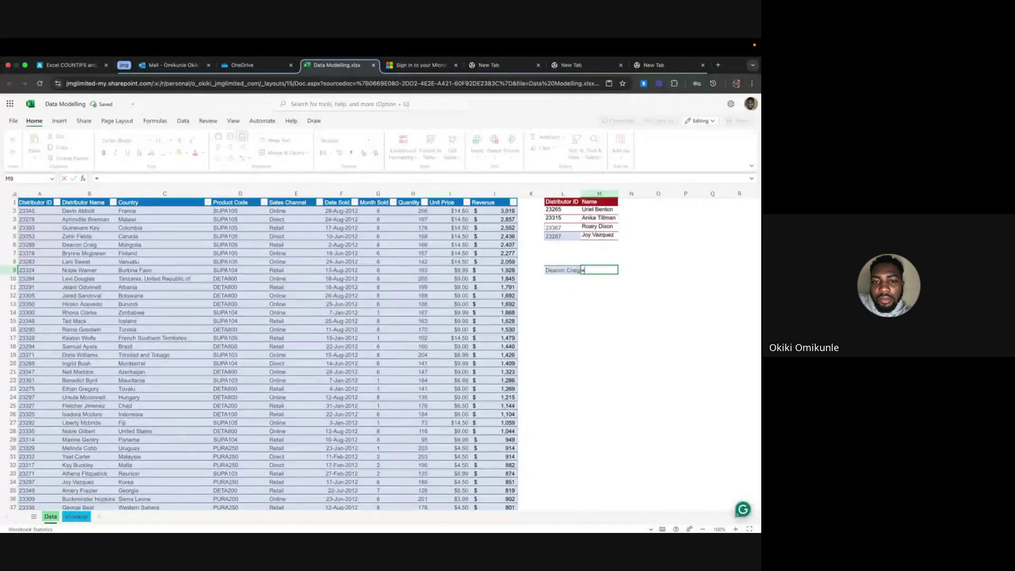
text(VLOOK)
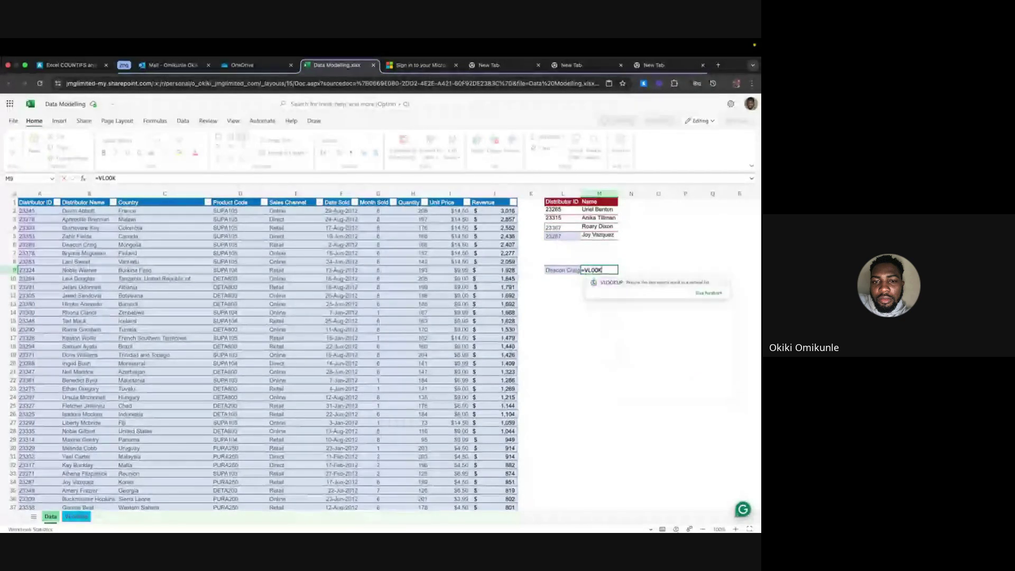
click(602, 280)
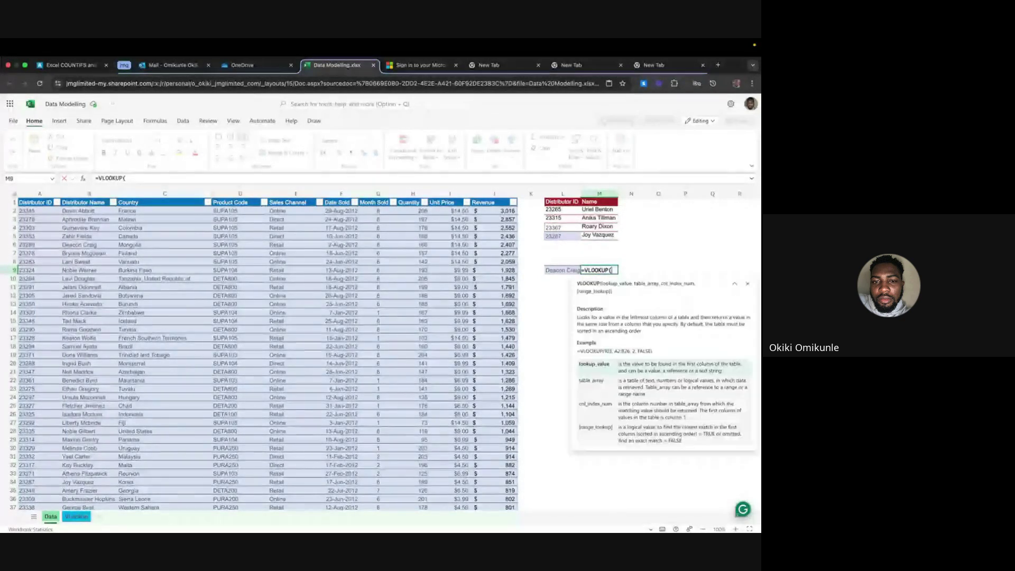
click(562, 271)
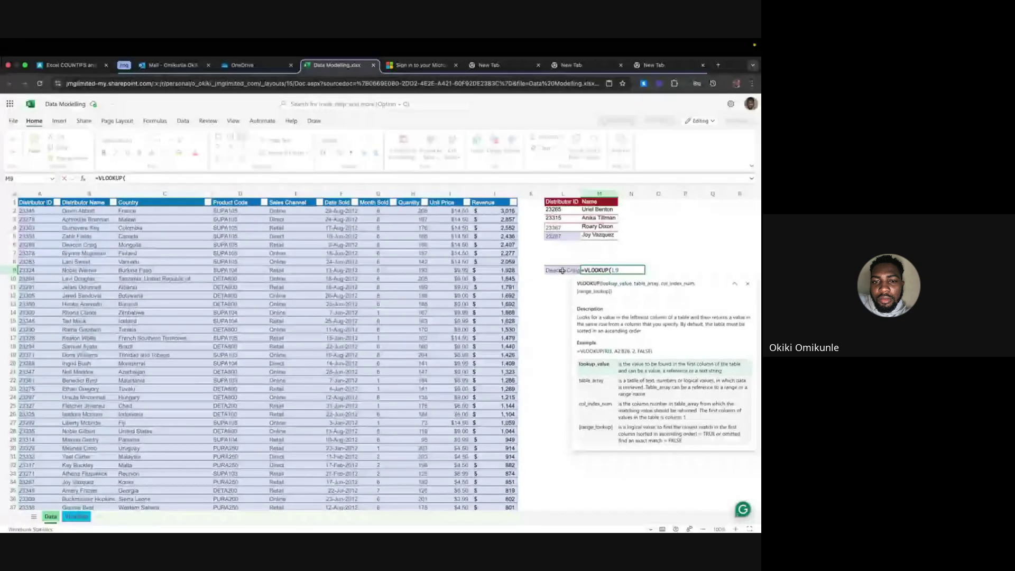
text(,)
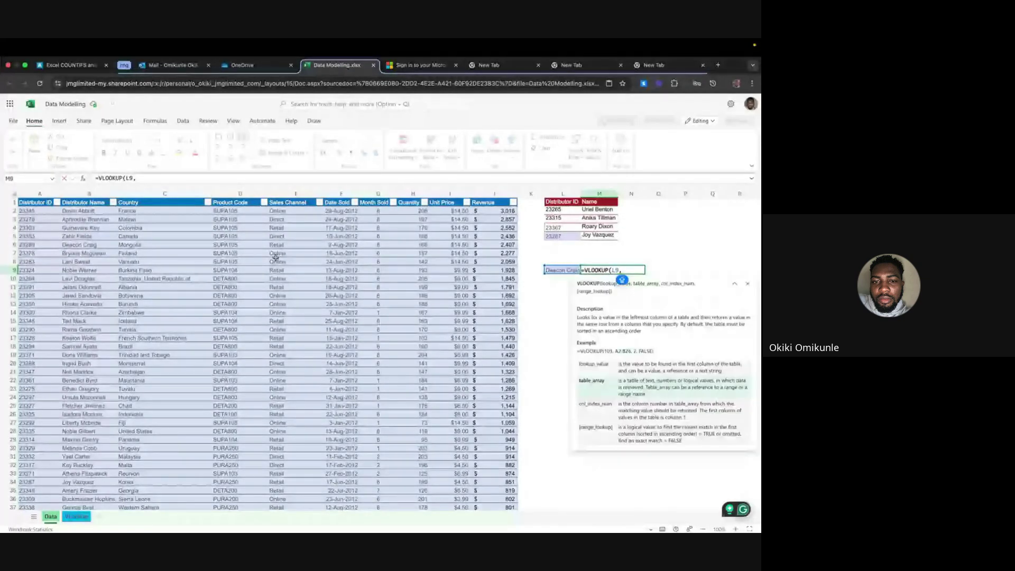
click(34, 211)
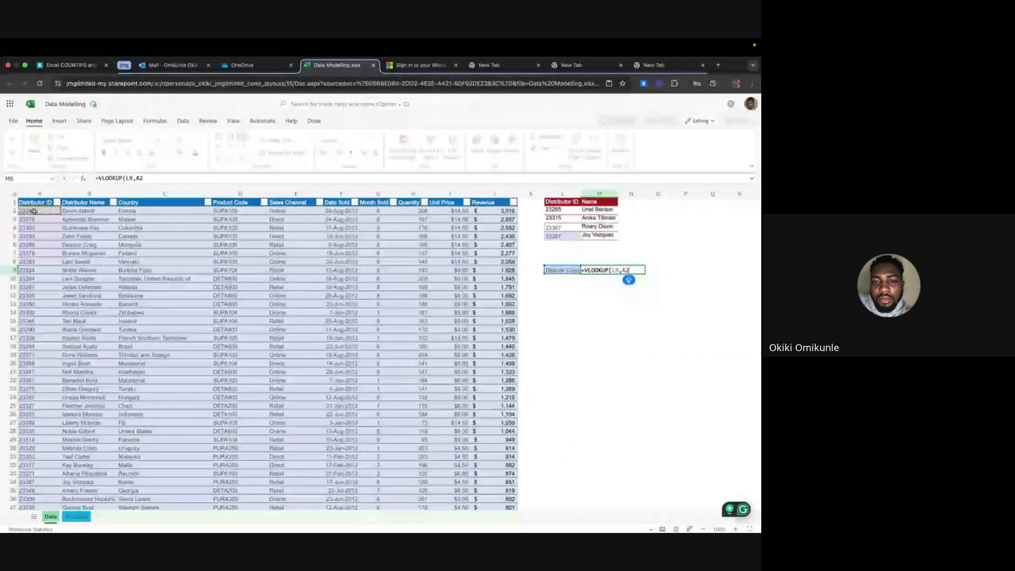
drag(34, 211, 87, 220)
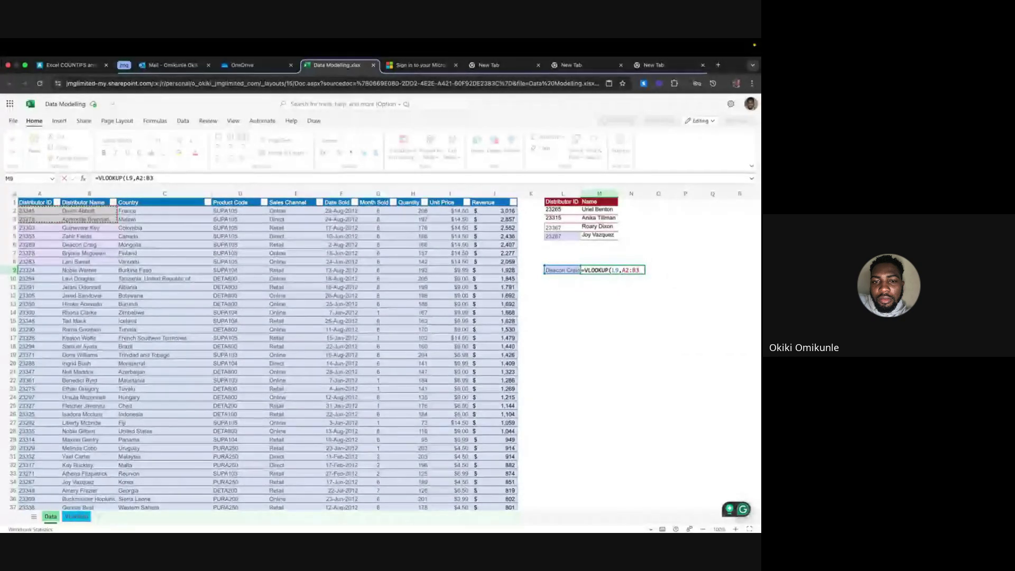
key(ctrl+shift+Down)
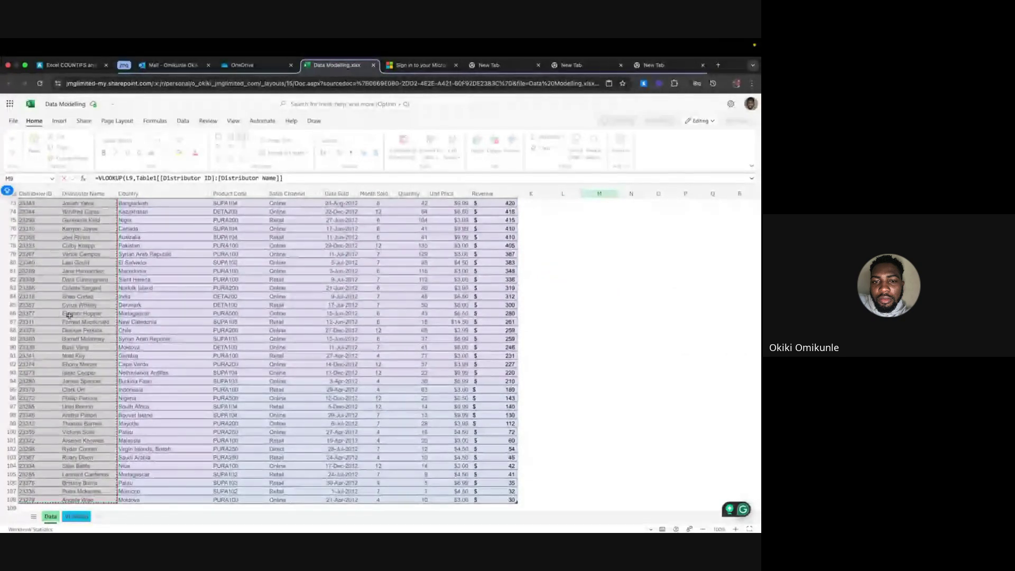
Finish the formula with column 1 and FALSE, which returns #N/A
click(285, 182)
text(,)
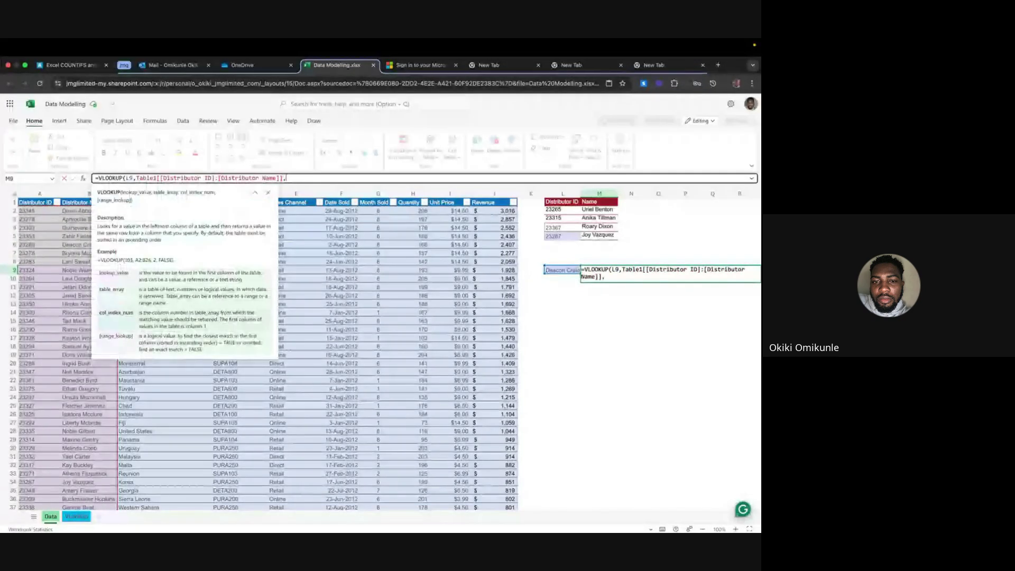
text(1)
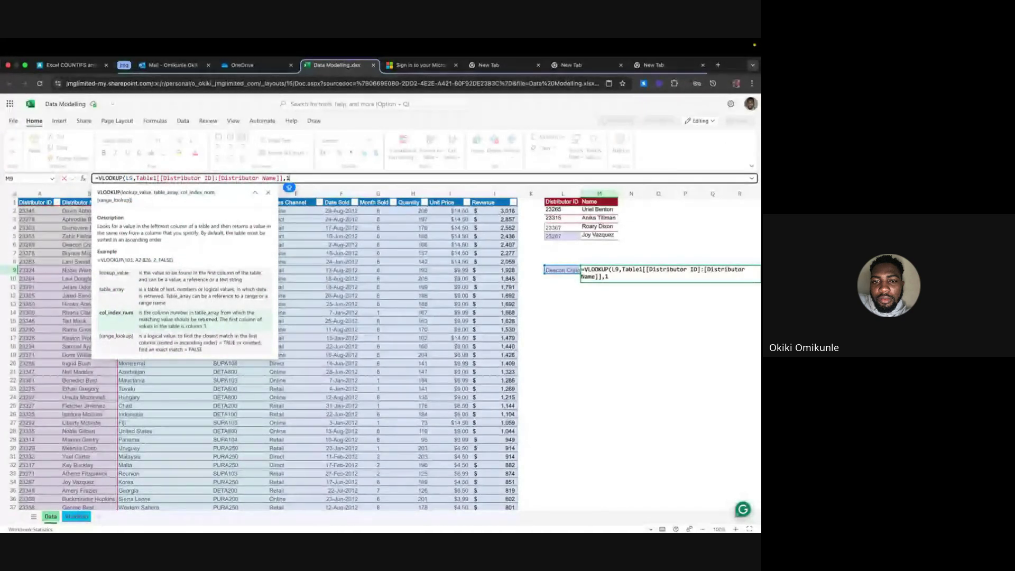
text(FA)
key(BackSpace)
key(BackSpace)
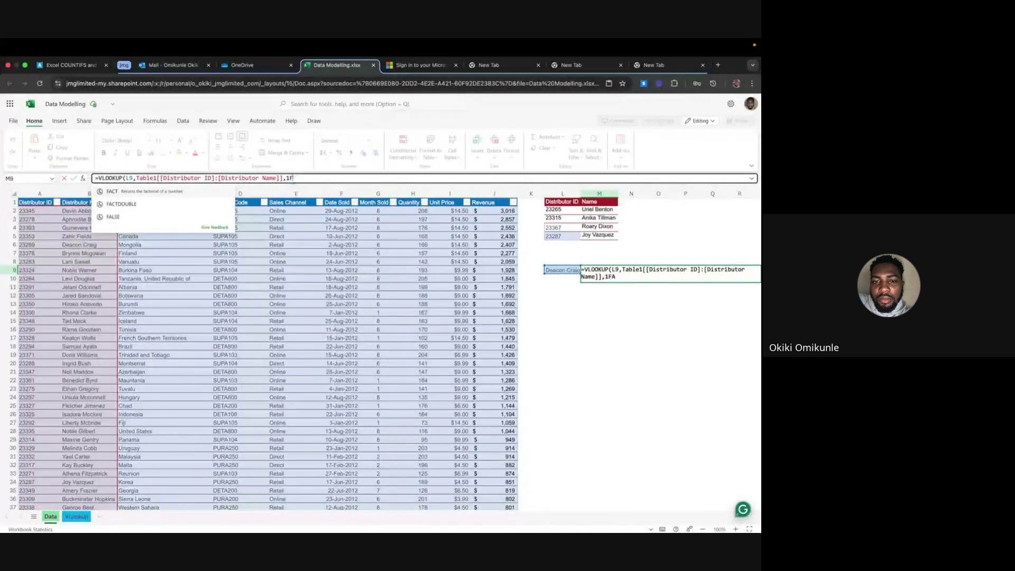
text(,FA)
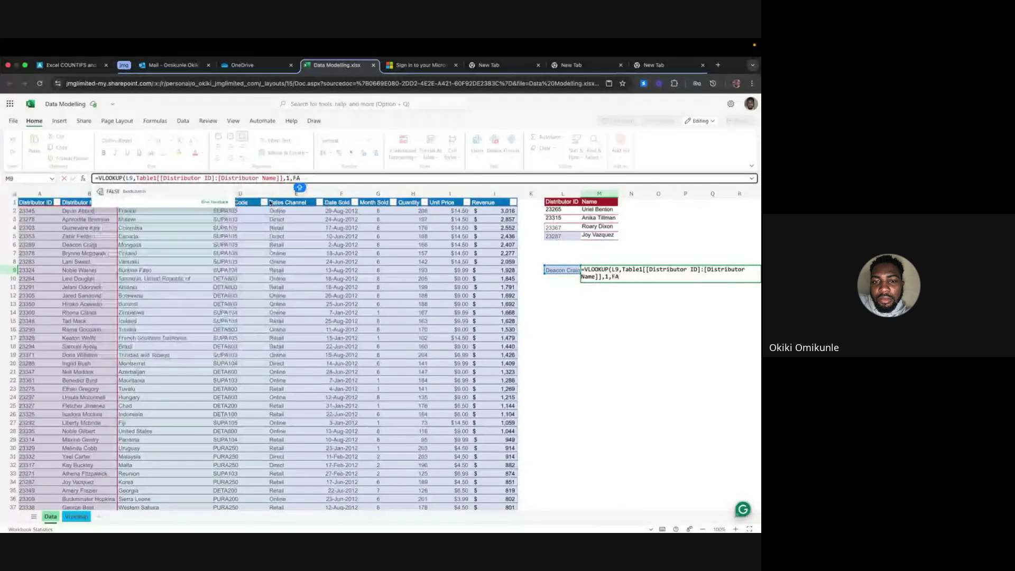
text(LSE))
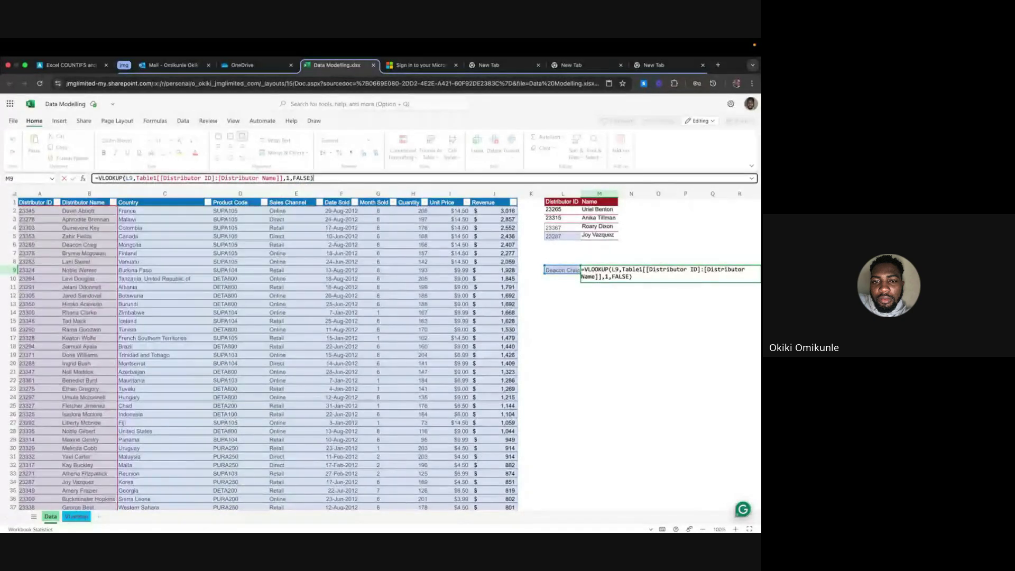
key(Return)
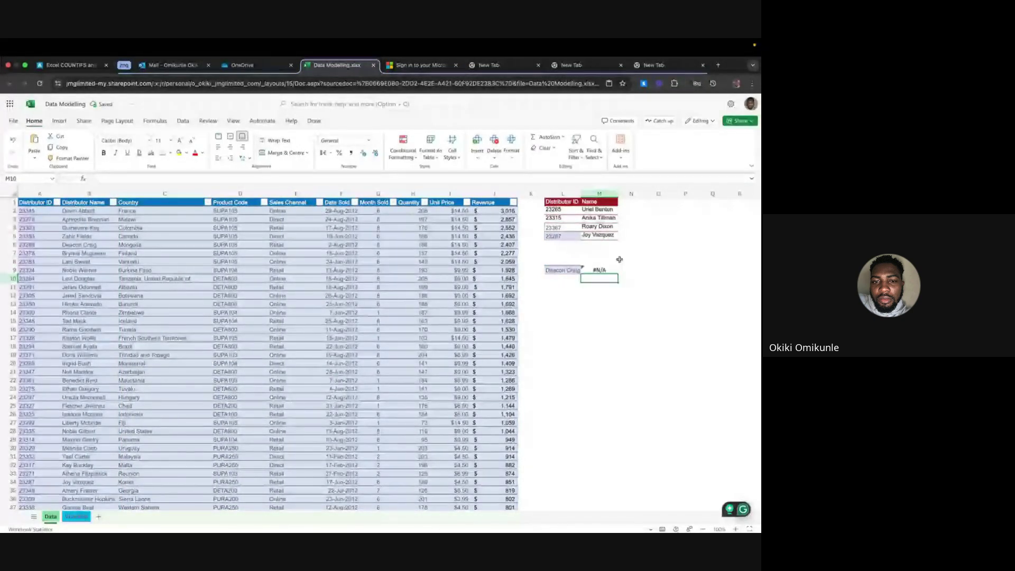
click(596, 270)
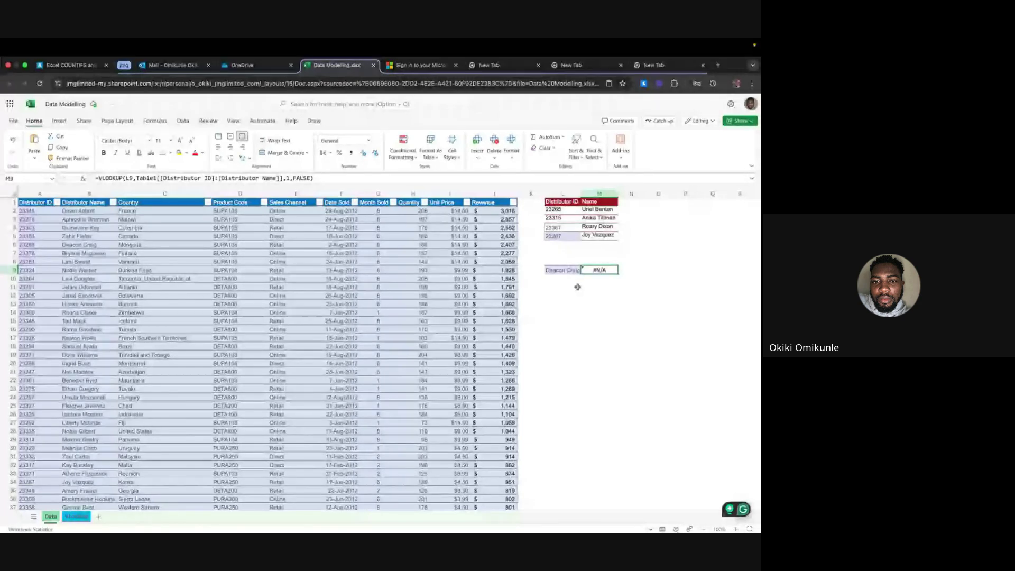
click(586, 280)
click(595, 270)
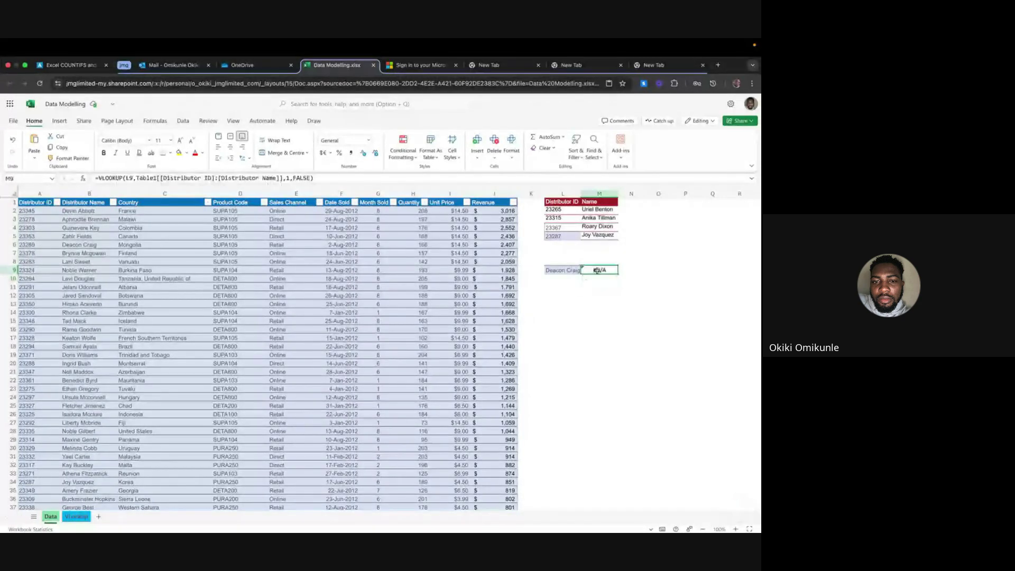
click(626, 270)
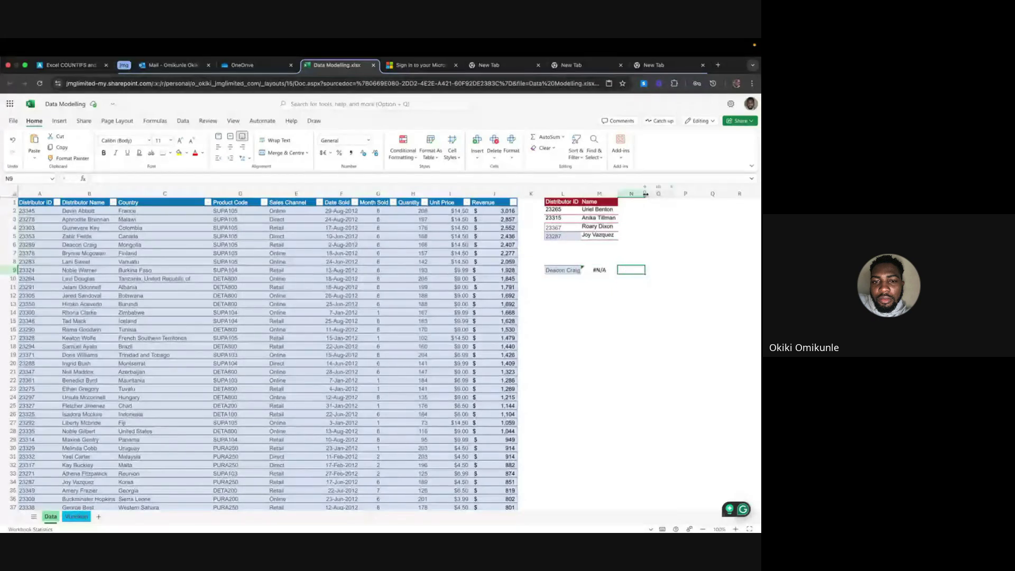
Widen column N and enter =XLOOKUP(L9,Table1[Distributor Name],A:A) in N9
drag(645, 193, 661, 195)
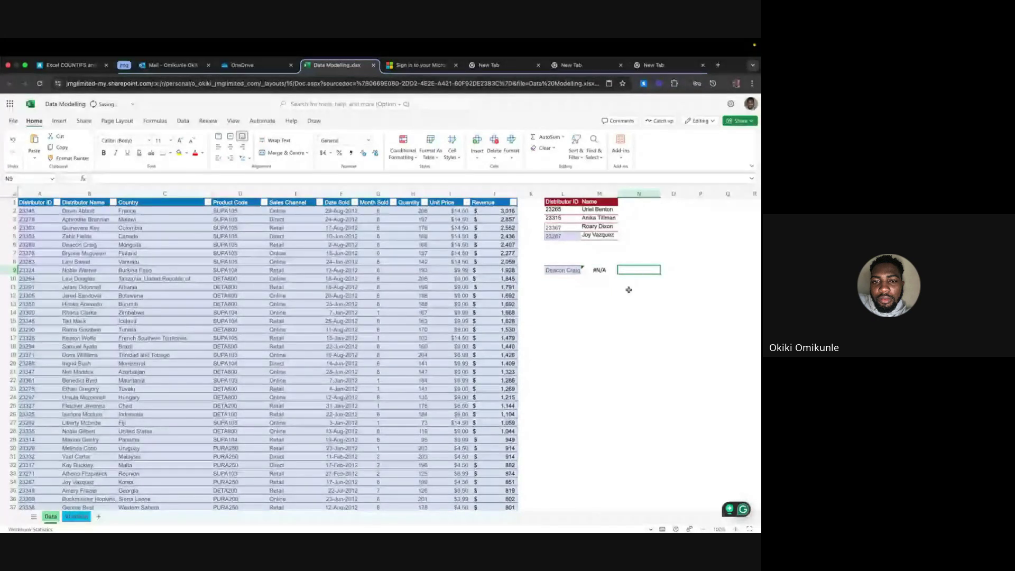
text(=XLOOKUP)
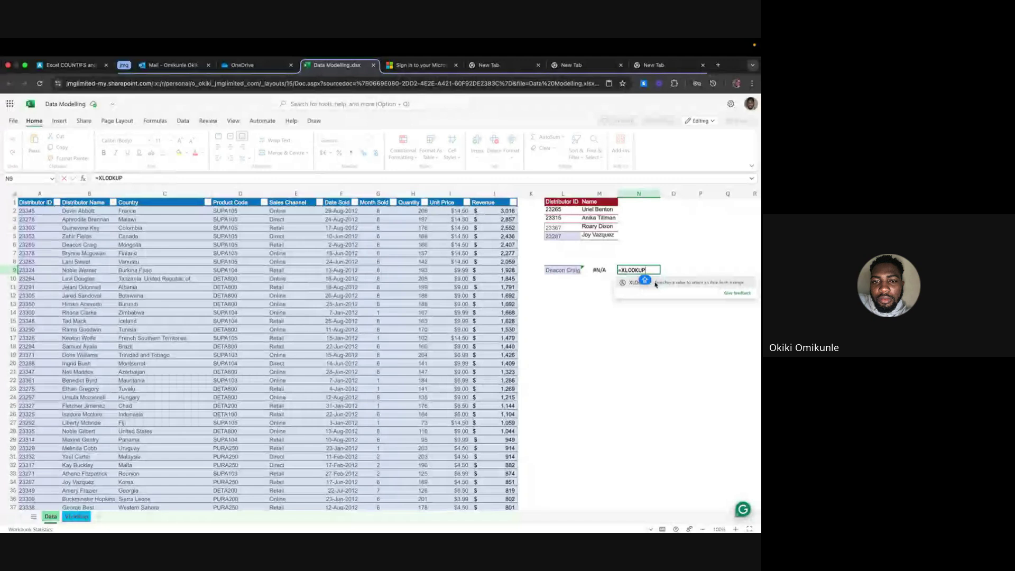
click(656, 285)
click(563, 270)
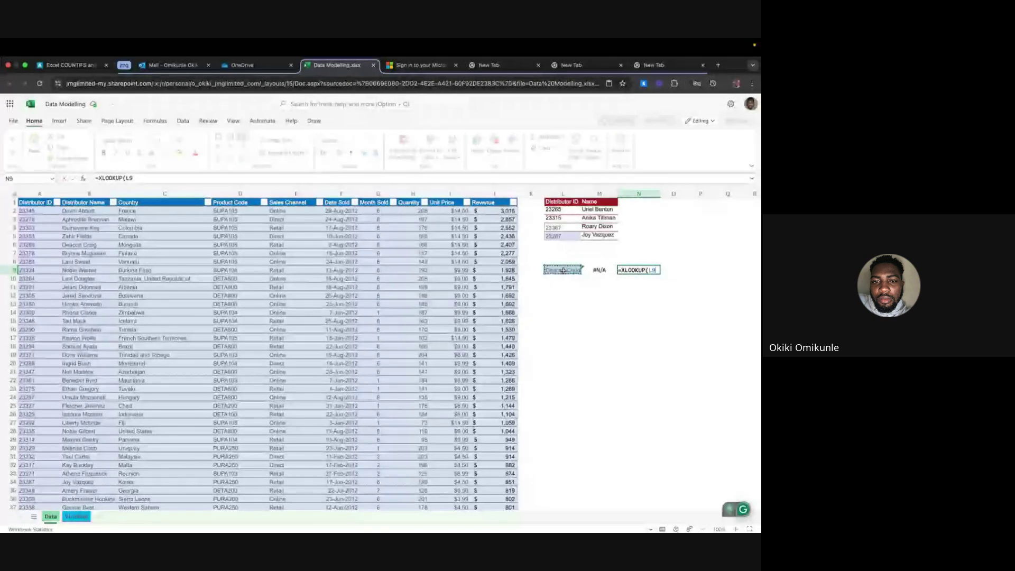
text(,)
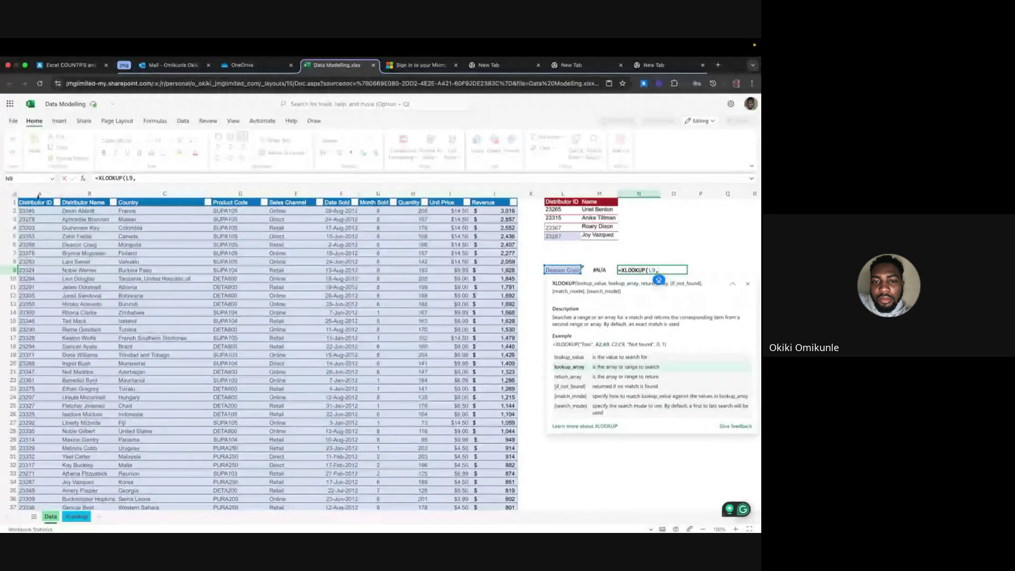
click(70, 197)
text(,)
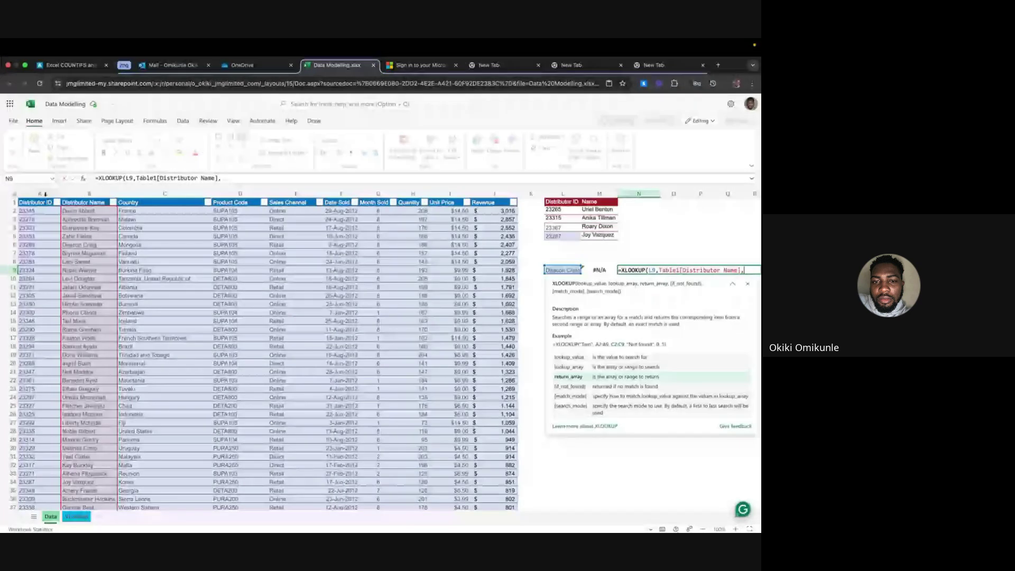
click(35, 192)
key(Return)
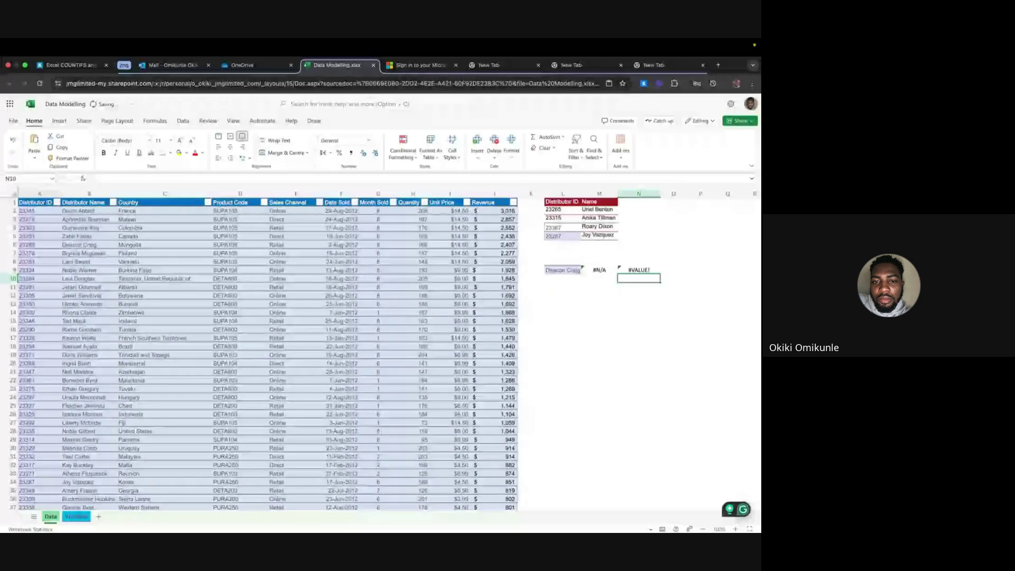
Recheck N9's #VALUE! result against the L9 lookup value before leaving Excel
key(Up)
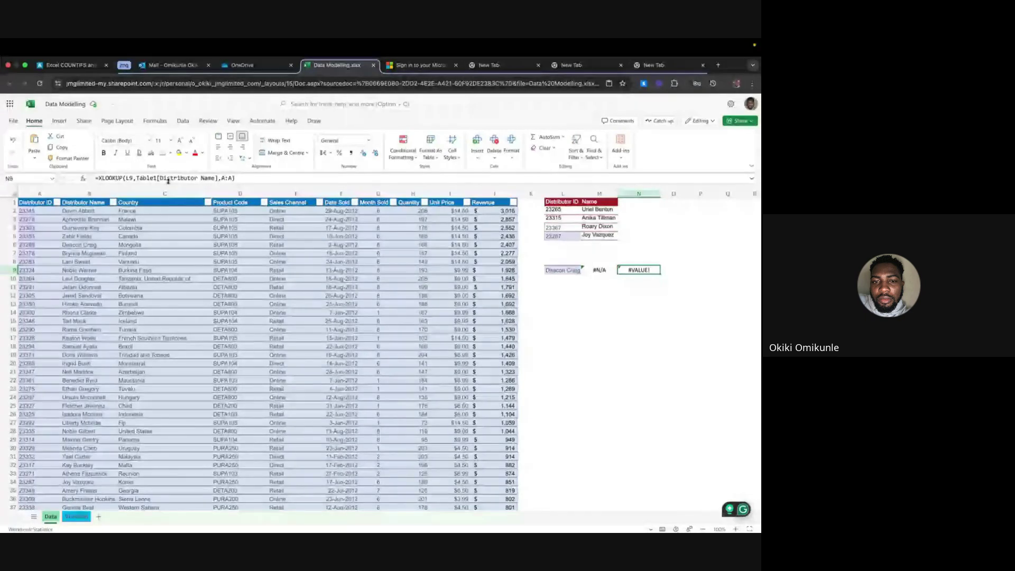
click(564, 269)
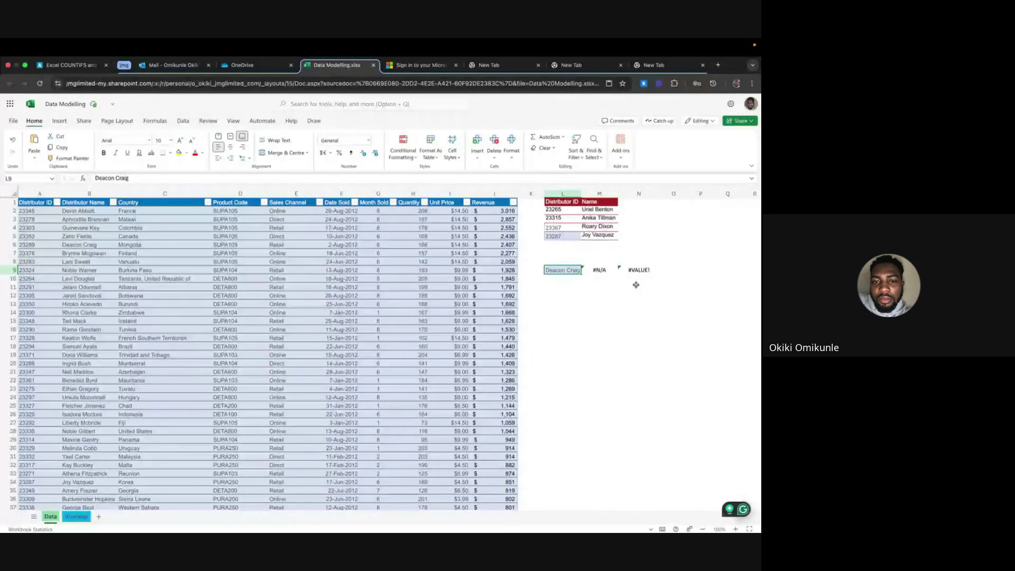
click(643, 270)
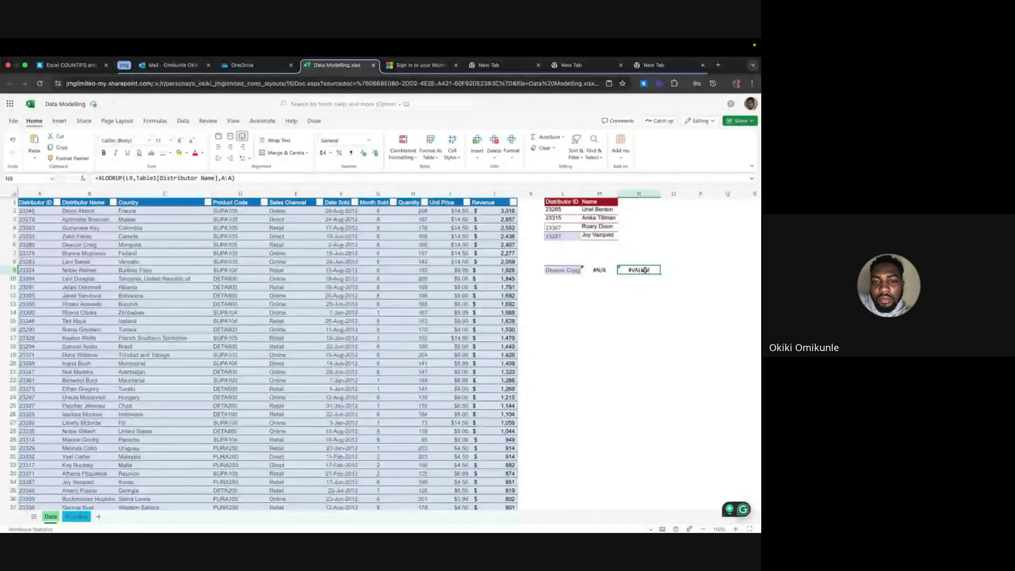
key(ctrl+Right)
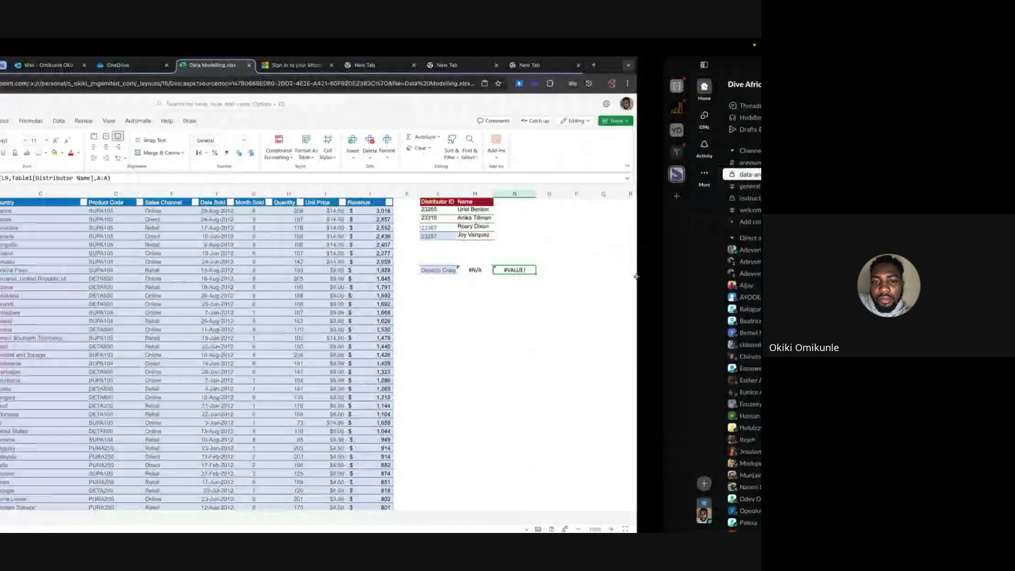
key(ctrl+Right)
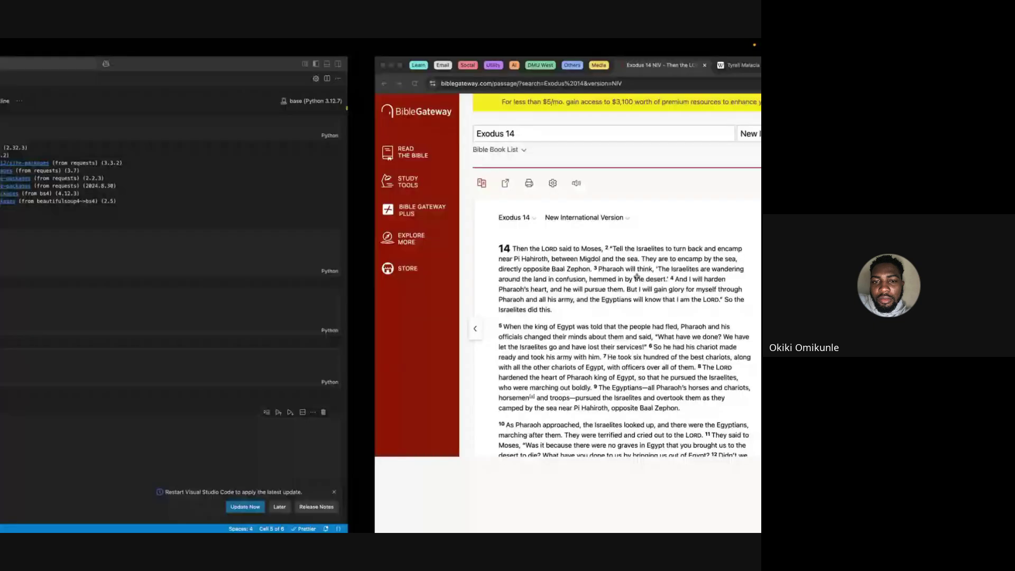
key(ctrl+Right)
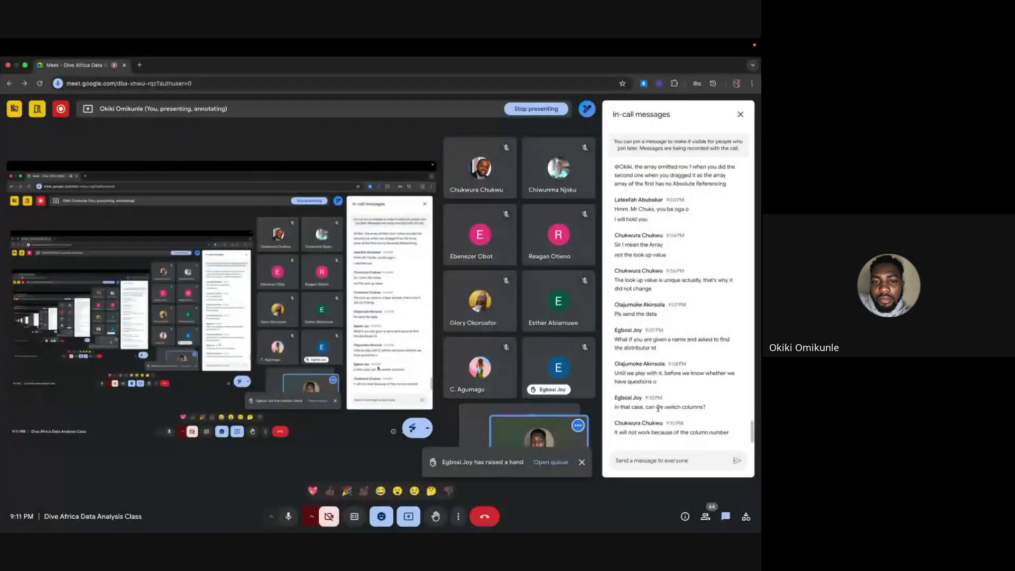
key(ctrl+Left)
key(ctrl+Left)
key(ctrl+Left)
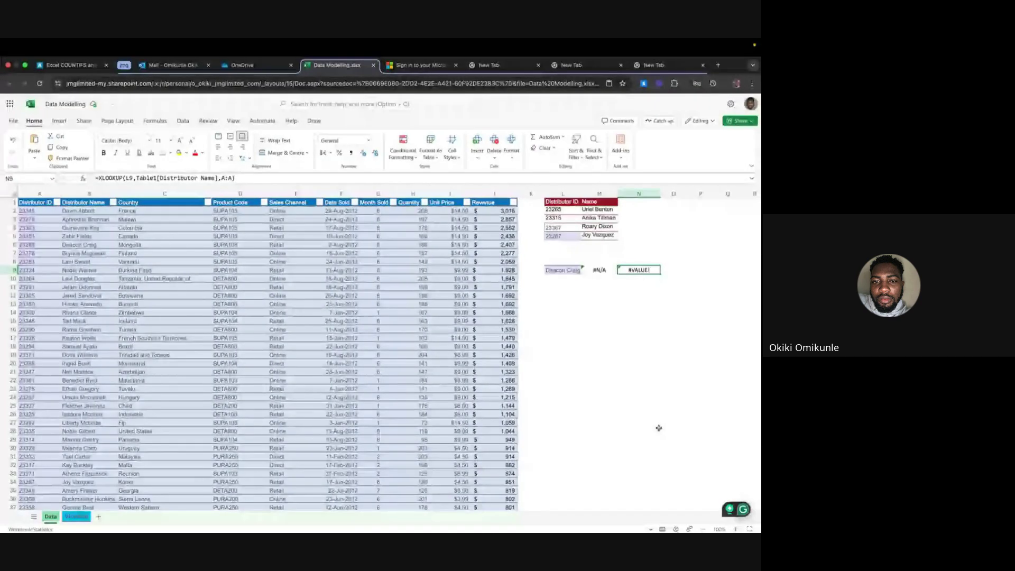
Switch from the Excel space to the full-screen Google Meet call
key(ctrl+Right)
key(ctrl+Right)
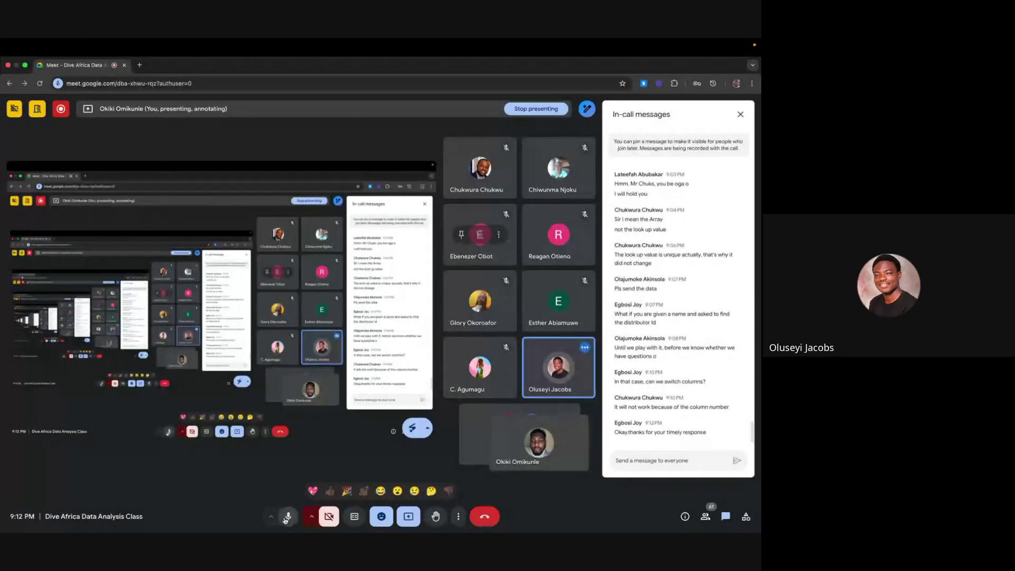
click(287, 516)
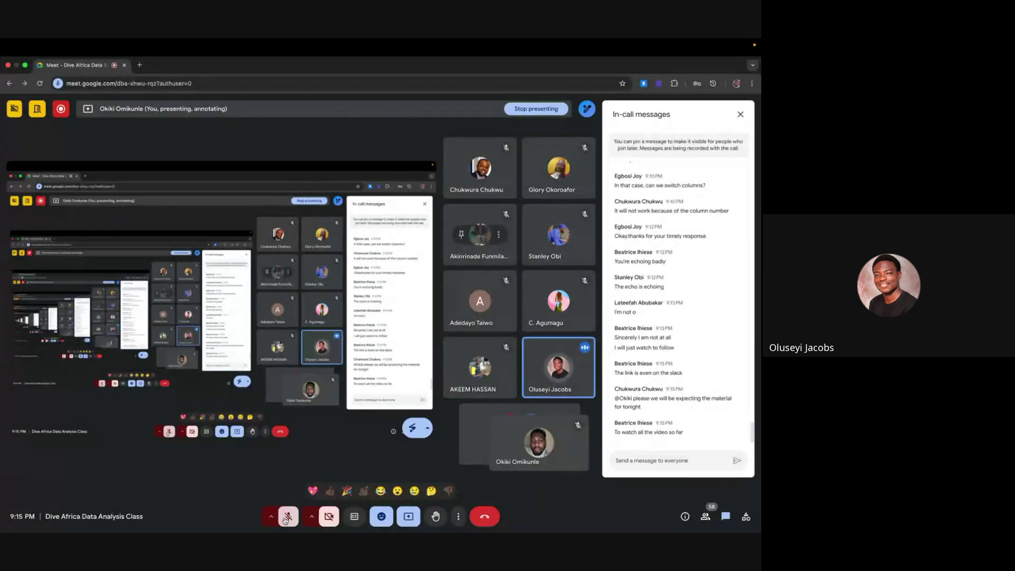
click(287, 518)
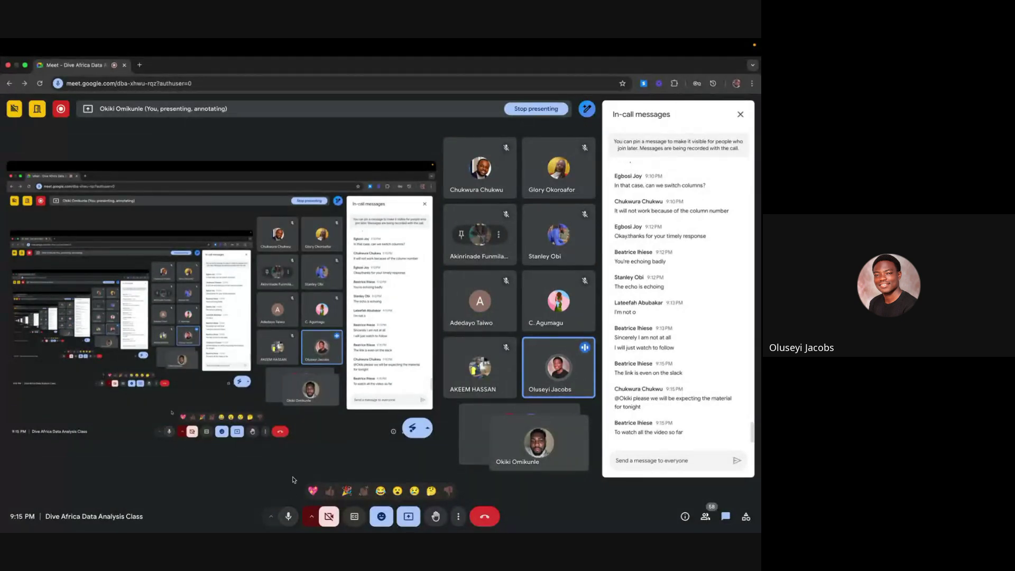
Take VS Code out of full screen, minimize it, and close the Desktop info panel
key(ctrl+Left)
key(ctrl+Left)
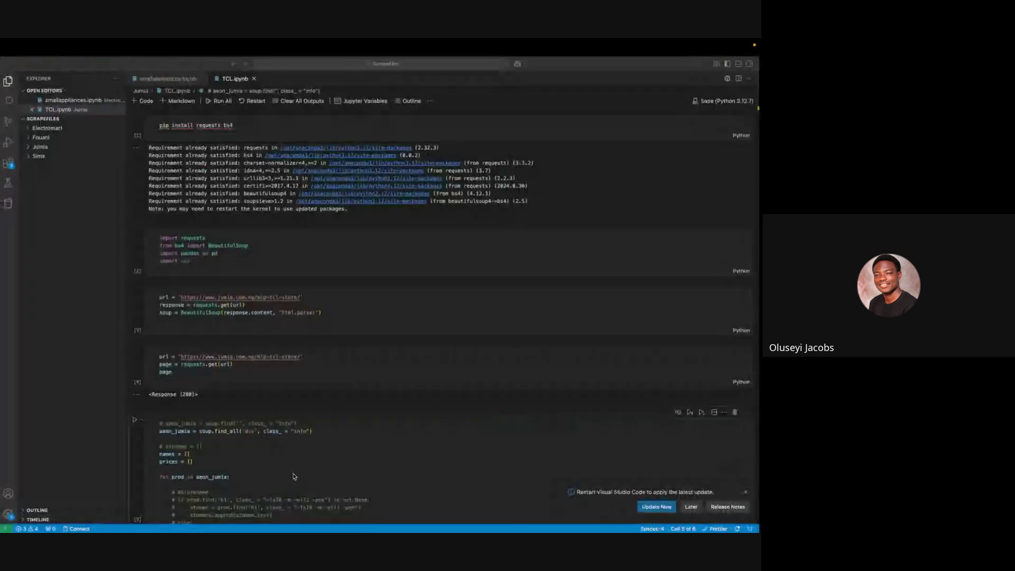
key(ctrl+Left)
key(ctrl+Right)
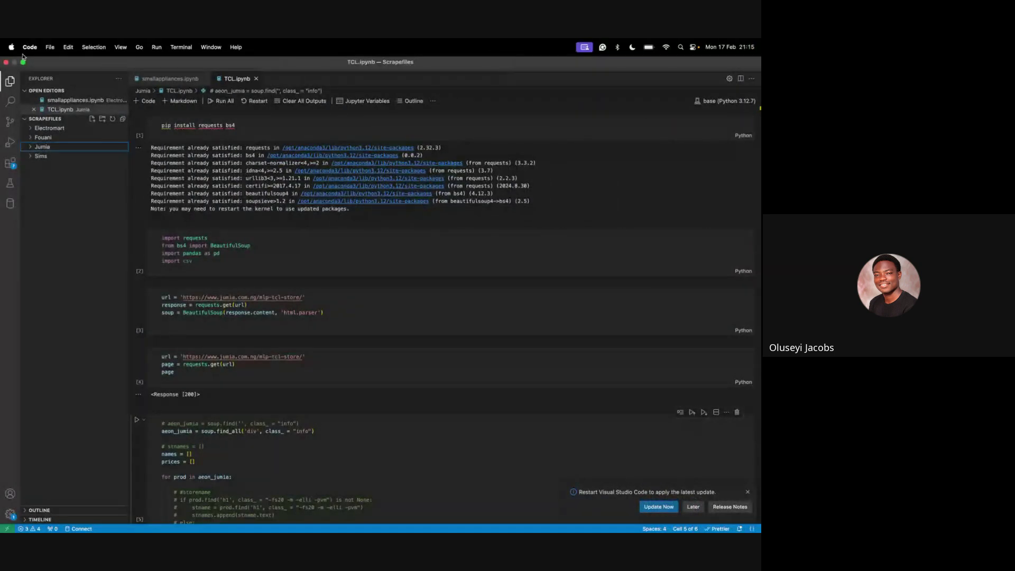
click(23, 62)
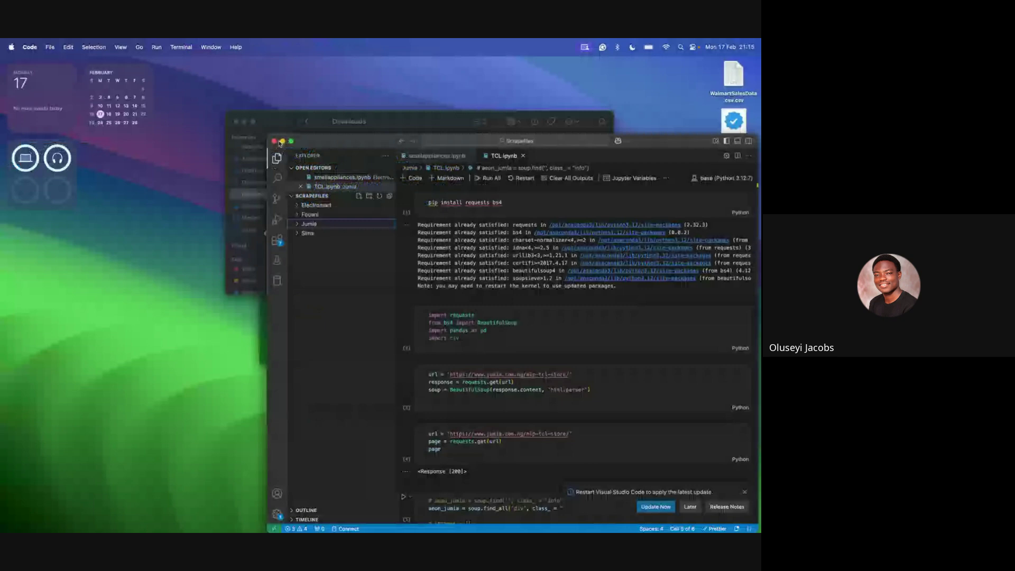
click(283, 142)
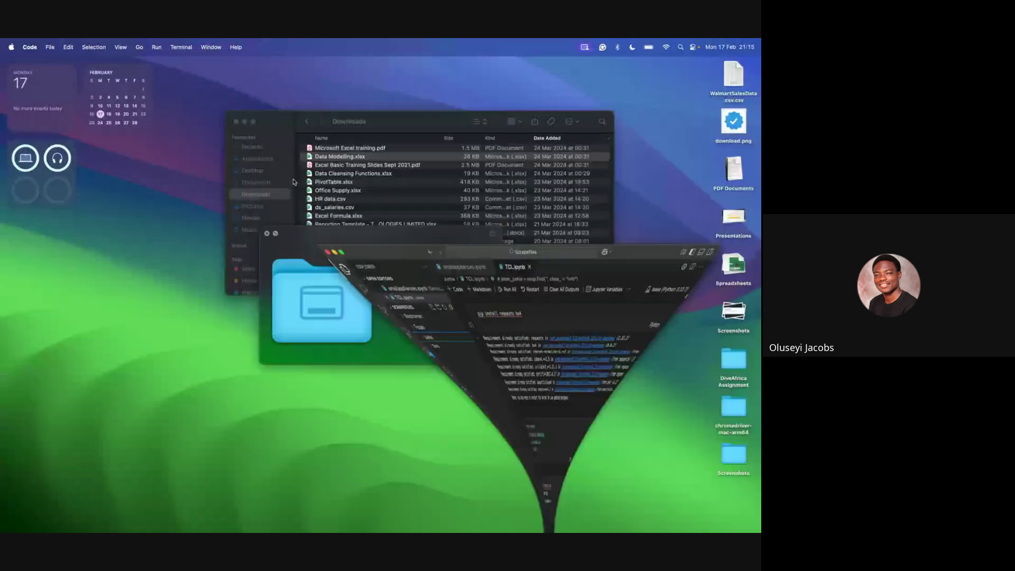
click(266, 233)
Move past Excel to Slack, exit and minimize Slack, then make the browser full screen
key(ctrl+Right)
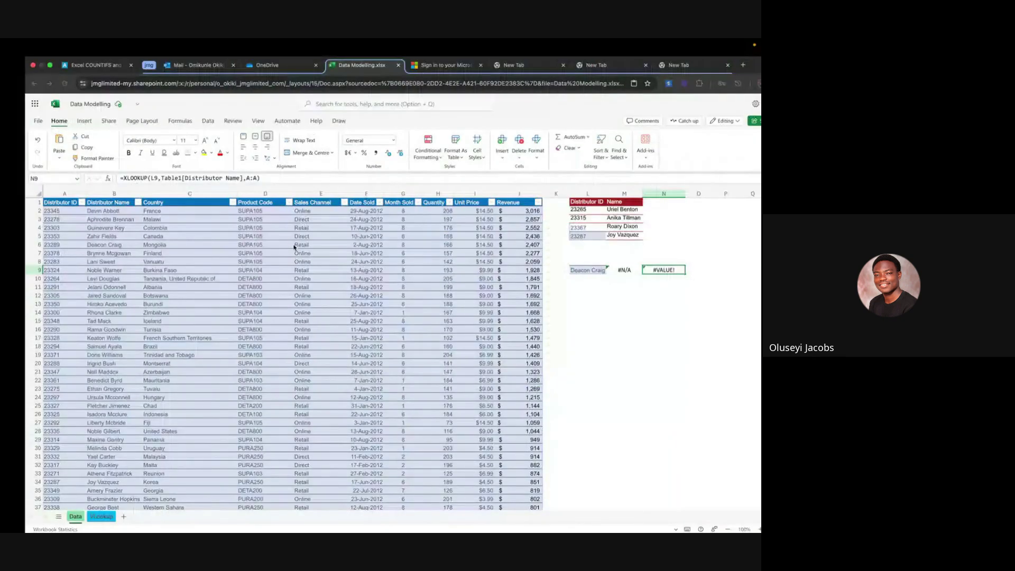
key(ctrl+Right)
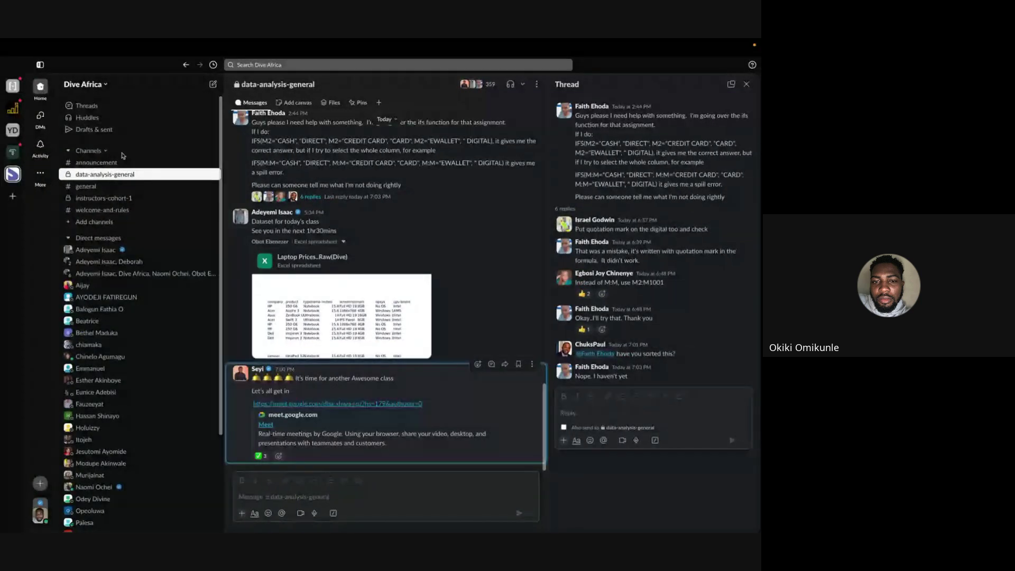
click(22, 61)
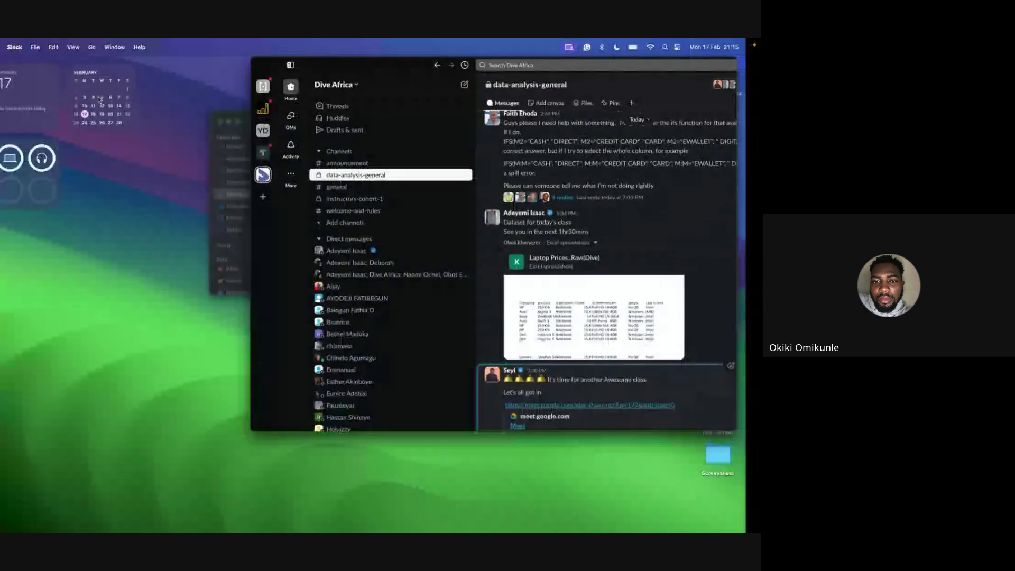
click(276, 62)
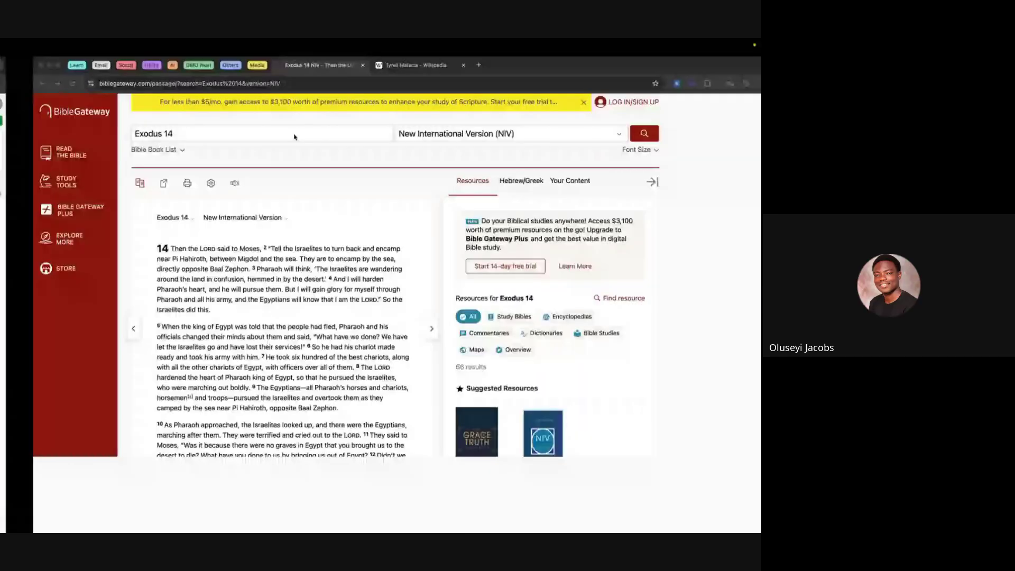
click(24, 66)
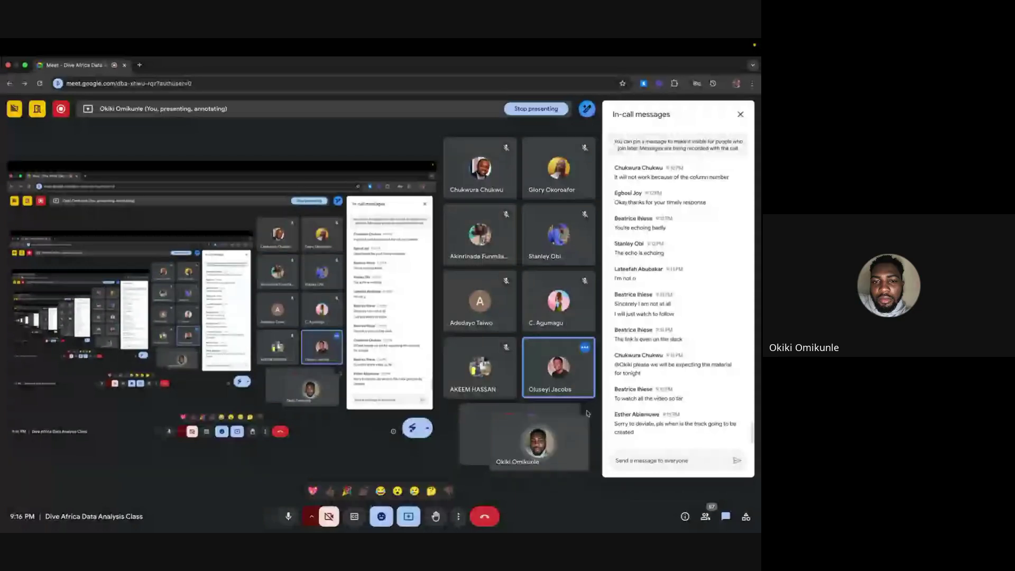
Keep the 56-participant Meet call's in-call messages panel in view
mouse_move(559, 369)
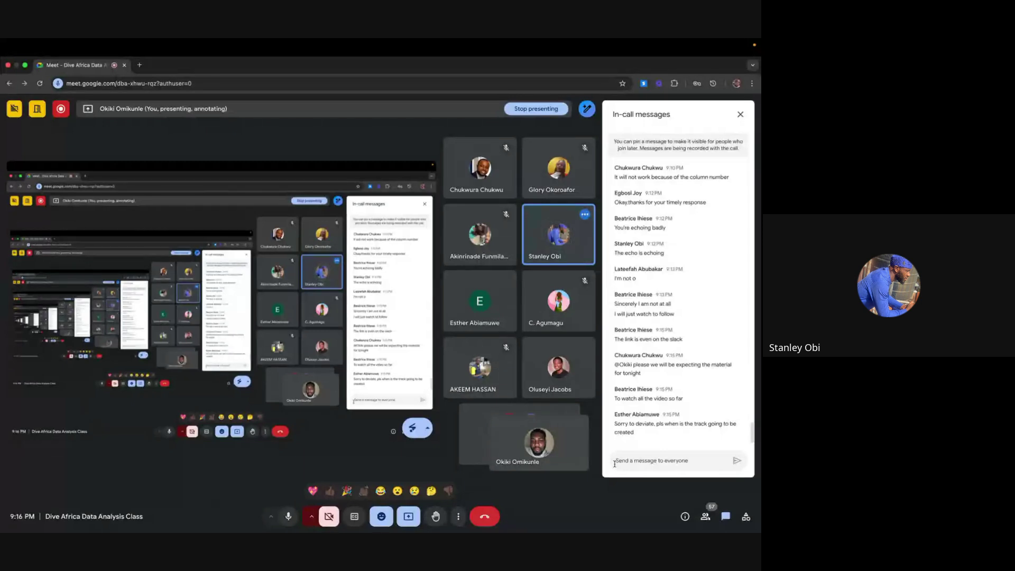
Load youtube.com in a new browser tab
click(140, 66)
text(youtube.com)
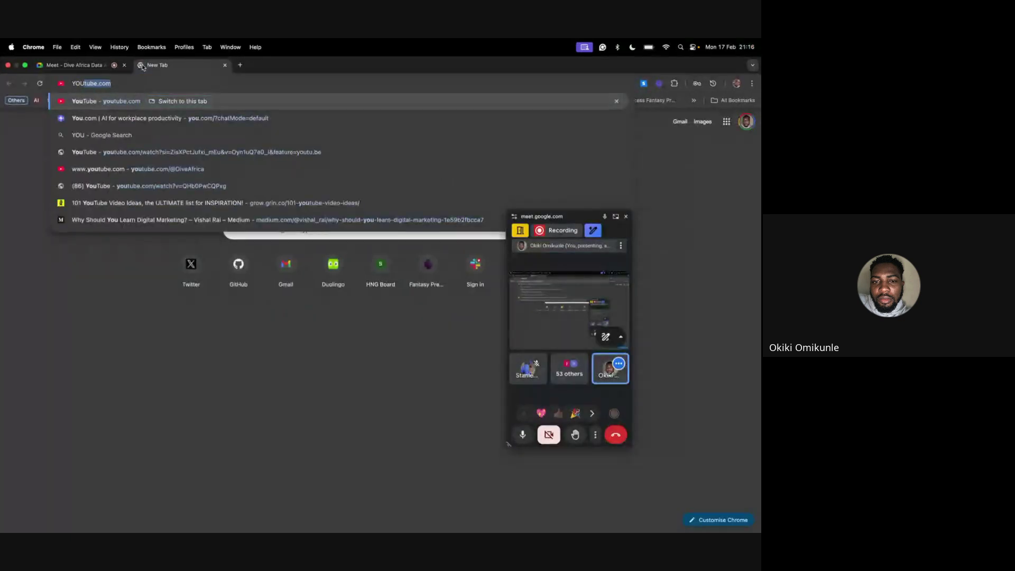
key(Return)
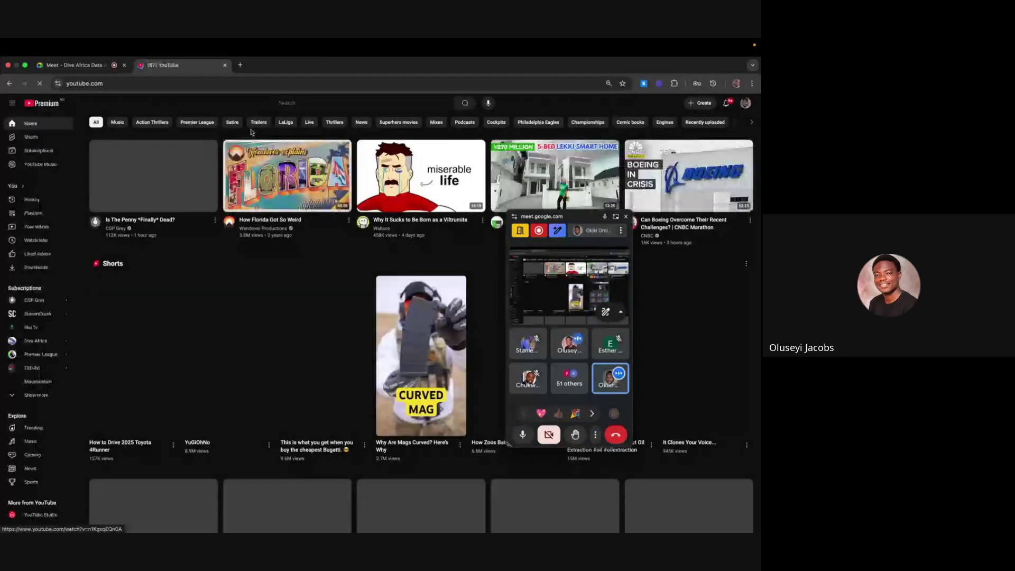
Search YouTube for diveafrica using the suggestion after typing 'Dive'
click(319, 104)
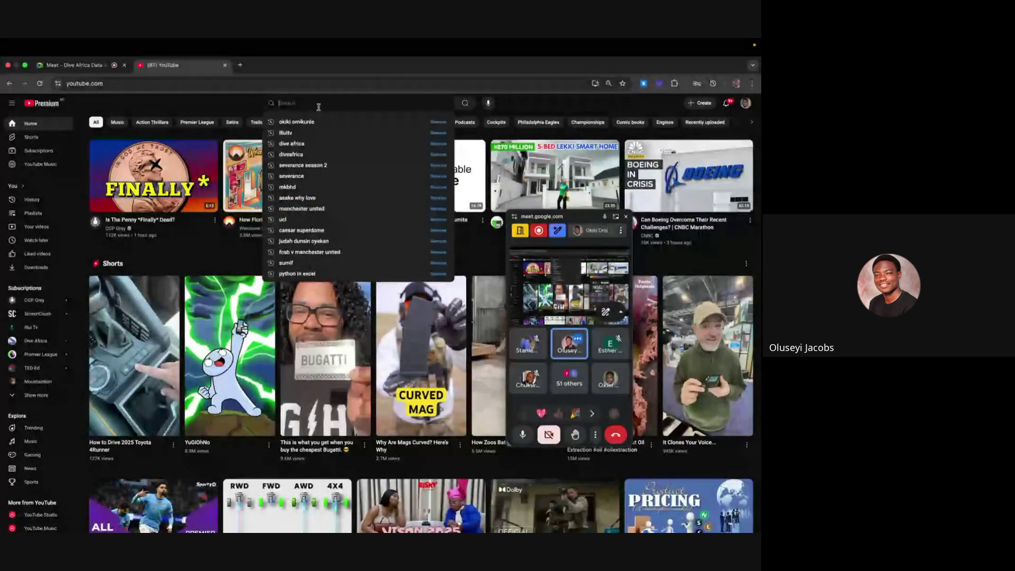
text(b)
key(BackSpace)
text(Dive)
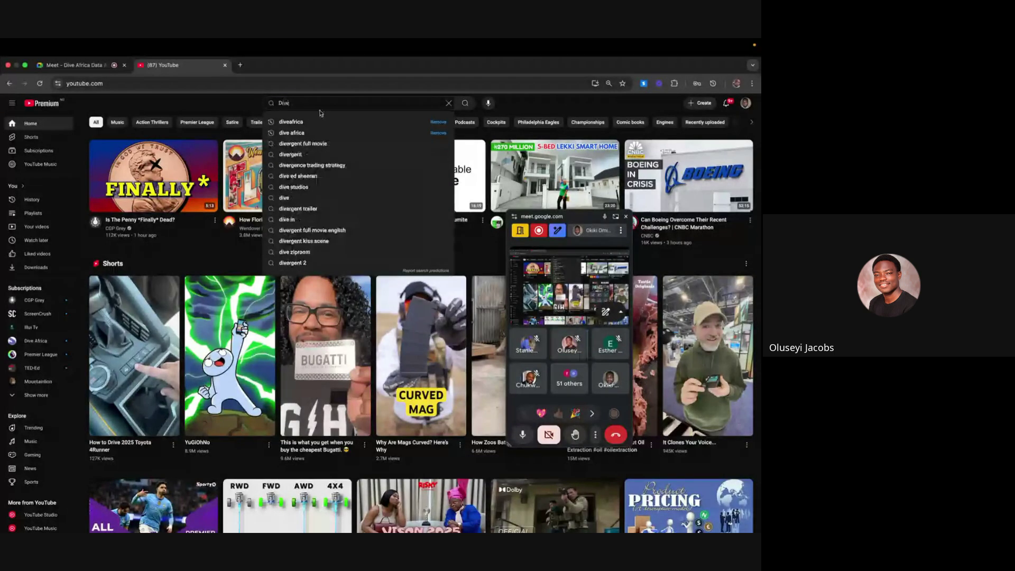
click(319, 121)
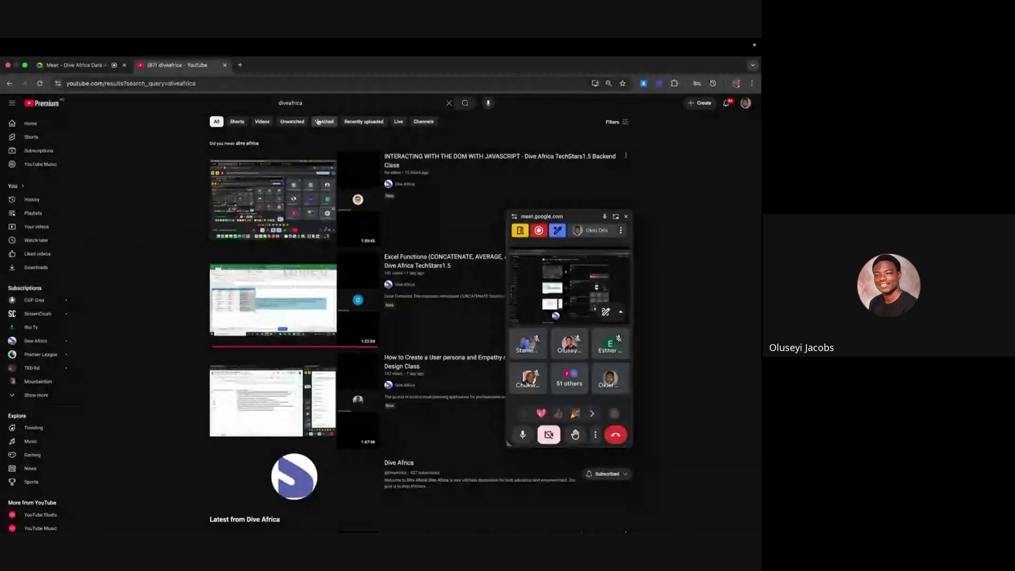
Open the Dive Africa channel, move the floating Meet window right, and play the Excel Functions video
click(407, 288)
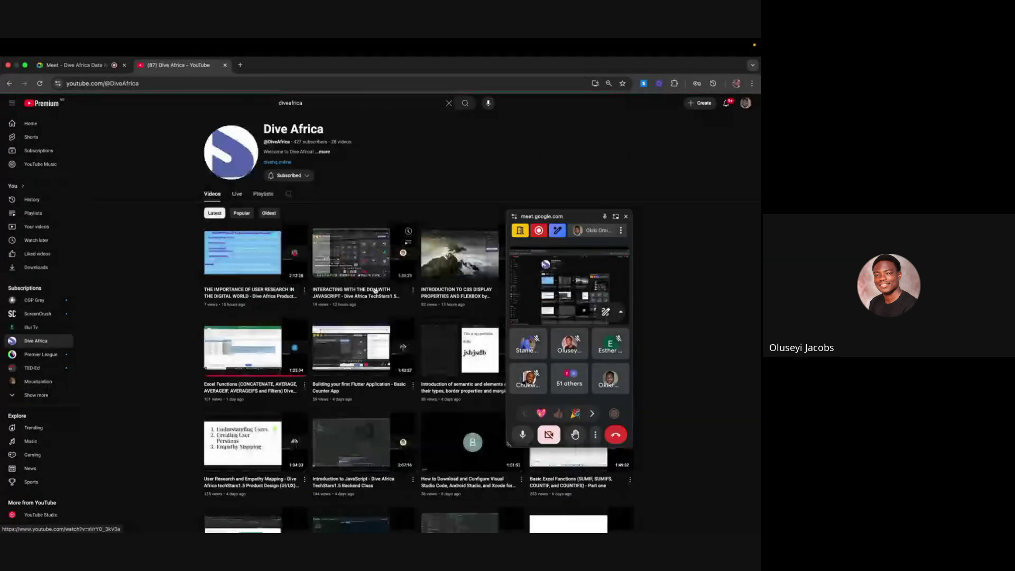
click(584, 213)
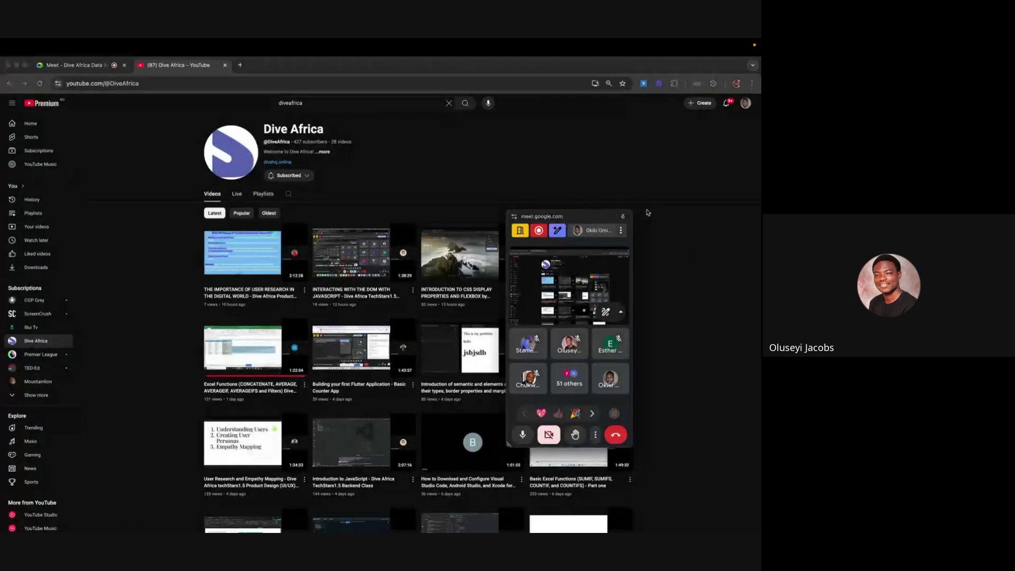
drag(589, 216, 704, 234)
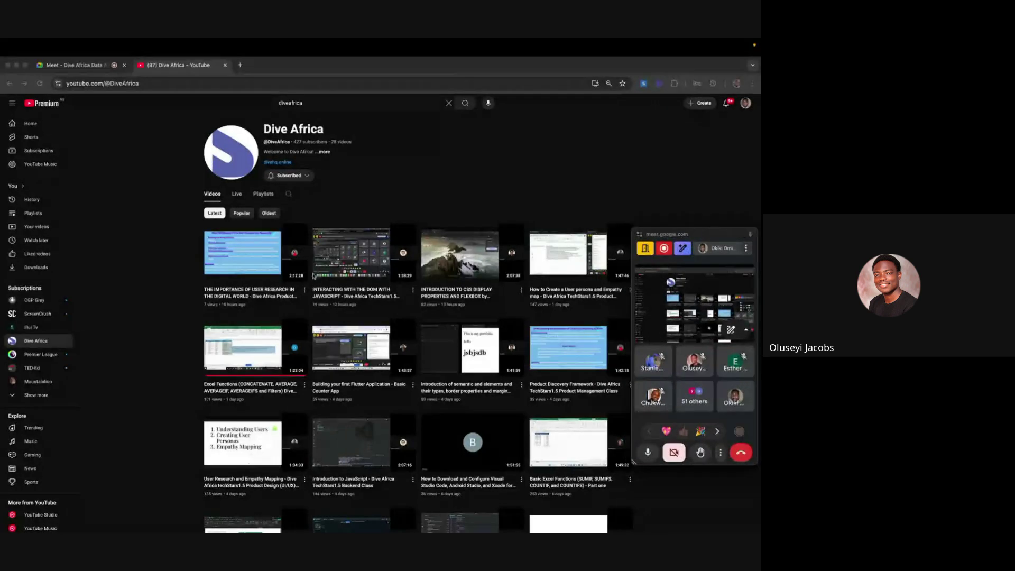
click(222, 217)
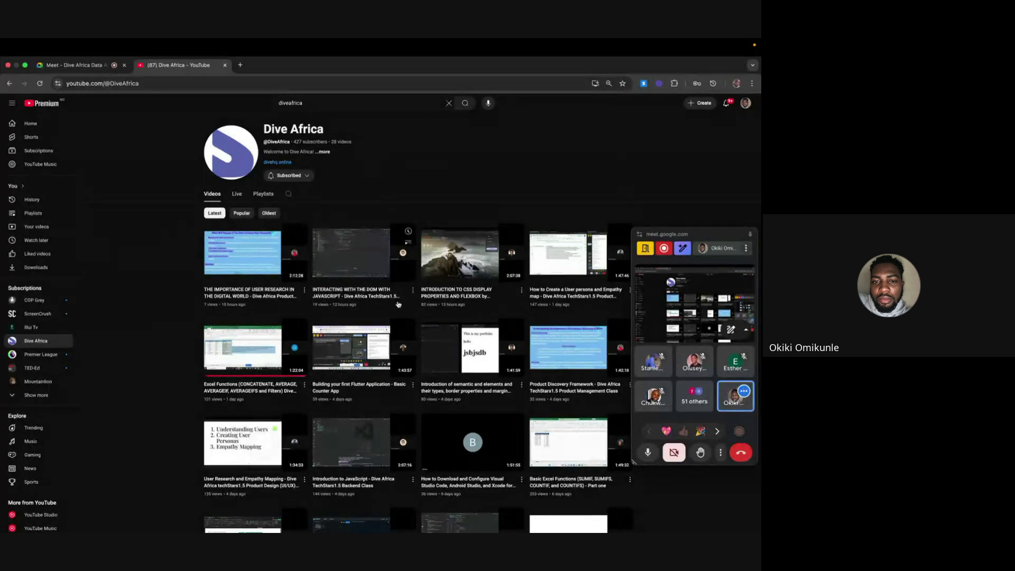
scroll(370, 328, down, 2)
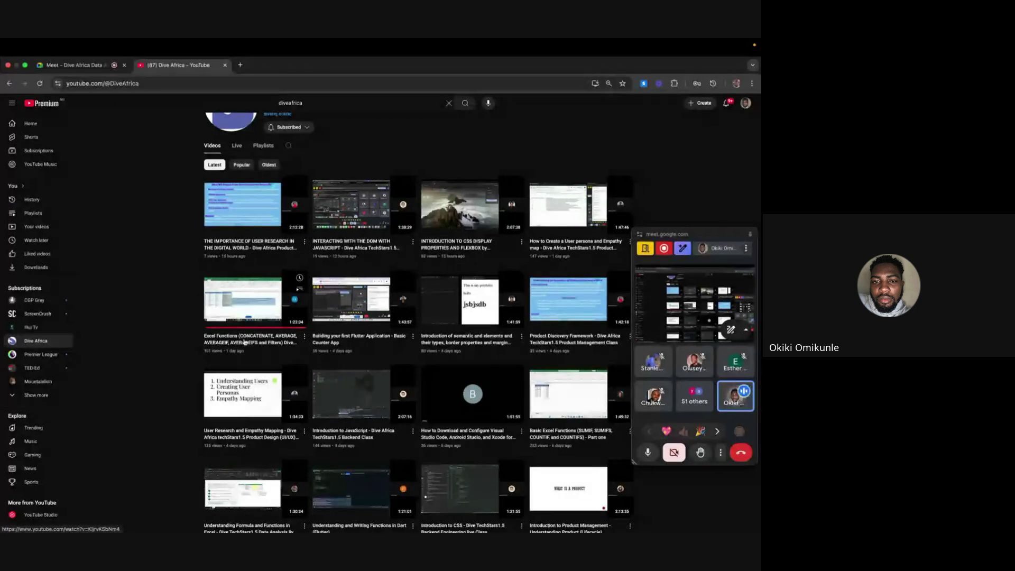
click(244, 341)
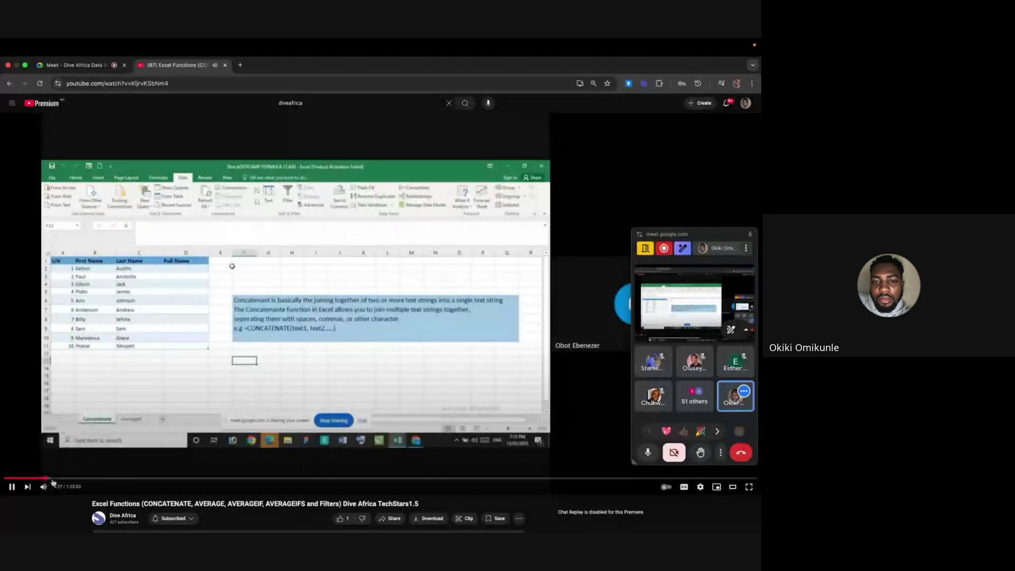
Skip through the Excel Functions video at 8:39, 11:34 and 18:25, then return to the channel's videos
click(83, 478)
click(110, 479)
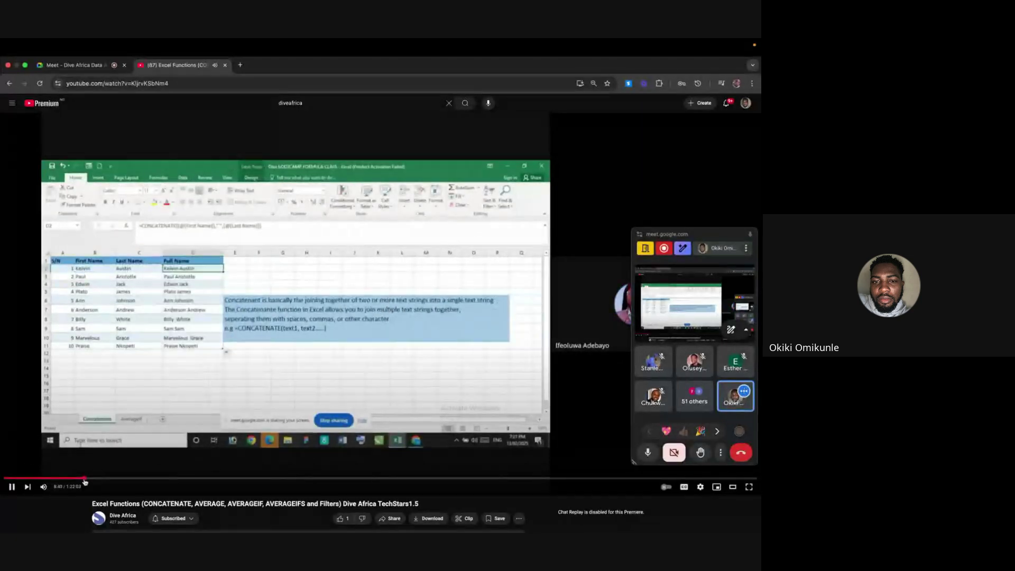
click(174, 479)
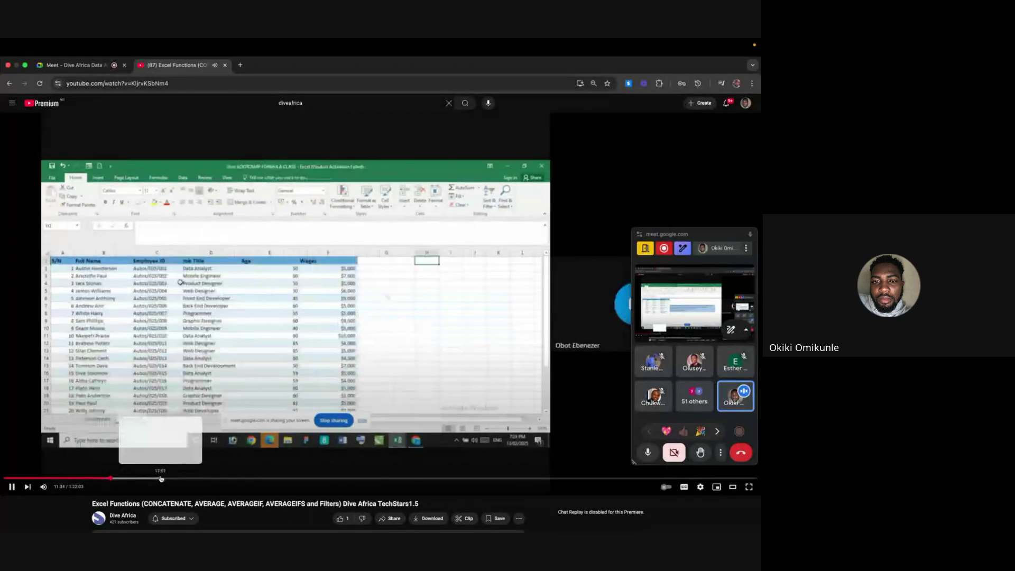
click(9, 83)
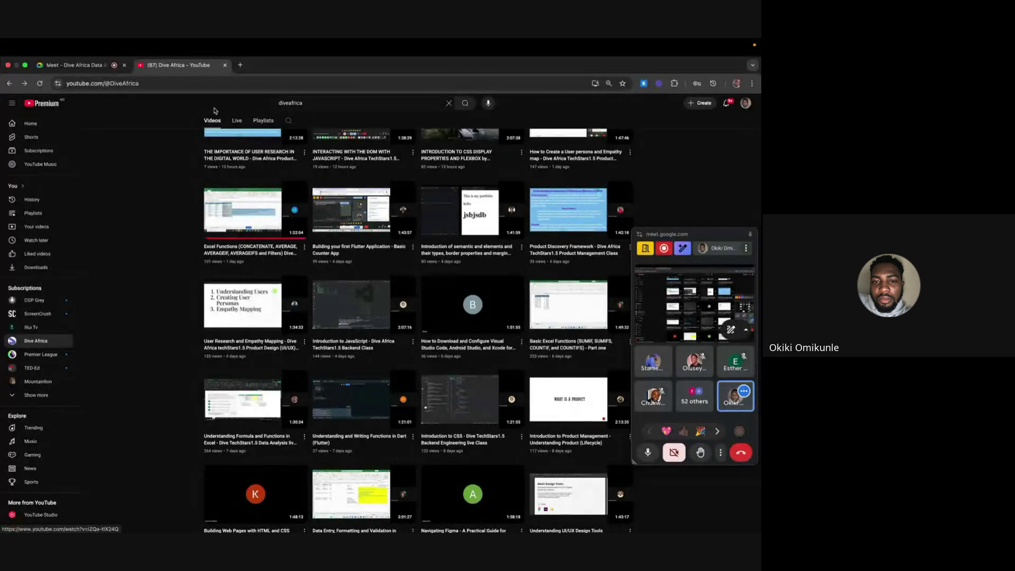
Close the YouTube tab and return to the Meet call's in-call chat
click(225, 65)
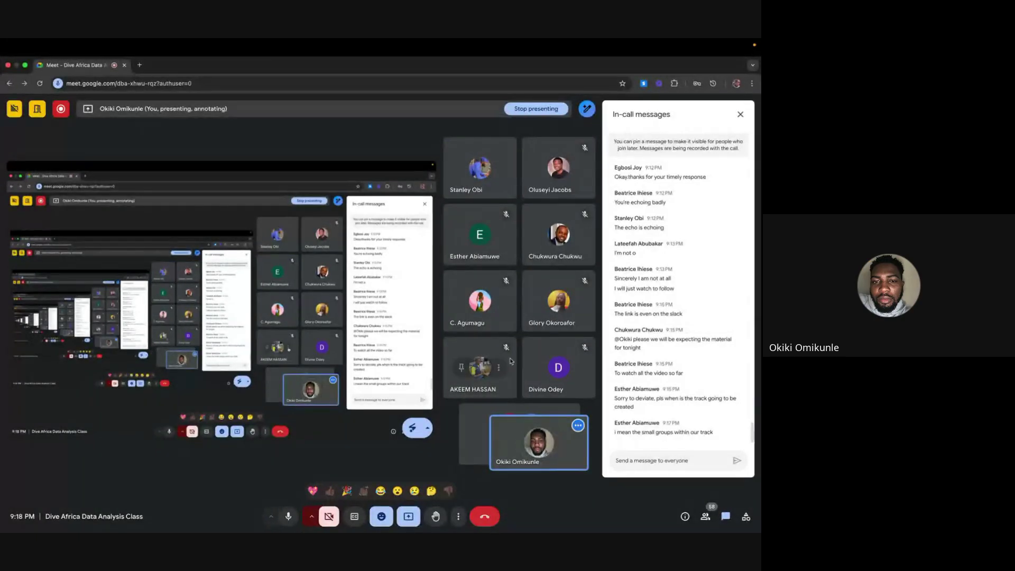
mouse_move(572, 297)
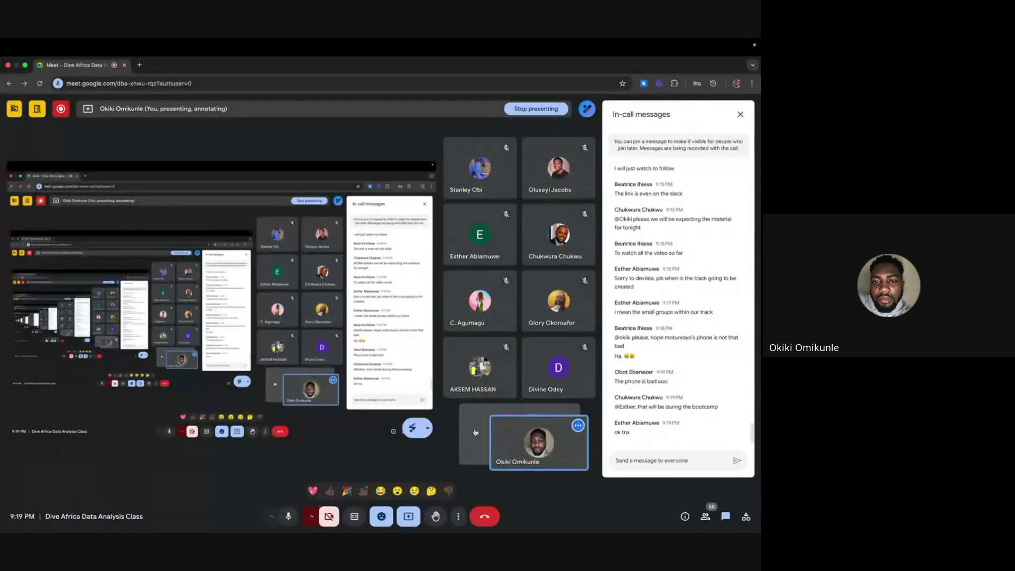
Open the People panel and scroll through the 58 contributors listed in the call
click(704, 510)
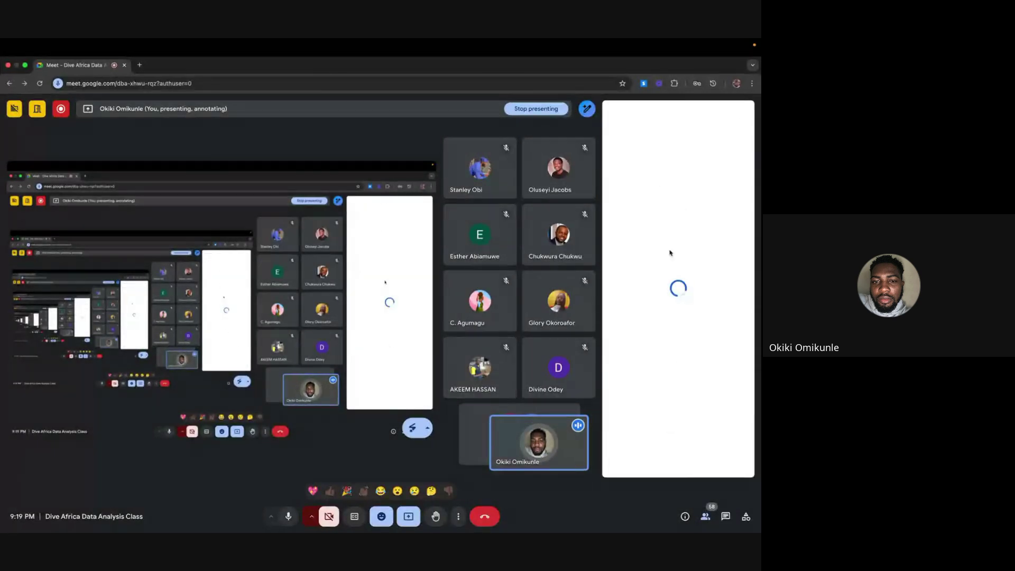
click(662, 138)
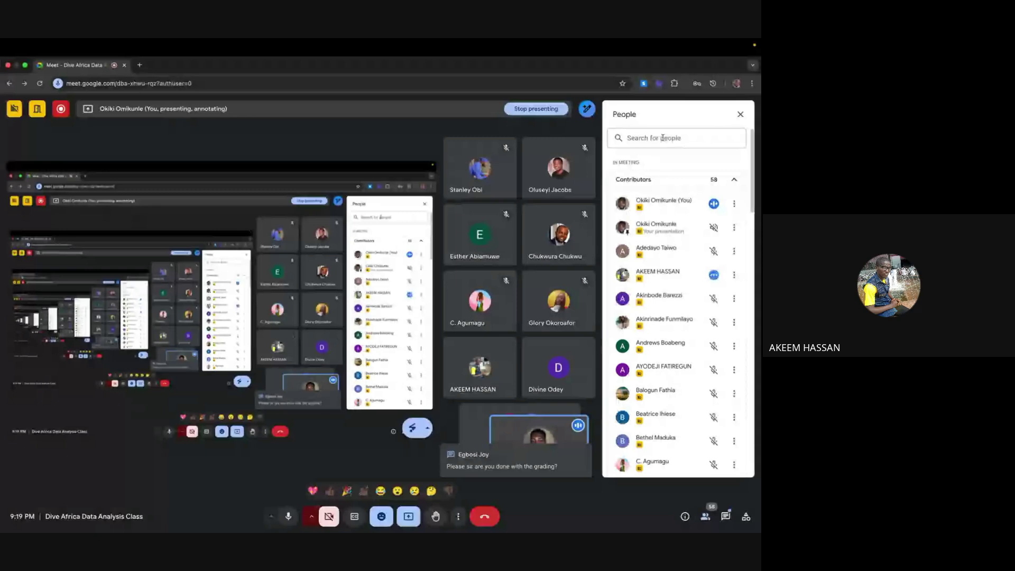
click(663, 138)
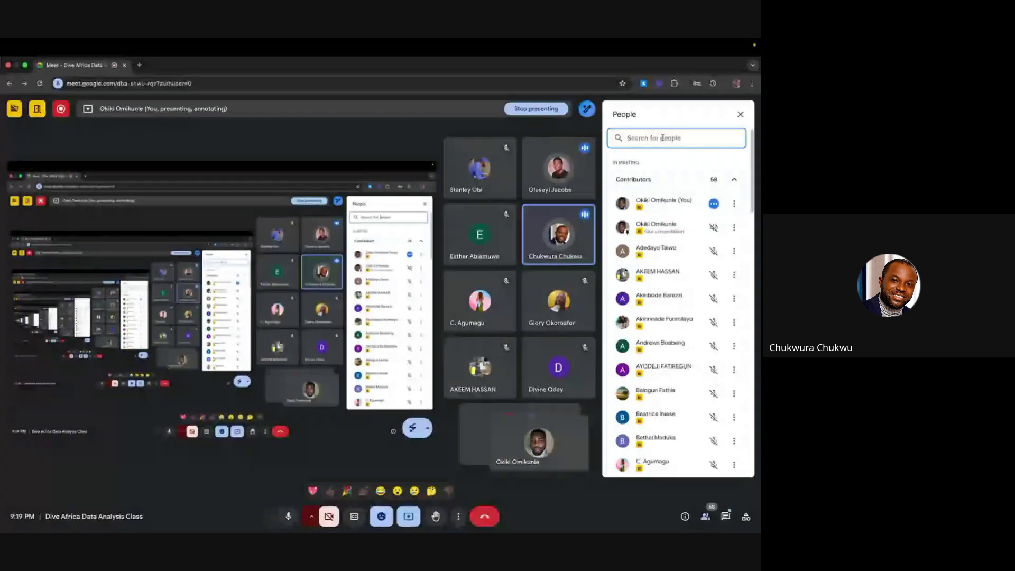
scroll(685, 283, down, 20)
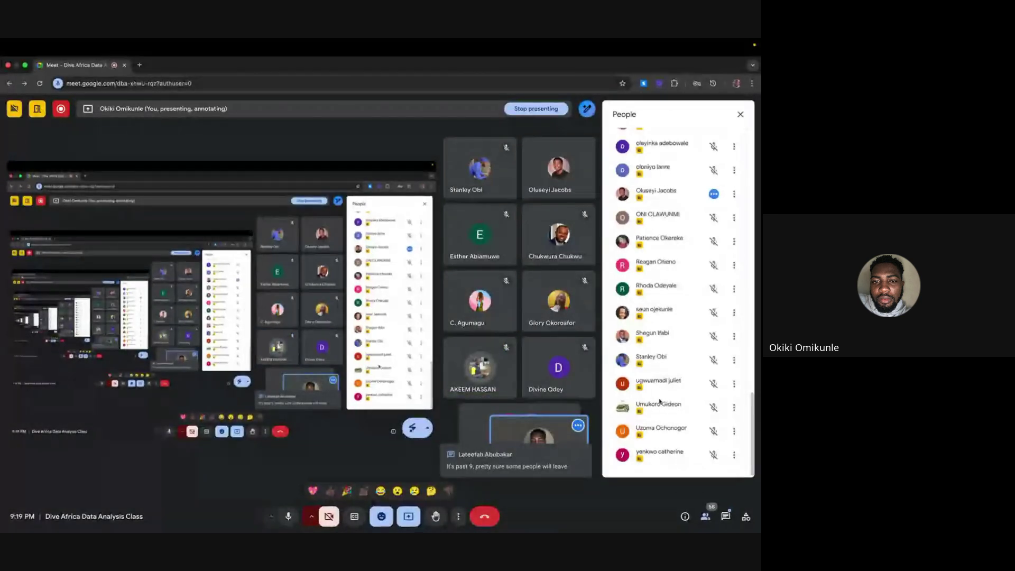
scroll(661, 433, up, 2)
scroll(660, 402, up, 3)
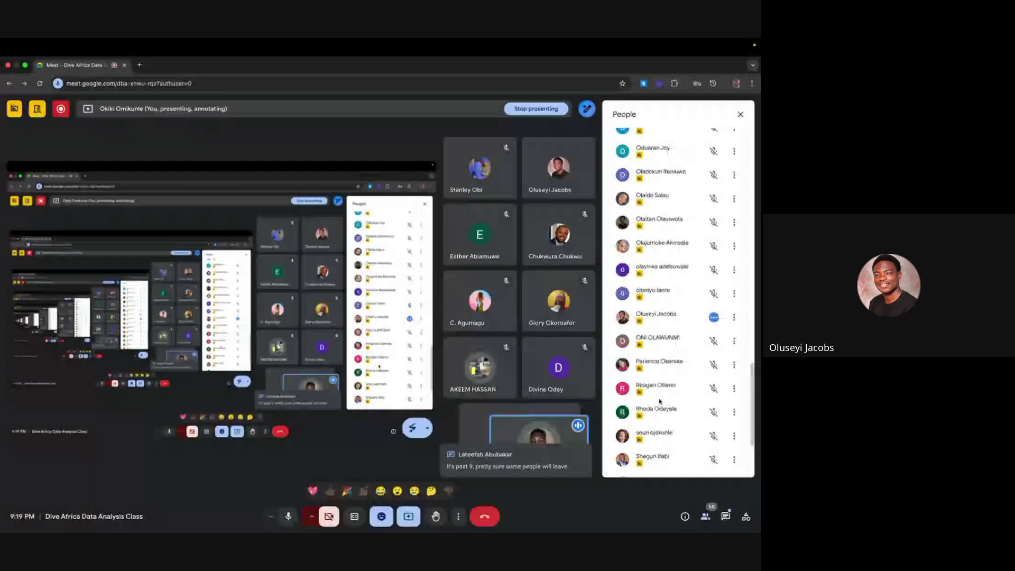
scroll(660, 400, up, 6)
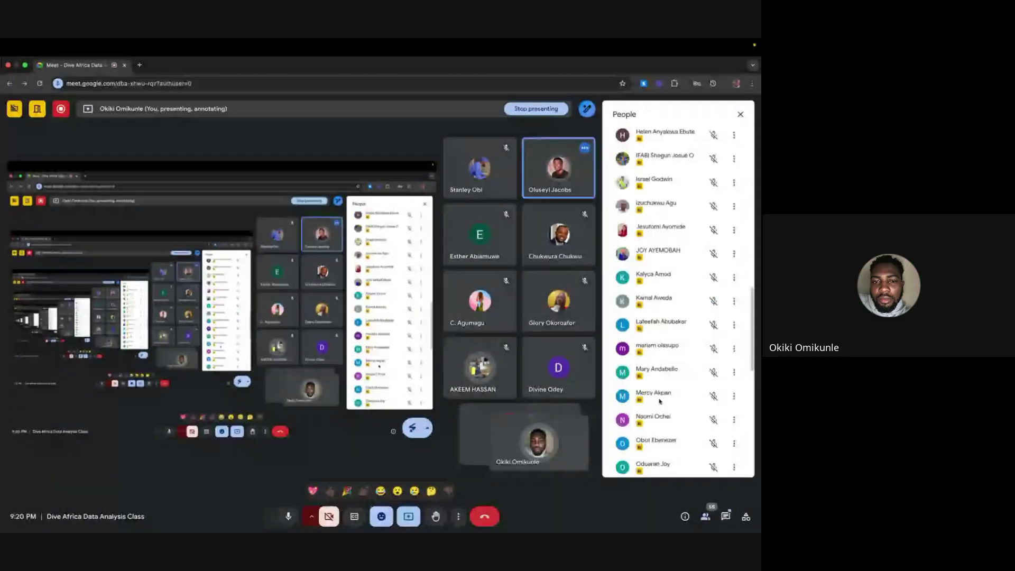
scroll(660, 401, down, 3)
scroll(660, 401, up, 2)
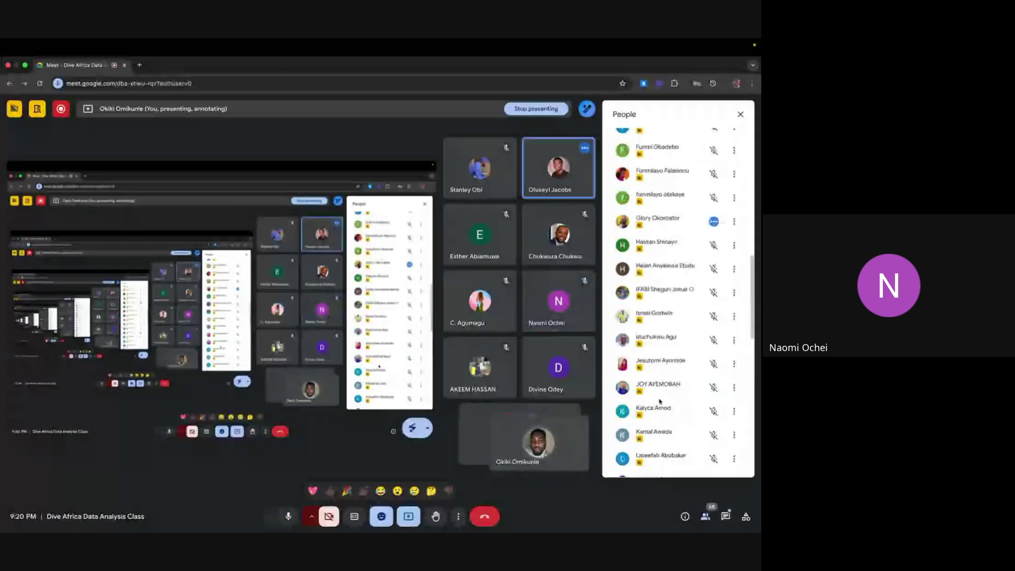
scroll(660, 401, up, 4)
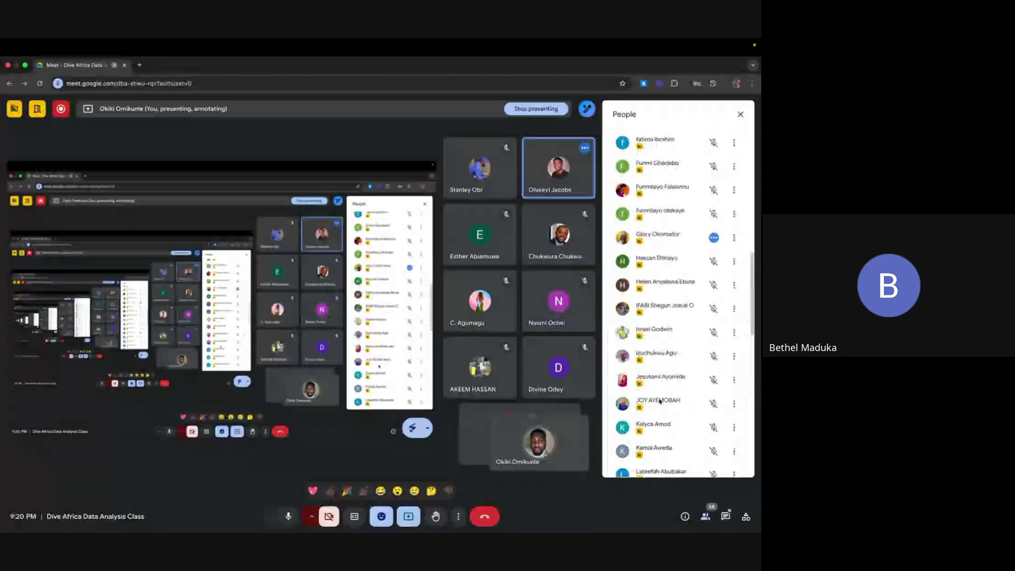
scroll(659, 401, up, 5)
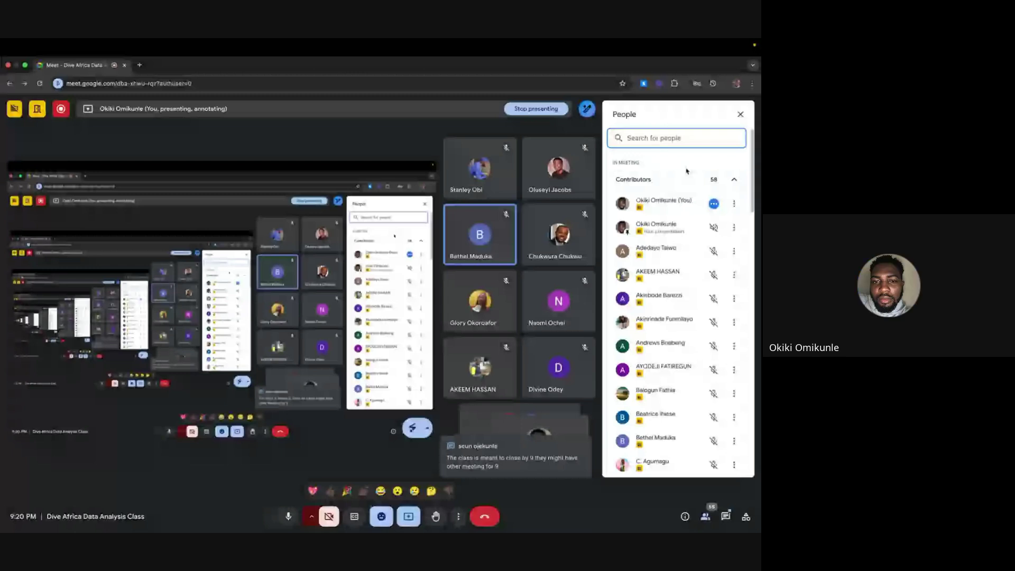
Swap the People list for in-call messages and focus the chat message box
click(740, 115)
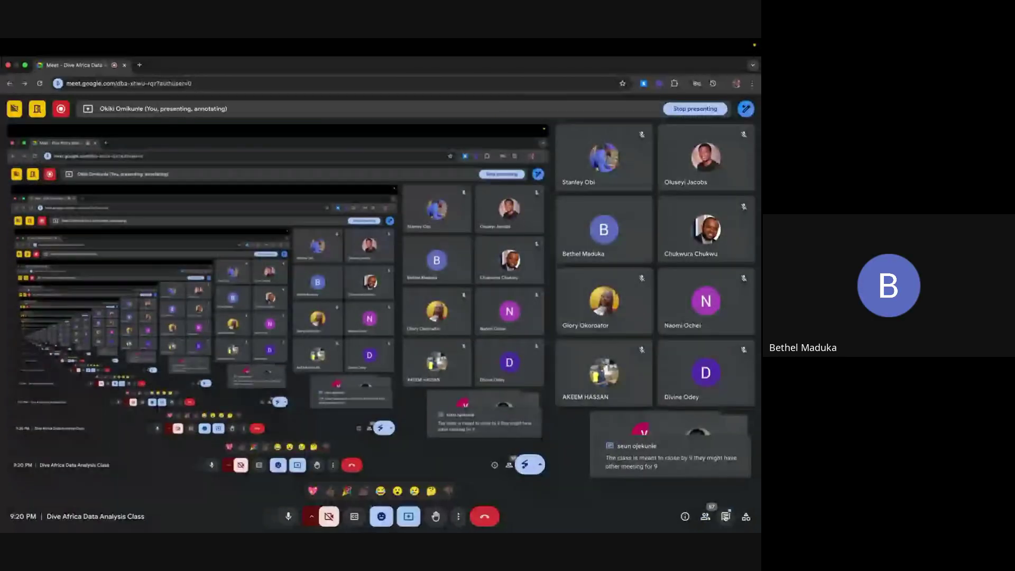
click(726, 517)
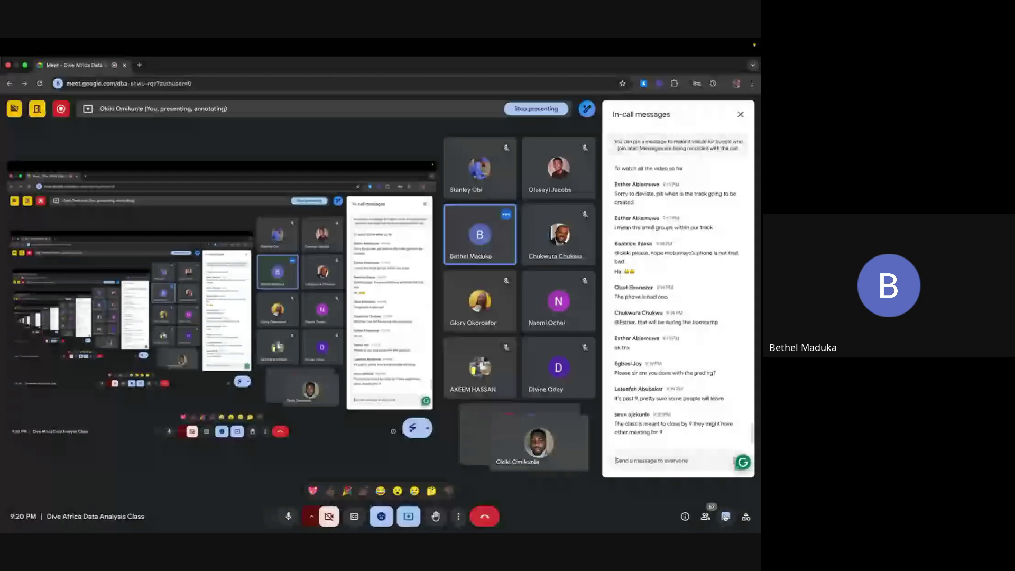
click(708, 460)
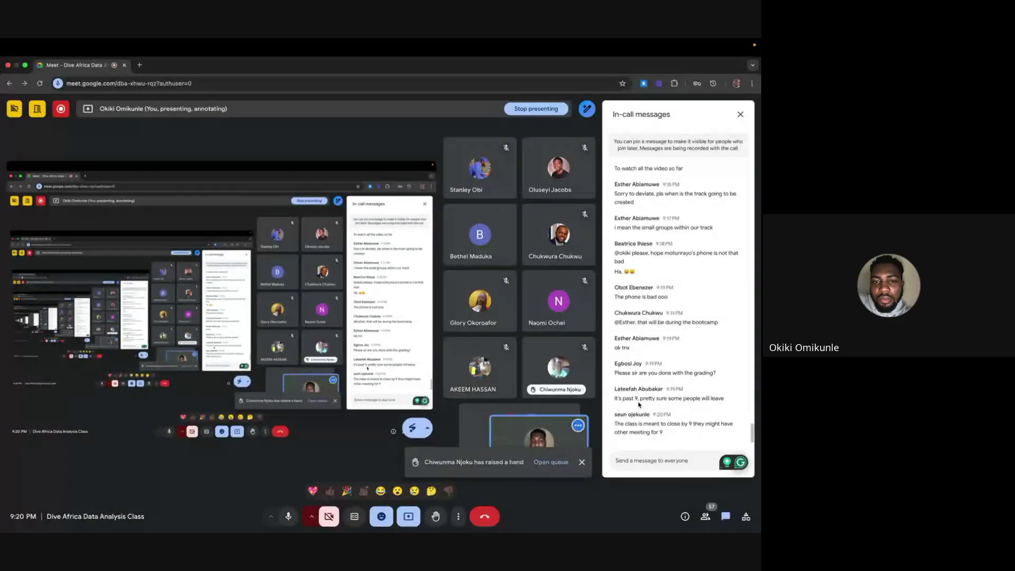
In Control Center's Display options, turn Night Shift off and then back on
mouse_move(639, 43)
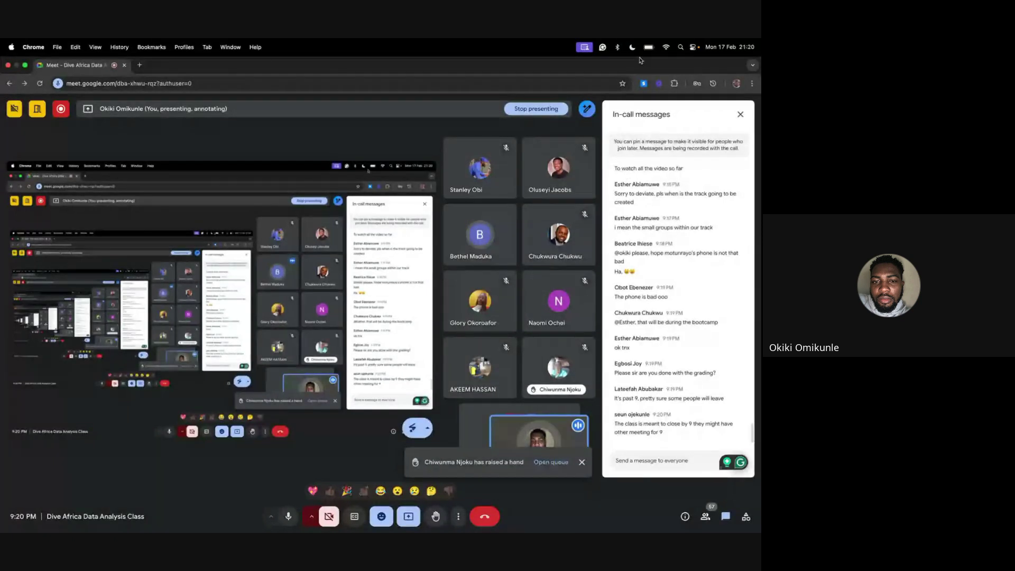
click(694, 47)
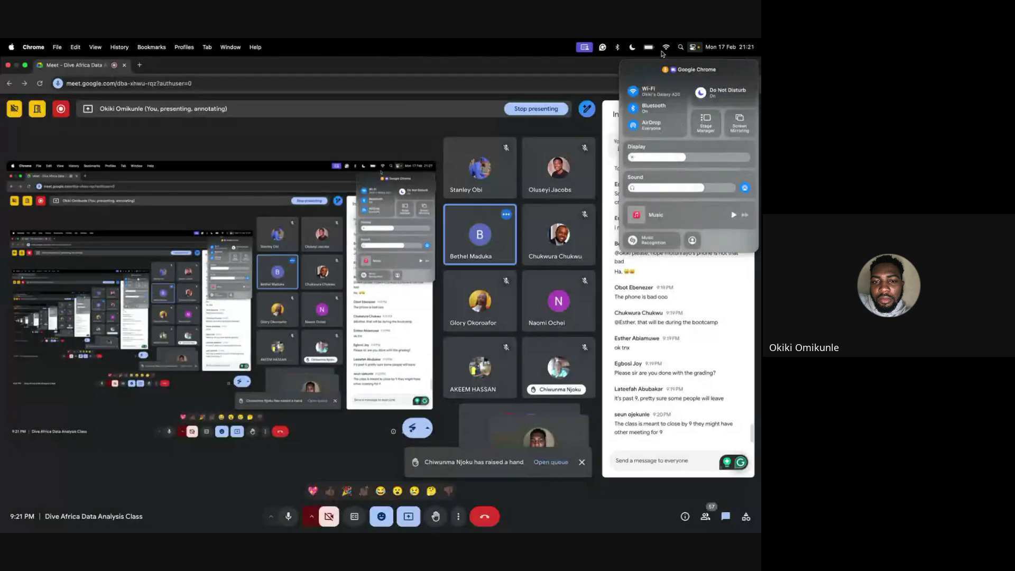
click(729, 48)
click(729, 49)
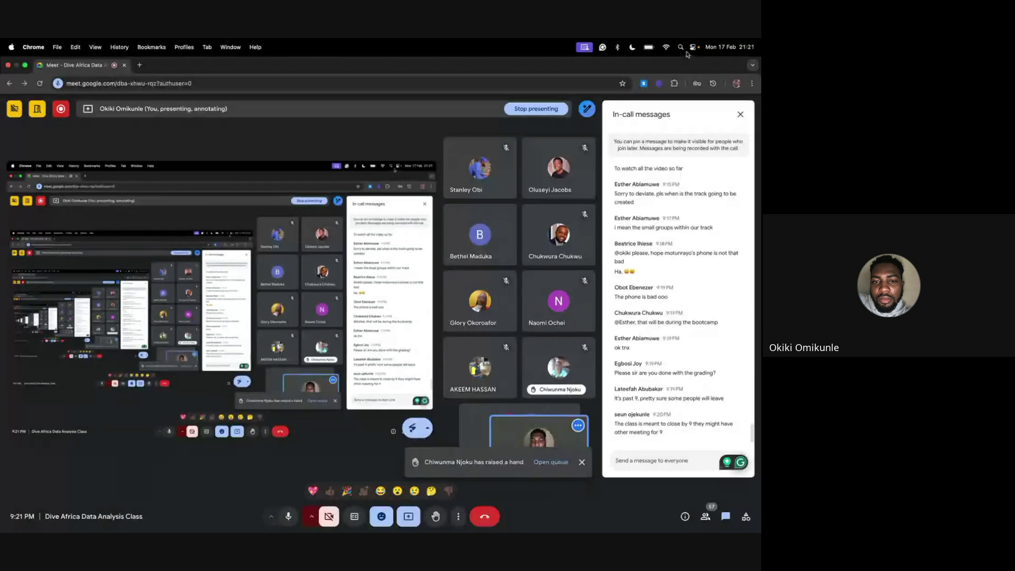
click(692, 47)
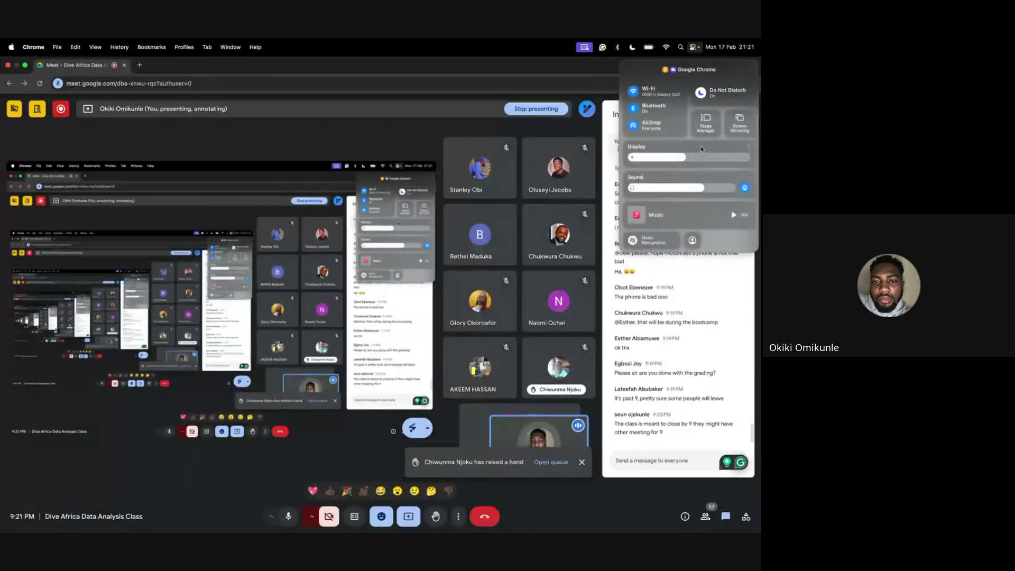
click(723, 145)
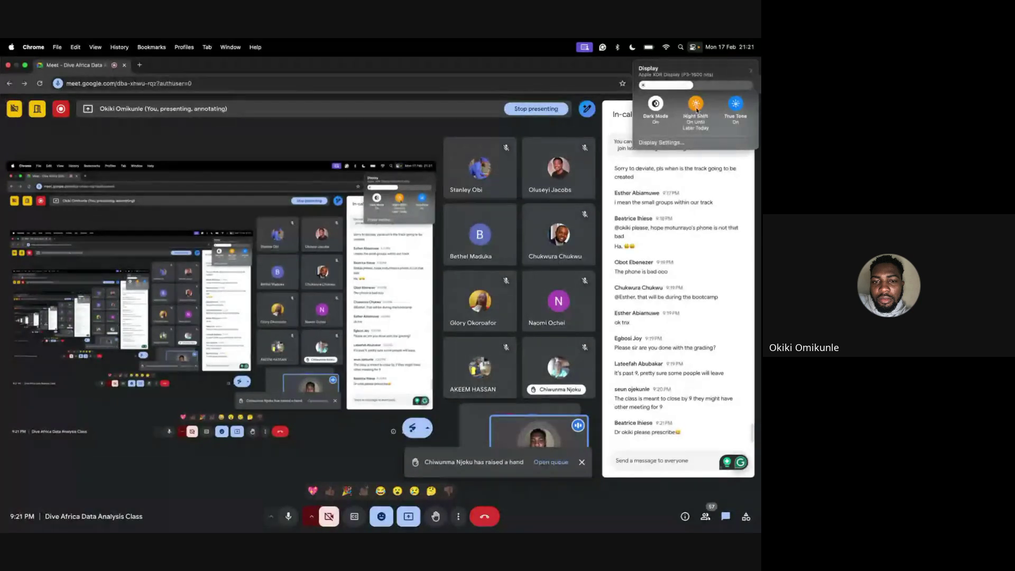
click(696, 104)
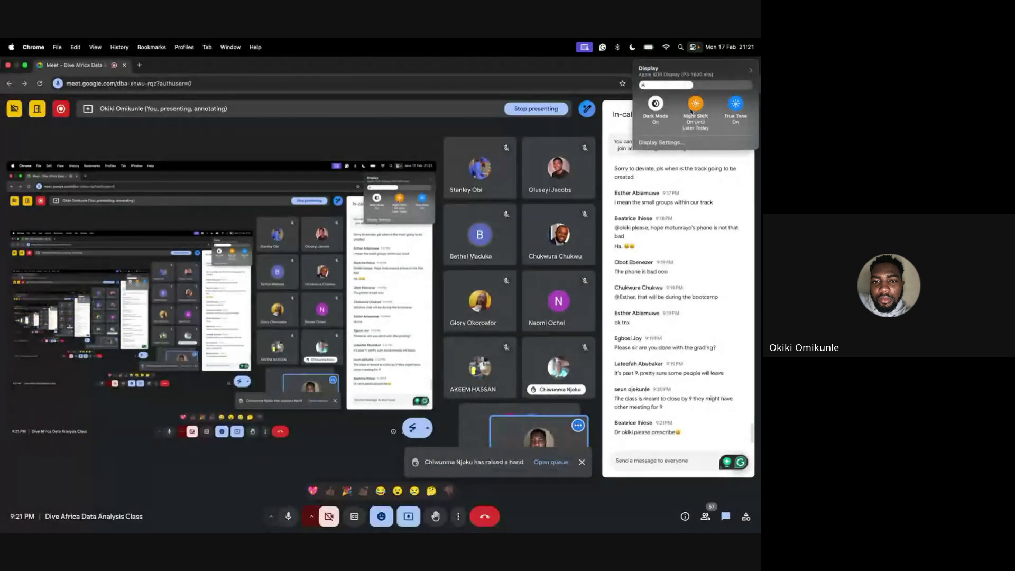
click(687, 123)
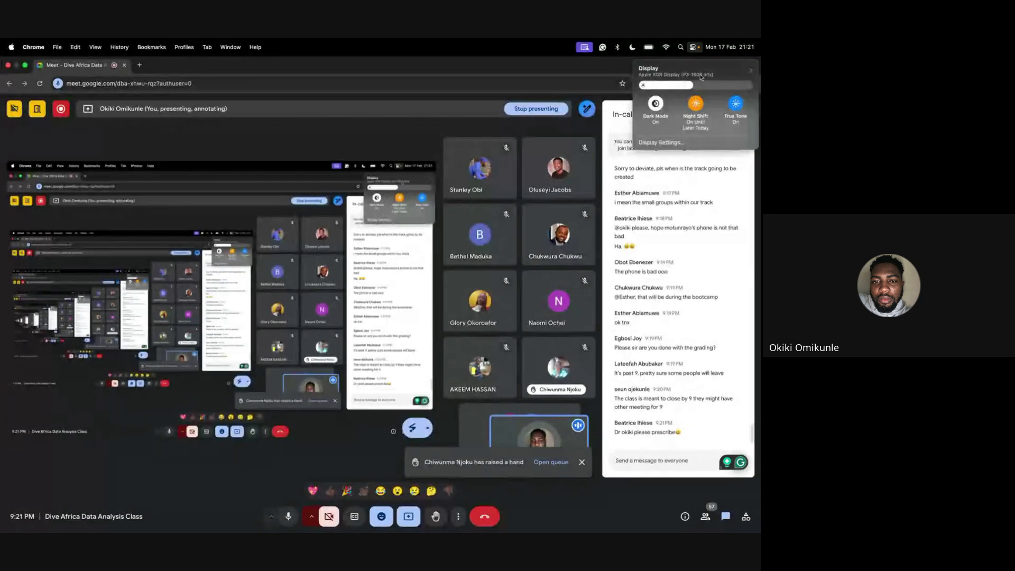
Raise the screen brightness to full and close the Display settings
click(701, 77)
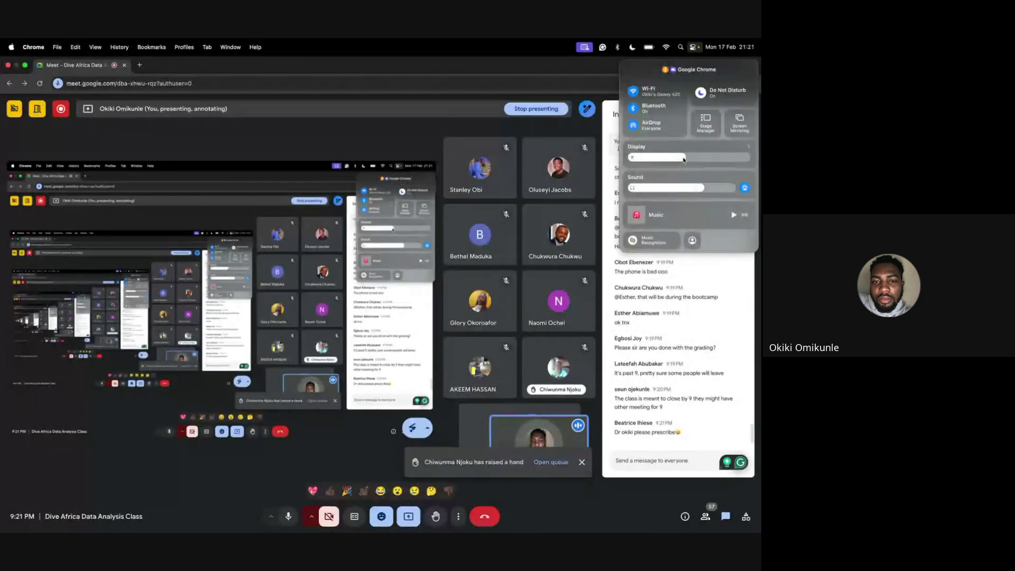
mouse_move(684, 160)
mouse_down()
mouse_move(745, 160)
mouse_move(679, 158)
mouse_up()
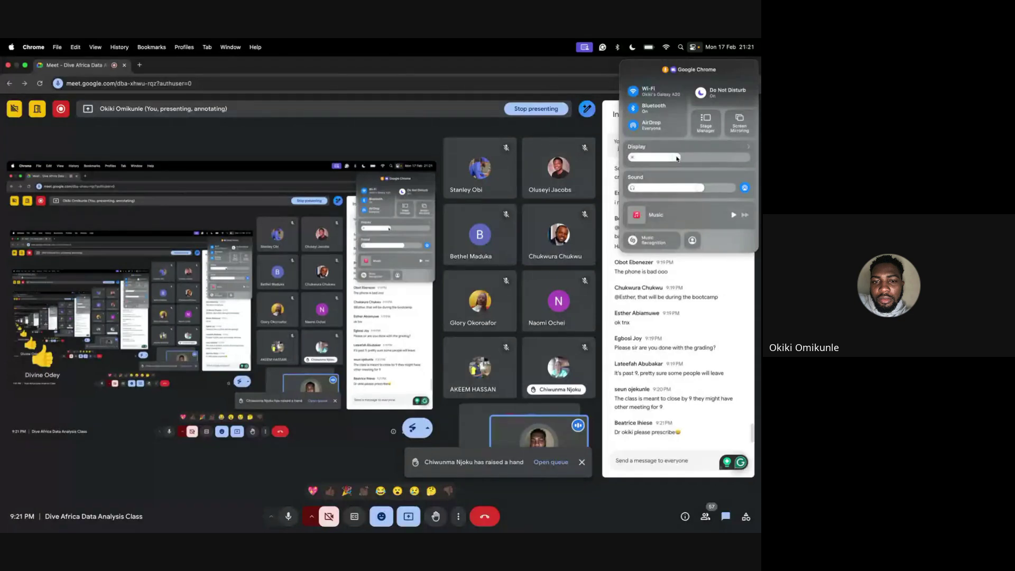
click(686, 152)
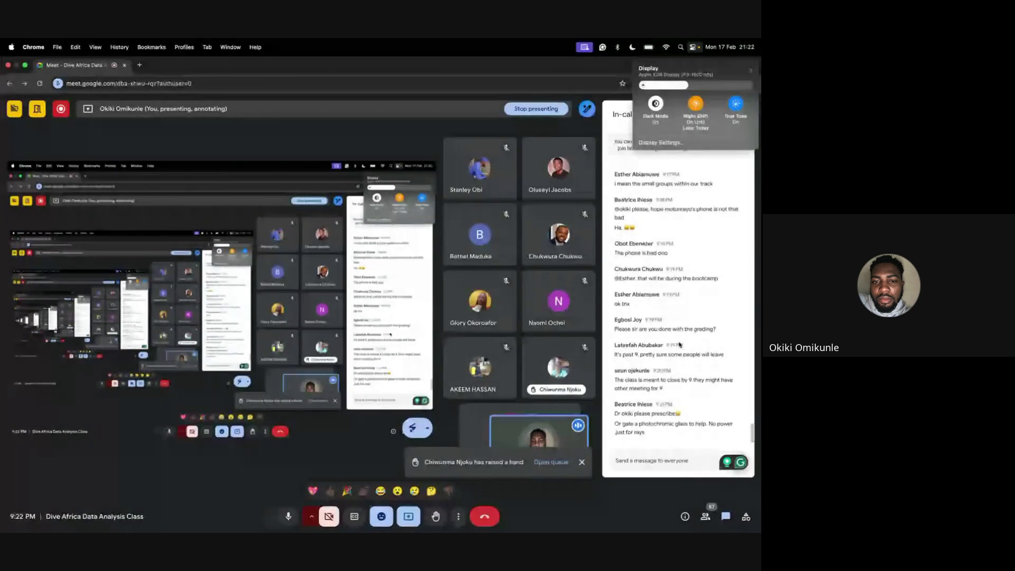
click(612, 82)
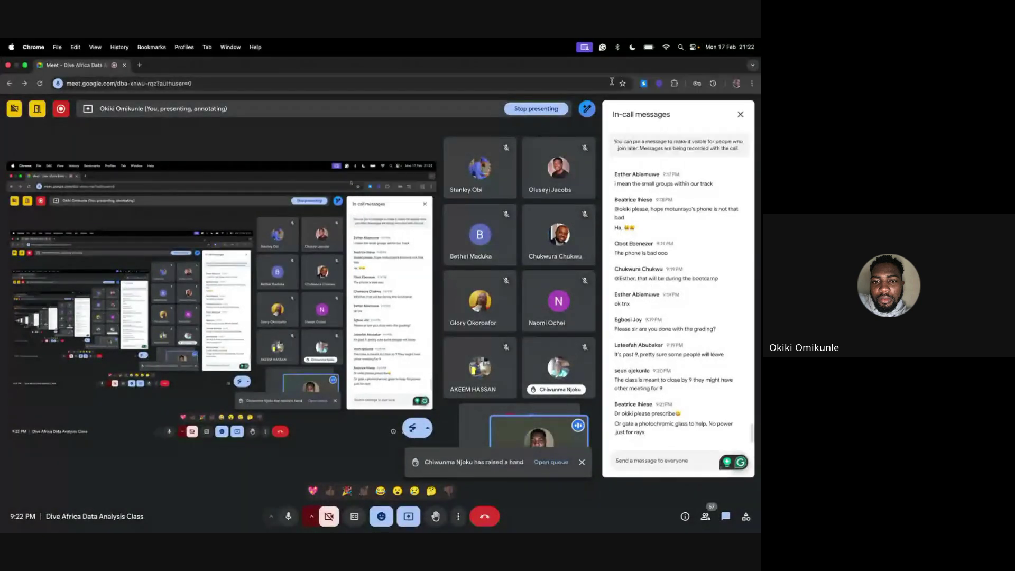
click(740, 114)
mouse_move(743, 119)
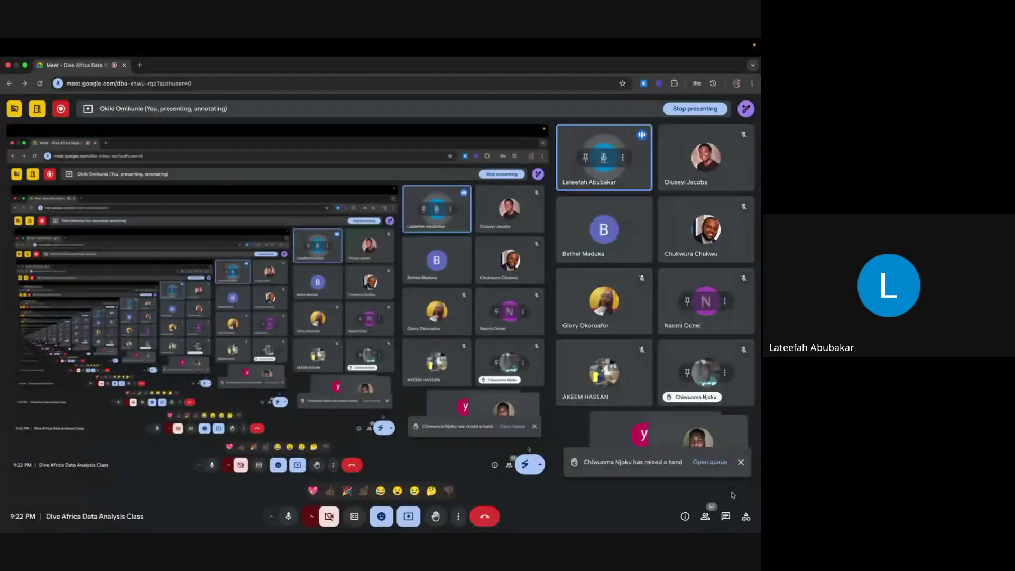
click(724, 517)
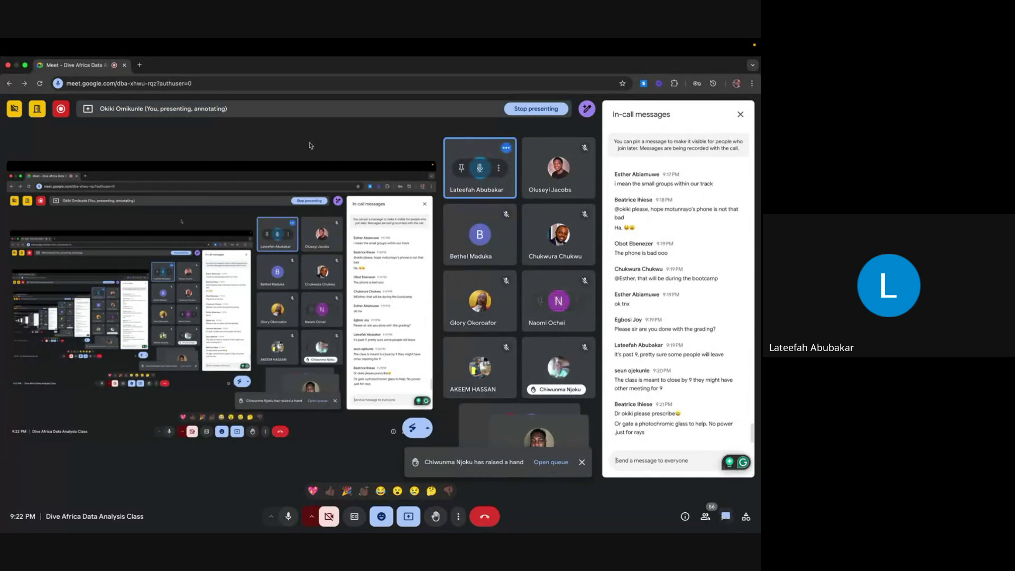
Google 'xlookup on excel 2013' in a new tab, then return to the Meet call tab
click(138, 66)
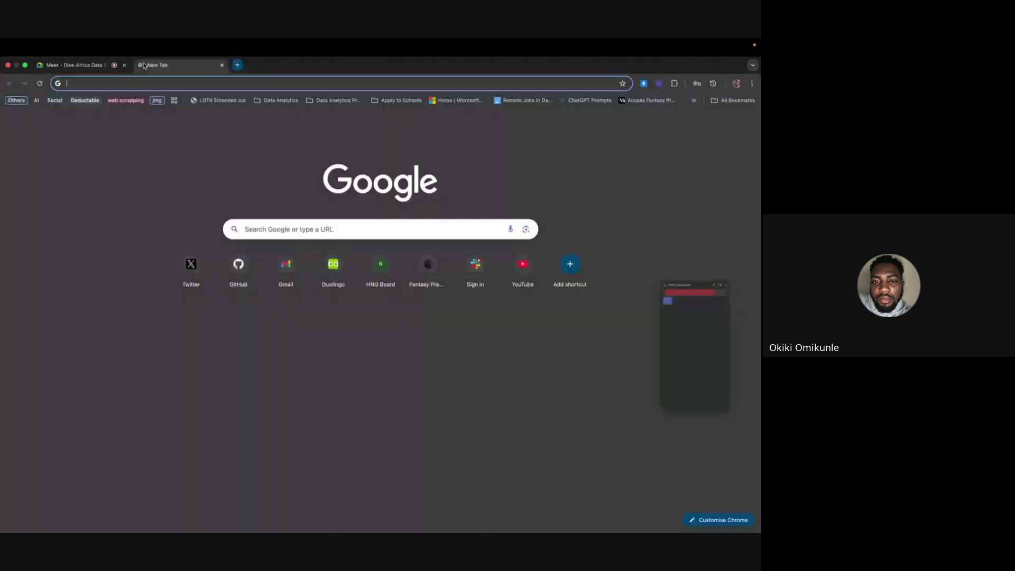
text(xlook)
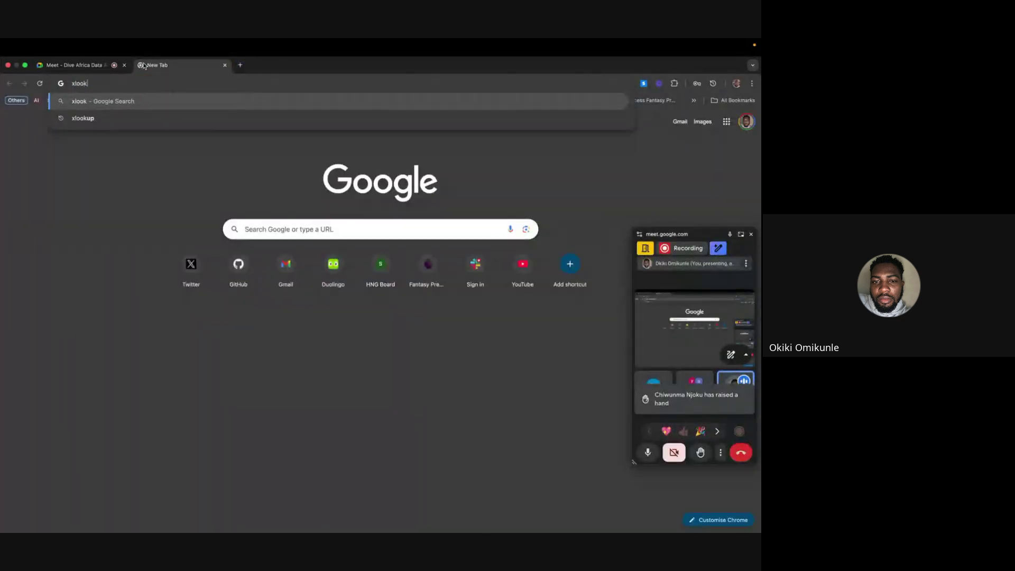
text(up on)
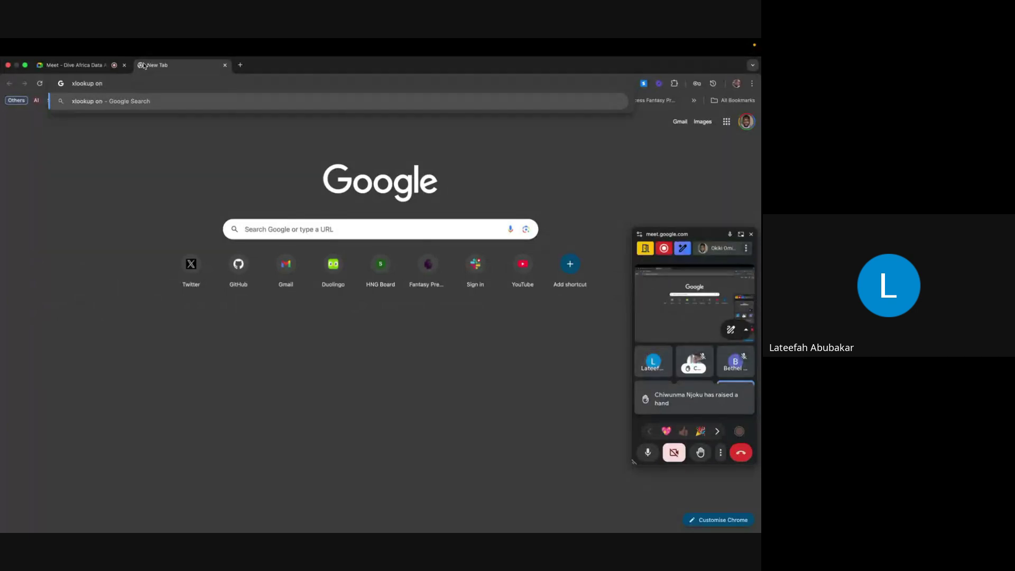
text( excel 2013)
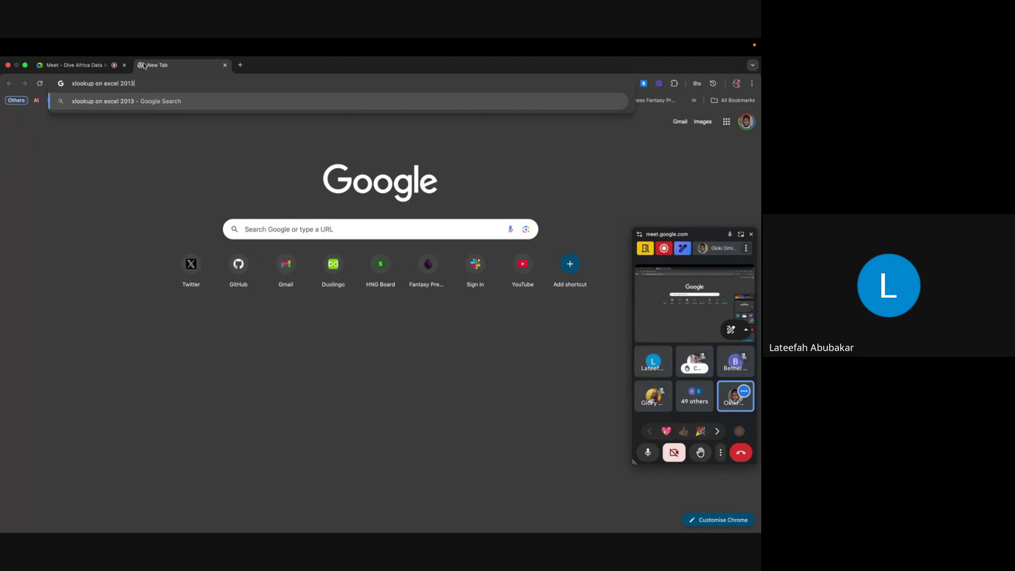
key(Return)
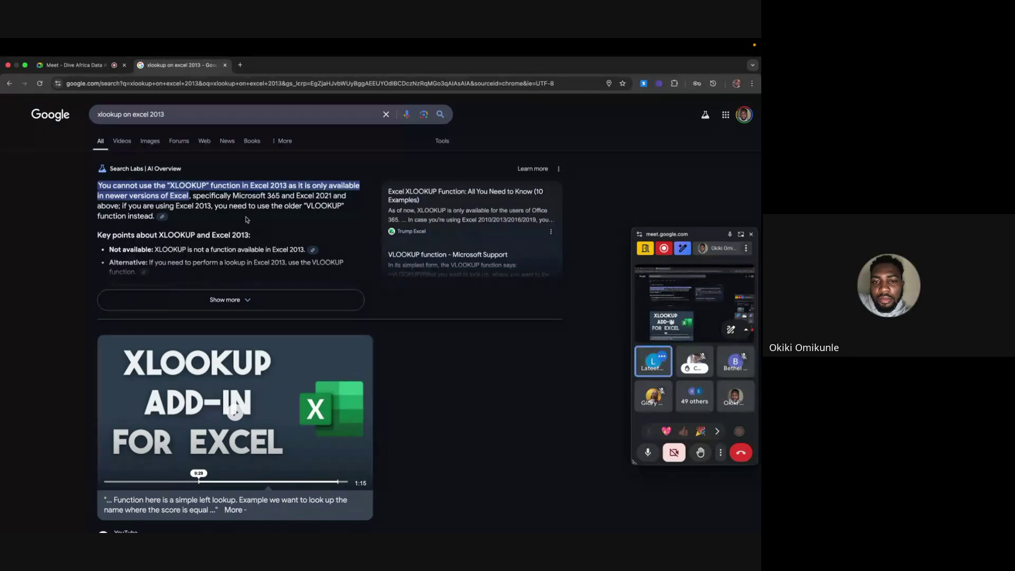
click(77, 67)
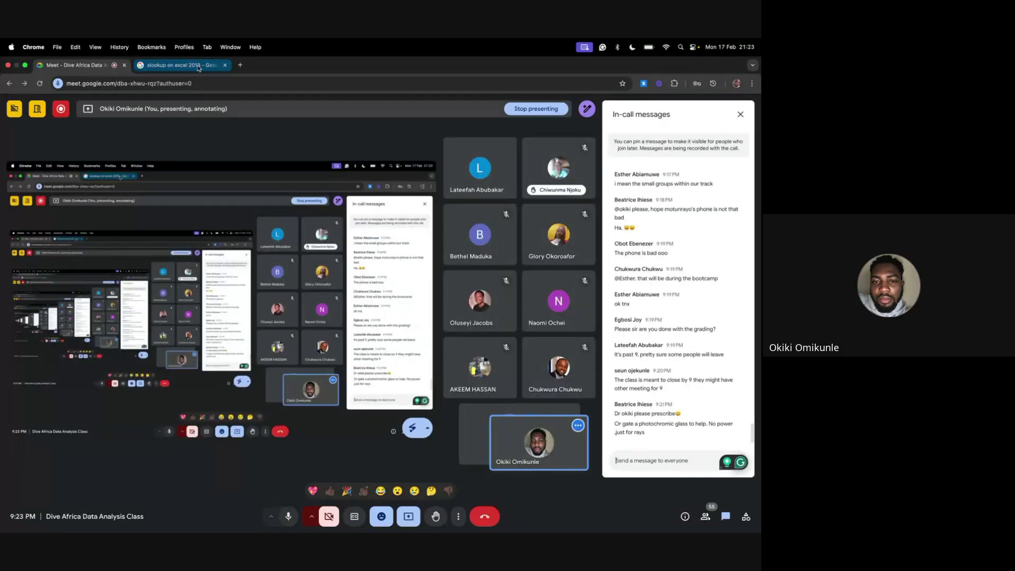
Open a spreadsheet via the 'sheet' suggestion and Sheets home, close that tab, and mute the microphone
click(199, 68)
text(sheet)
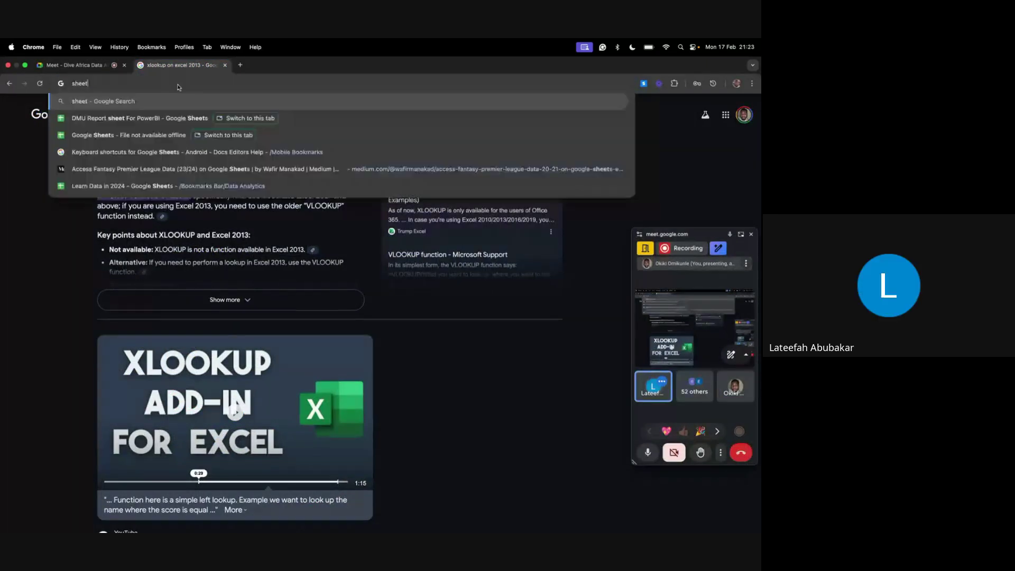
click(150, 120)
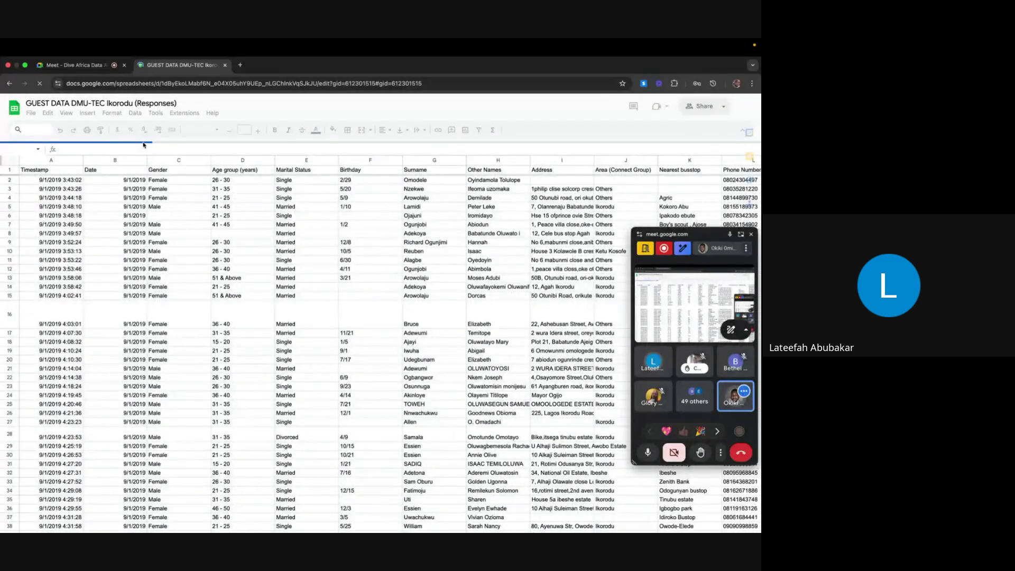
click(13, 109)
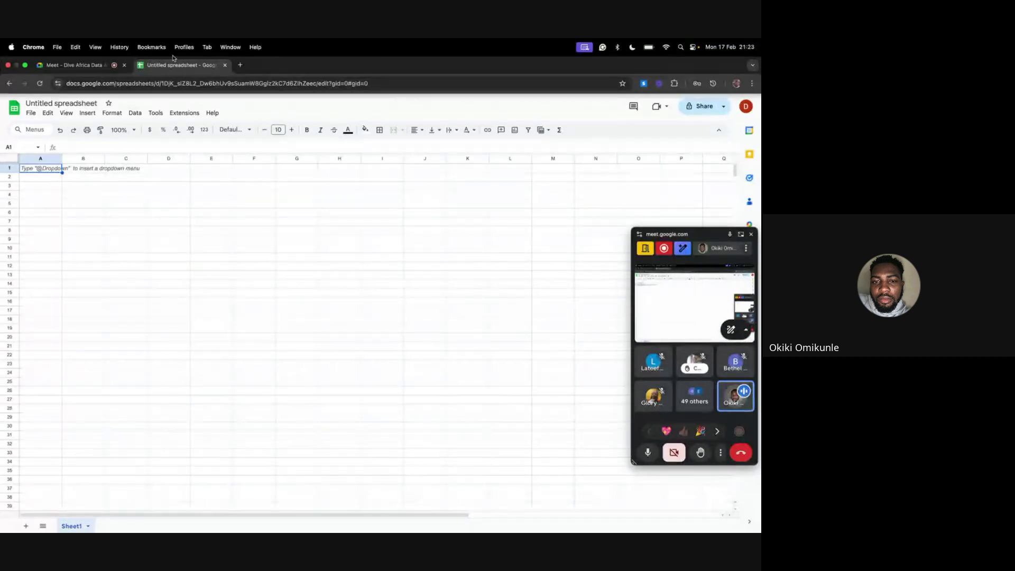
click(225, 64)
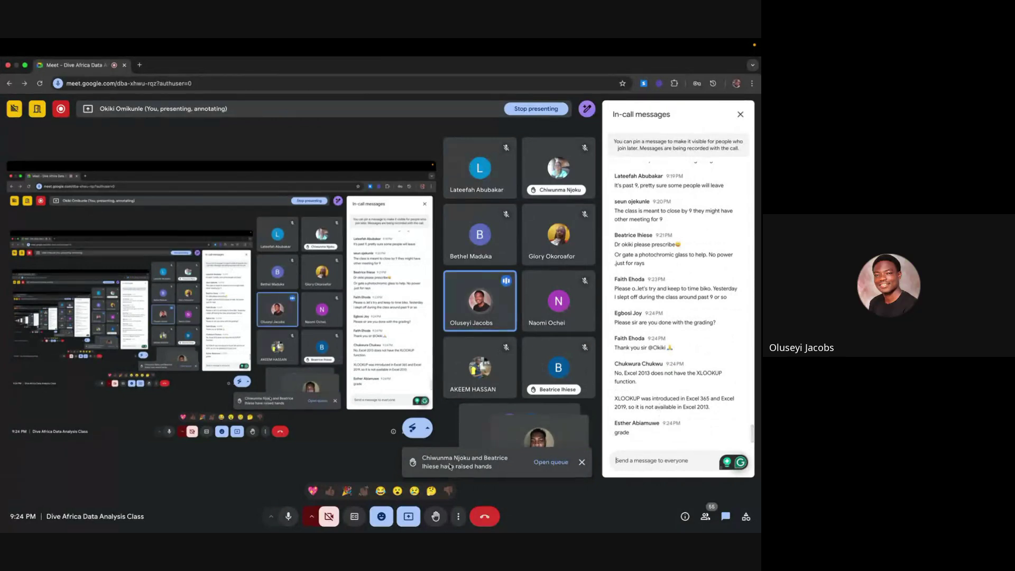
click(288, 516)
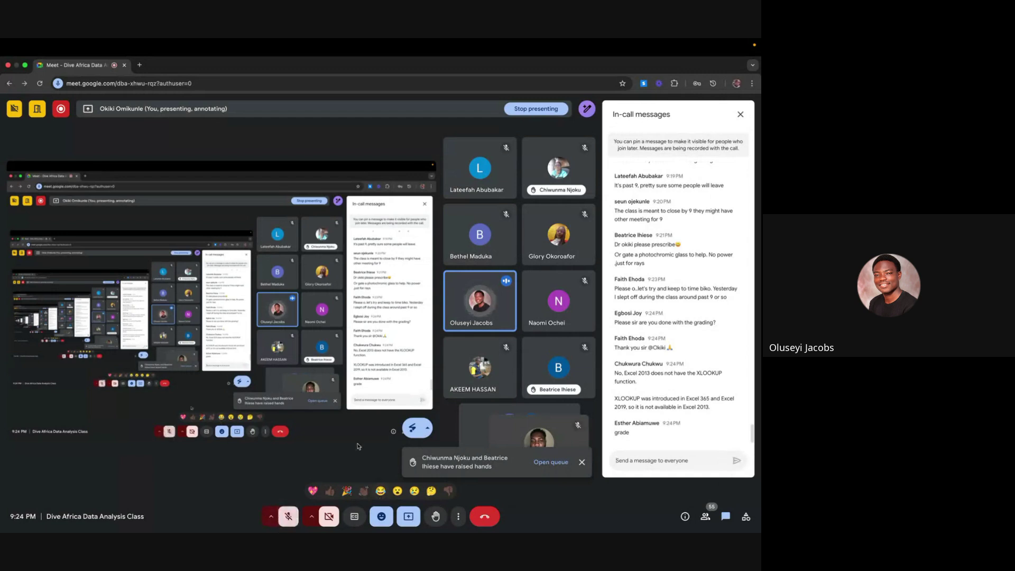